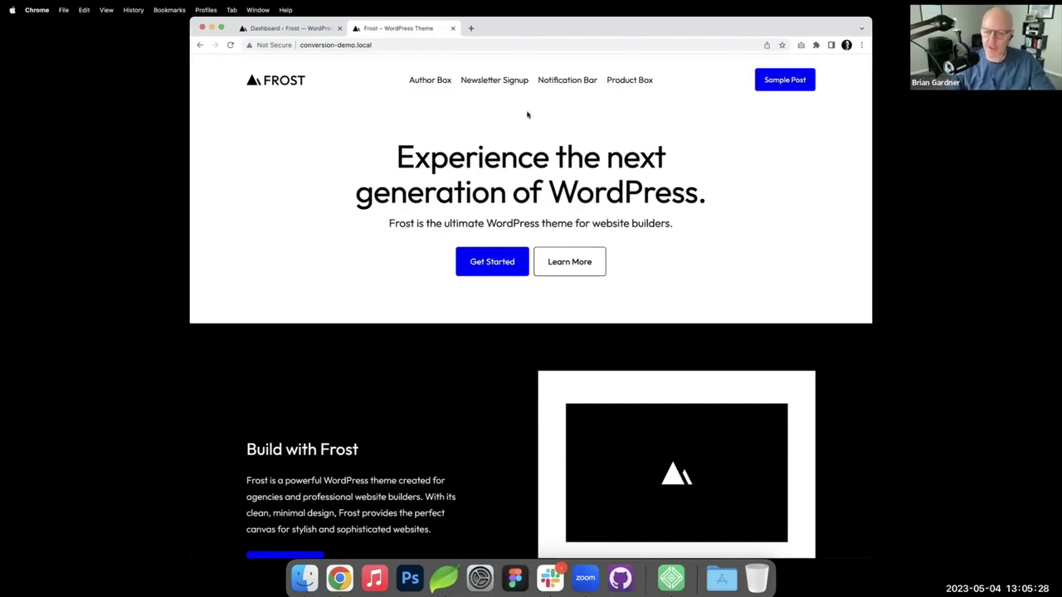
- Open the Author Box page on the live site and look over its light and dark author box designs
click(444, 83)
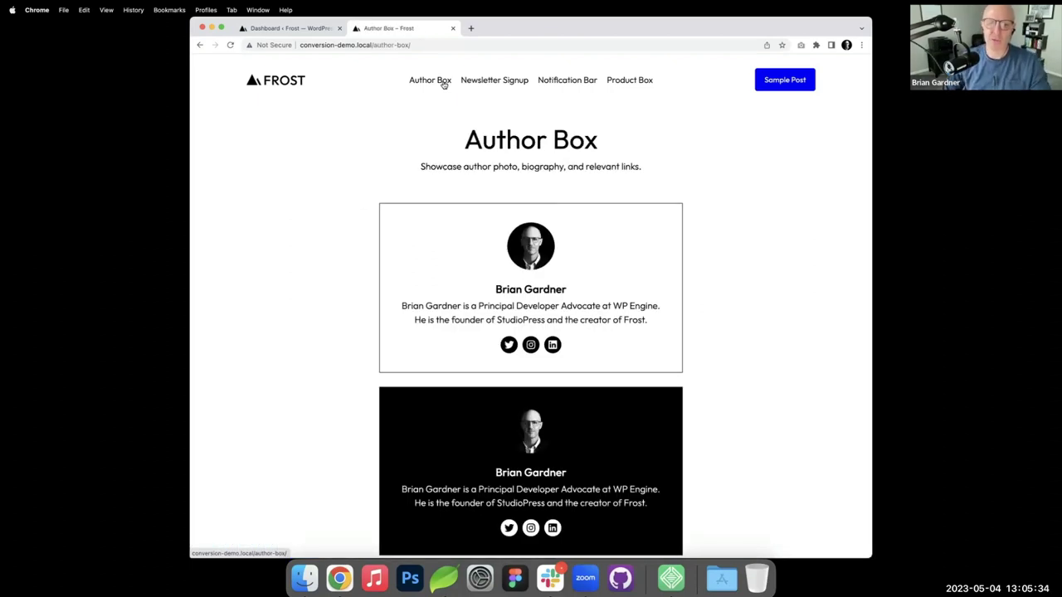
scroll(444, 86, down, 2)
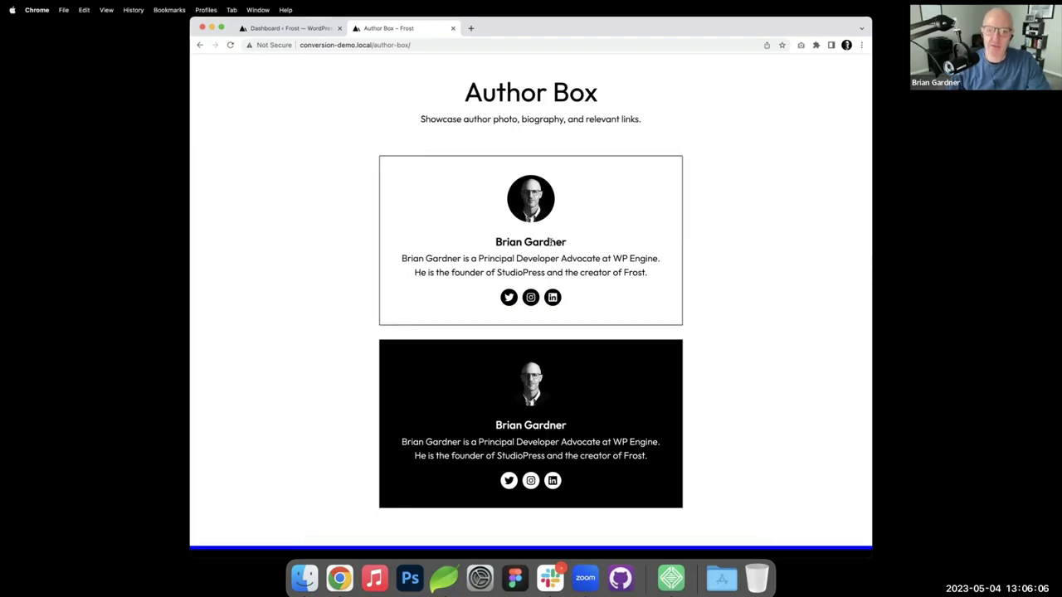
scroll(548, 244, up, 1)
scroll(552, 270, down, 3)
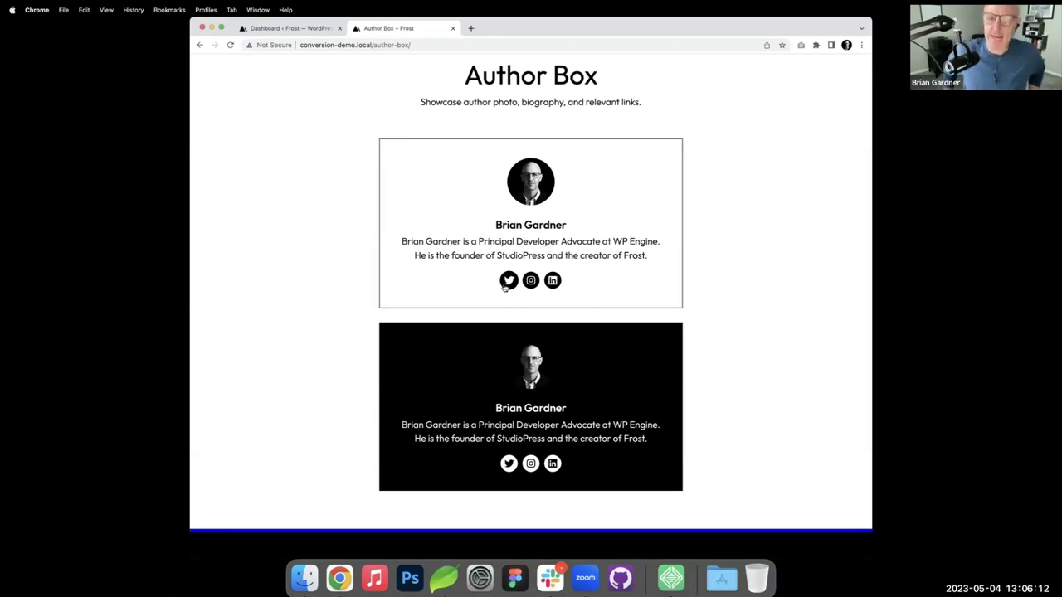
- Open the Author Box page for editing from the Pages list in the WordPress admin
click(291, 28)
click(228, 172)
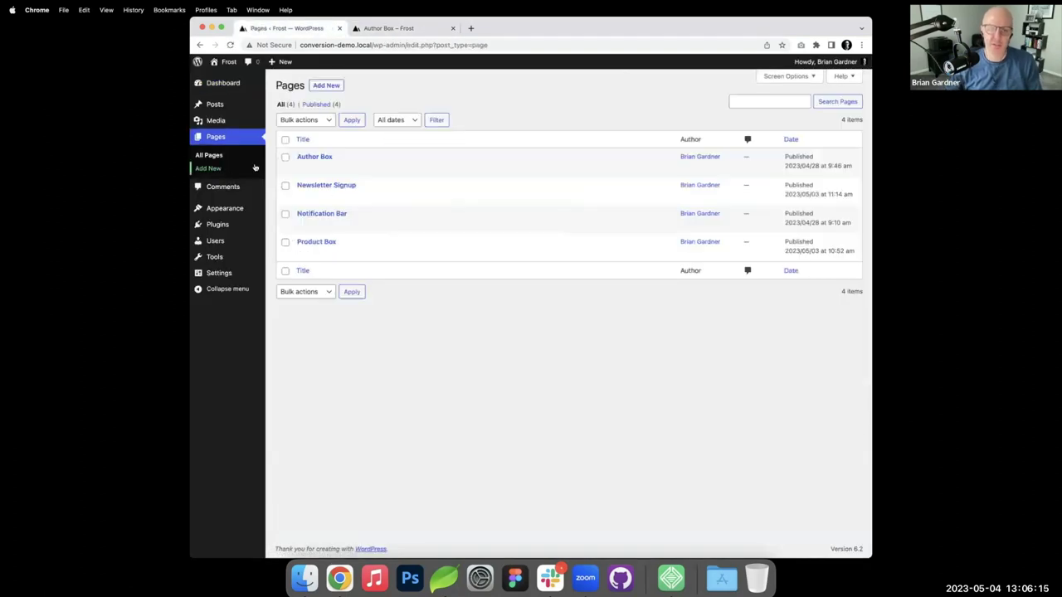
click(309, 158)
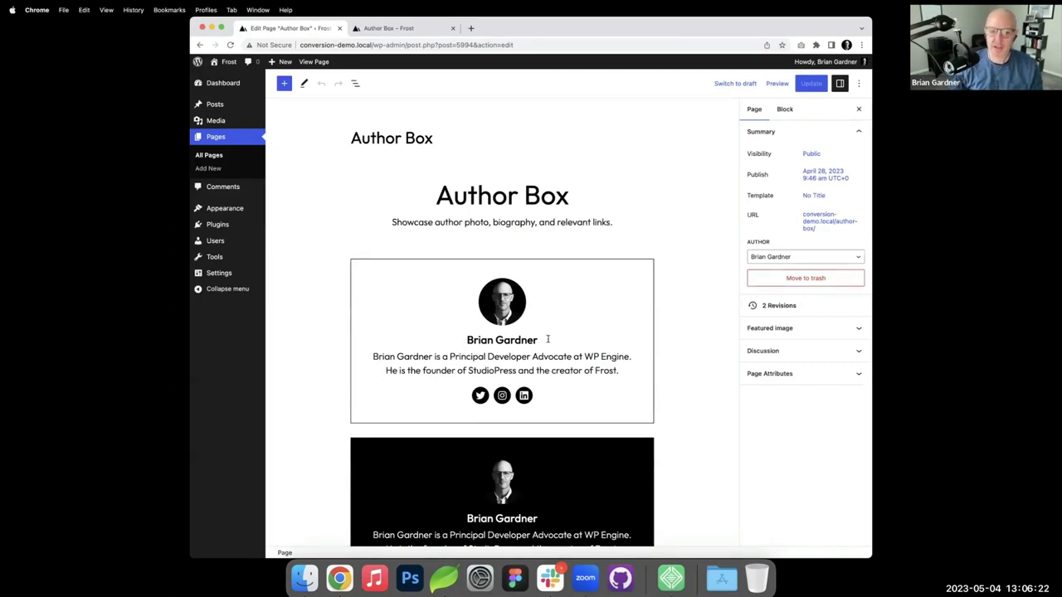
- Examine the nested block structure of the first author box group in the List View
click(352, 82)
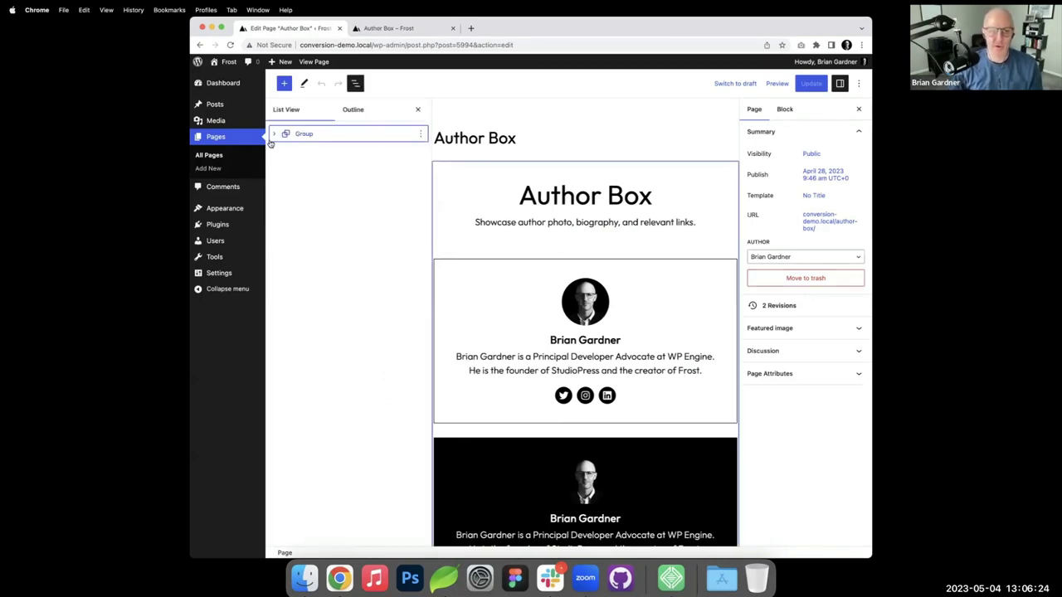
click(274, 135)
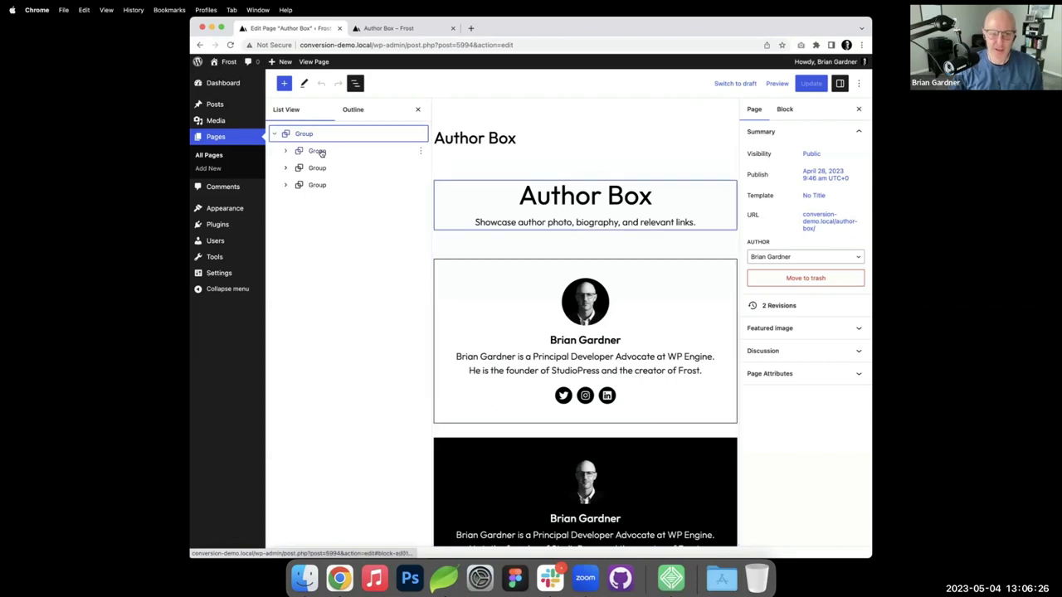
click(286, 167)
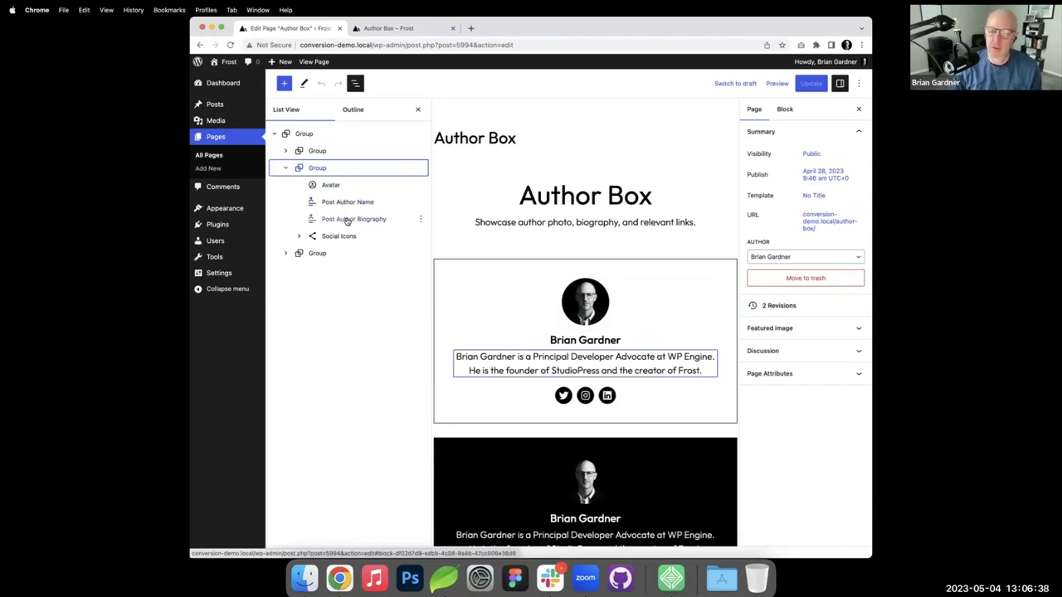
click(417, 110)
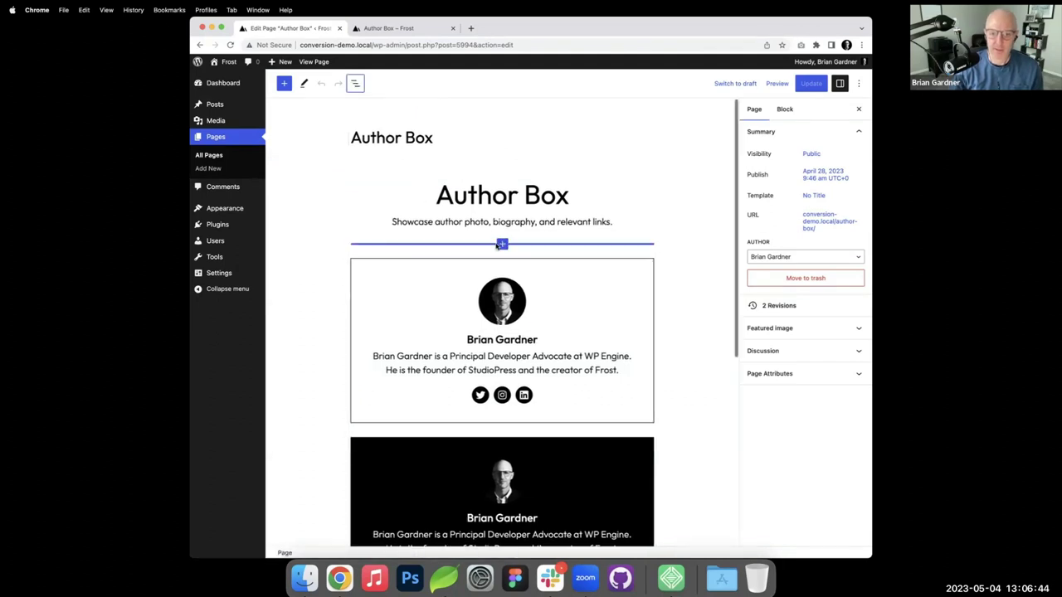
- Insert a Group block with the single-container layout between the page intro and the first author box
click(502, 244)
click(459, 314)
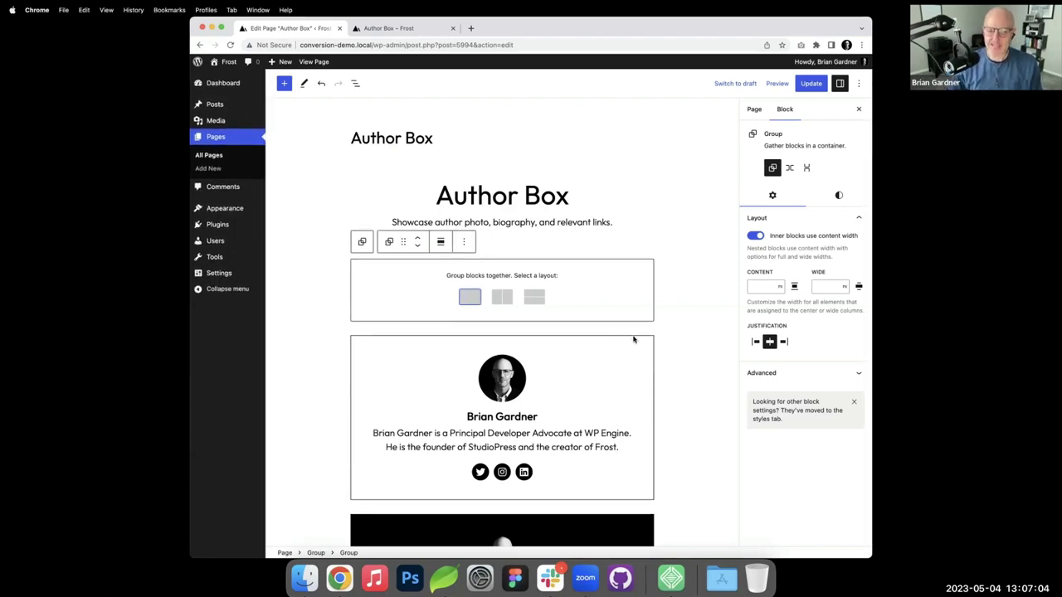
click(469, 297)
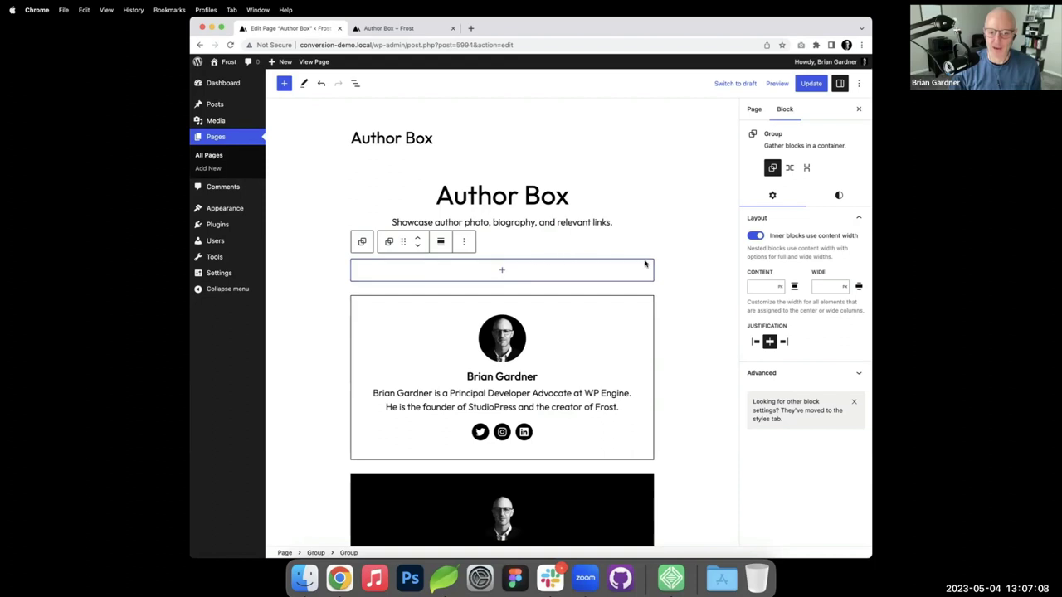
- Add an Avatar block inside the new empty group
click(502, 271)
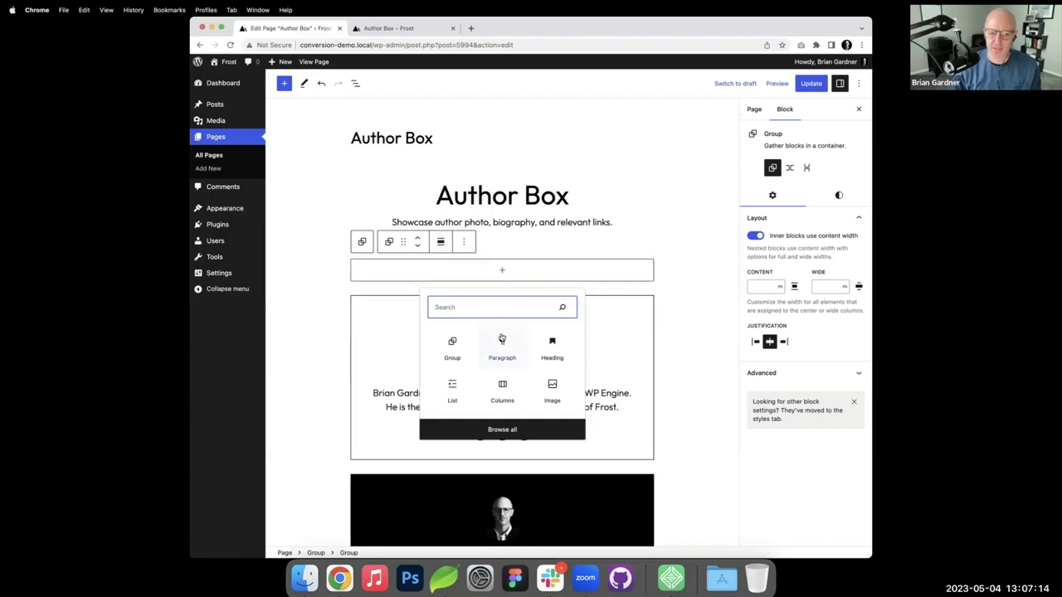
click(502, 272)
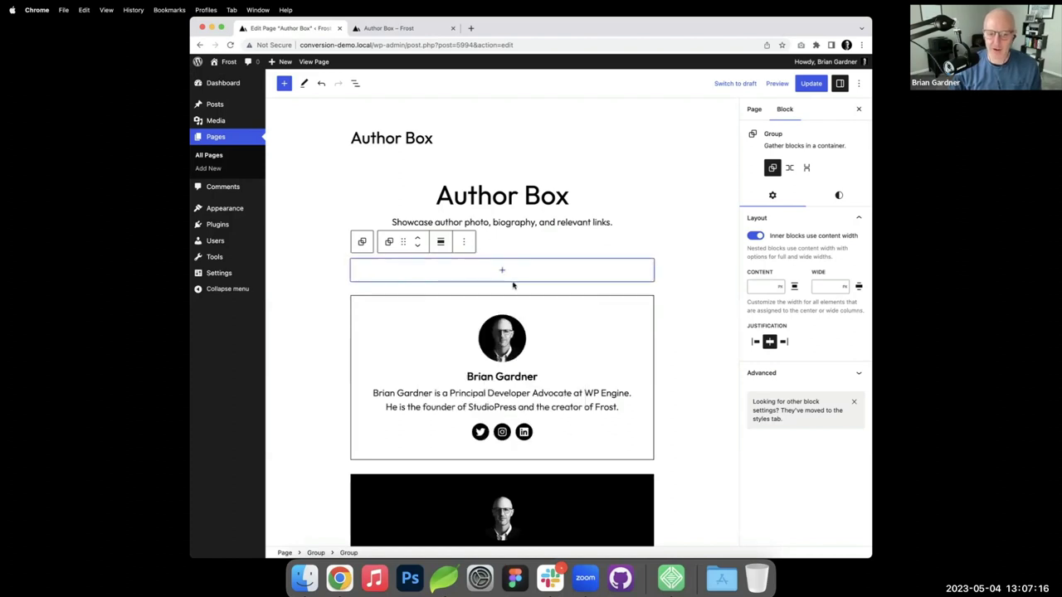
click(502, 271)
text(ava)
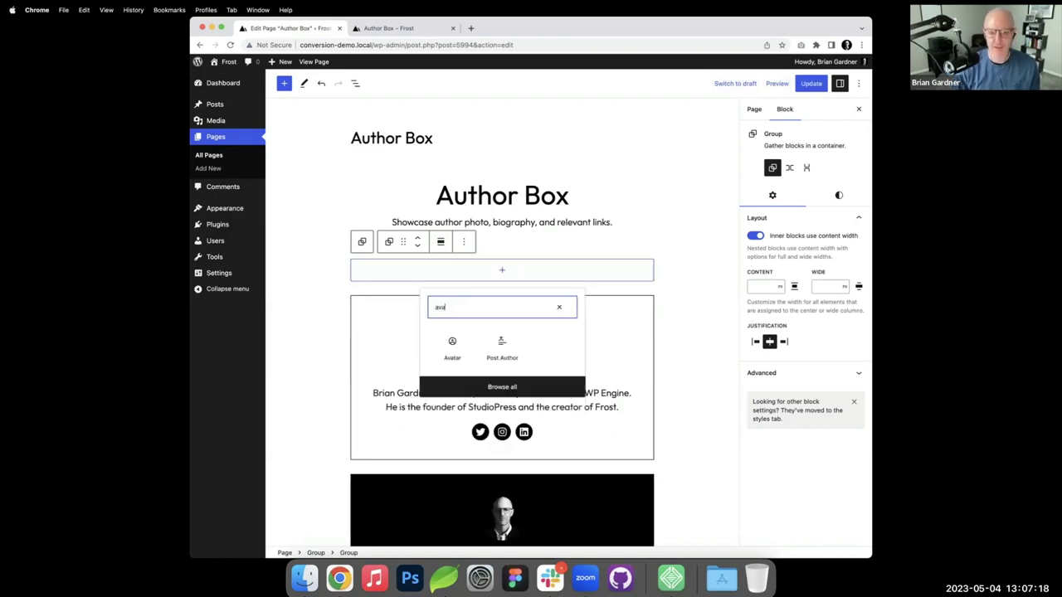
click(452, 344)
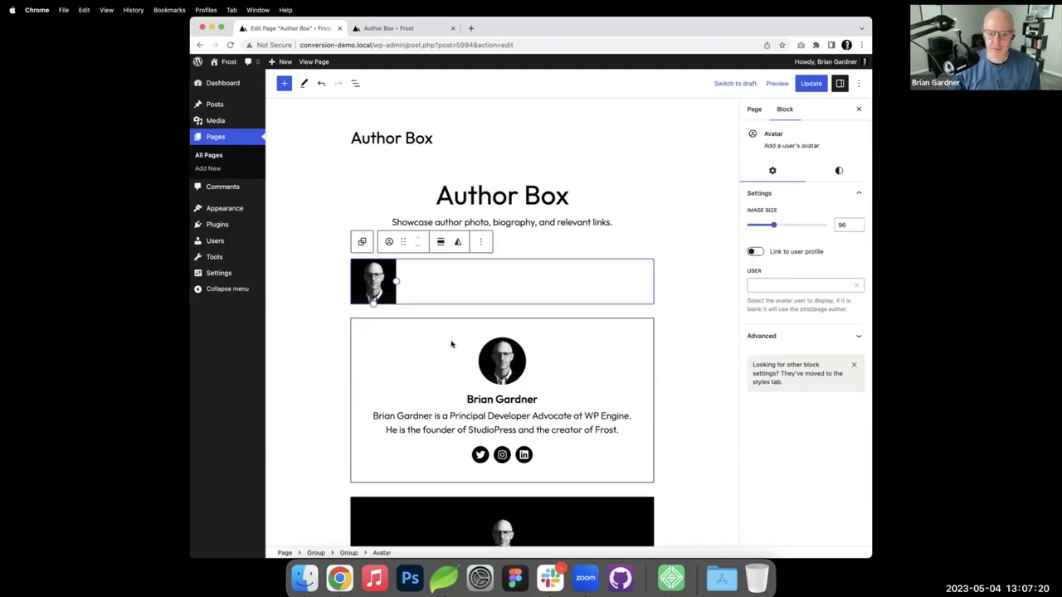
click(521, 291)
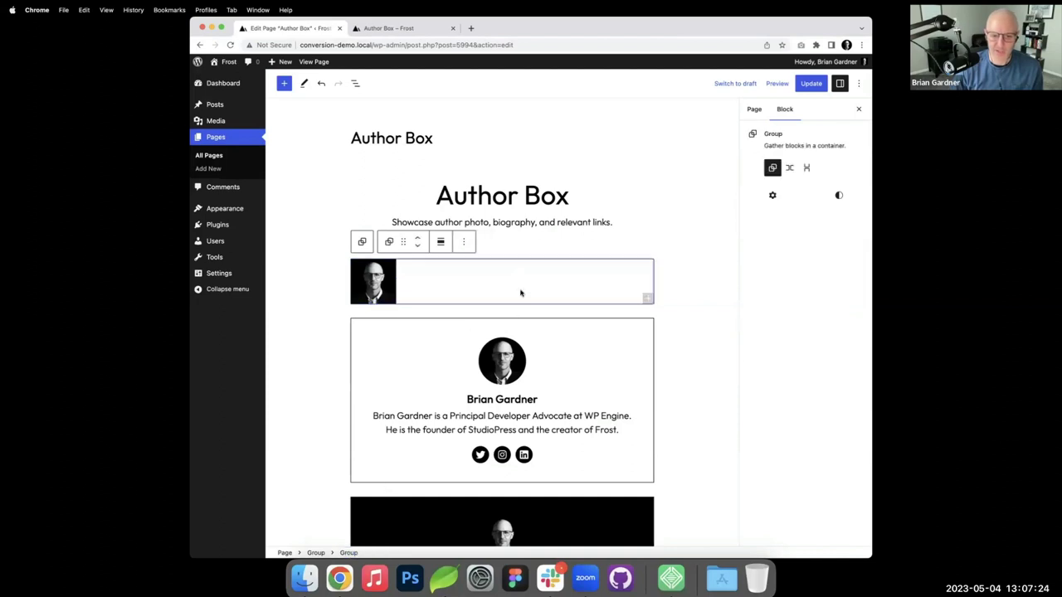
click(650, 299)
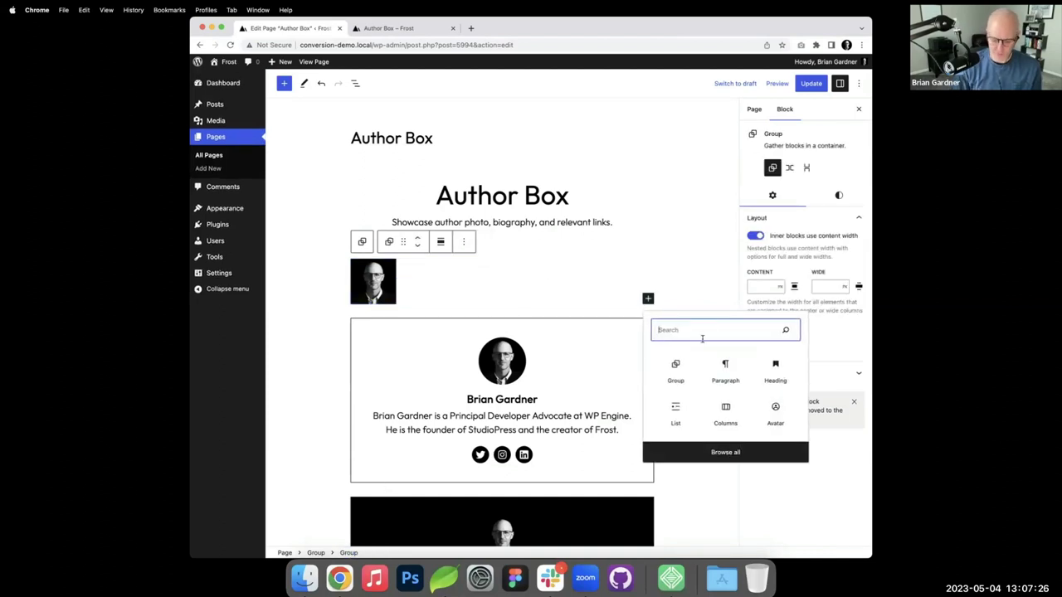
text(au)
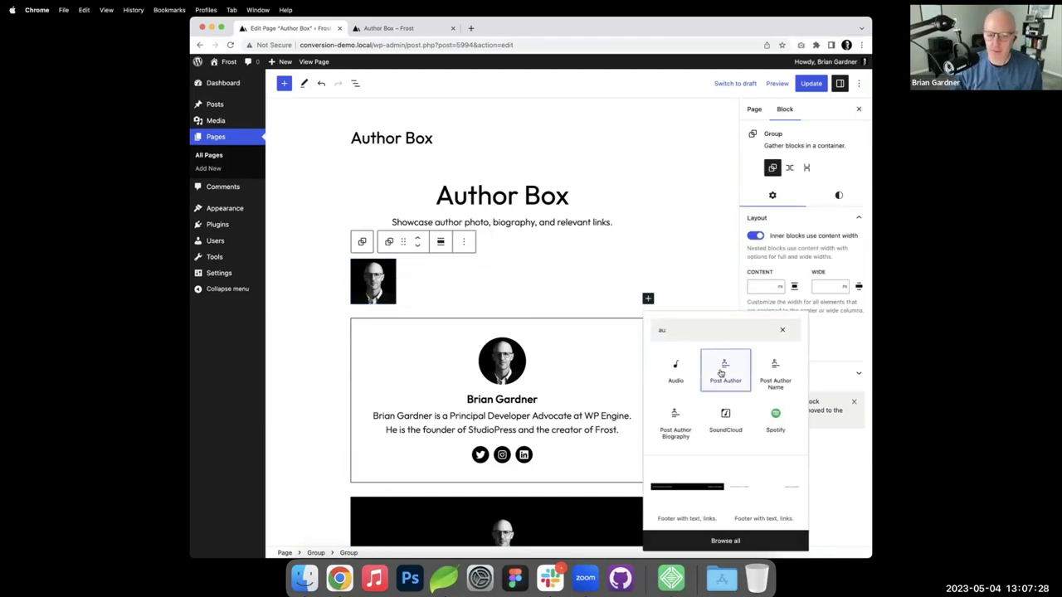
click(735, 368)
key(super+z)
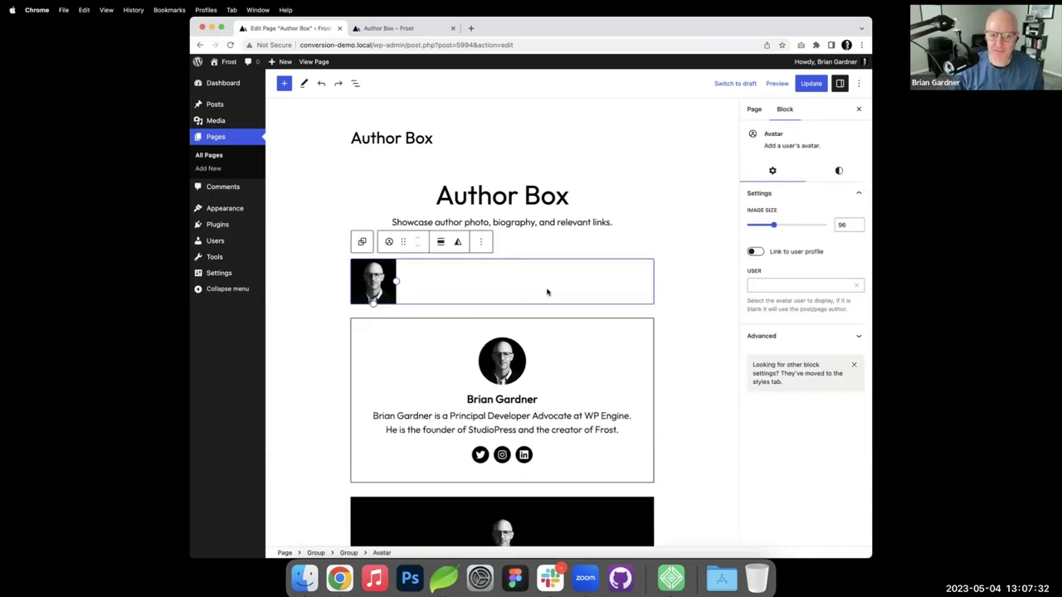
- Add a Post Author Name block below the avatar in the new group
click(348, 554)
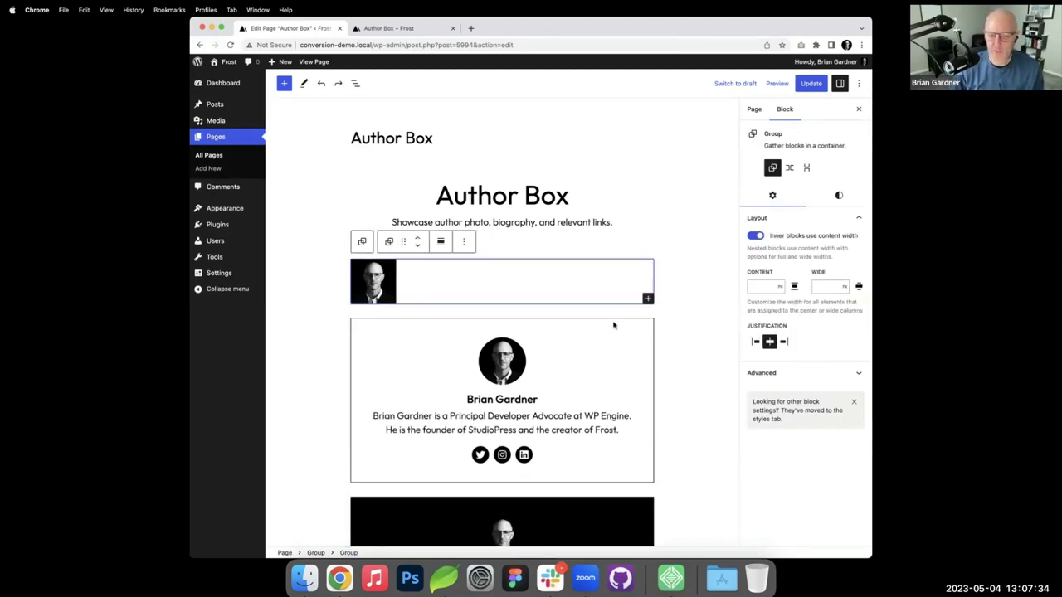
click(648, 298)
text(auh)
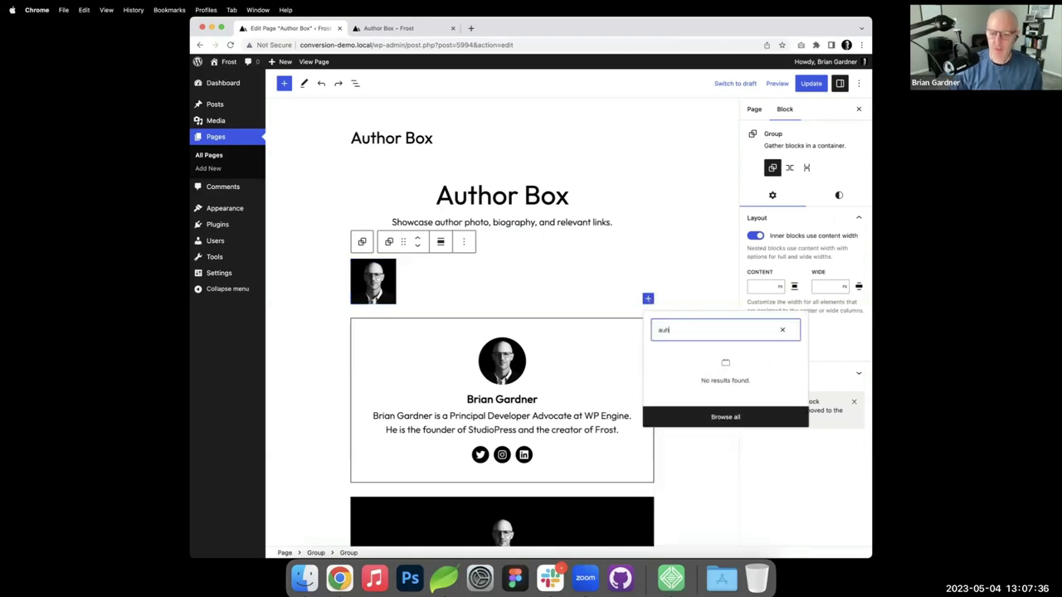
key(XF86AudioRaiseVolume)
text(t)
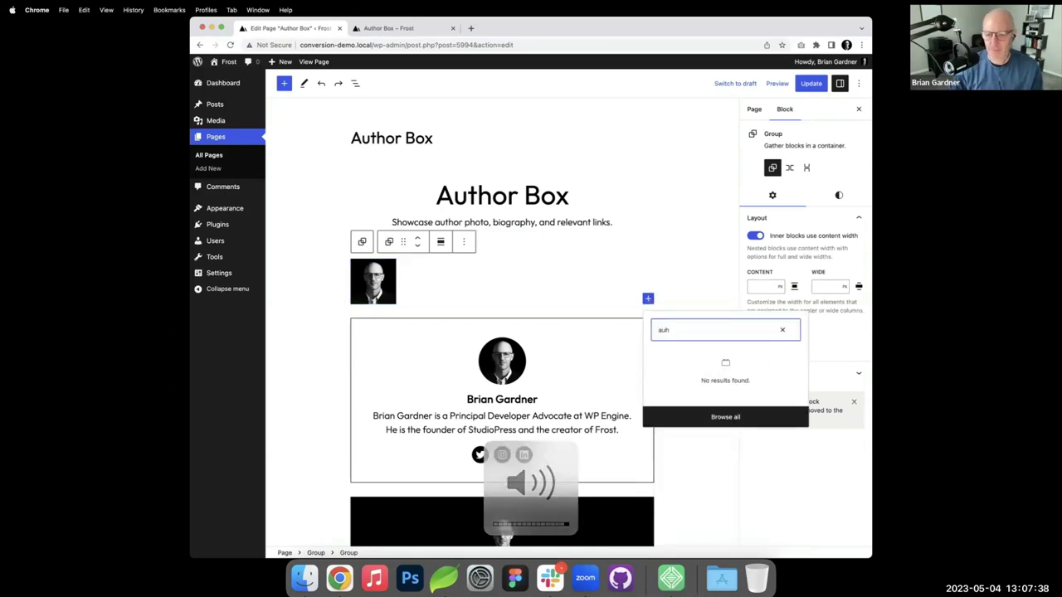
key(BackSpace)
key(BackSpace)
text(t)
click(725, 374)
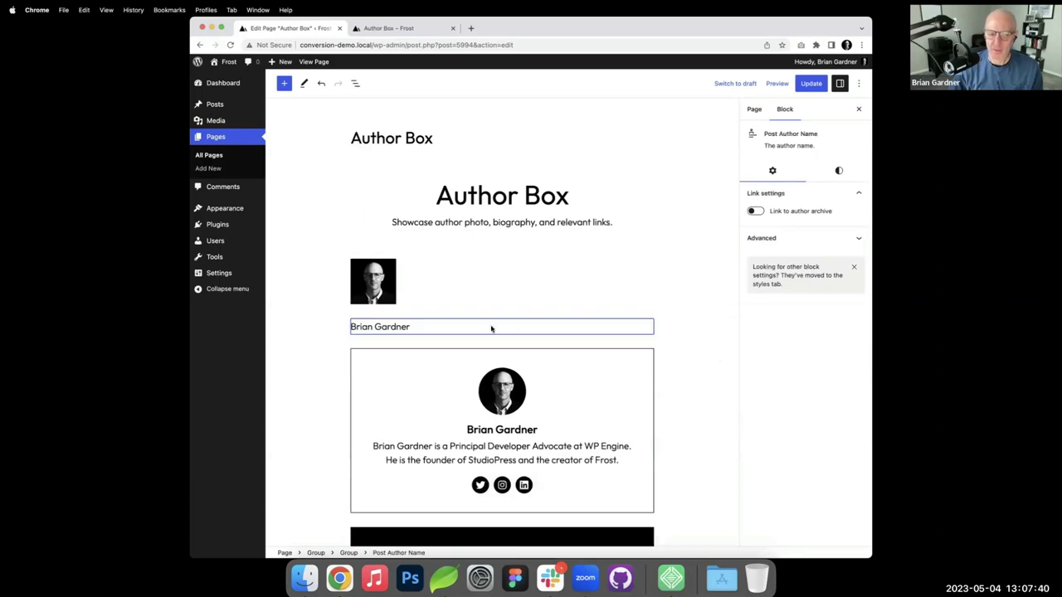
- Add a Post Author Biography block below the author name in the new group
click(479, 454)
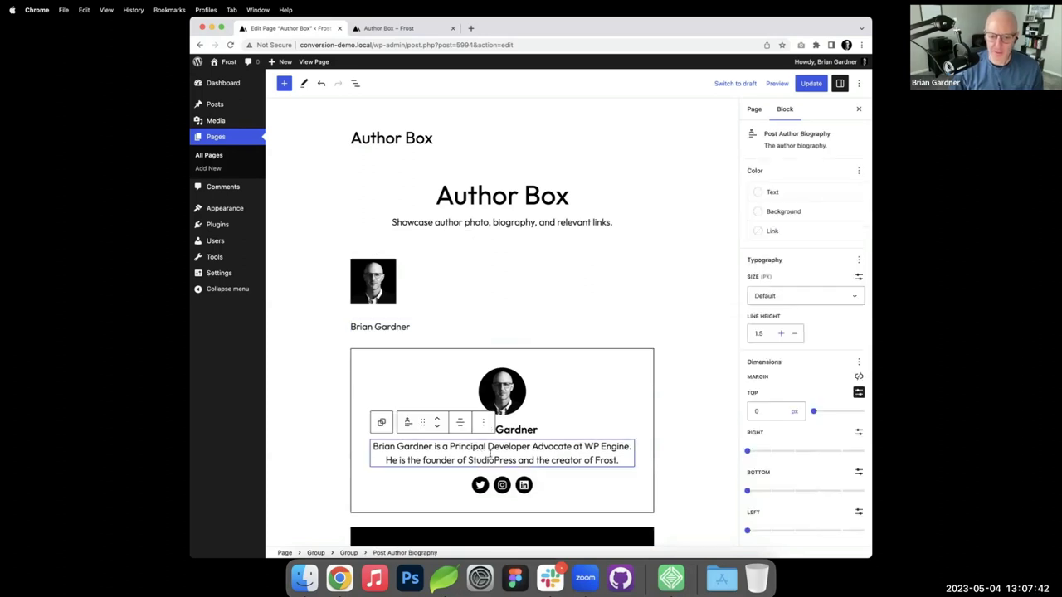
click(429, 327)
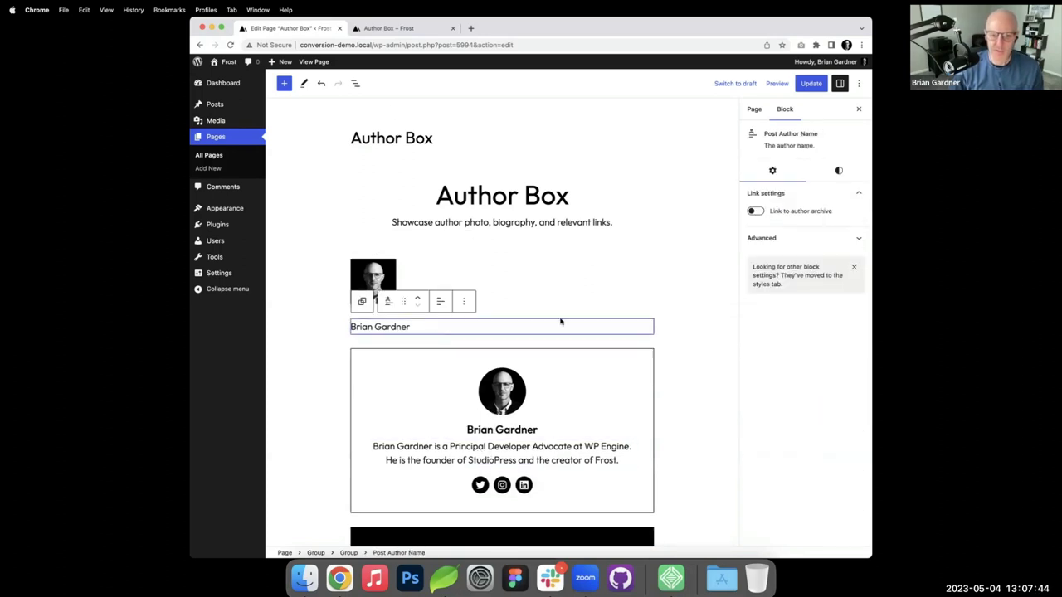
click(495, 281)
click(348, 552)
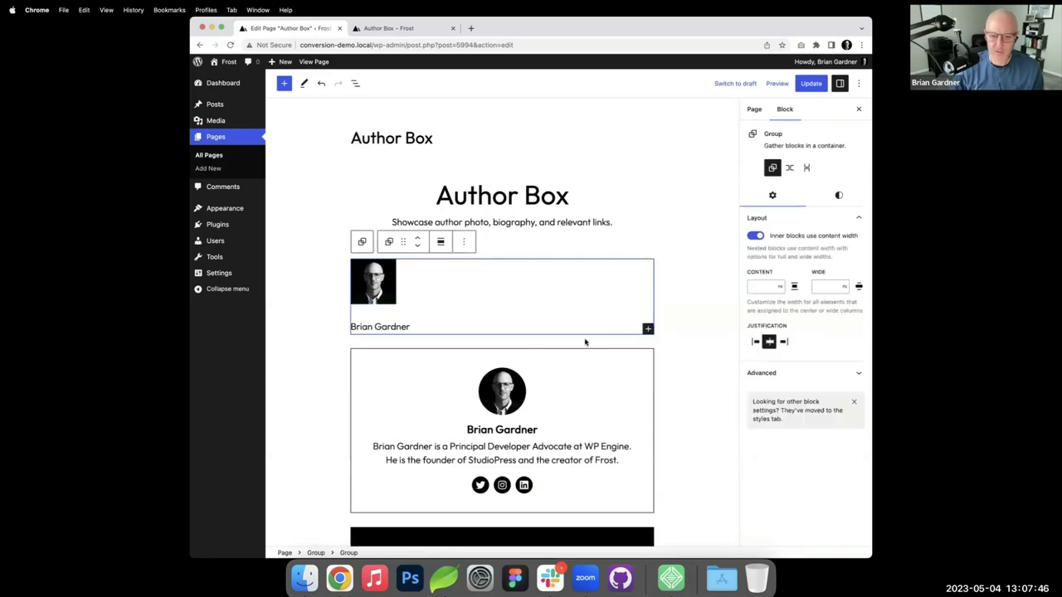
click(647, 328)
text(a)
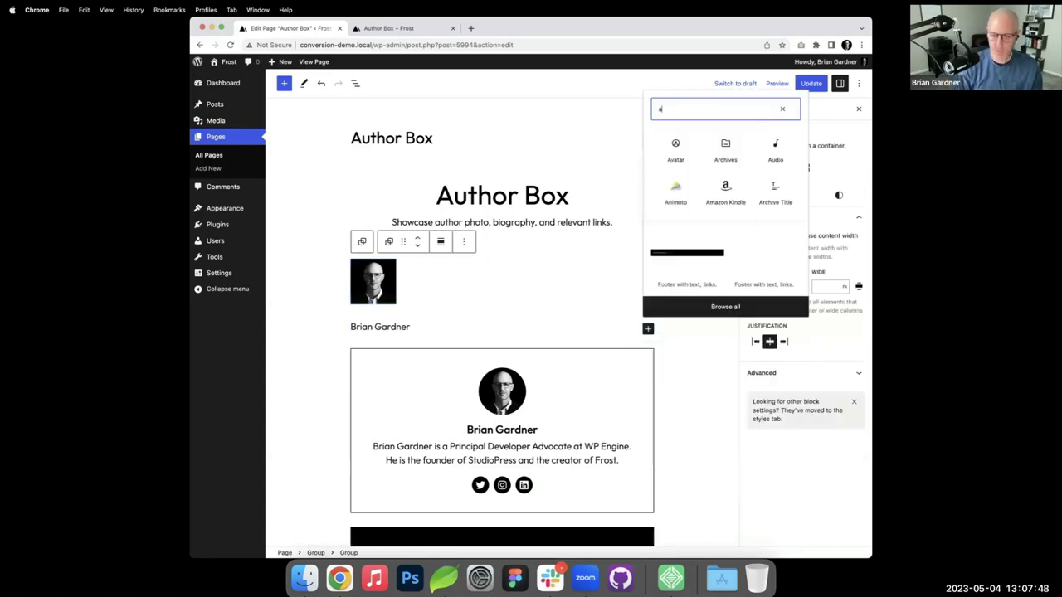
text(u)
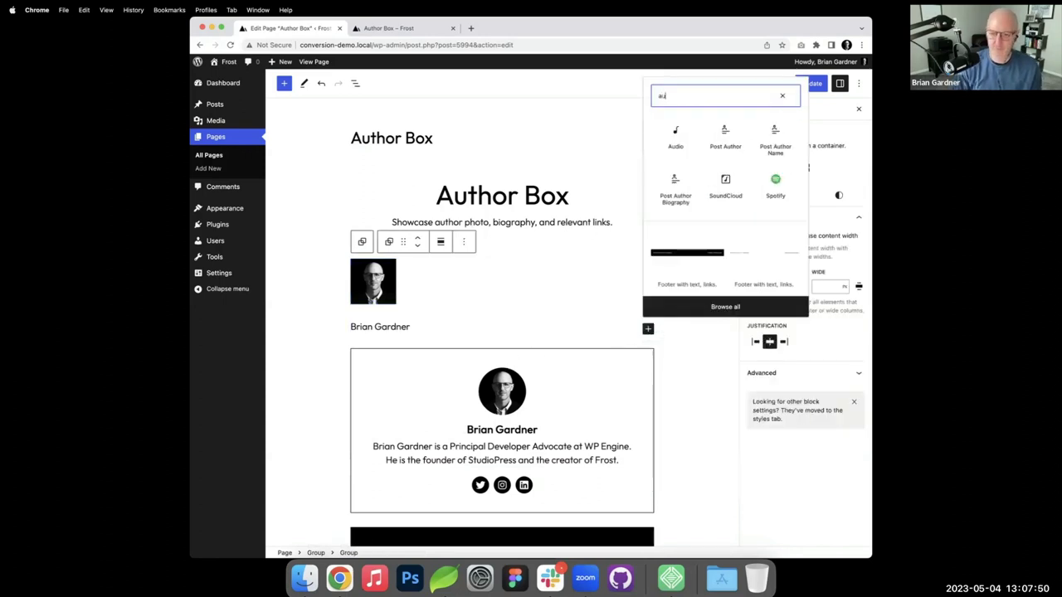
click(675, 190)
- Add a Social Icons block below the biography in the new group
scroll(528, 506, down, 1)
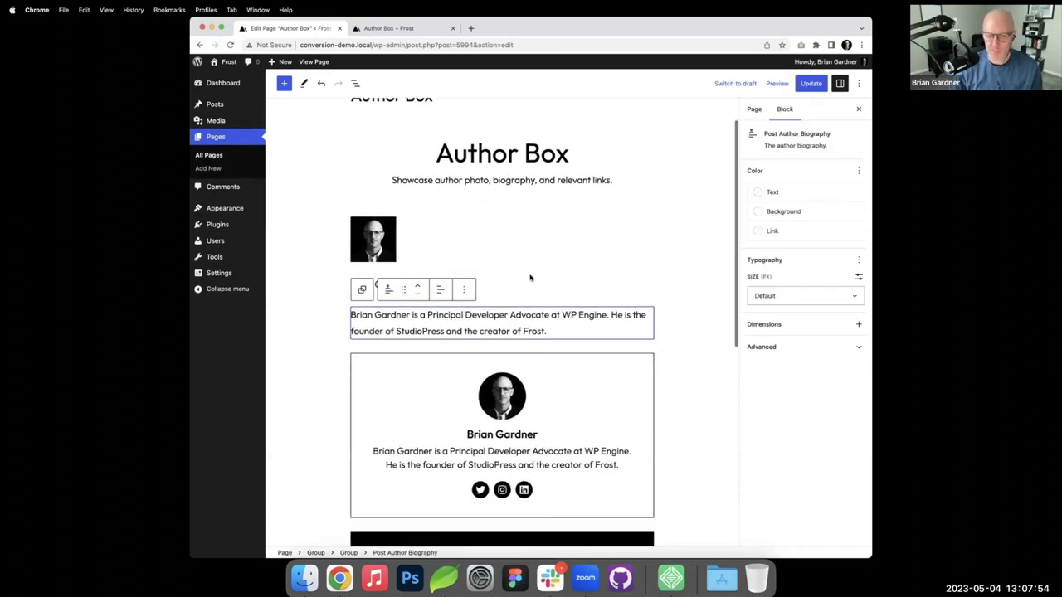
click(524, 343)
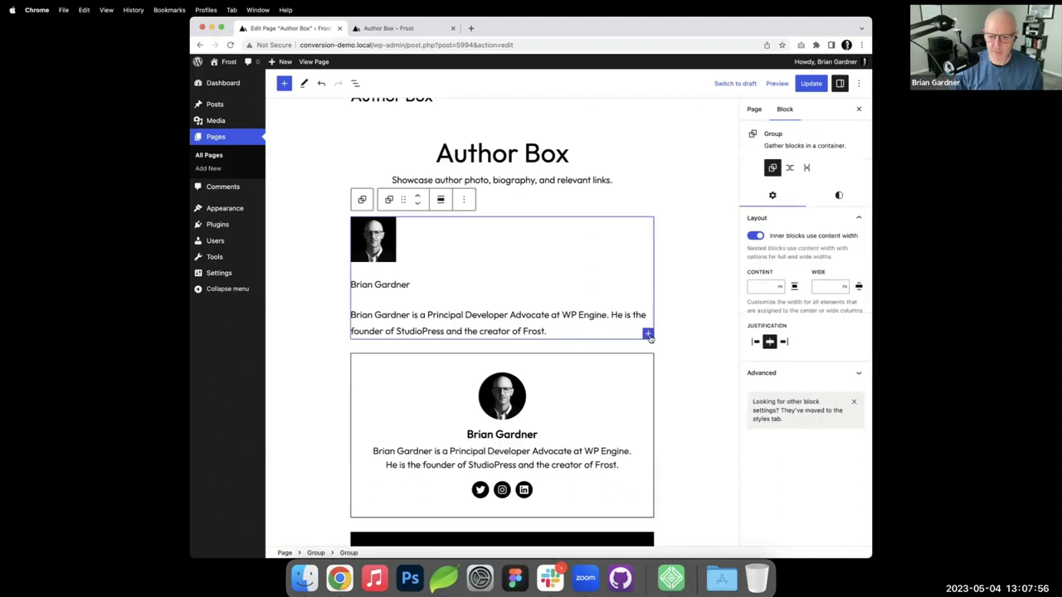
click(647, 333)
text(soc)
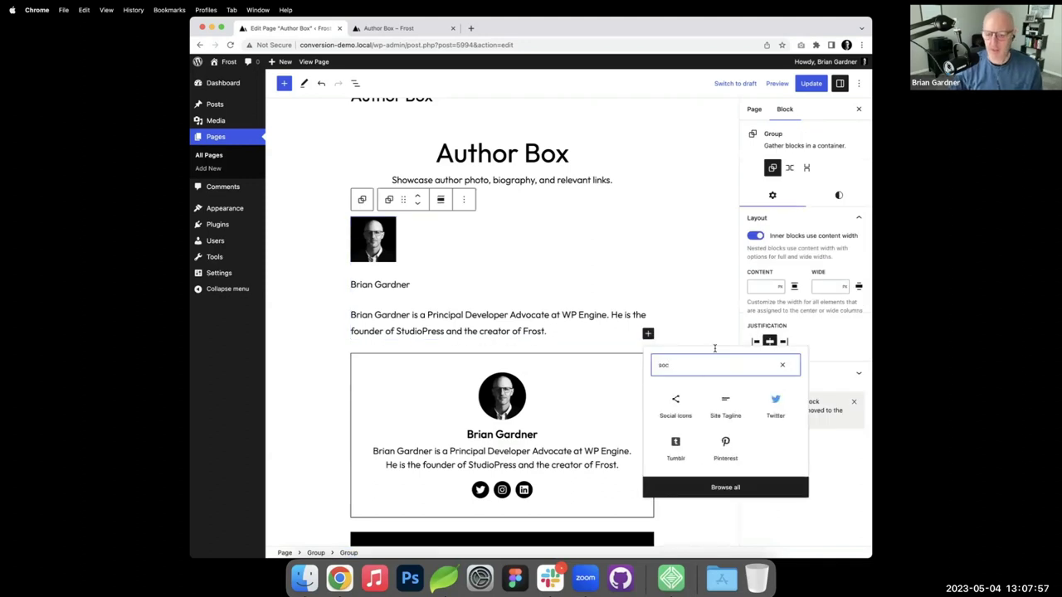
click(675, 403)
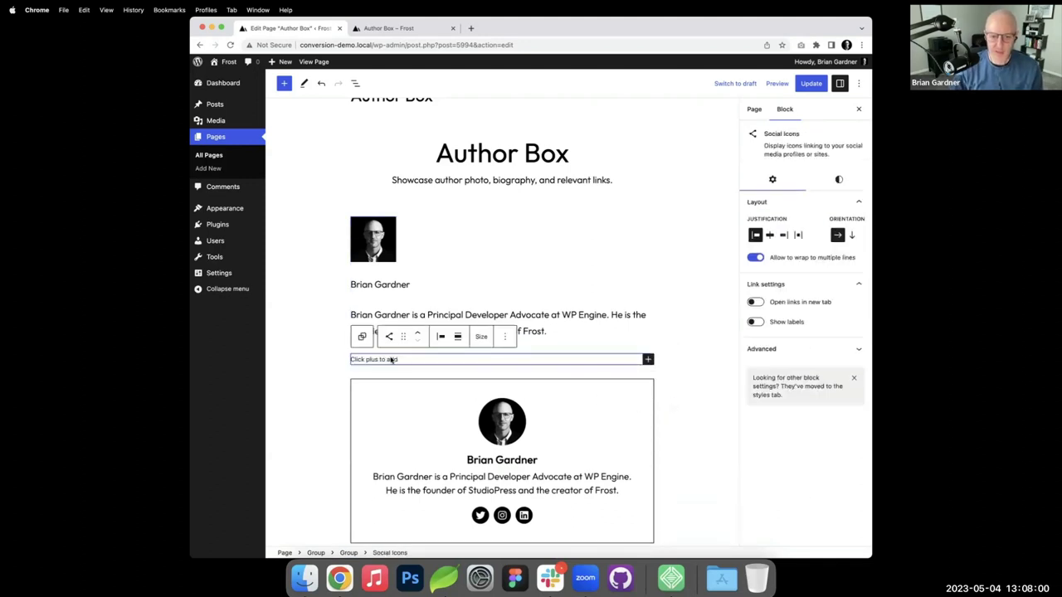
- Add a Twitter icon to the new Social Icons block
click(649, 359)
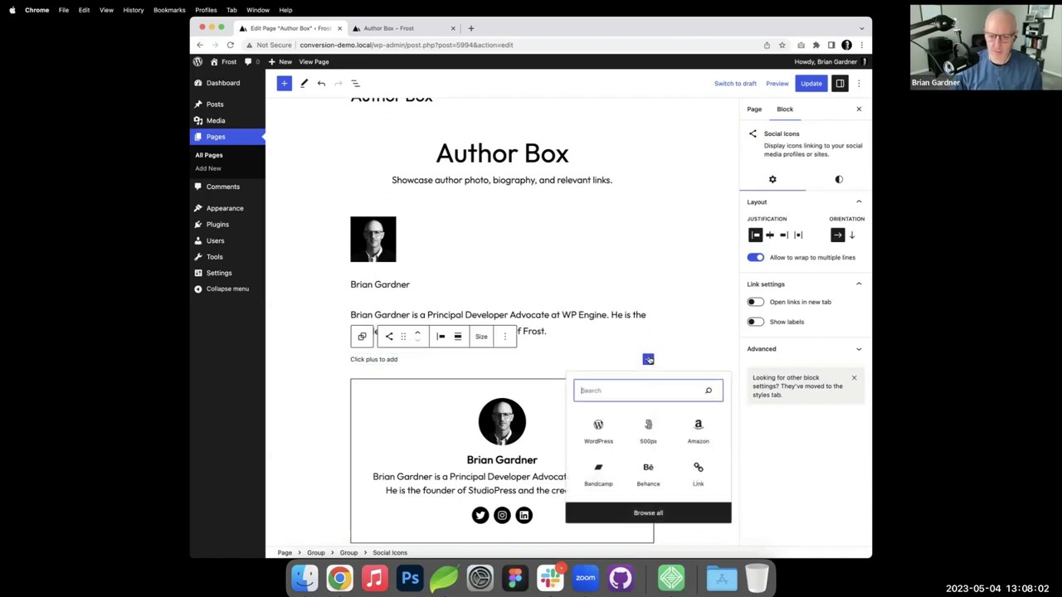
text(tw)
click(647, 427)
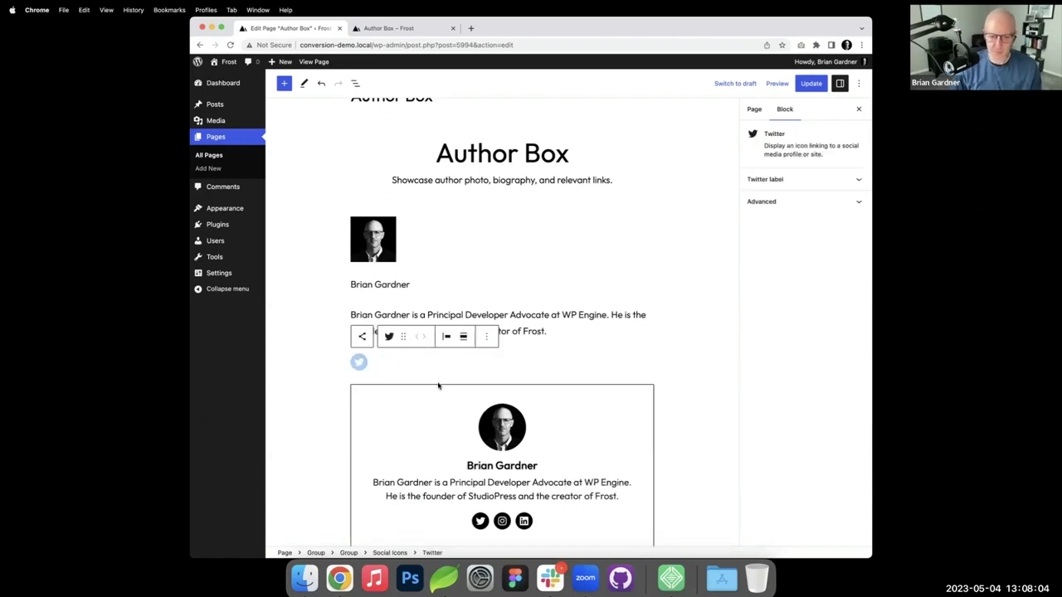
- Add Instagram and LinkedIn icons to the new Social Icons block and show the page's block list
click(391, 355)
click(648, 365)
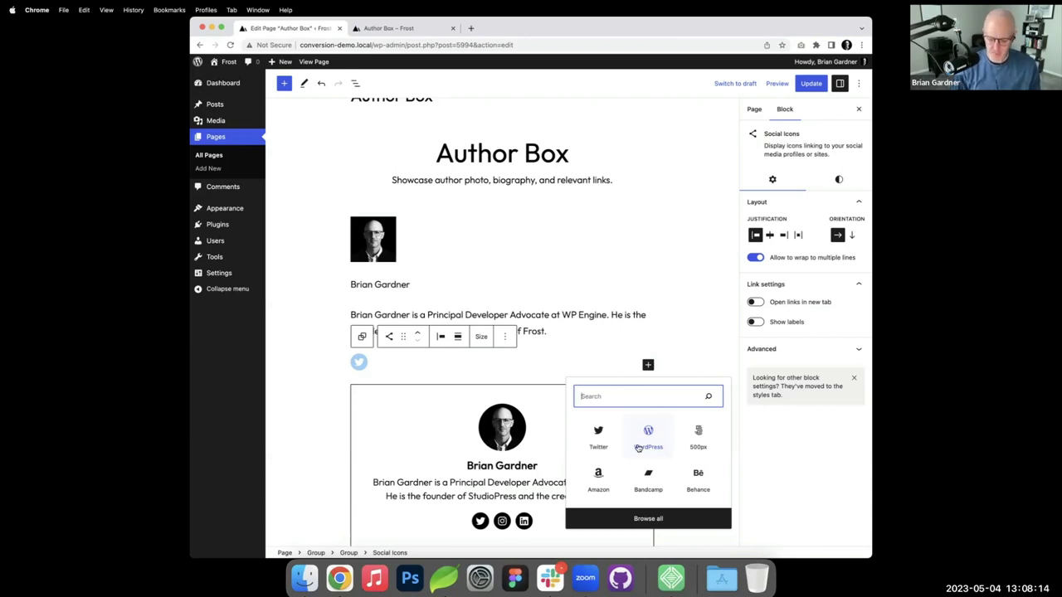
click(597, 439)
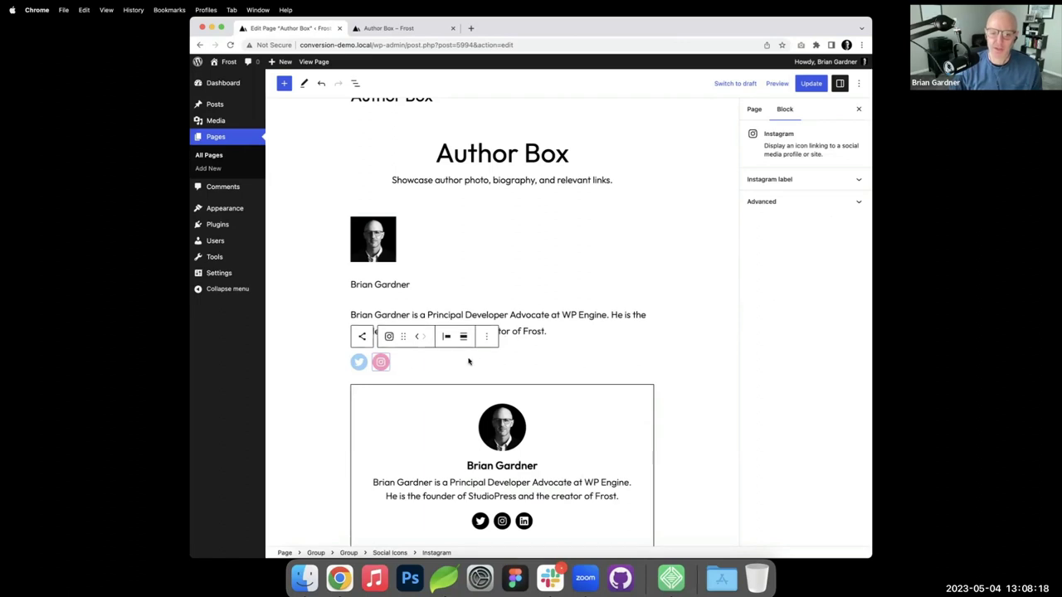
click(415, 363)
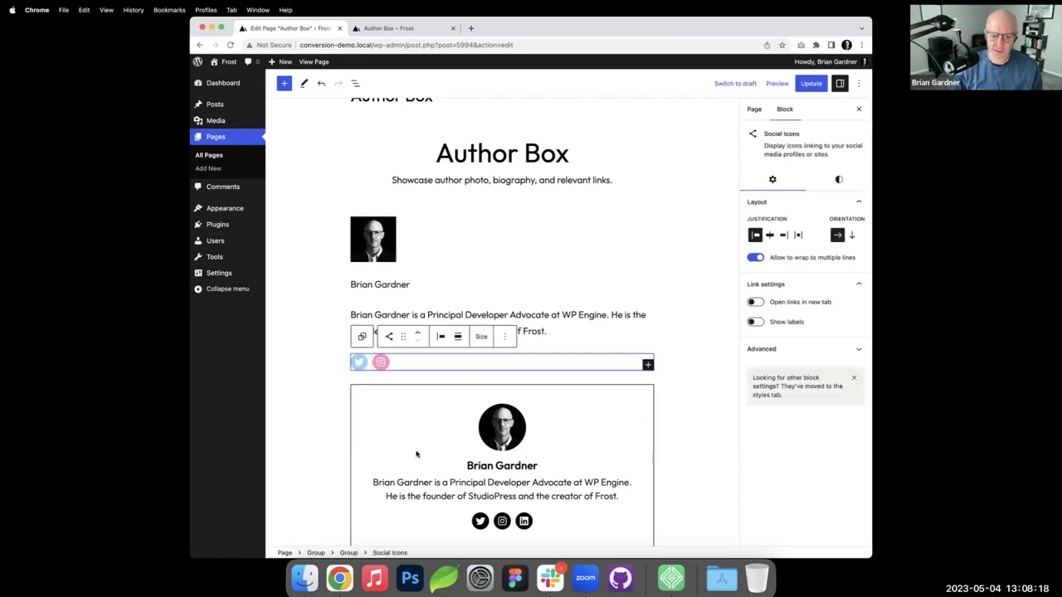
click(647, 366)
text(link)
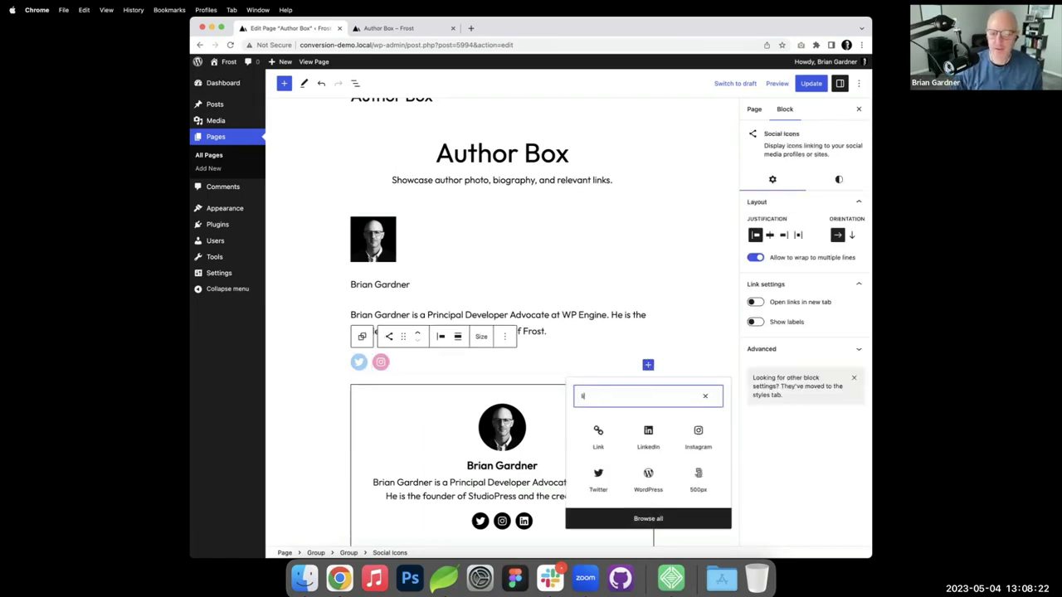
click(648, 432)
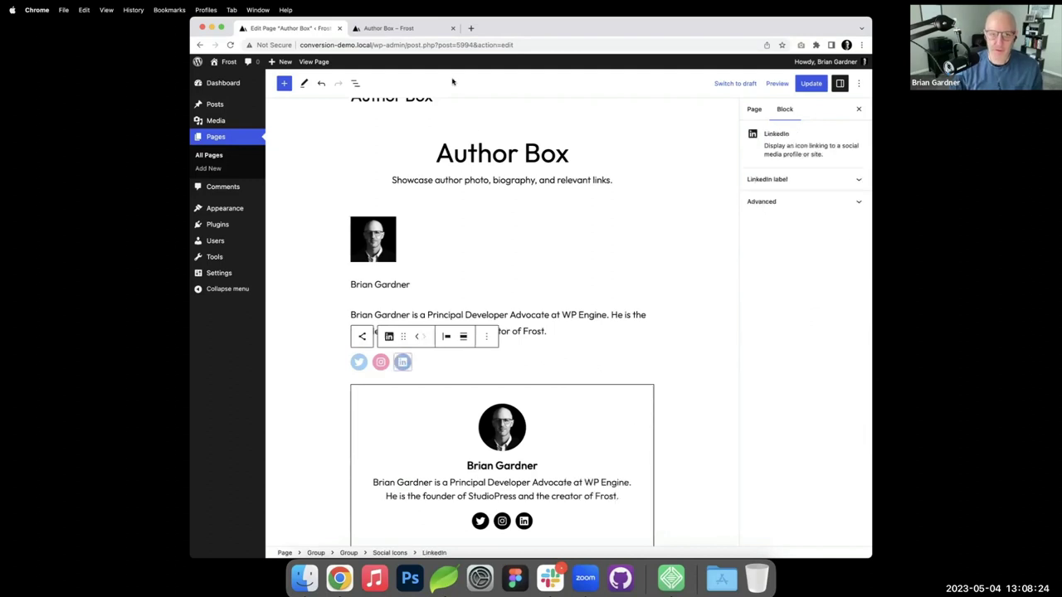
click(354, 84)
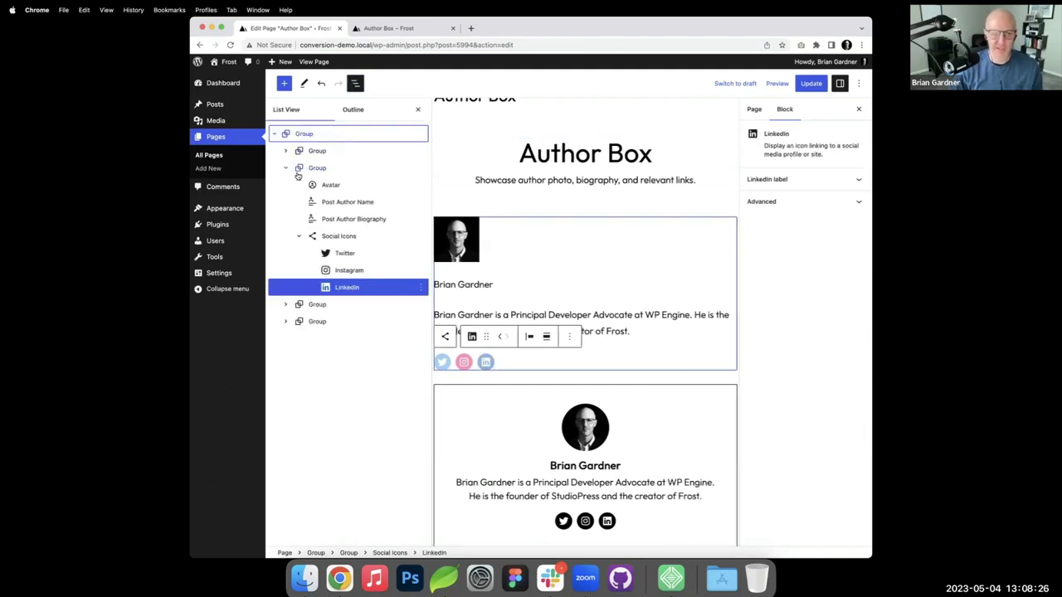
drag(303, 237, 309, 234)
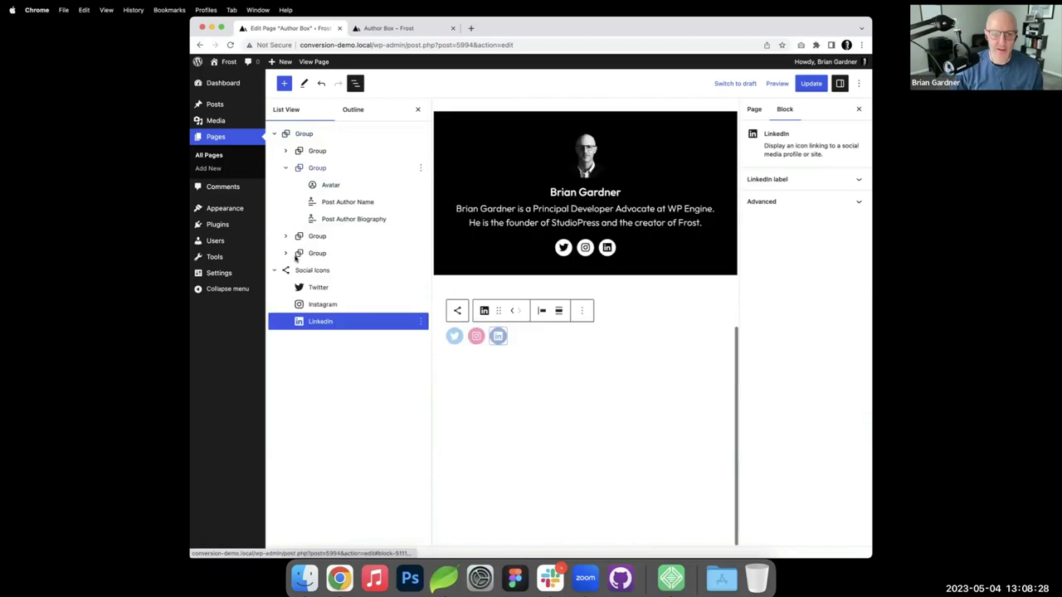
key(super+z)
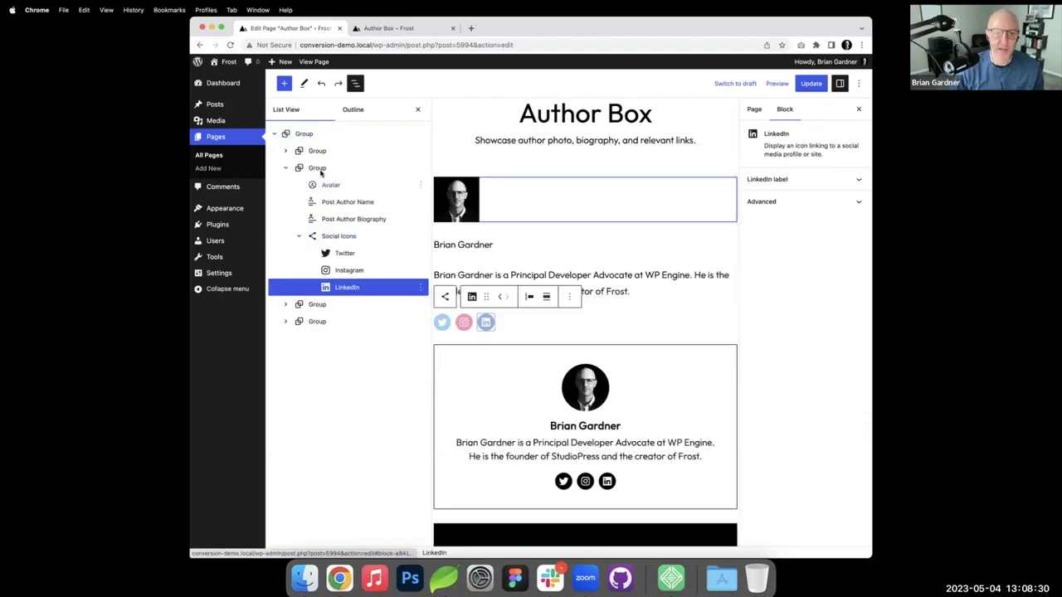
drag(326, 169, 320, 173)
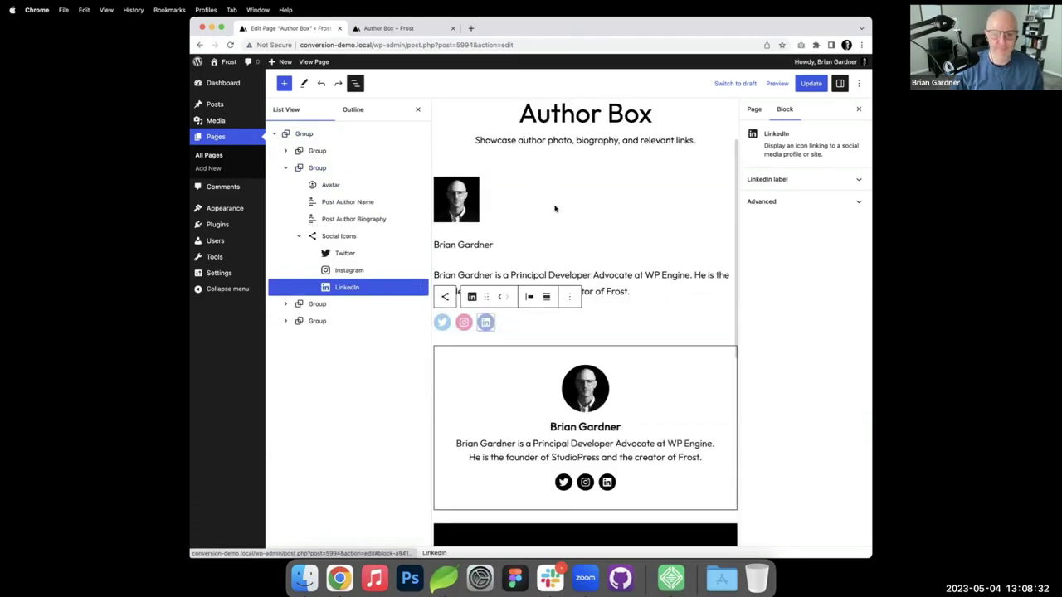
click(356, 201)
- Give the new author box group a black (Contrast) border 1 px wide
click(323, 168)
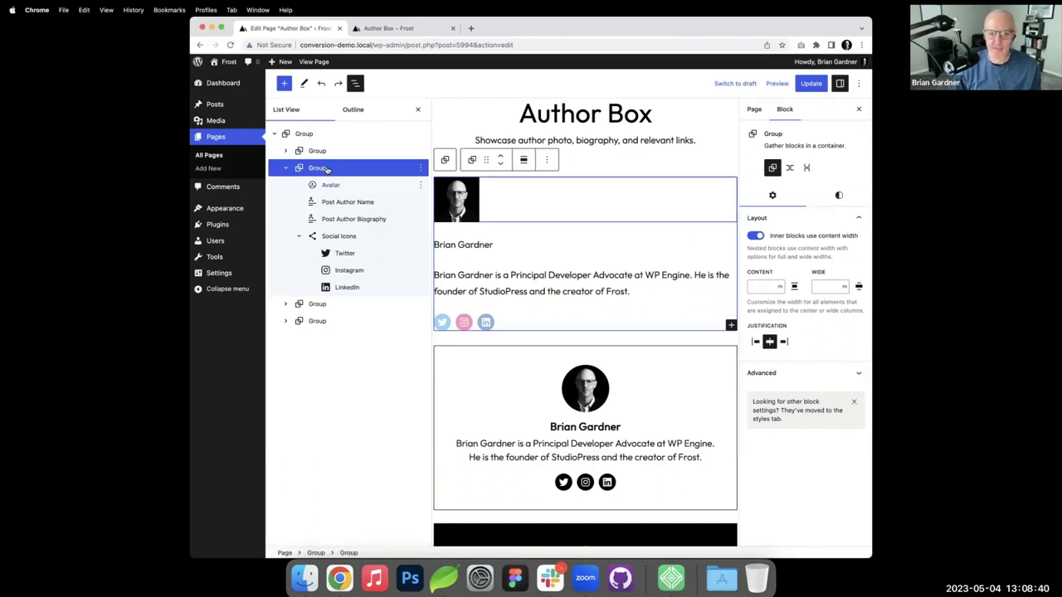
click(839, 197)
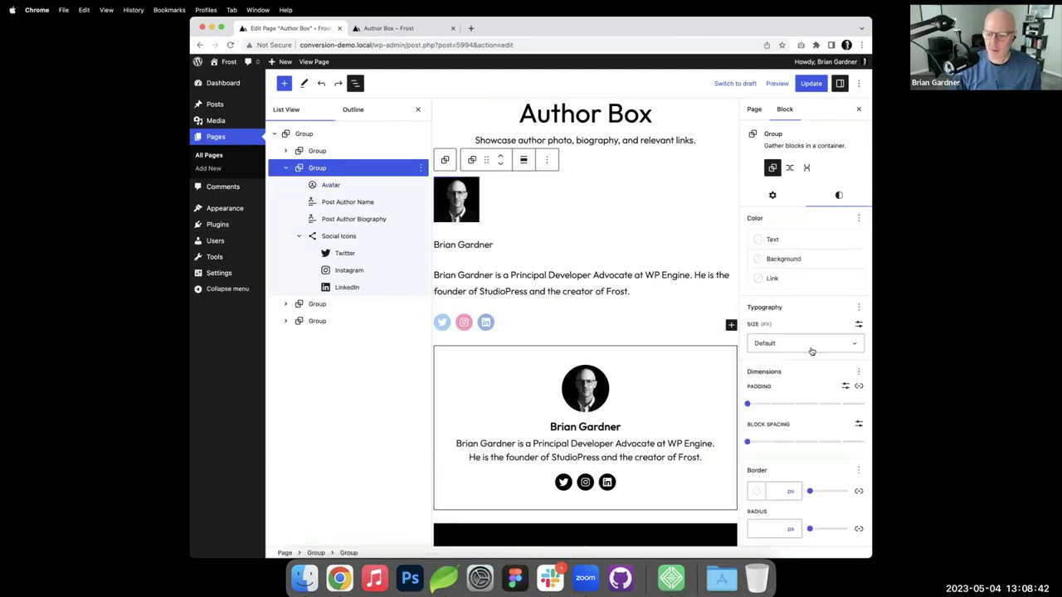
click(756, 491)
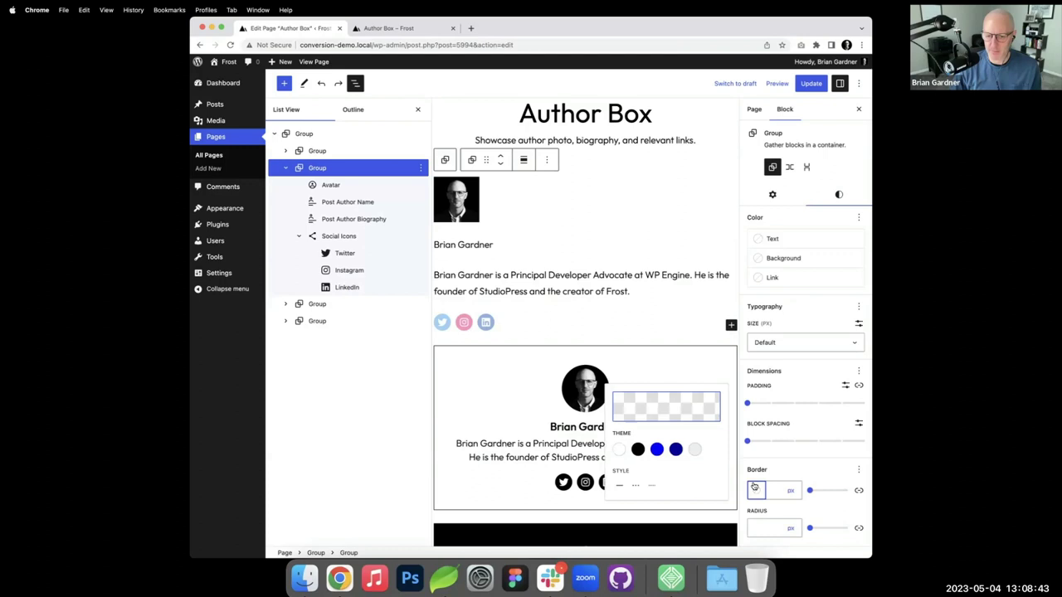
click(637, 449)
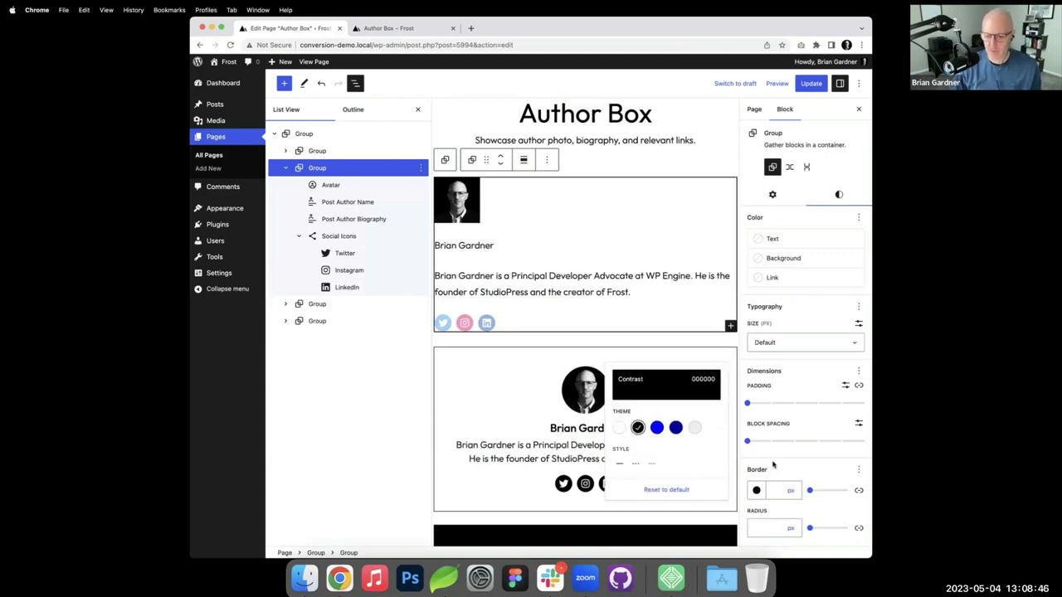
click(772, 490)
text(1)
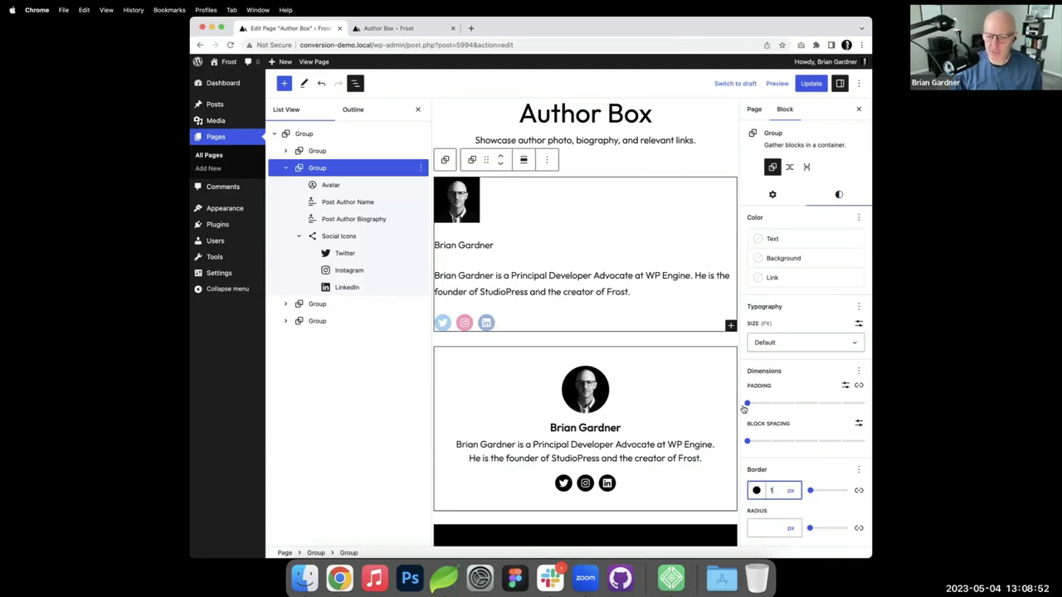
- Set the new group's padding to the Small size preset
drag(748, 405, 793, 410)
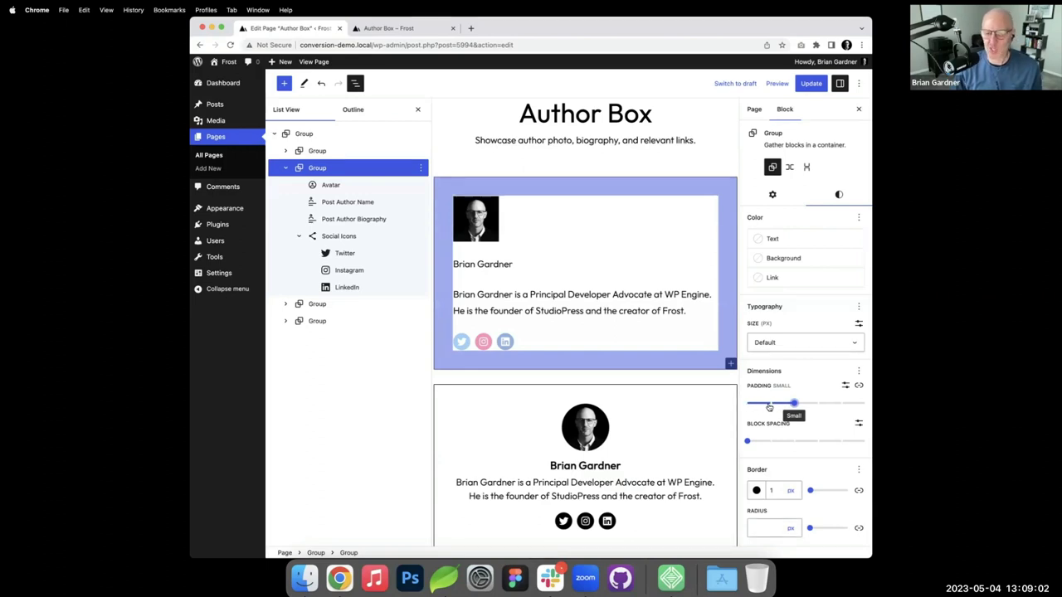
click(845, 386)
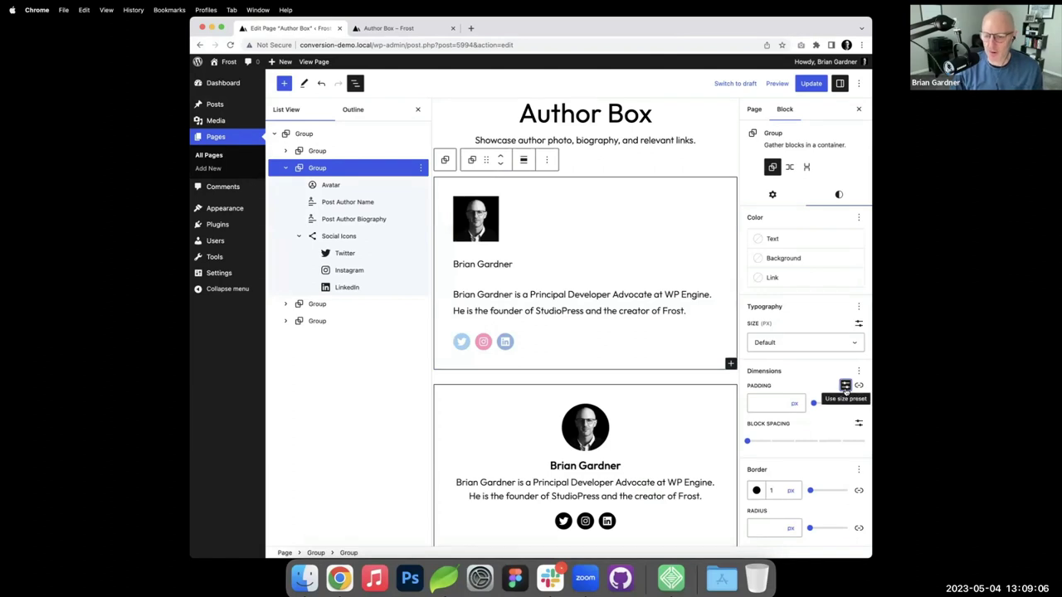
click(795, 404)
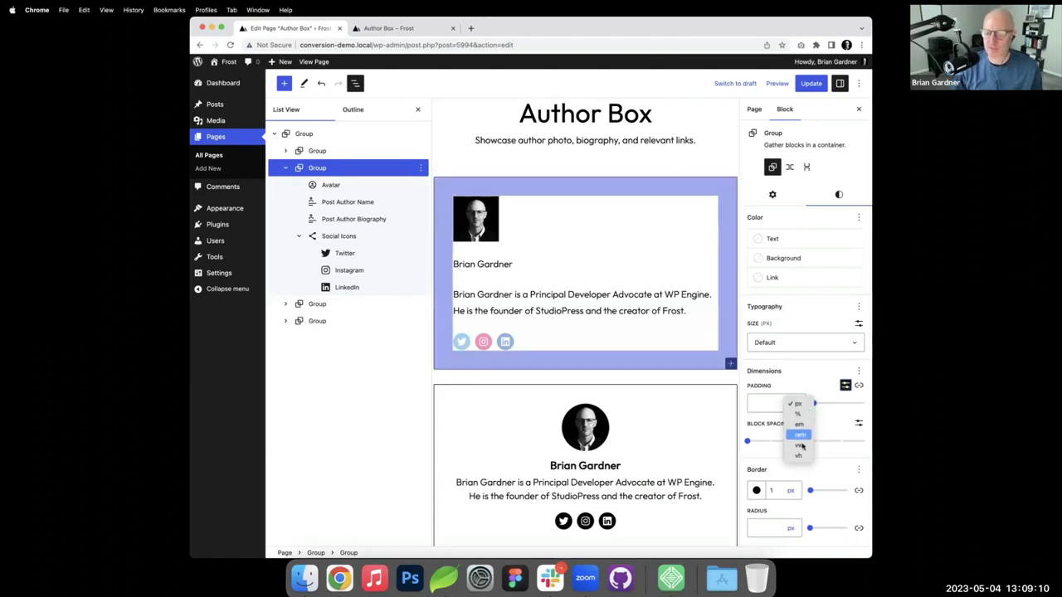
click(845, 385)
click(846, 386)
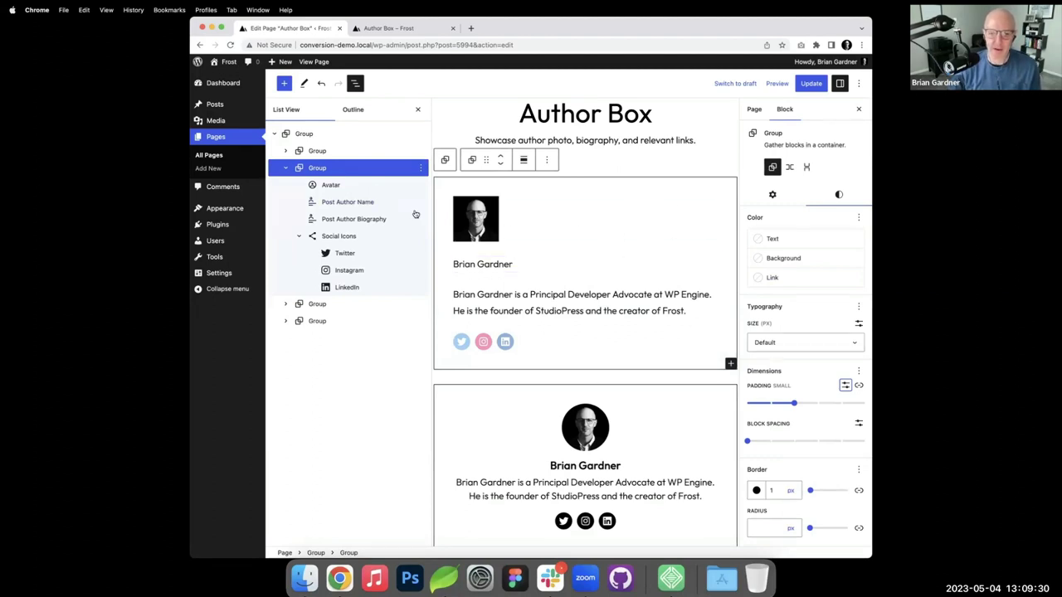
- Align the new group's avatar to the center and set its border radius to 50 px
click(399, 187)
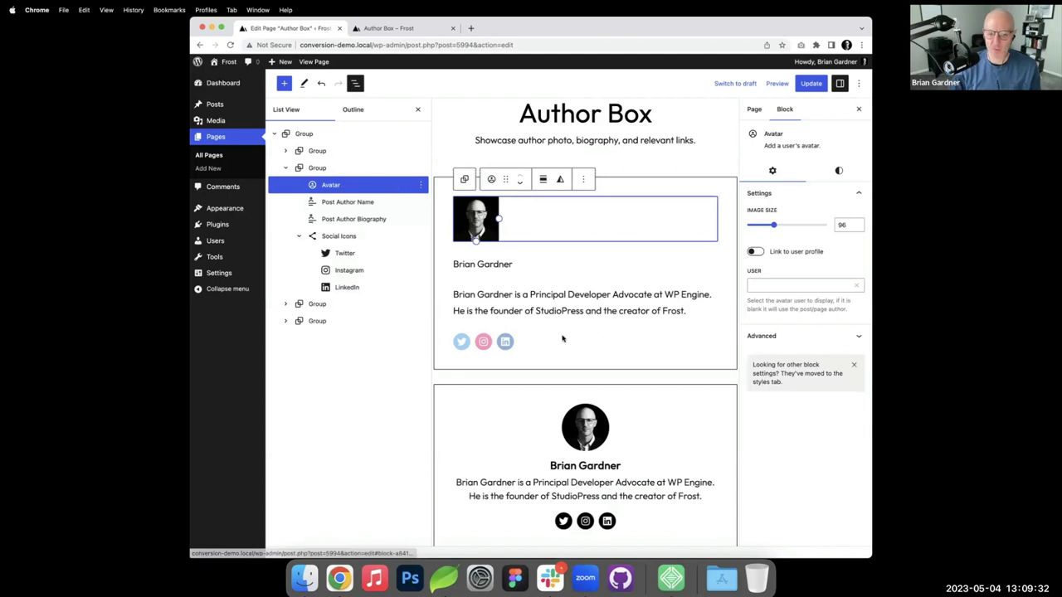
click(543, 181)
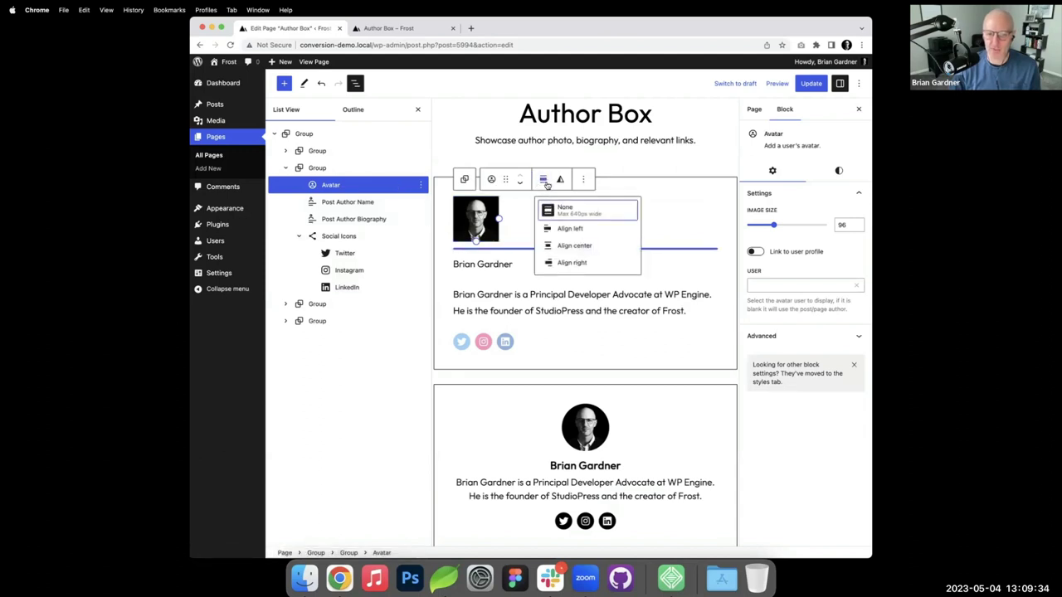
click(586, 247)
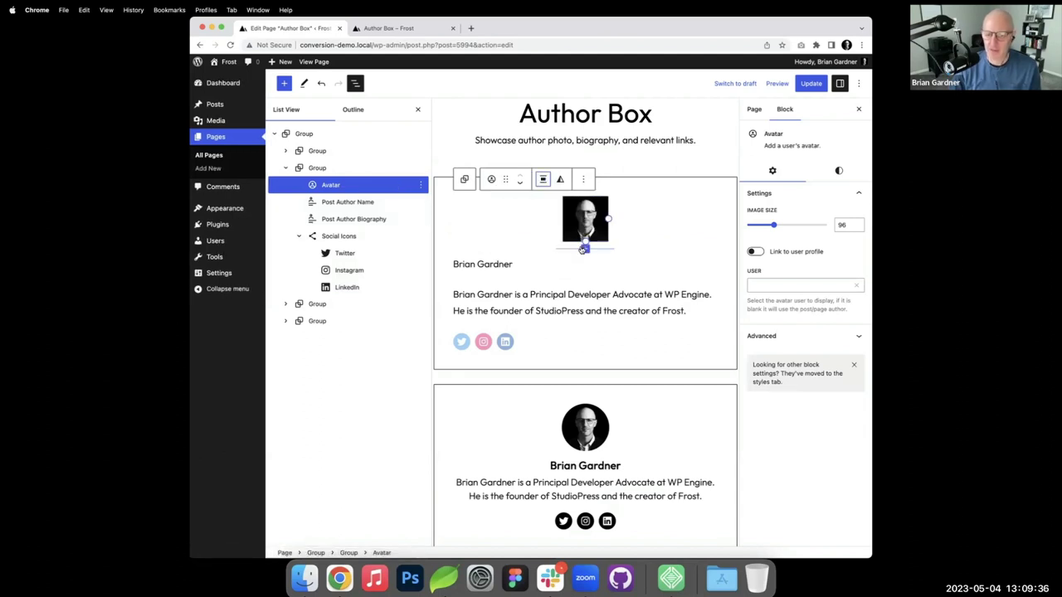
click(838, 170)
click(763, 244)
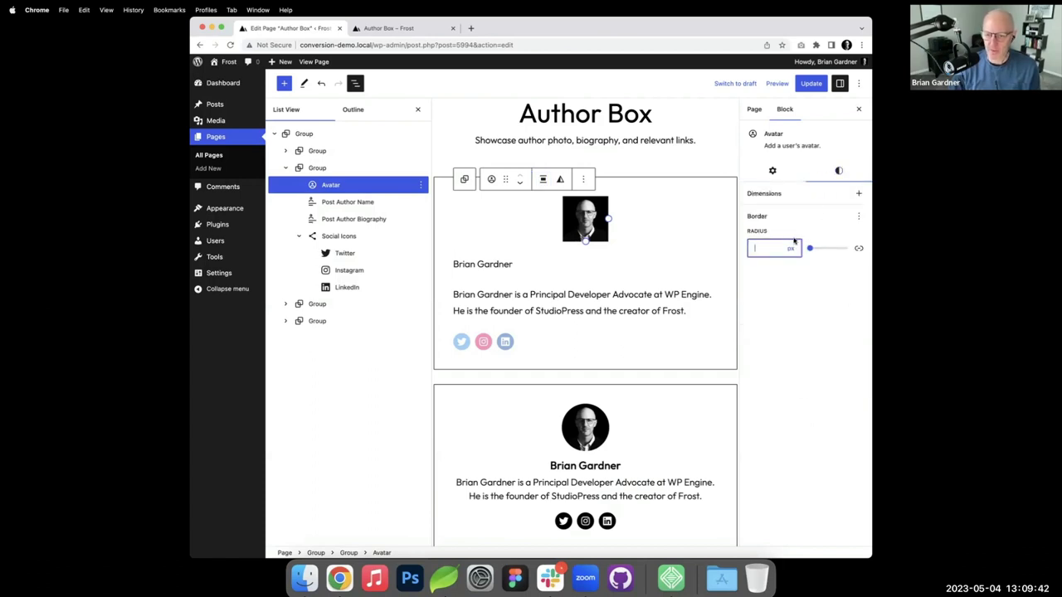
text(50)
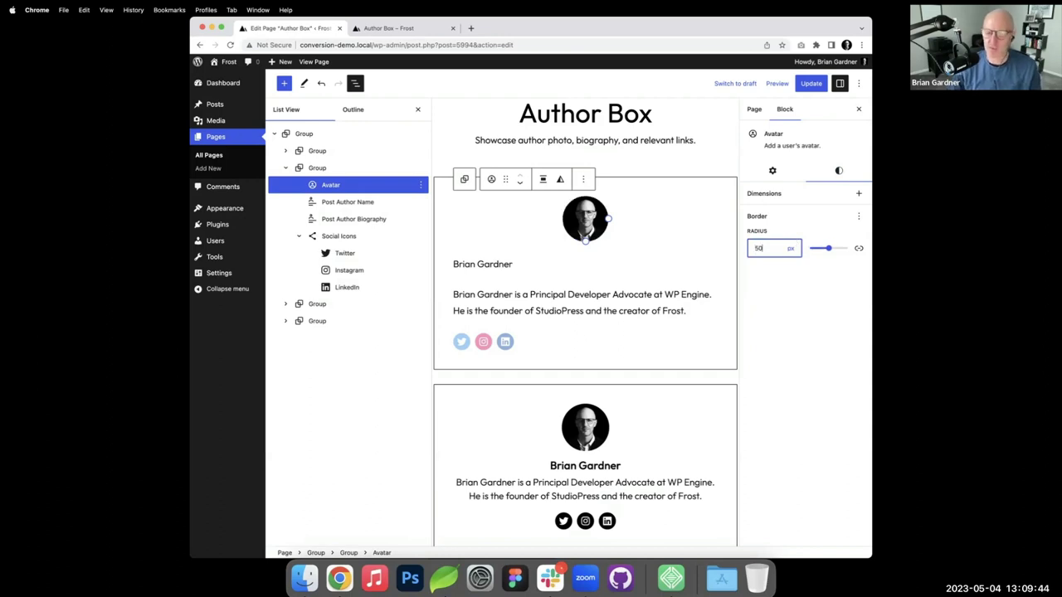
- Center the author name text in the new group and set its font size to Large
click(502, 264)
click(541, 240)
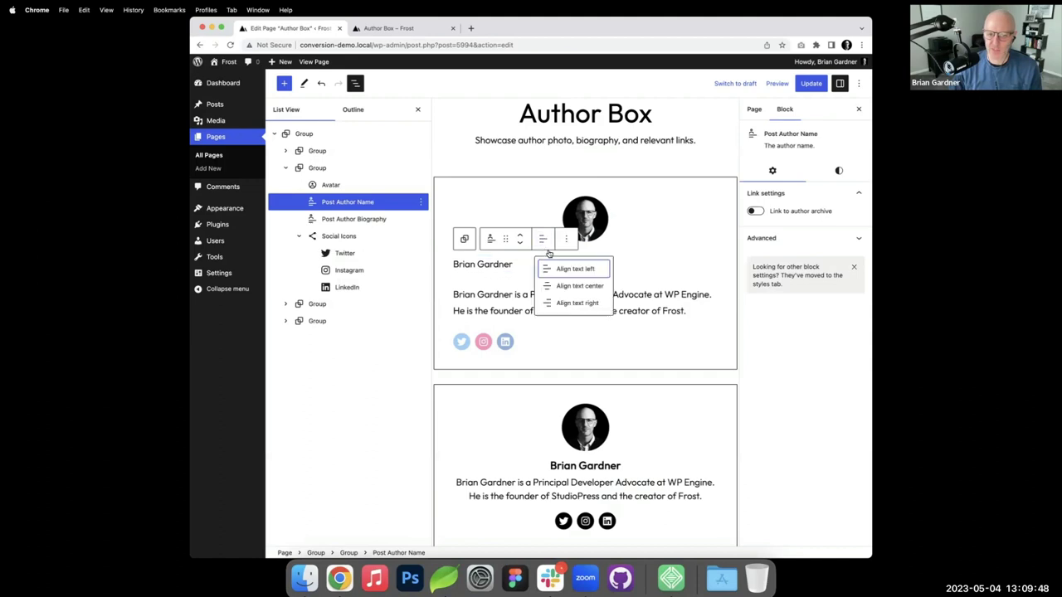
click(573, 284)
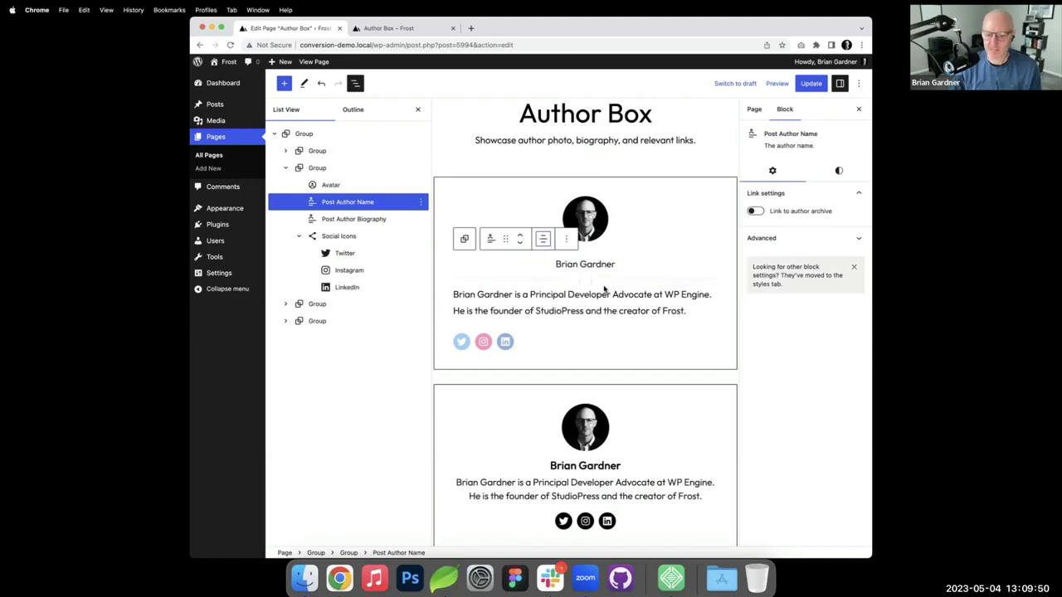
click(839, 171)
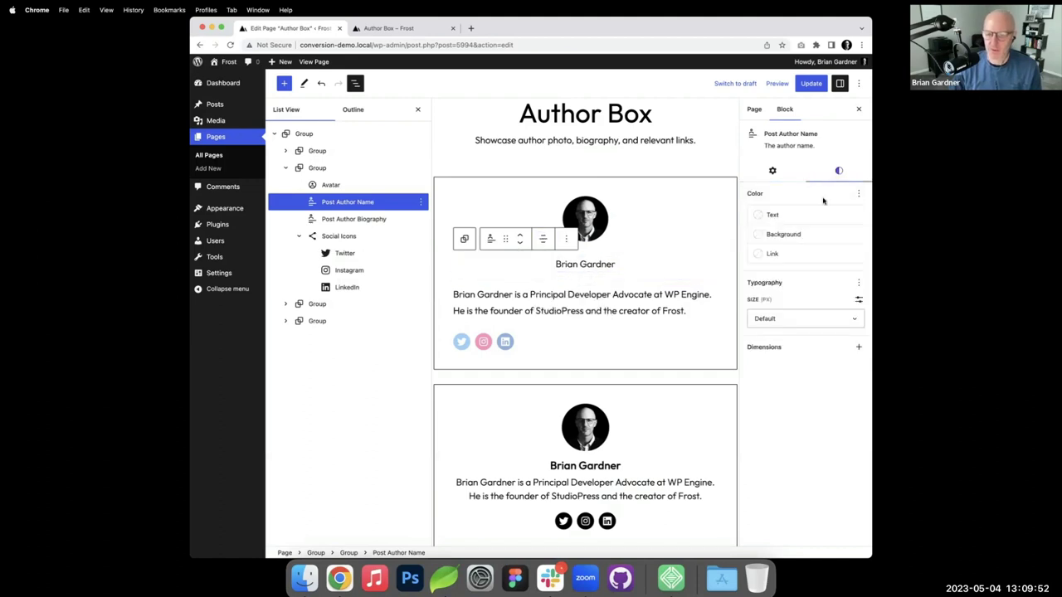
click(854, 318)
click(797, 441)
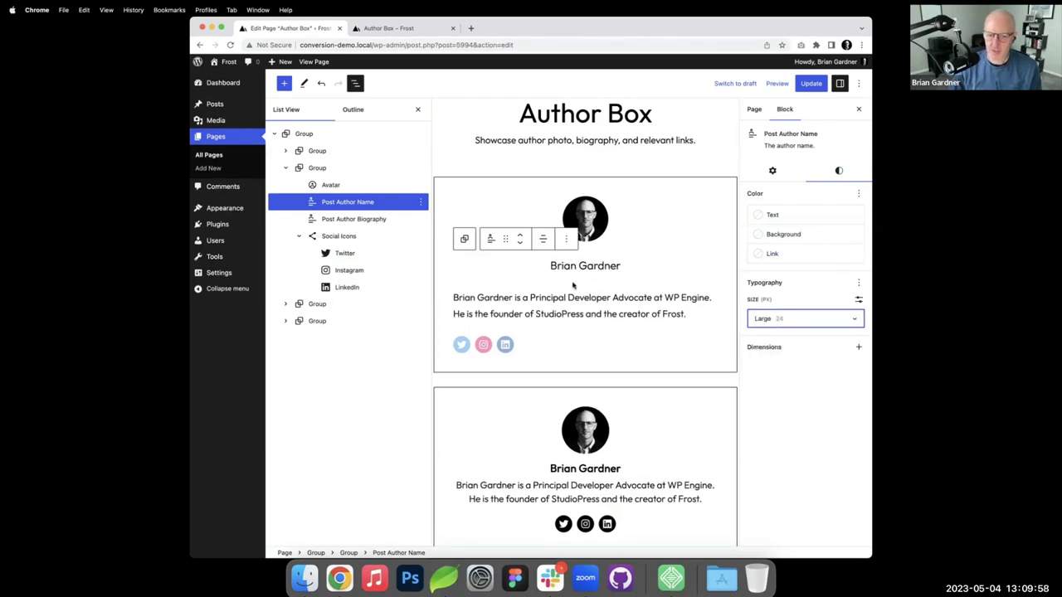
click(608, 470)
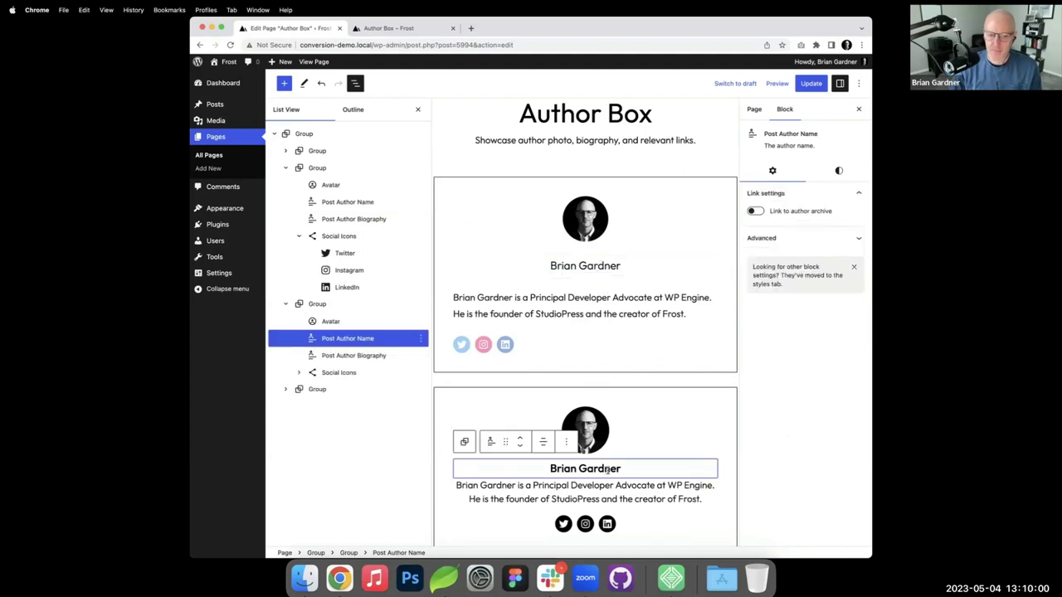
click(612, 265)
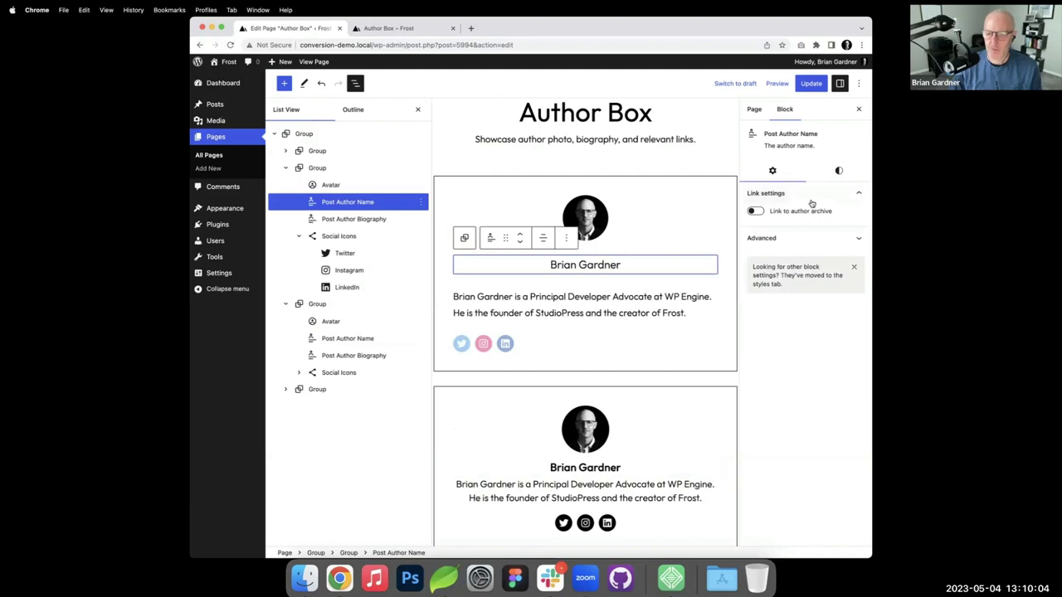
scroll(627, 269, up, 1)
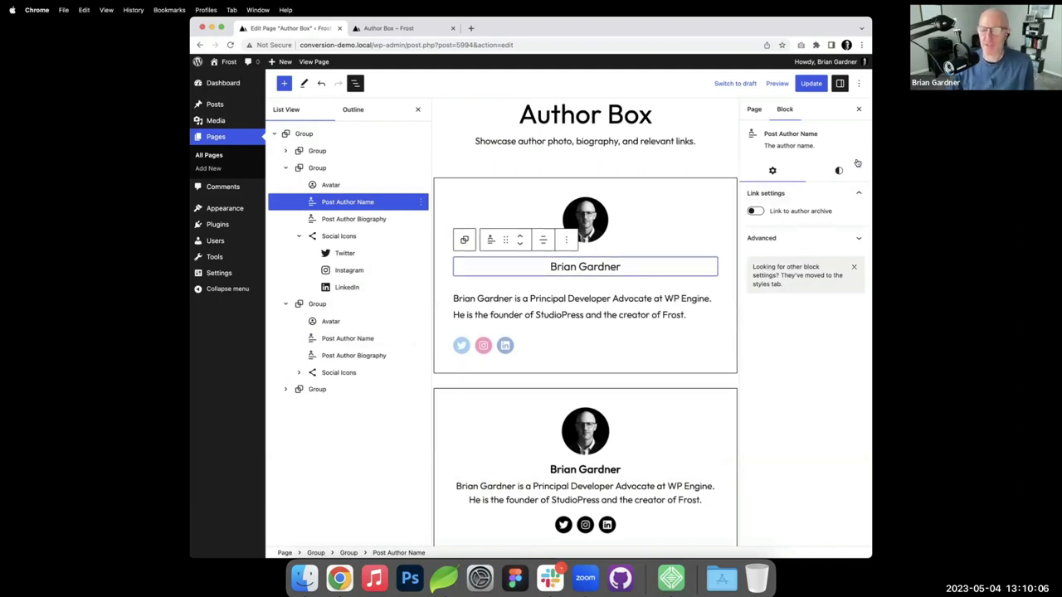
click(840, 170)
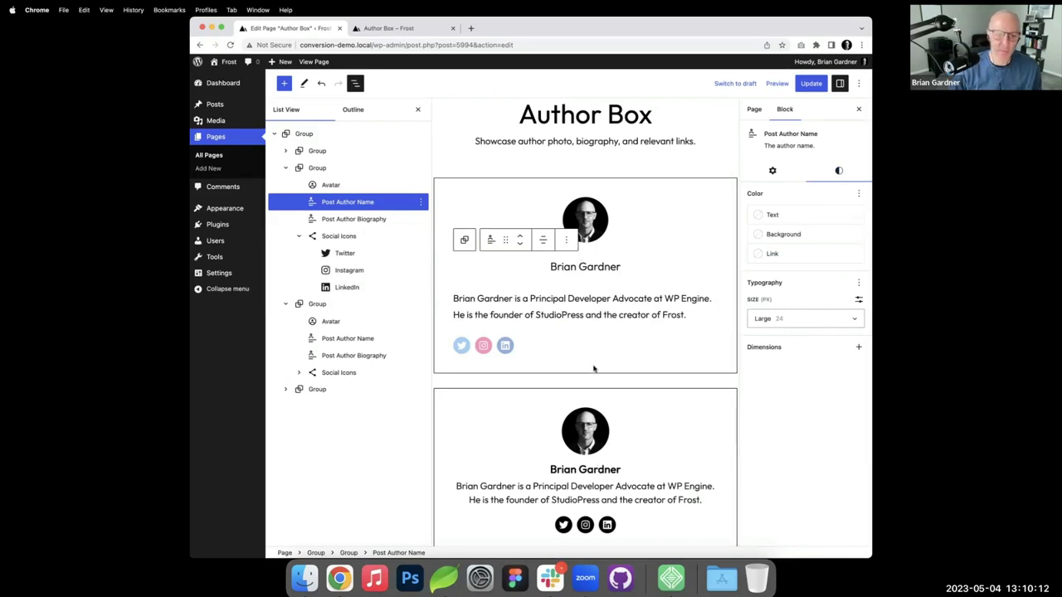
- Center the text of the Post Author Biography block in the new group
click(610, 308)
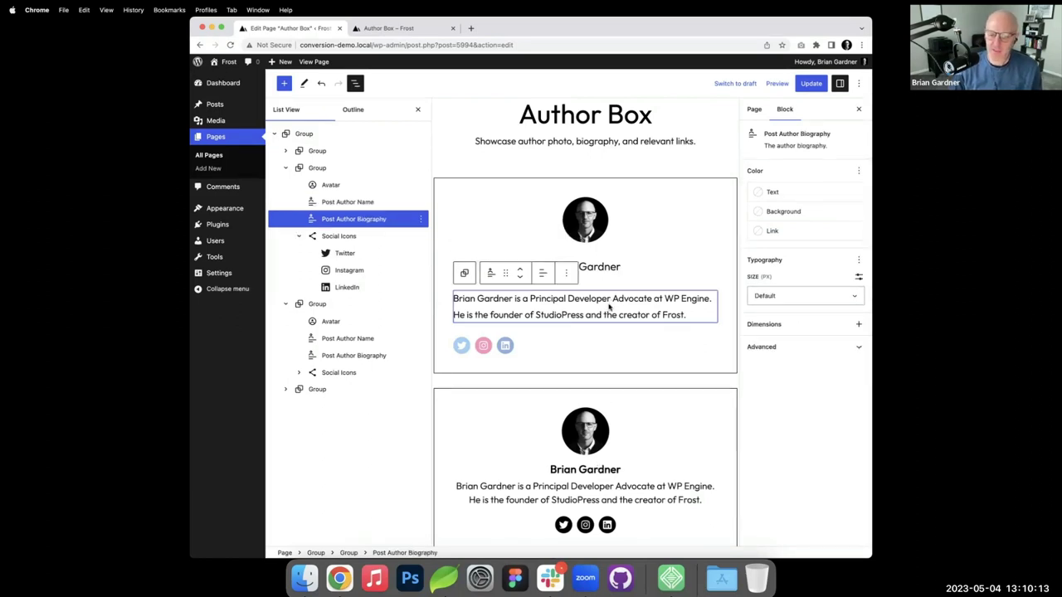
click(542, 276)
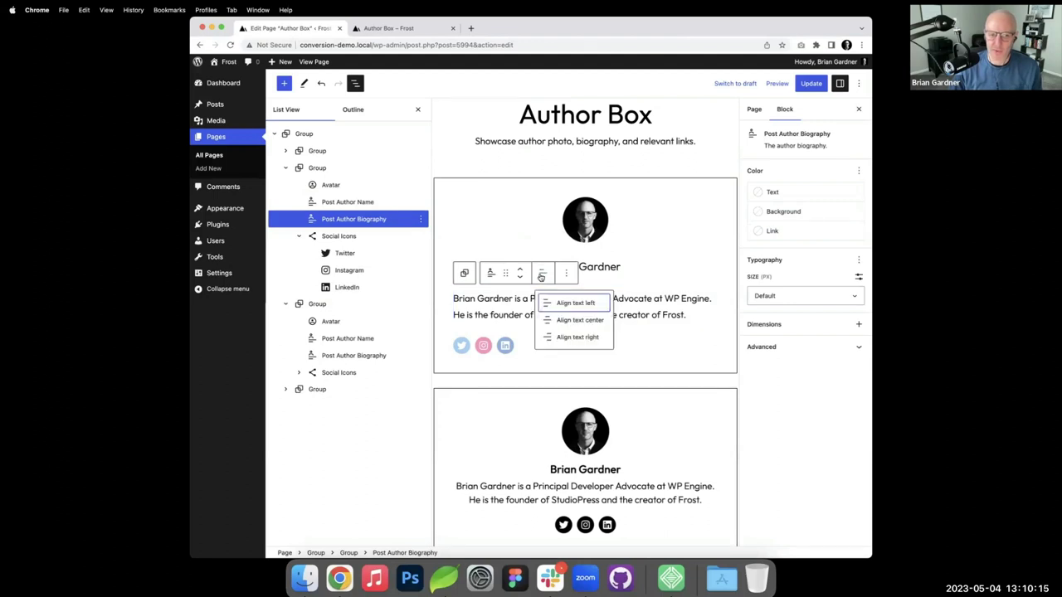
click(583, 323)
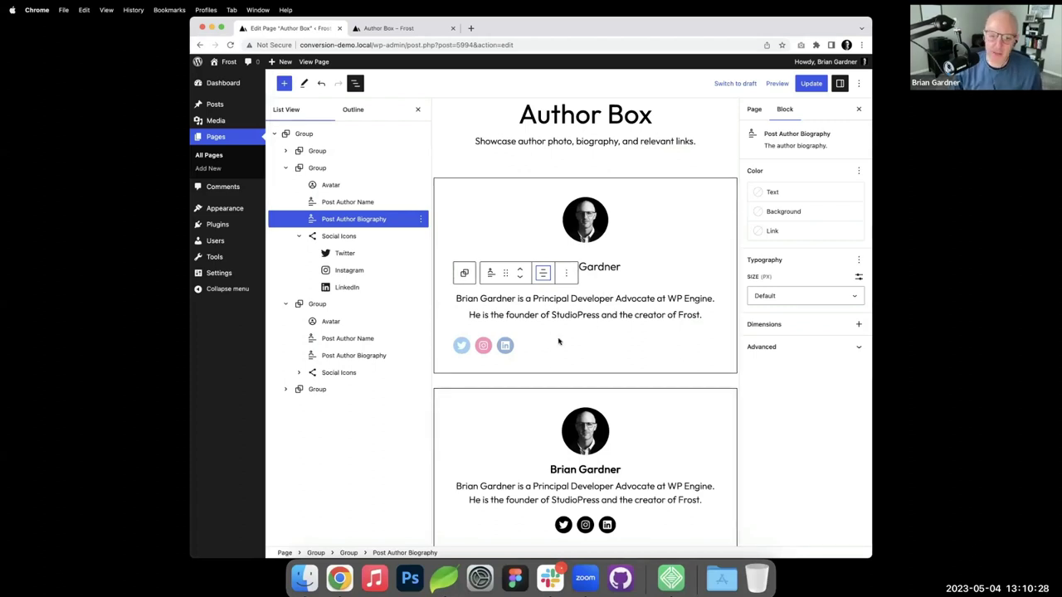
- Align the Social Icons block in the new group to the center
click(365, 236)
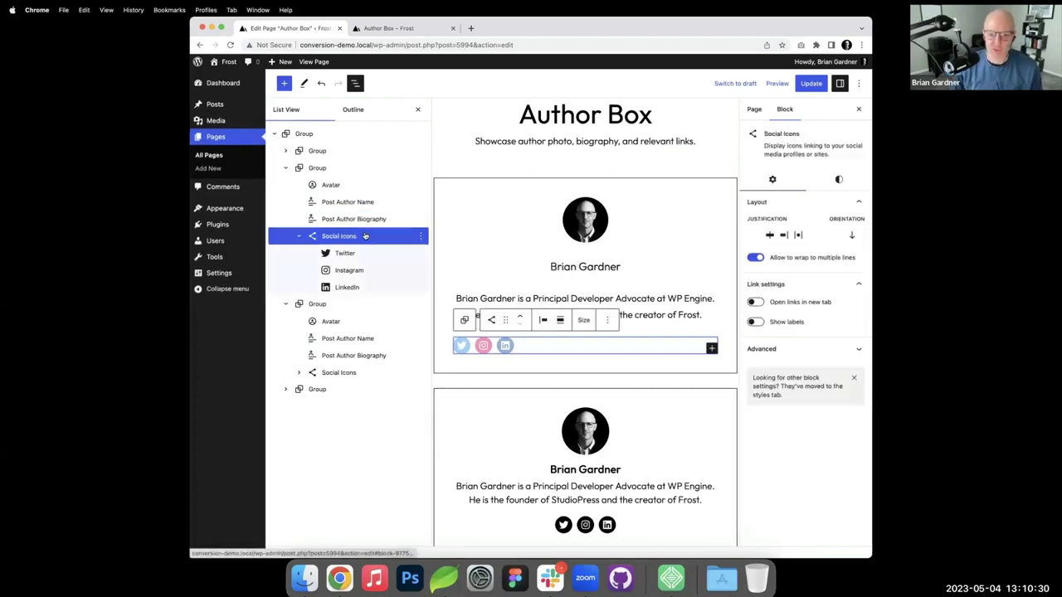
click(562, 324)
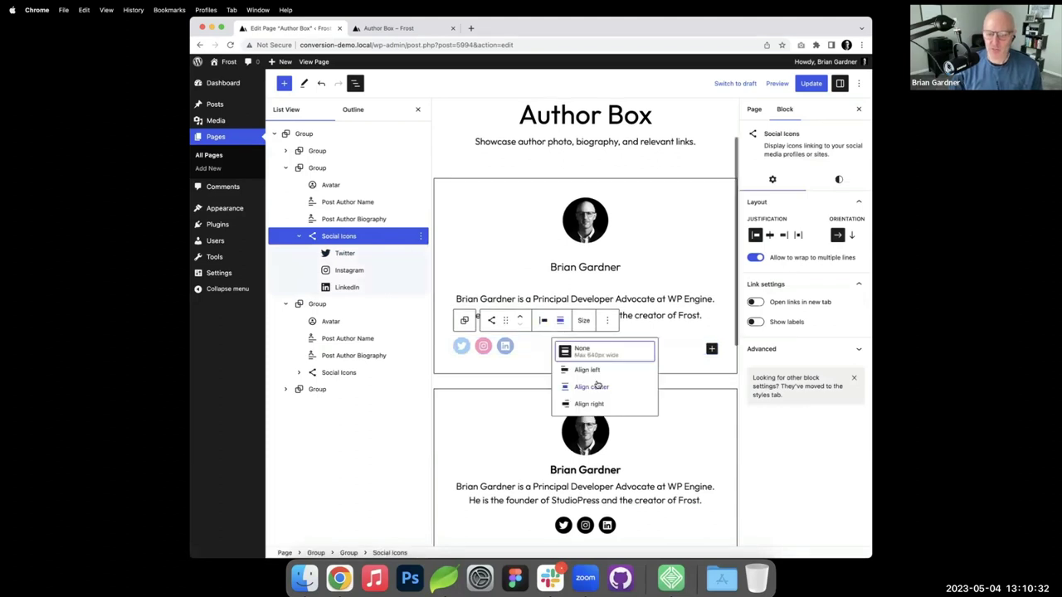
click(599, 384)
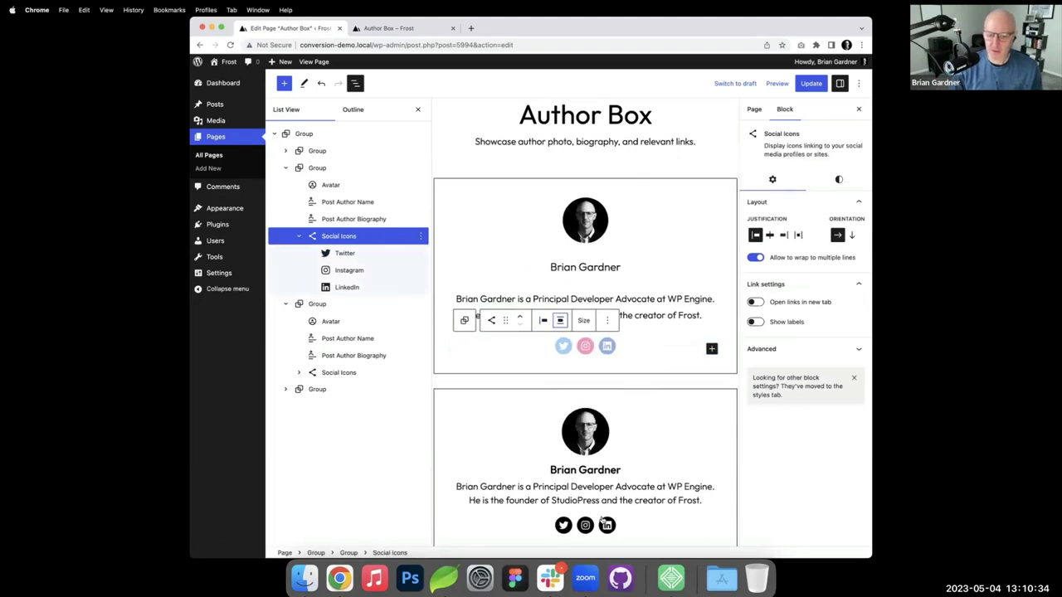
- Set the link address of the new group's Twitter, Instagram and LinkedIn icons to the placeholder #
click(564, 349)
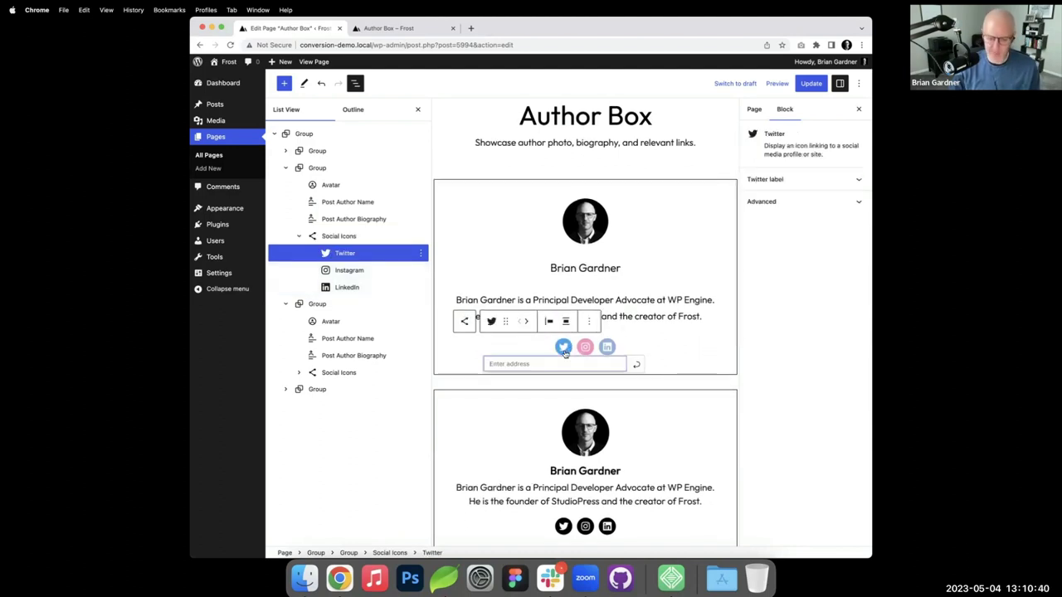
text(@)
click(637, 364)
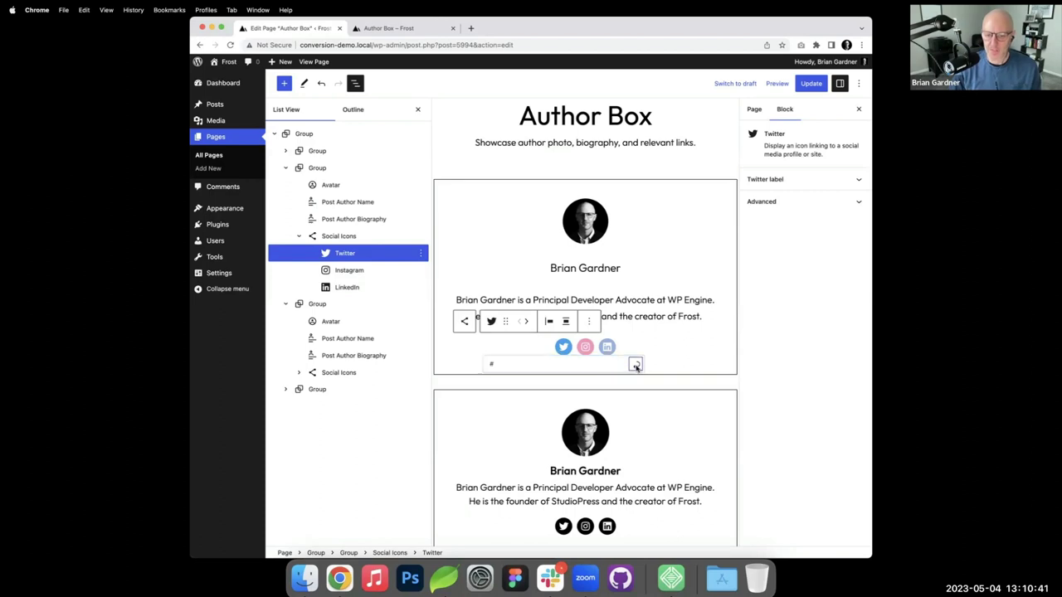
click(586, 348)
text(@)
click(657, 364)
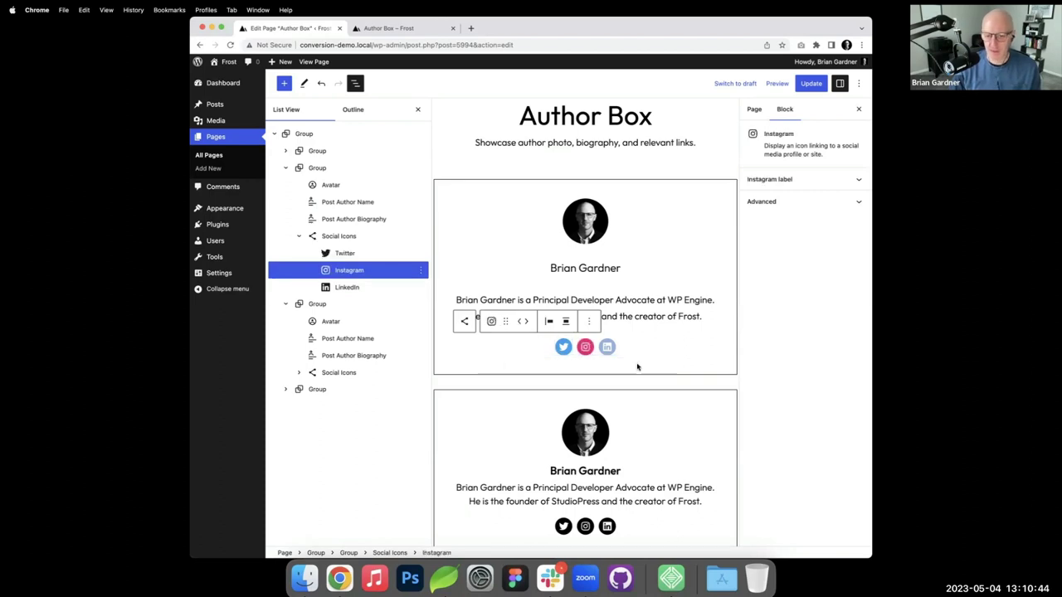
click(607, 347)
text(@)
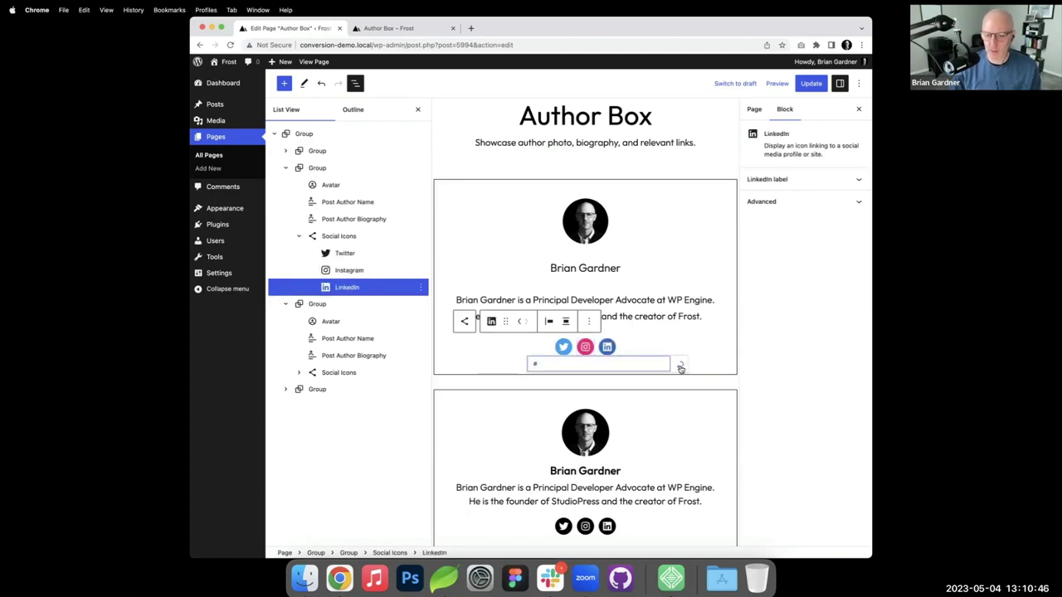
click(680, 366)
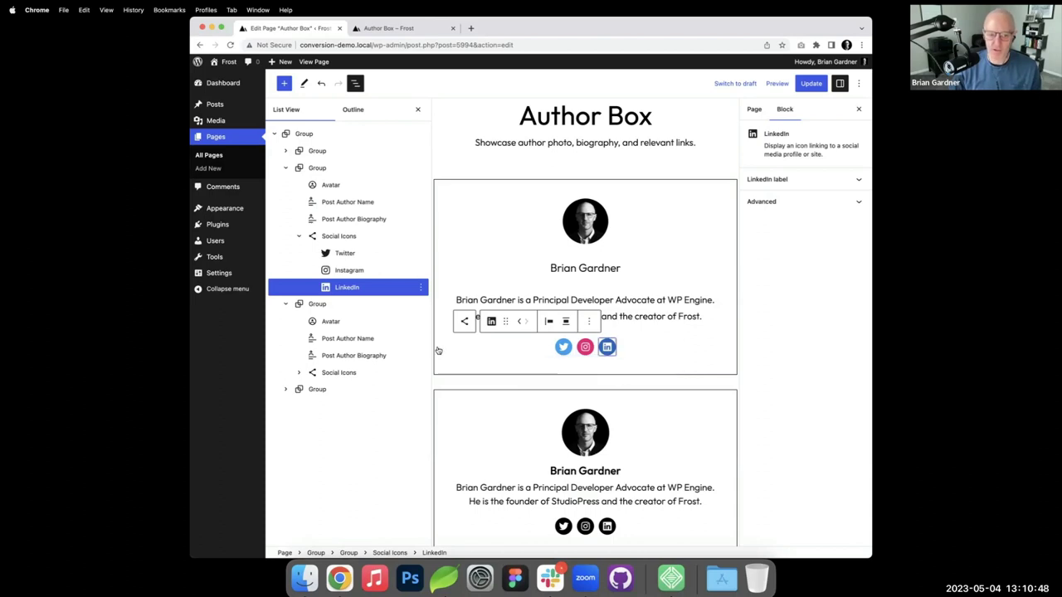
- Try several theme colors as the new group's social icon background and settle on Contrast (000000)
click(350, 237)
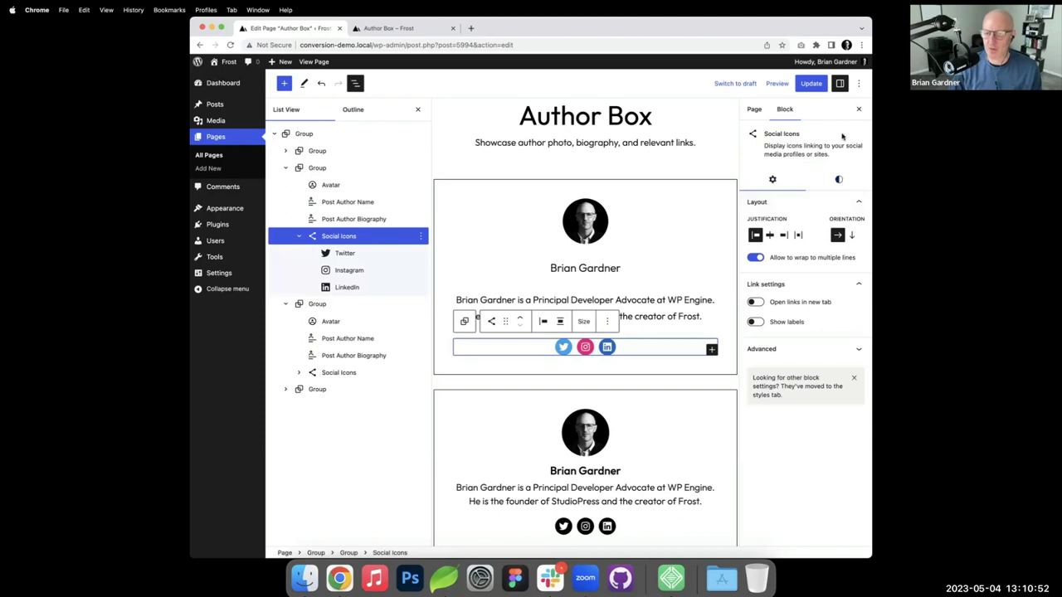
click(840, 180)
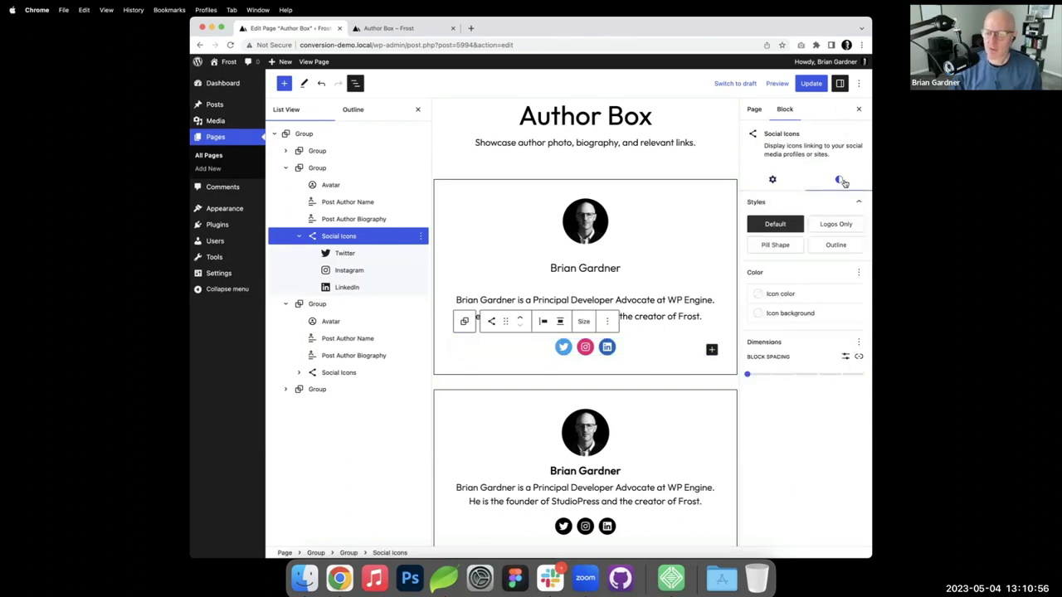
click(788, 313)
click(640, 368)
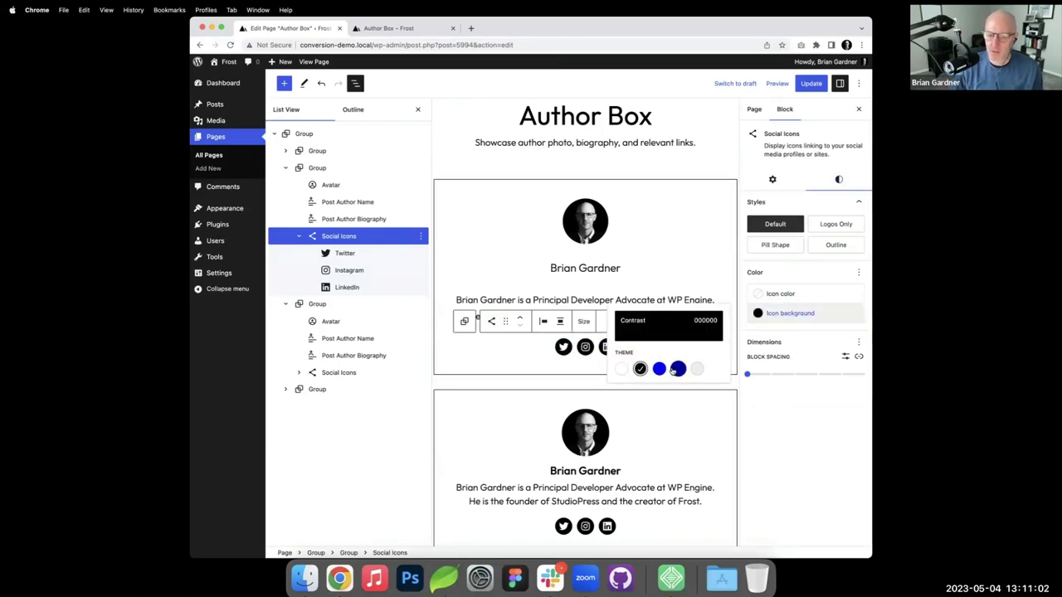
click(659, 369)
click(678, 368)
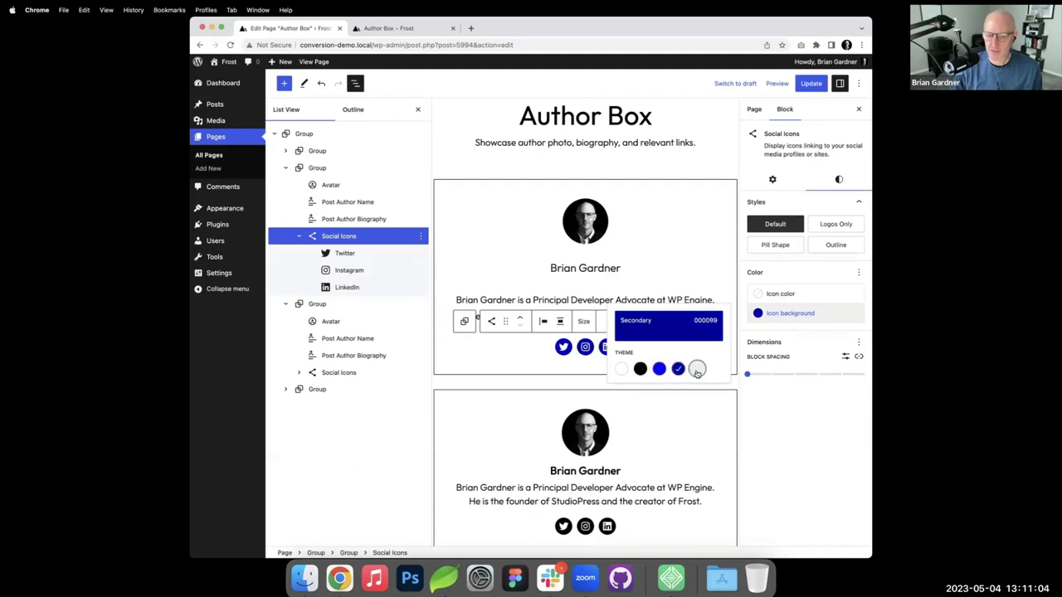
click(697, 370)
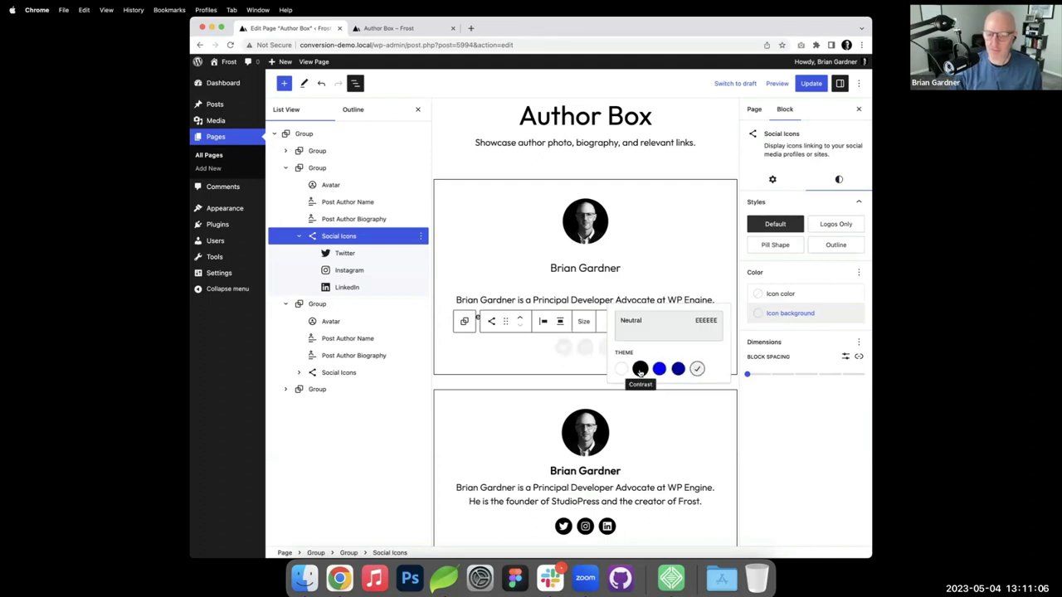
click(639, 369)
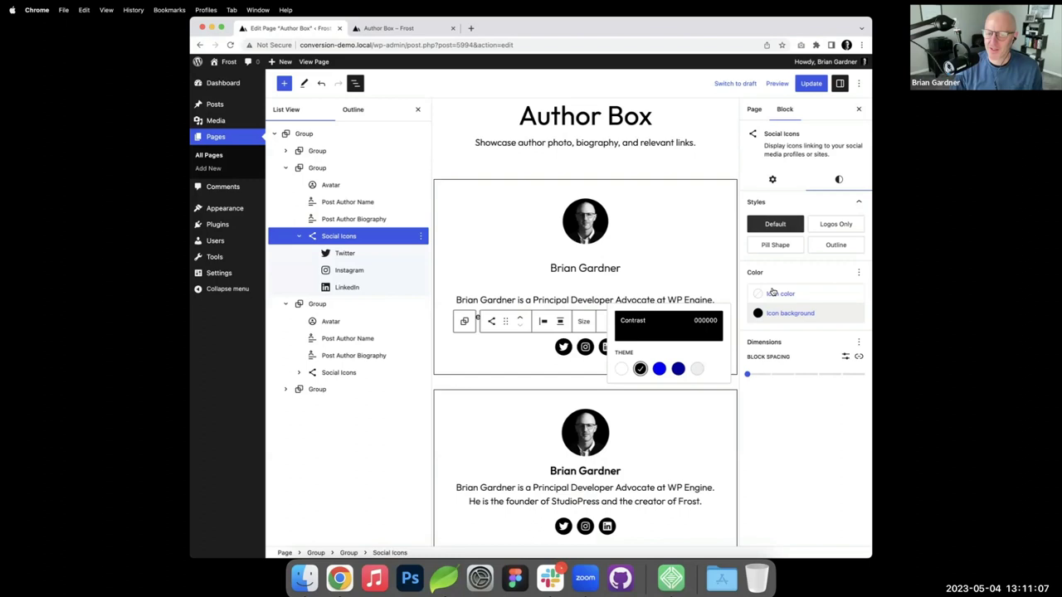
- Try the Logos Only, Pill Shape and Outline styles on the social icons, clearing the icon background and using Contrast as Outline's icon color
click(839, 226)
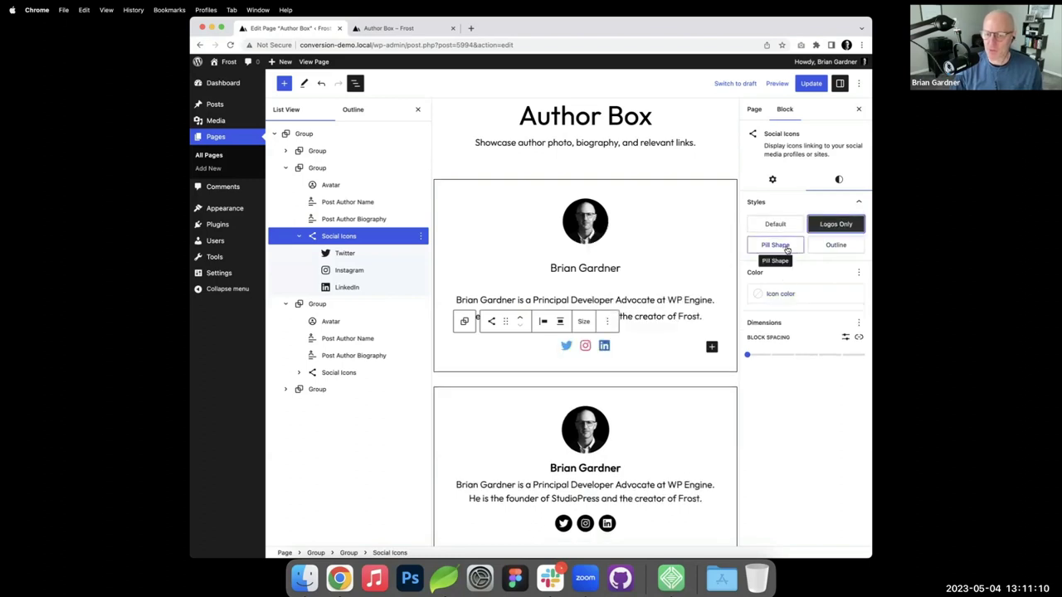
click(785, 249)
click(832, 248)
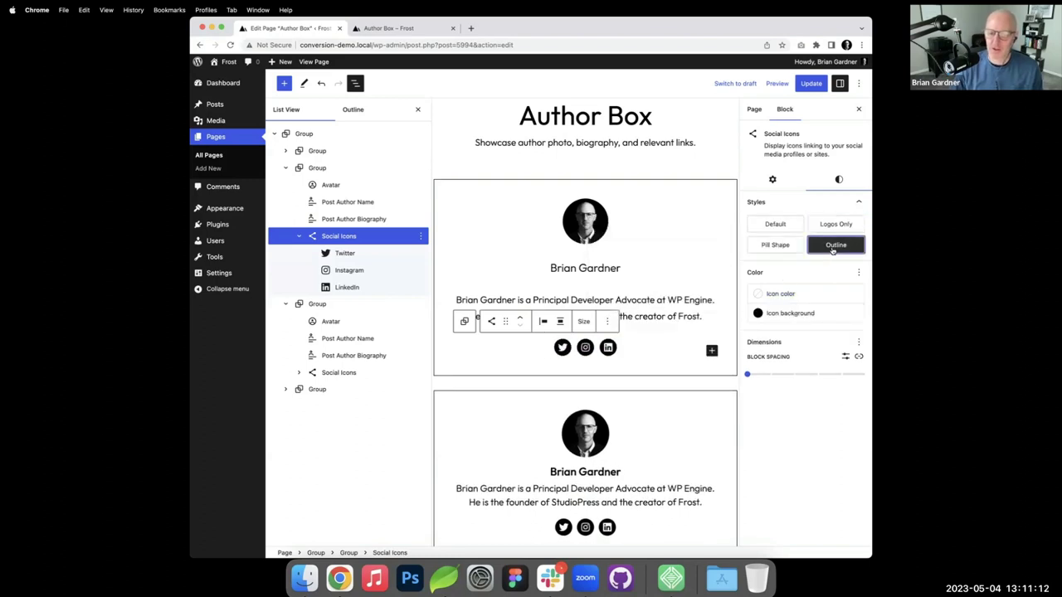
click(781, 314)
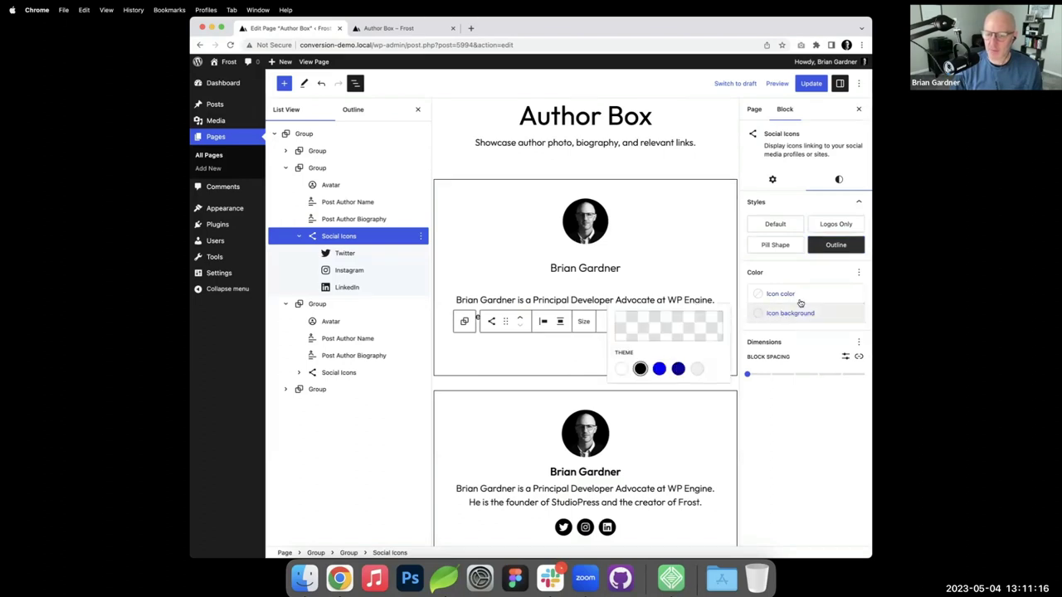
click(779, 293)
click(639, 349)
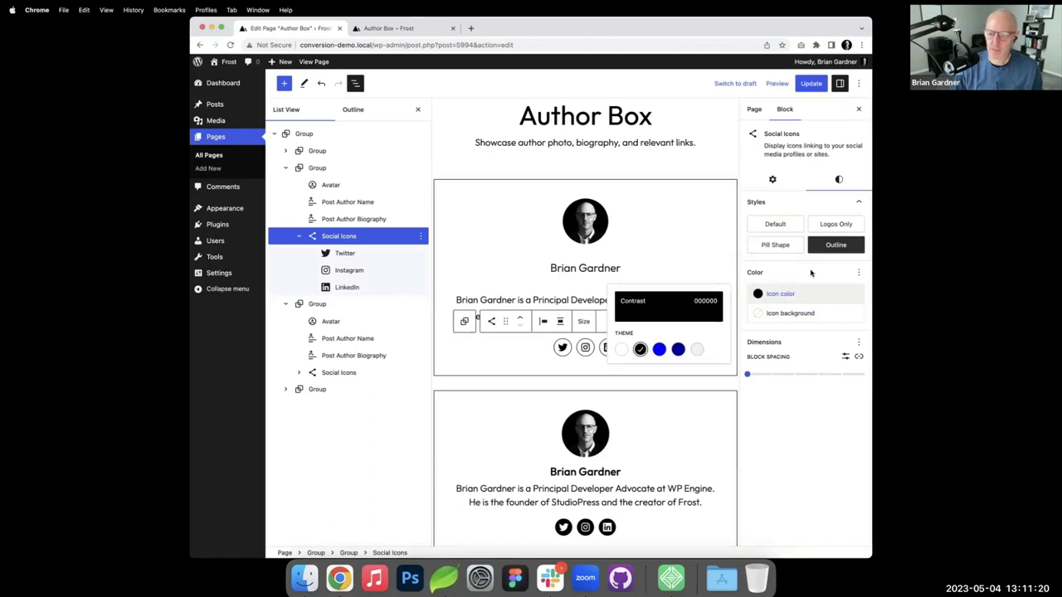
- Return the social icons to the Default style, clear their icon color and set the icon background to Contrast
click(792, 230)
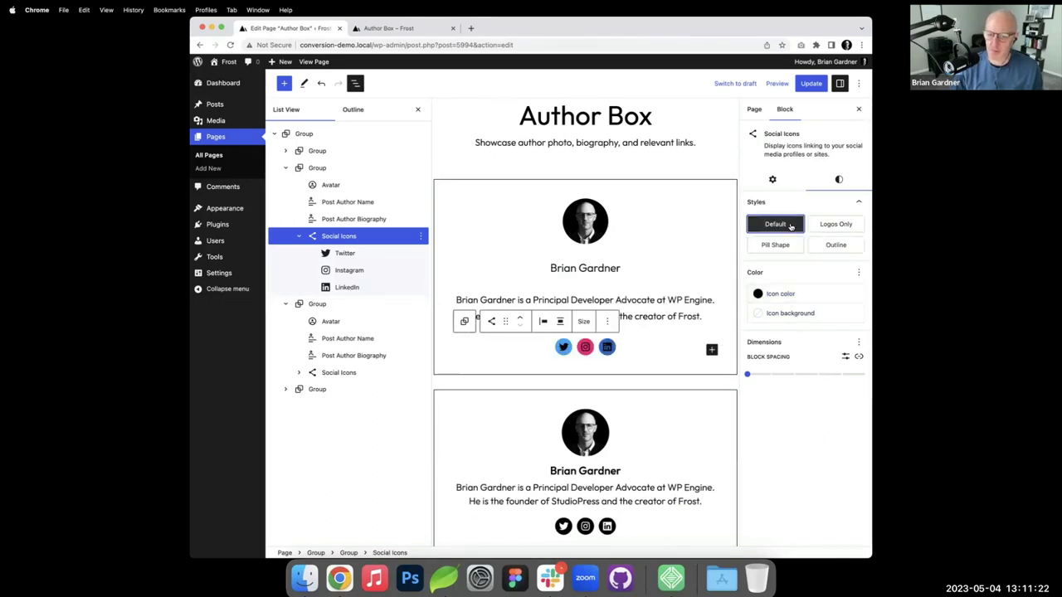
click(758, 293)
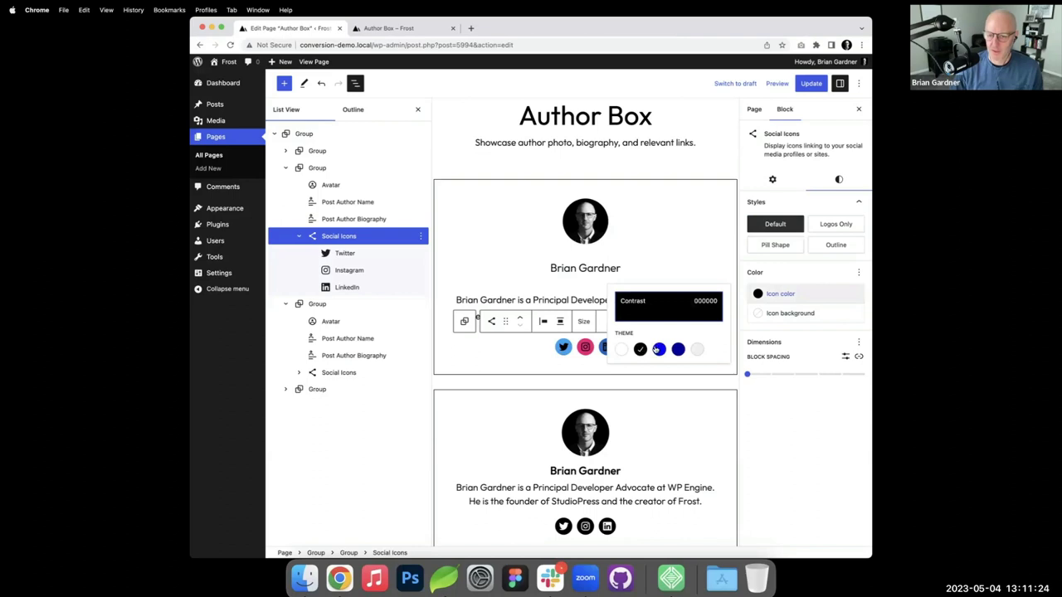
click(639, 349)
click(783, 312)
click(783, 312)
click(640, 368)
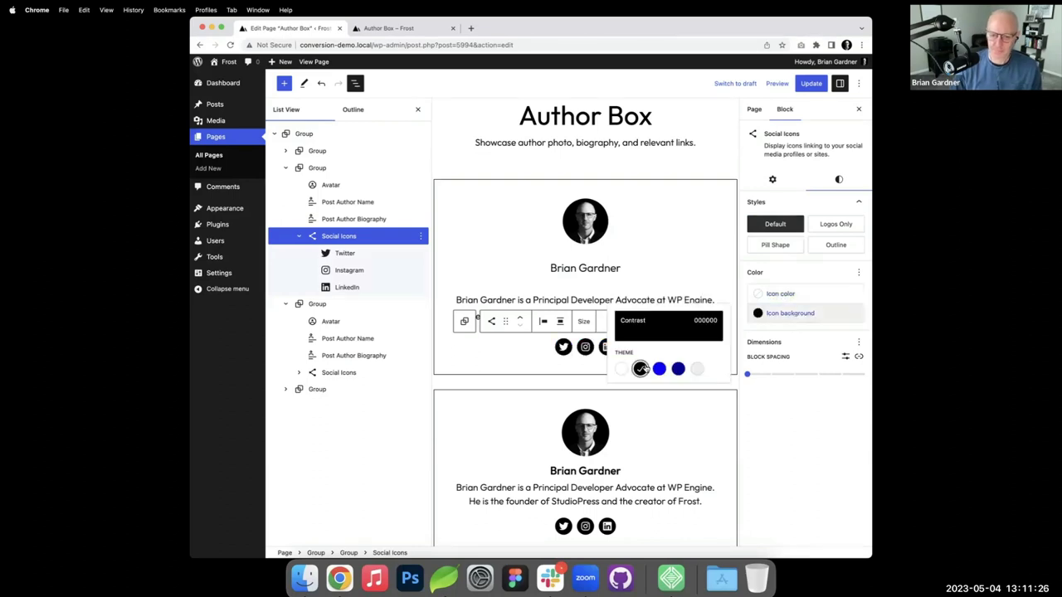
- Add a margin setting to the new group's Post Author Biography, unlink its sides and set the top margin to 0
click(663, 296)
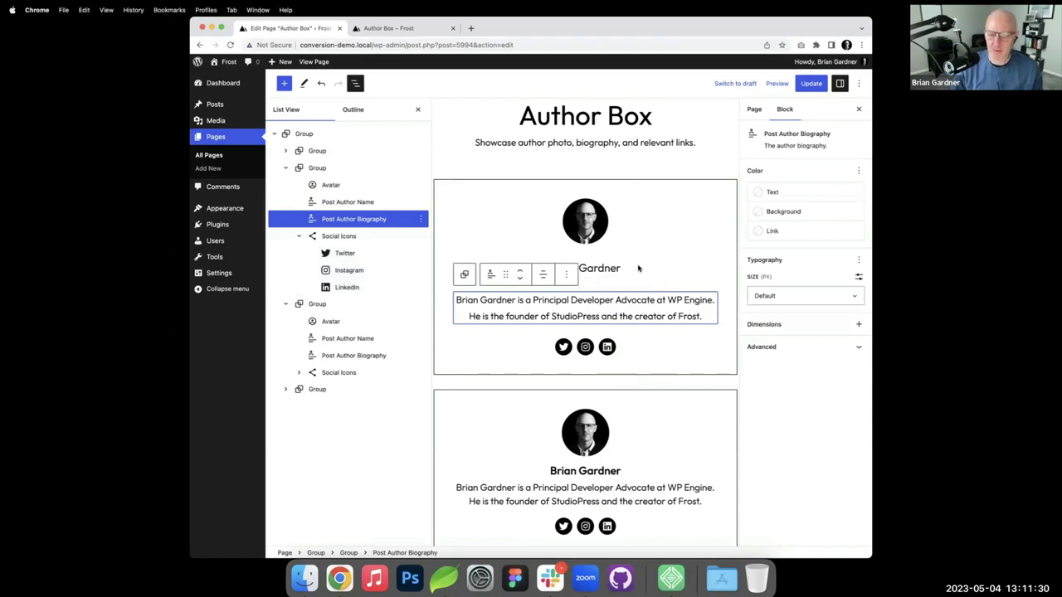
click(667, 213)
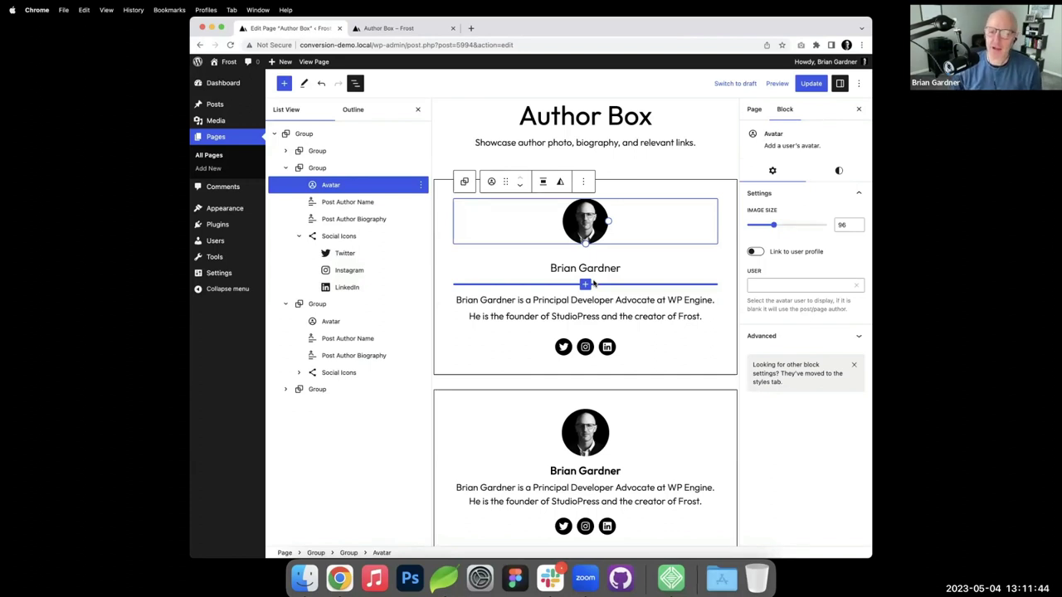
click(644, 312)
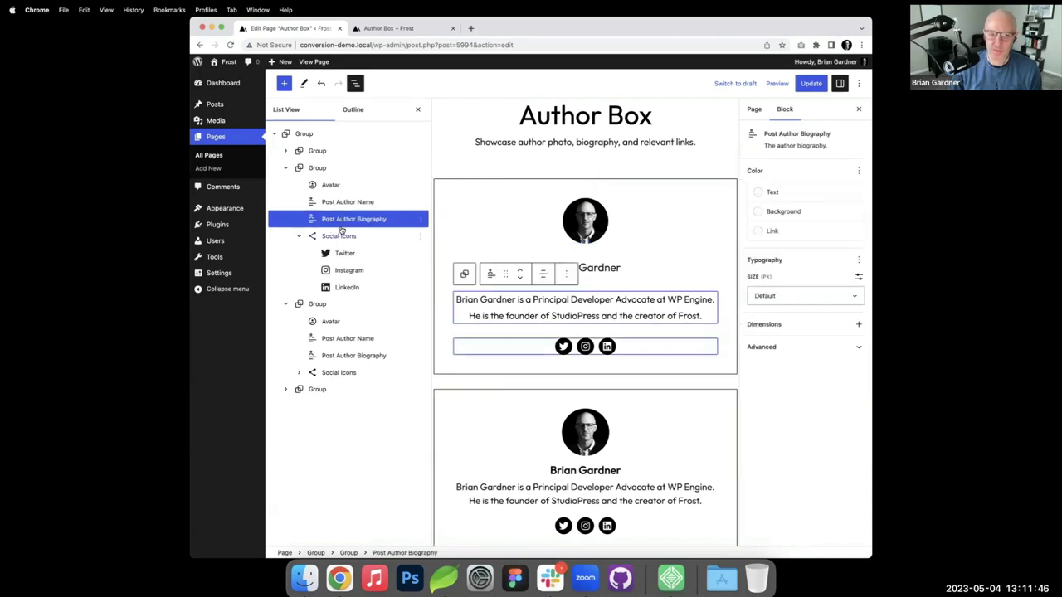
click(859, 326)
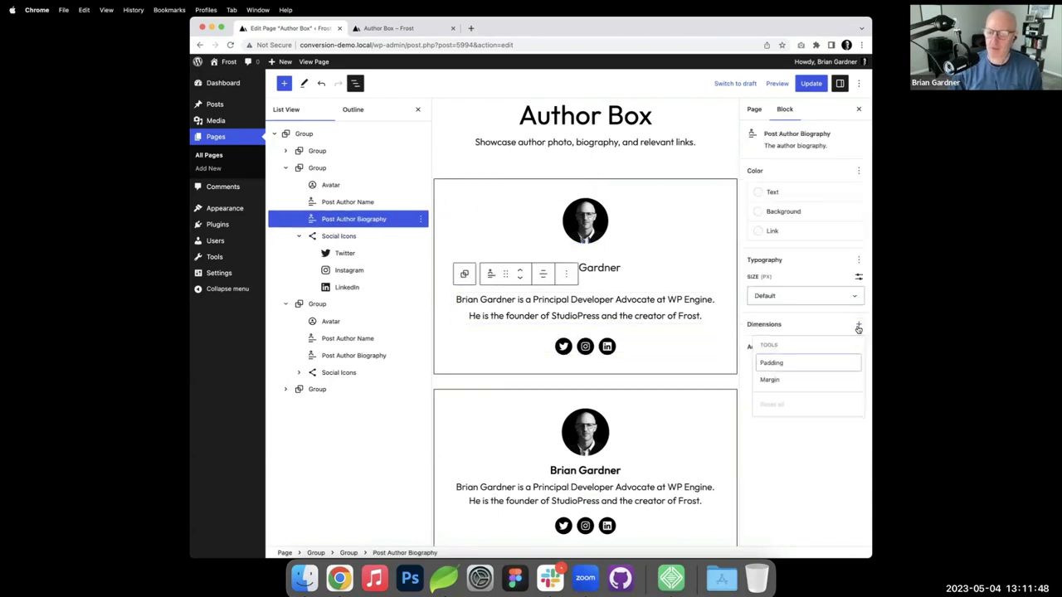
click(773, 382)
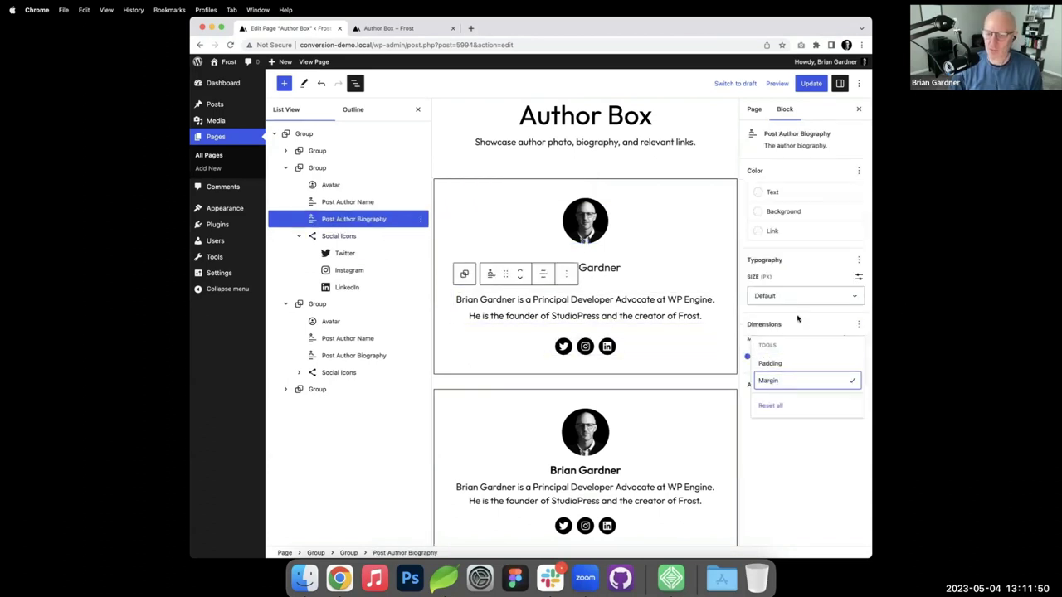
click(858, 324)
click(859, 340)
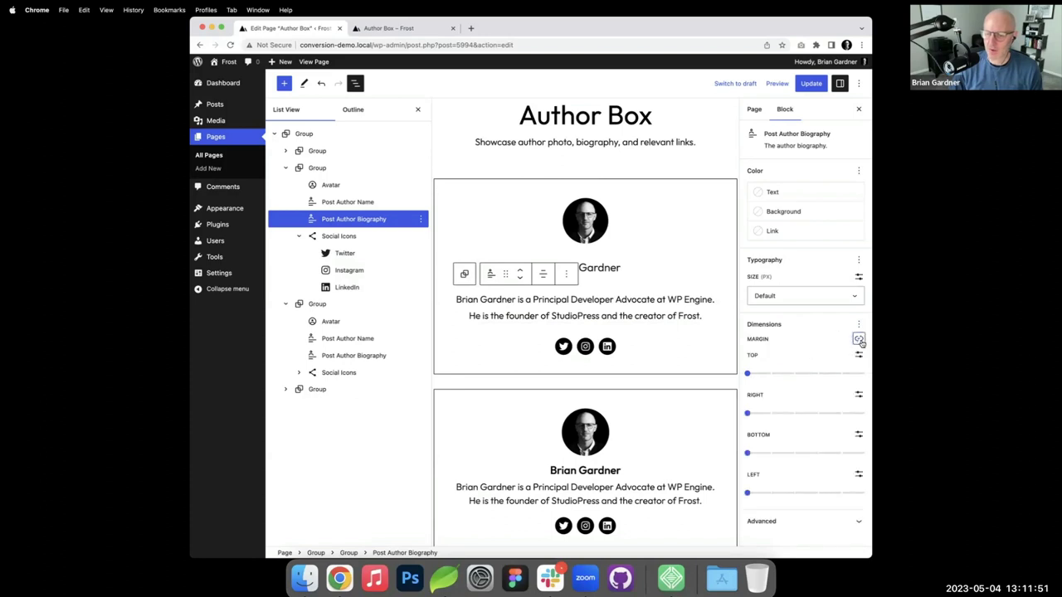
click(748, 376)
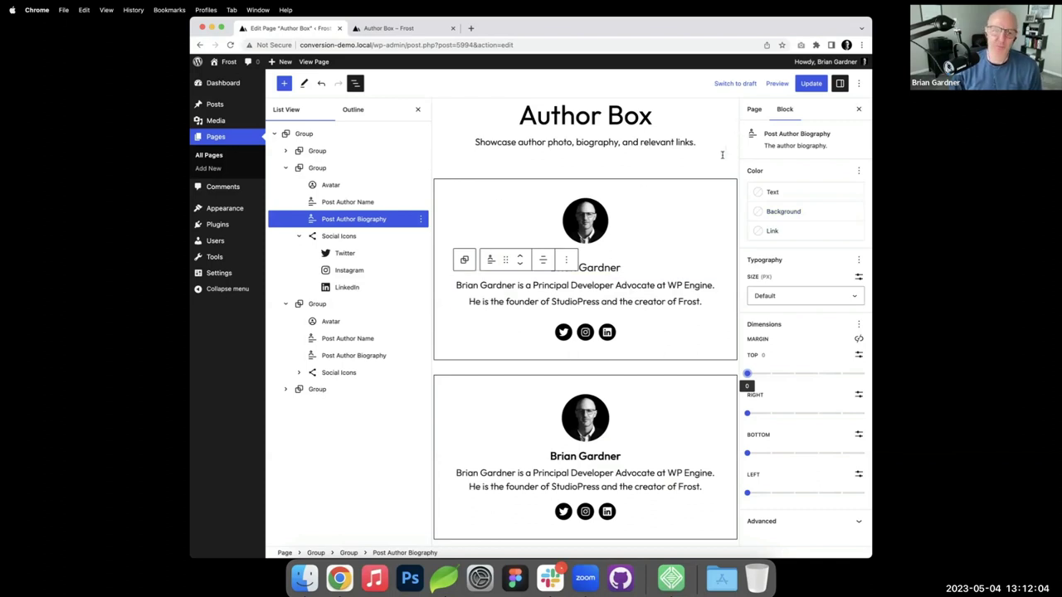
- Update the page and reload the published Author Box page to compare the new author box with the original
click(811, 84)
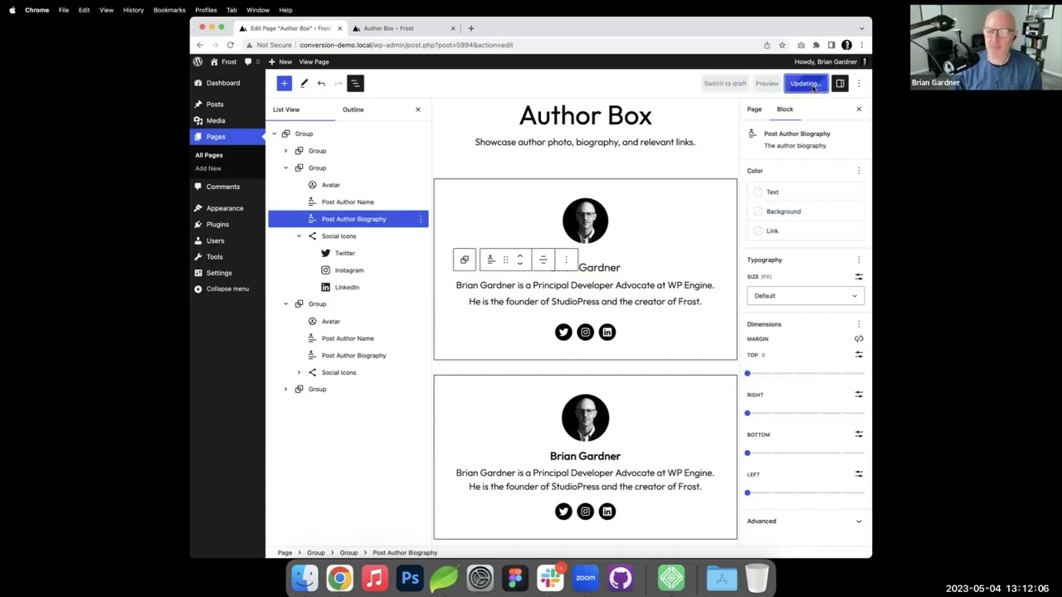
click(406, 30)
key(super+r)
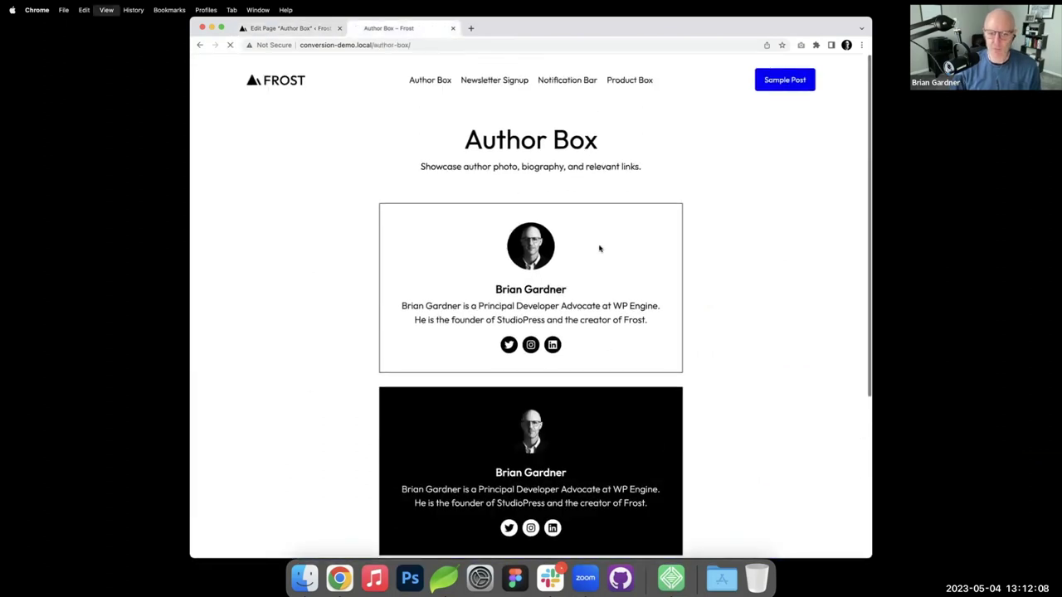
scroll(604, 244, down, 3)
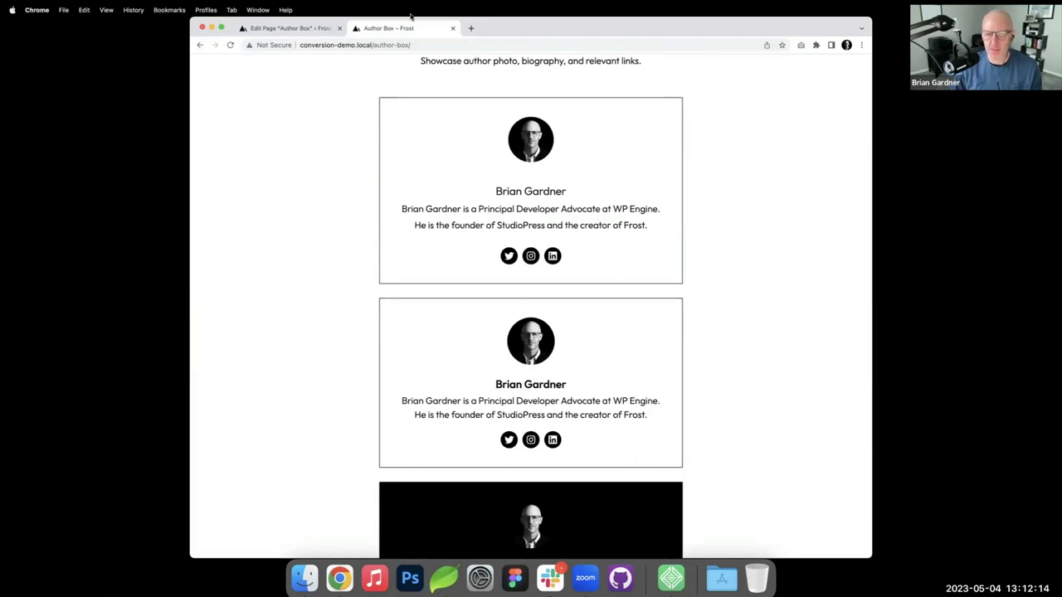
- Add a margin setting to the new group's Post Author Name, unlink its sides and set the top margin to xSmall after trying 0
click(315, 29)
click(611, 264)
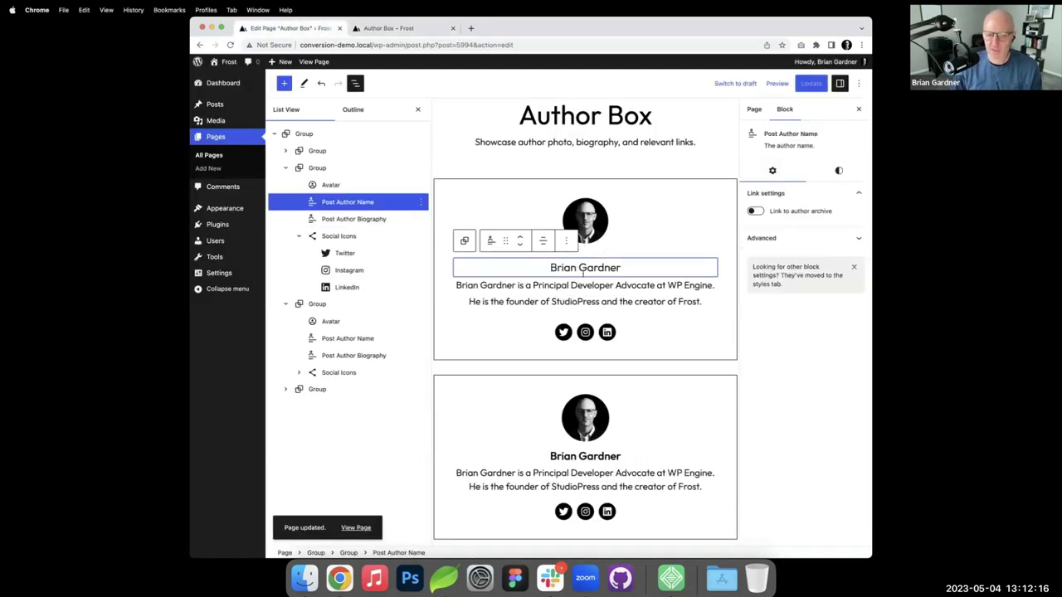
click(838, 171)
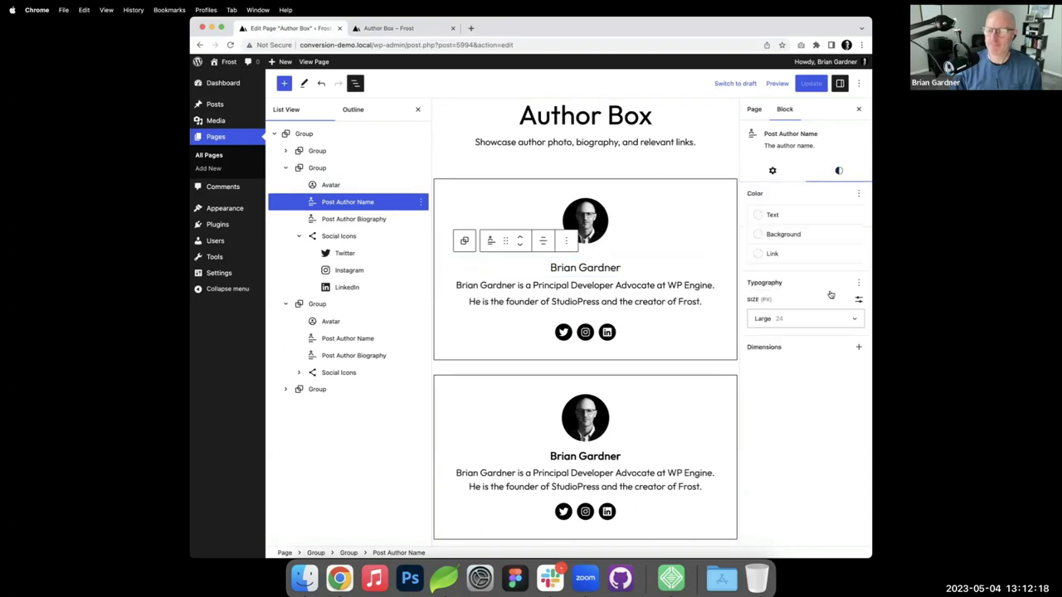
click(858, 346)
click(778, 404)
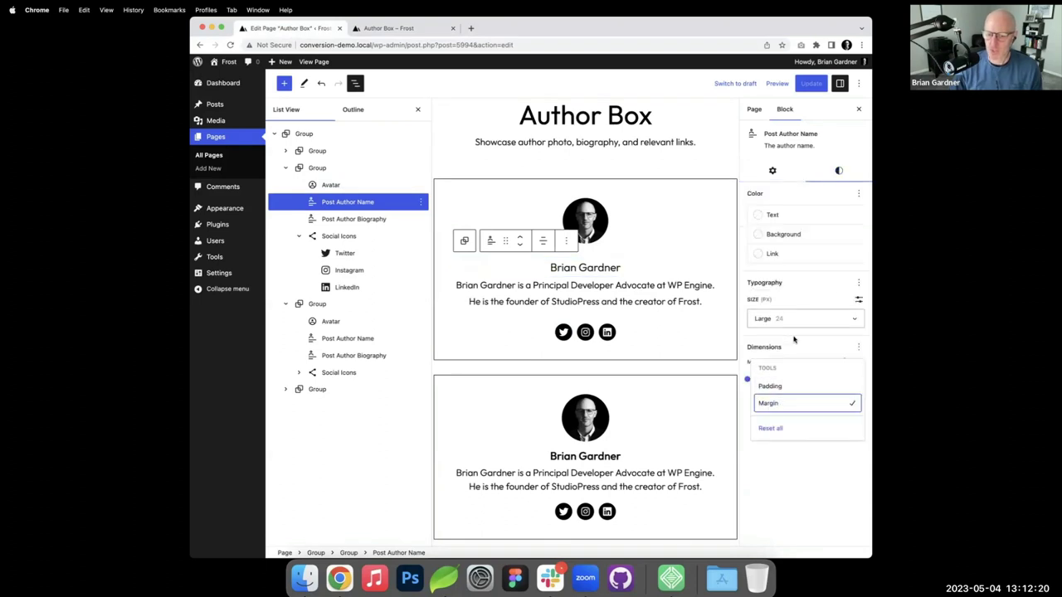
click(795, 341)
click(858, 361)
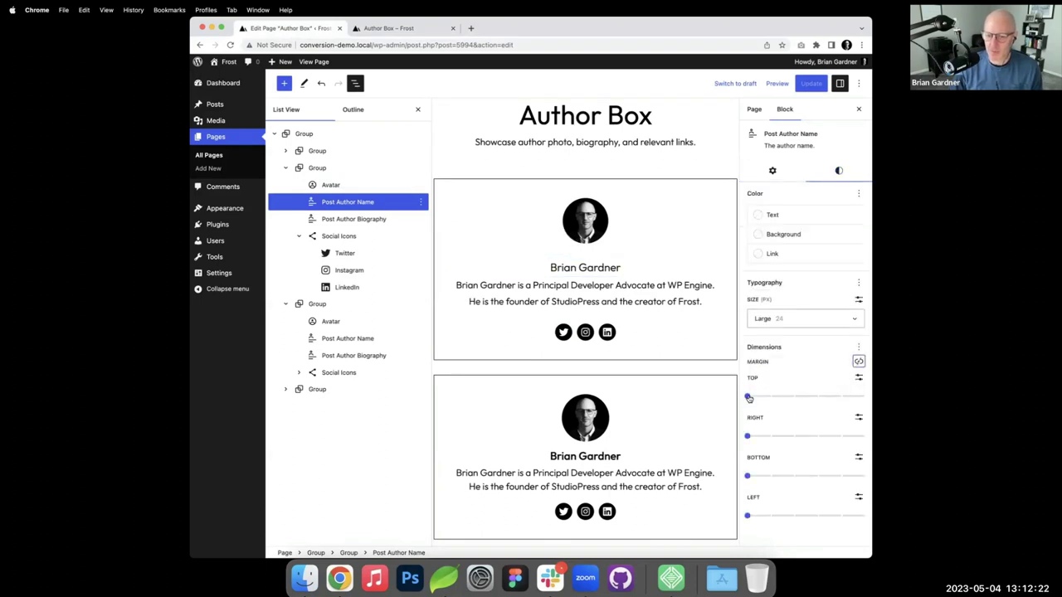
click(746, 397)
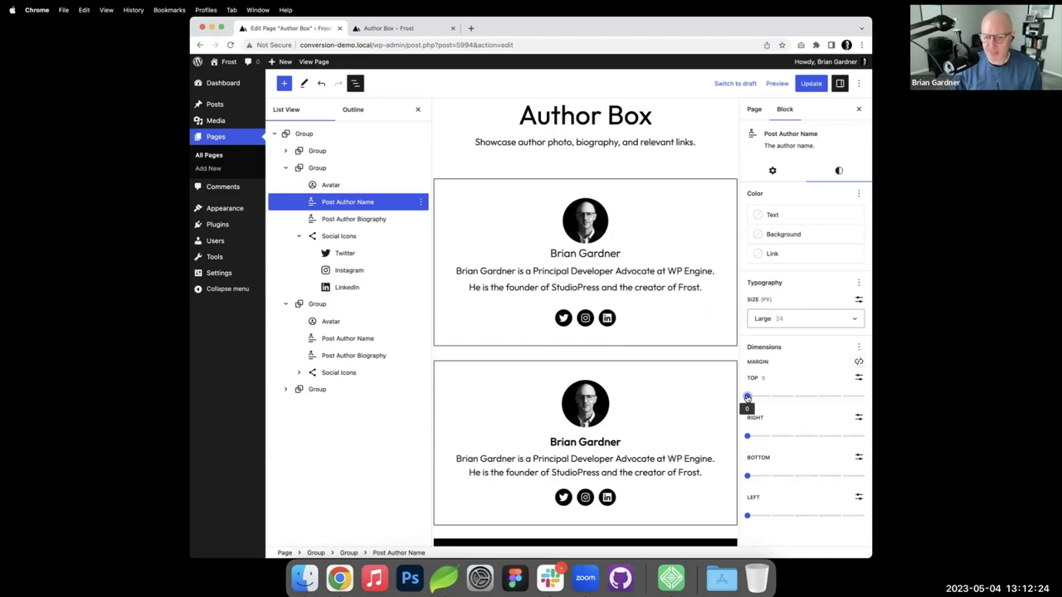
click(773, 397)
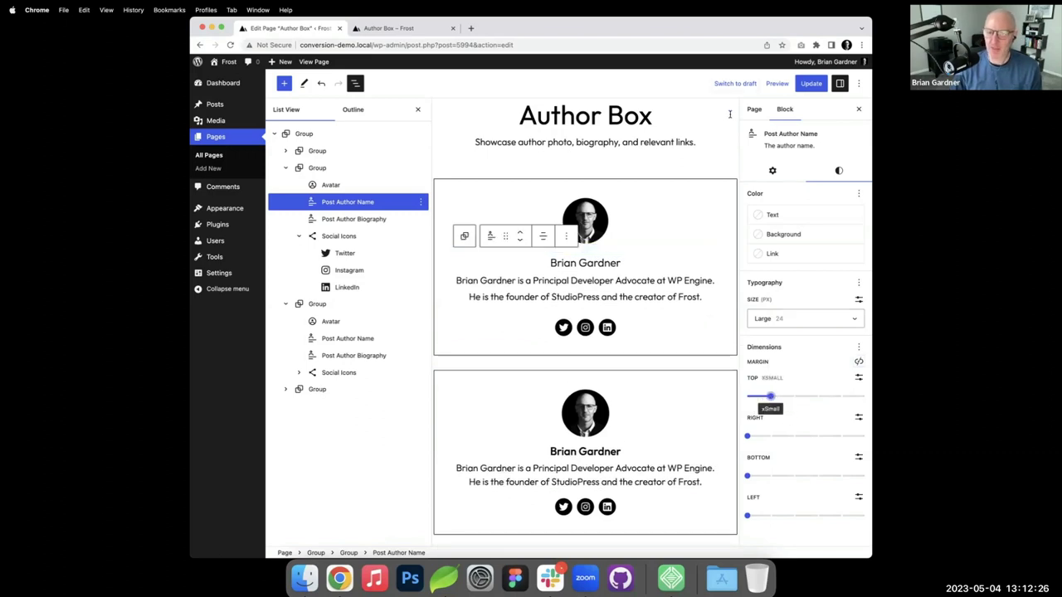
- Update the page and reload the published Author Box page to check the spacing above the author name
click(419, 29)
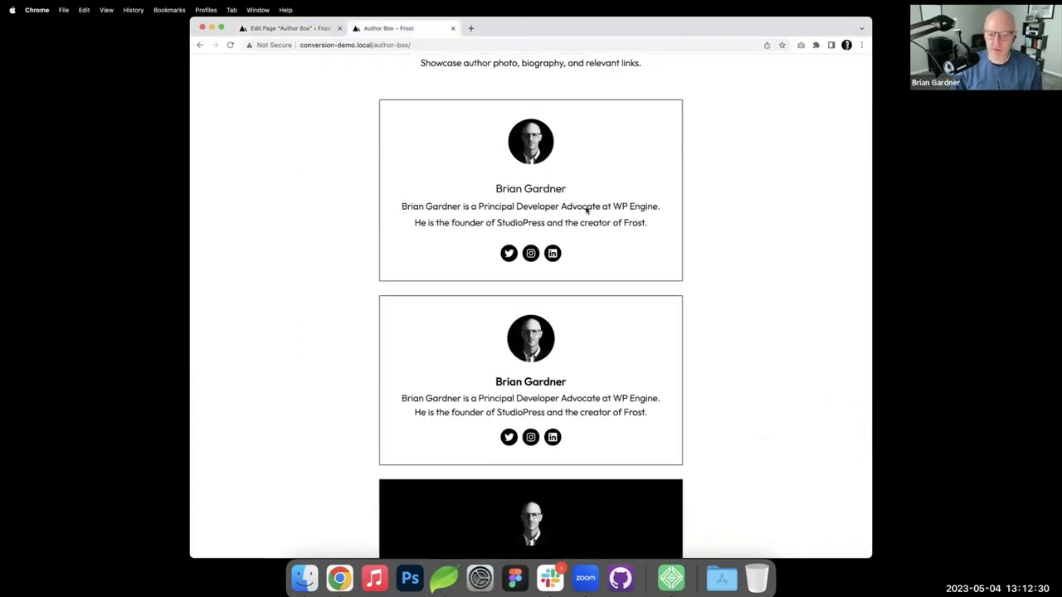
key(super+r)
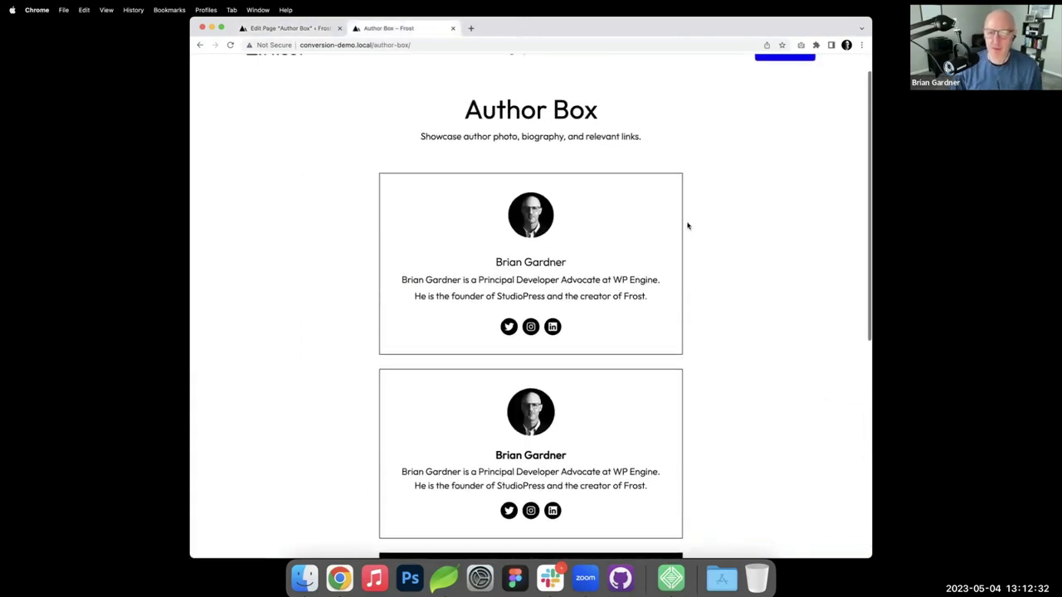
- Try a 5 px dashed border in Primary on the new author box group and undo the border changes
click(308, 30)
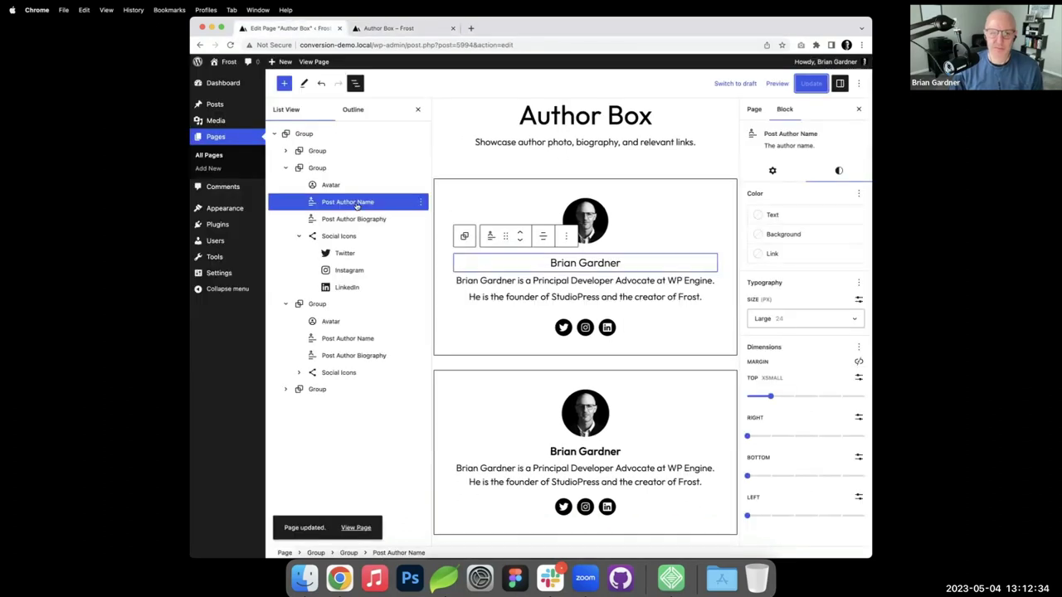
click(320, 169)
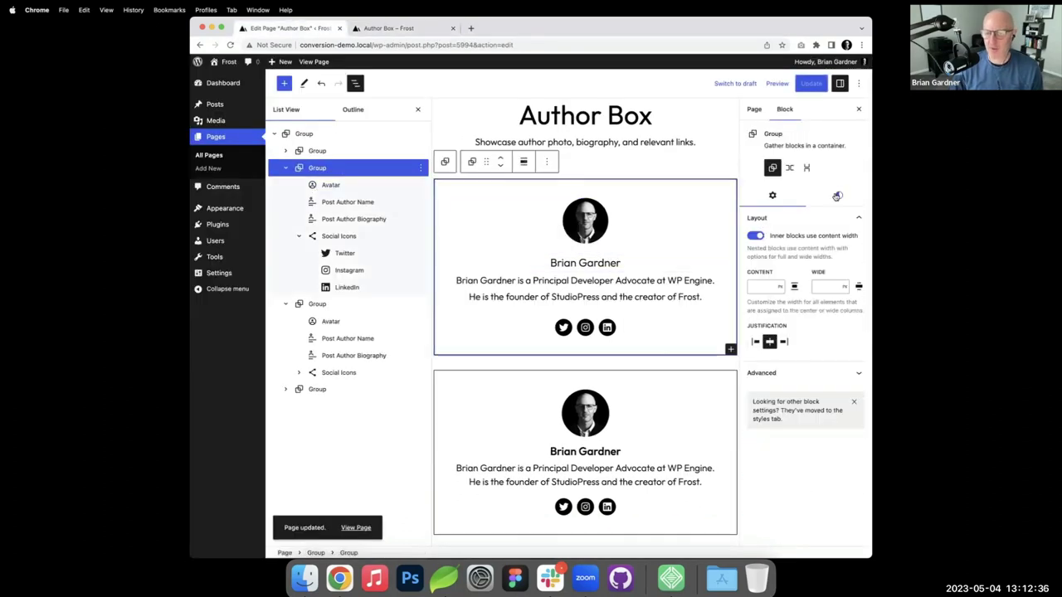
click(838, 194)
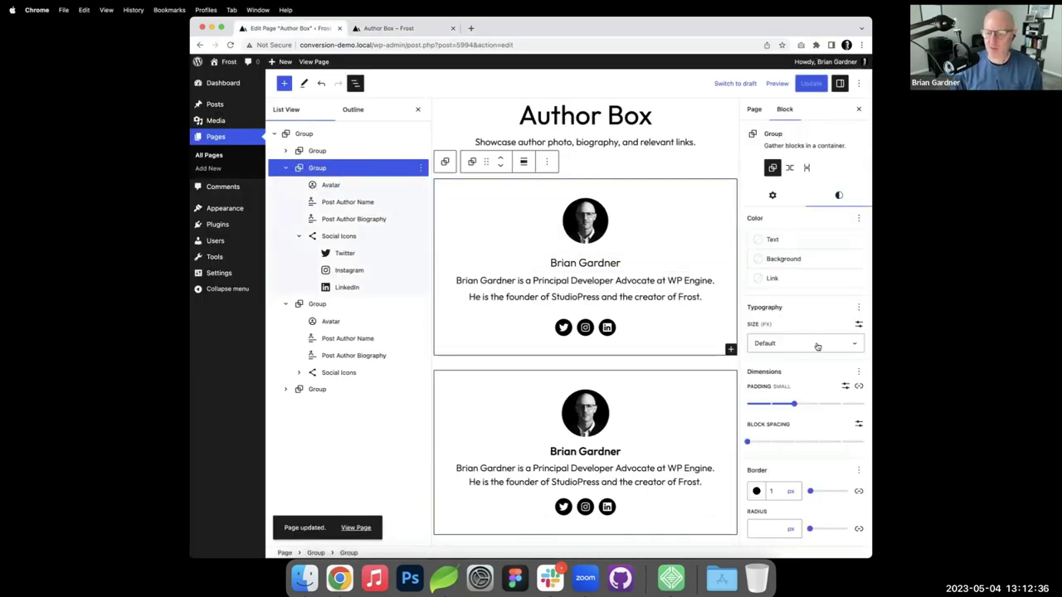
click(756, 490)
click(657, 427)
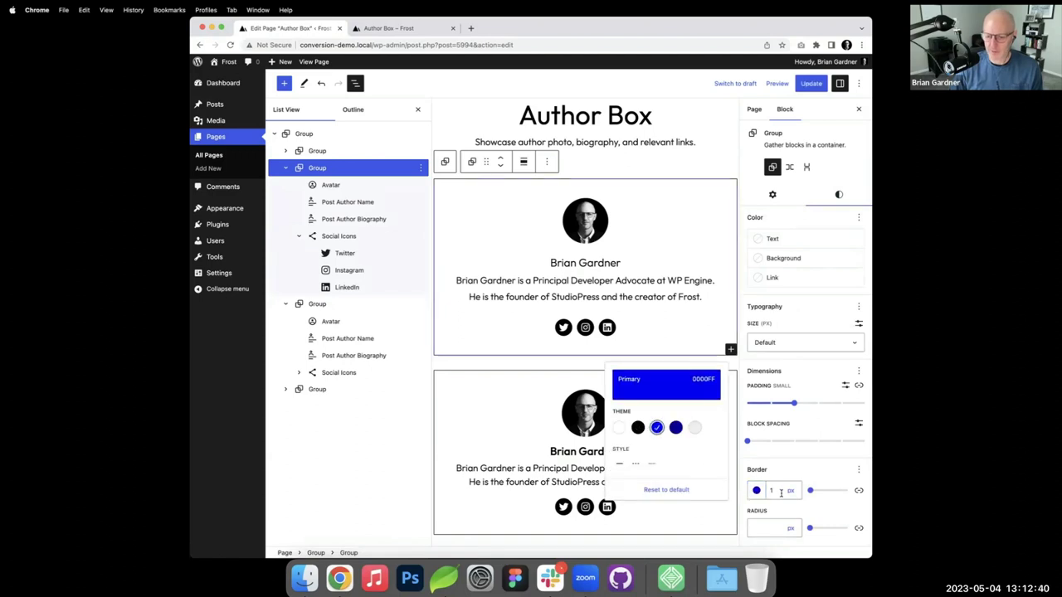
click(755, 490)
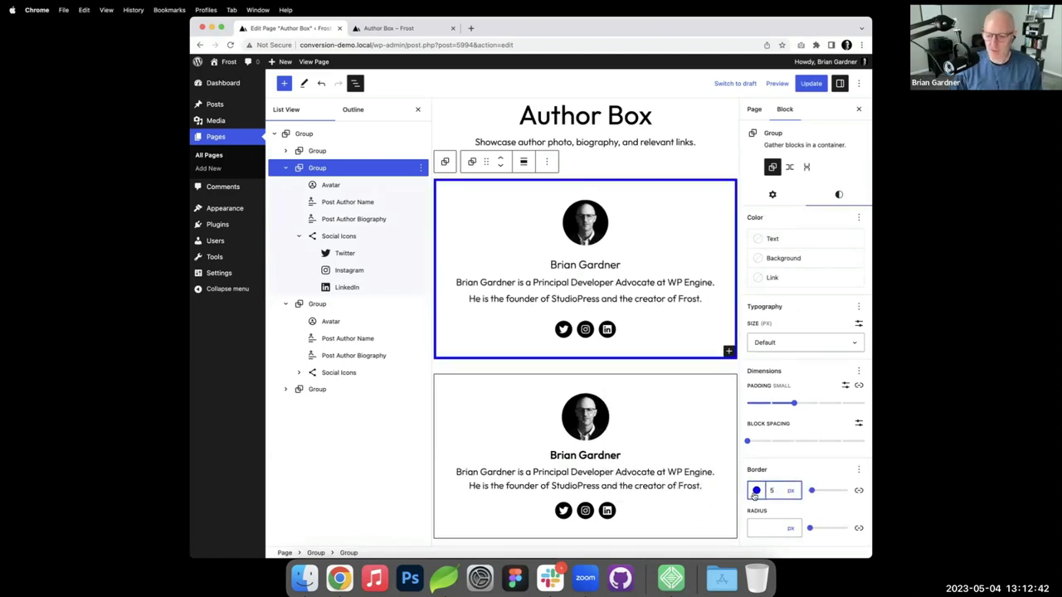
click(755, 490)
click(635, 467)
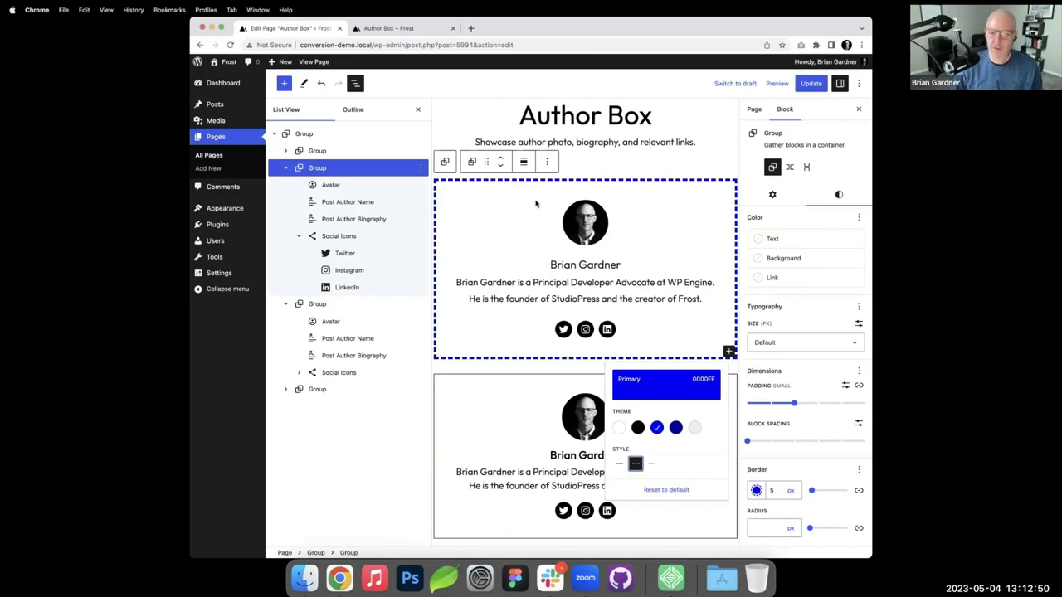
click(584, 264)
key(super+z)
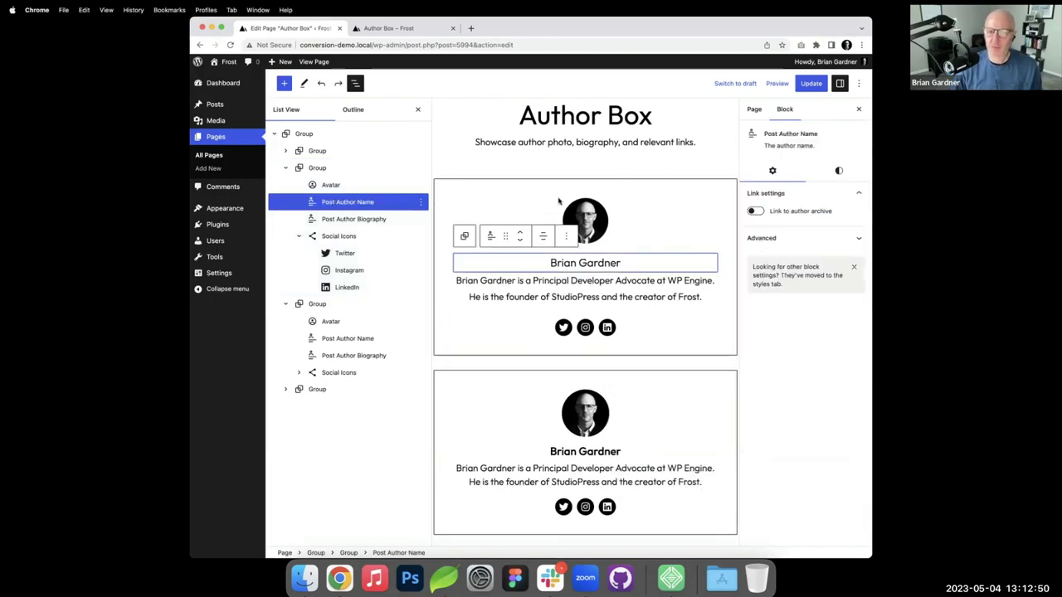
- Save the page and view the published author boxes down to the dark variation
click(804, 84)
click(390, 28)
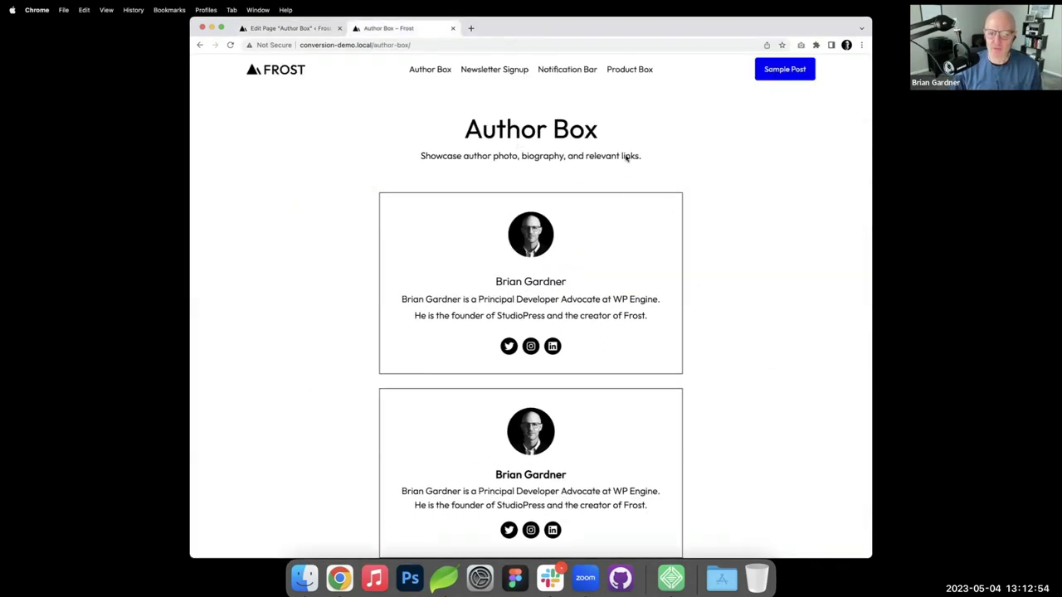
scroll(552, 182, down, 5)
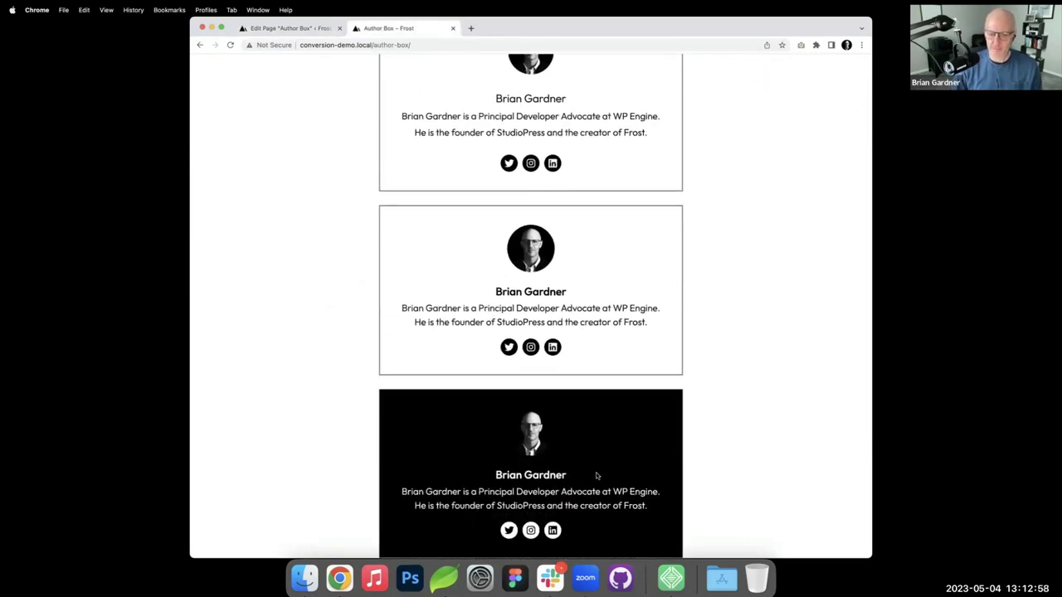
- Give the new author box group a Contrast background with Base as its text and link color
click(289, 29)
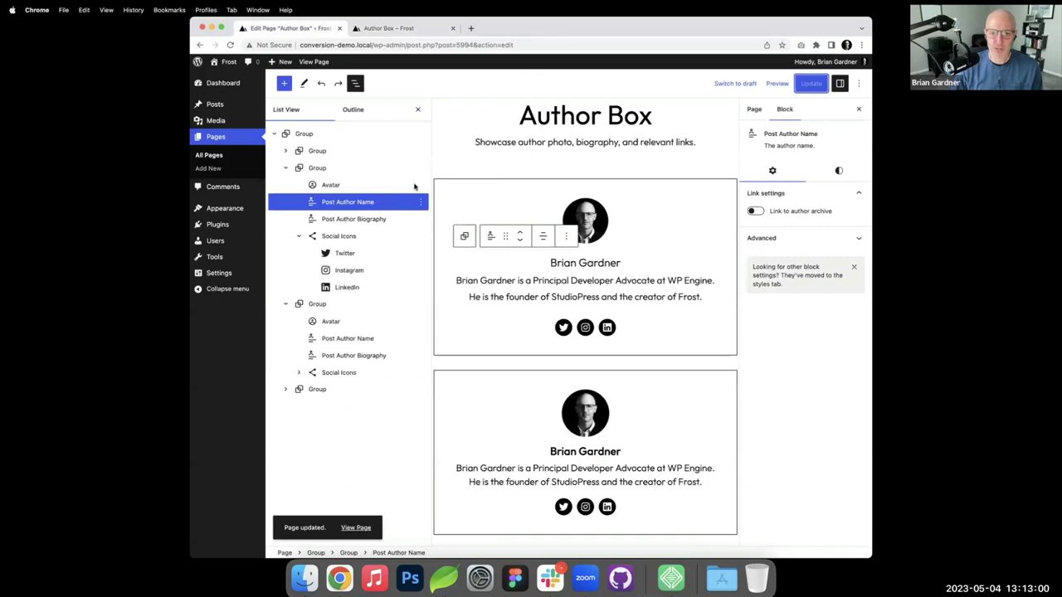
click(323, 170)
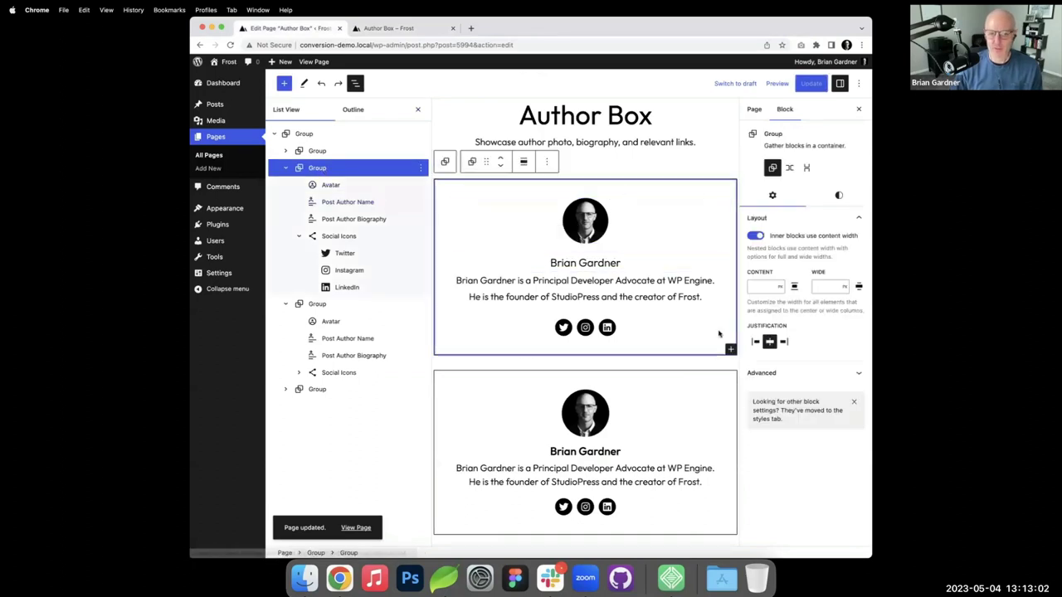
click(838, 197)
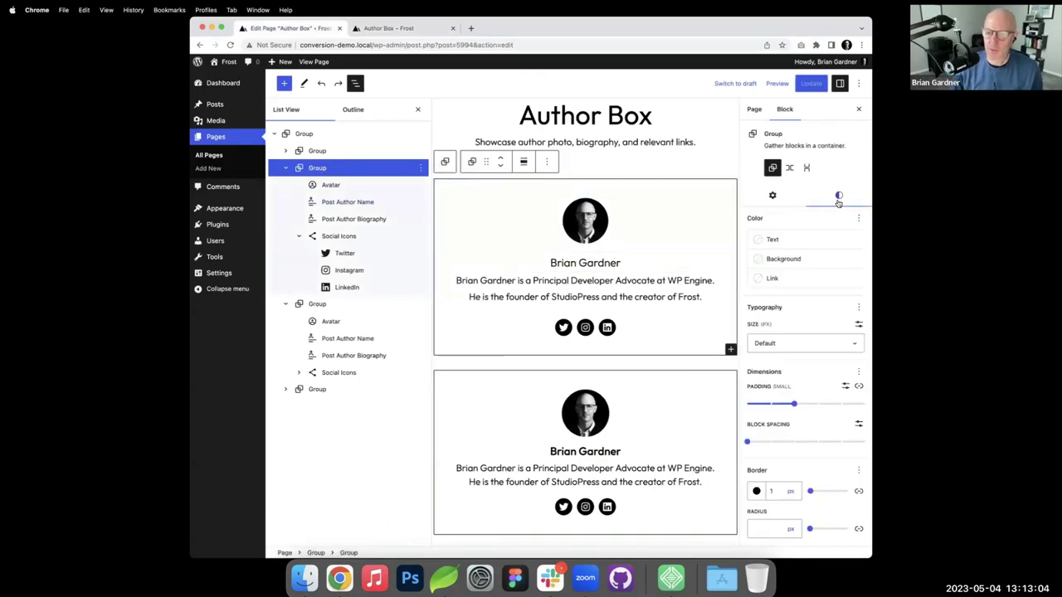
click(760, 260)
click(693, 338)
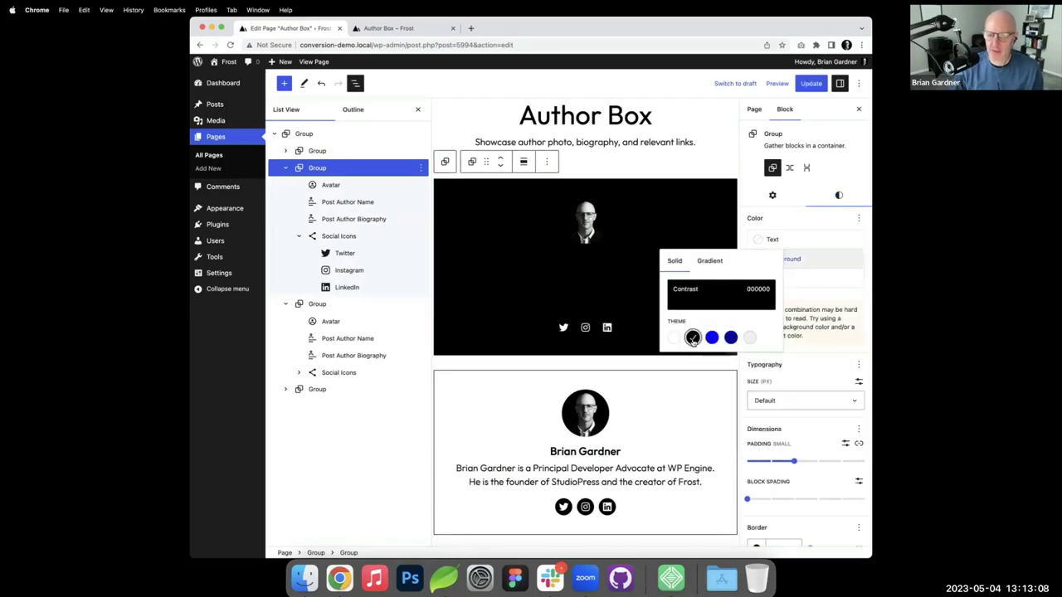
click(799, 241)
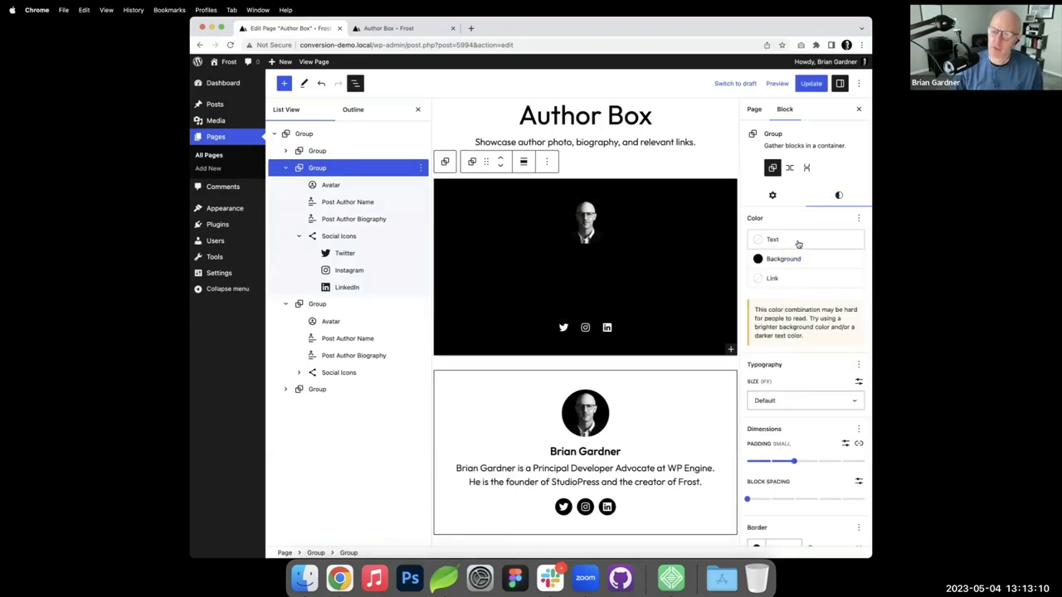
click(621, 295)
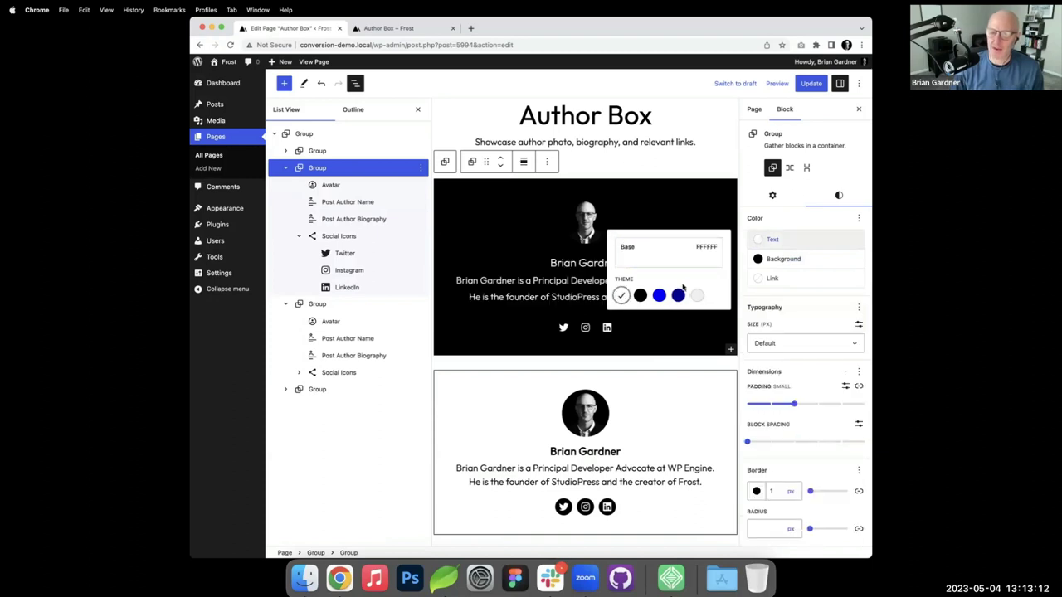
click(769, 279)
click(622, 334)
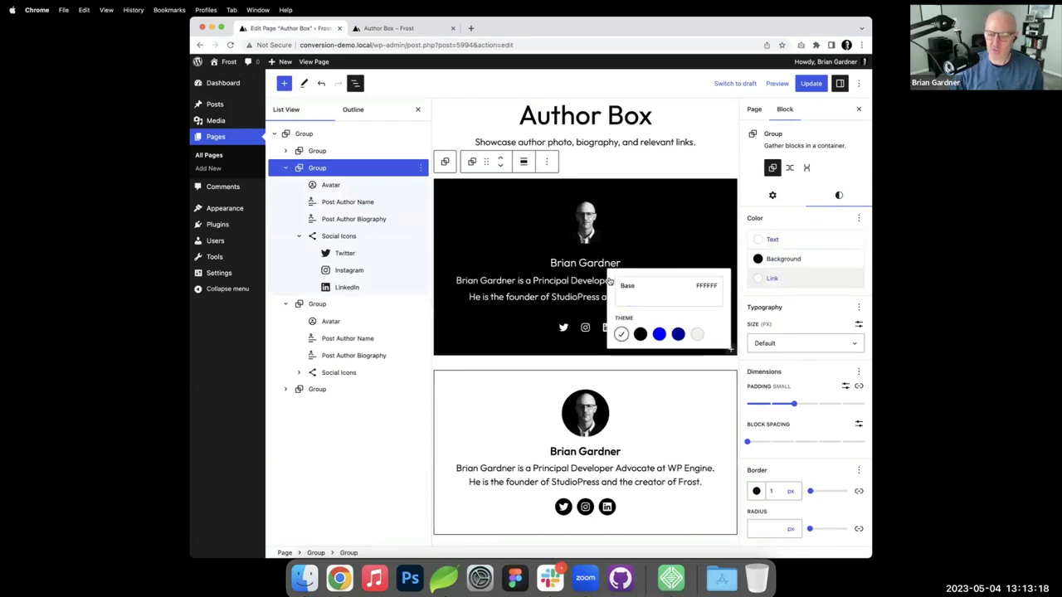
- Set the new group's social icons to a Base icon background and a Contrast icon color
click(529, 290)
scroll(567, 336, down, 5)
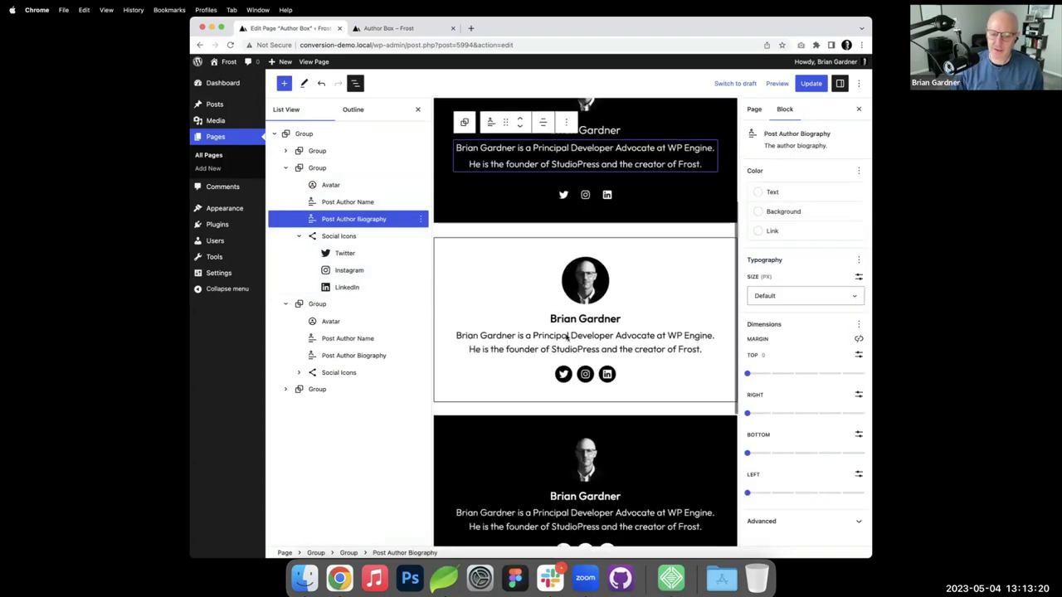
scroll(556, 328, up, 5)
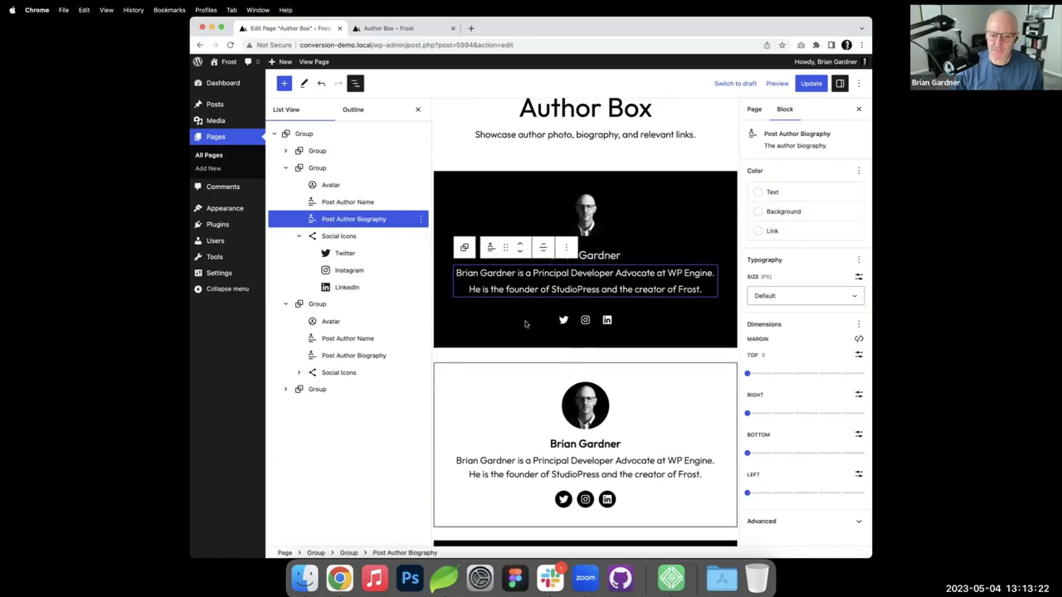
click(530, 322)
click(837, 180)
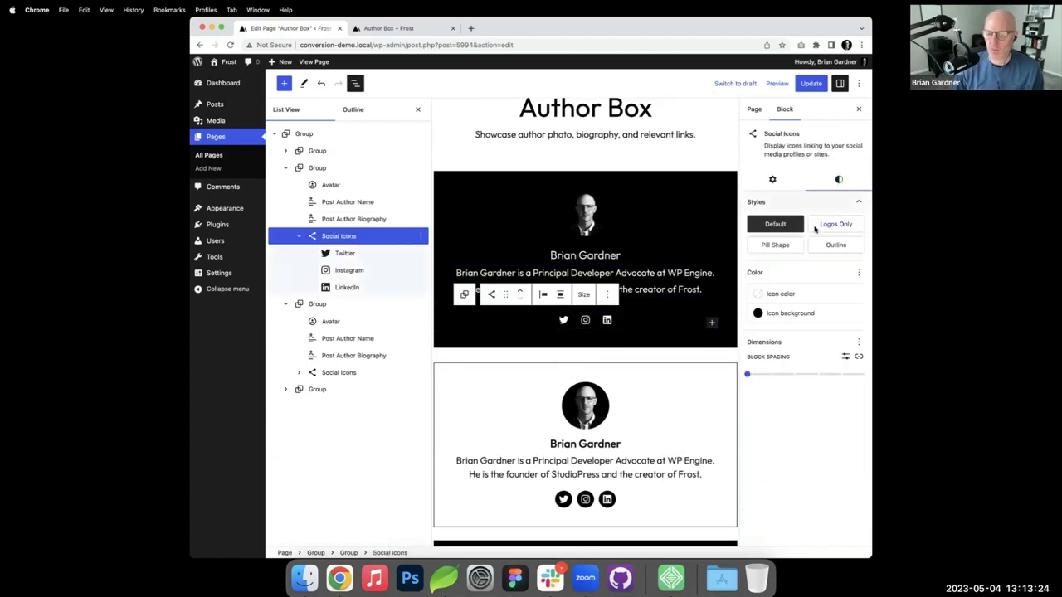
click(783, 313)
click(618, 370)
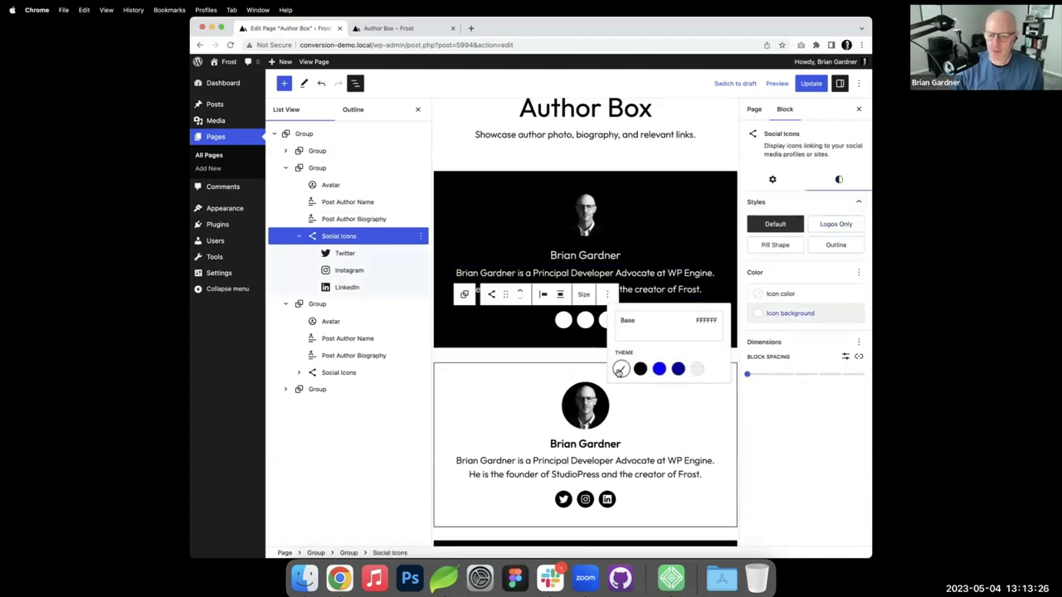
click(778, 295)
click(640, 350)
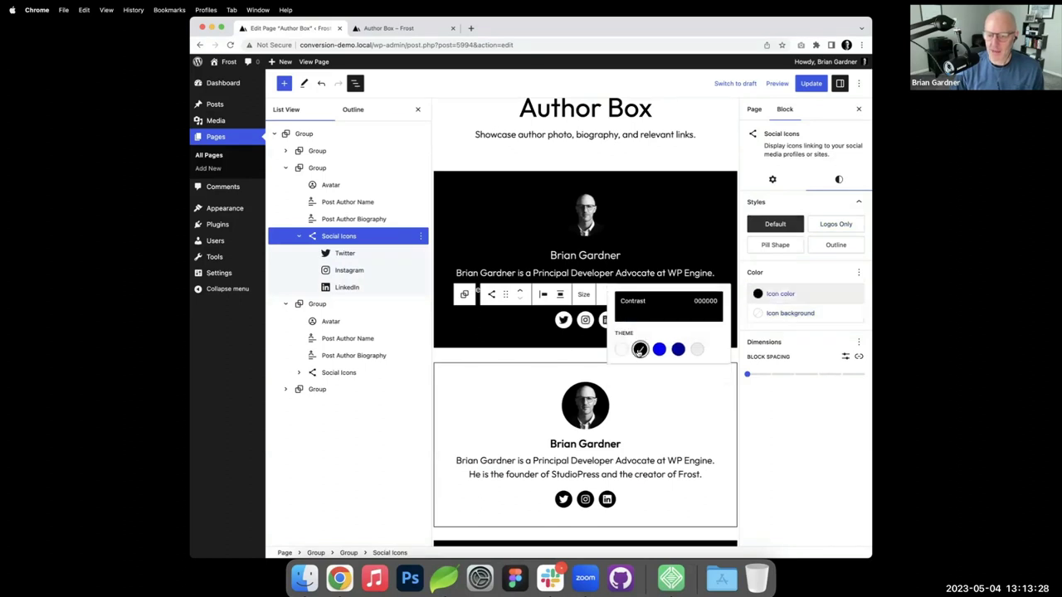
- Reset the border of the new author box group to its default
click(322, 170)
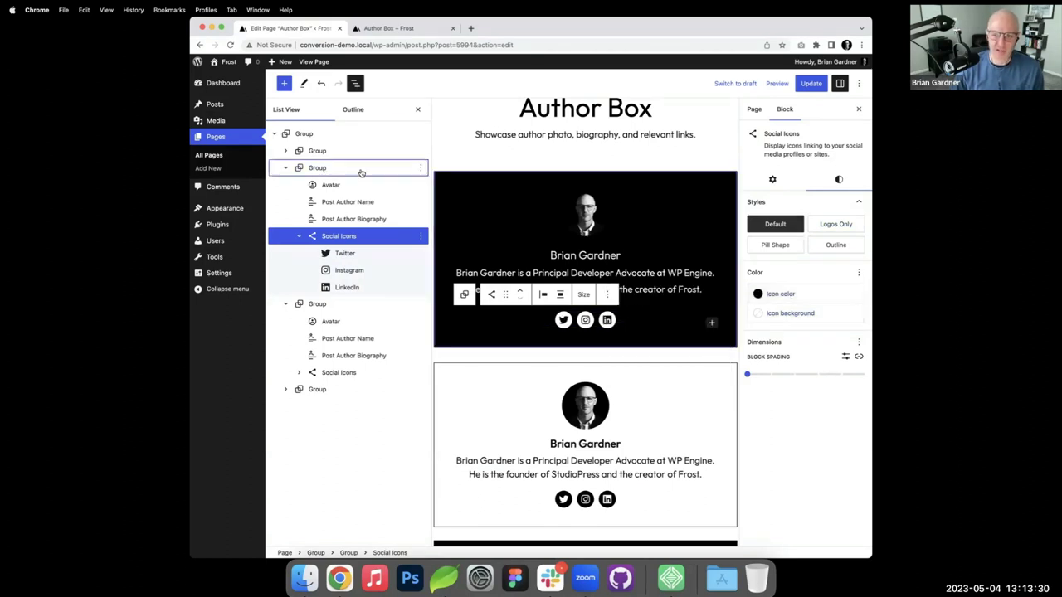
click(348, 169)
click(773, 418)
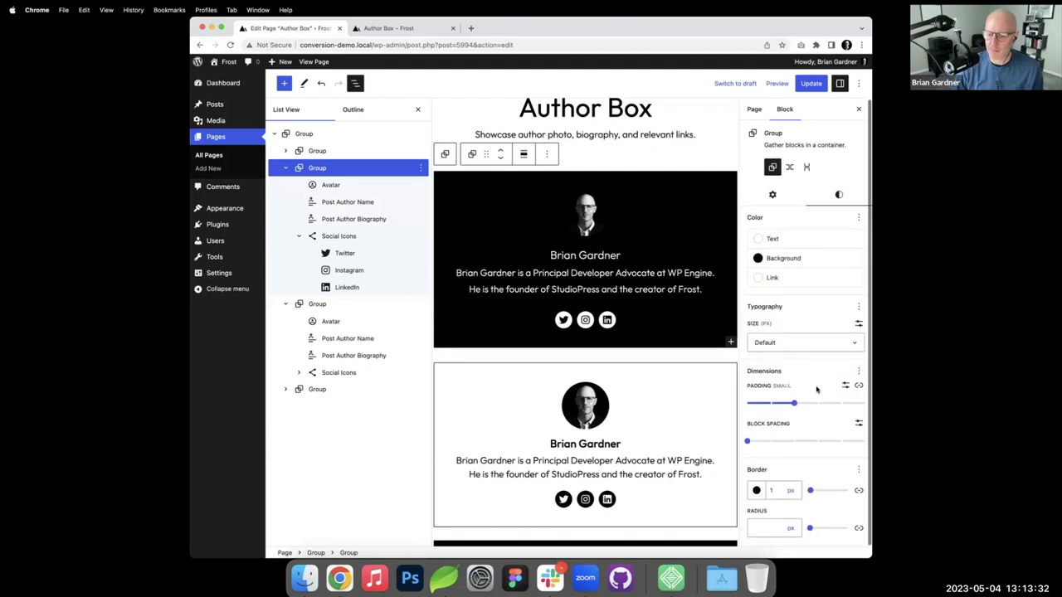
click(858, 470)
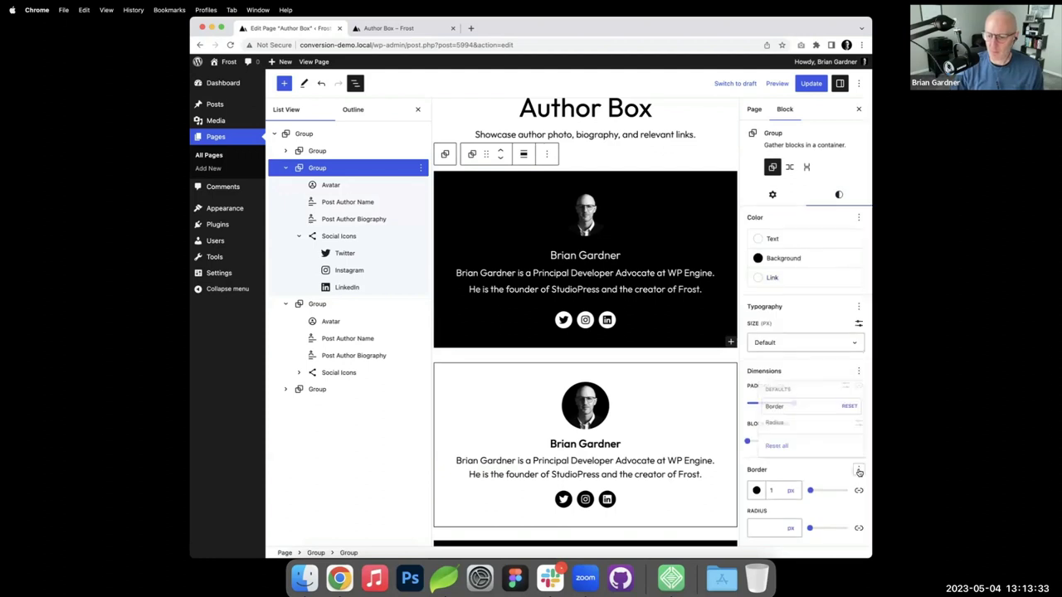
click(849, 403)
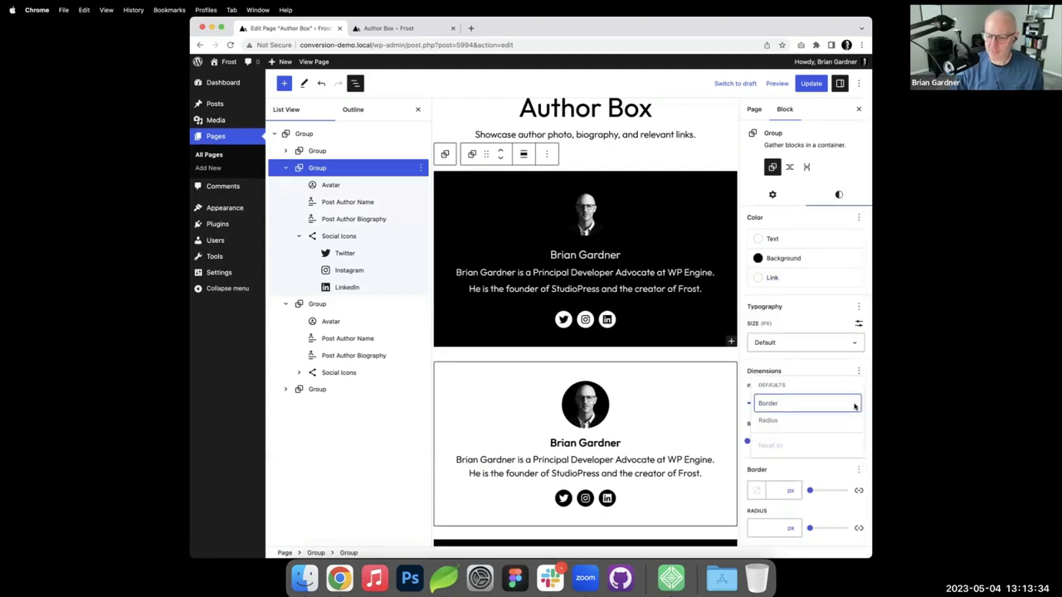
- Update the page and reload the published Author Box page to compare the new dark box with the original variations
click(811, 83)
click(390, 28)
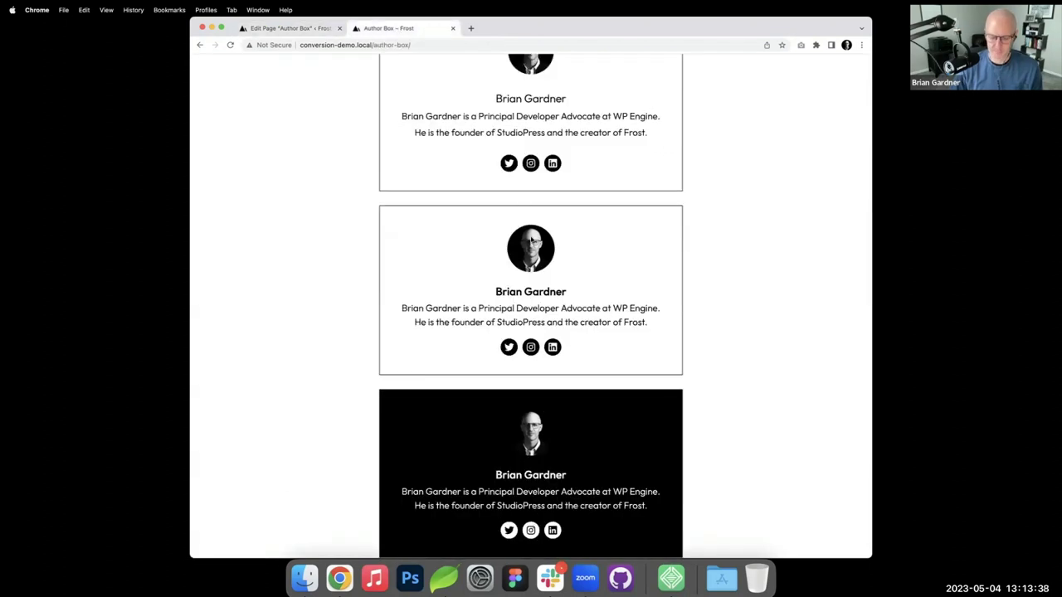
scroll(532, 239, up, 3)
key(super+r)
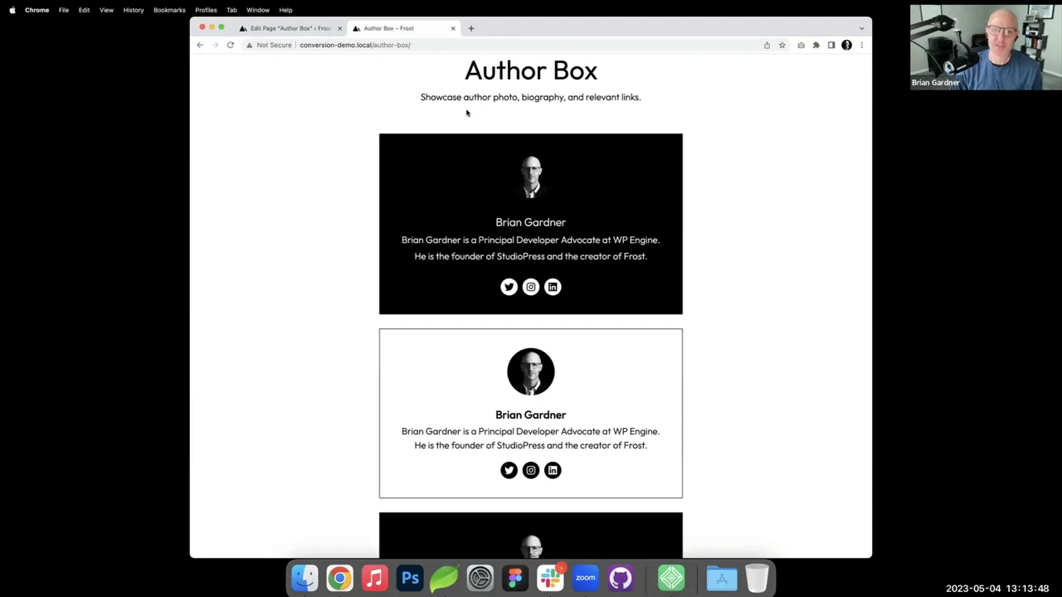
- Add the Border option to the style settings of the avatar in the new dark author box
scroll(466, 112, up, 1)
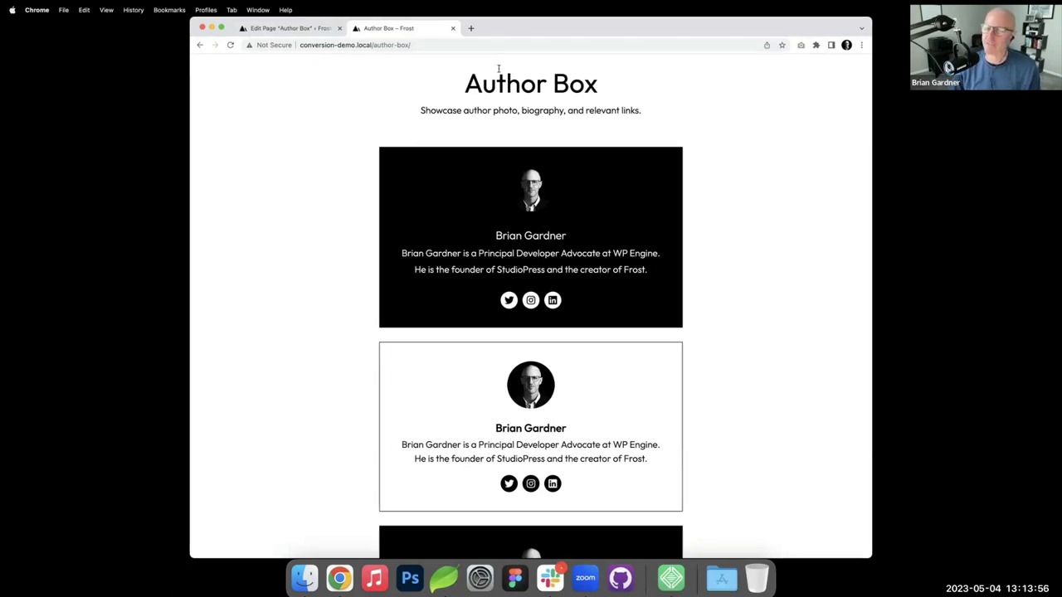
click(290, 28)
click(585, 208)
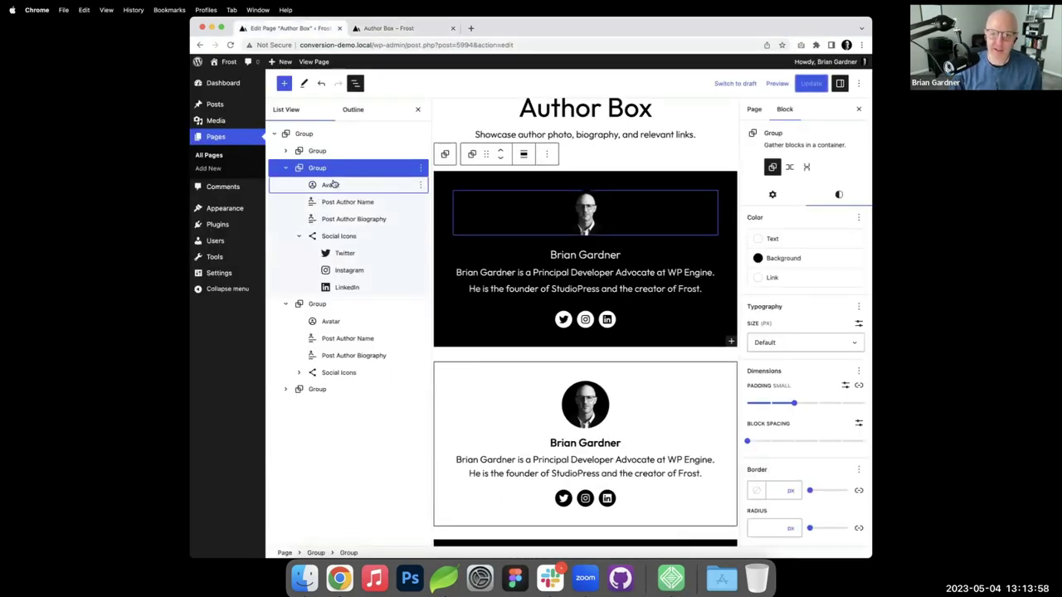
click(838, 171)
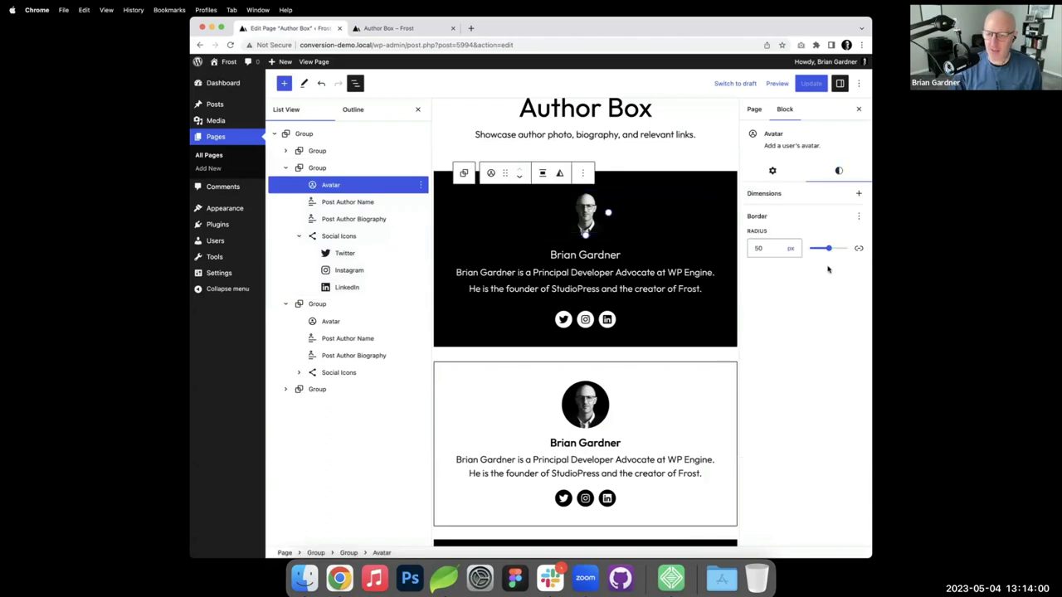
click(860, 218)
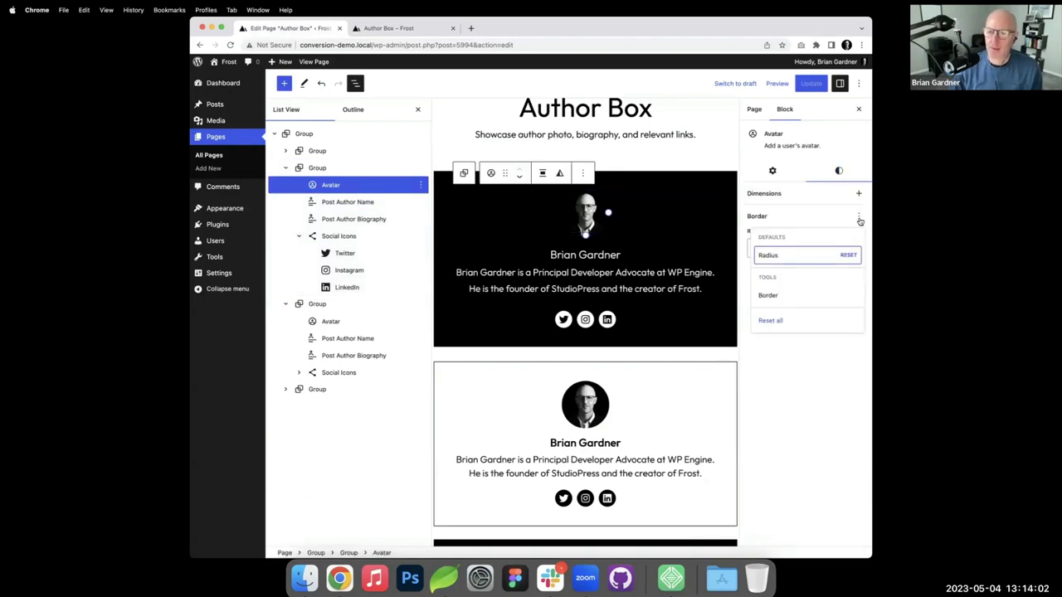
click(779, 387)
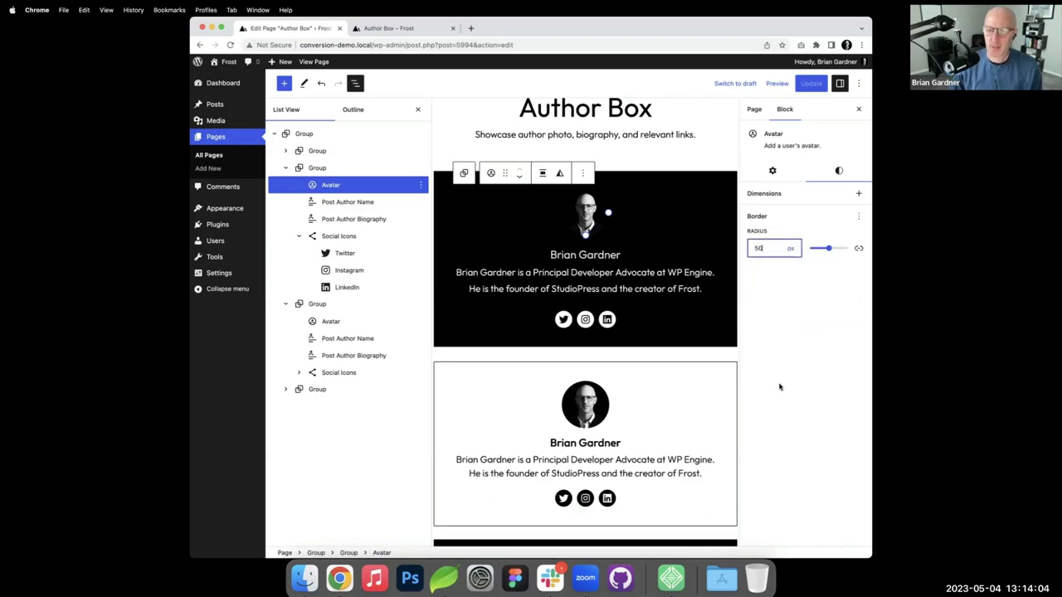
click(859, 216)
click(784, 296)
click(800, 210)
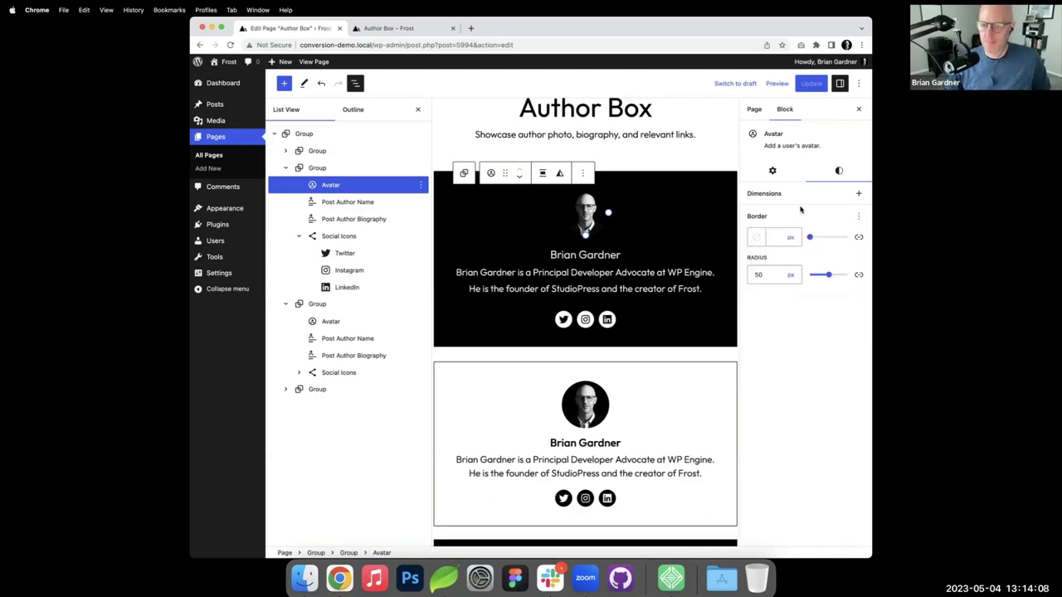
- Give the dark author box's avatar a 1 px border in the Base color
click(755, 237)
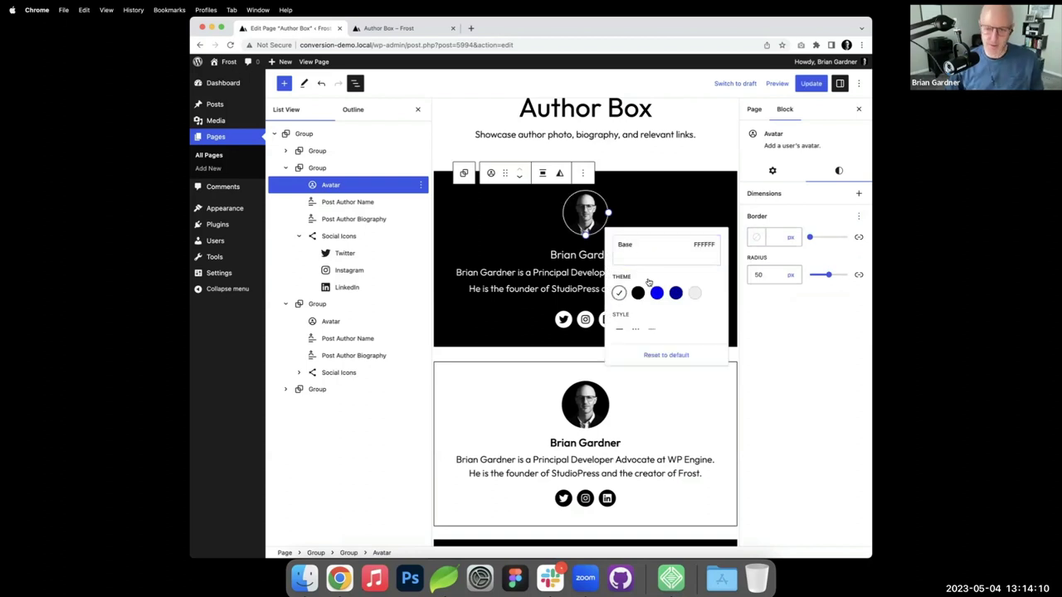
click(776, 238)
text(31)
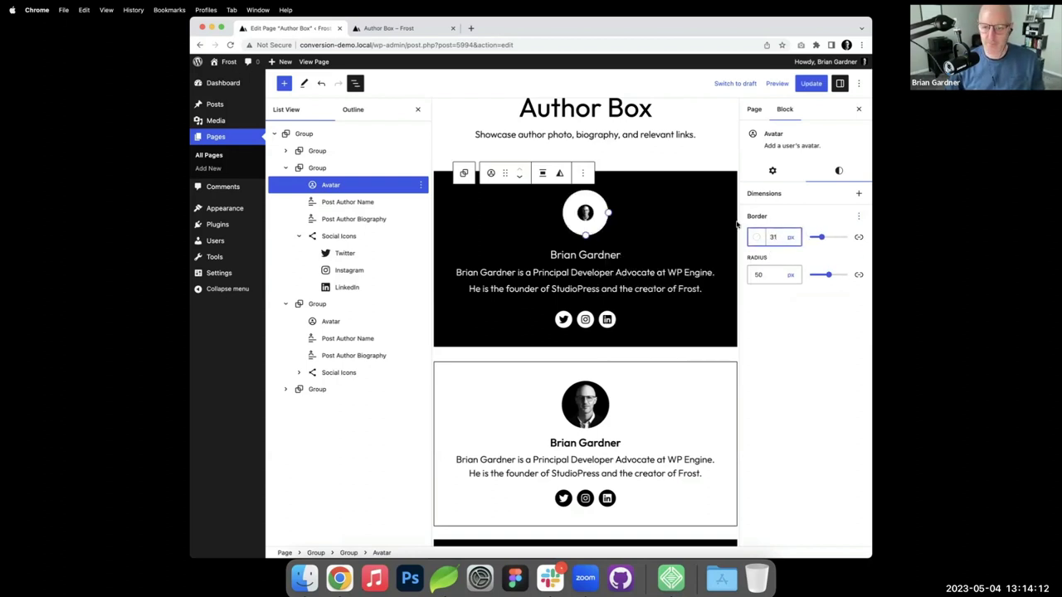
key(BackSpace)
key(BackSpace)
text(1)
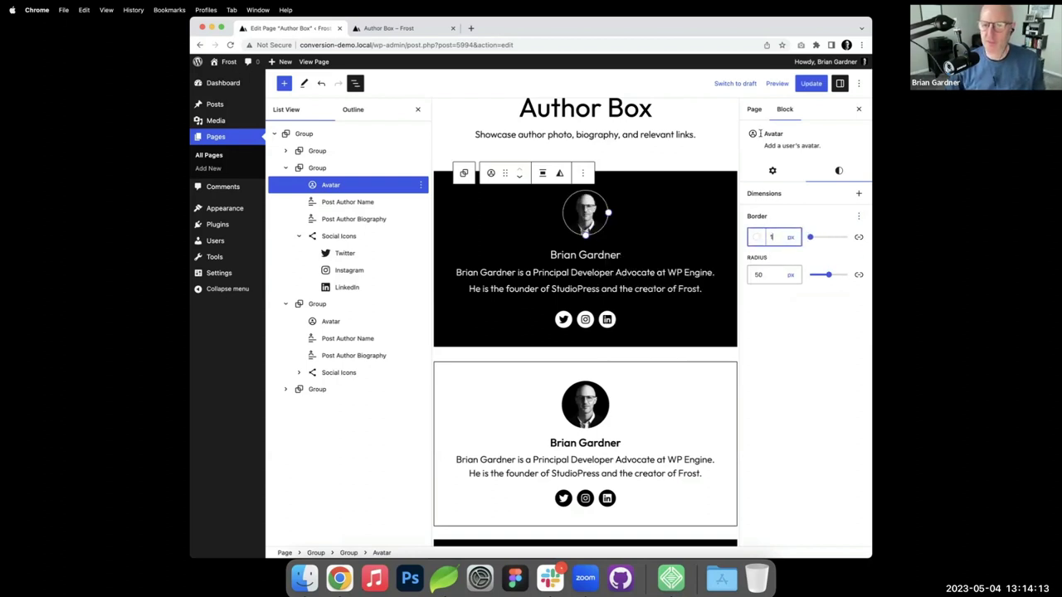
- Update the page and reload the published Author Box page to check the avatar's border
click(810, 83)
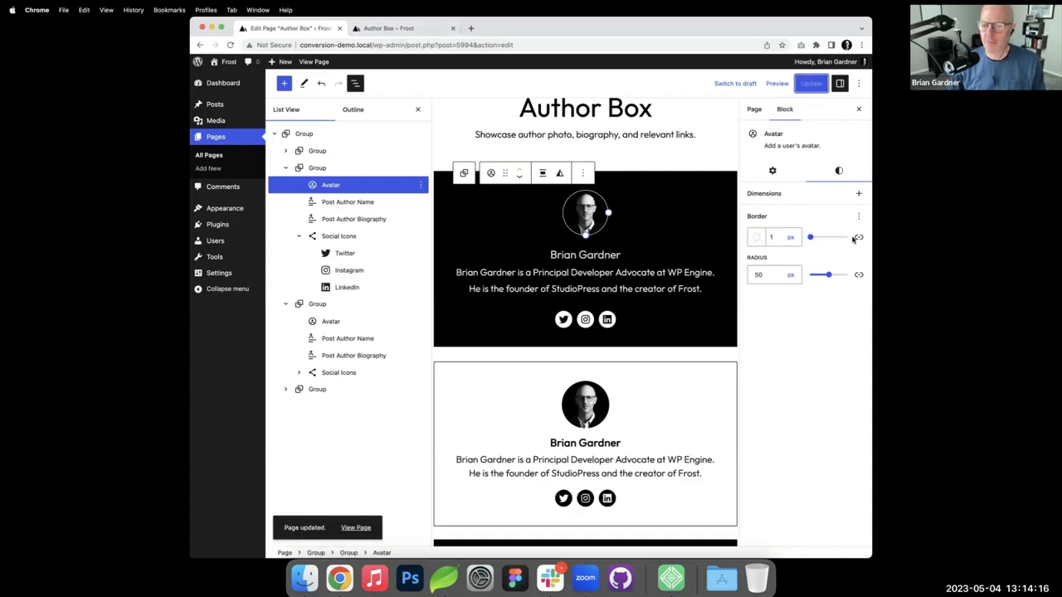
click(401, 30)
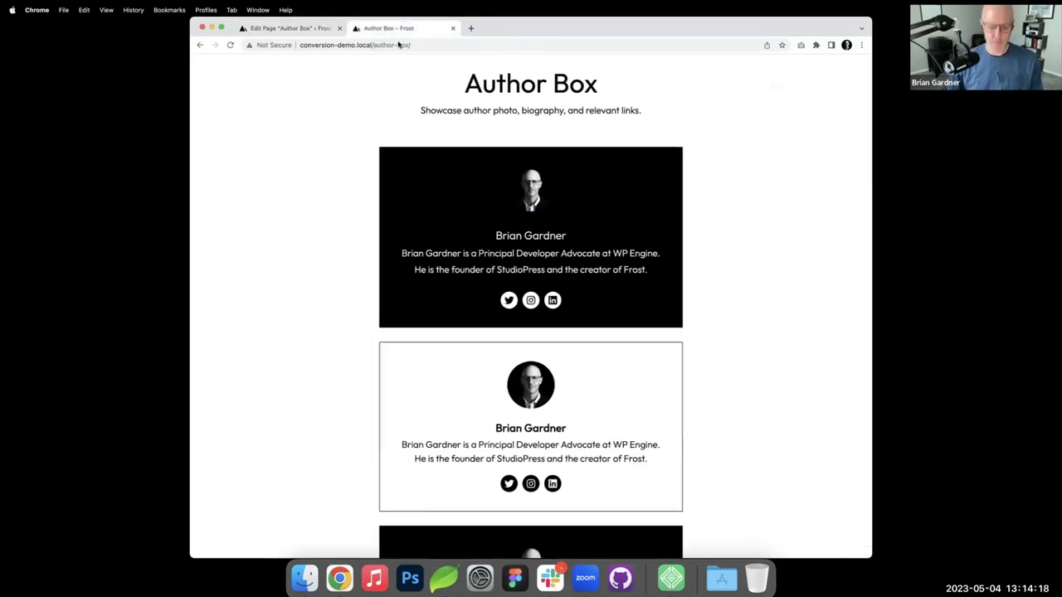
key(super+r)
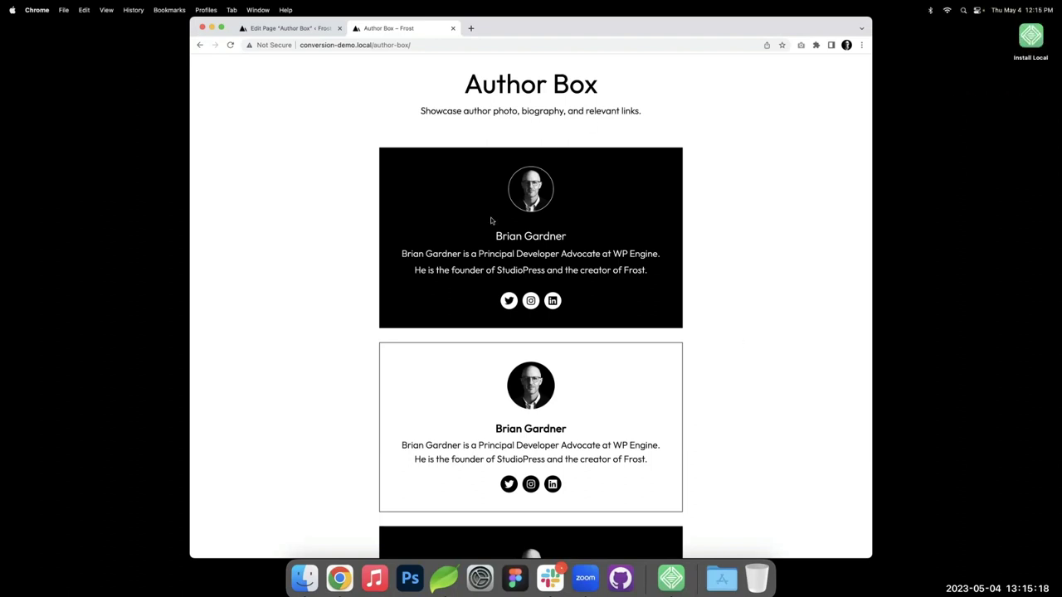
scroll(491, 220, up, 1)
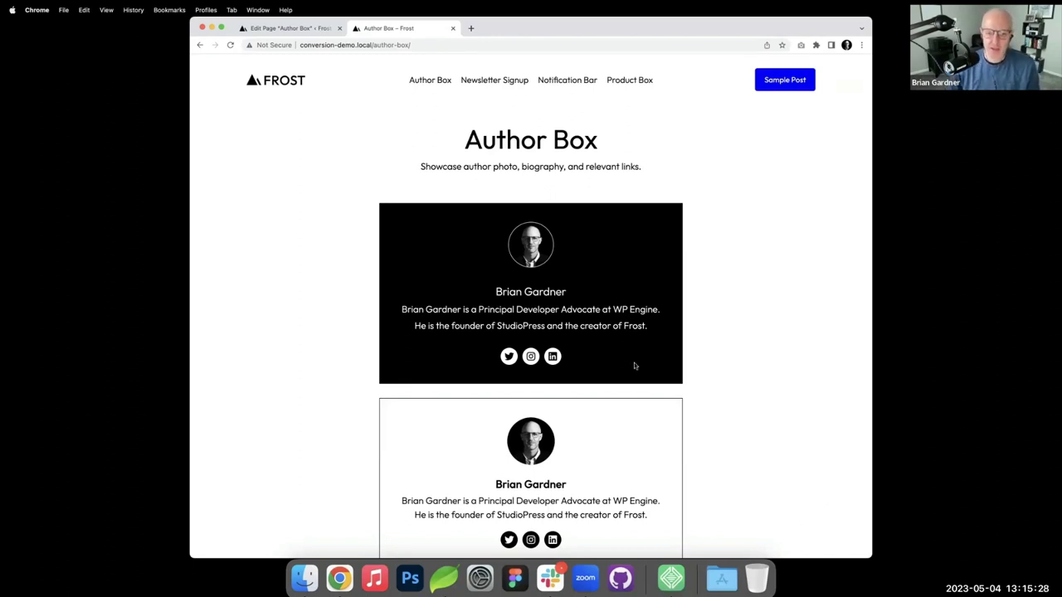
- View the published Newsletter Signup page and open that page for editing in WordPress
click(492, 81)
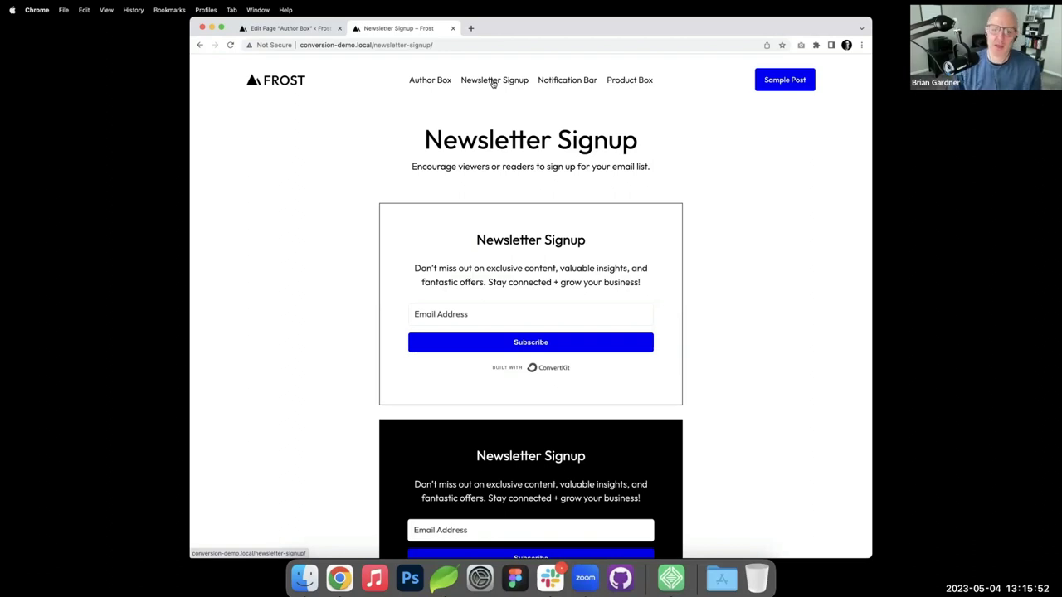
click(286, 30)
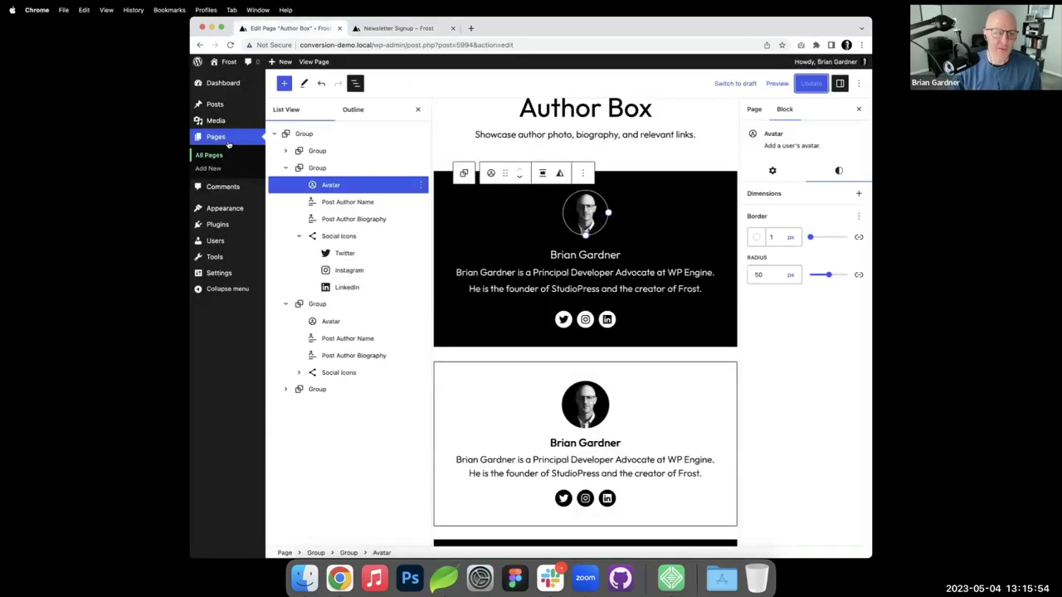
click(212, 155)
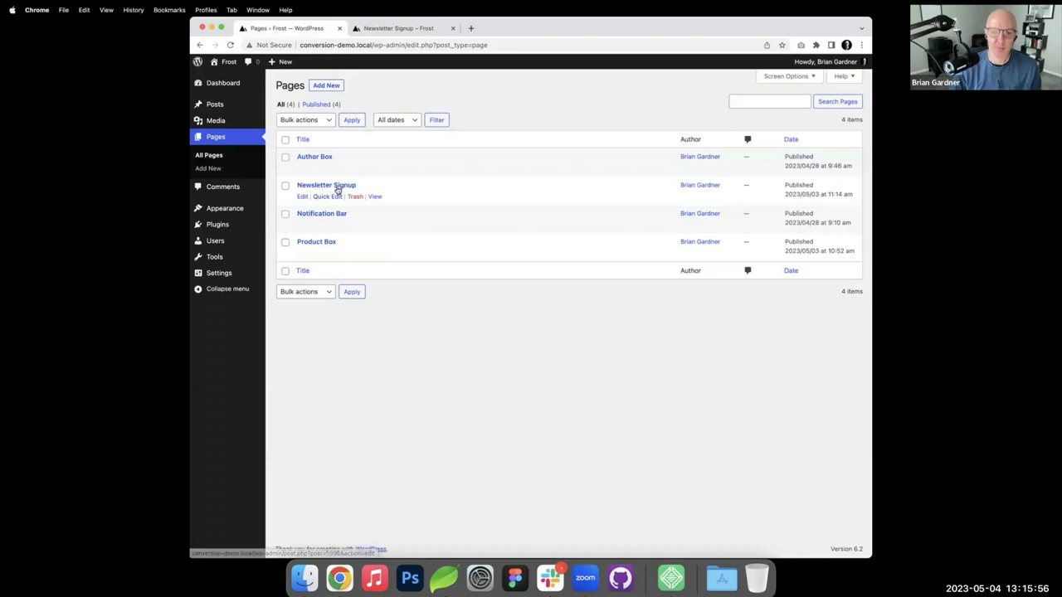
click(336, 186)
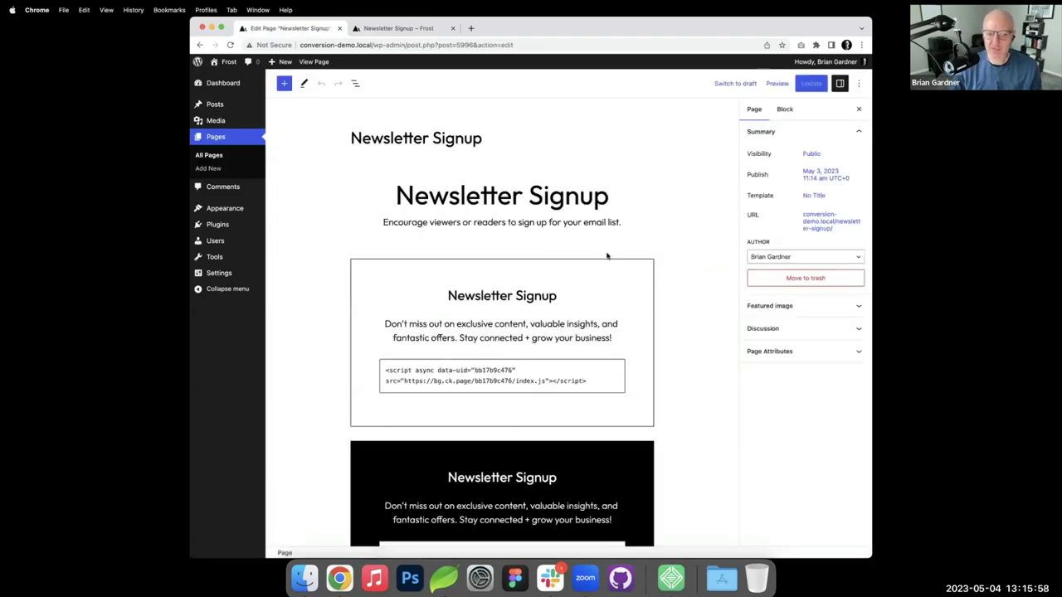
- Insert a Group block with the plain Group layout above the existing newsletter signup boxes
click(502, 248)
click(453, 313)
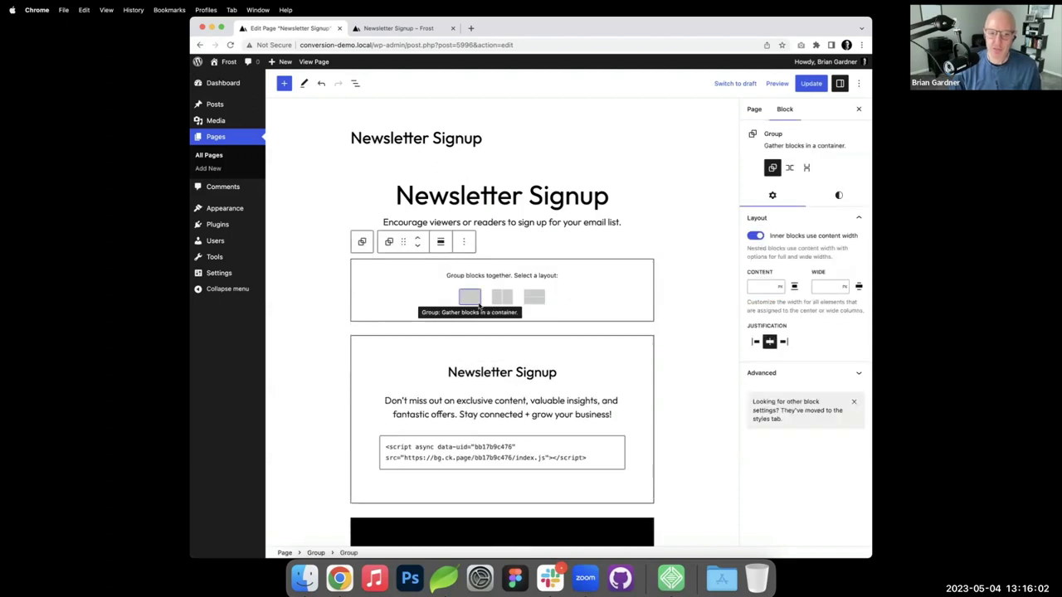
click(477, 302)
- Add a heading reading "Newsletter Signup" inside the new group
click(502, 271)
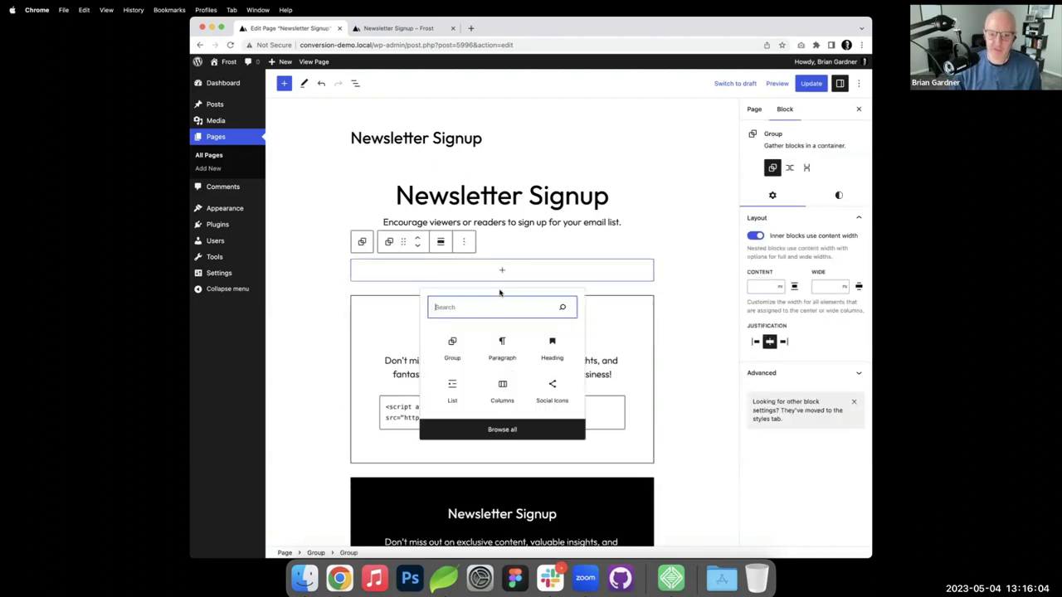
click(551, 349)
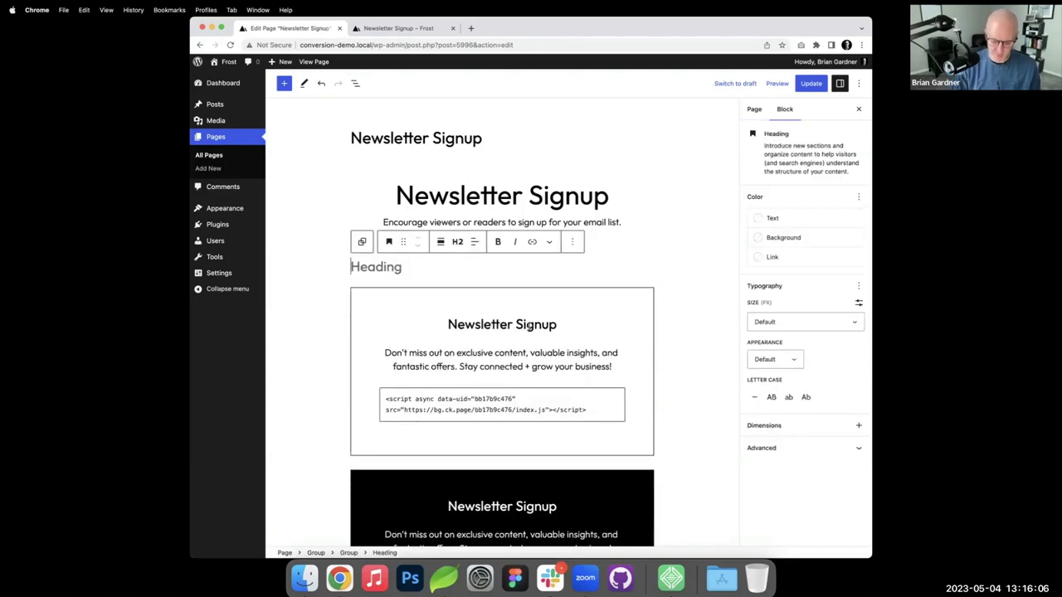
text(Newsleett)
key(BackSpace)
key(BackSpace)
key(BackSpace)
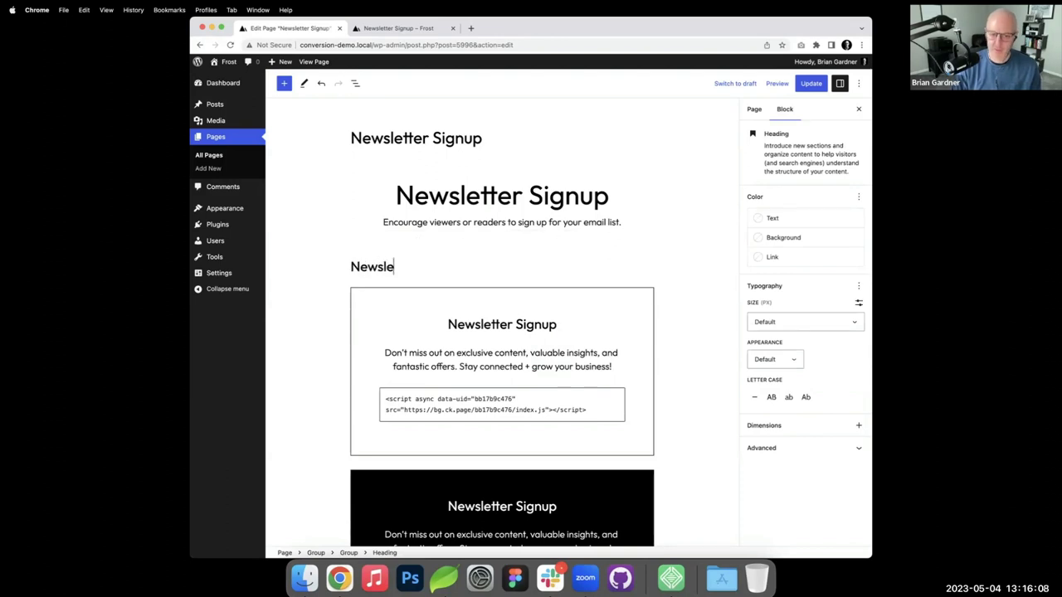
text(tter Signu)
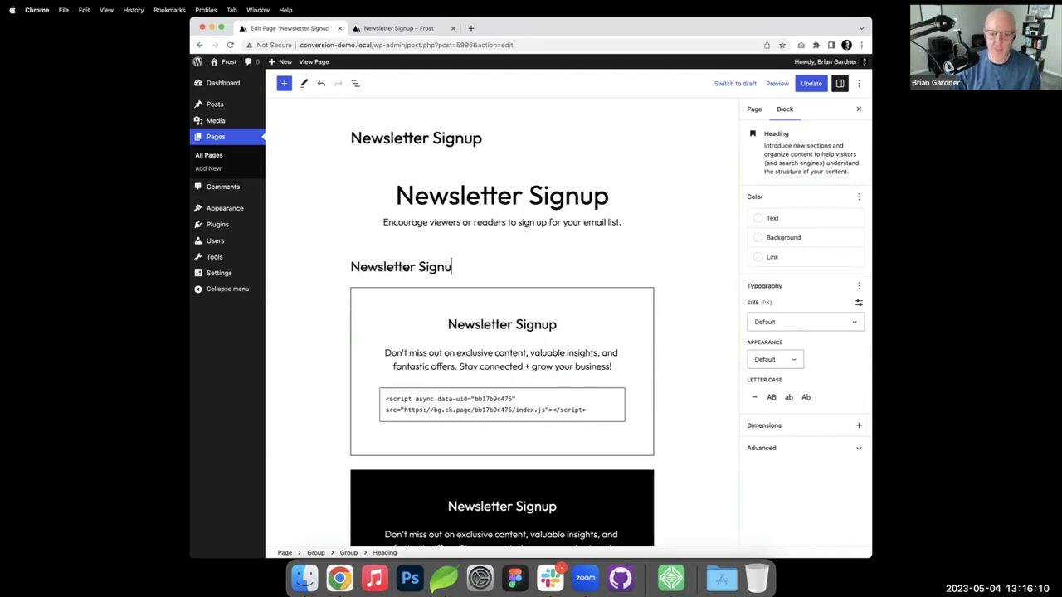
text(p)
- Copy the description paragraph from the existing light signup box to below the new group's heading
triple_click(580, 363)
key(super+c)
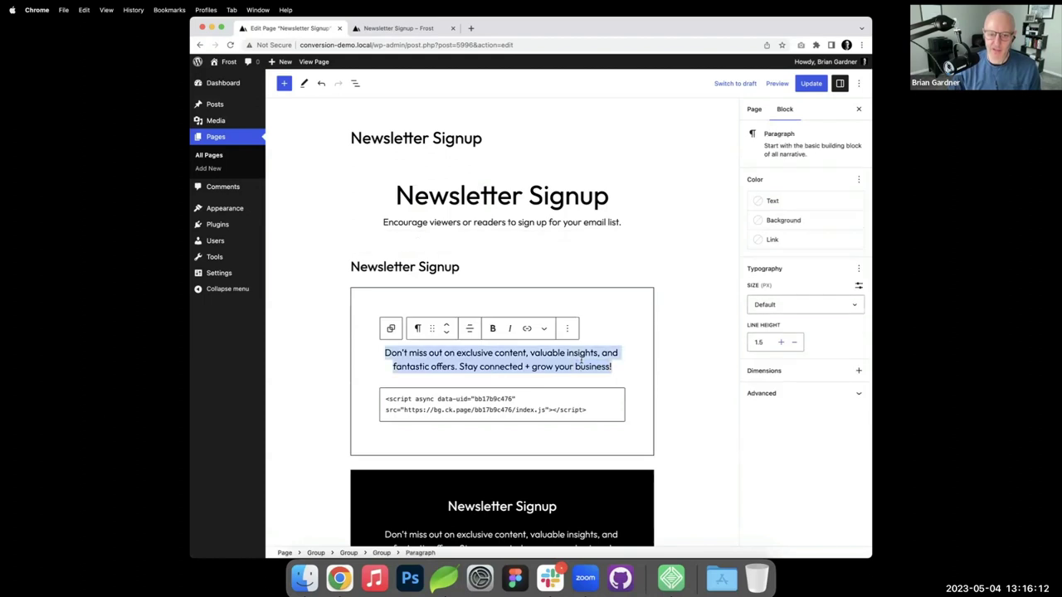
click(470, 267)
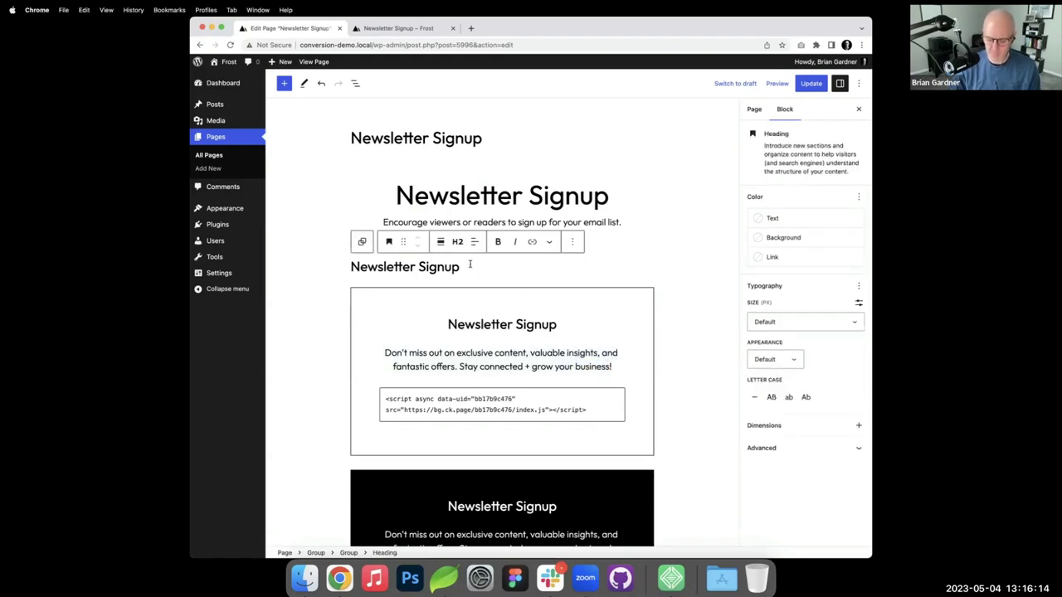
key(Return)
key(super+v)
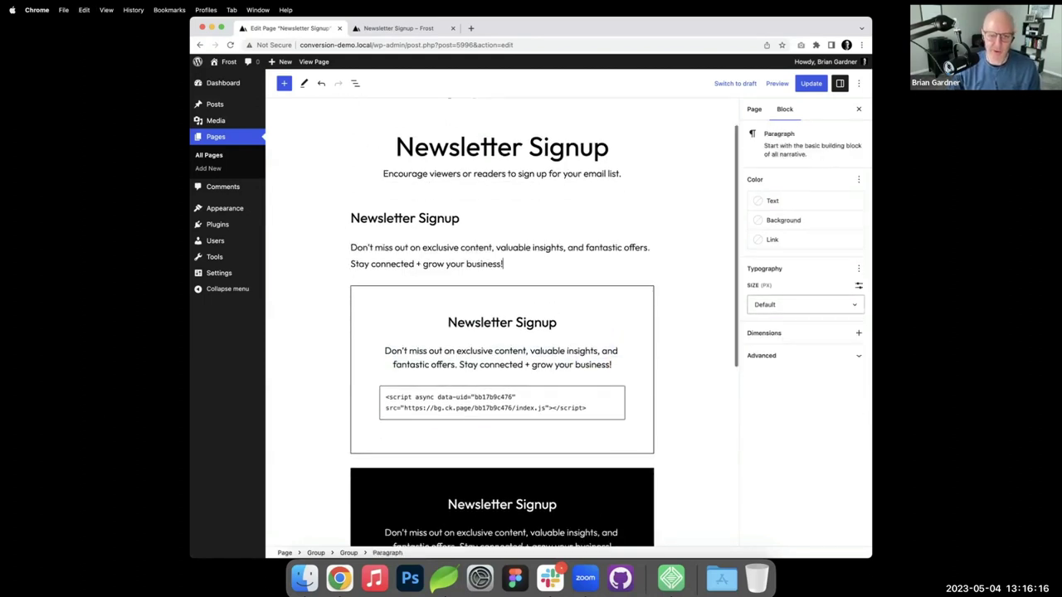
click(439, 222)
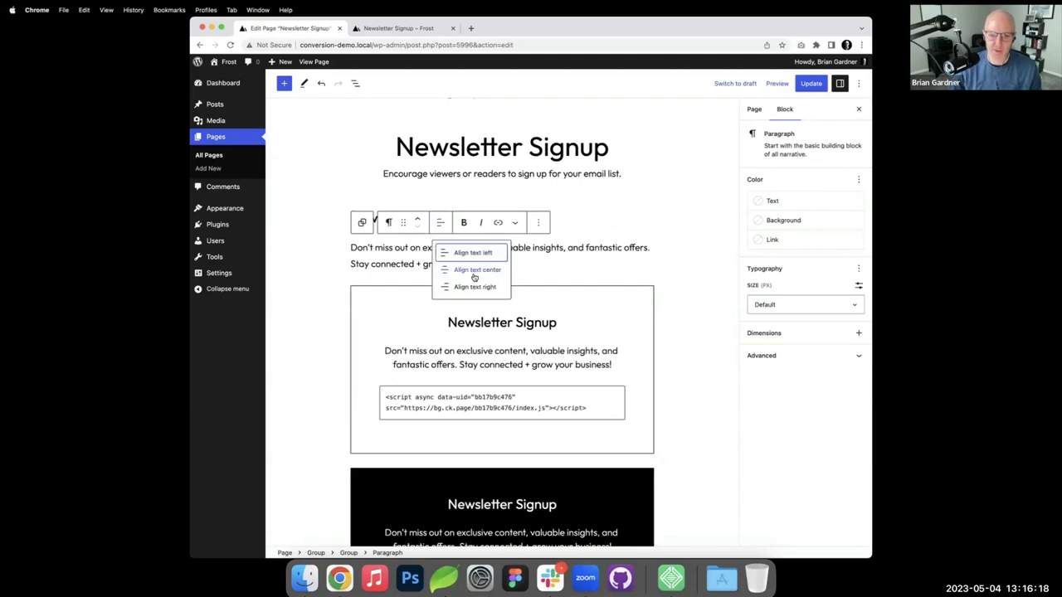
click(574, 253)
- Copy the form's embed script from the existing signup box into a Custom HTML block under the new group's paragraph
click(554, 390)
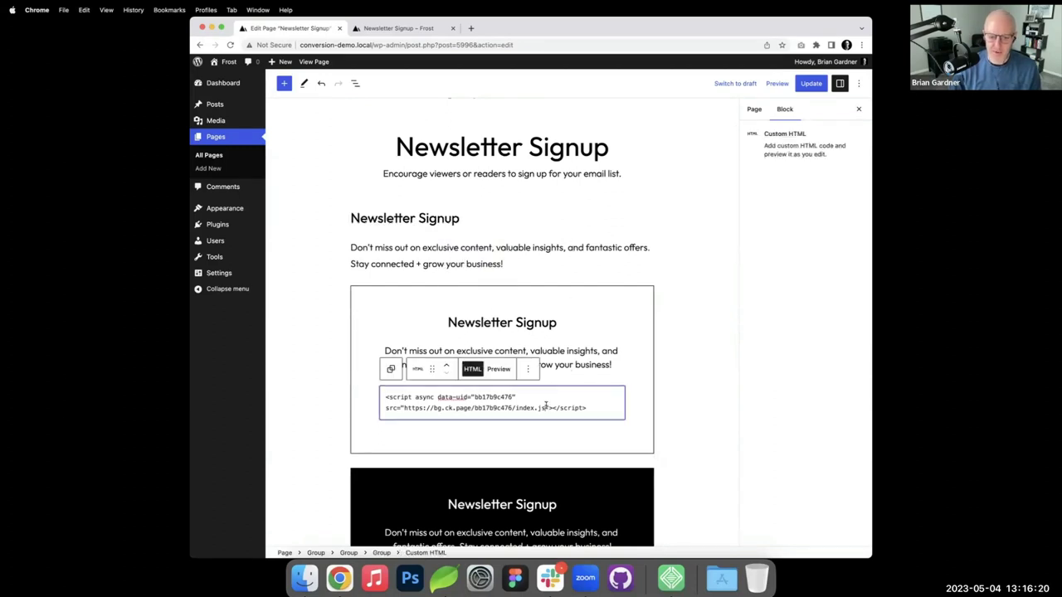
key(super+a)
key(super+c)
click(520, 261)
key(Return)
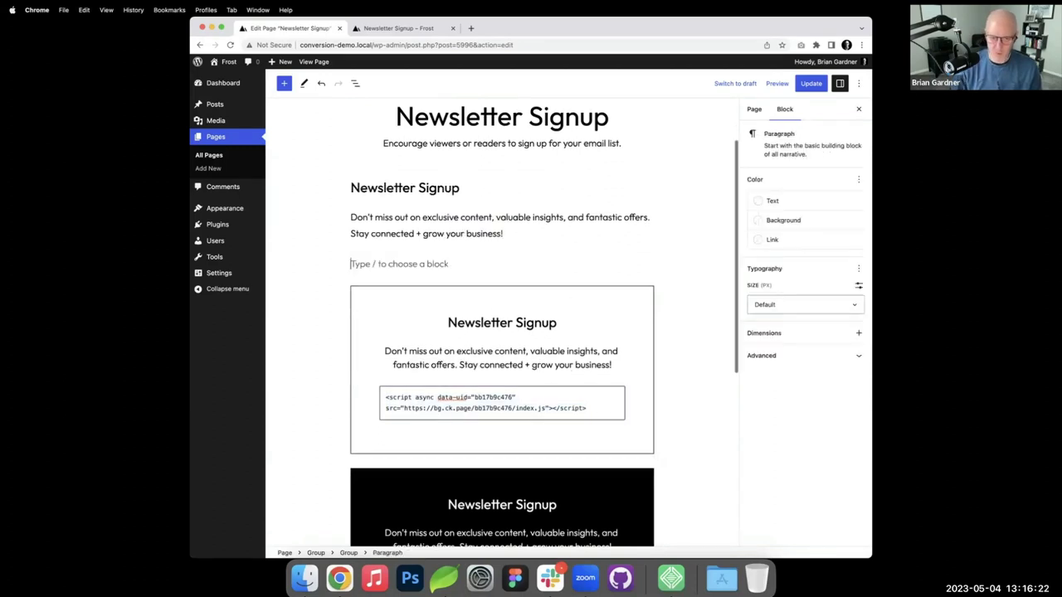
text(/cu)
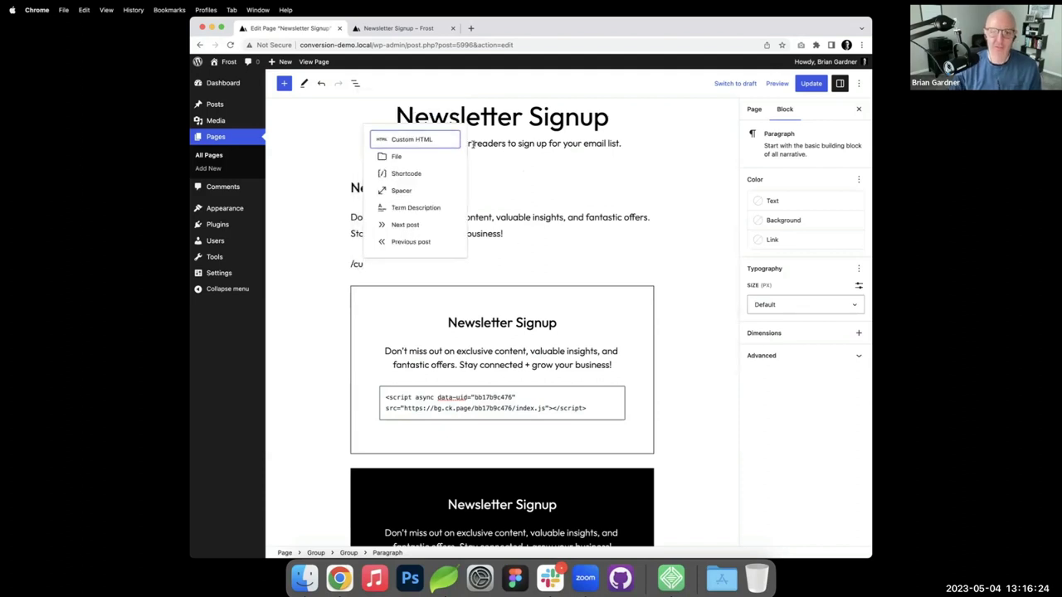
click(418, 139)
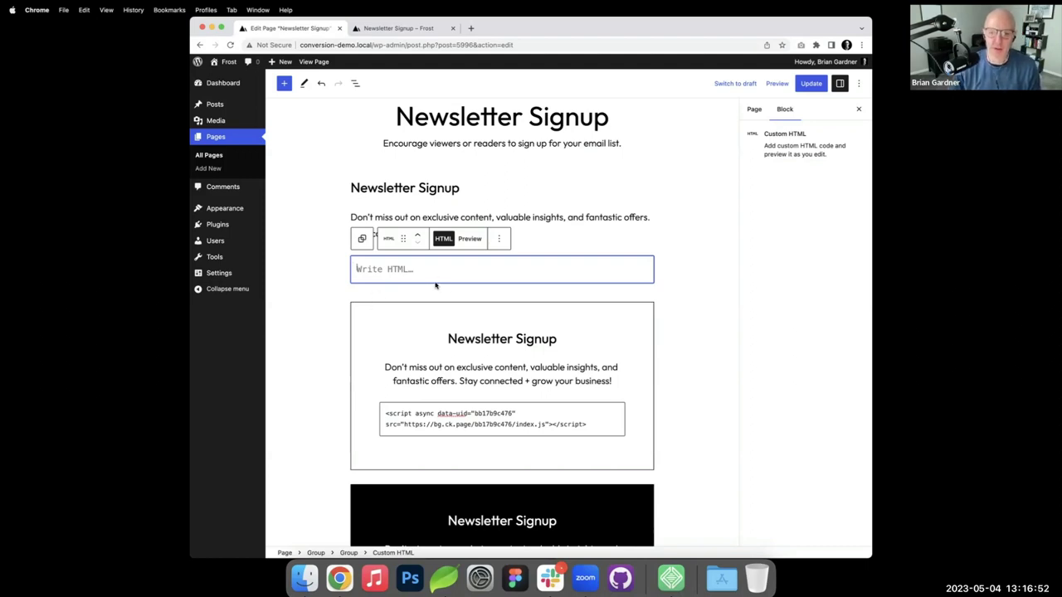
key(super+v)
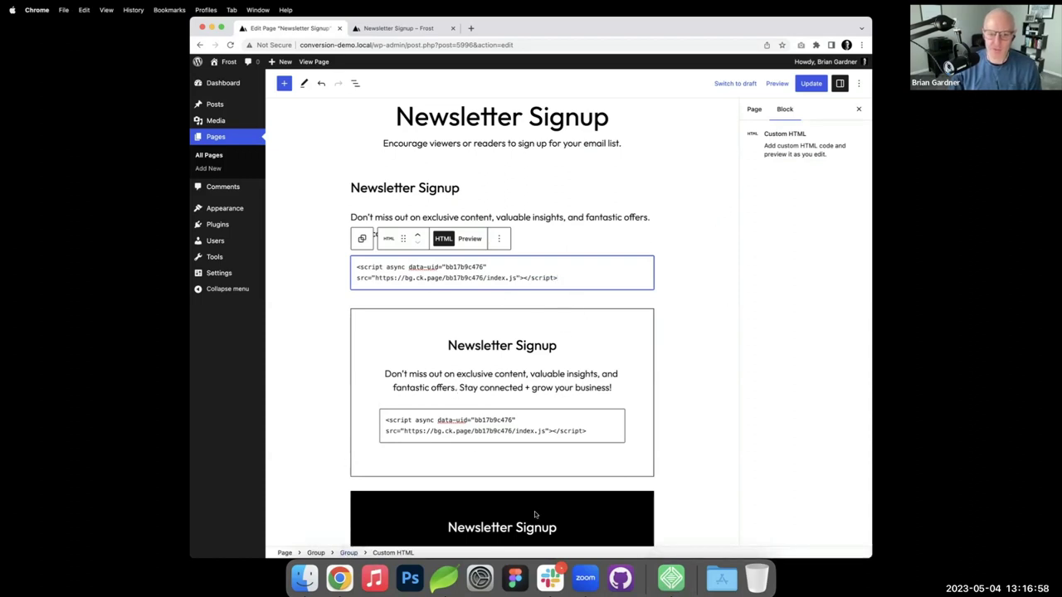
- Give the new newsletter signup group a 1 px black border and Small padding
click(349, 552)
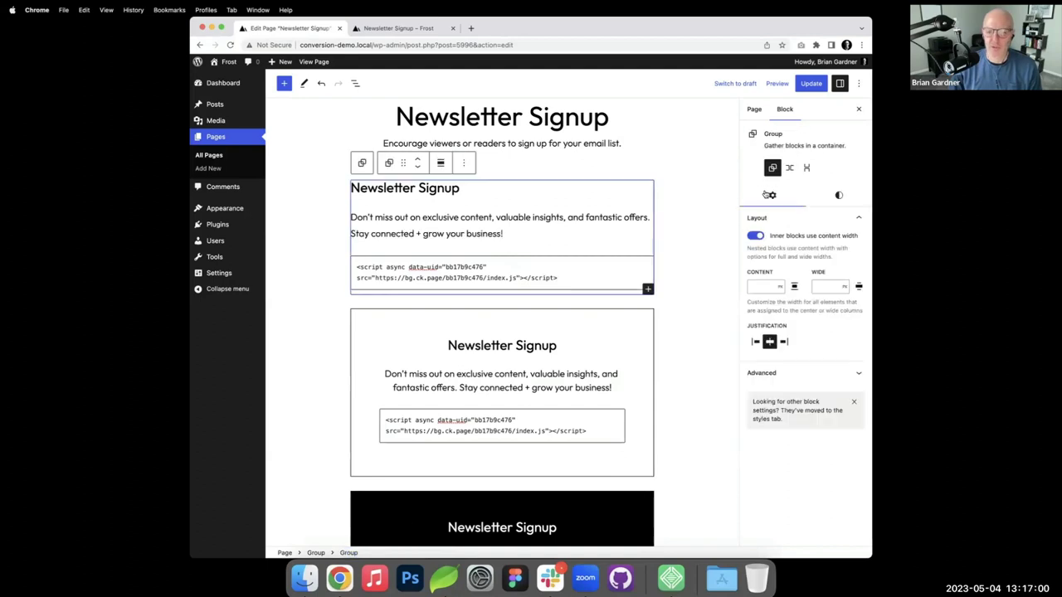
click(838, 196)
click(756, 491)
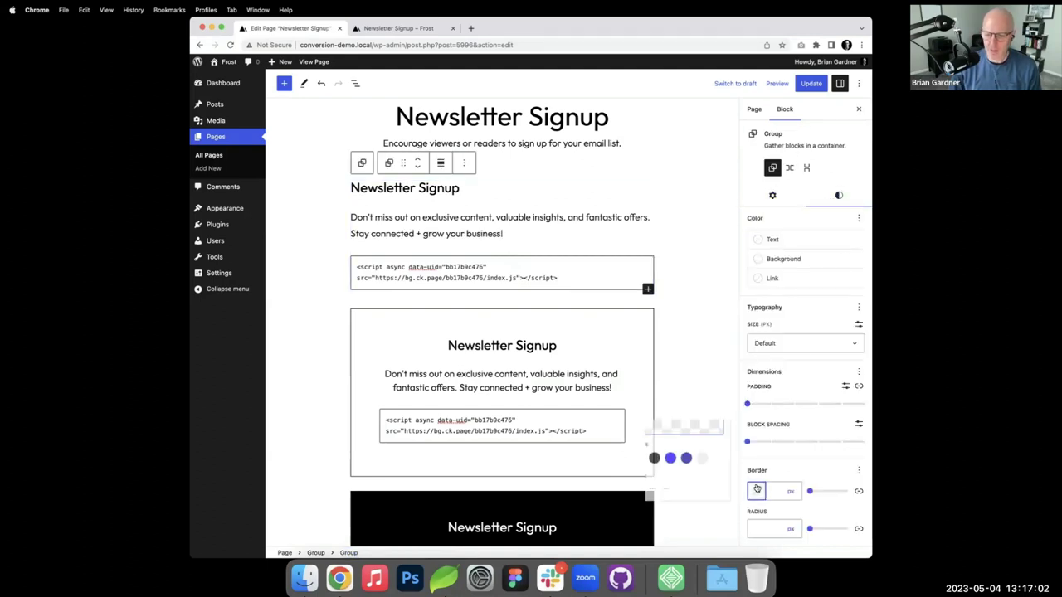
click(637, 450)
click(771, 491)
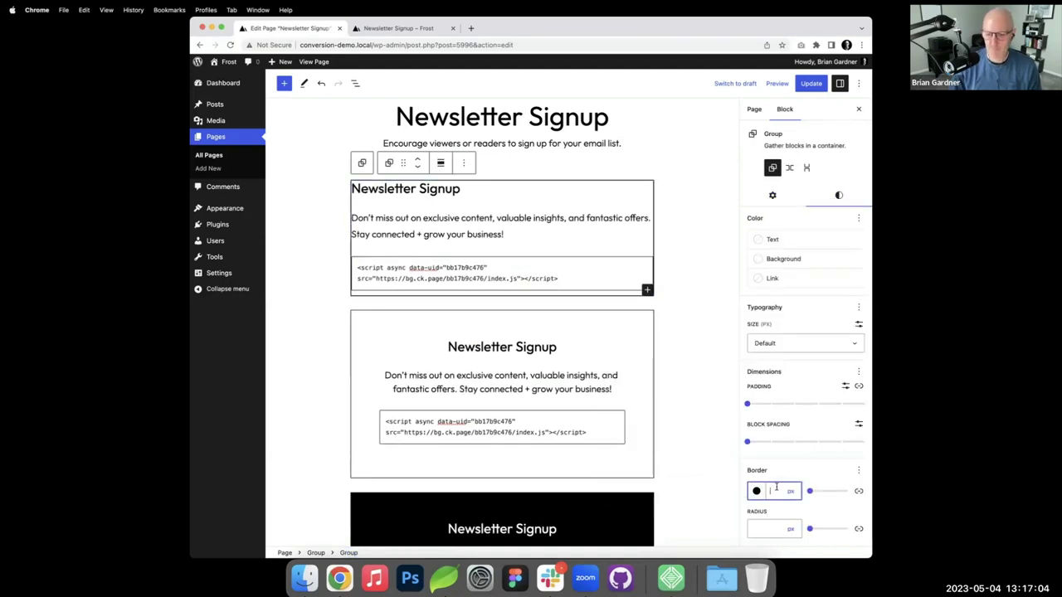
drag(747, 403, 797, 404)
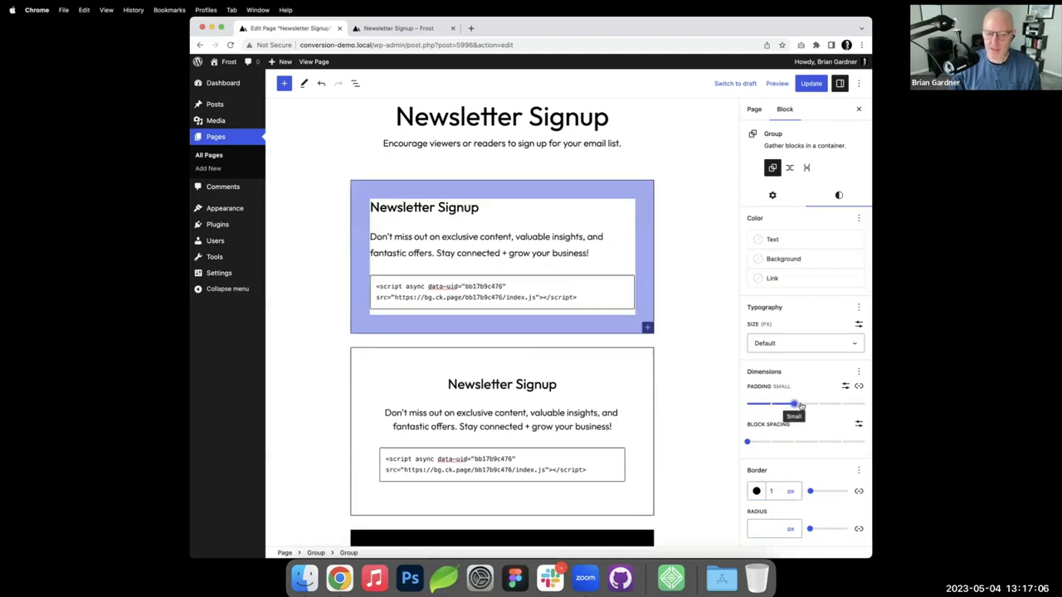
- Center-align the heading and the description paragraph in the new newsletter signup box
click(469, 208)
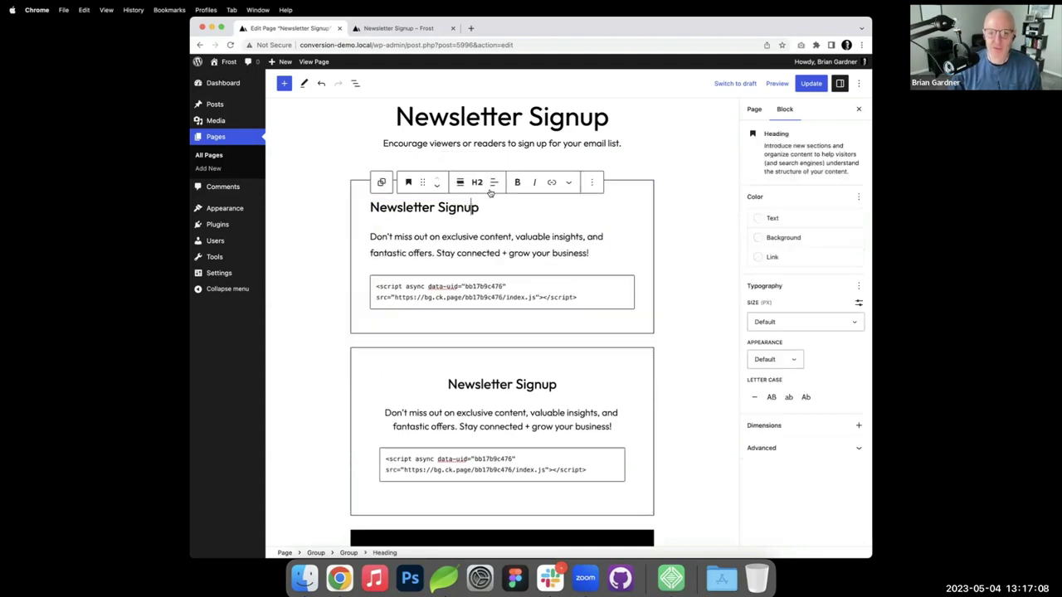
click(494, 184)
click(538, 230)
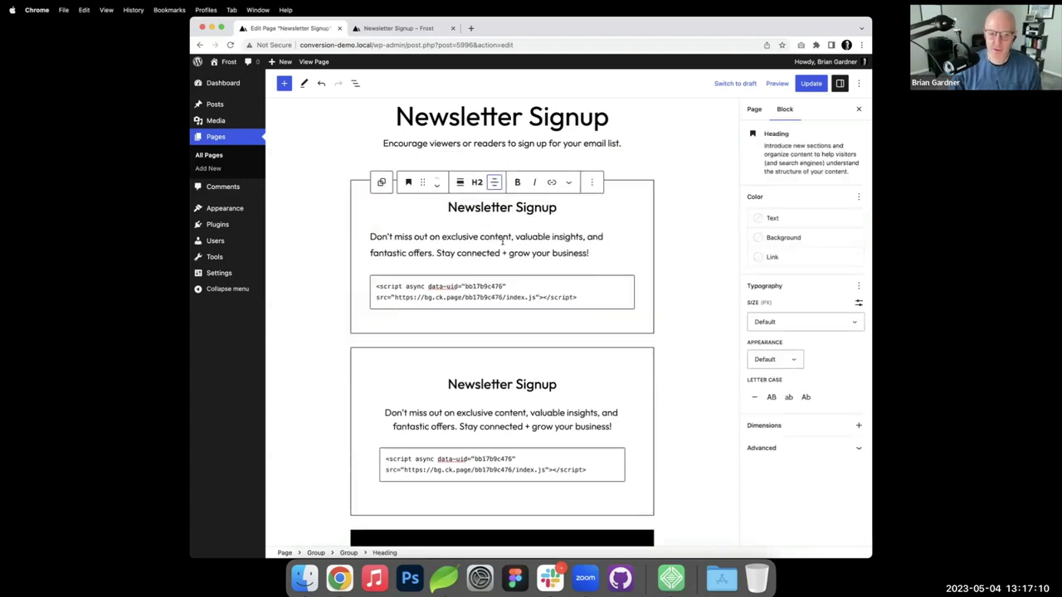
click(501, 241)
click(459, 211)
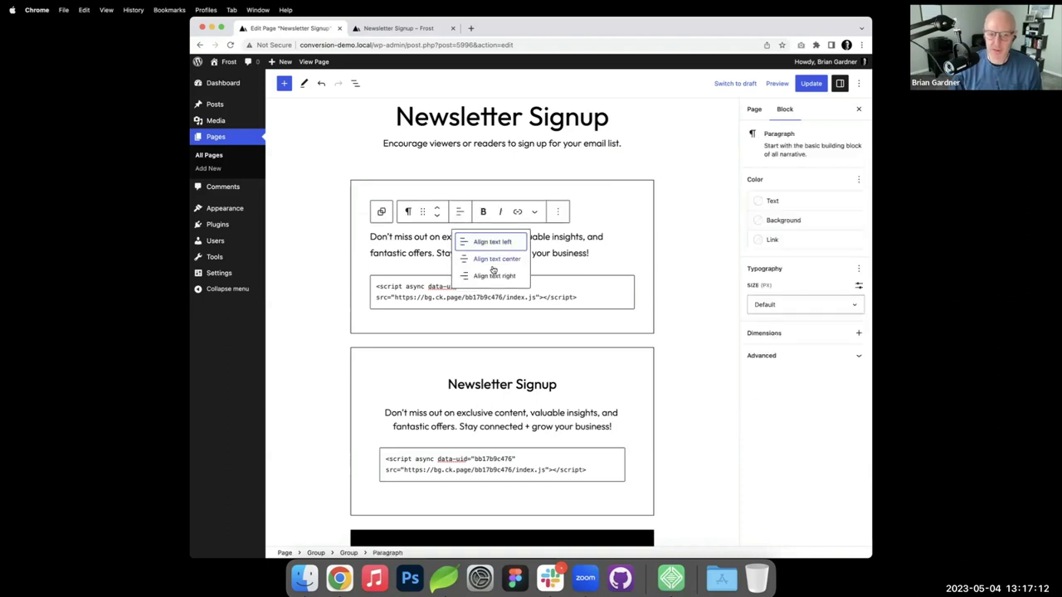
click(495, 259)
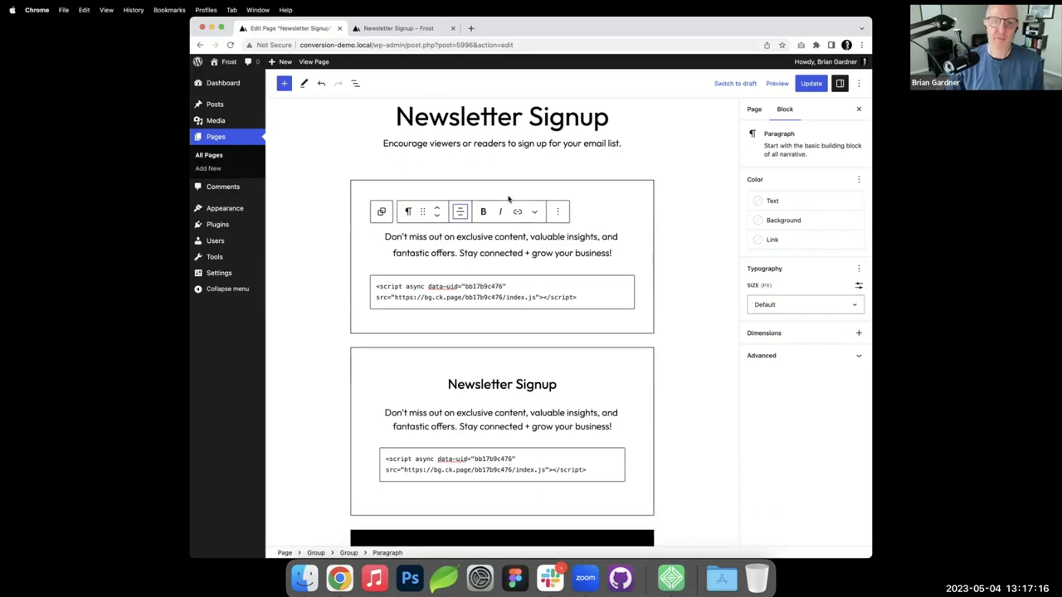
- Enable the line height option for the new box's description paragraph and set it to 1.5
click(519, 252)
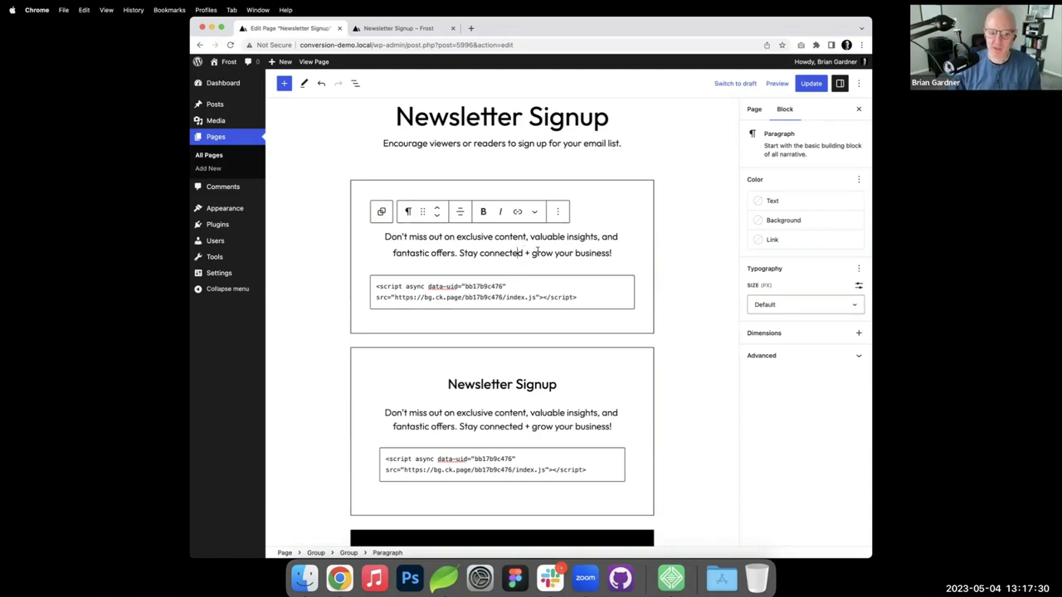
click(857, 270)
click(783, 382)
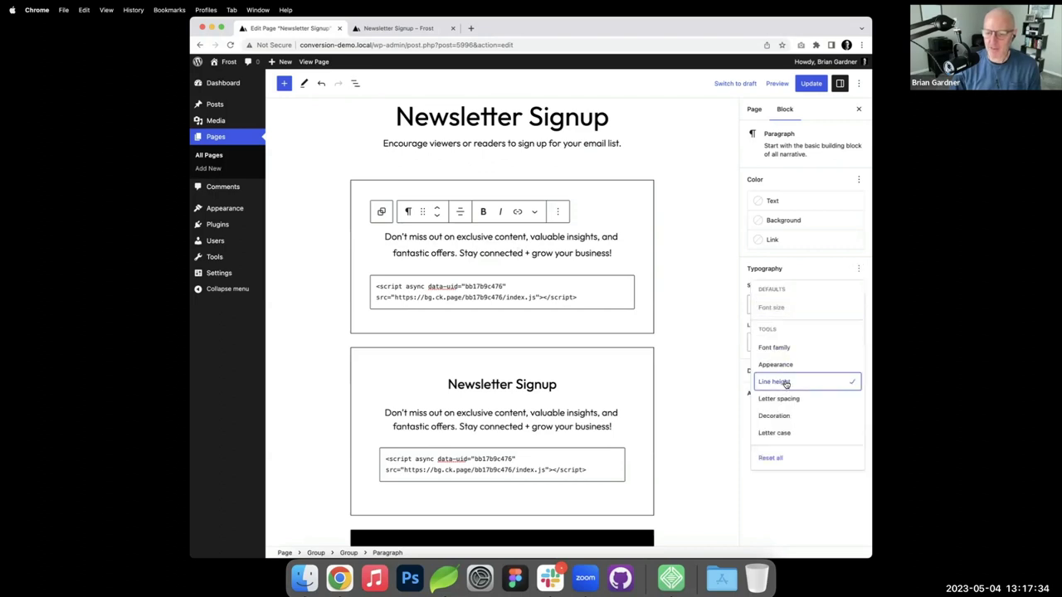
click(806, 277)
click(759, 342)
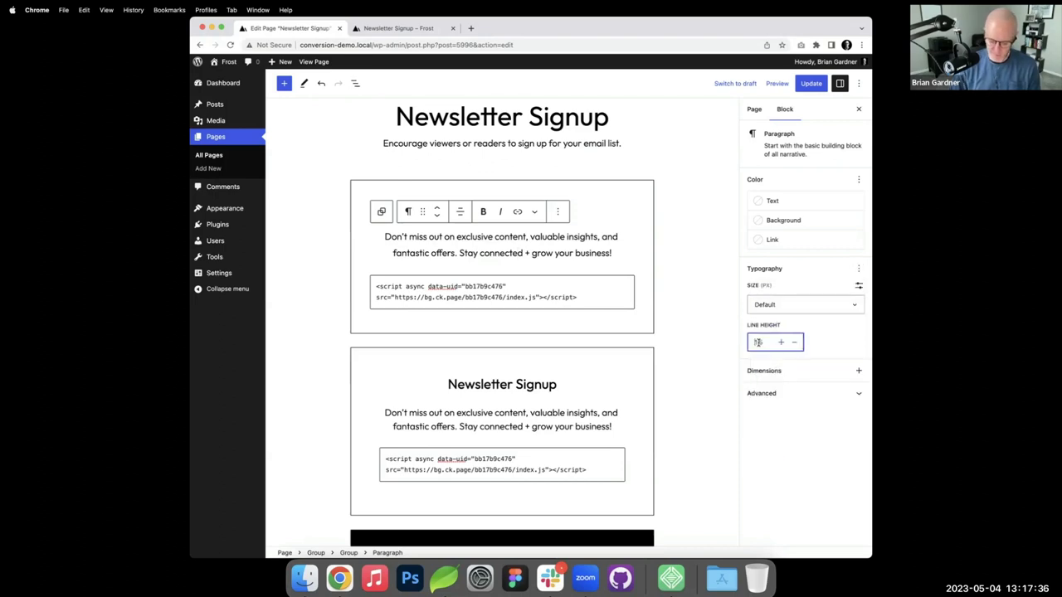
text(1.5)
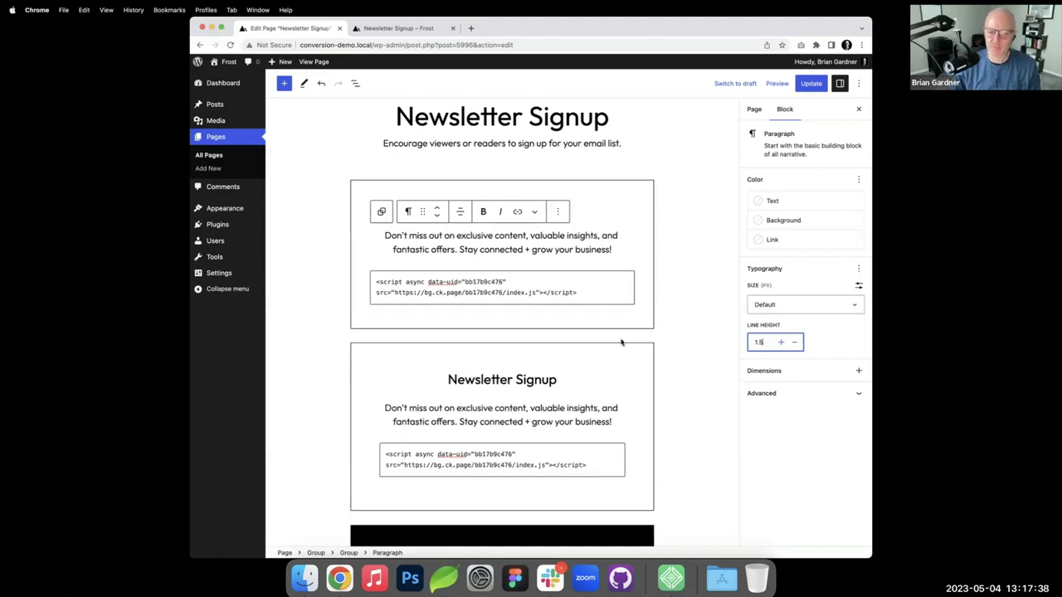
click(590, 232)
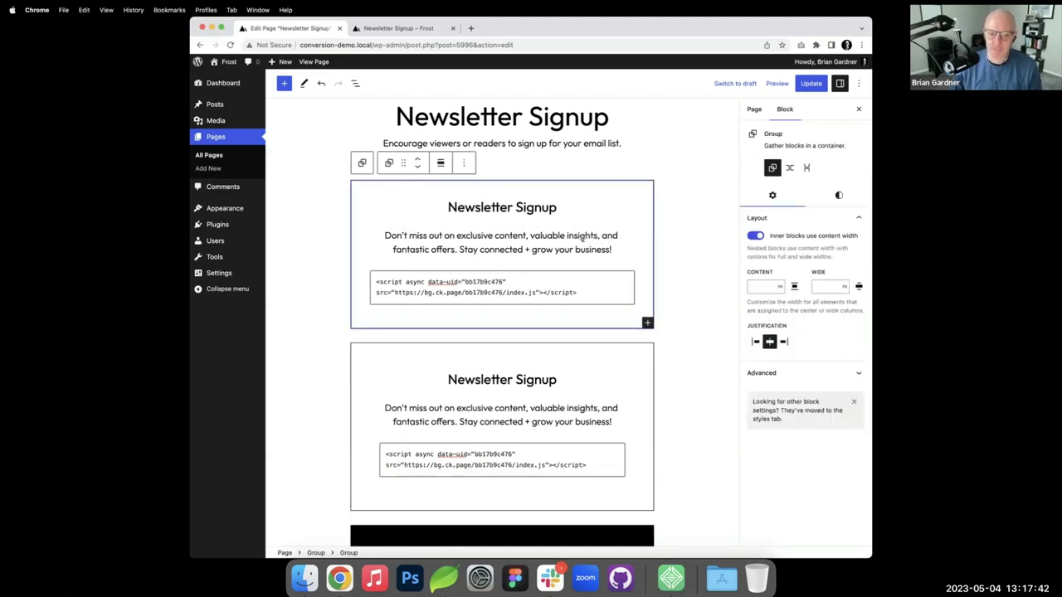
- Update the page and reload its published version to compare the new signup box with the original
click(811, 85)
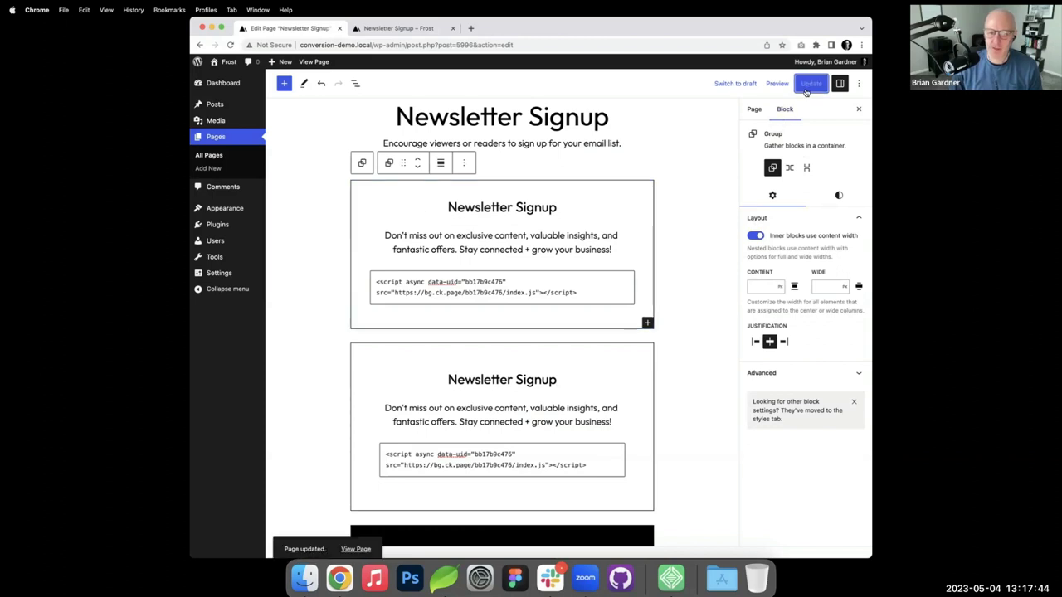
click(428, 30)
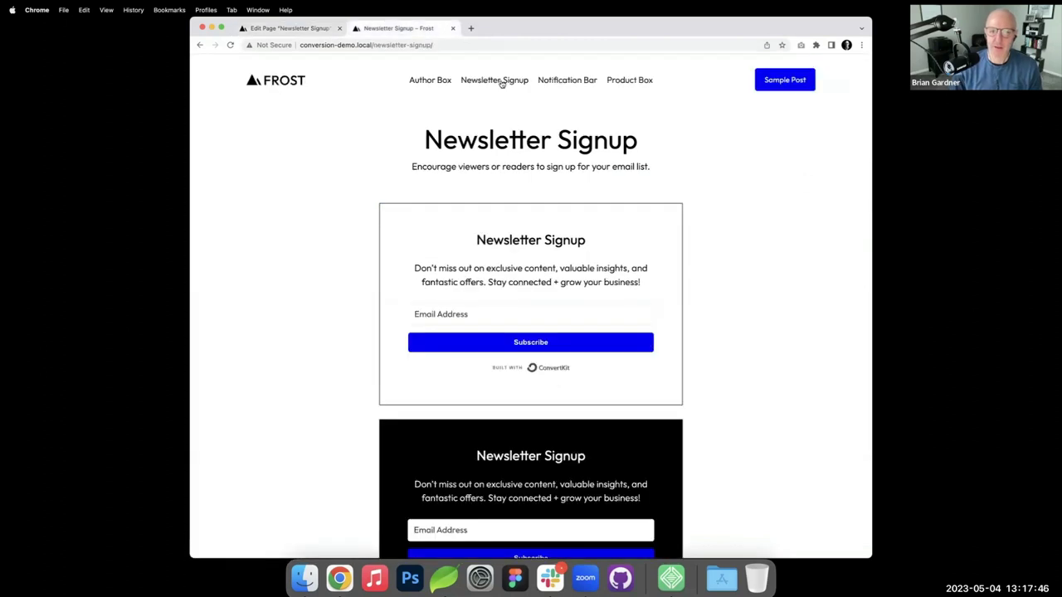
key(super+r)
scroll(719, 259, down, 2)
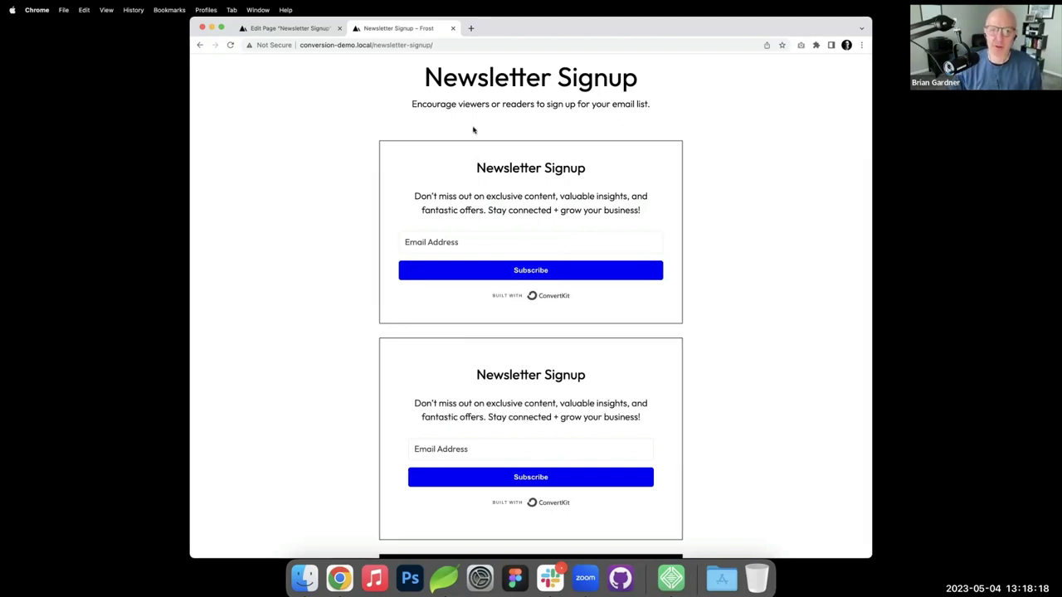
- Open the author's personal website in a separate tab to examine its newsletter form, and return to the published signup page
click(469, 44)
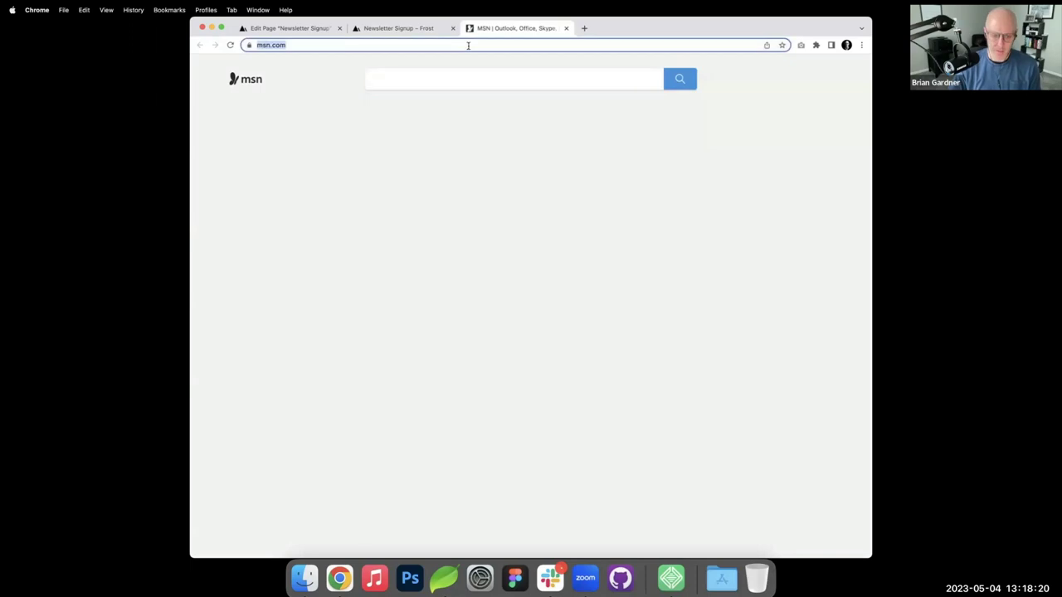
text(briangardner.com)
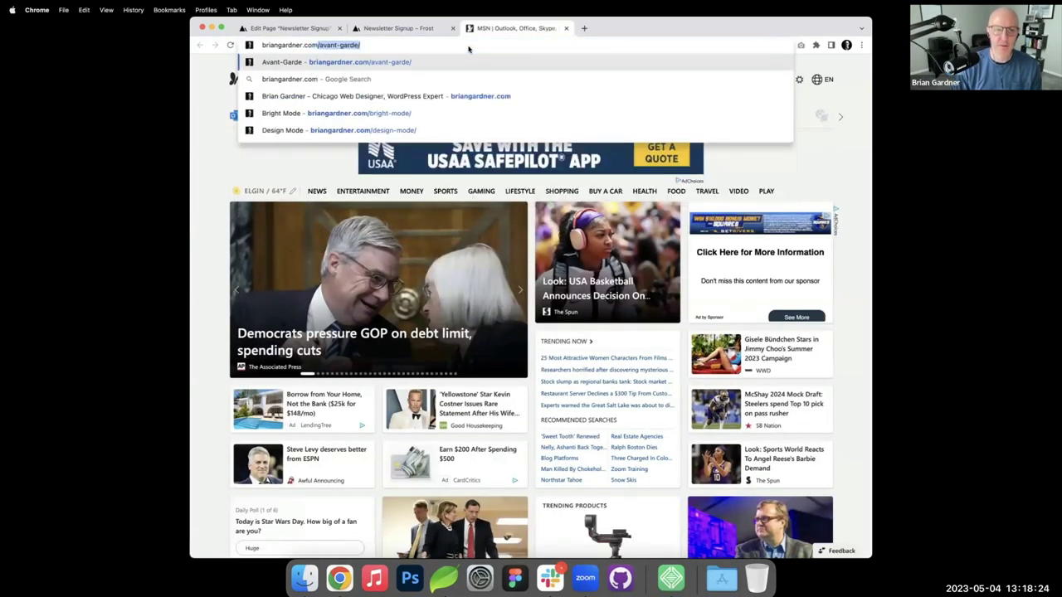
key(Delete)
key(Return)
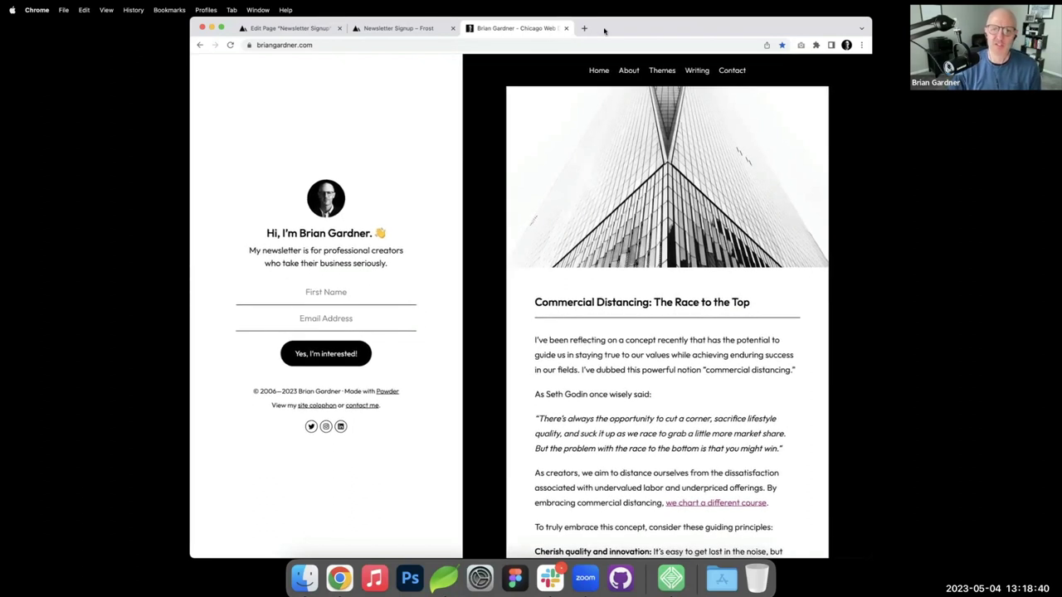
click(409, 34)
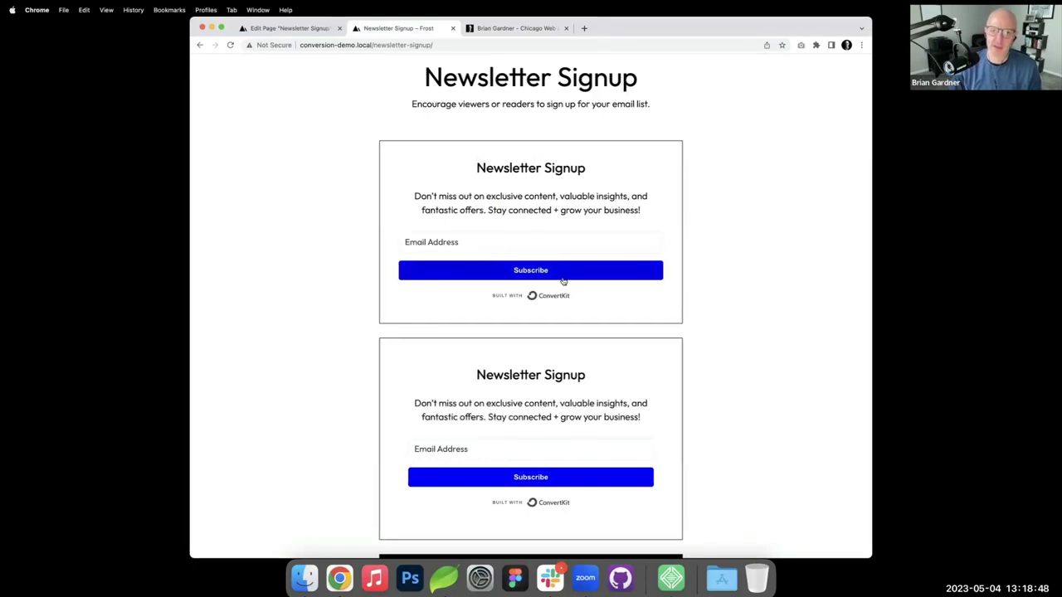
click(539, 34)
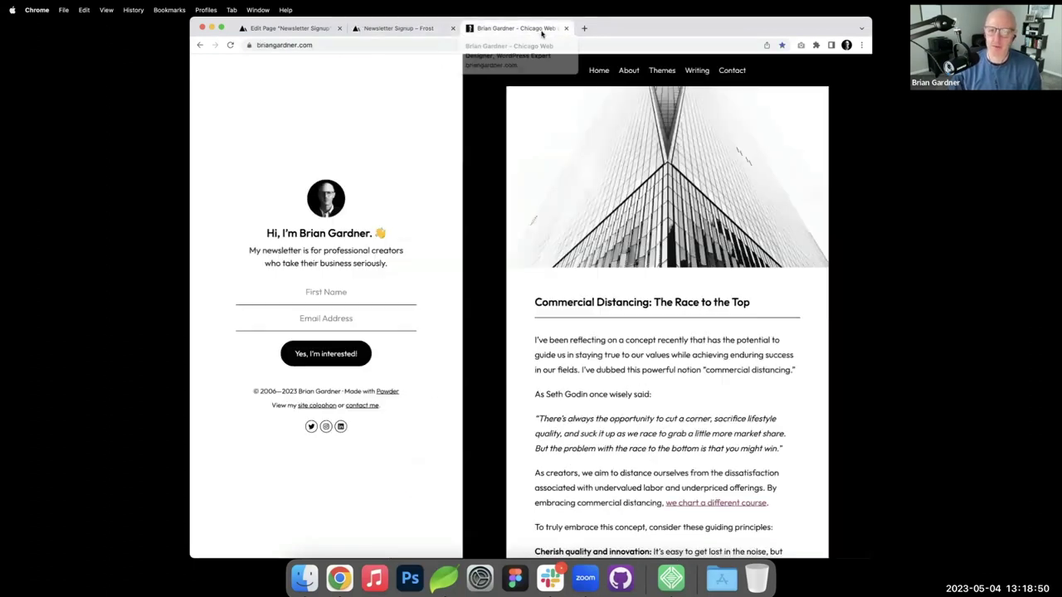
click(566, 28)
scroll(632, 212, down, 5)
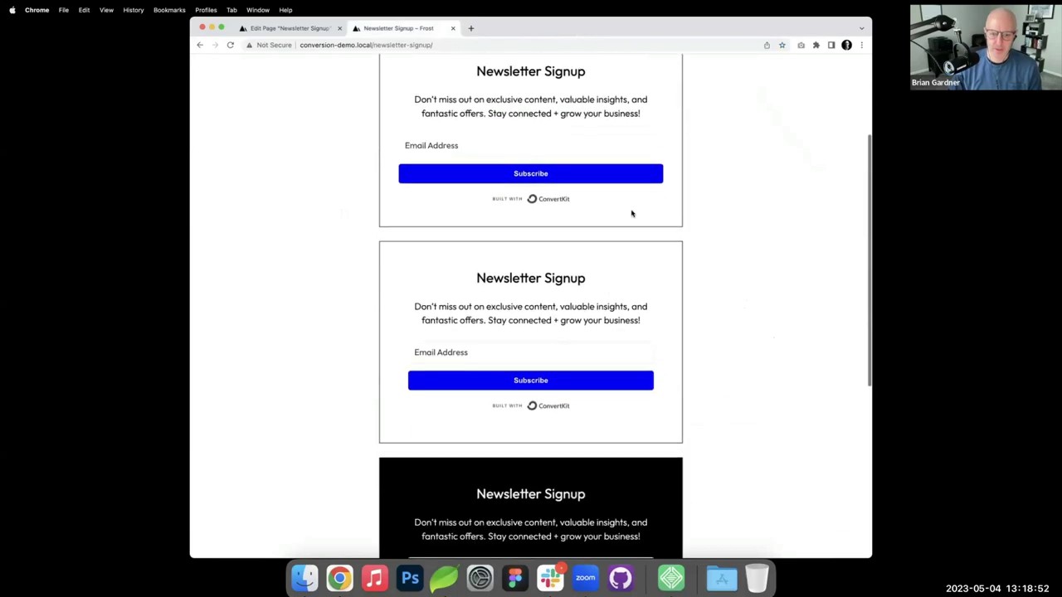
scroll(631, 213, up, 3)
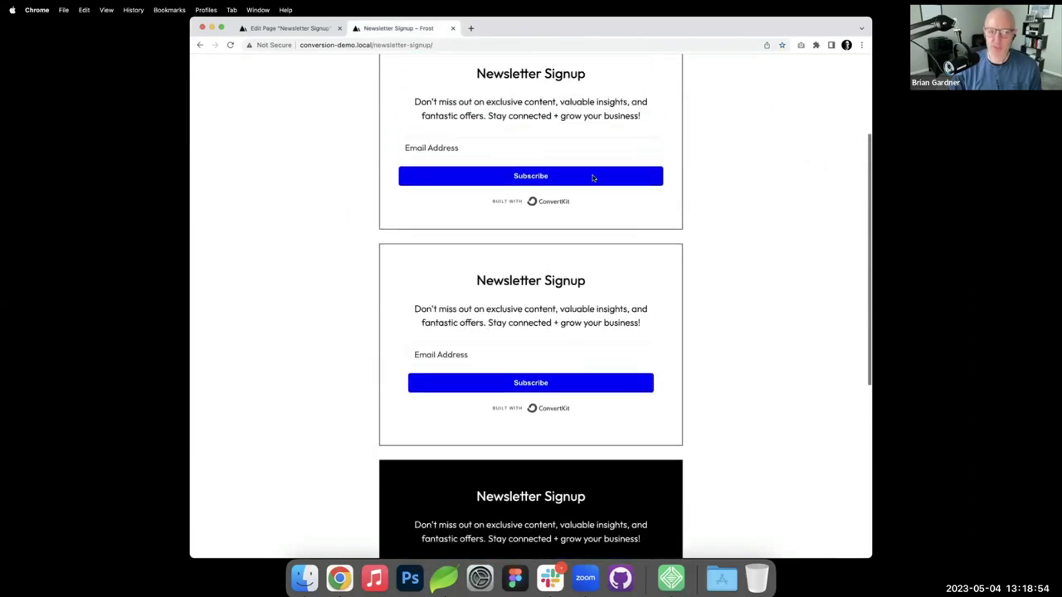
- Give the new newsletter signup group a bright blue Primary (0000FF) background and white Base (FFFFFF) text
click(290, 28)
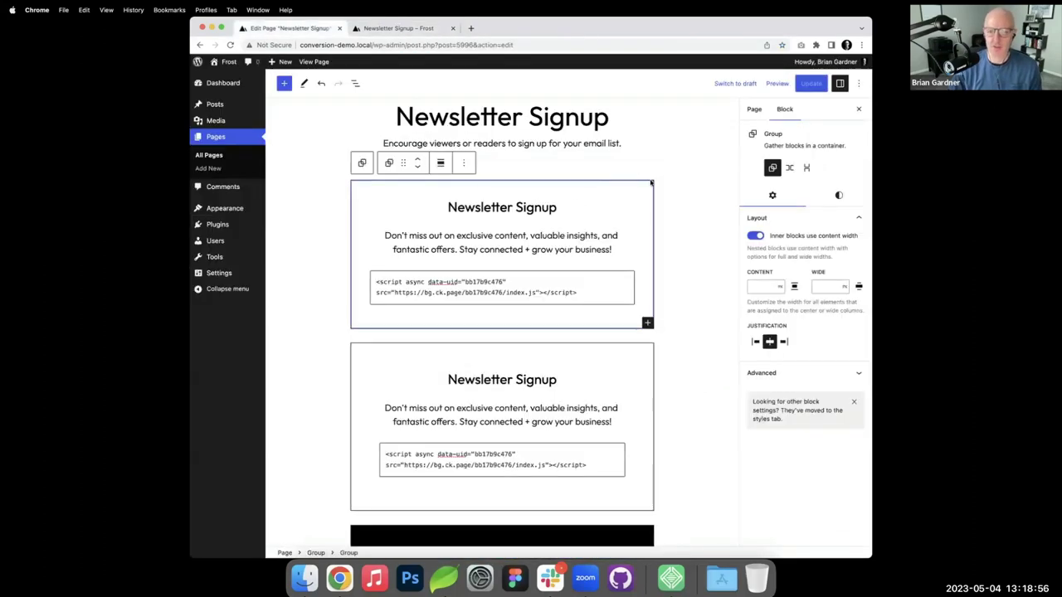
click(838, 195)
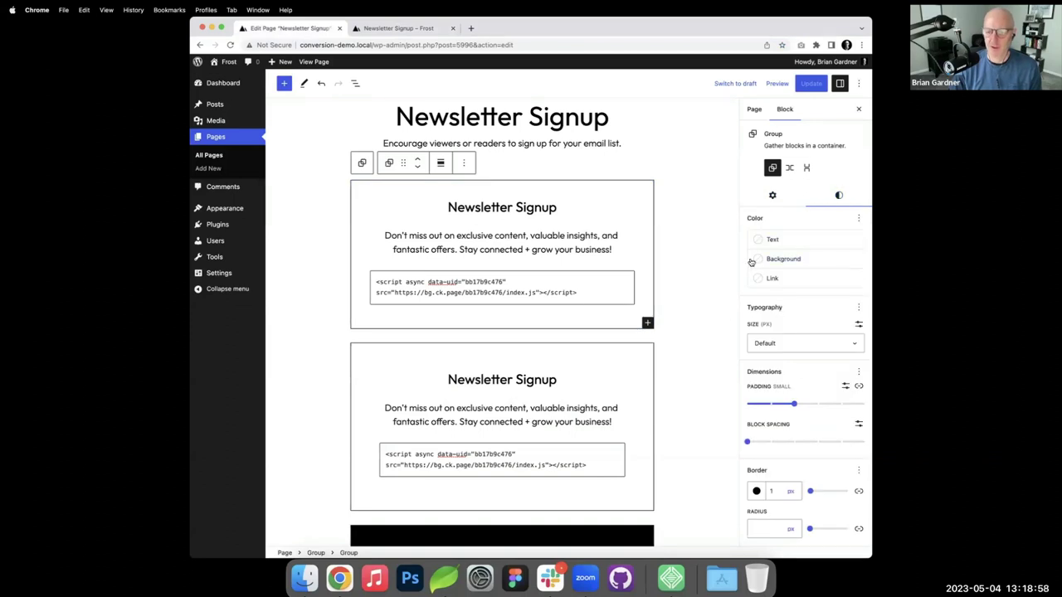
click(754, 260)
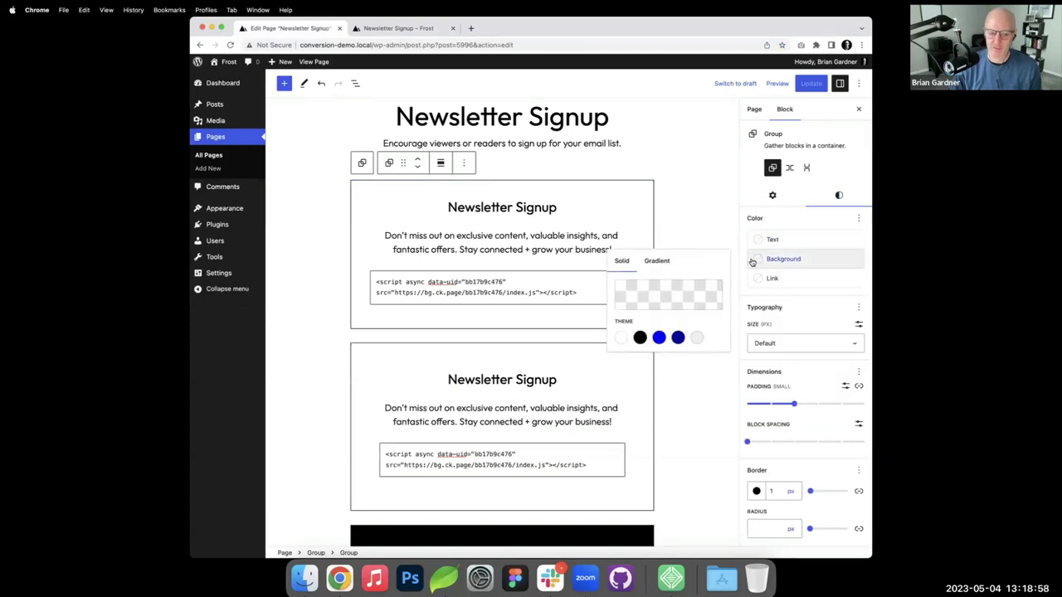
click(658, 337)
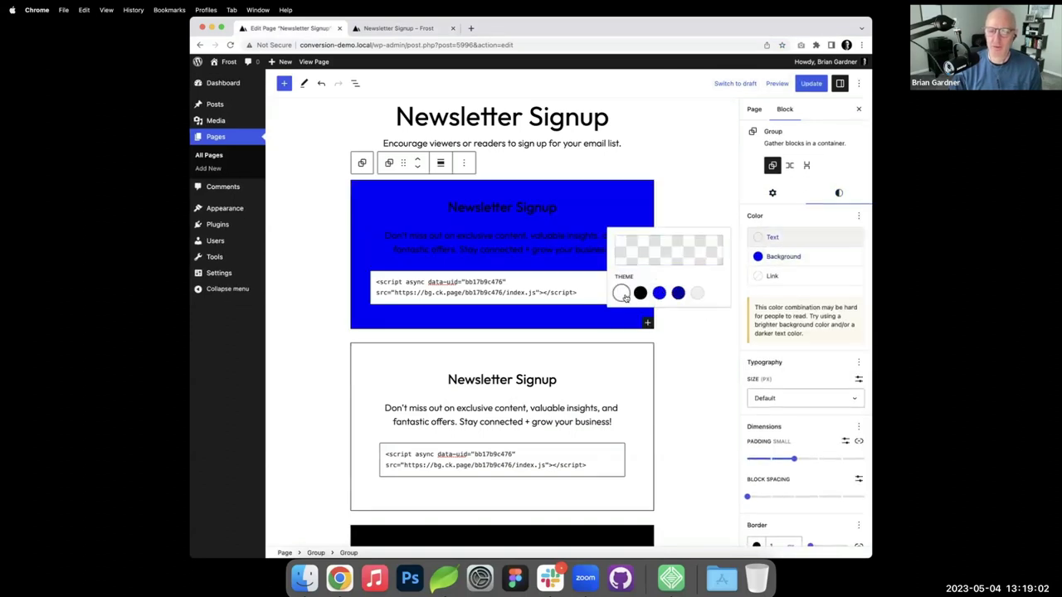
click(621, 294)
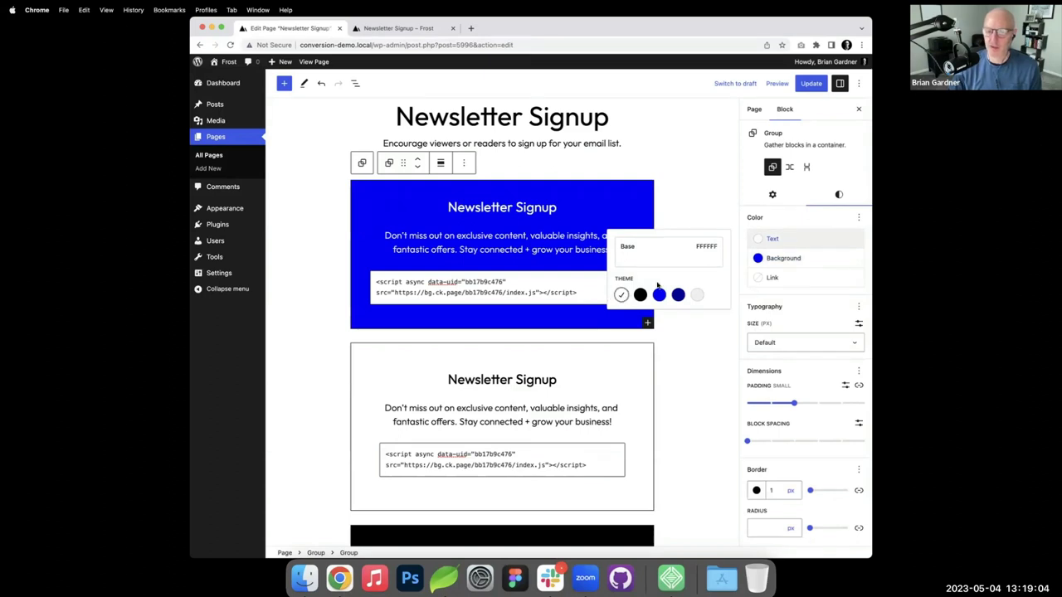
- Try the dark blue Secondary (000099) as the group's text color and set the text back to white Base
click(679, 295)
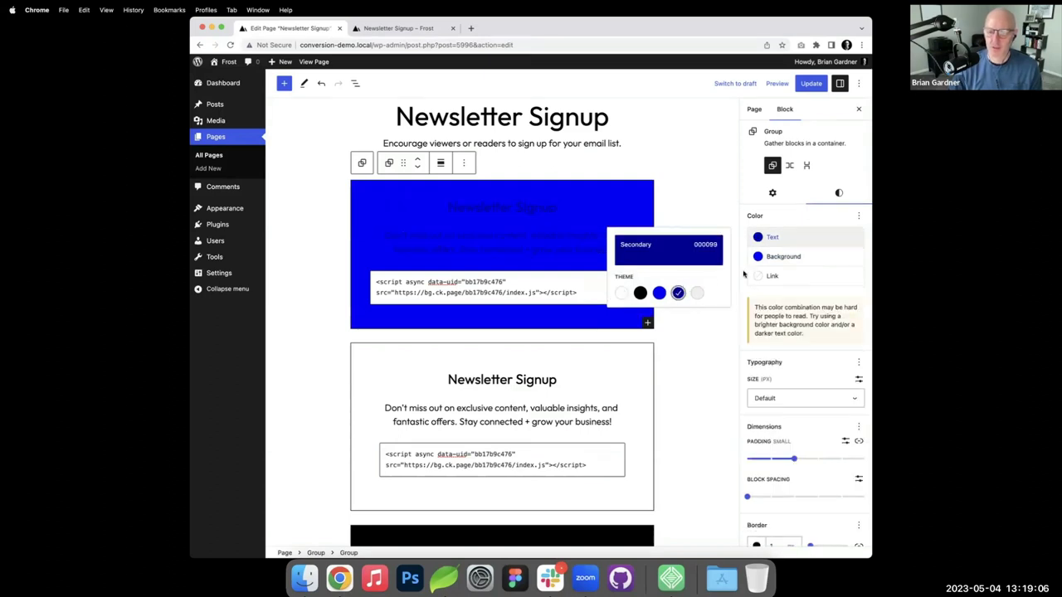
click(759, 238)
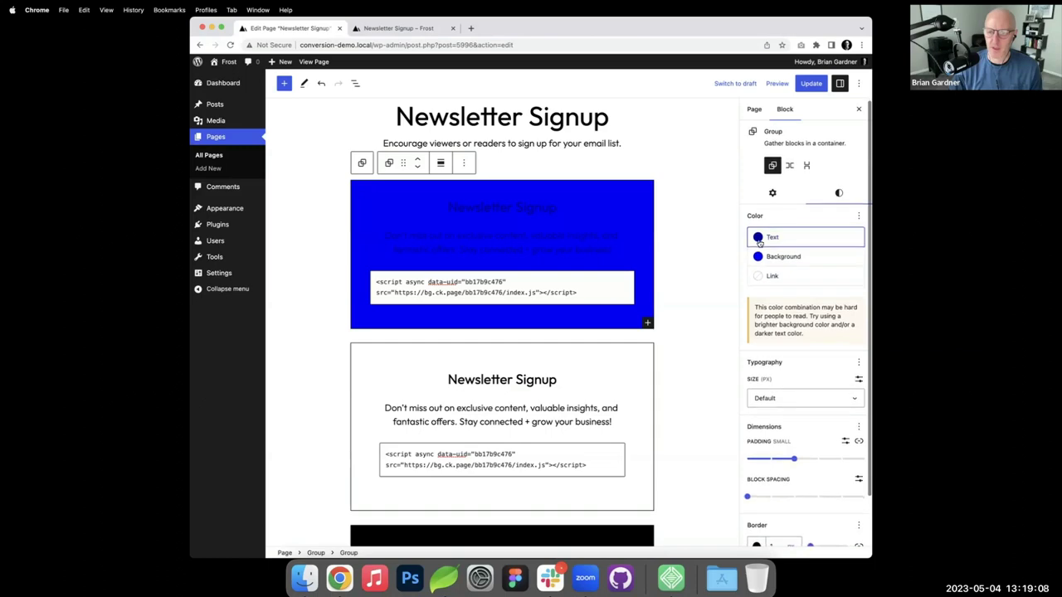
click(759, 238)
click(621, 293)
- Update the page and reload the published version to check the bright blue signup box with its form
click(810, 83)
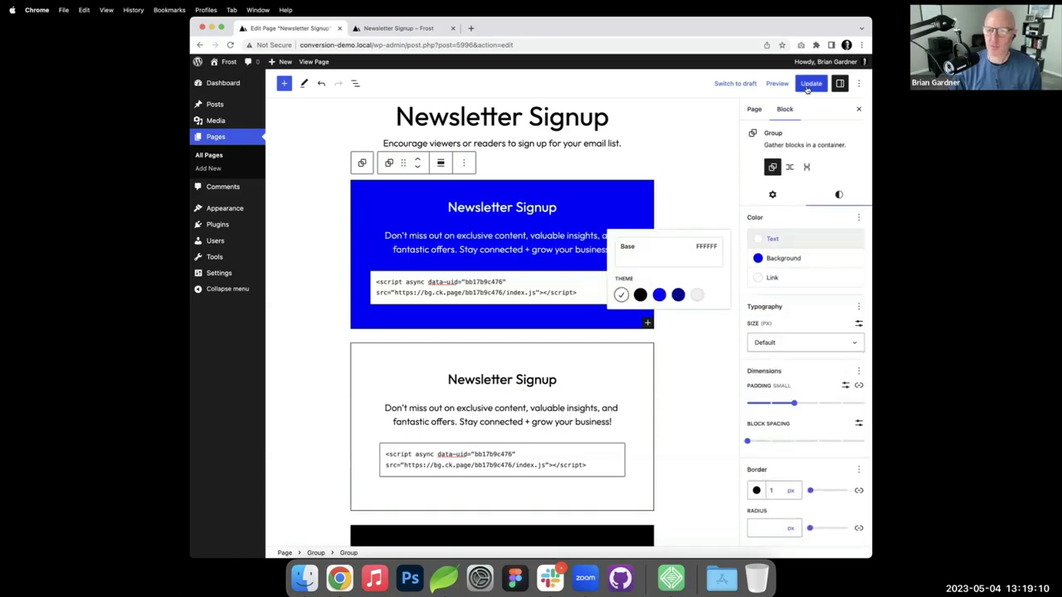
click(409, 30)
key(super+r)
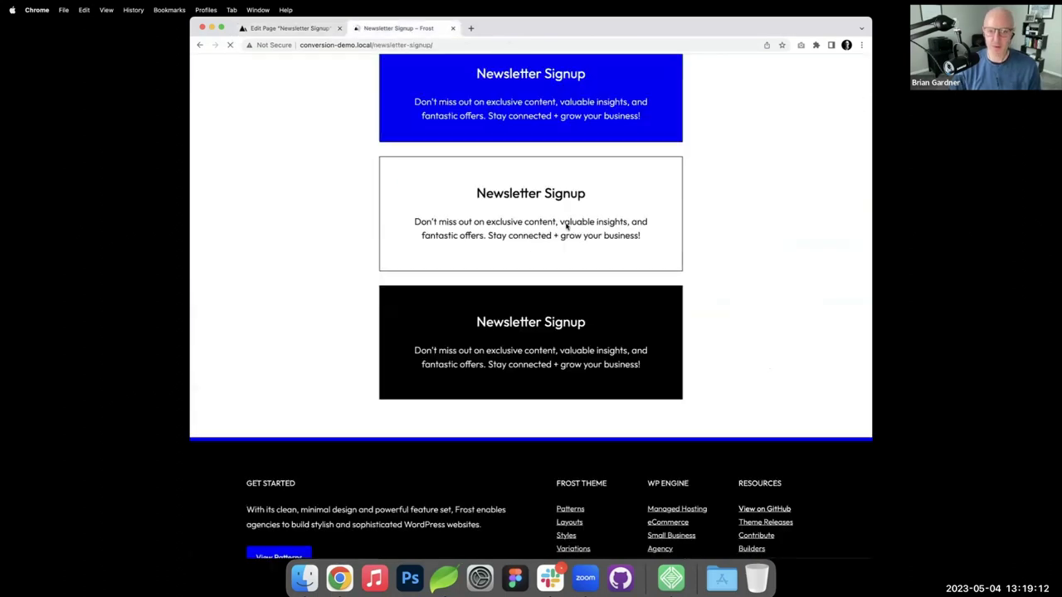
scroll(567, 225, up, 5)
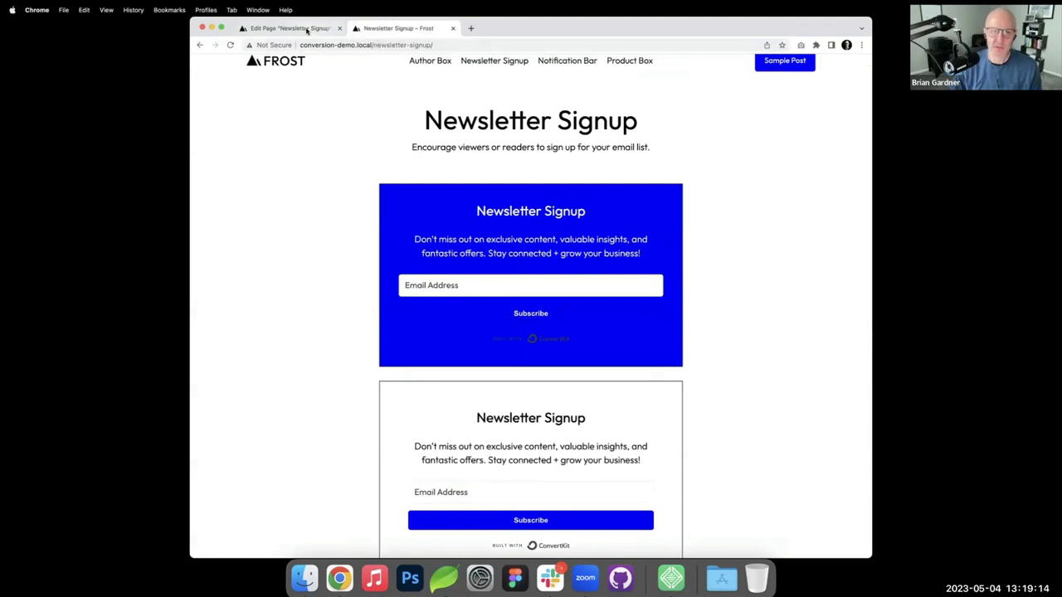
- Set the signup group's background to the dark blue Secondary theme color and update the page
click(302, 28)
click(783, 258)
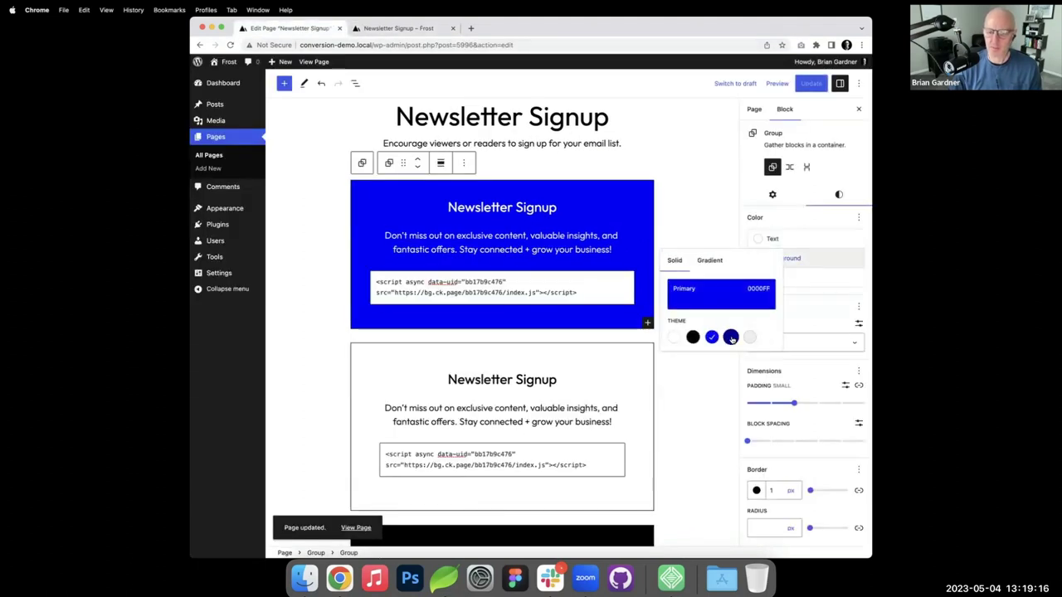
click(730, 337)
click(809, 85)
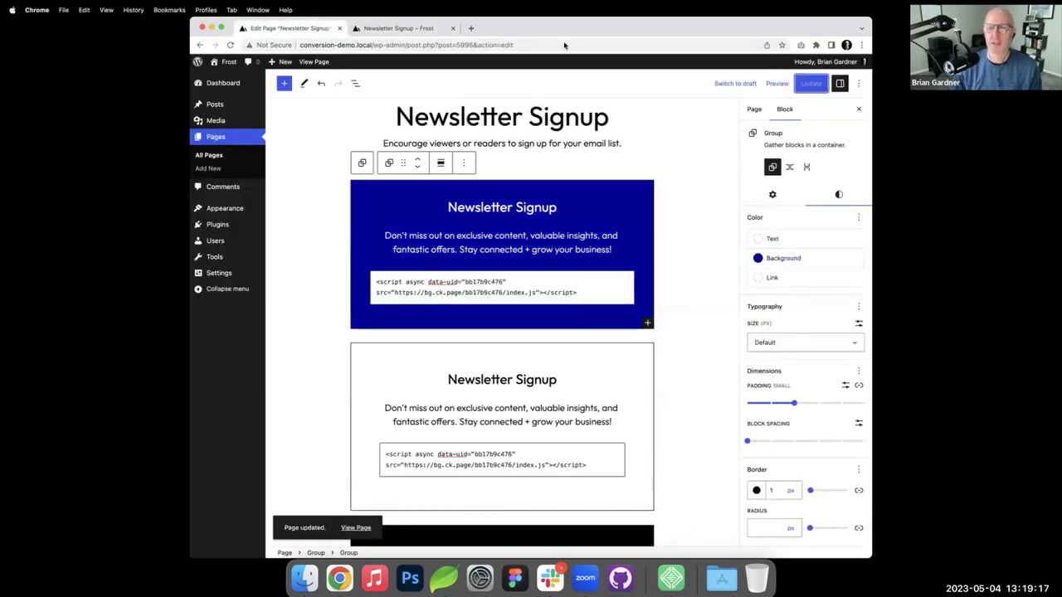
- Reload the published page, examine the dark blue signup box beside the other versions, and return to the editor
click(419, 28)
key(super+r)
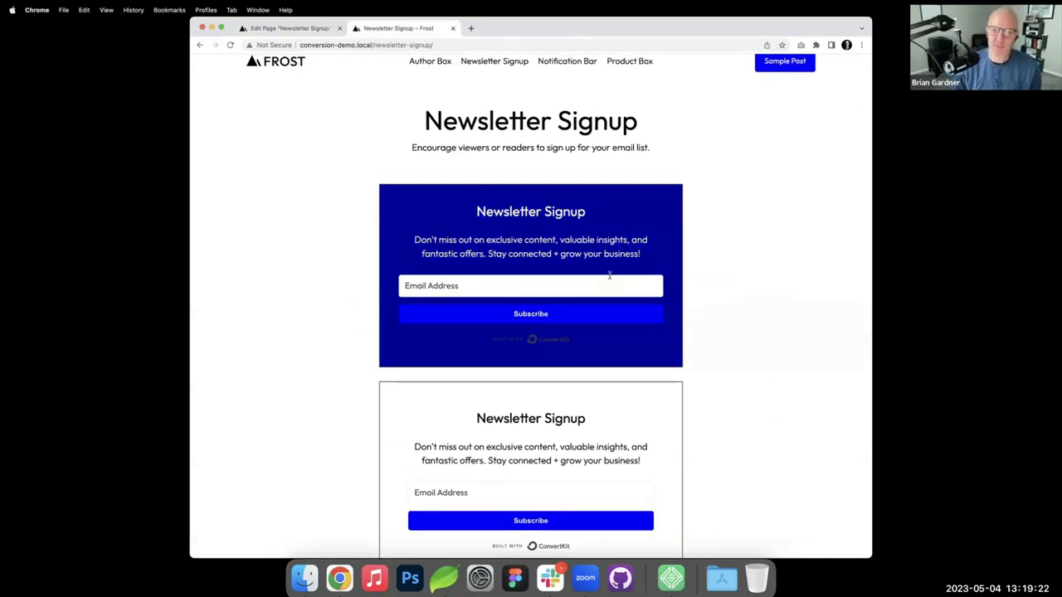
scroll(605, 269, down, 2)
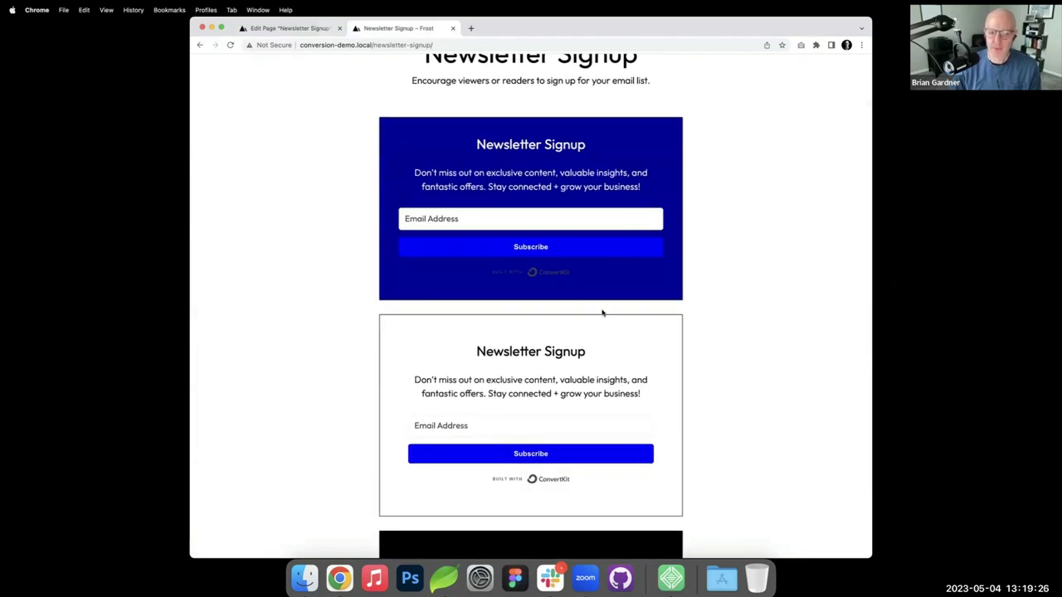
scroll(481, 184, up, 2)
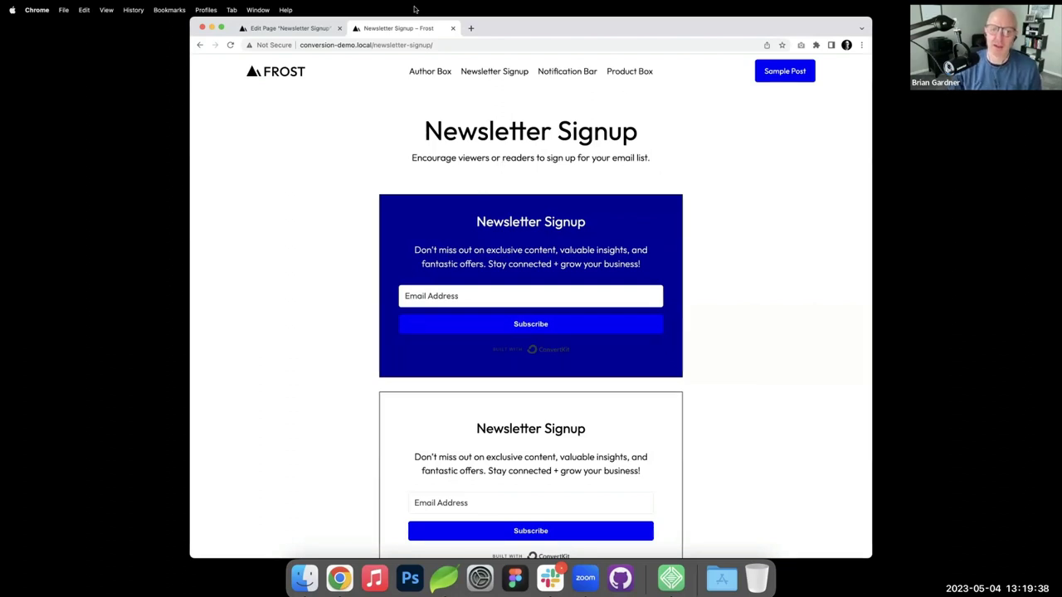
click(310, 30)
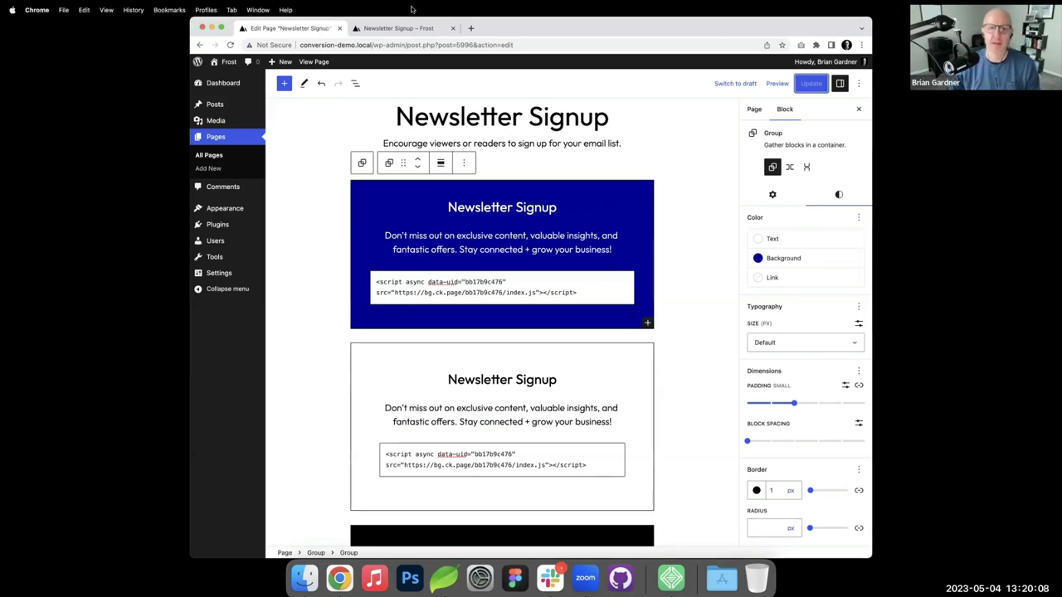
- Examine the dark blue signup box against the white and black versions on the published page and return to the editor
click(387, 28)
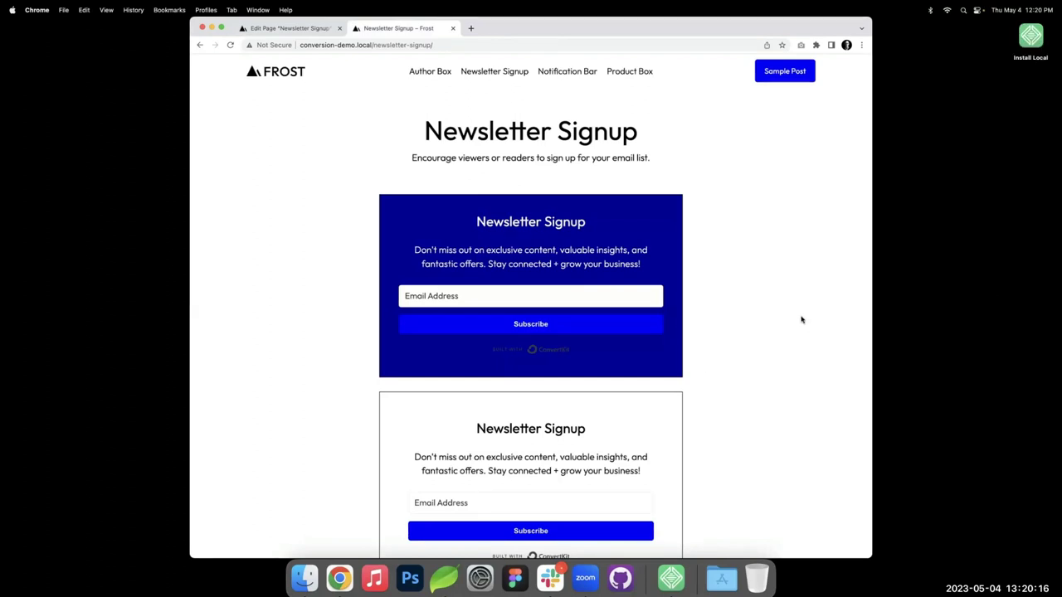
scroll(741, 268, down, 3)
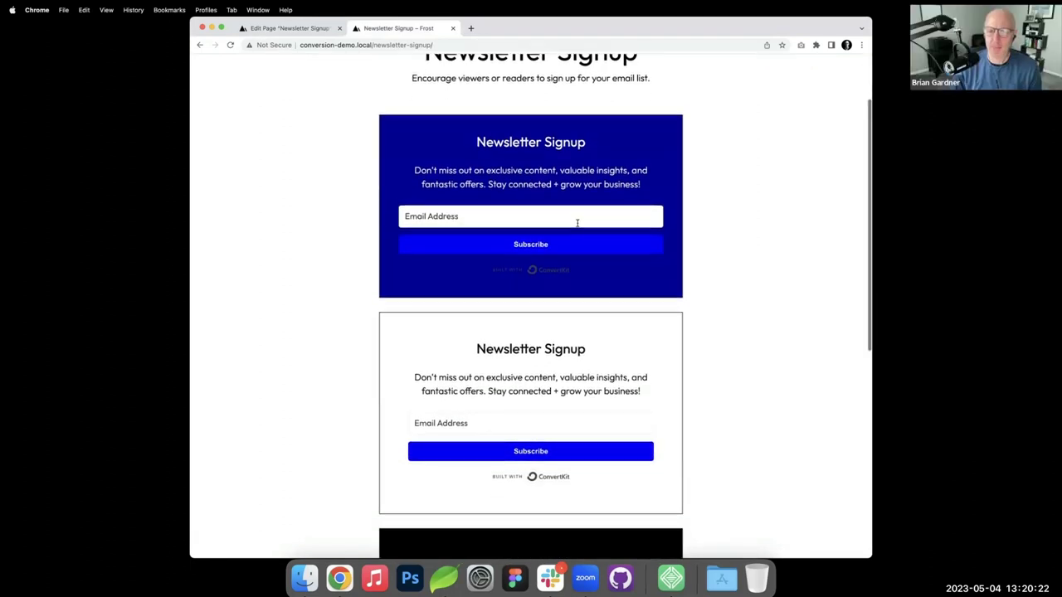
scroll(577, 222, down, 2)
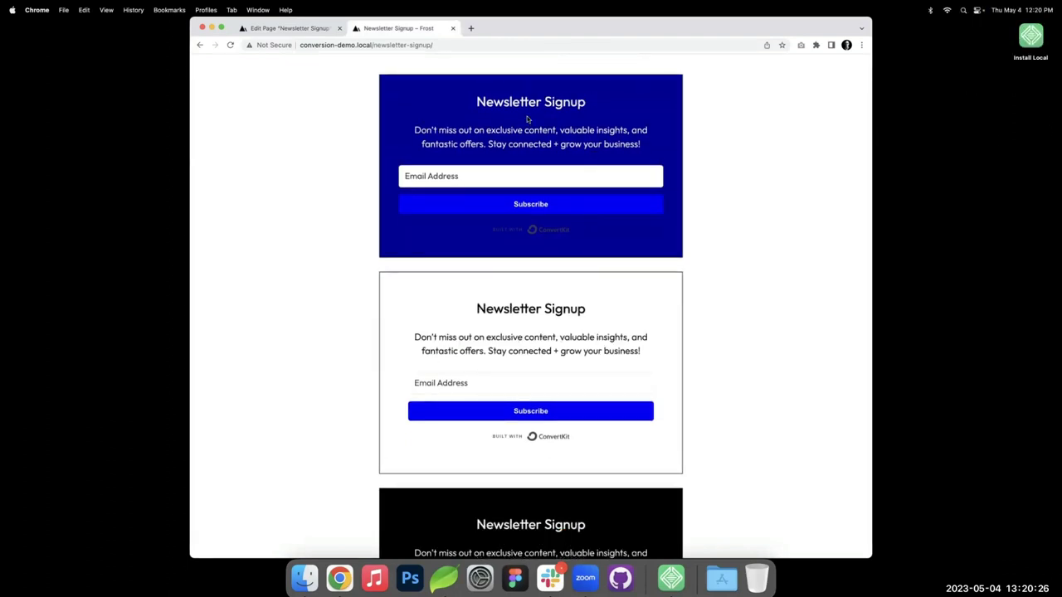
scroll(527, 119, up, 3)
click(300, 32)
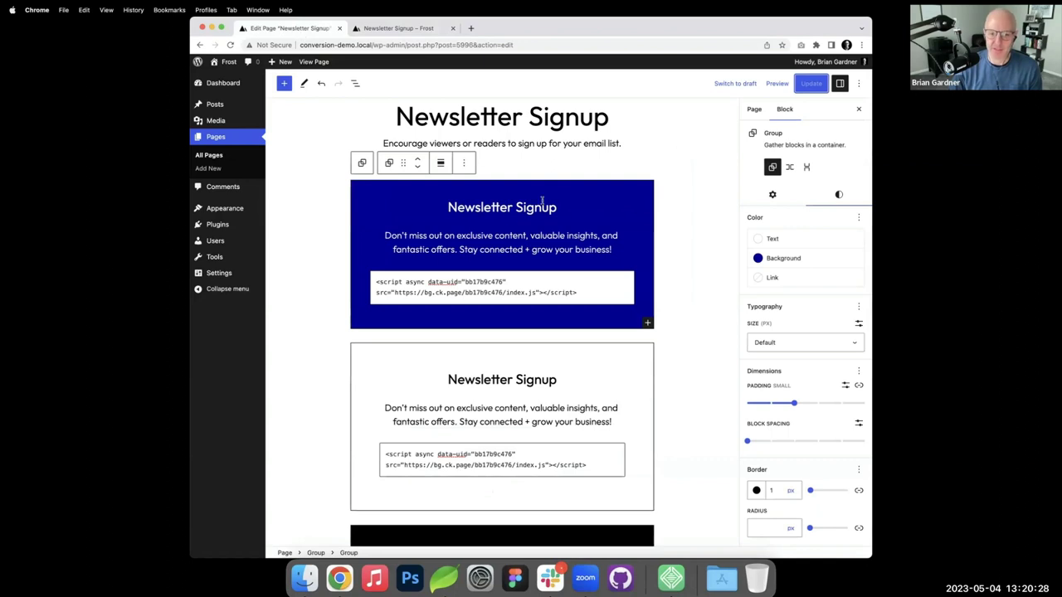
- Try Medium and xSmall padding on the dark blue signup group and set its padding to xLarge on all sides
mouse_move(793, 404)
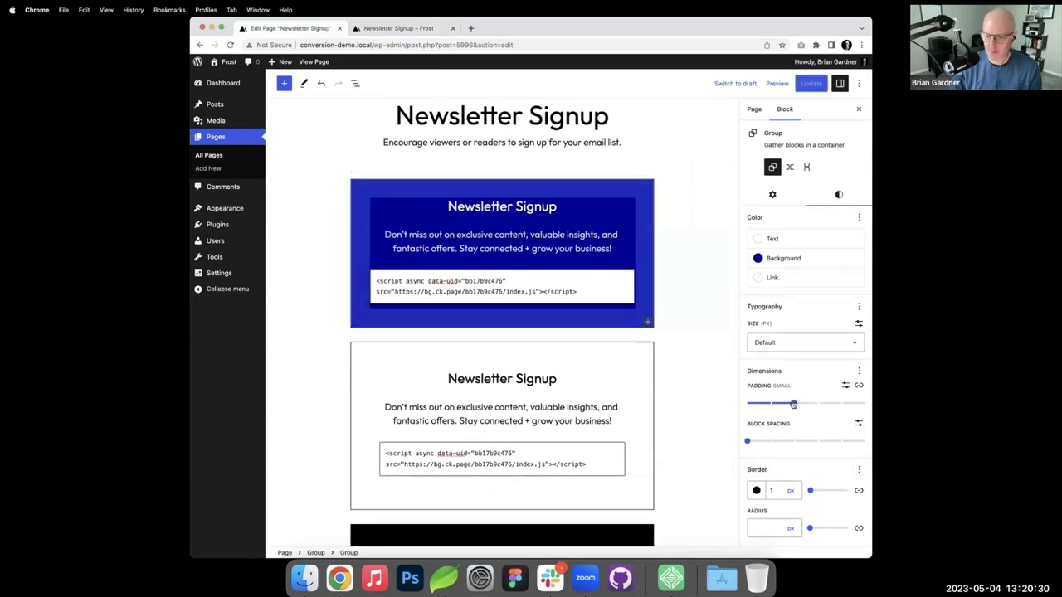
drag(793, 404, 818, 405)
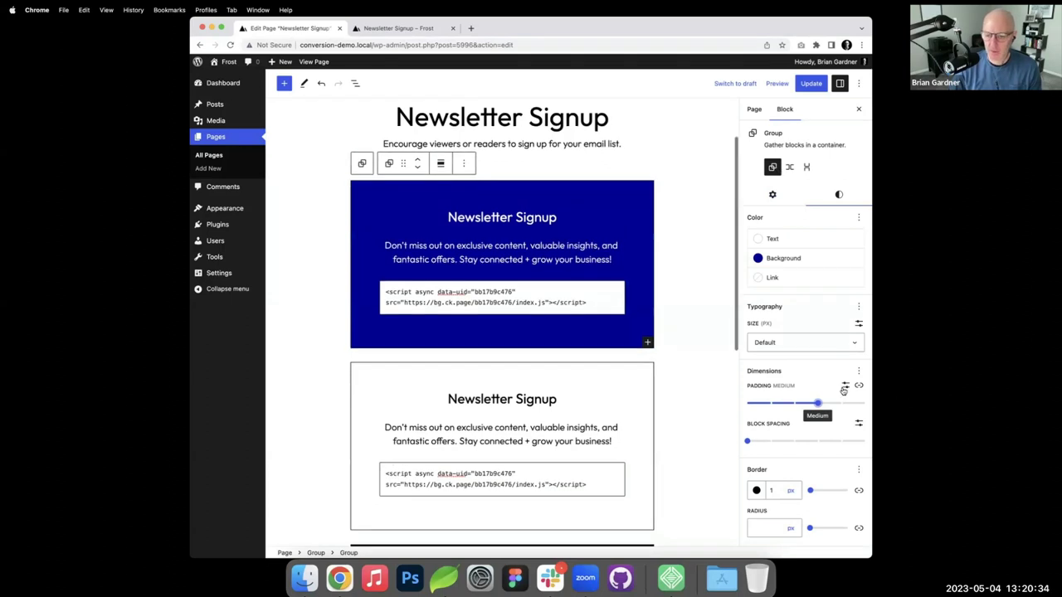
mouse_move(821, 405)
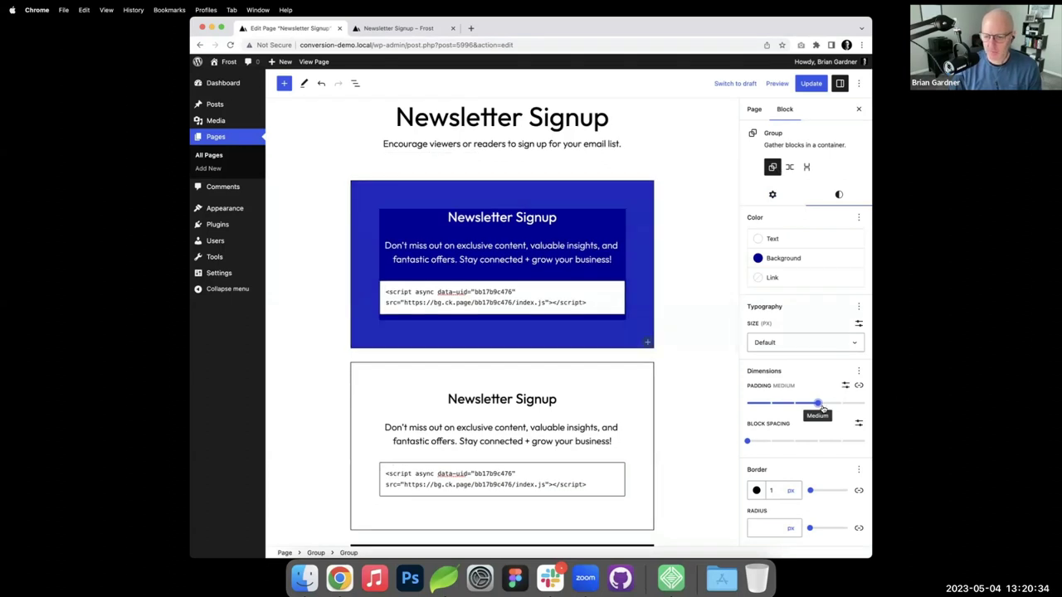
click(770, 404)
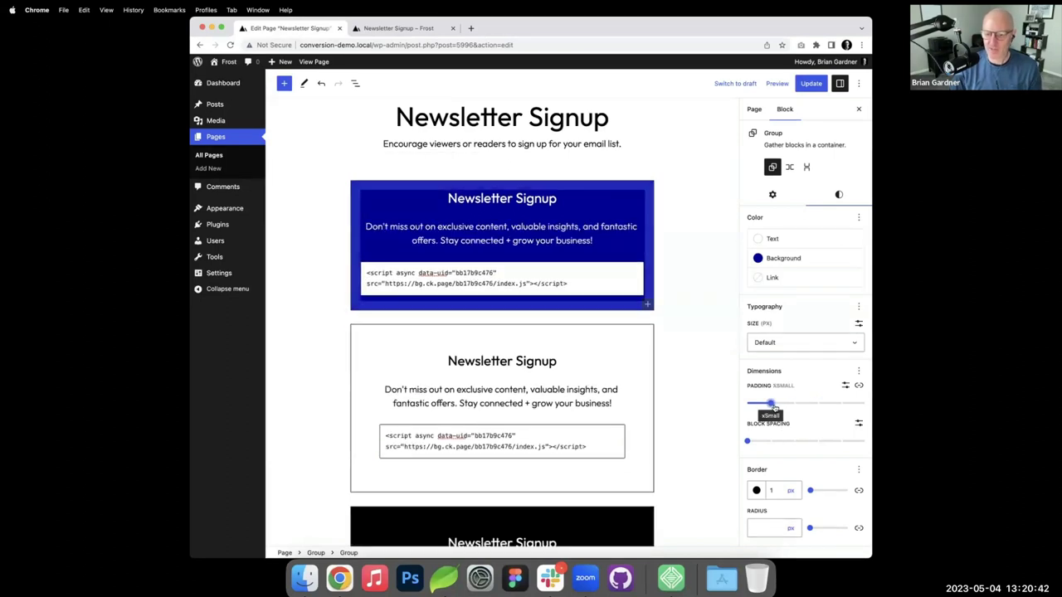
drag(770, 404, 863, 407)
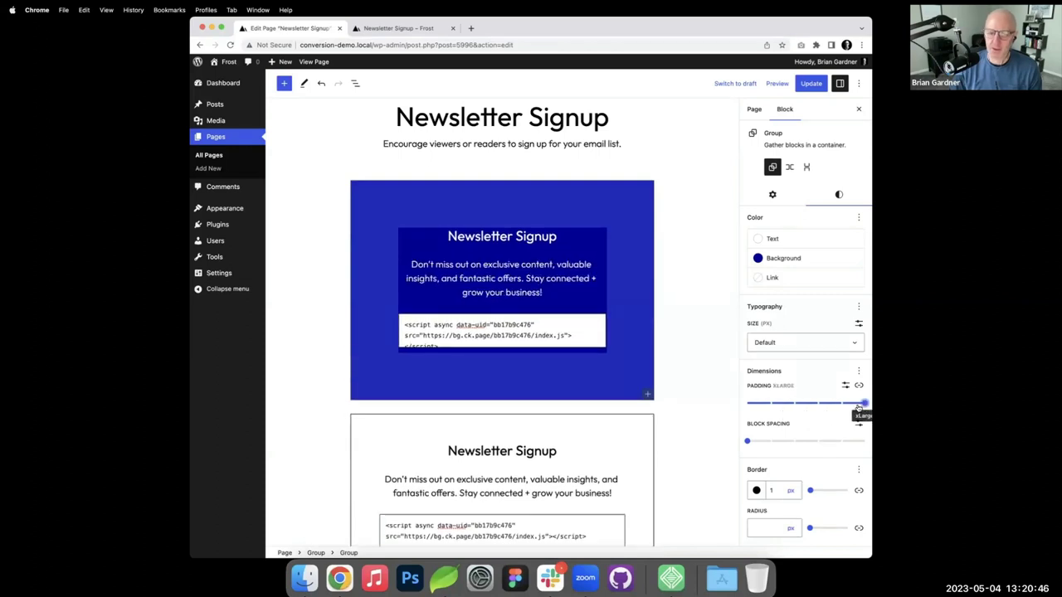
- Update the page, reload the published version to check the signup box's padding, and return to the editor
click(809, 84)
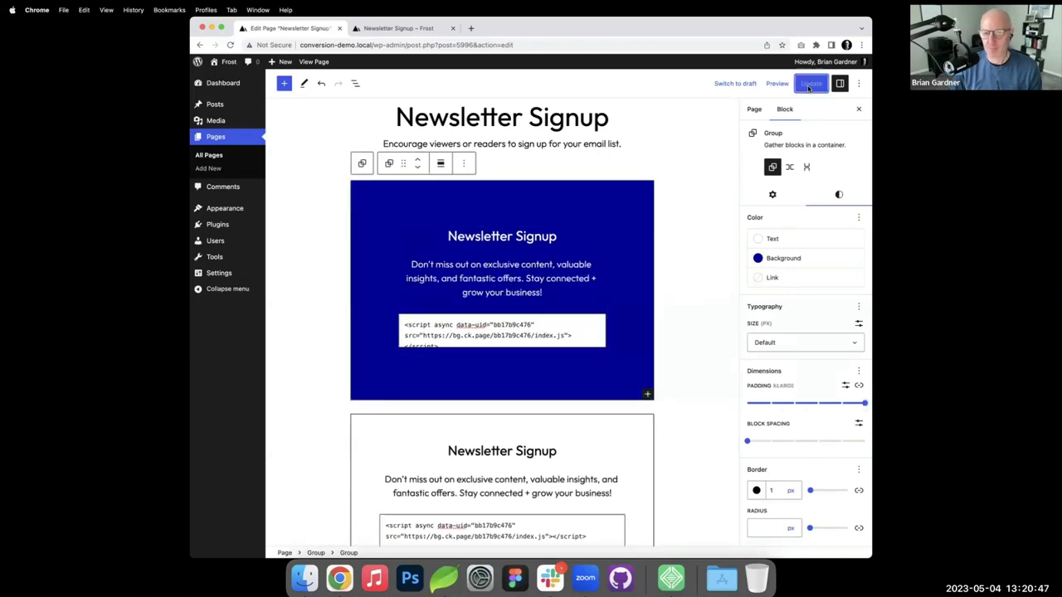
click(422, 29)
key(super+r)
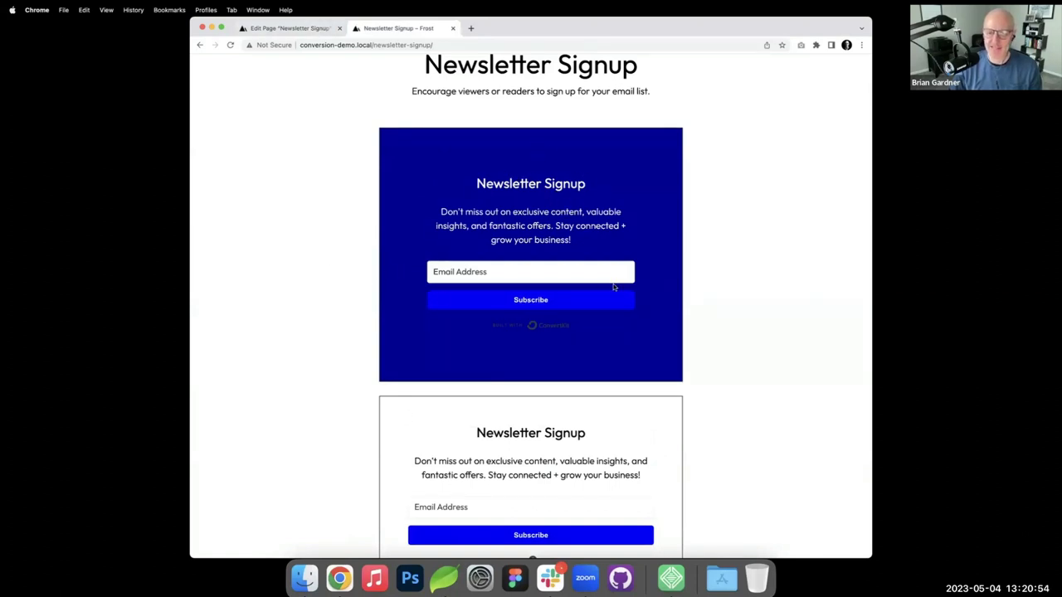
click(315, 28)
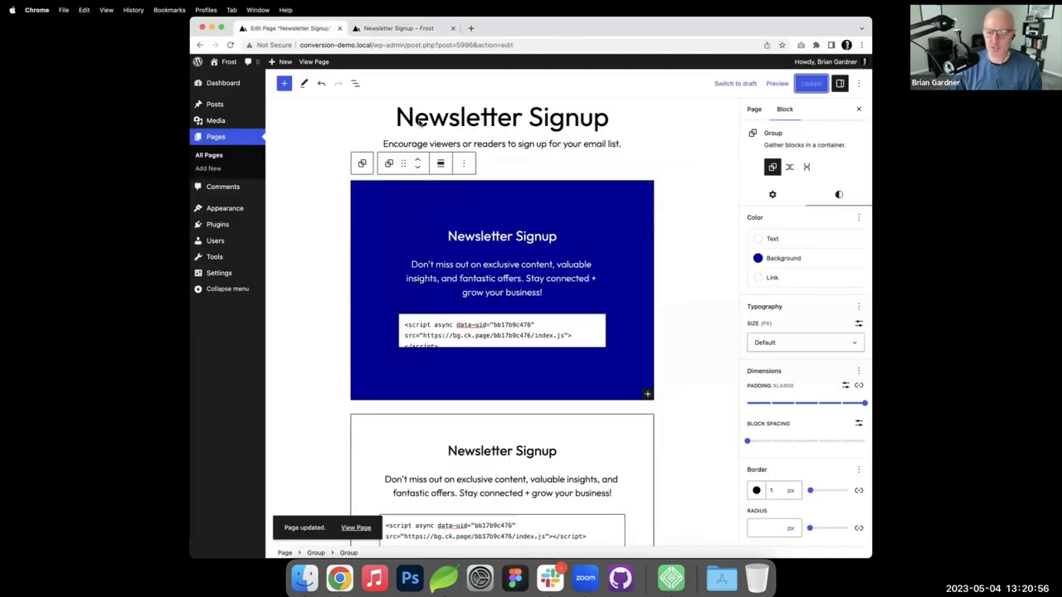
- Unlink the signup group's padding sides, try Small for the top and bottom padding, and link the sides again
click(858, 387)
scroll(858, 387, down, 2)
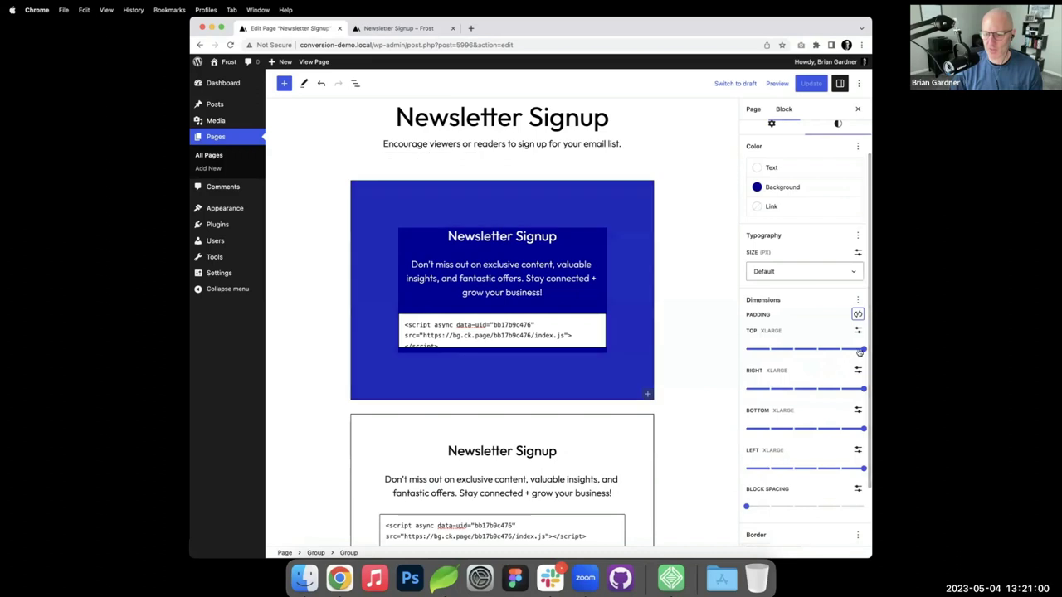
drag(864, 349, 792, 350)
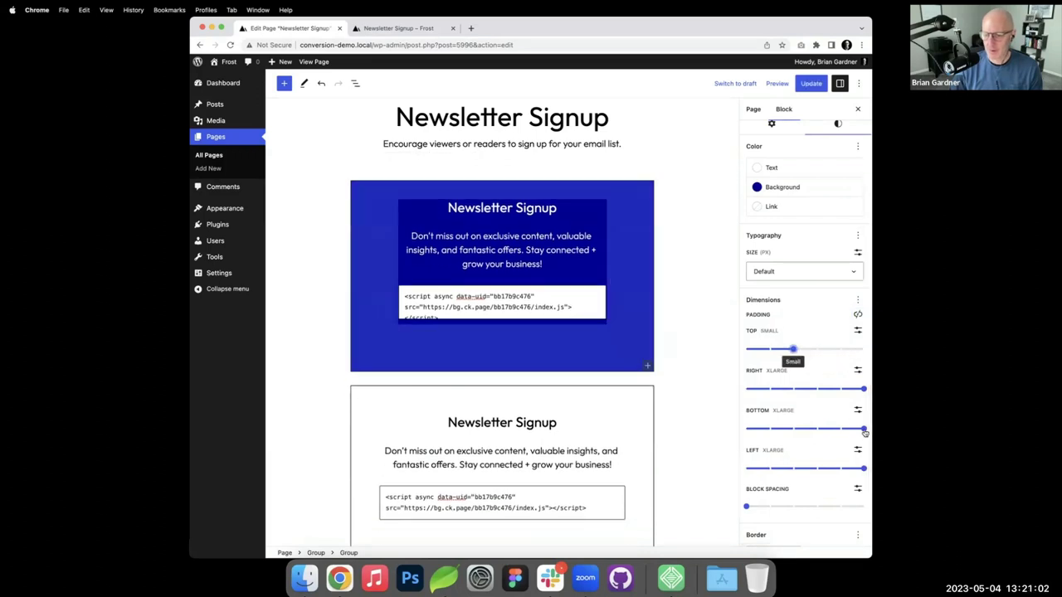
drag(864, 428, 792, 430)
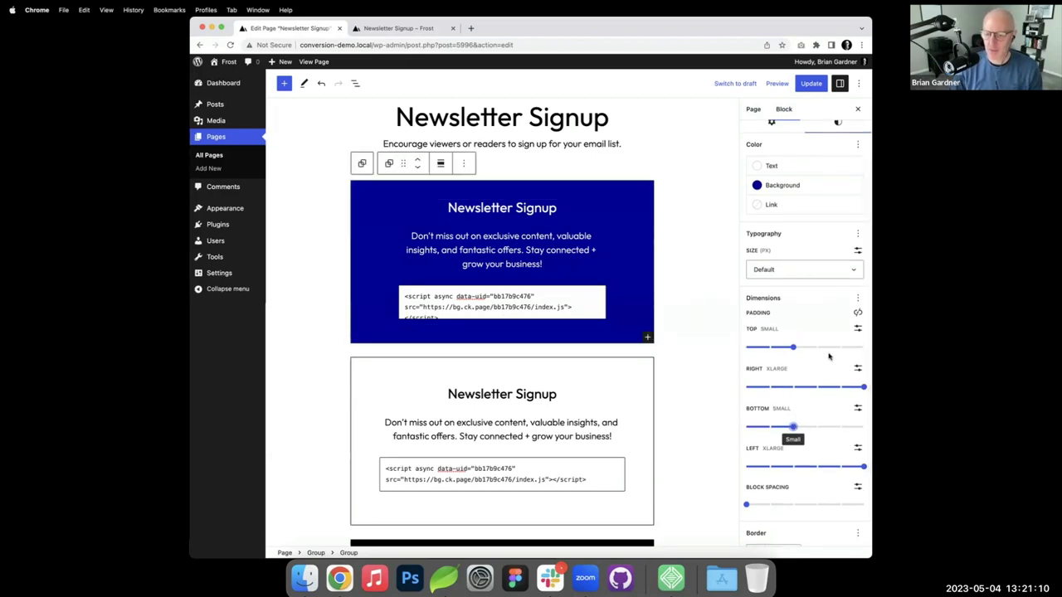
click(857, 329)
click(858, 312)
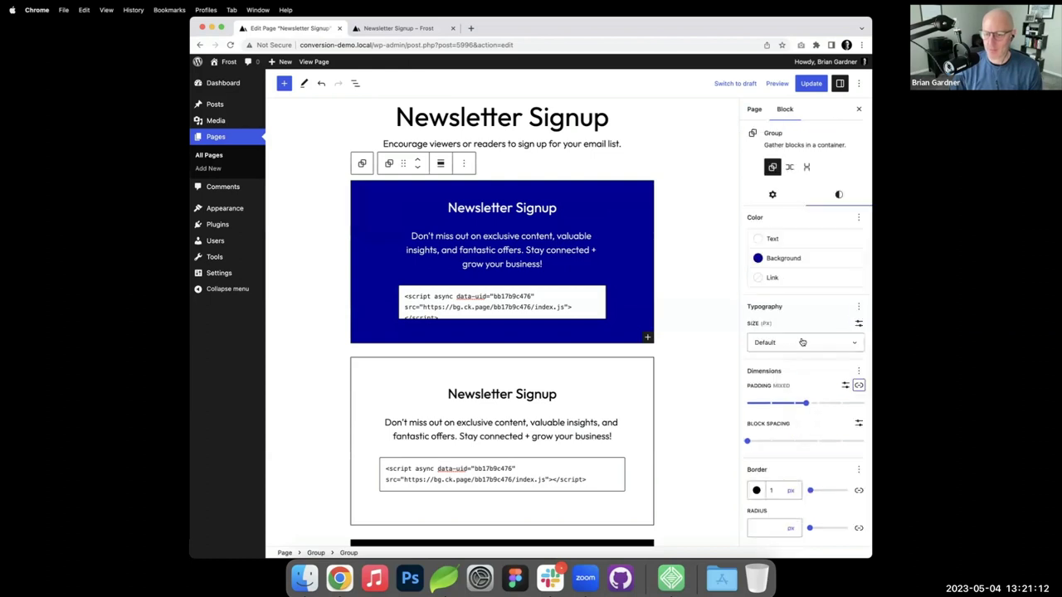
- Set the signup group's linked padding back to xLarge on all sides and update the page
click(806, 403)
drag(819, 405, 864, 404)
click(812, 84)
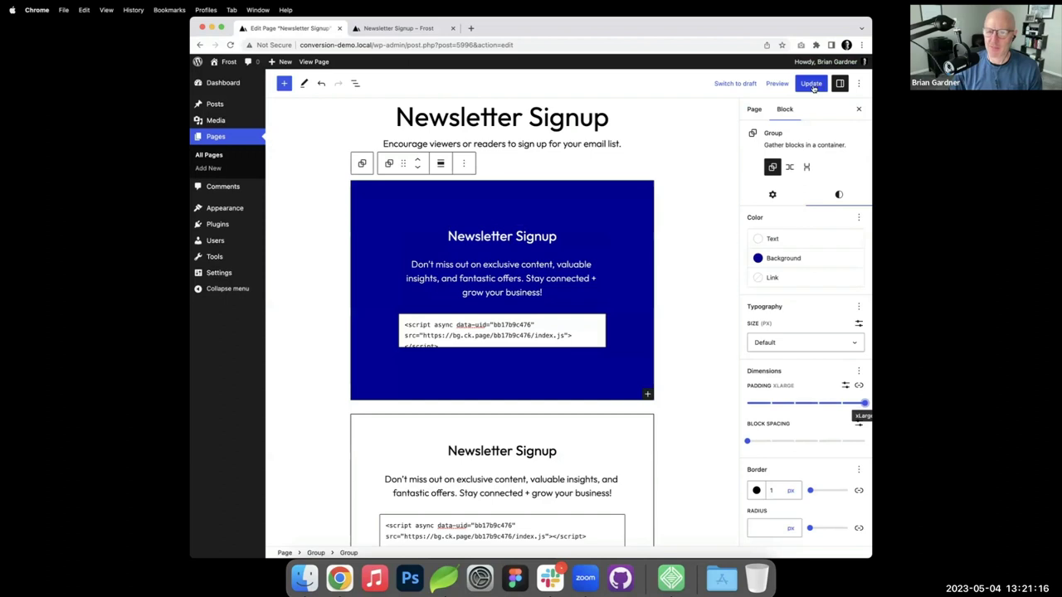
- Duplicate the published page's tab and inspect the dark blue signup group's x-large padding variable and its definition
click(397, 28)
right_click(397, 29)
click(415, 89)
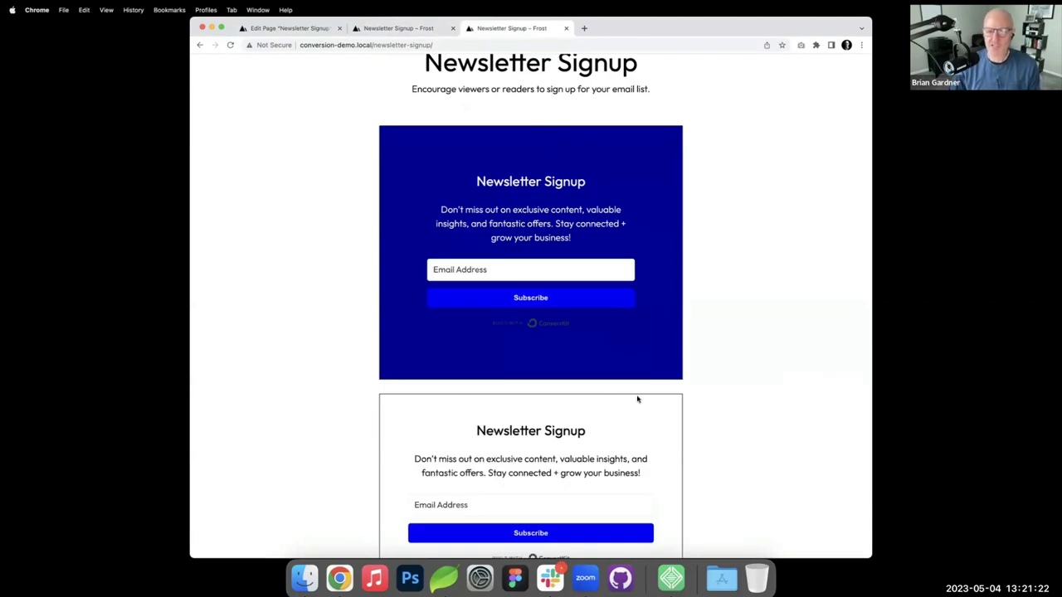
right_click(547, 149)
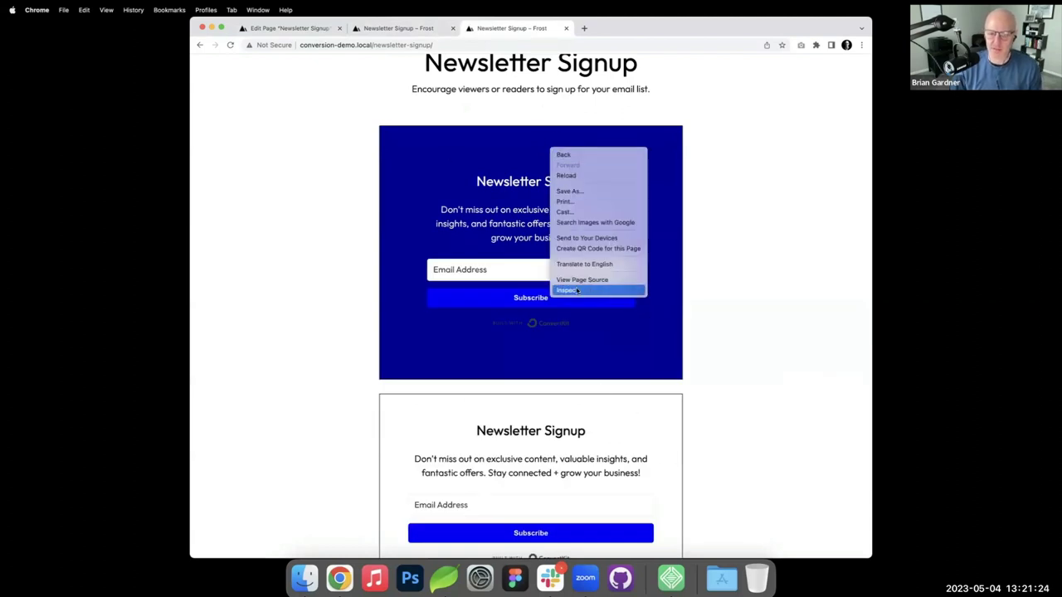
click(586, 291)
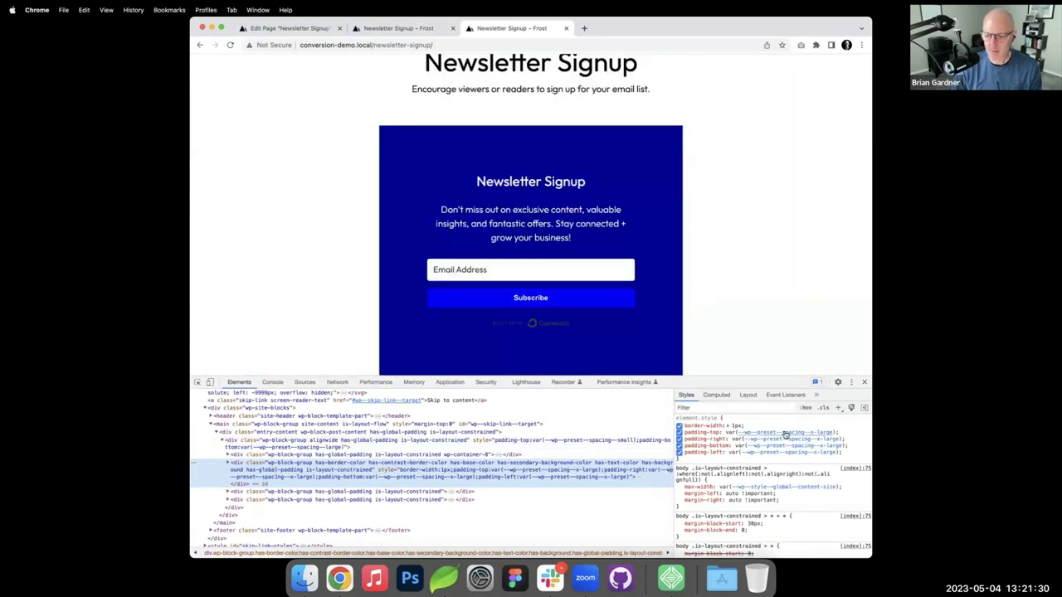
mouse_move(797, 433)
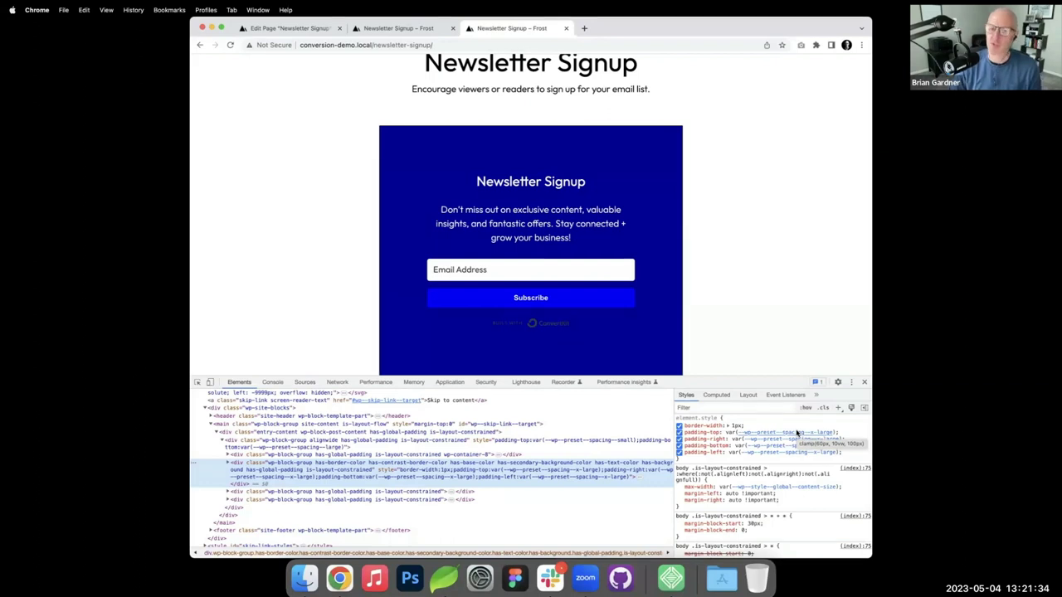
click(797, 433)
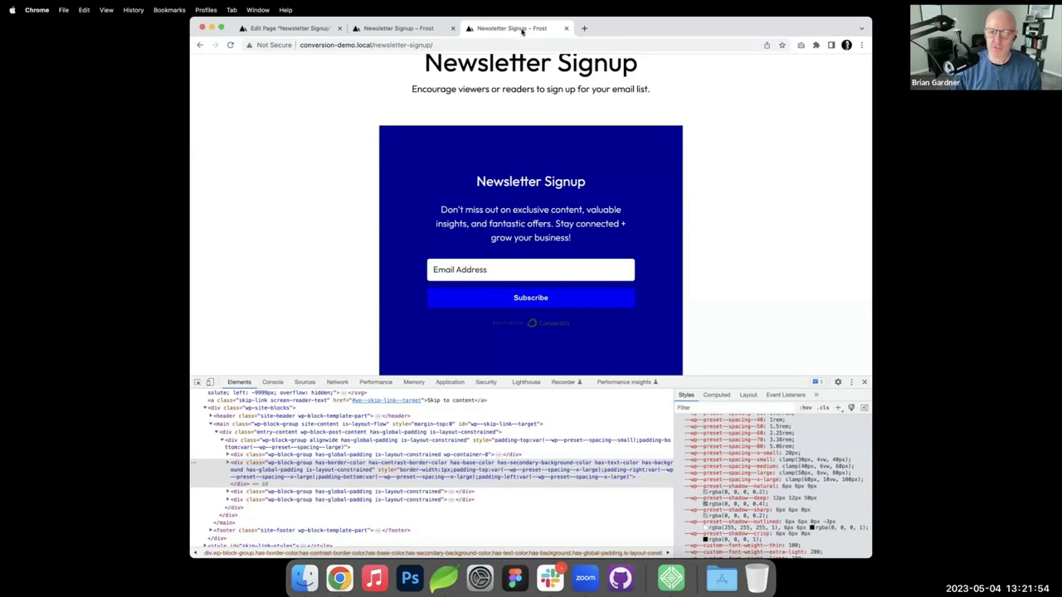
- Move the duplicate tab into its own window without the inspector, narrow it to examine the signup boxes at mobile width, and close it
drag(521, 31, 522, 68)
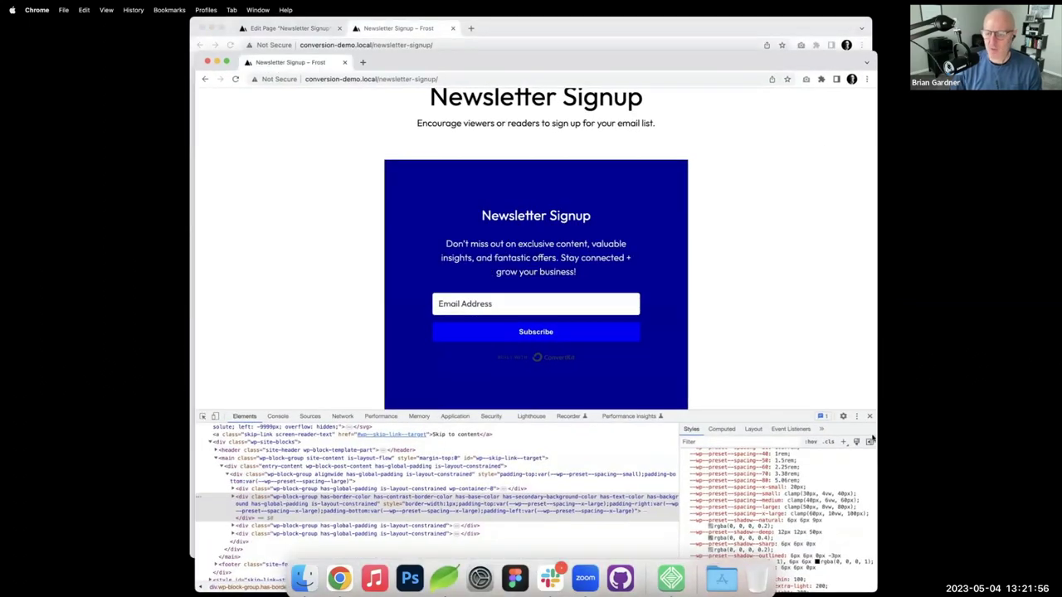
click(869, 416)
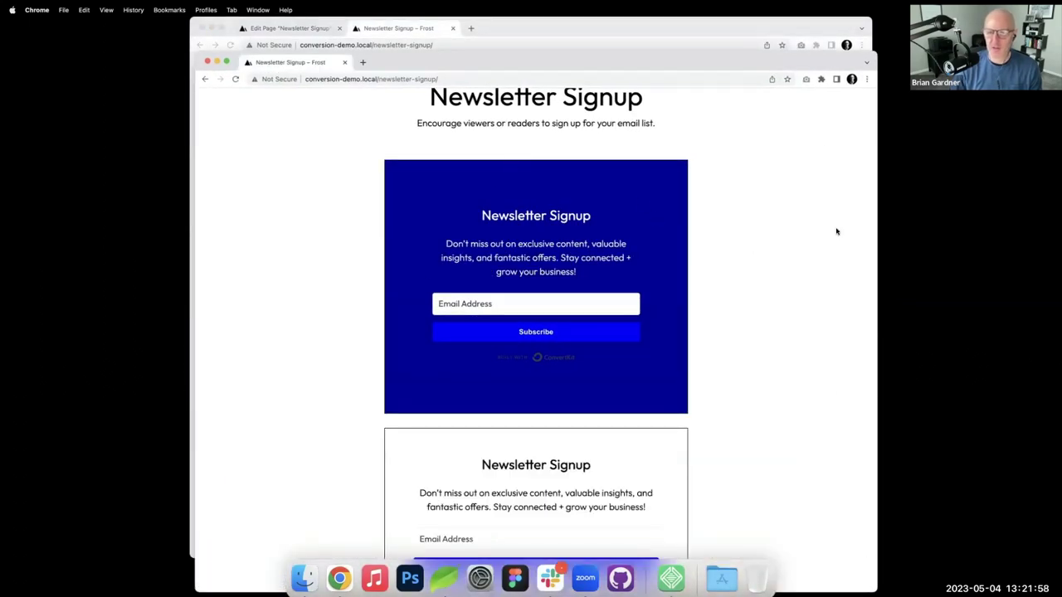
drag(867, 220, 470, 235)
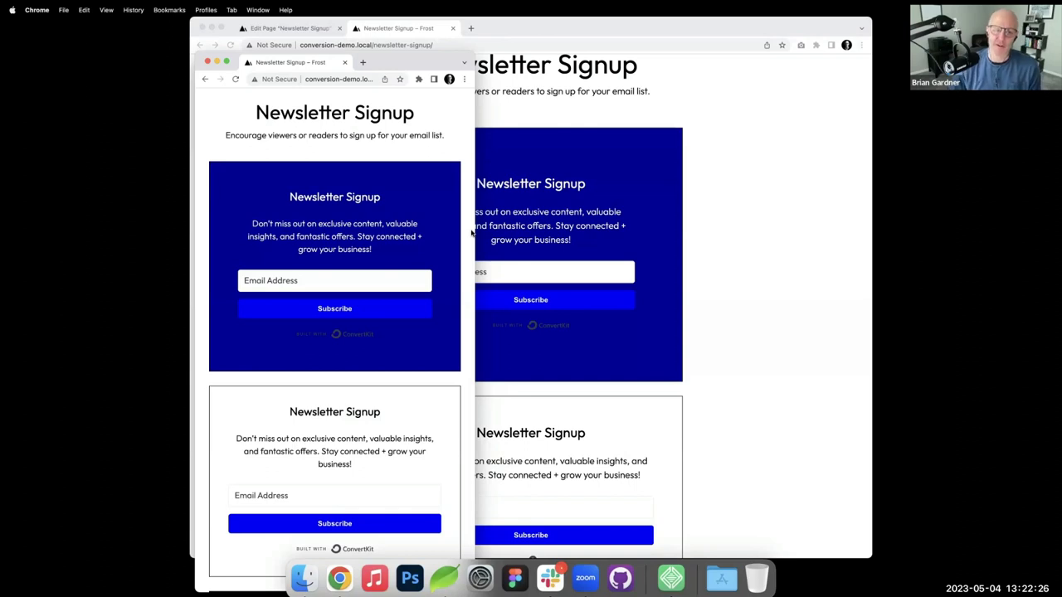
scroll(486, 249, up, 1)
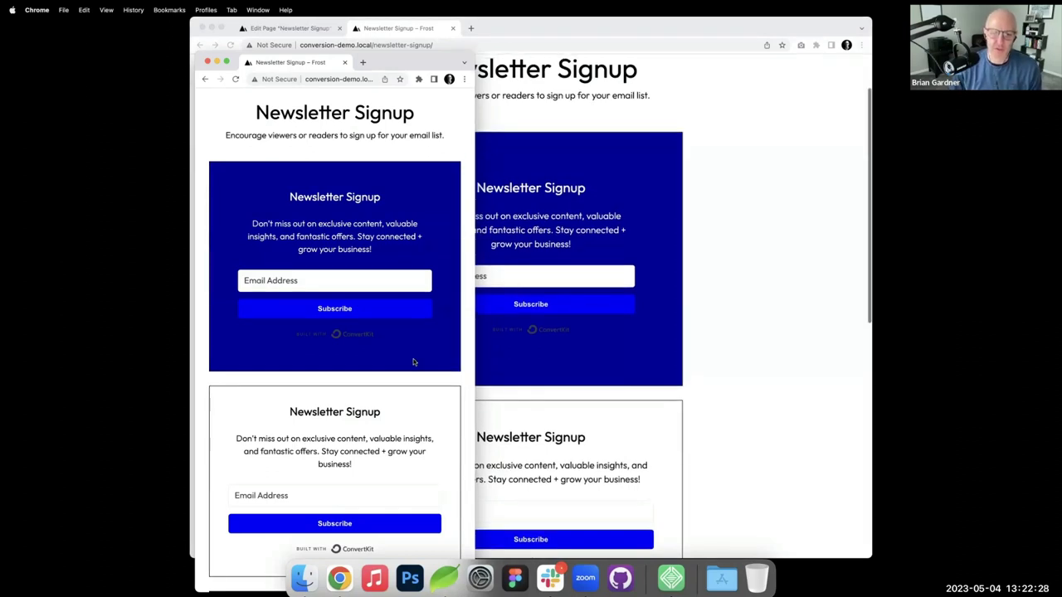
scroll(413, 361, down, 3)
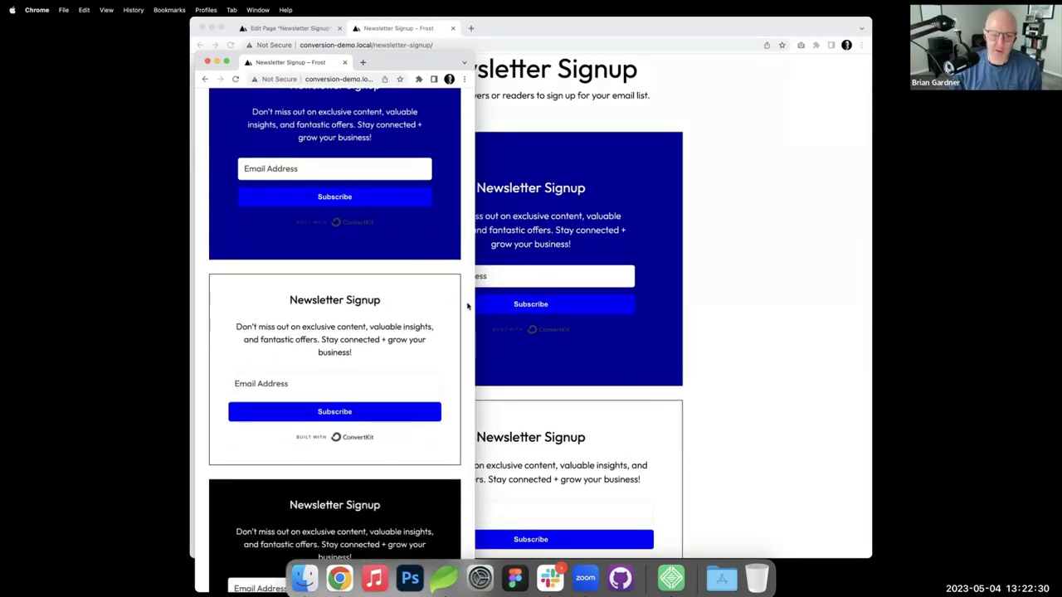
drag(475, 306, 861, 336)
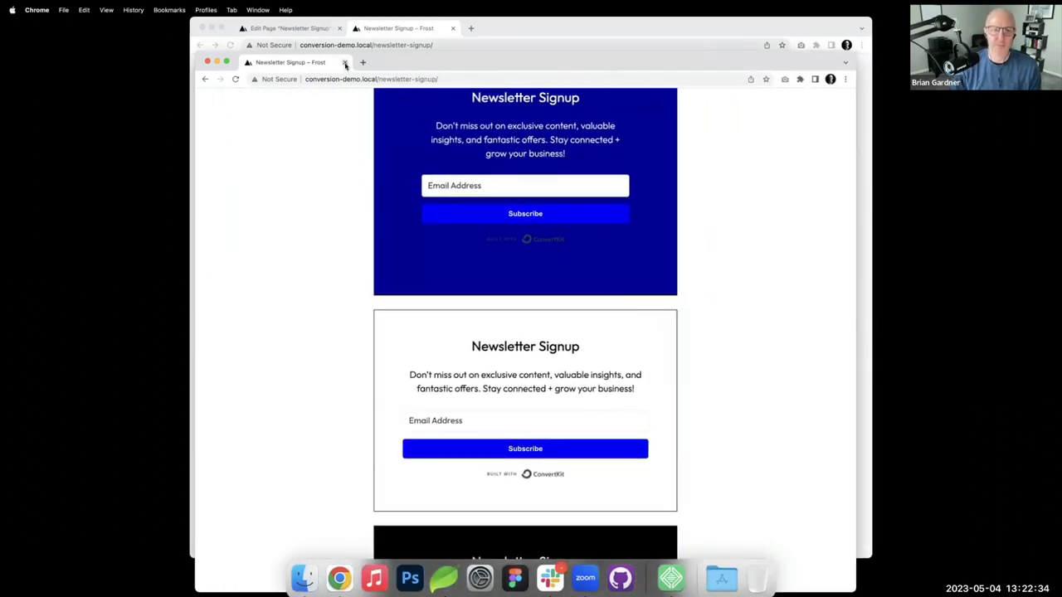
click(344, 63)
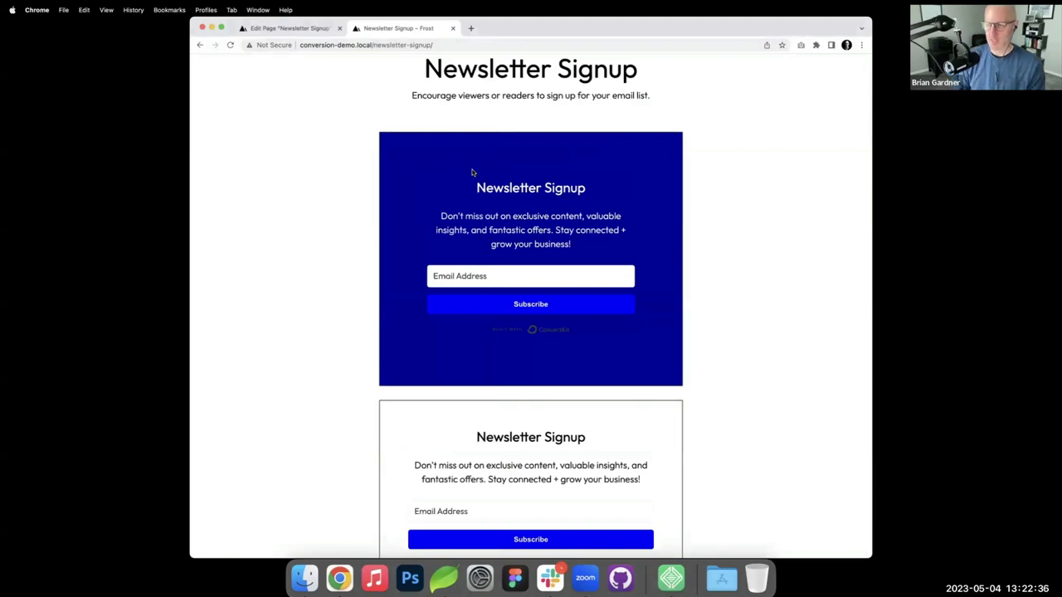
- View the published Notification Bar page and open that page for editing from the list of all pages
scroll(471, 172, up, 2)
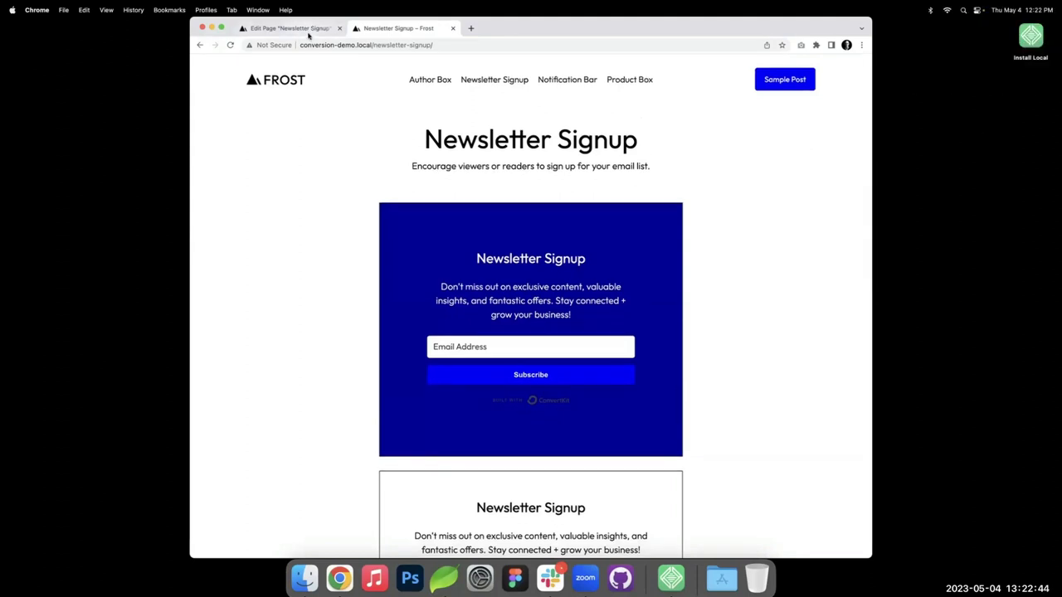
click(577, 86)
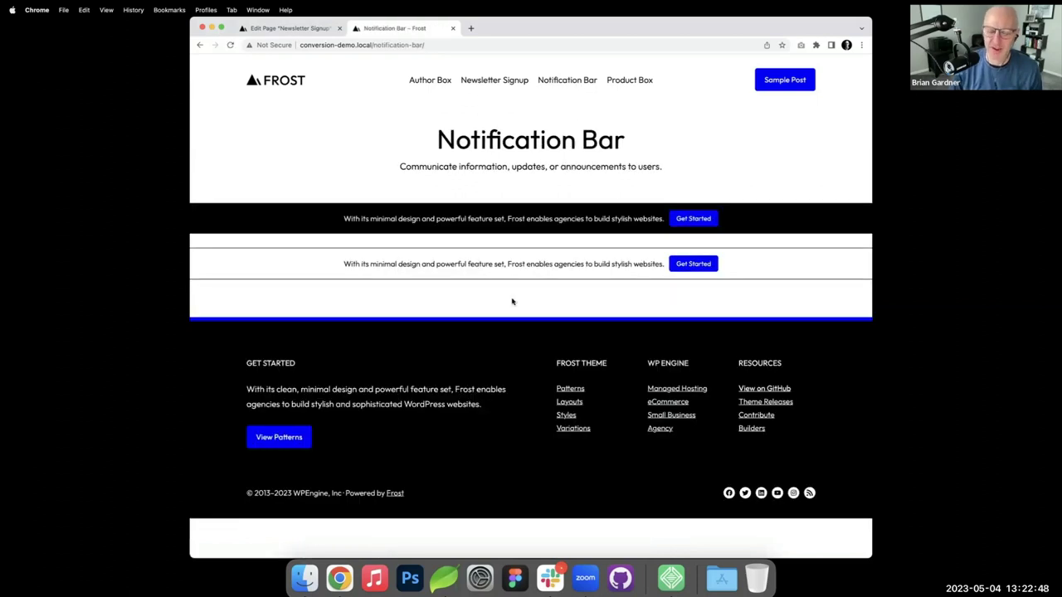
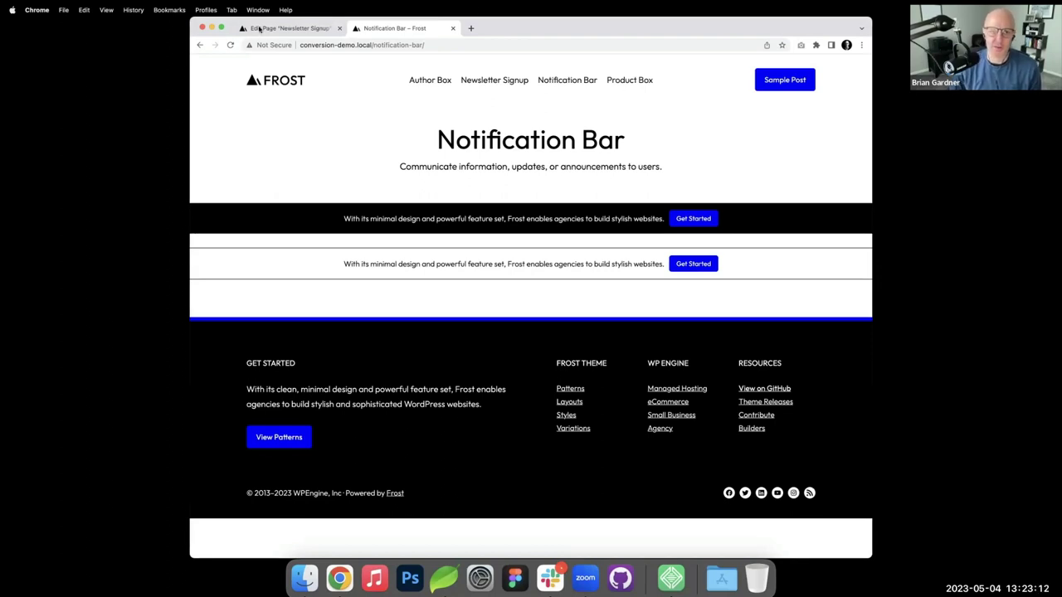
click(284, 29)
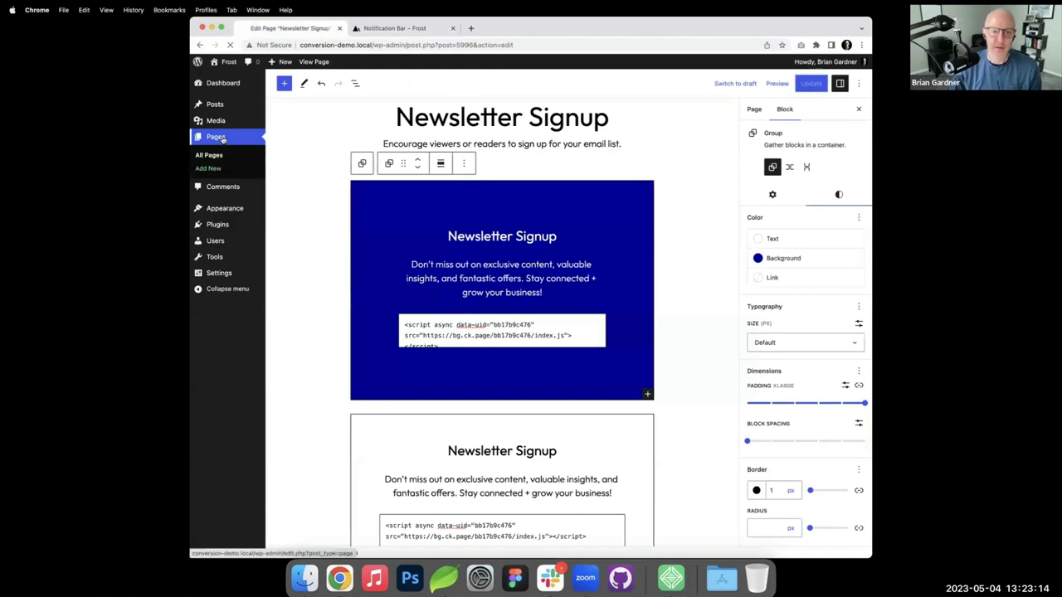
click(209, 155)
click(340, 215)
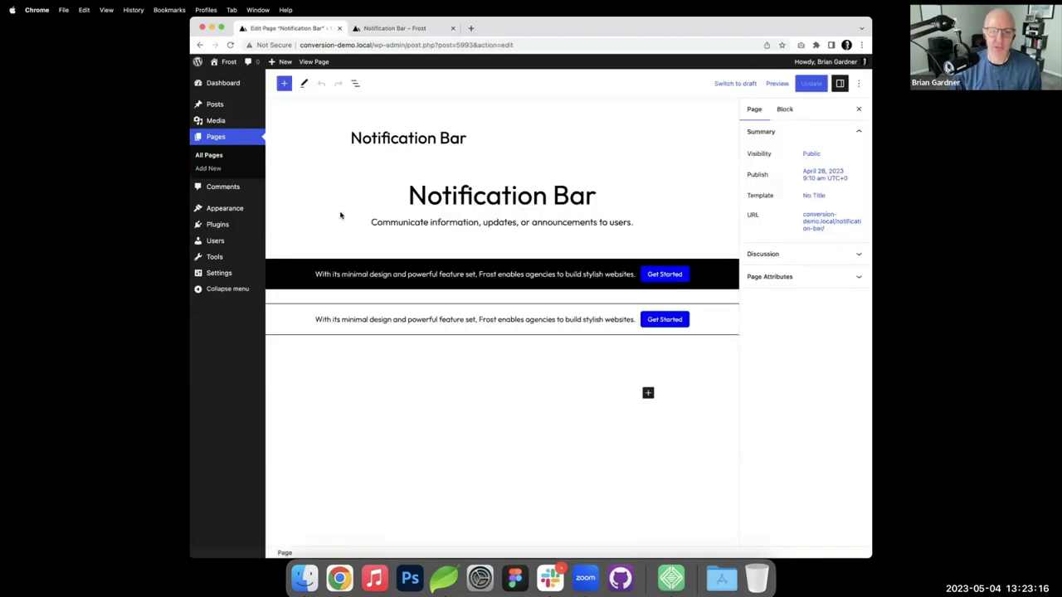
mouse_move(617, 293)
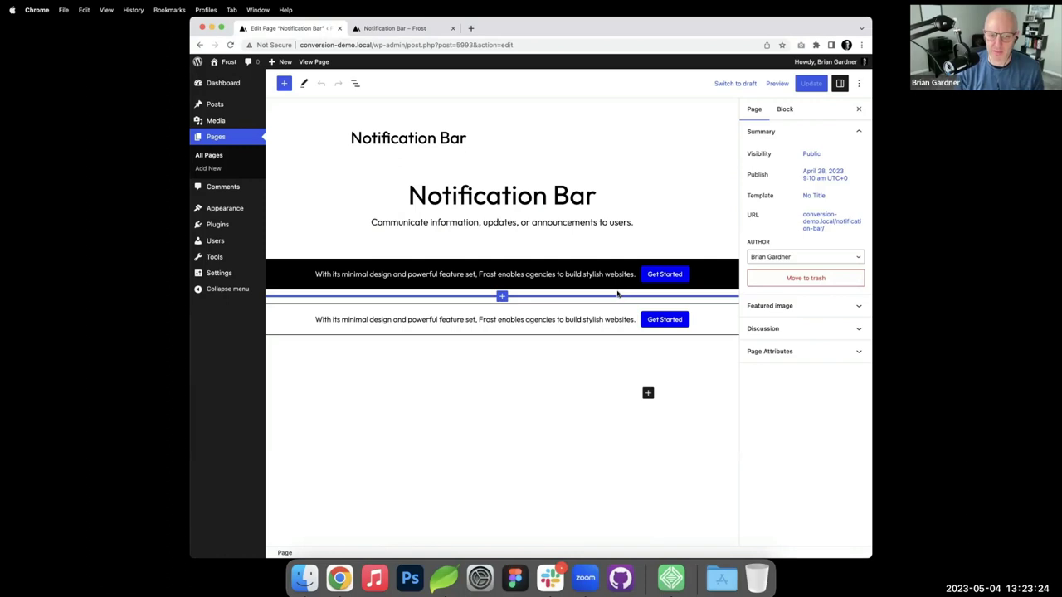
- Examine the nested block structure of the existing black notification bar group, down to its row's contents
mouse_move(502, 245)
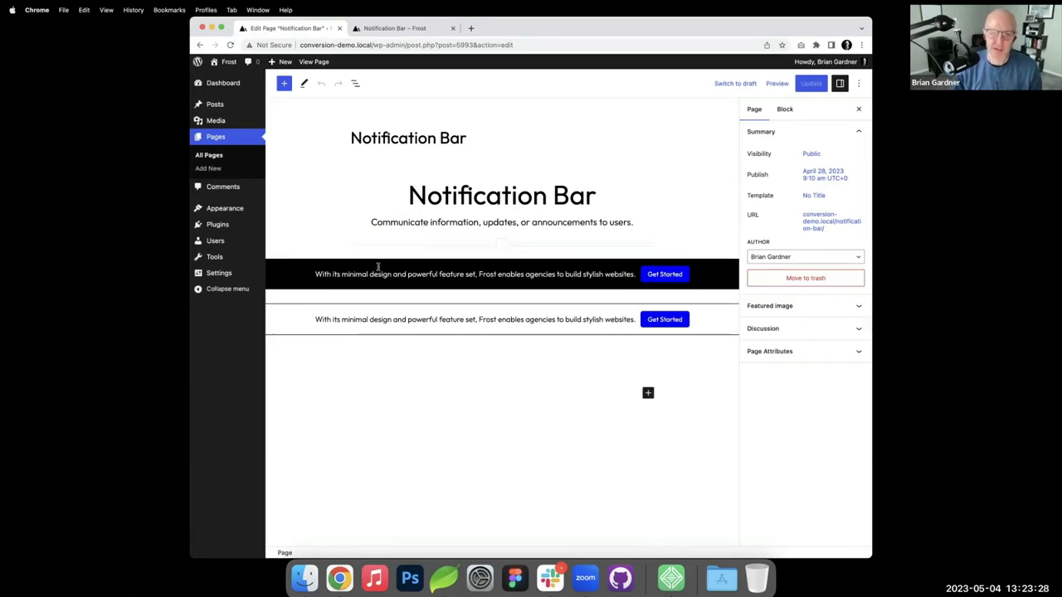
click(354, 83)
click(274, 133)
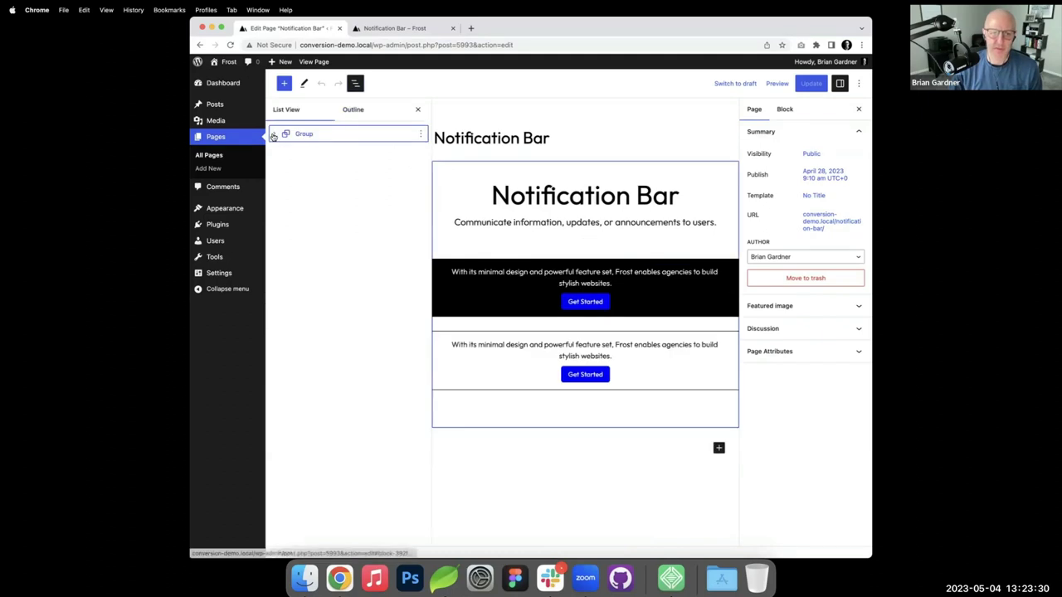
click(317, 168)
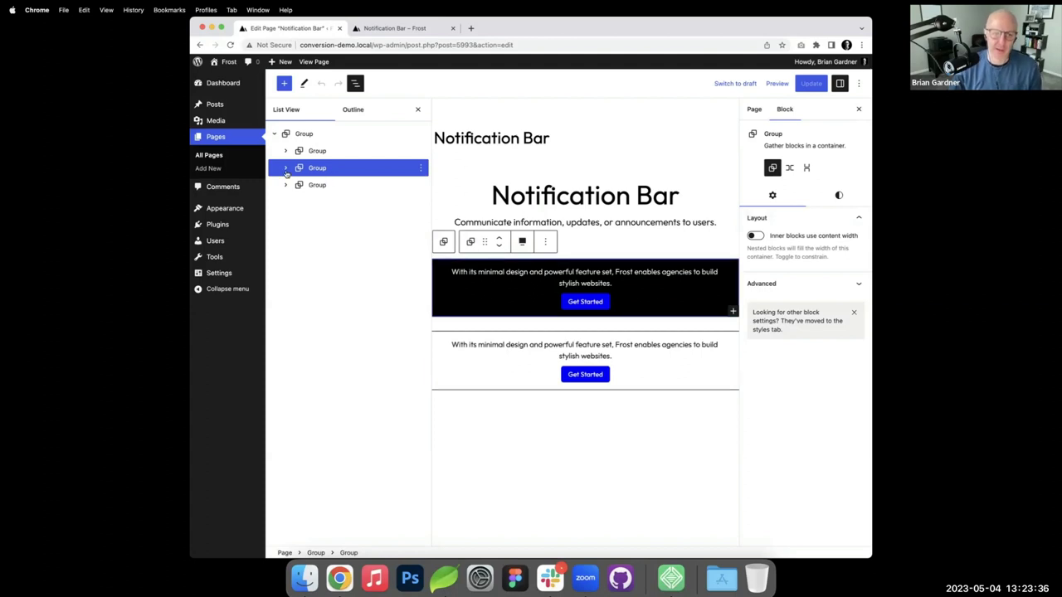
click(284, 168)
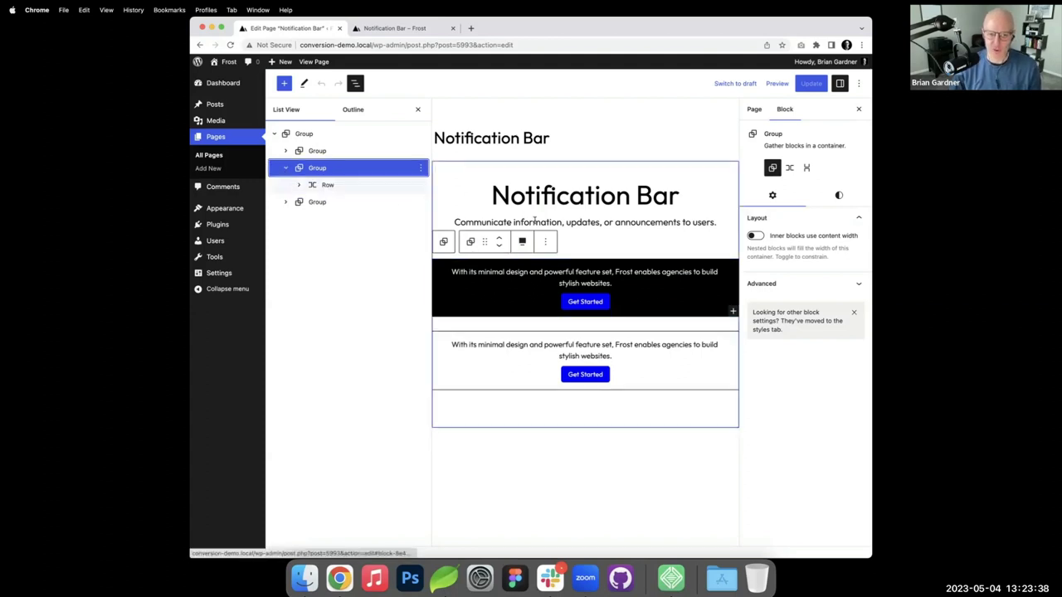
click(299, 187)
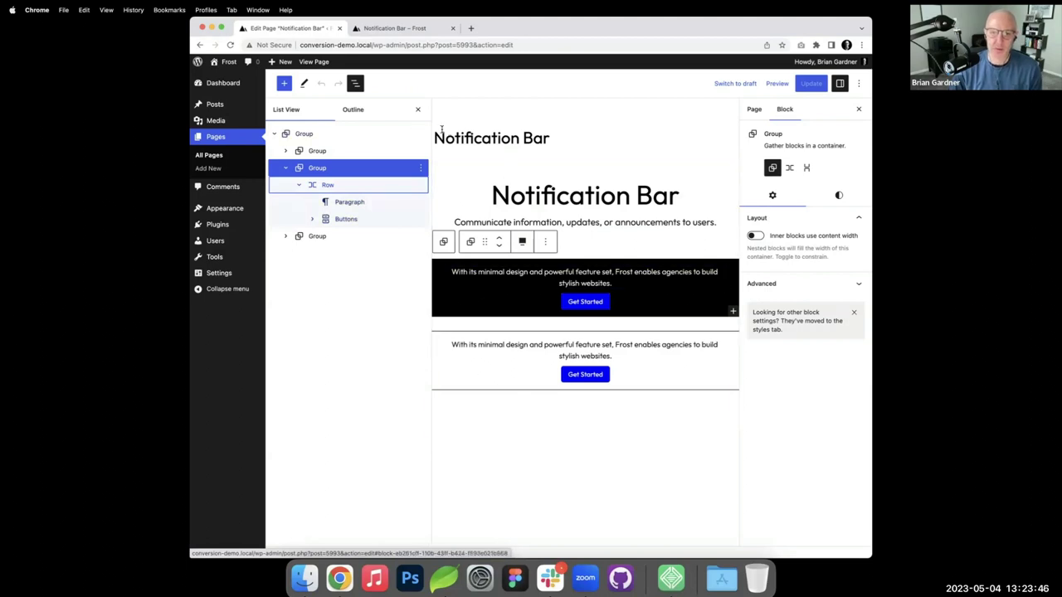
click(418, 109)
- Insert a single-container group between the intro text and the black notification bar, and add a Row block inside it
click(516, 249)
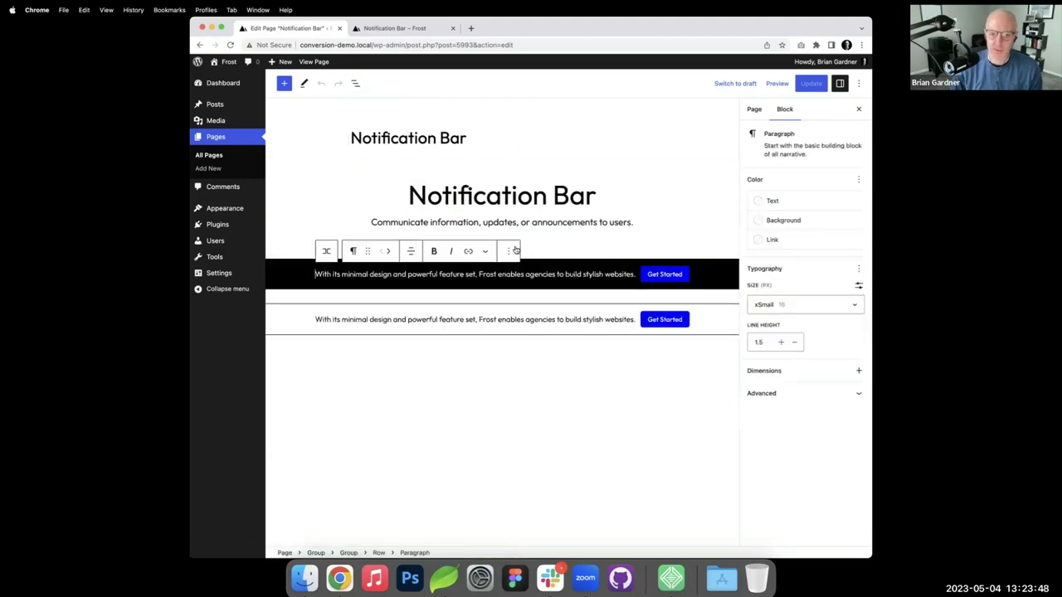
click(521, 243)
click(502, 244)
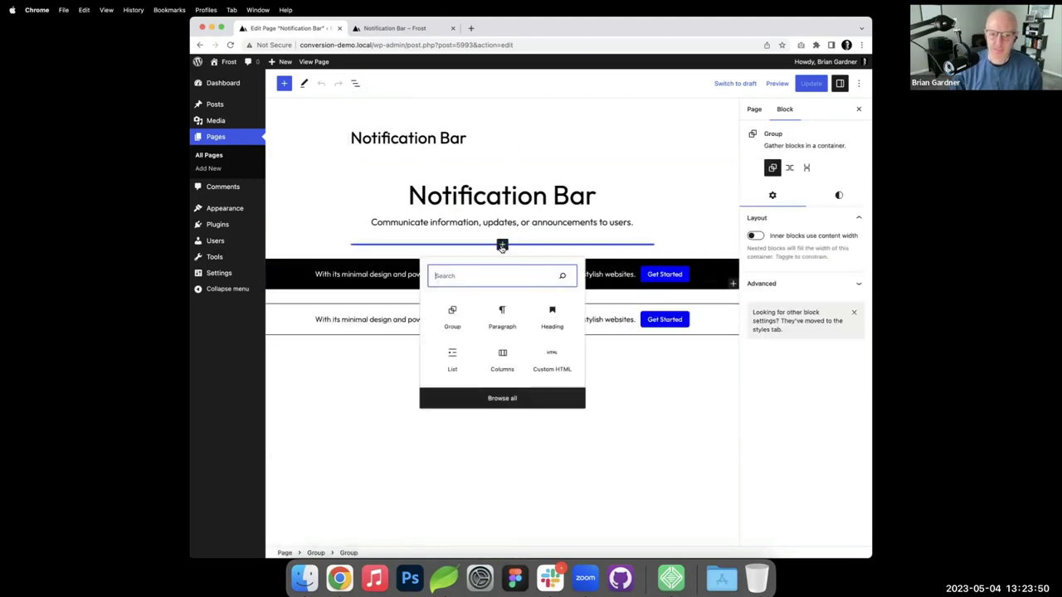
click(455, 317)
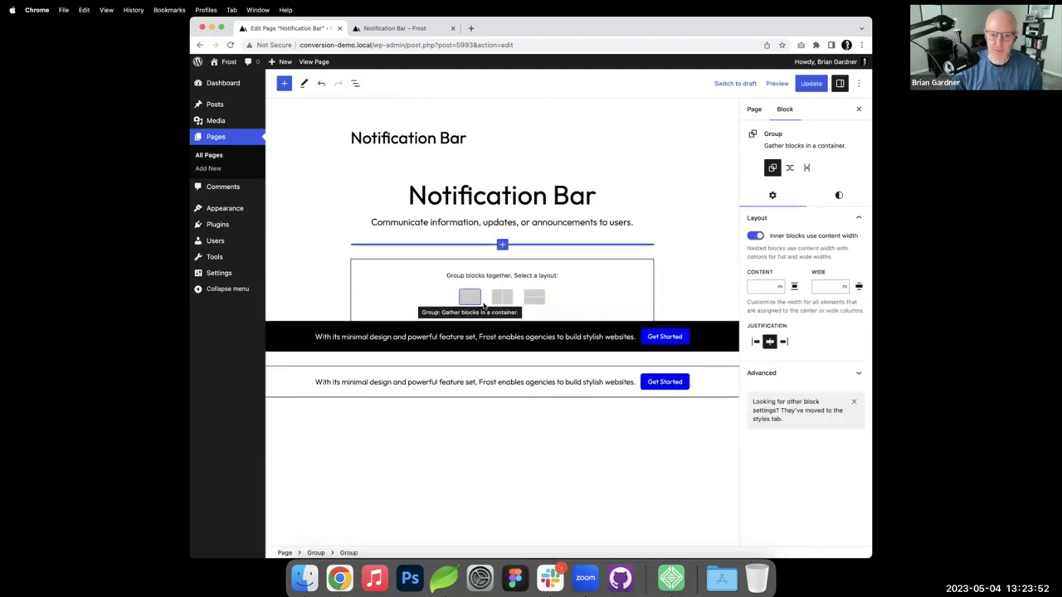
click(469, 296)
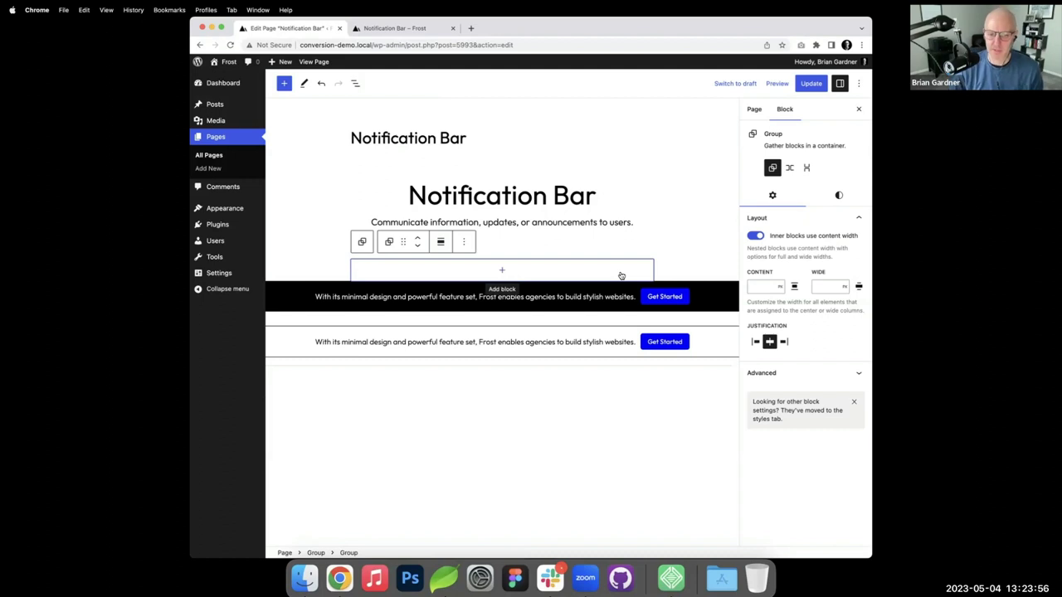
click(501, 270)
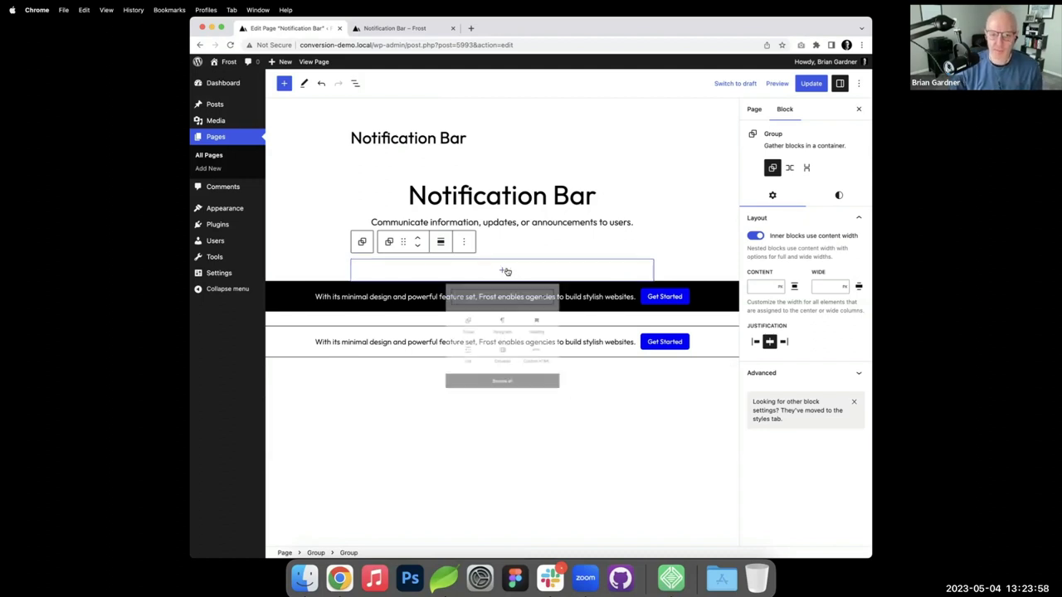
text(row)
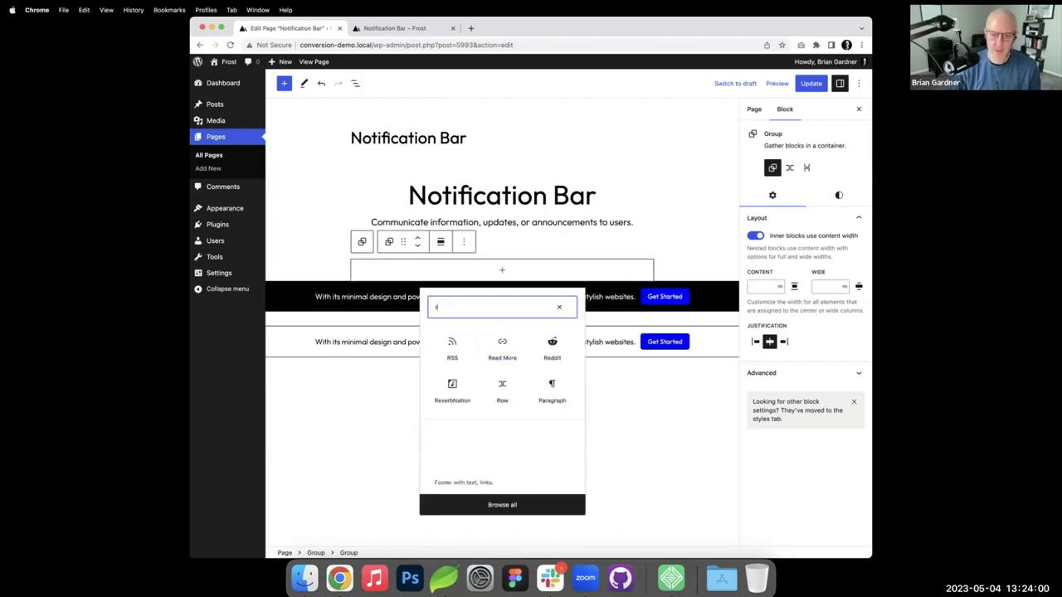
click(459, 346)
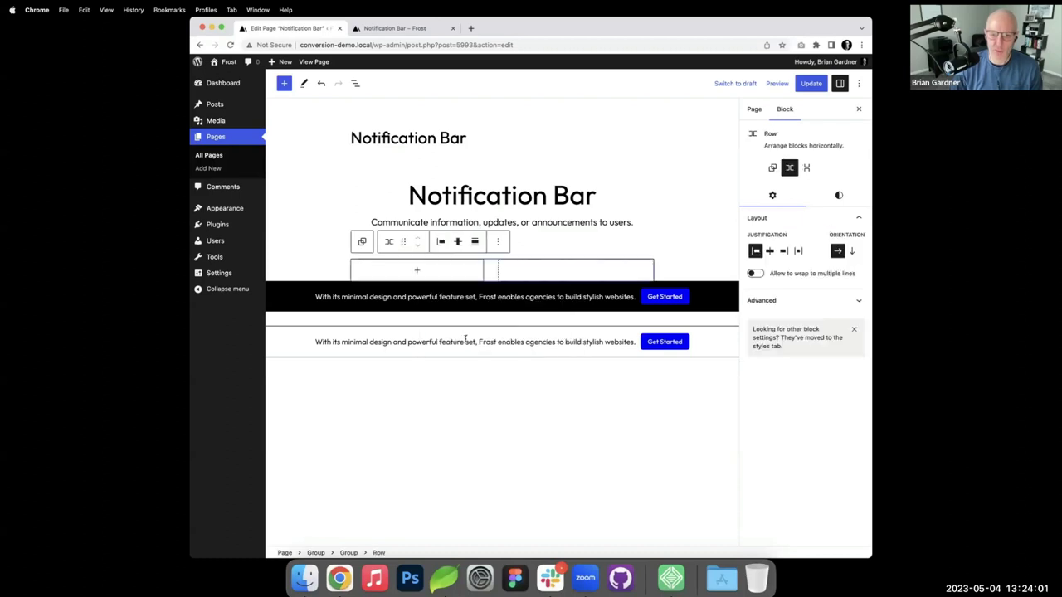
- Add a paragraph reading "Sample" as the first item in the new row
click(417, 270)
click(426, 345)
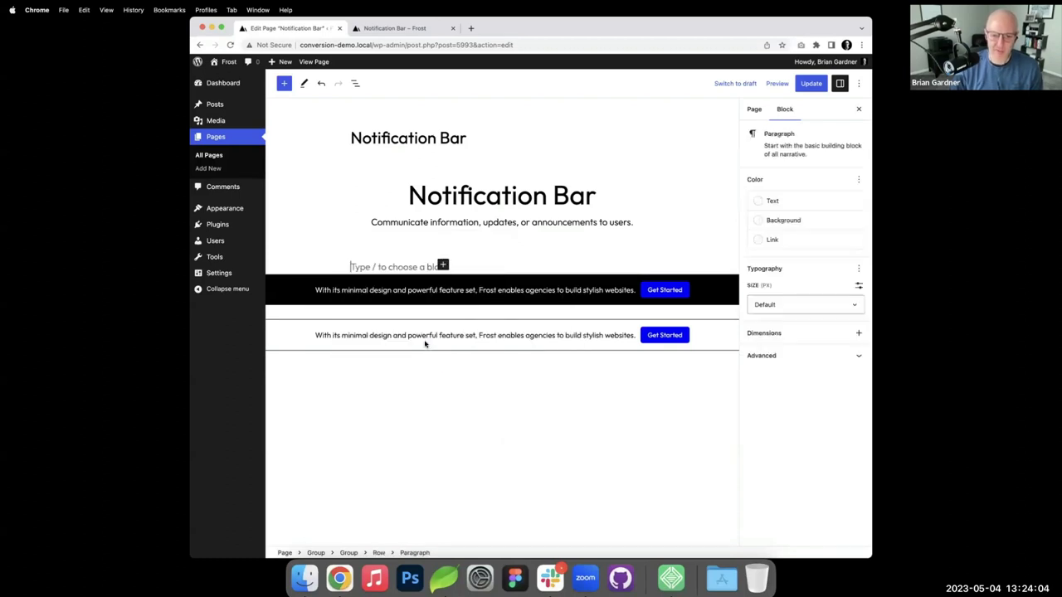
text(Sample)
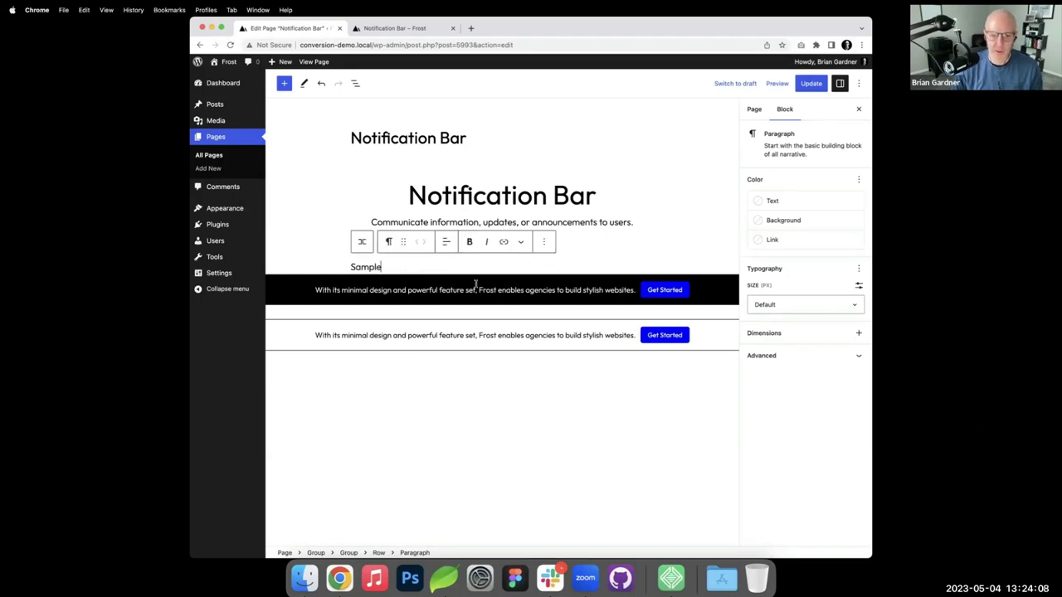
- Add a button labelled "Get Started" after the Sample paragraph in the row and update the page
click(384, 553)
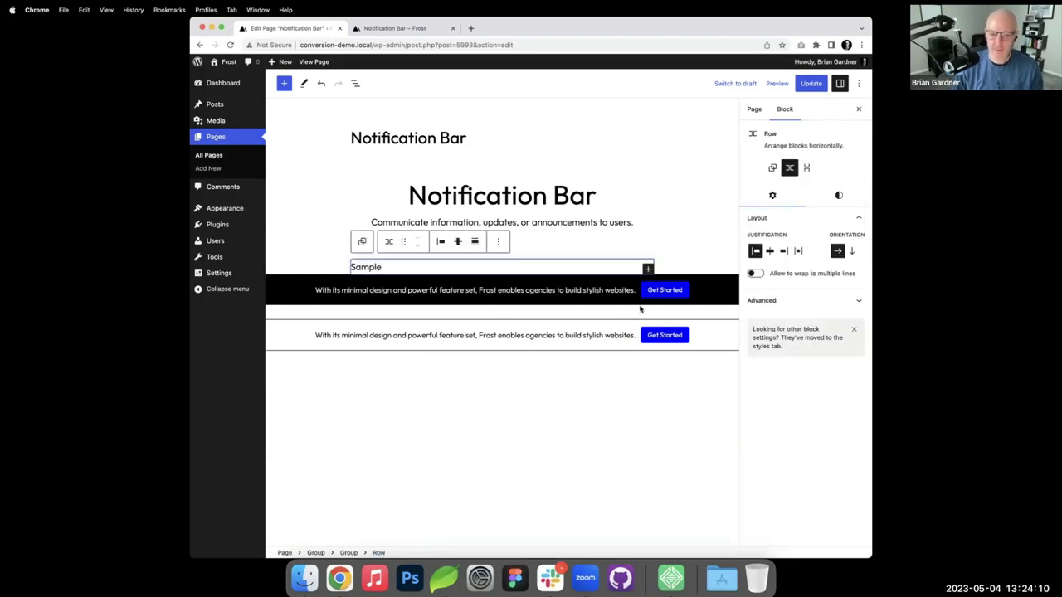
click(648, 270)
text(button)
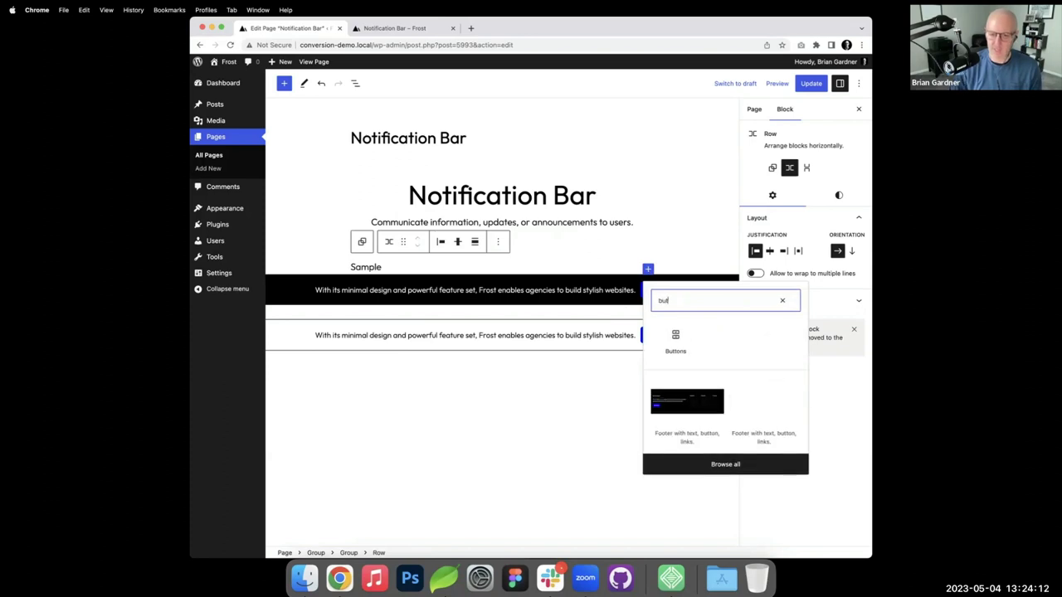
click(673, 338)
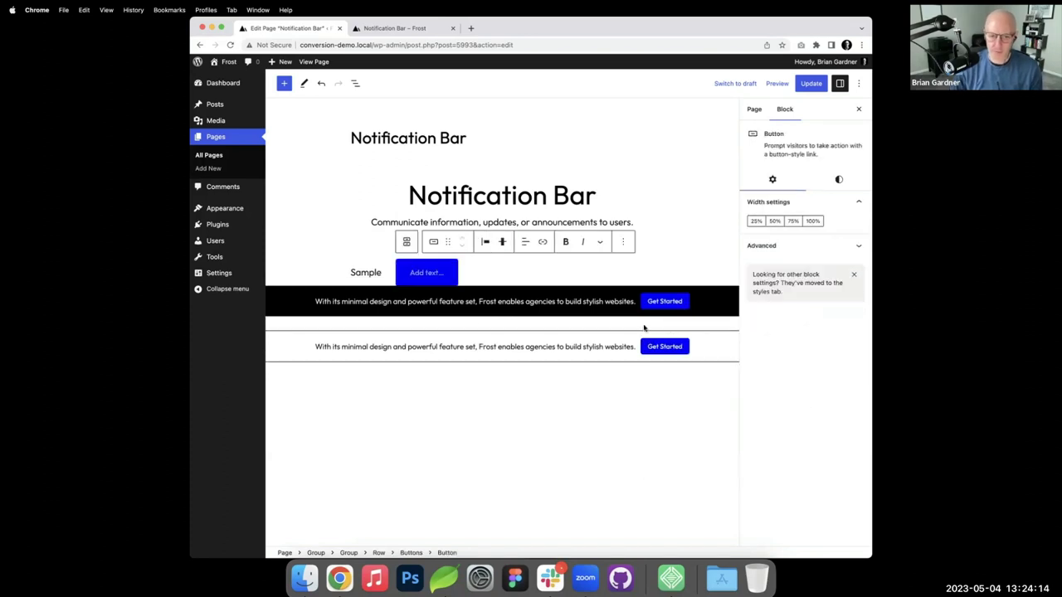
text(Get Star)
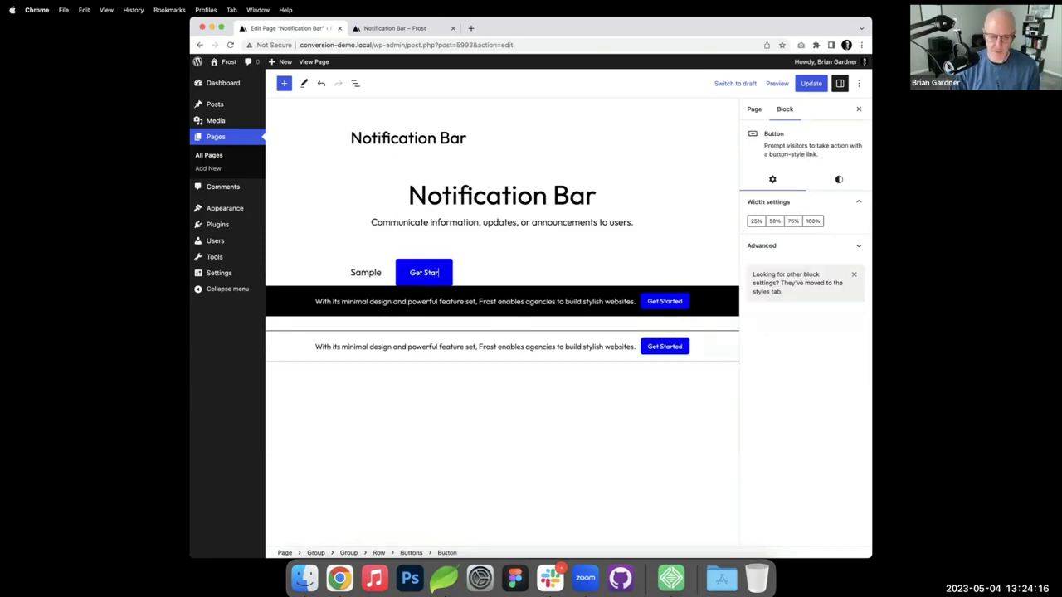
text(ted)
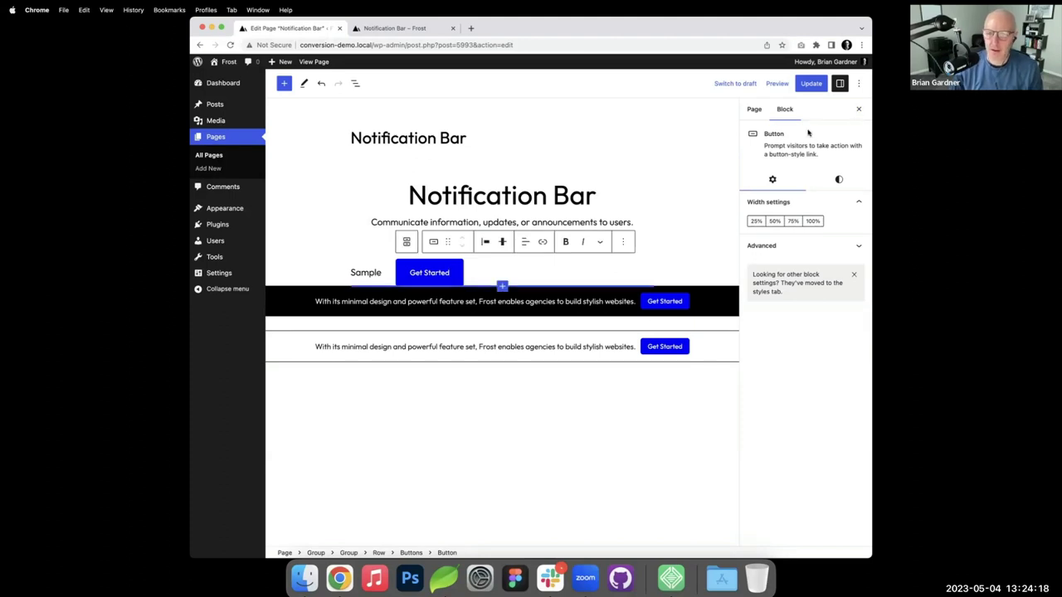
click(811, 84)
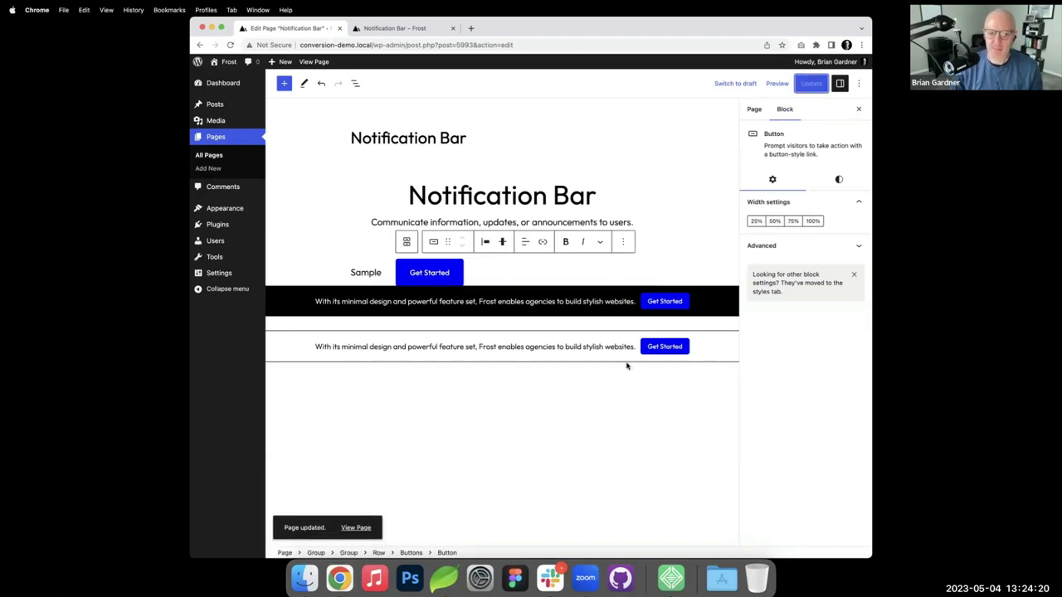
- Set the alignment of the group around the new row to full width
click(552, 254)
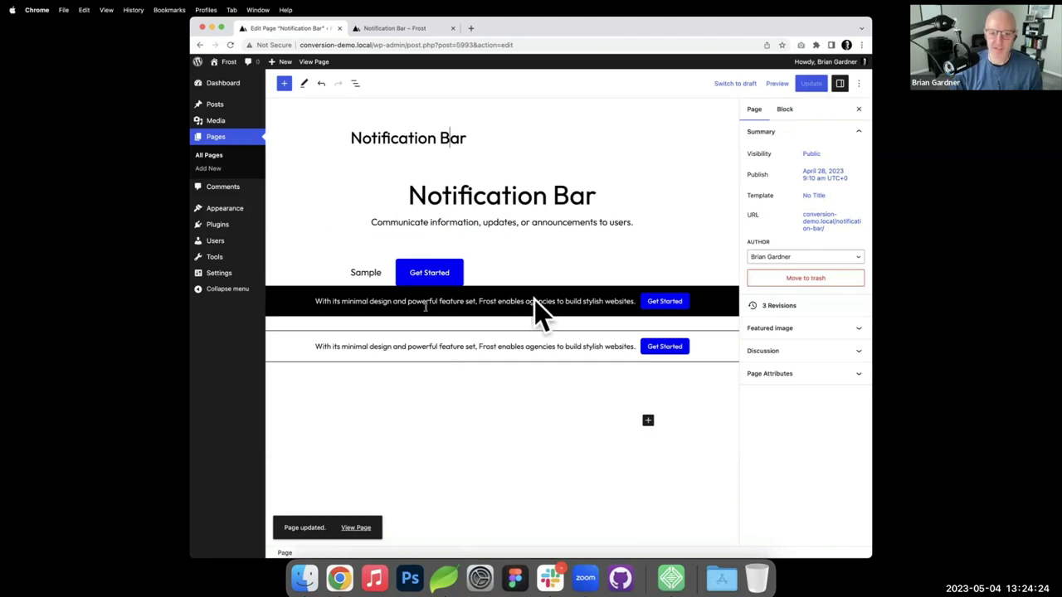
click(497, 269)
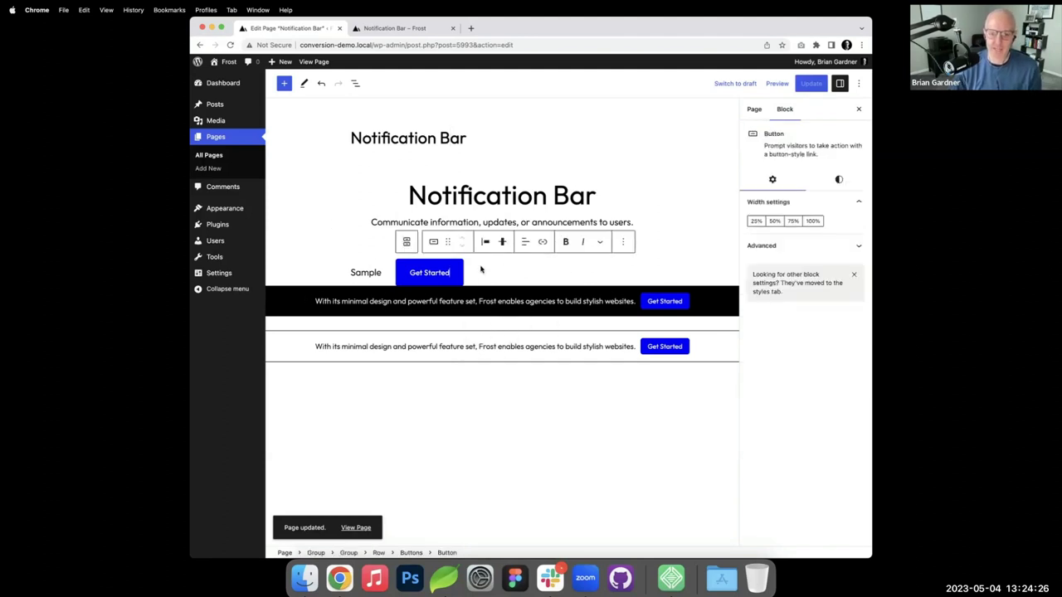
click(349, 552)
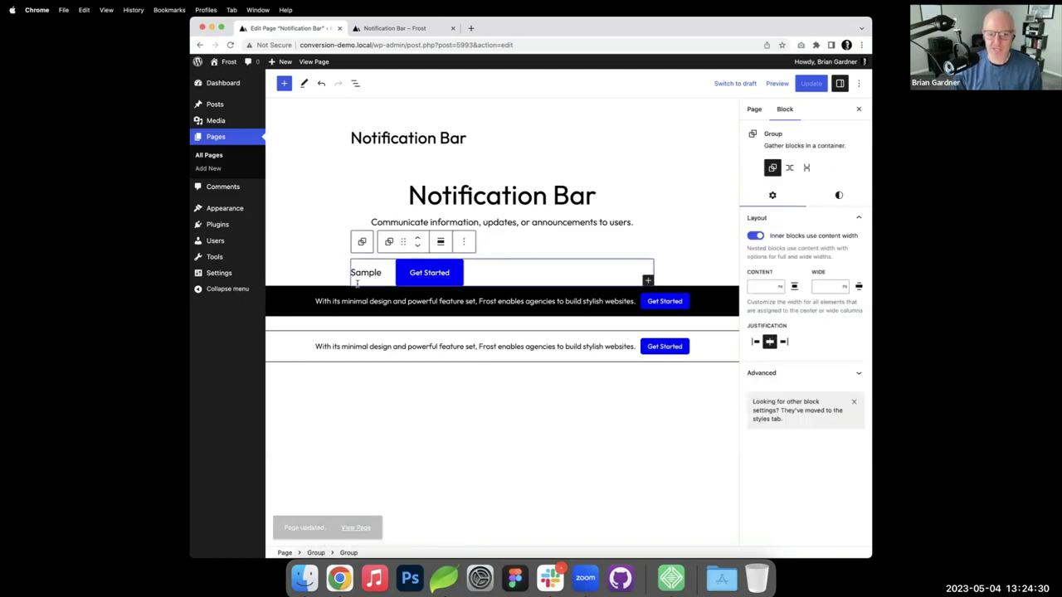
click(442, 246)
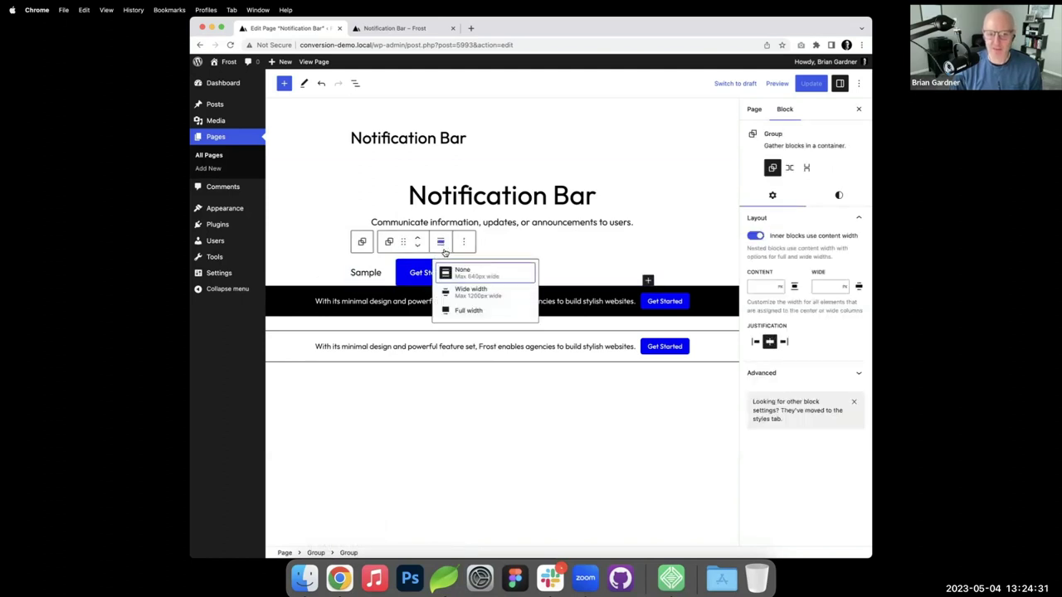
click(468, 311)
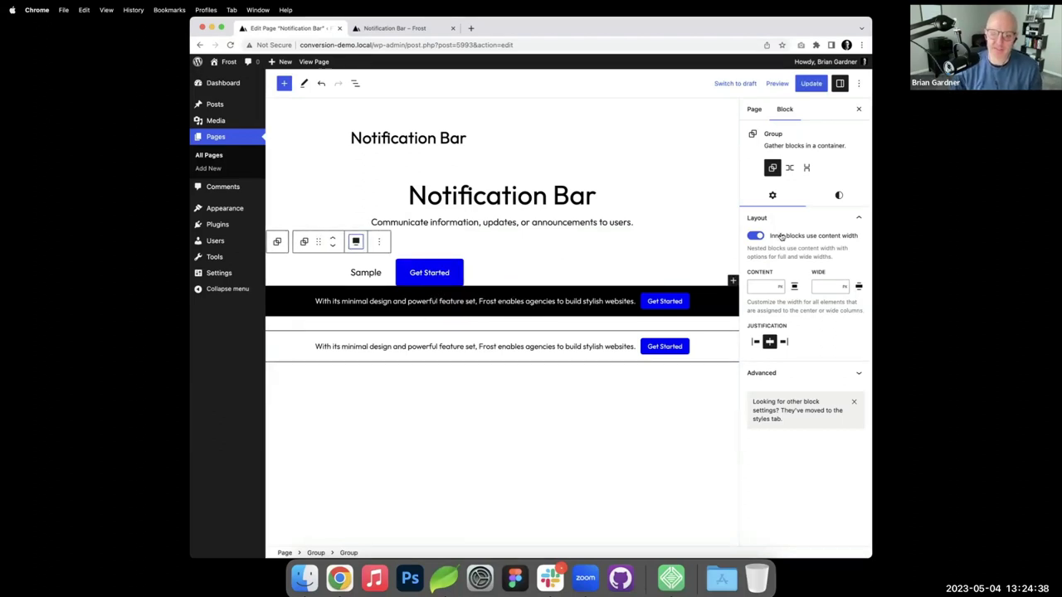
- Set the new group's background to the theme's black Contrast colour
click(836, 199)
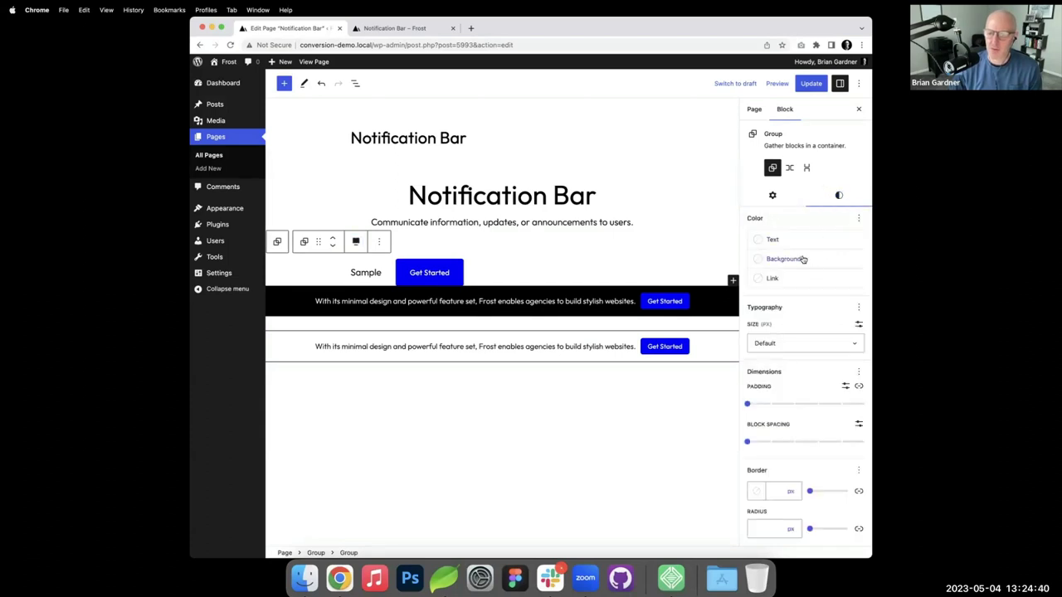
click(796, 257)
click(639, 337)
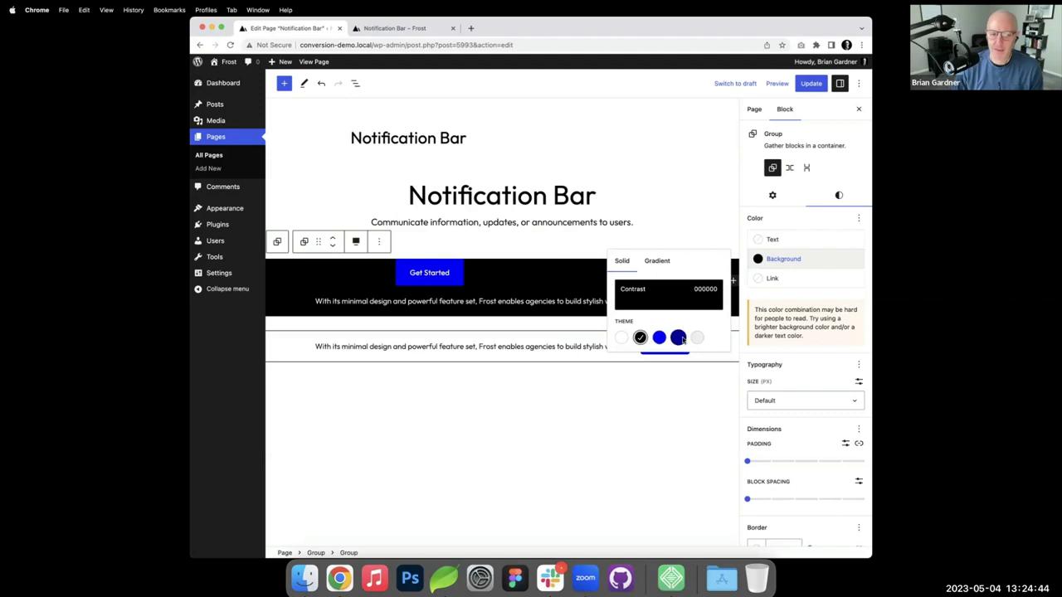
click(621, 337)
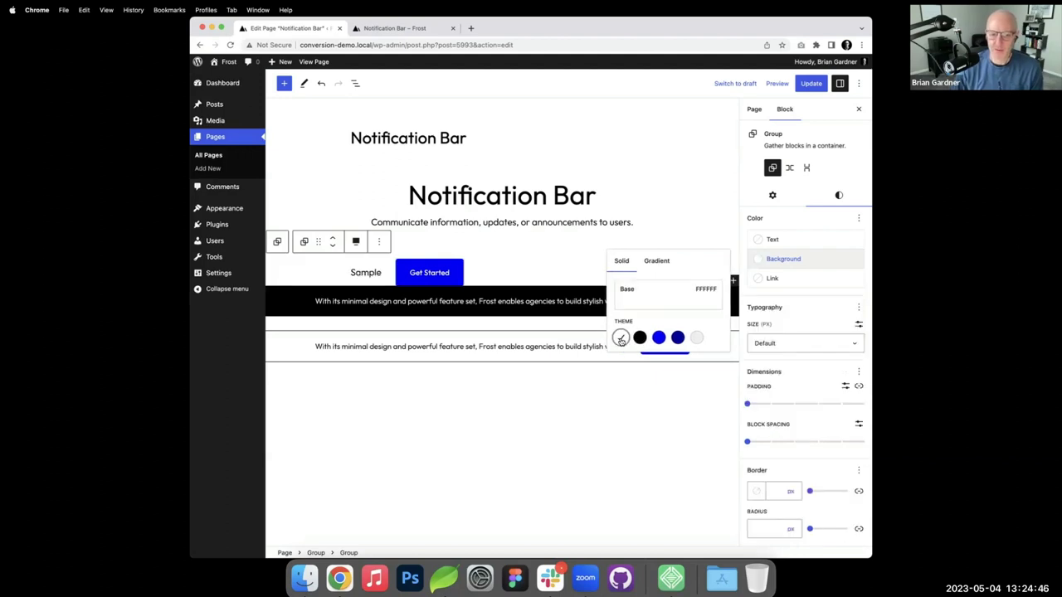
click(640, 337)
- Set the new group's text and link colours to the theme's white Base colour
click(772, 239)
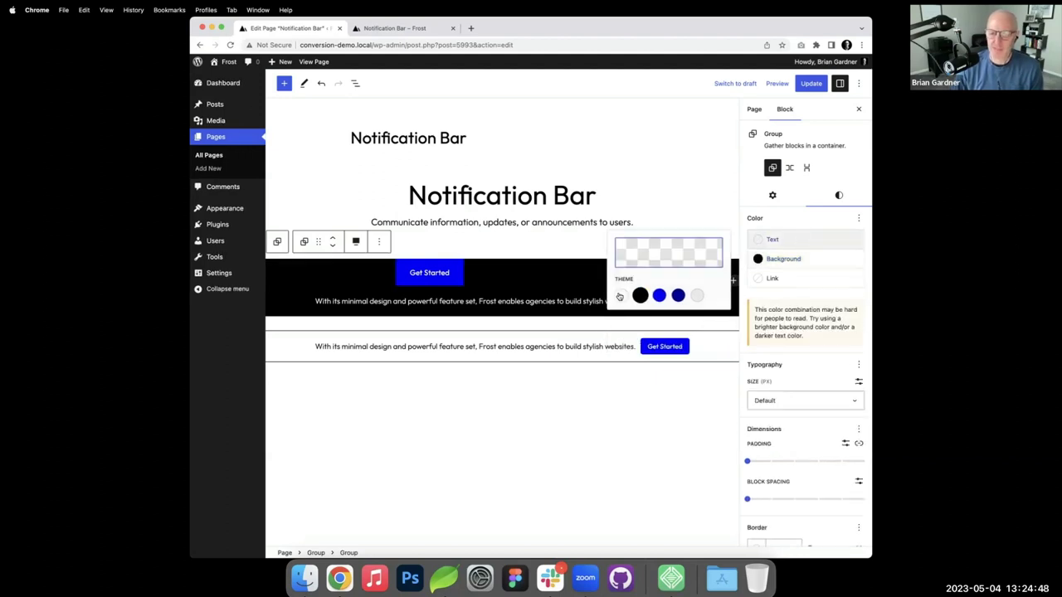
click(621, 296)
click(771, 278)
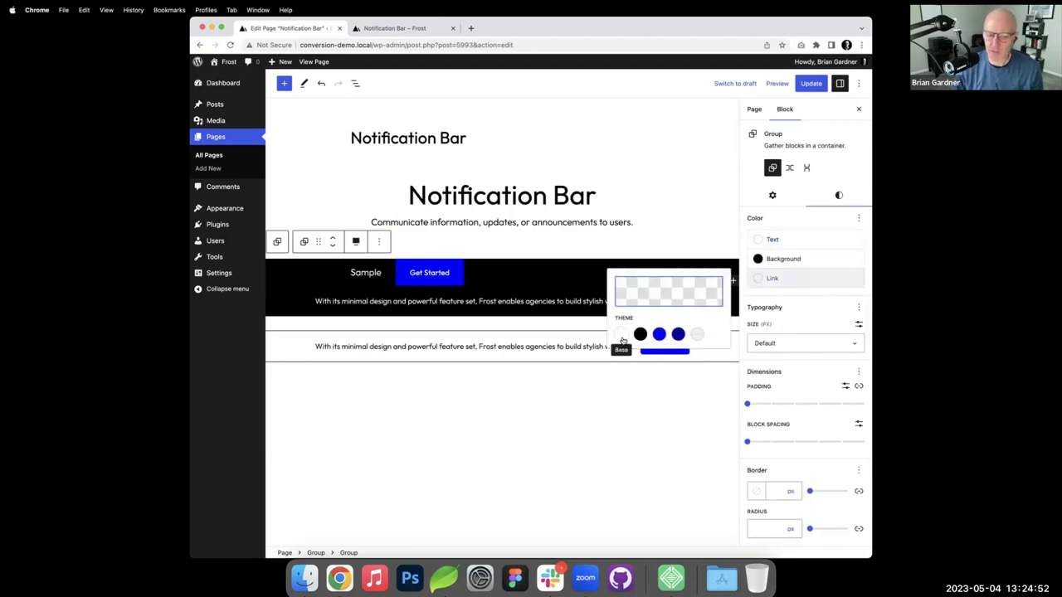
click(622, 334)
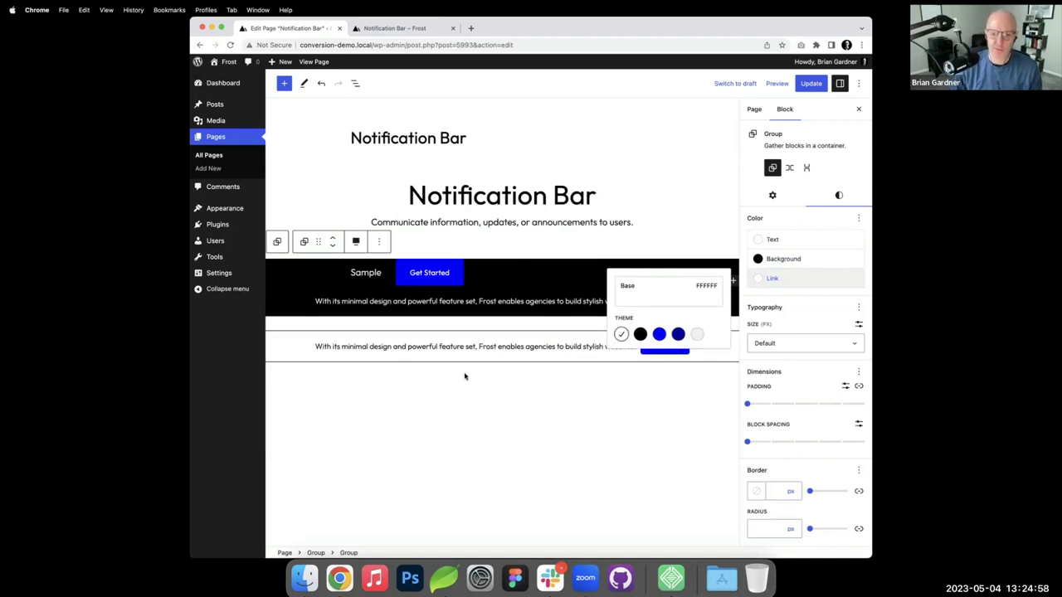
- Replace the Sample text with the sentence copied from the existing black bar, "With its minimal design and powerful feature set, Frost enables agencies to build stylish websites."
click(507, 346)
triple_click(568, 300)
key(super+c)
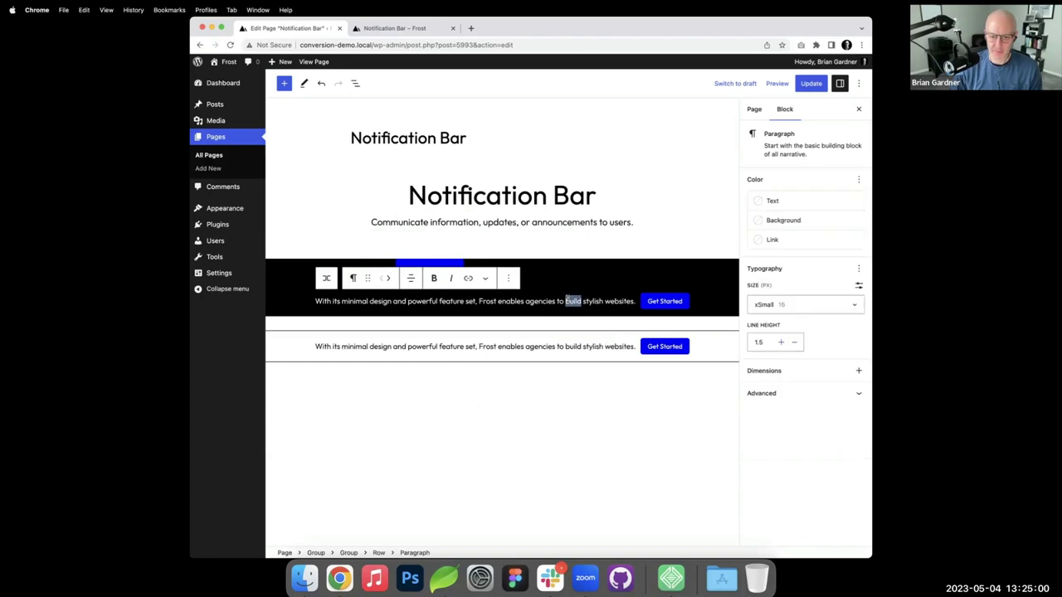
click(555, 408)
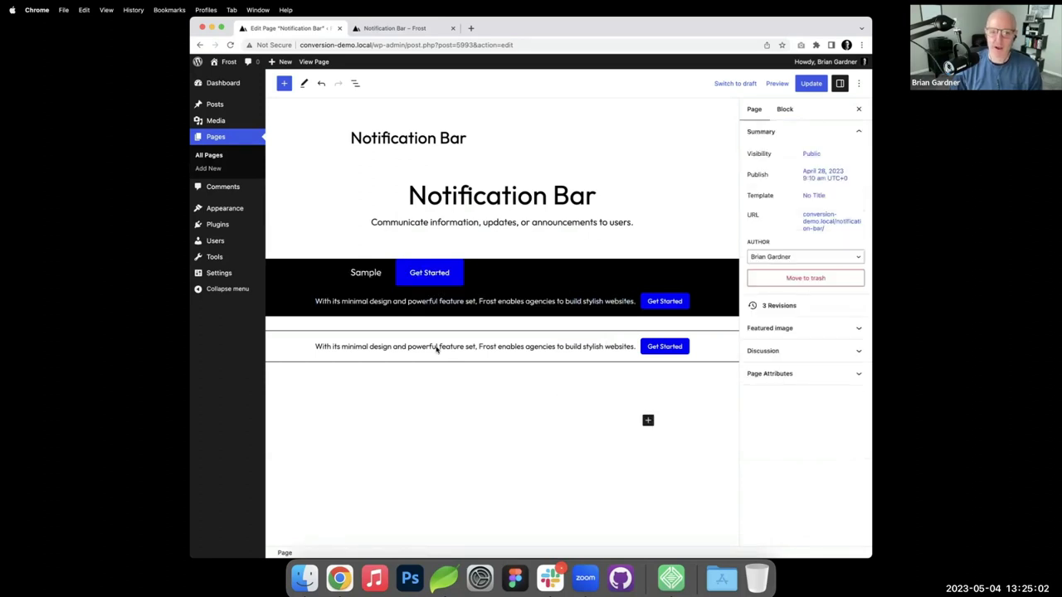
double_click(368, 272)
key(super+v)
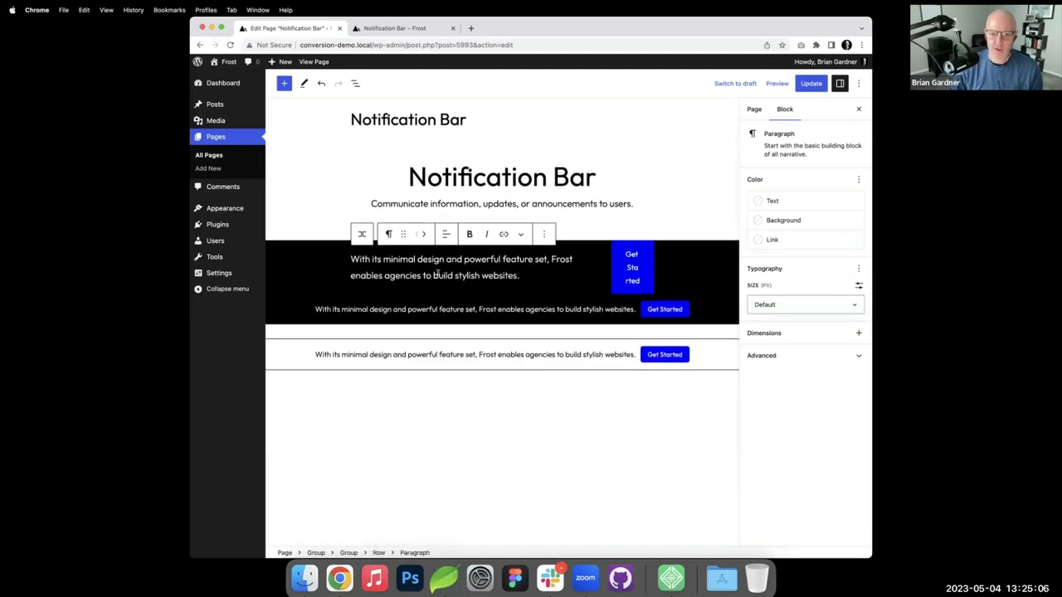
- Set the alignment of the new notification bar's row to wide width and update the page
click(379, 553)
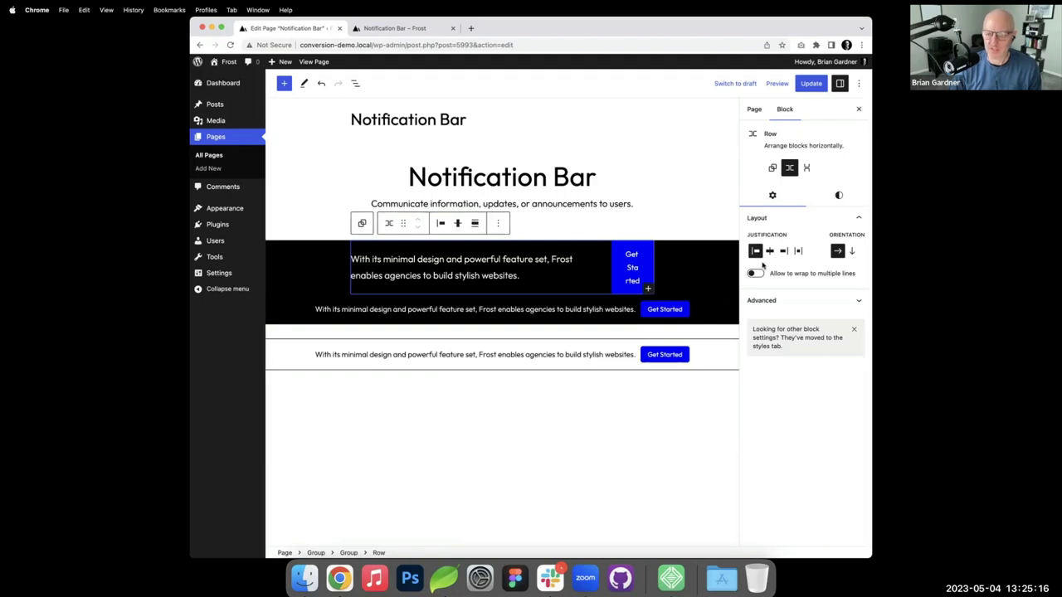
click(475, 223)
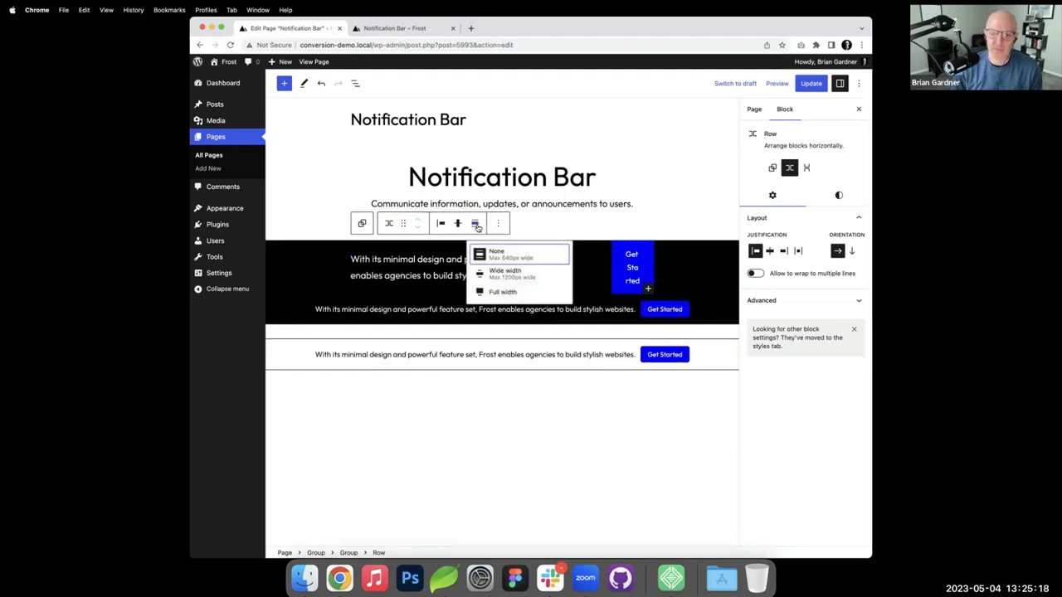
click(511, 275)
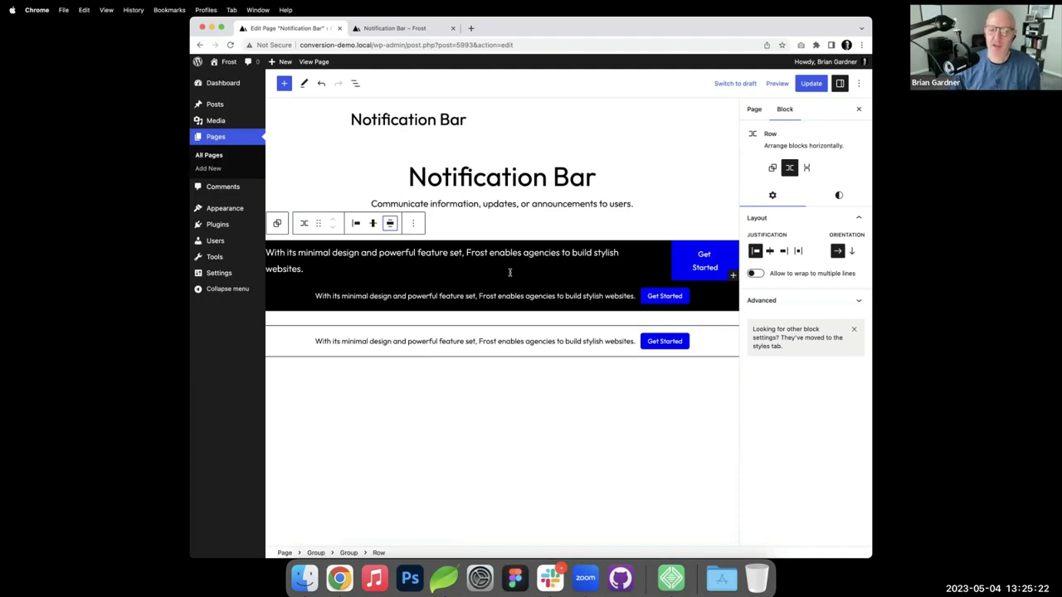
click(810, 83)
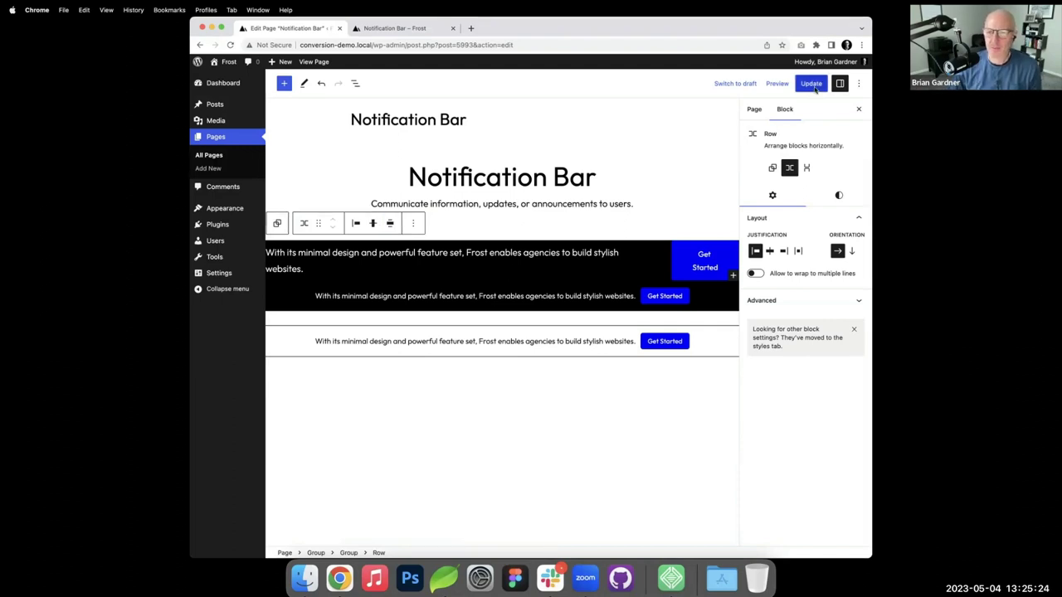
- Reload the published Notification Bar page and inspect the new bar's sentence in the browser's developer tools
click(394, 29)
key(super+r)
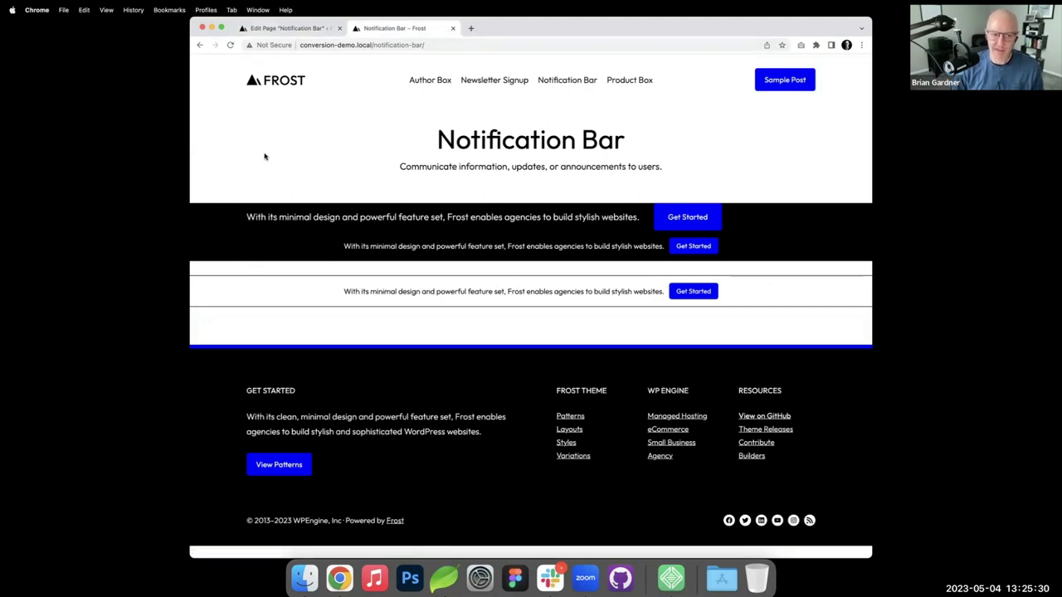
right_click(346, 218)
click(364, 312)
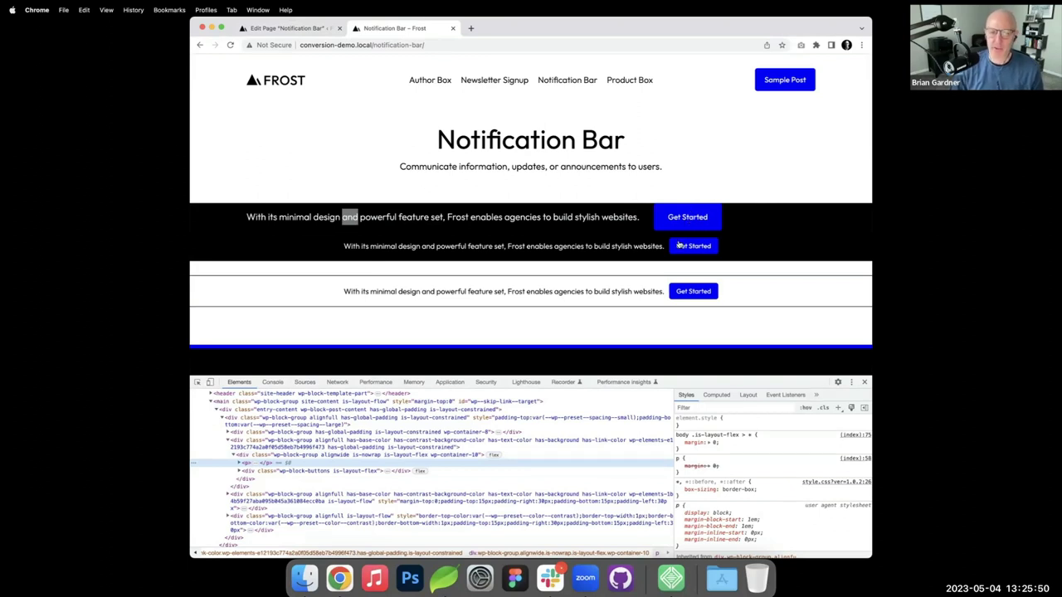
- Back in the page editor, insert a Spacer block below the subtitle and move it between the new and existing black bars
key(ctrl+shift+Tab)
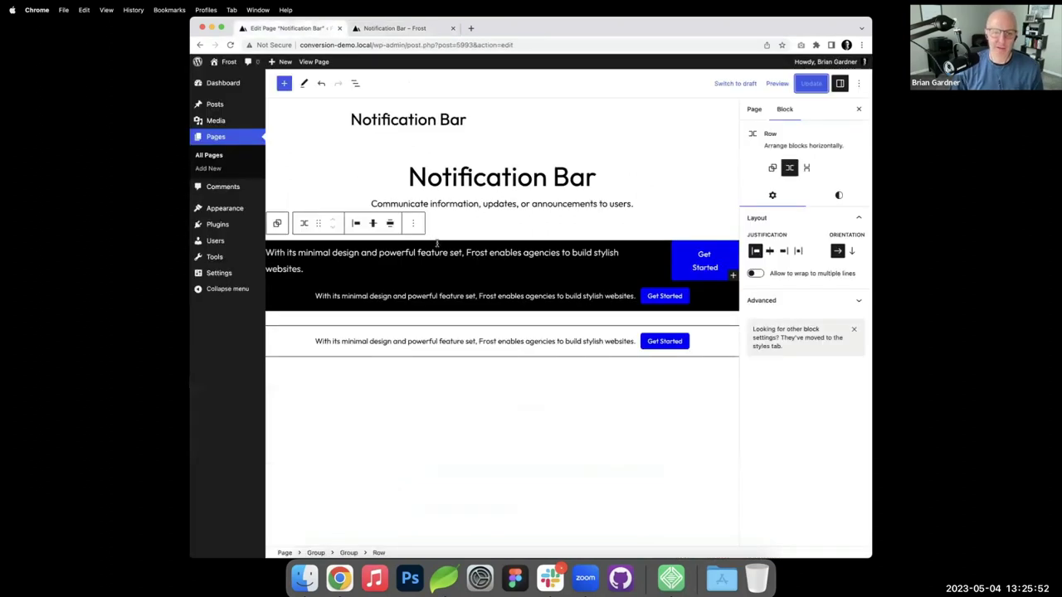
click(438, 292)
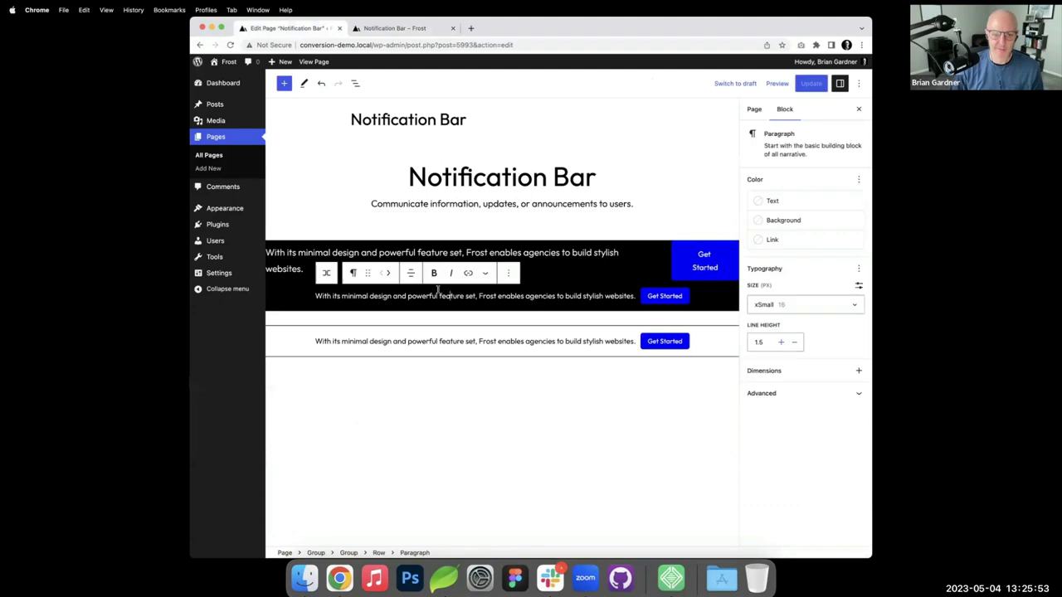
click(348, 552)
click(641, 204)
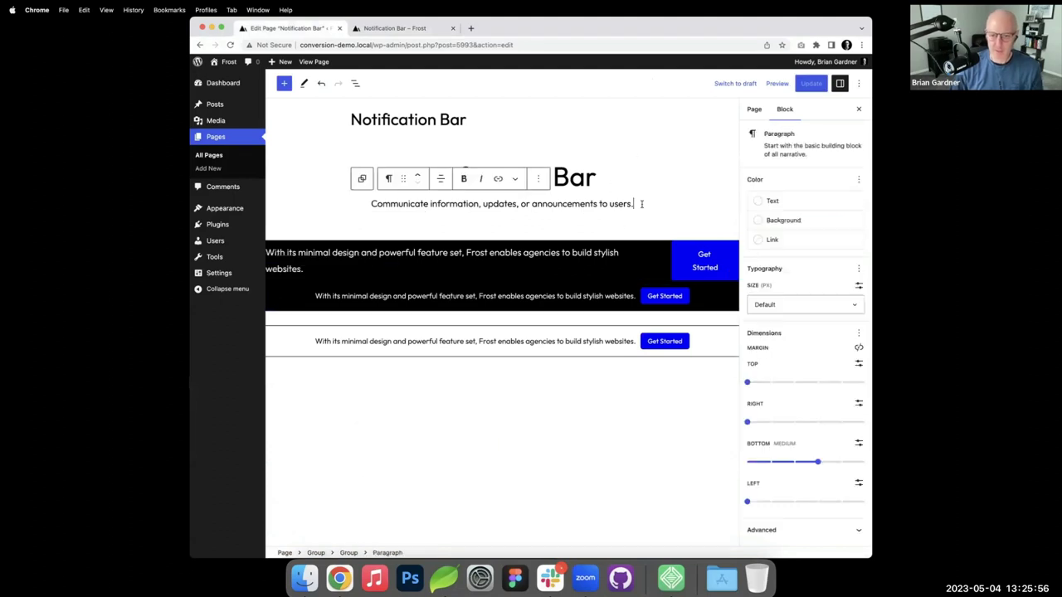
click(502, 227)
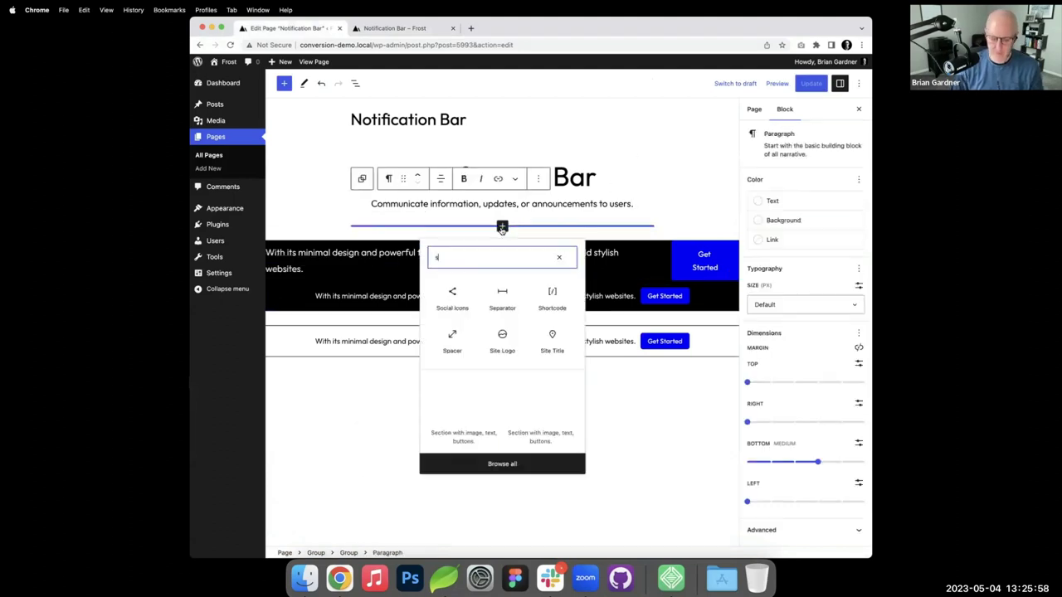
text(sp)
click(459, 300)
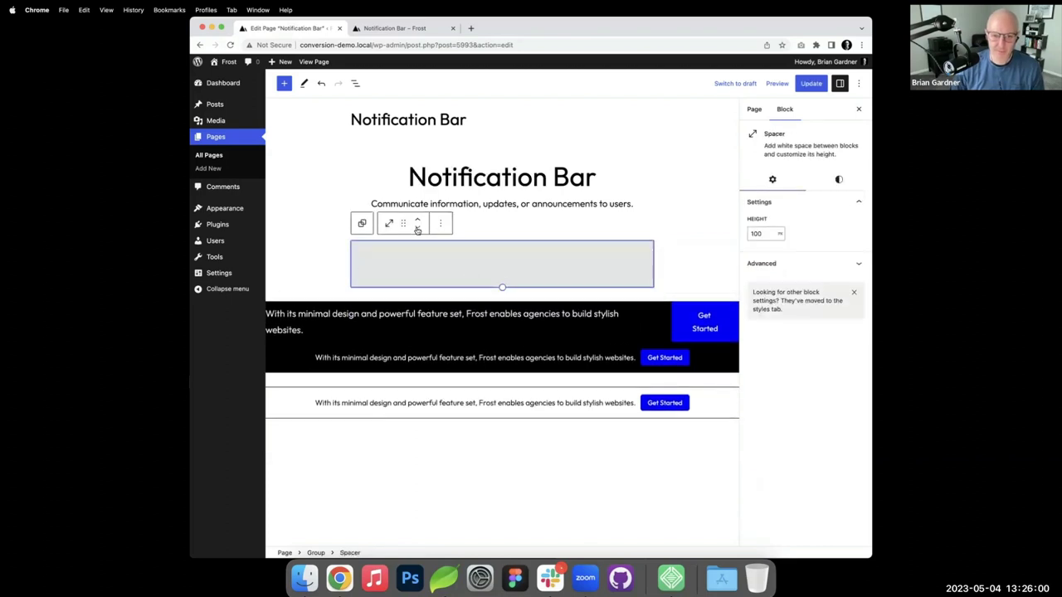
click(417, 226)
- Unlink the padding of the new black bar's group and set its top and bottom padding to xSmall
click(513, 214)
scroll(513, 214, up, 1)
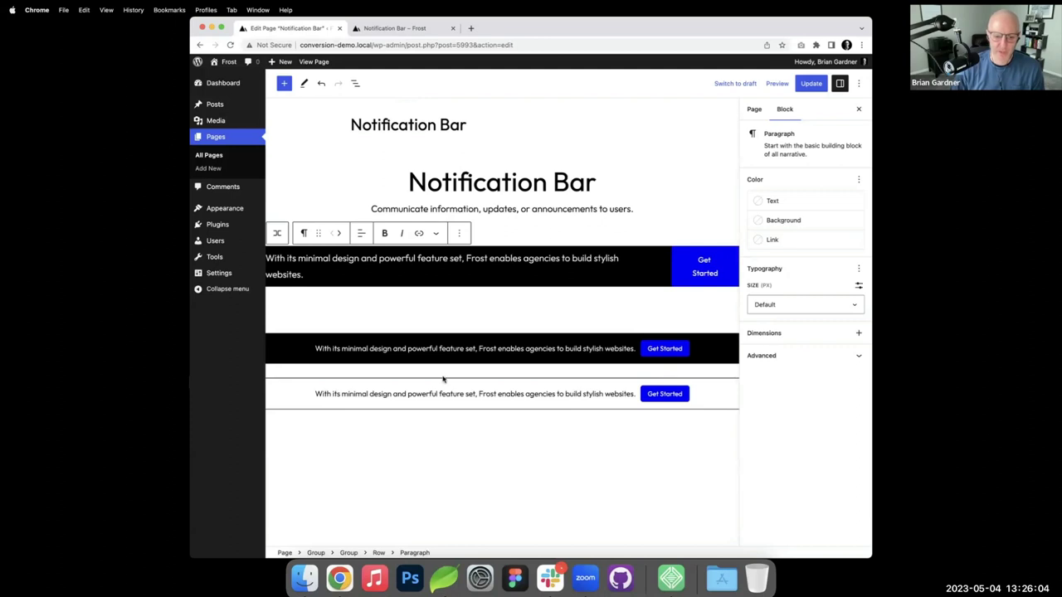
click(349, 553)
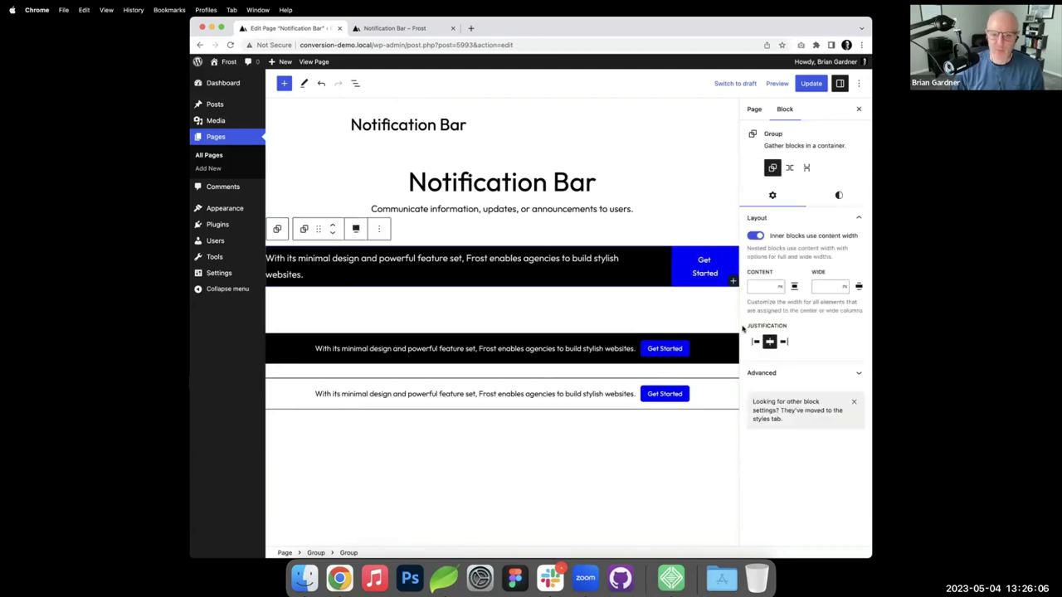
click(839, 195)
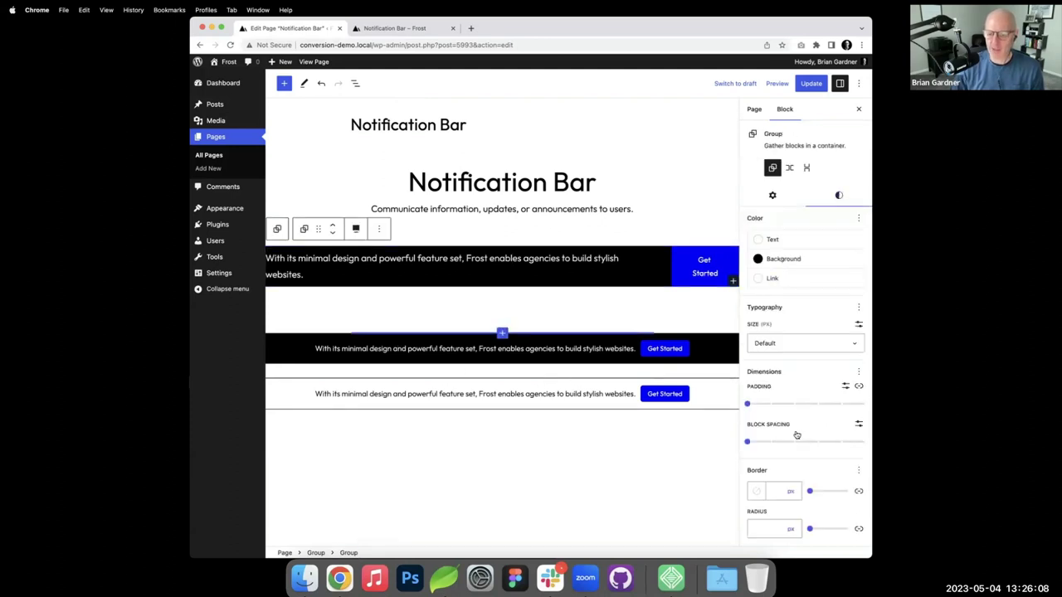
click(858, 387)
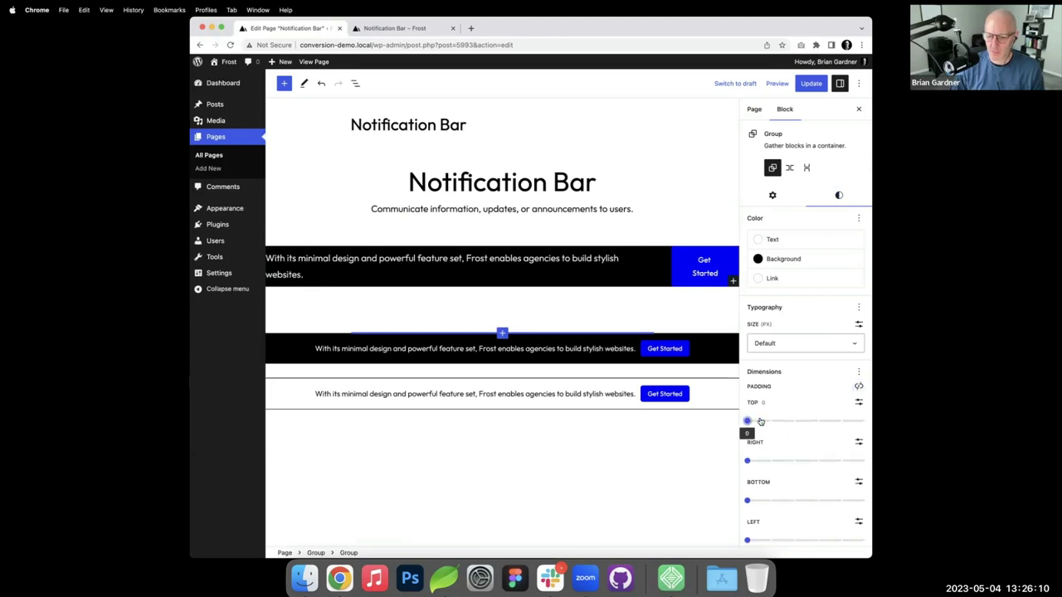
drag(748, 420, 763, 424)
drag(747, 500, 770, 501)
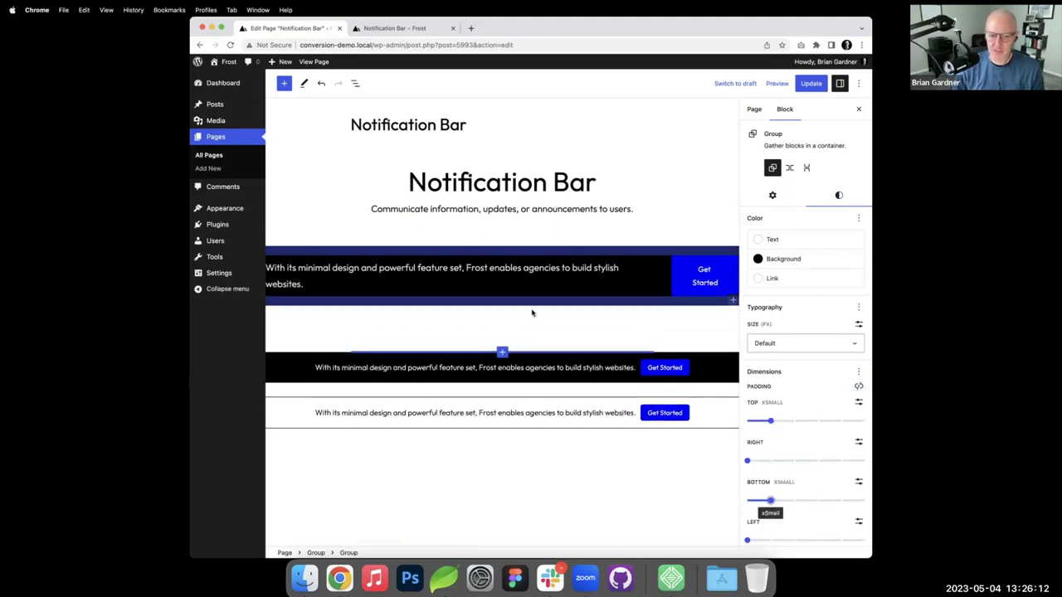
- Set the font size of the new bar's paragraph to xSmall, matching the paragraph in the existing black bar
click(466, 367)
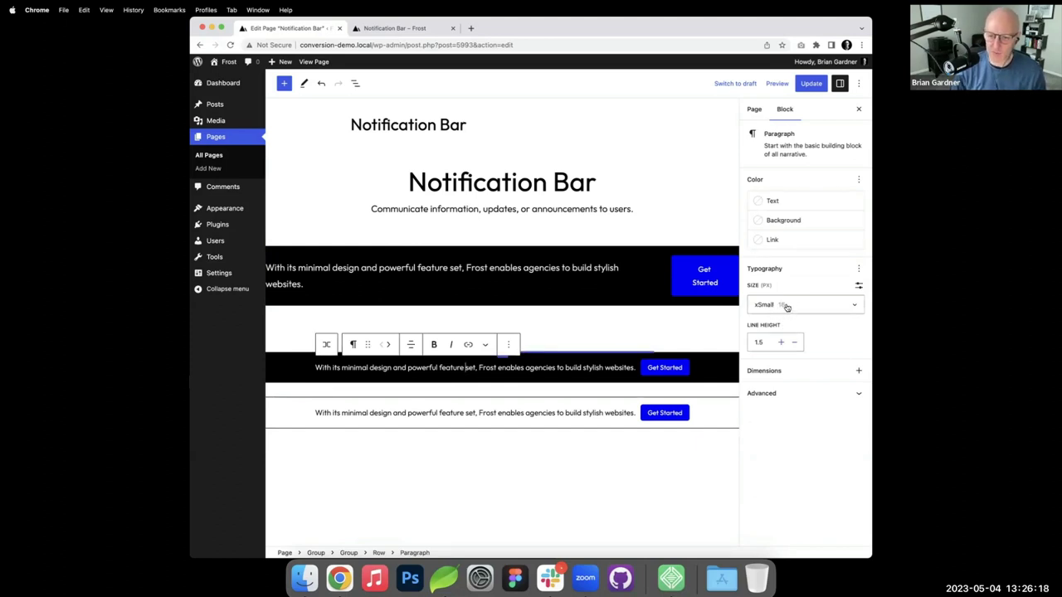
click(609, 269)
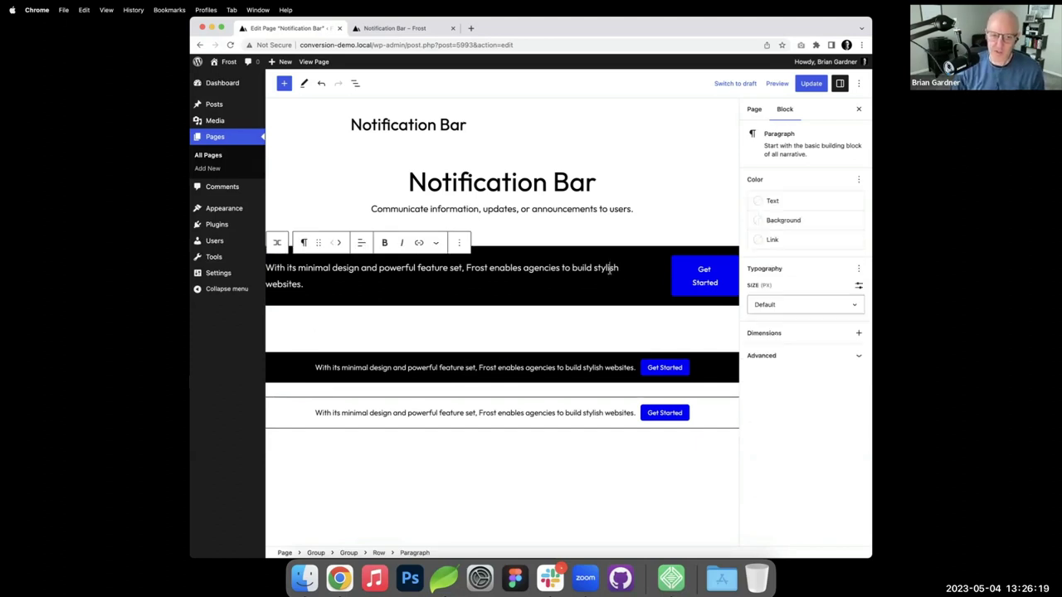
click(855, 304)
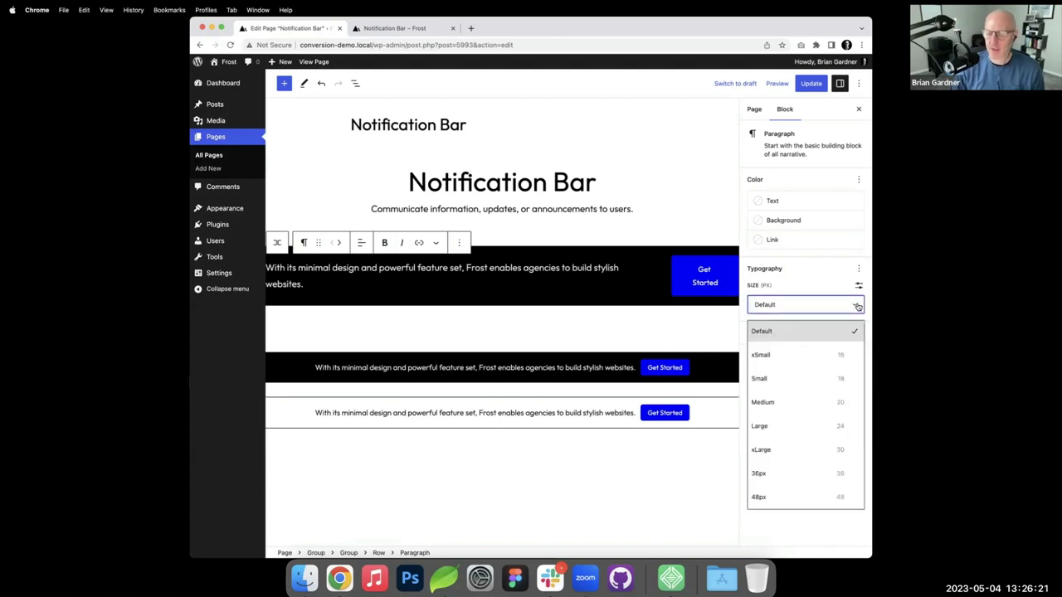
click(838, 352)
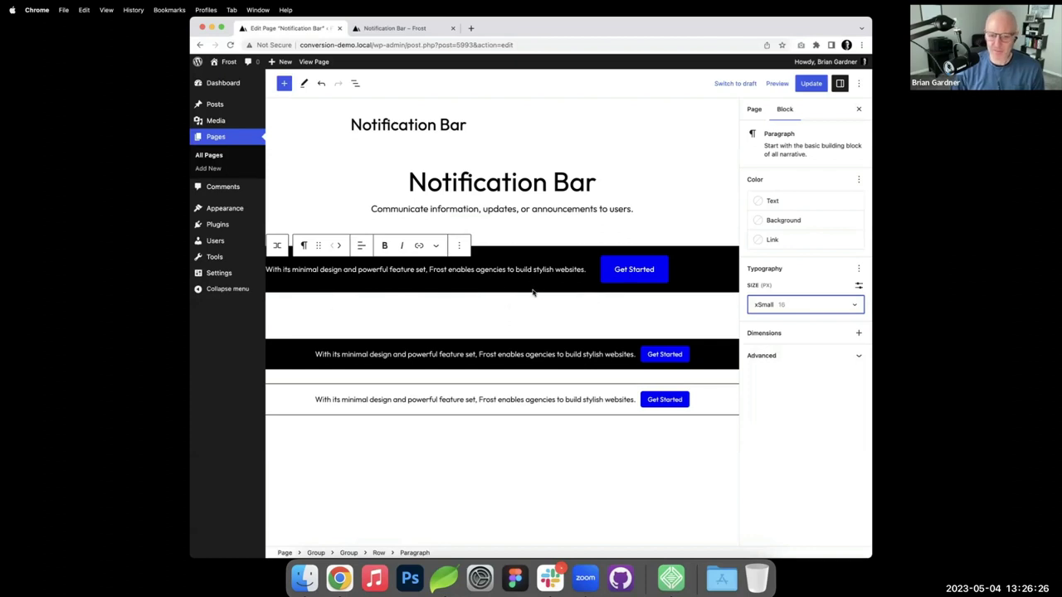
- Set the new bar's Get Started button padding to 5 px vertical and Small horizontal, matching the existing black bar's button
click(667, 353)
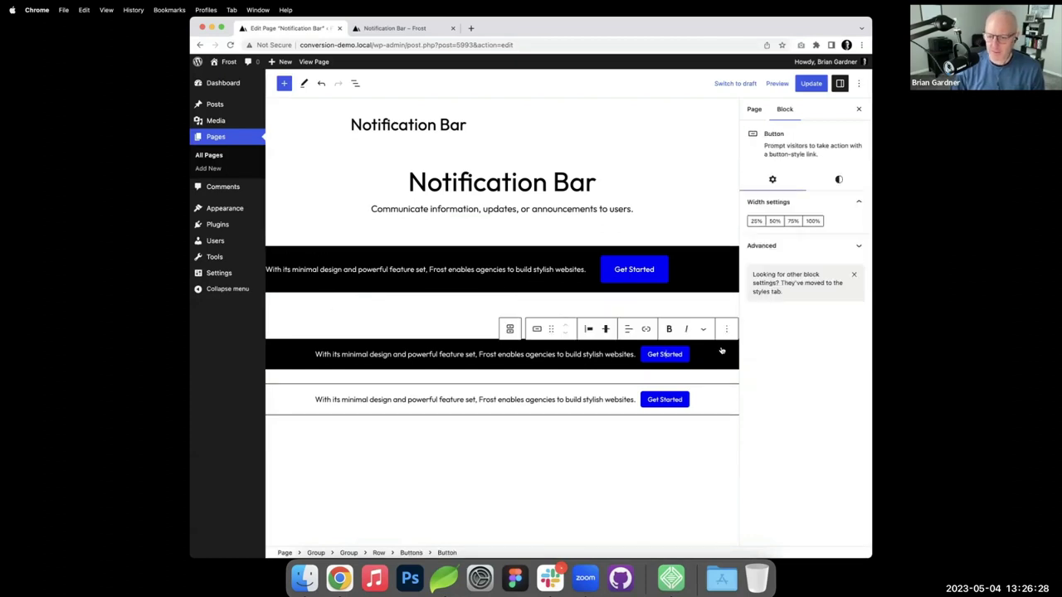
click(837, 181)
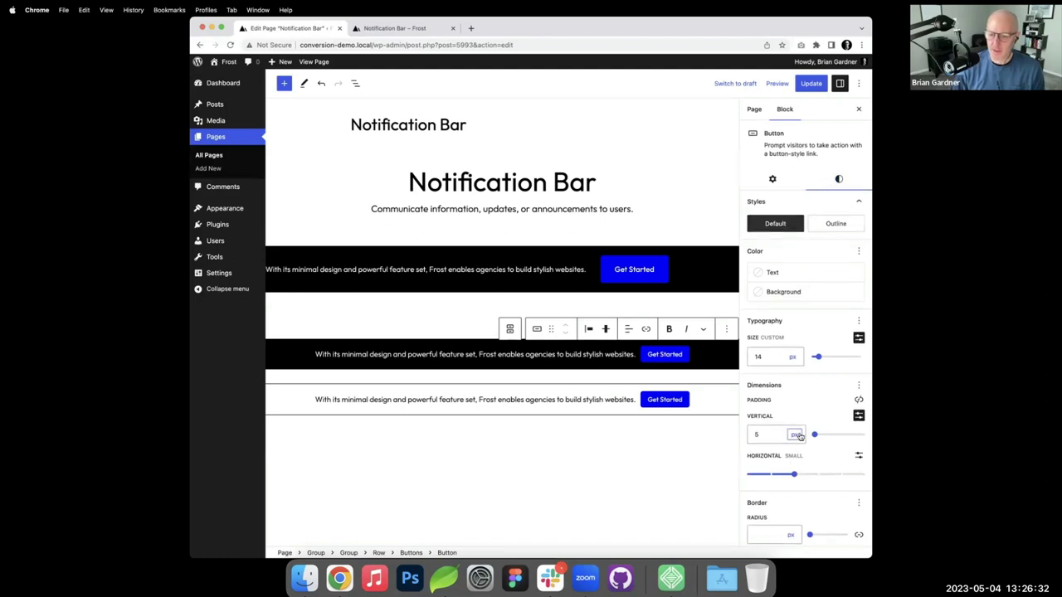
scroll(771, 390, down, 1)
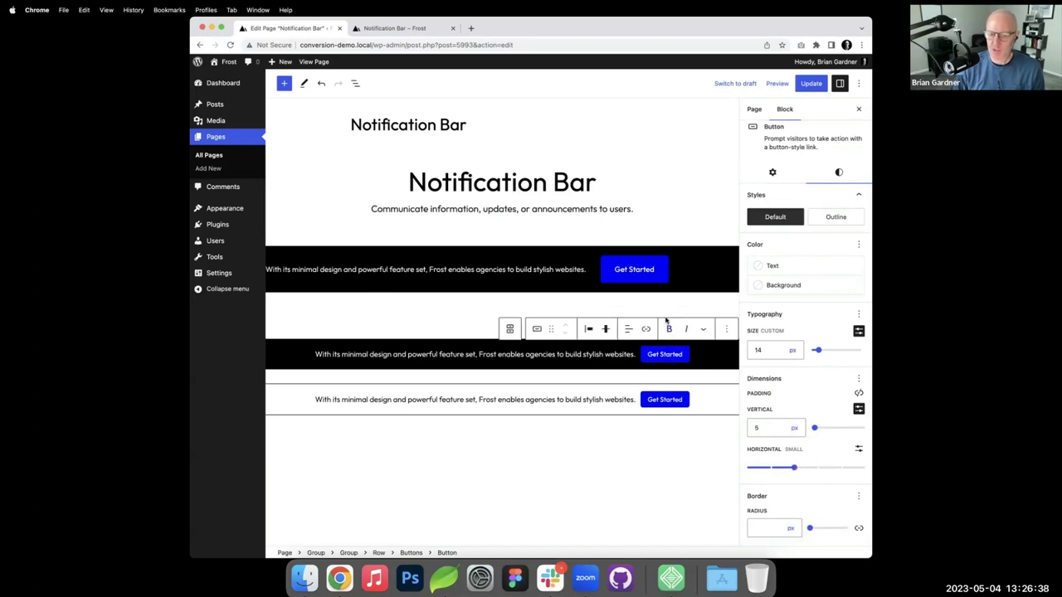
click(638, 268)
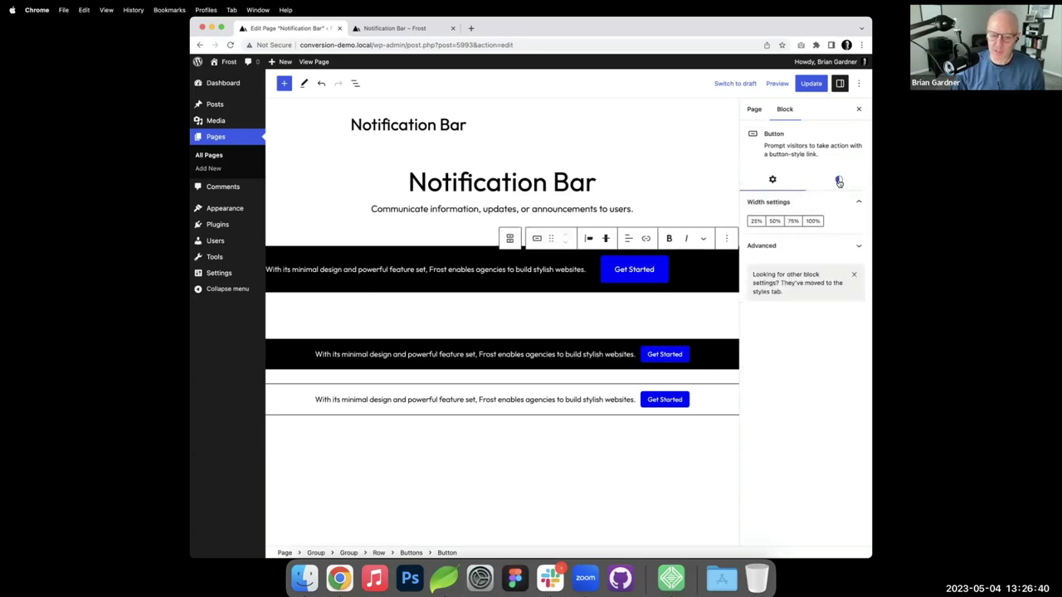
click(838, 180)
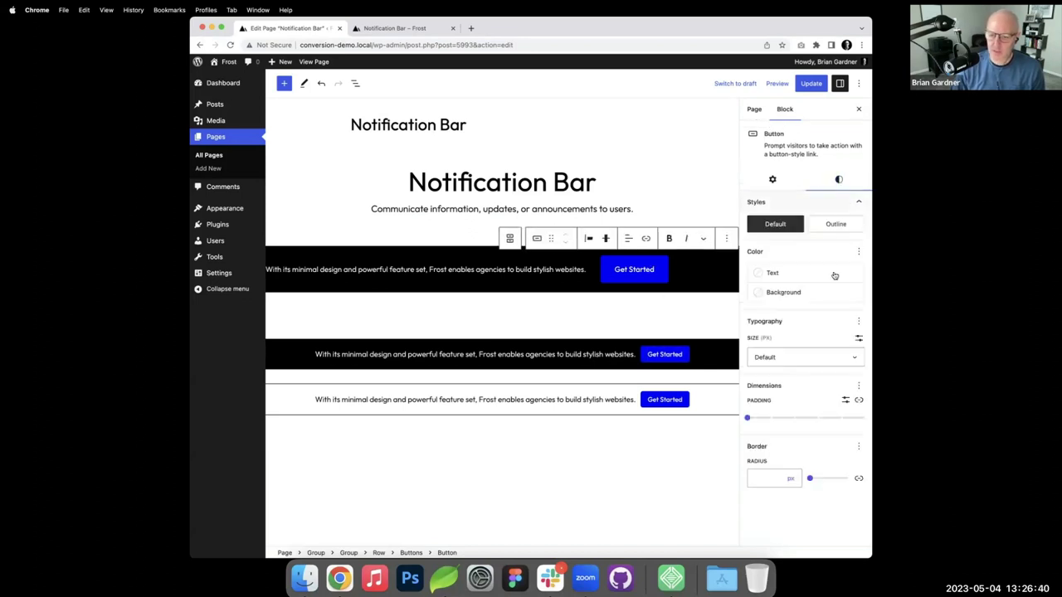
click(859, 400)
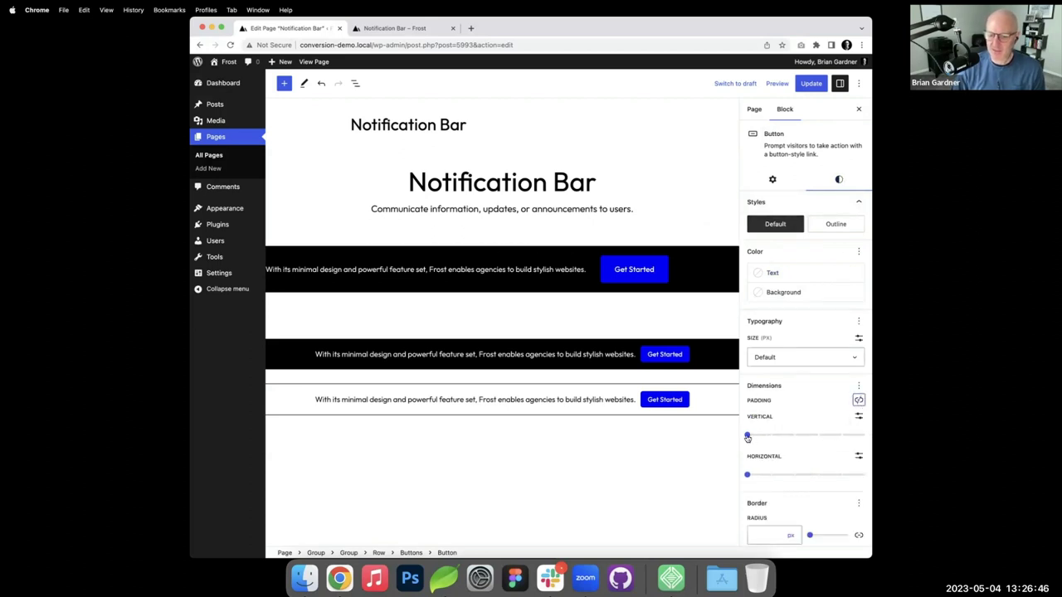
drag(747, 437, 769, 436)
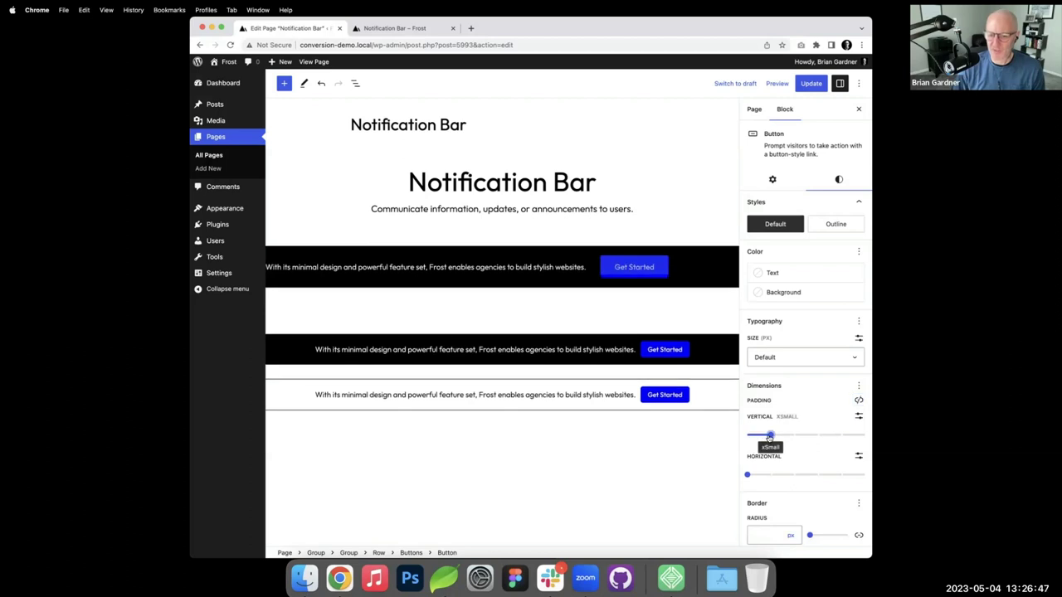
click(859, 416)
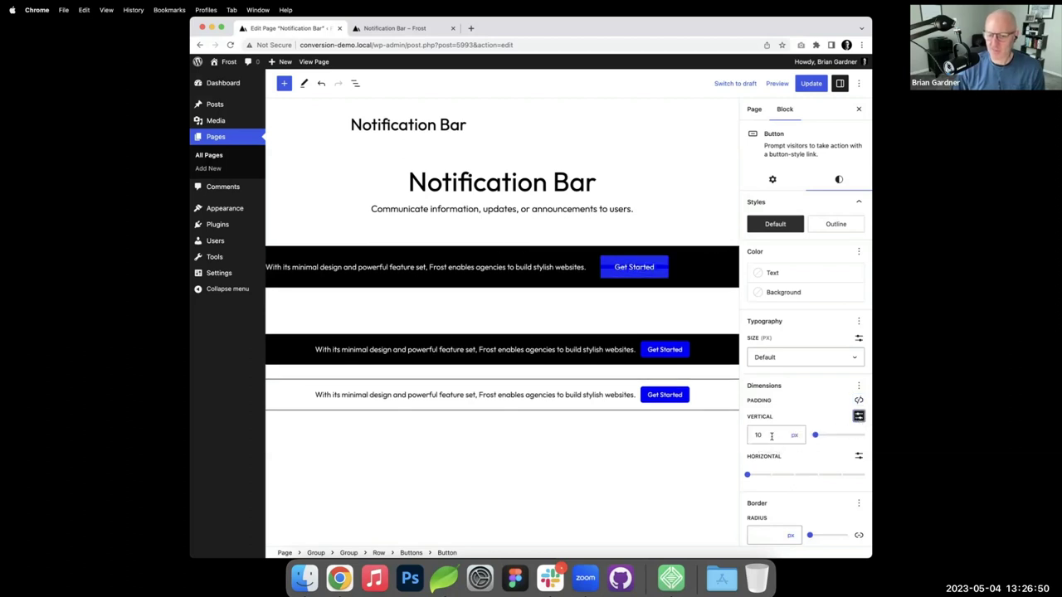
drag(767, 434, 746, 438)
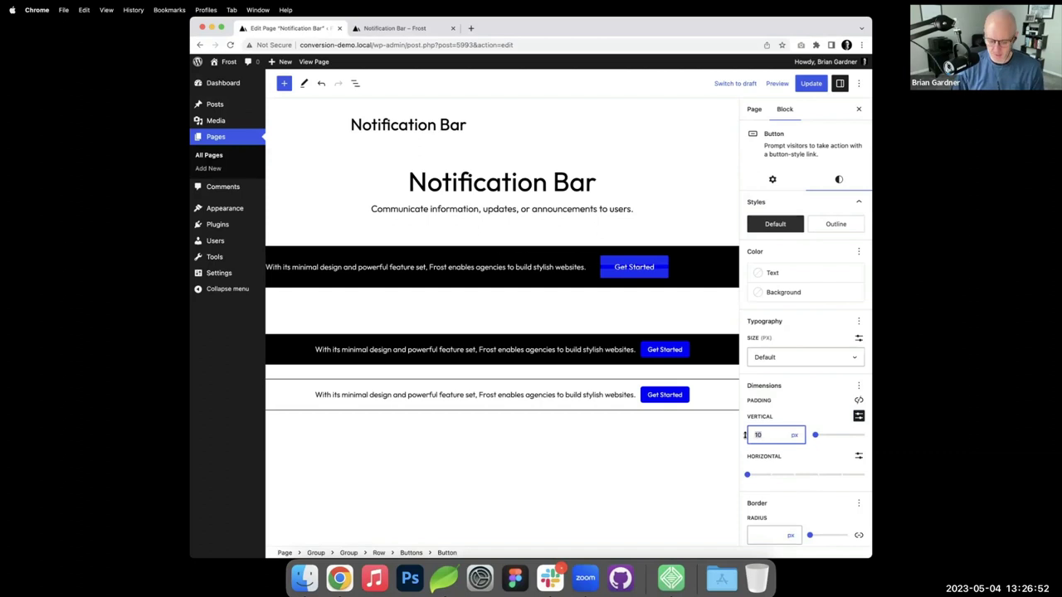
text(5)
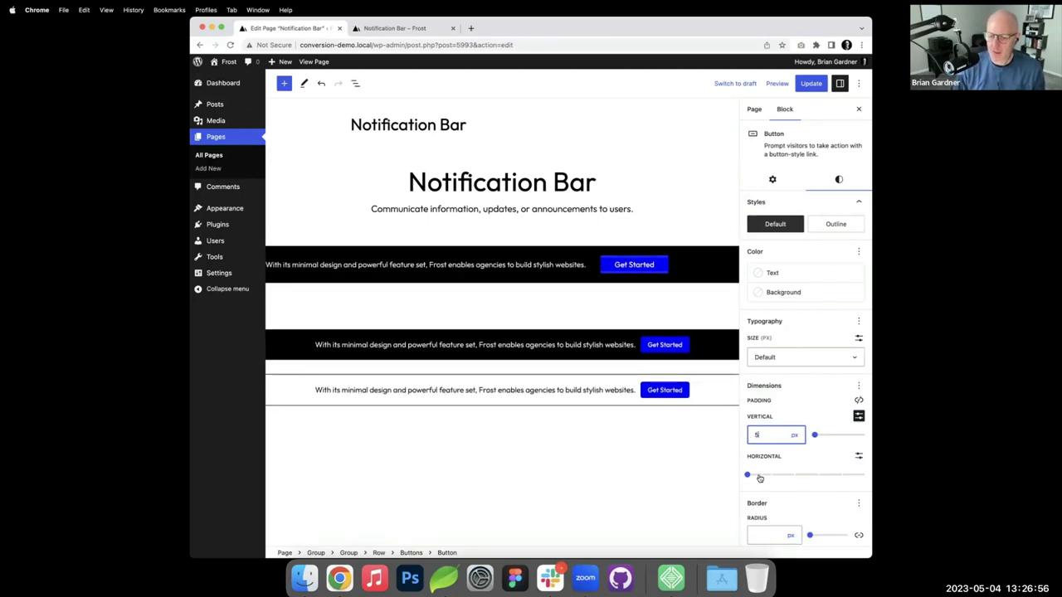
drag(760, 479, 792, 478)
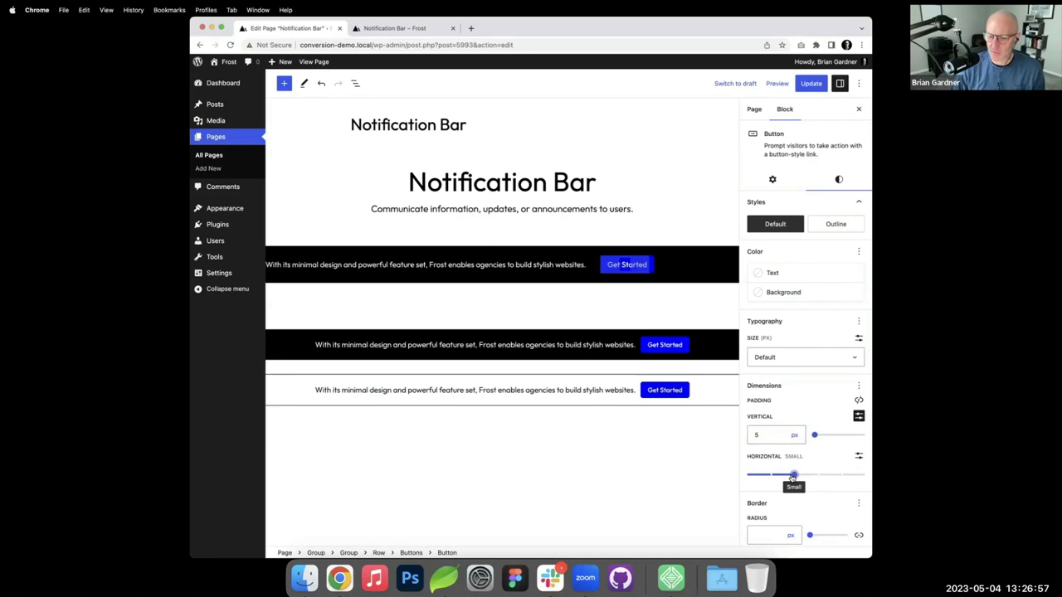
- Set the font size of the new bar's Get Started button to 14 px, matching the existing black bar's button
click(670, 348)
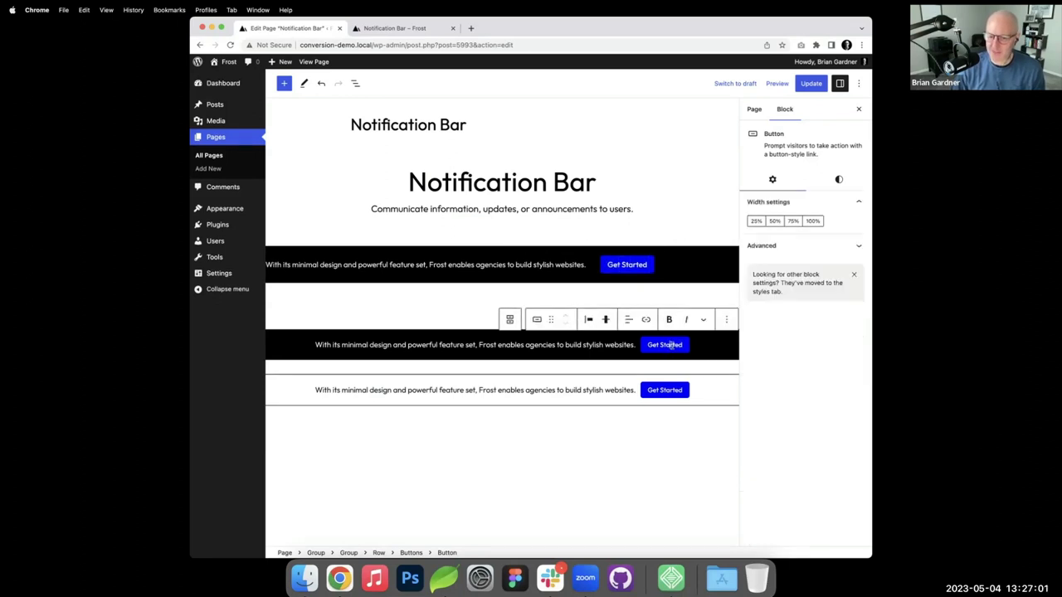
click(839, 179)
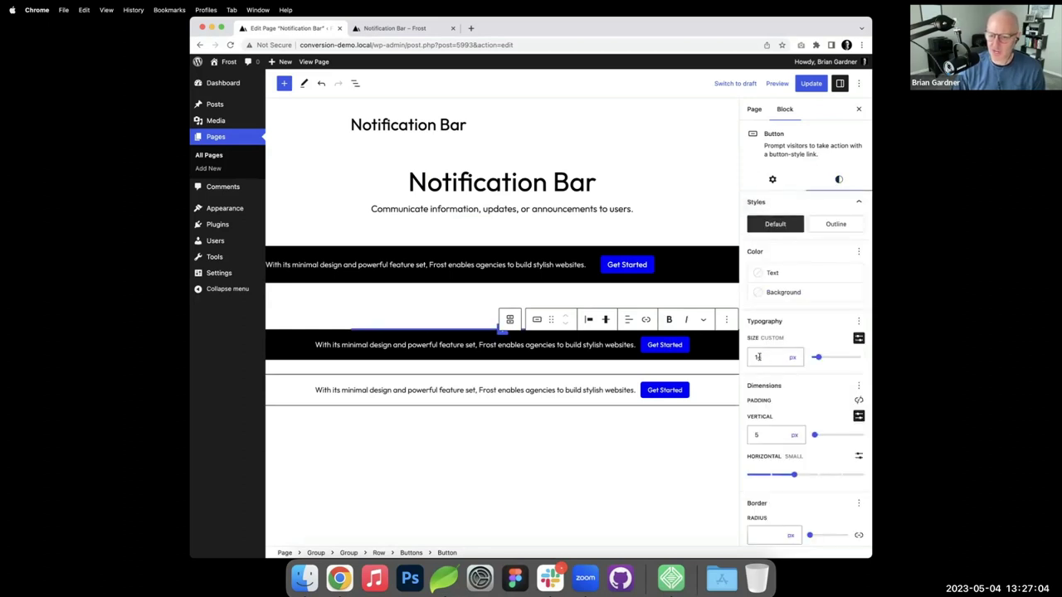
click(638, 266)
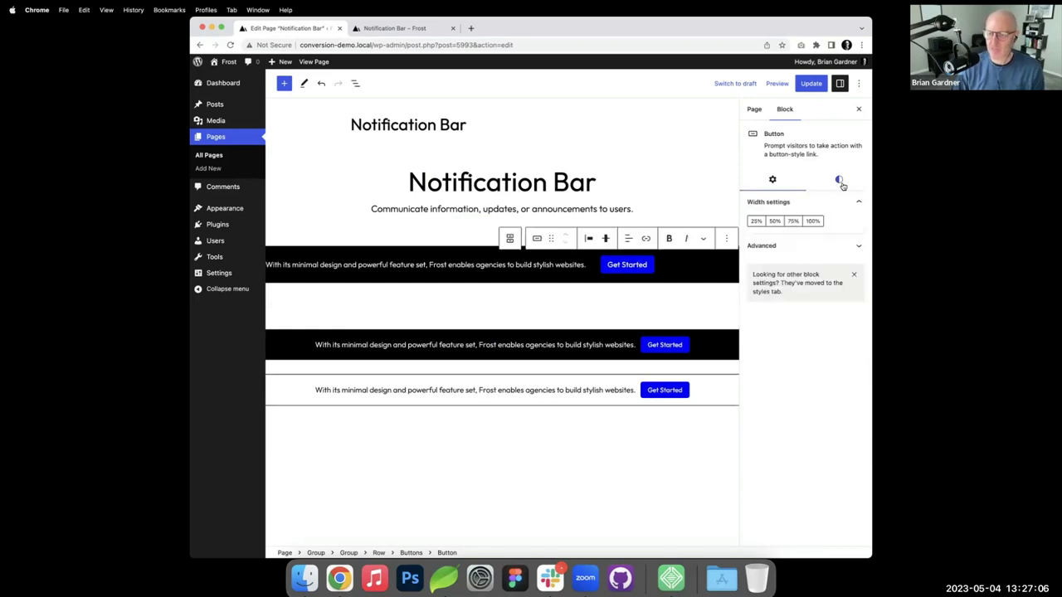
click(838, 179)
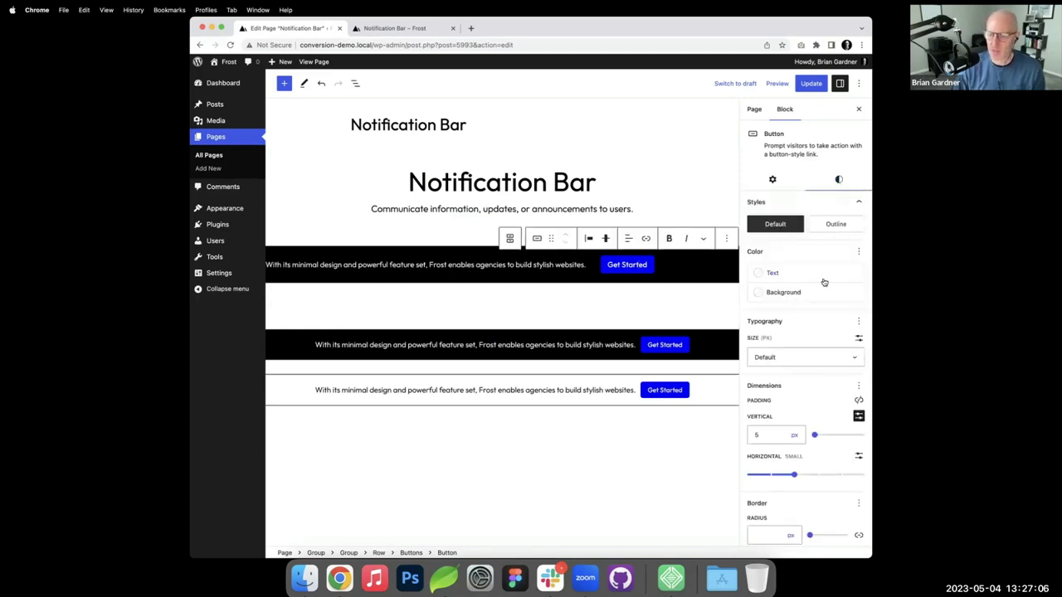
click(859, 338)
click(766, 356)
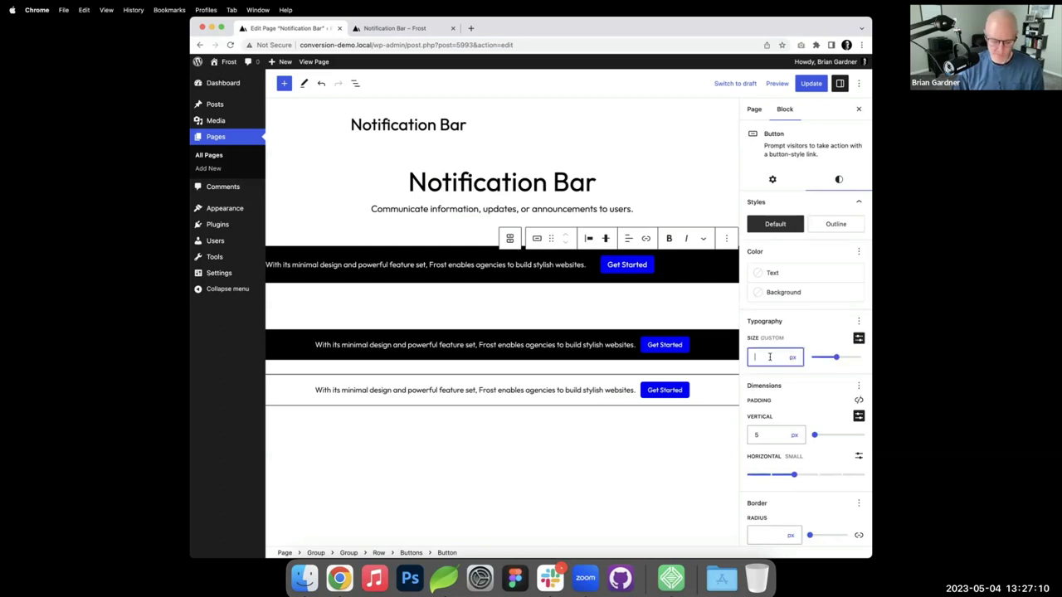
text(14)
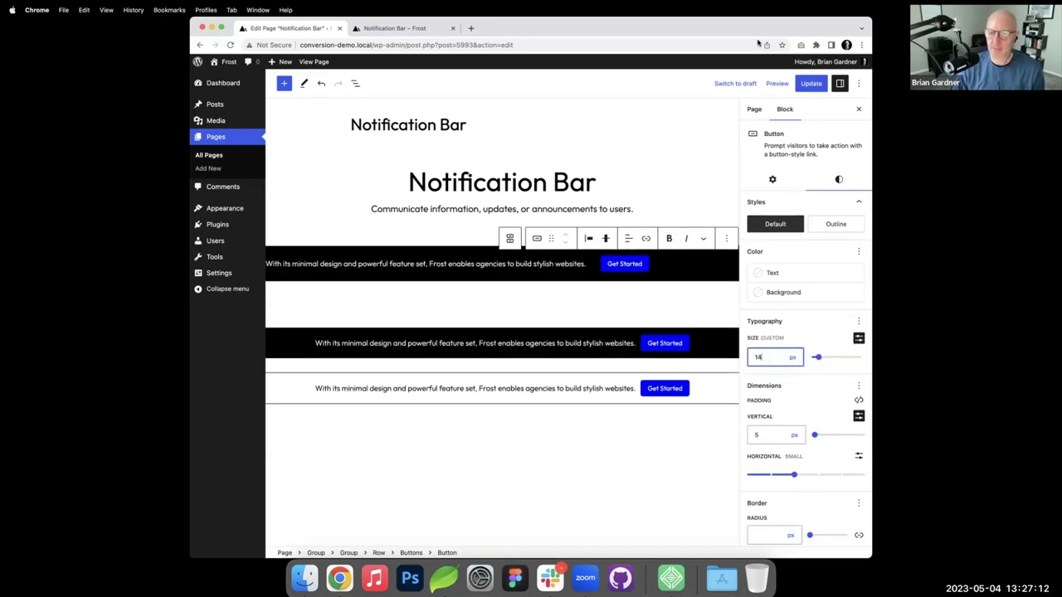
- Update the page and reload its published version to compare the new black bar with the existing one
click(811, 83)
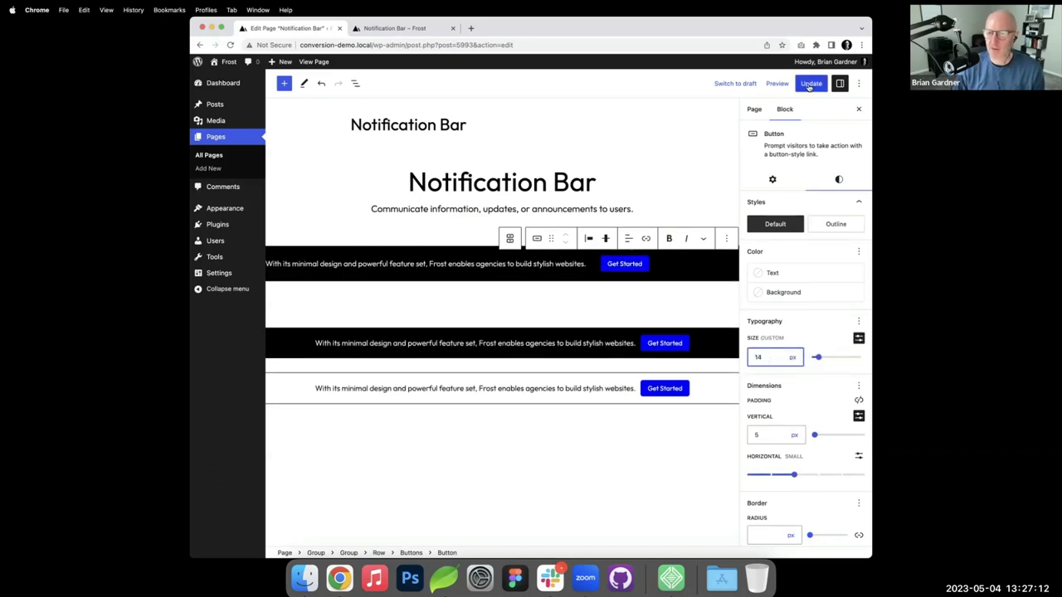
click(408, 31)
key(super+r)
scroll(592, 192, down, 1)
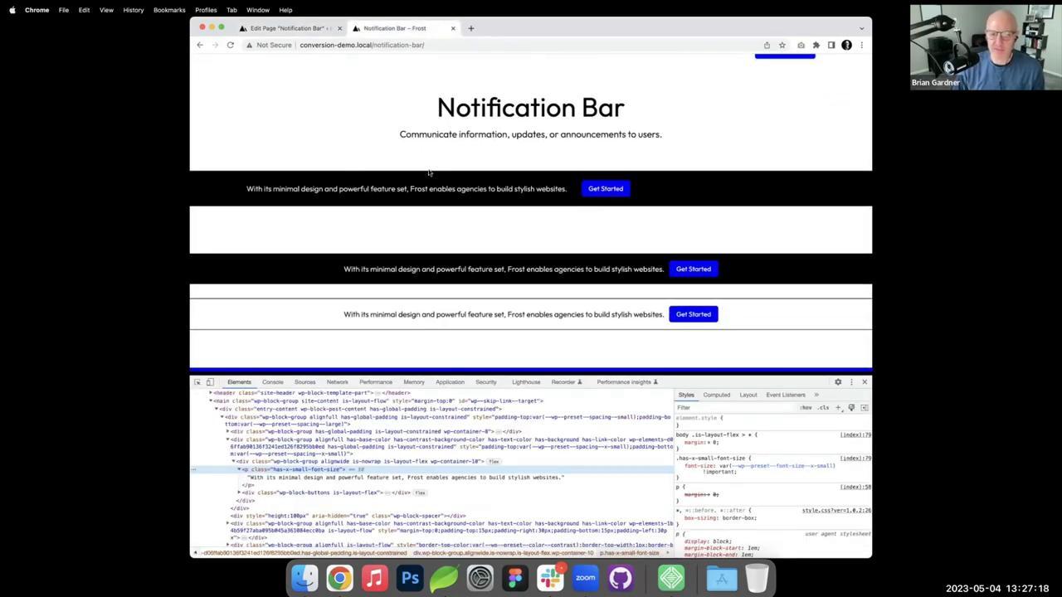
scroll(436, 214, up, 1)
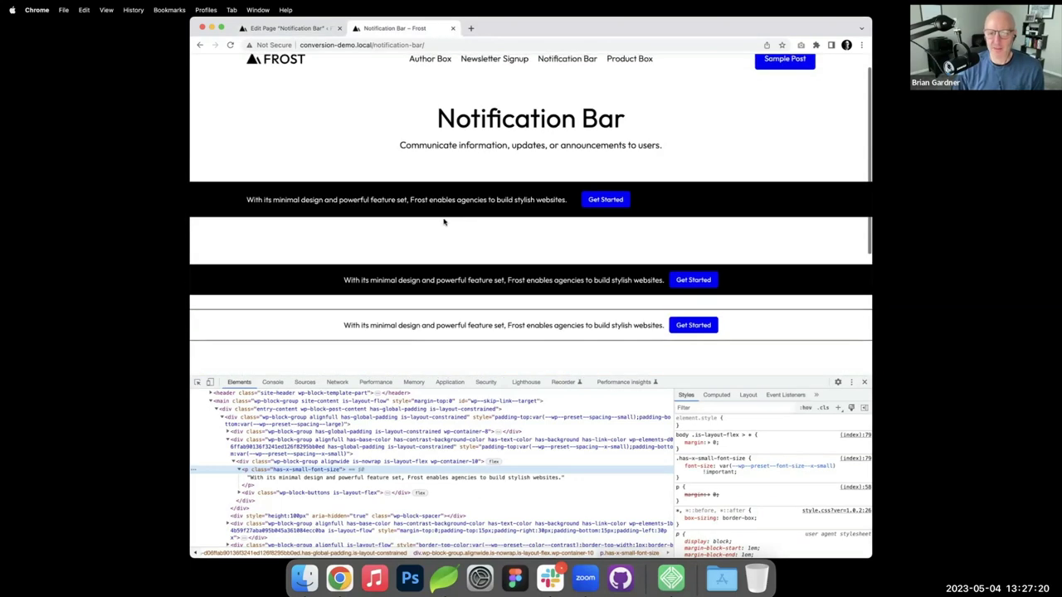
scroll(444, 222, down, 1)
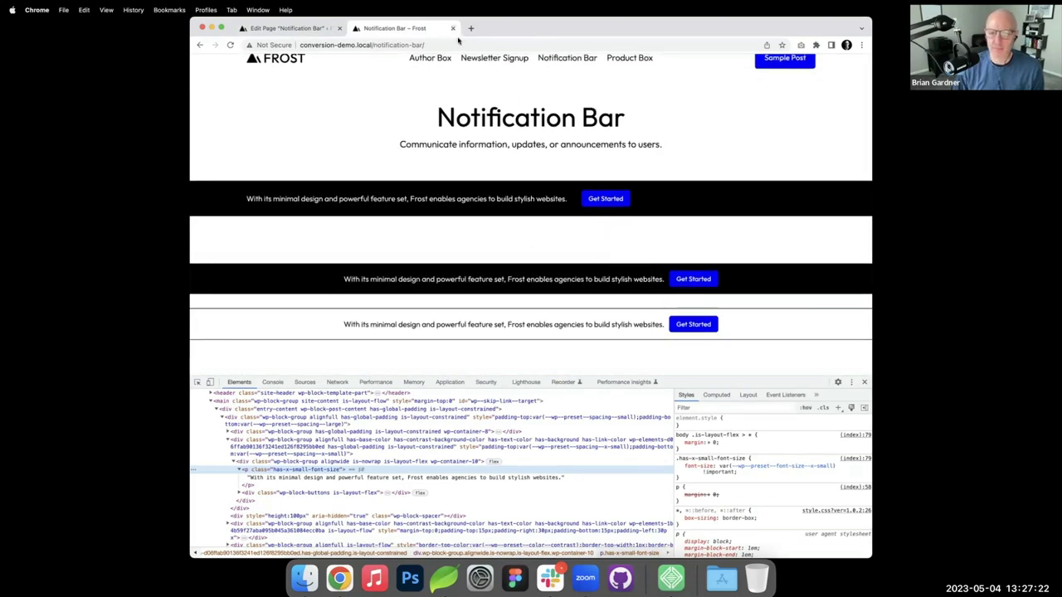
- Back in the page editor, set the new bar group's top and bottom padding to 15 px, matching the existing black bar's group
click(297, 28)
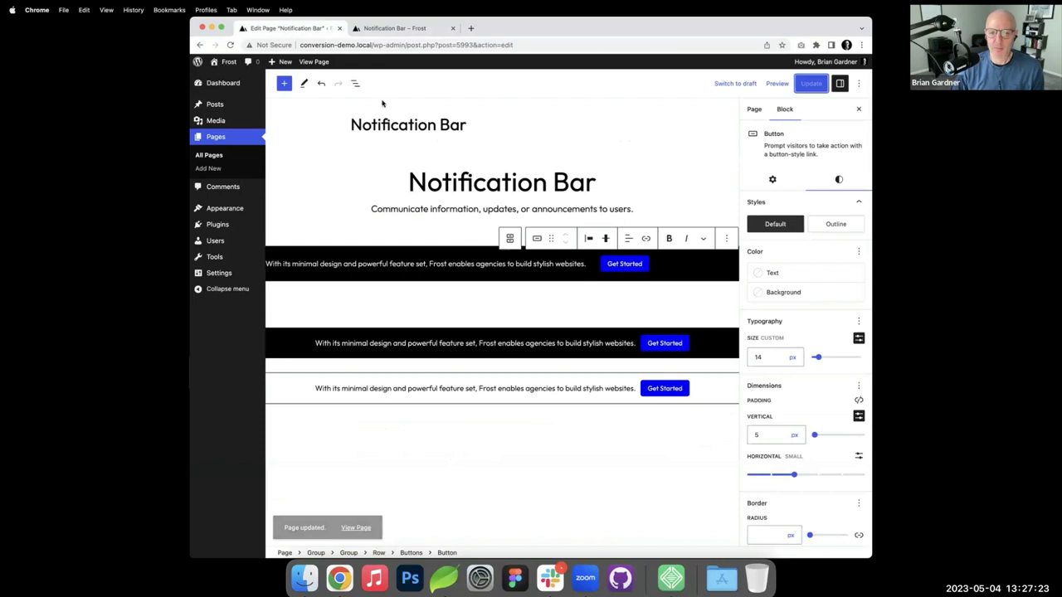
click(595, 338)
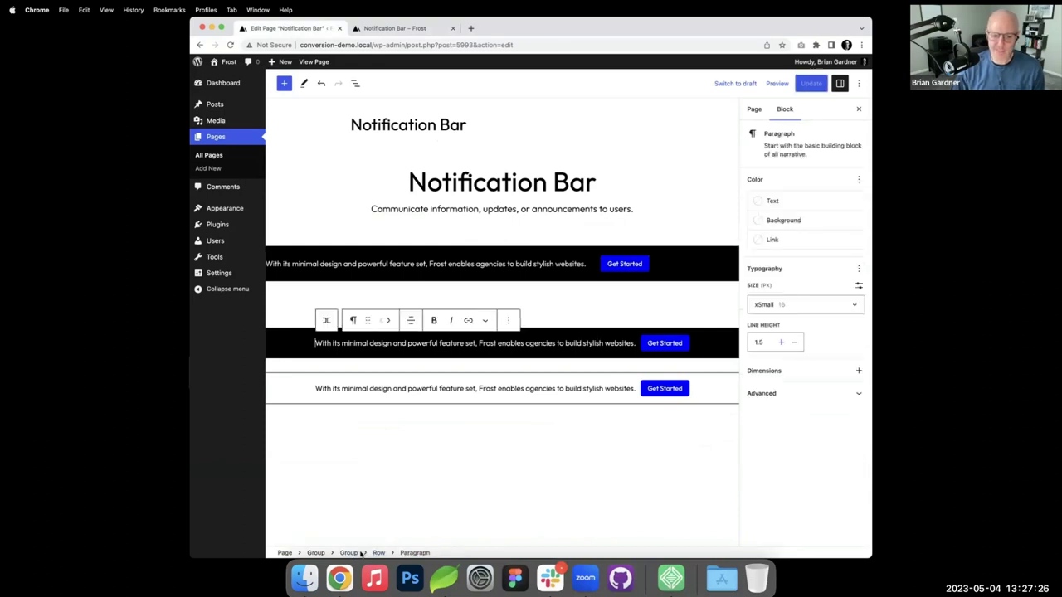
click(348, 552)
click(841, 196)
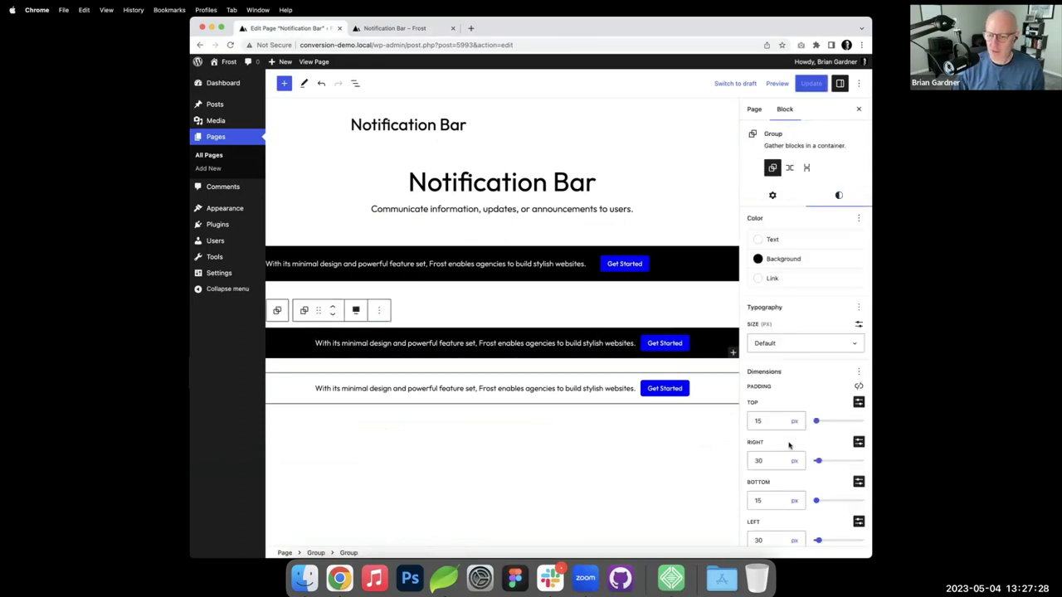
scroll(758, 371, down, 3)
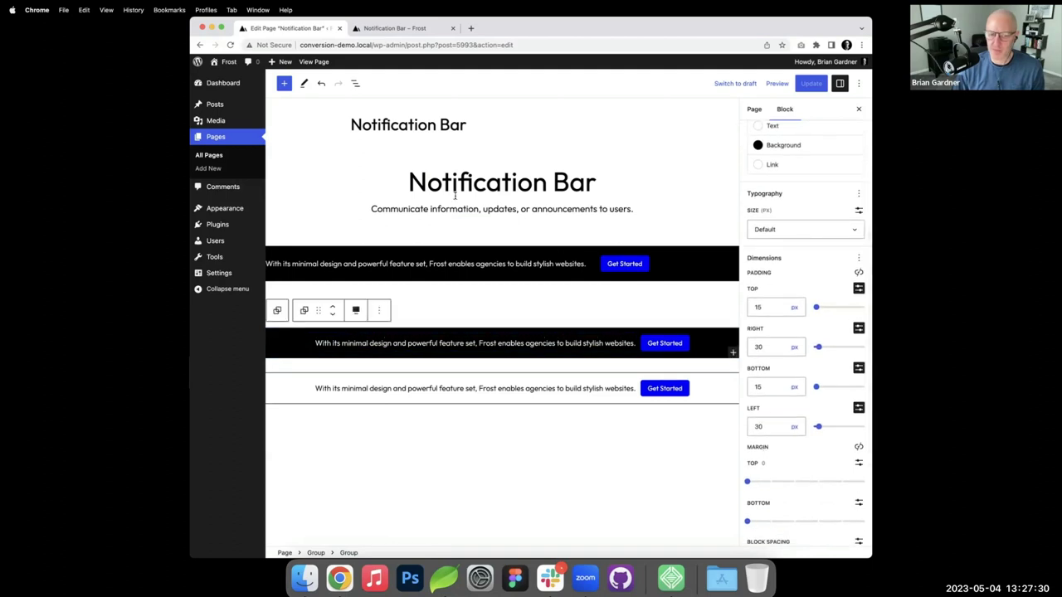
click(685, 250)
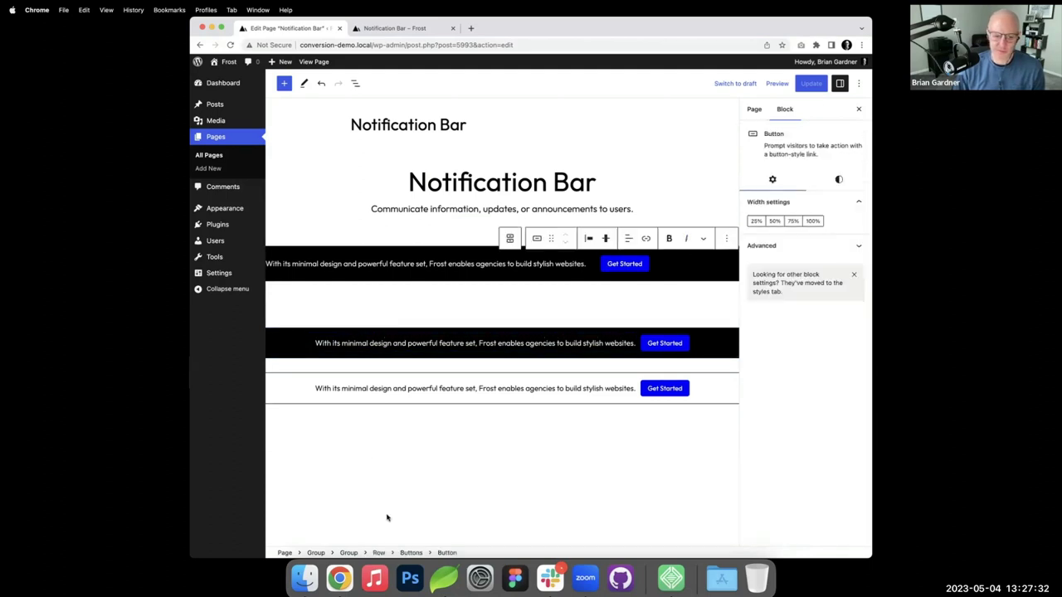
click(348, 553)
click(839, 195)
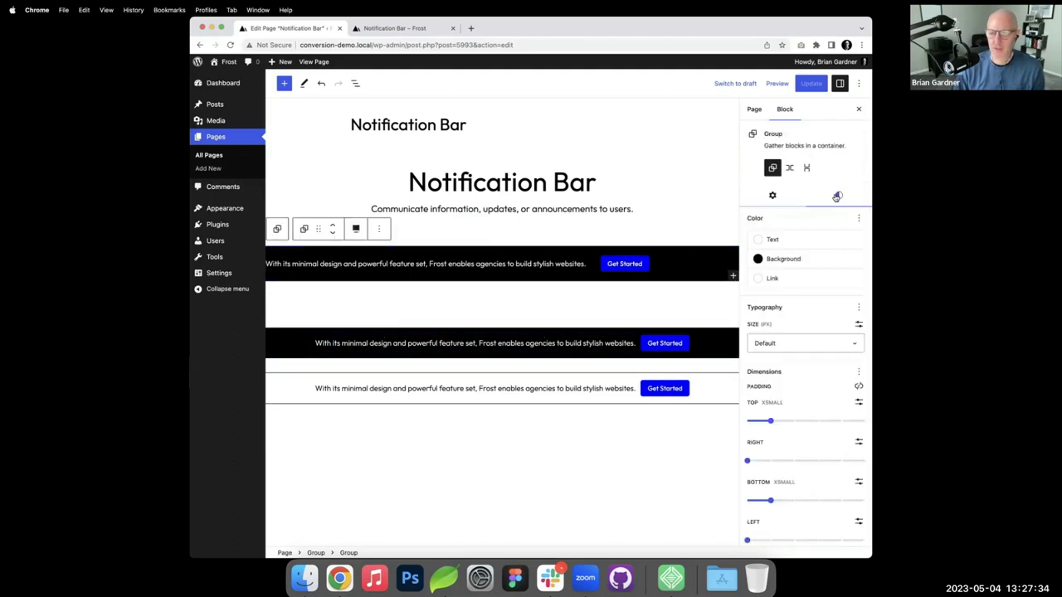
click(859, 403)
double_click(752, 421)
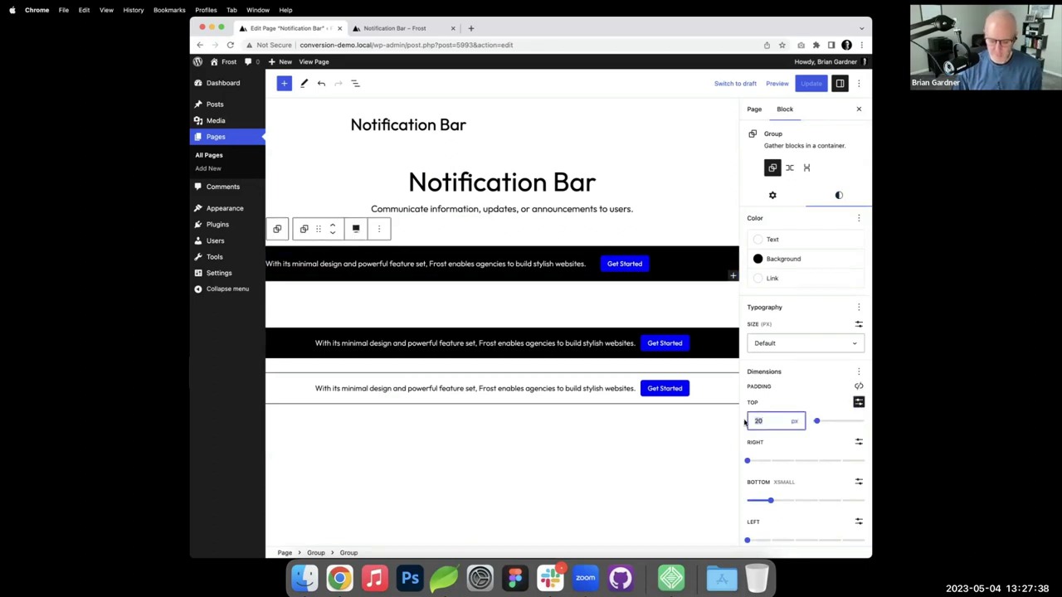
text(15)
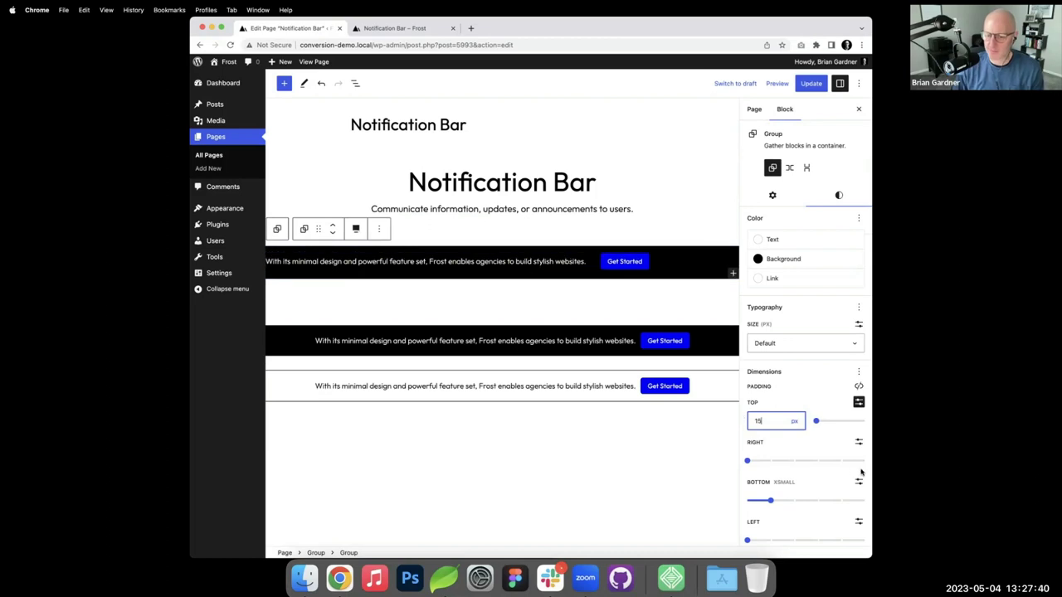
click(858, 482)
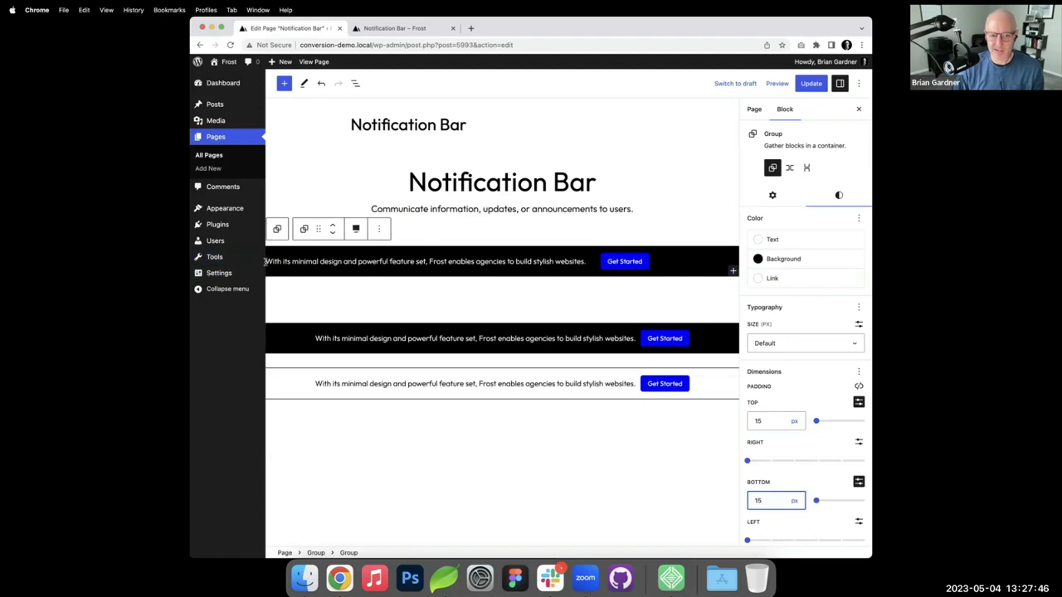
- Set the right and left padding of the new bar's group to 30 px
click(859, 443)
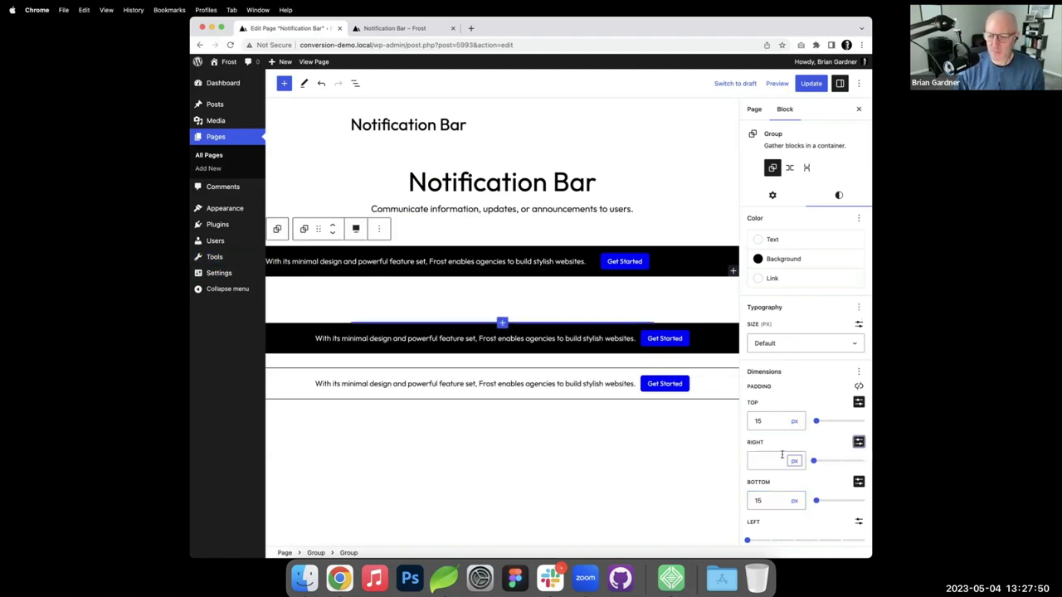
click(762, 458)
text(30)
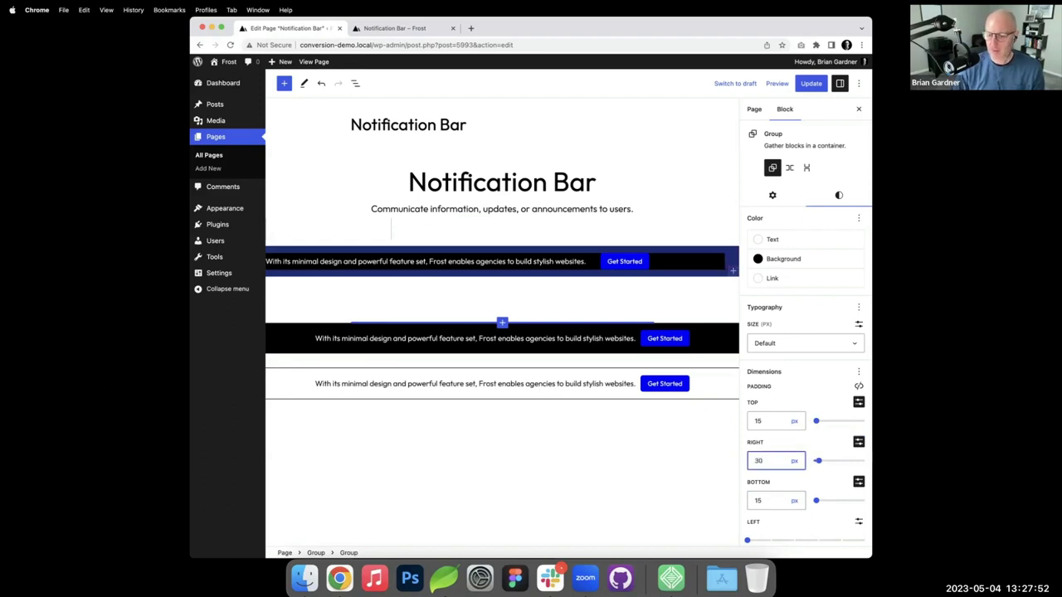
click(859, 520)
scroll(771, 484, down, 3)
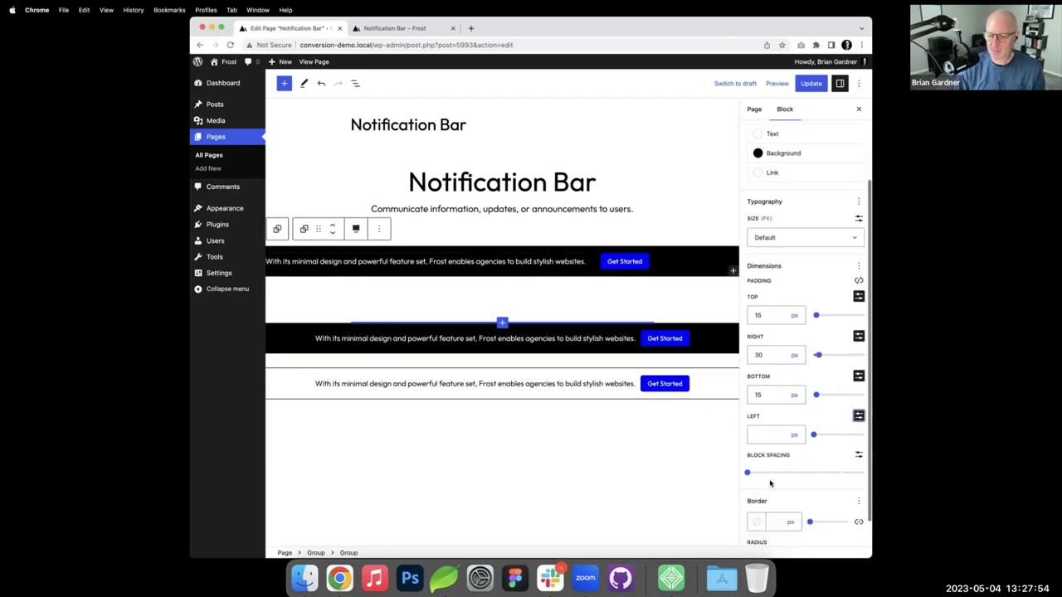
click(758, 432)
text(30)
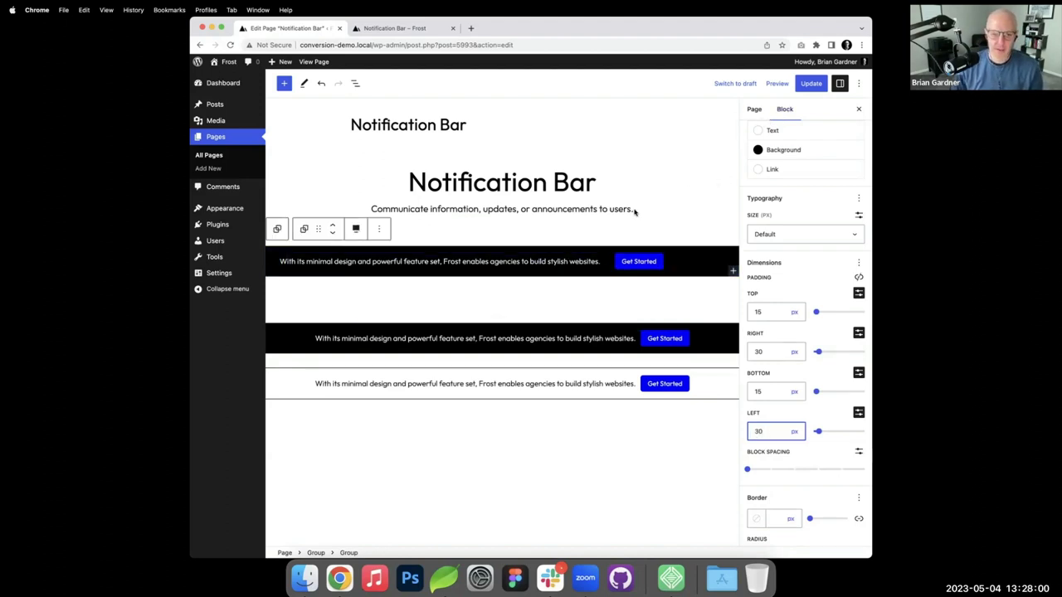
- Justify the items of the new black bar's Row to the center
click(479, 261)
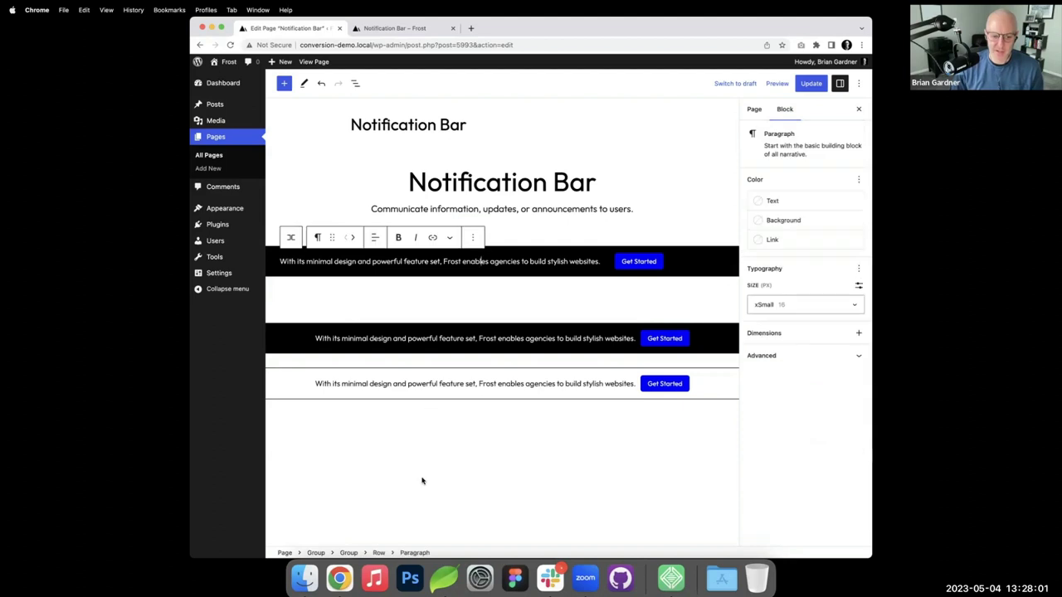
click(379, 553)
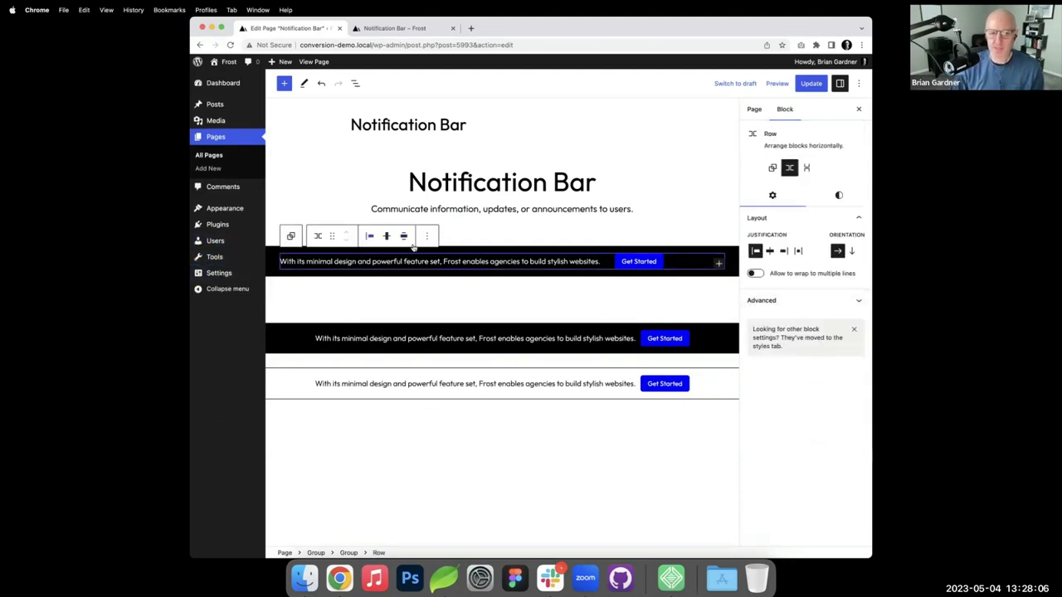
click(370, 236)
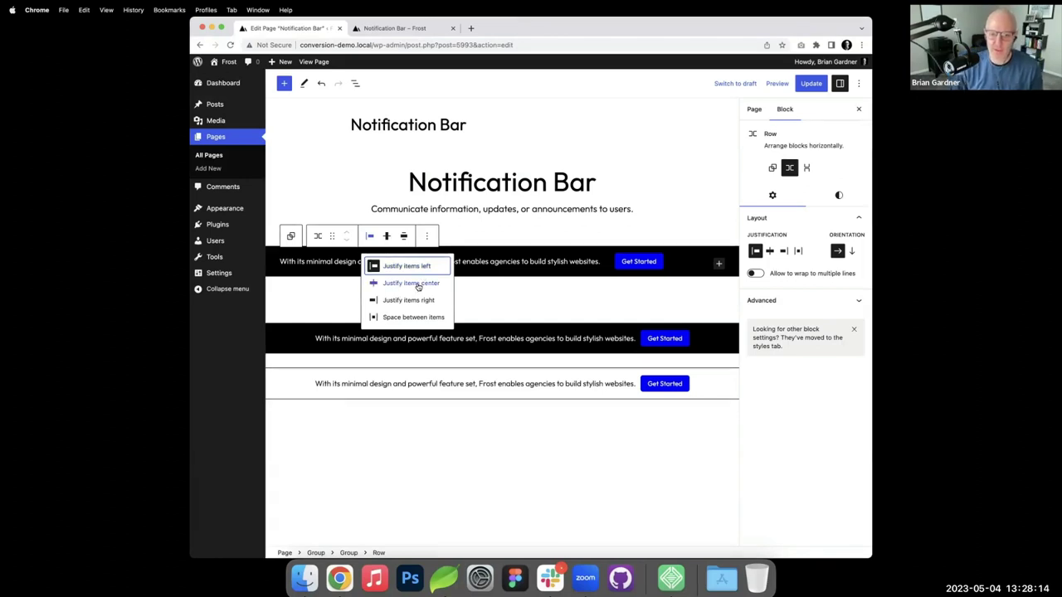
click(418, 285)
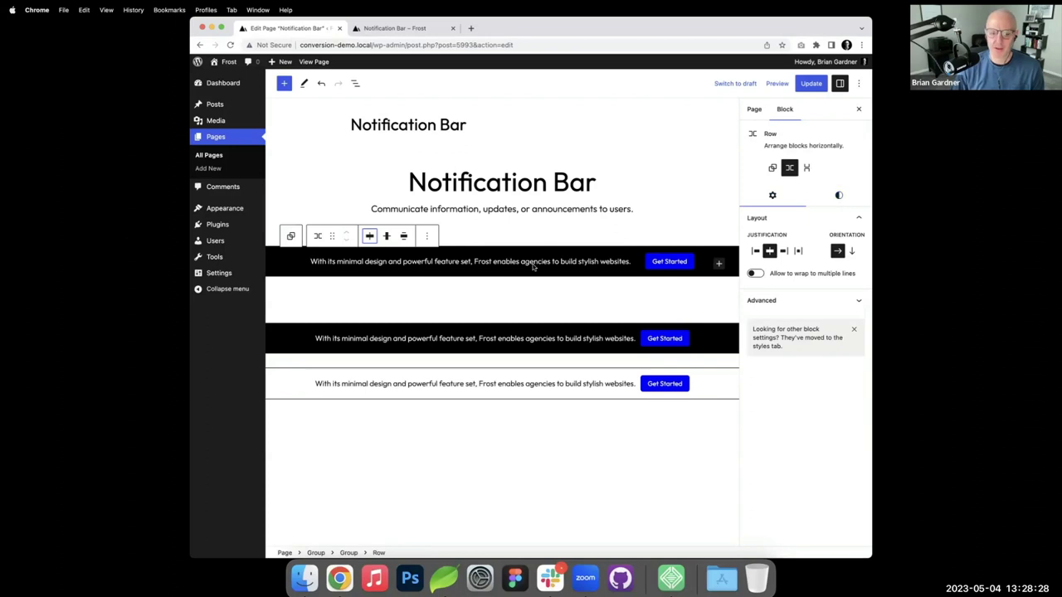
- Set the block spacing of the new bar's Row to 10 px
click(839, 198)
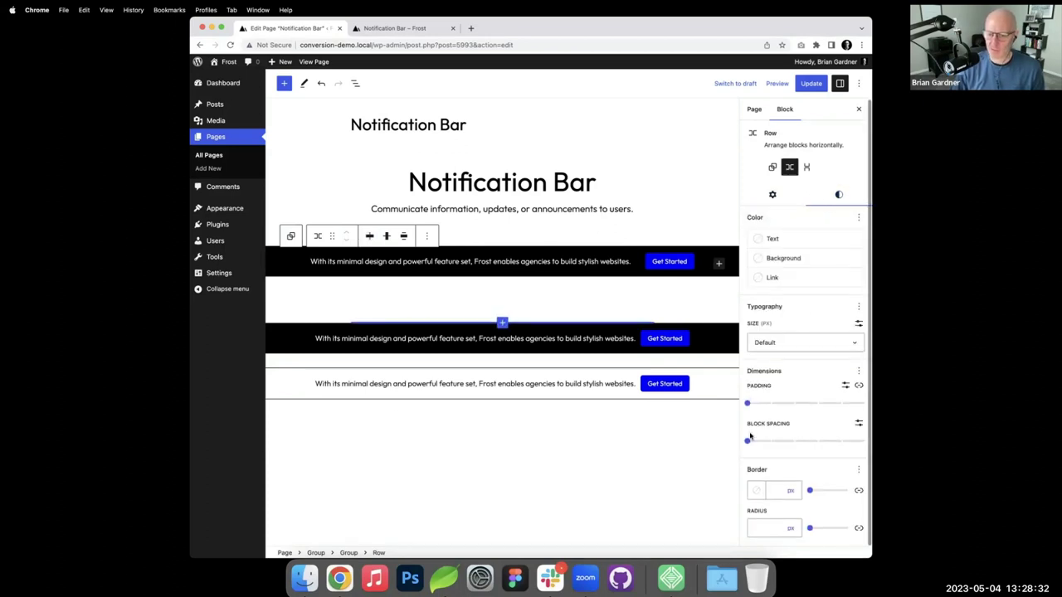
click(857, 424)
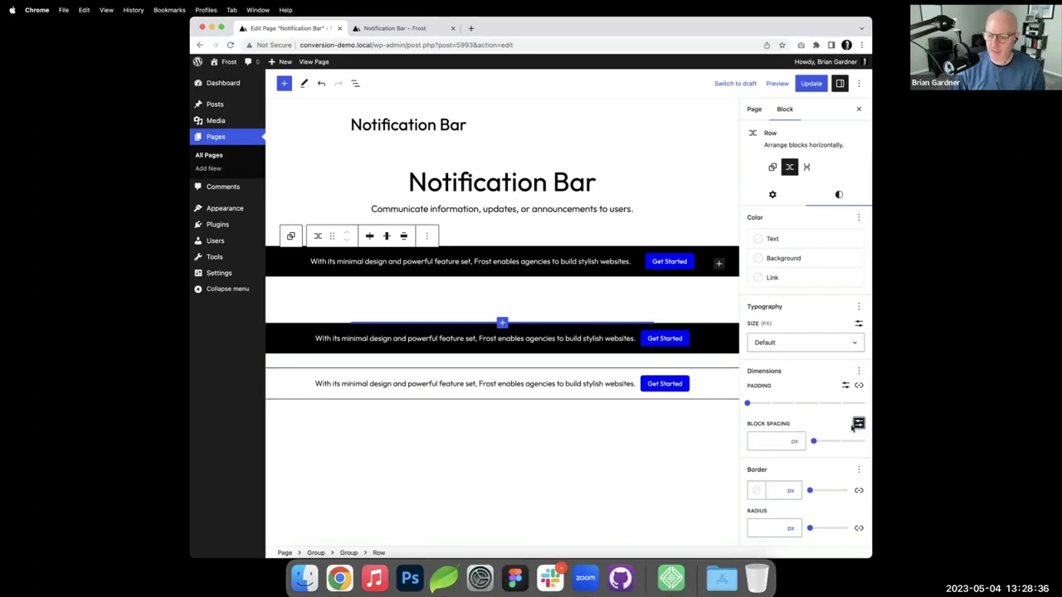
click(767, 442)
text(10)
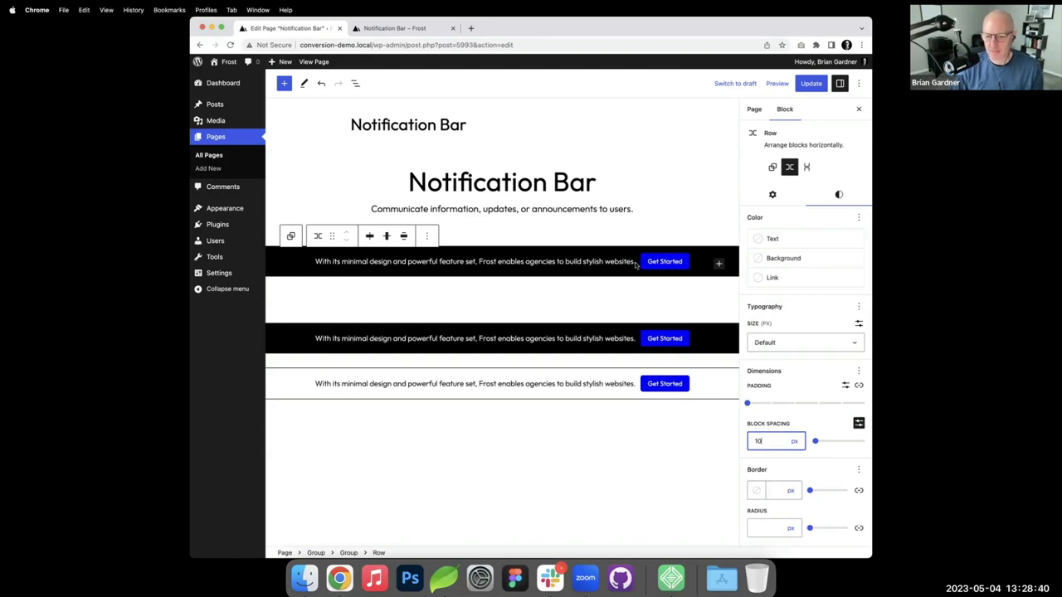
mouse_move(815, 441)
mouse_down()
mouse_move(835, 442)
mouse_move(817, 441)
mouse_up()
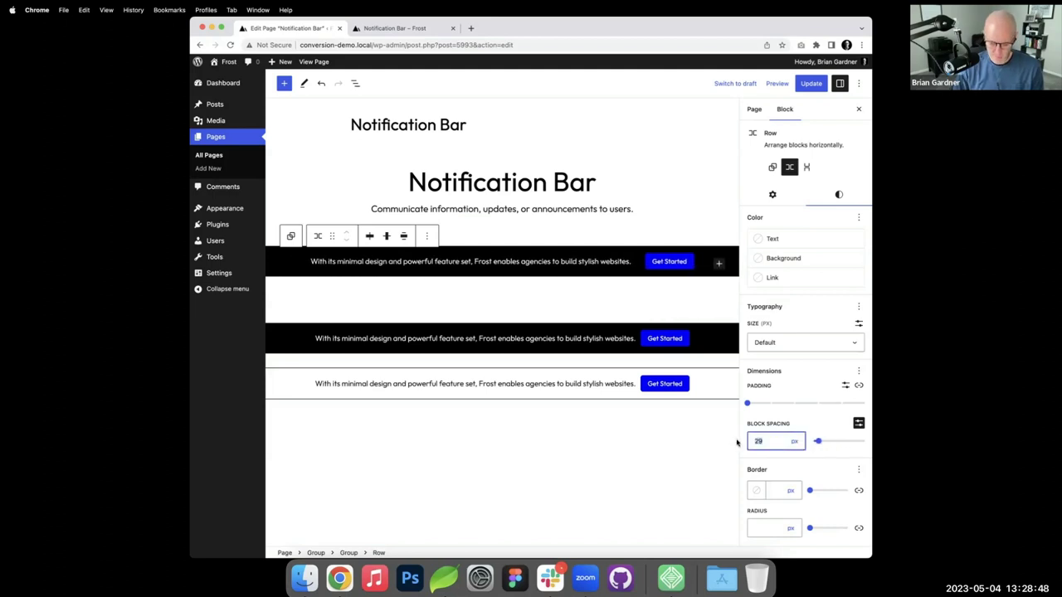
text(10)
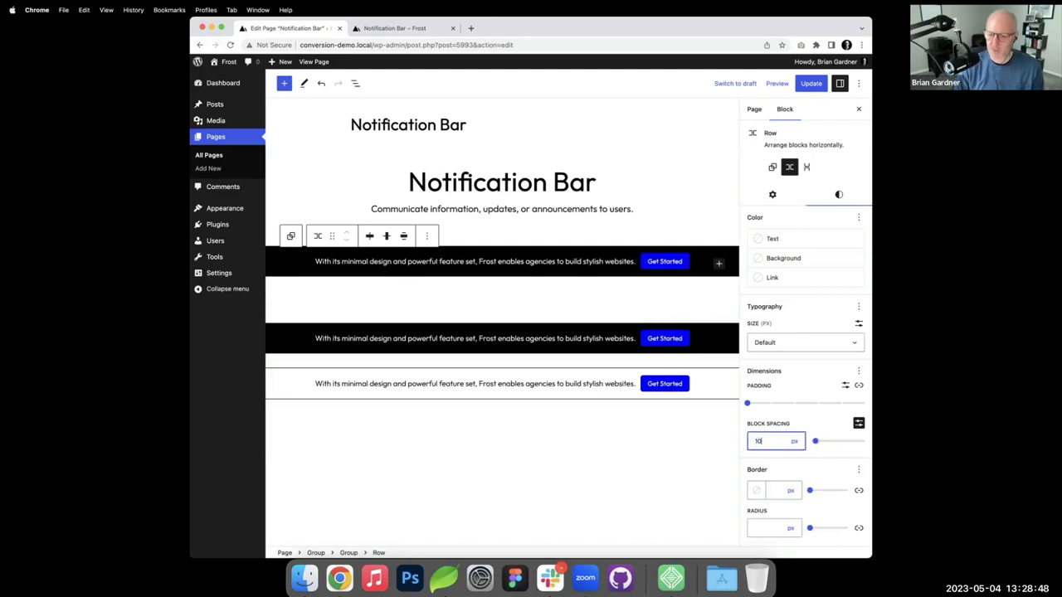
- Save the page changes, refresh the published Notification Bar page and close the developer tools
click(809, 84)
click(398, 28)
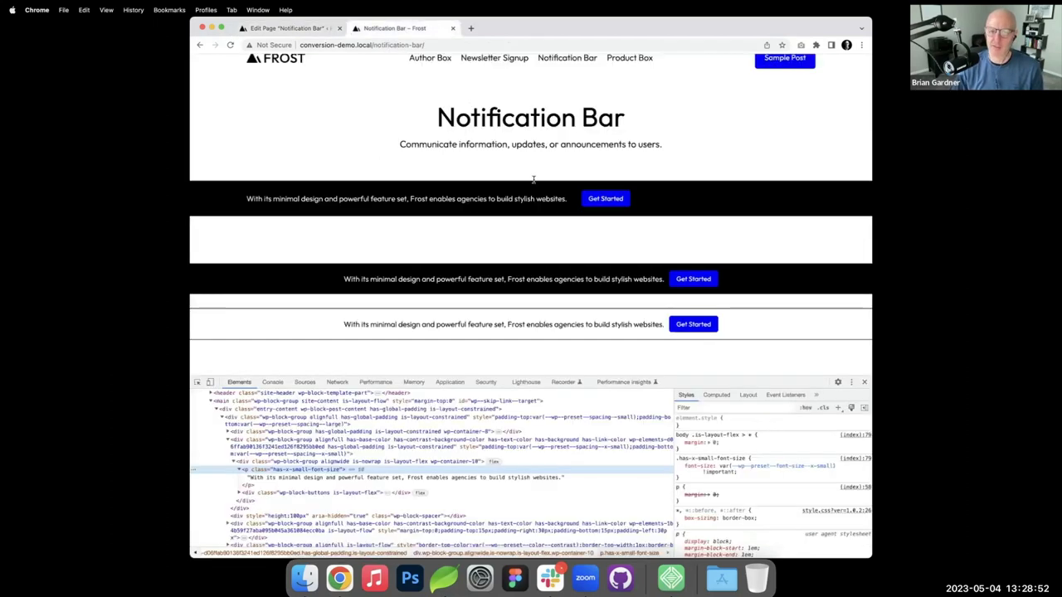
key(super+r)
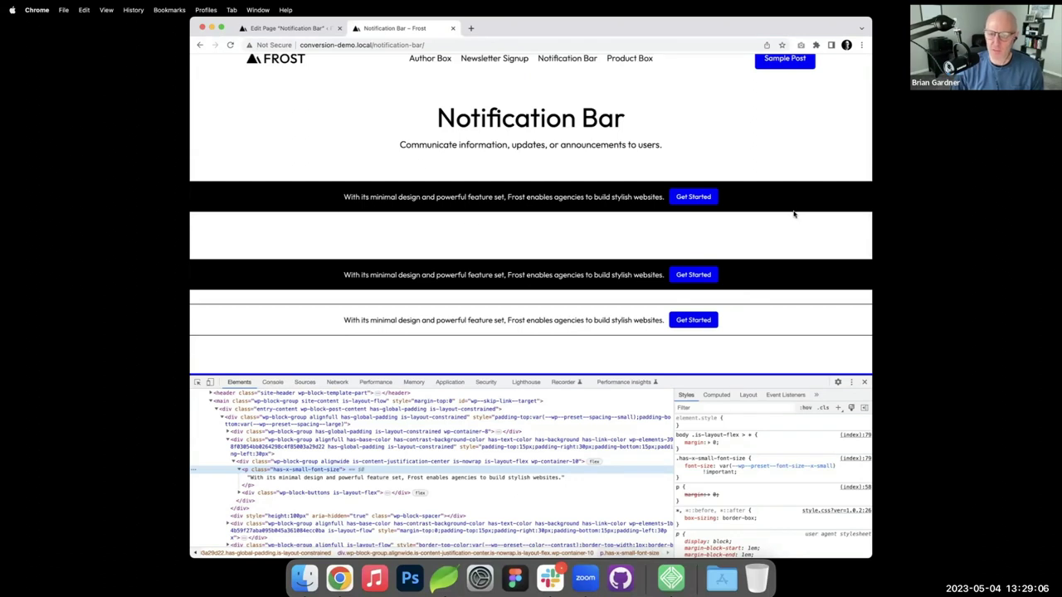
click(864, 382)
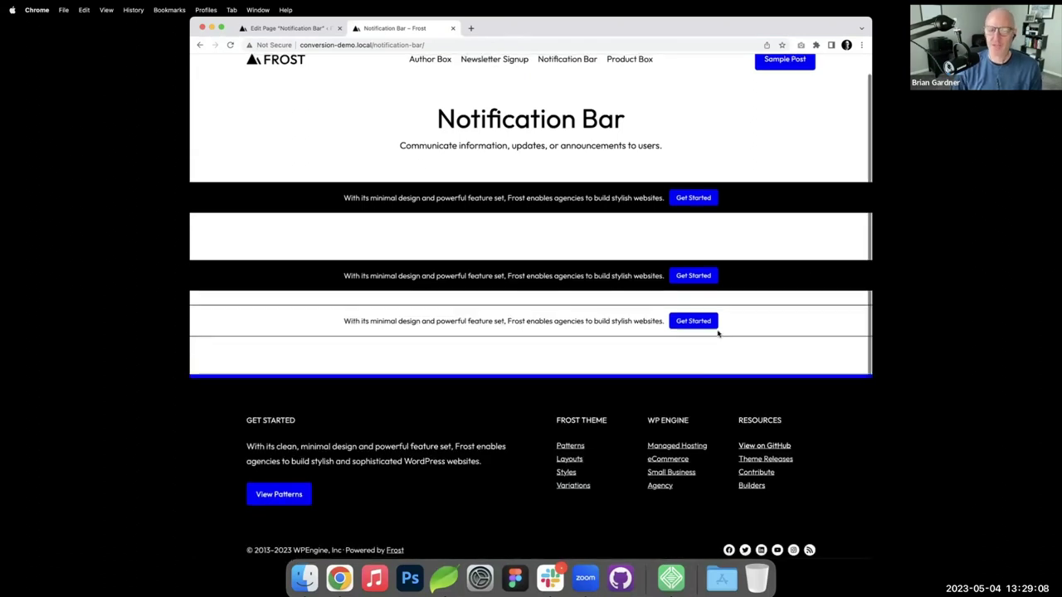
- Review the published bars, return to the page editor and examine the nested blocks of the page and the new bar
scroll(715, 331, up, 1)
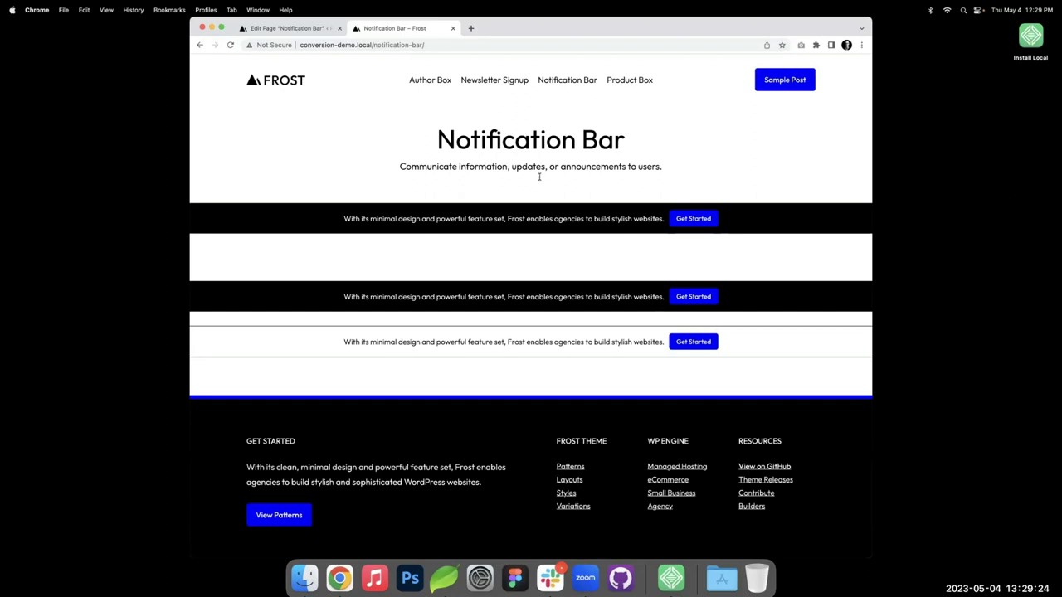
click(291, 28)
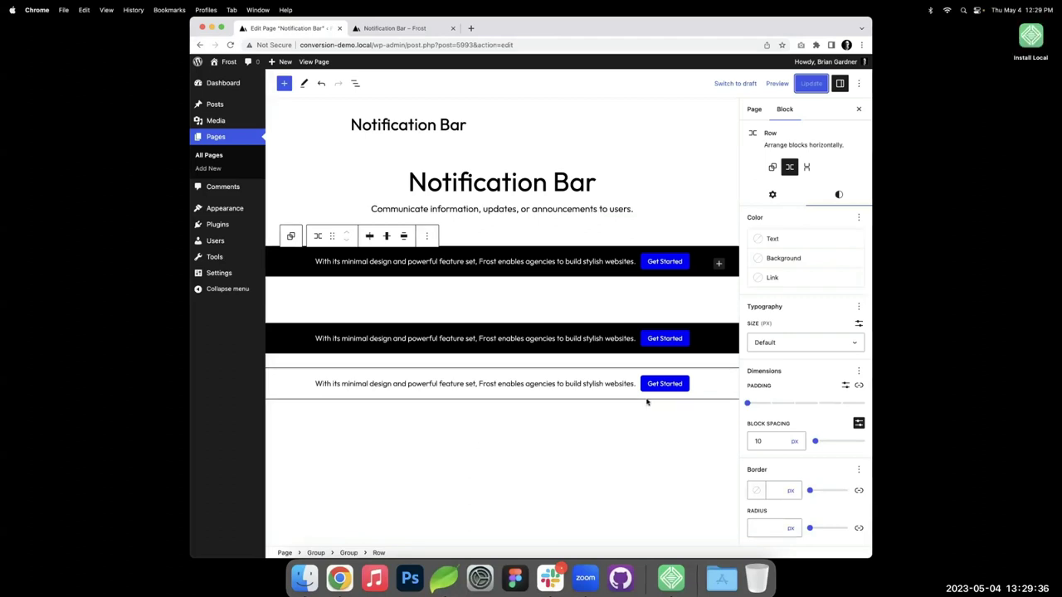
click(355, 83)
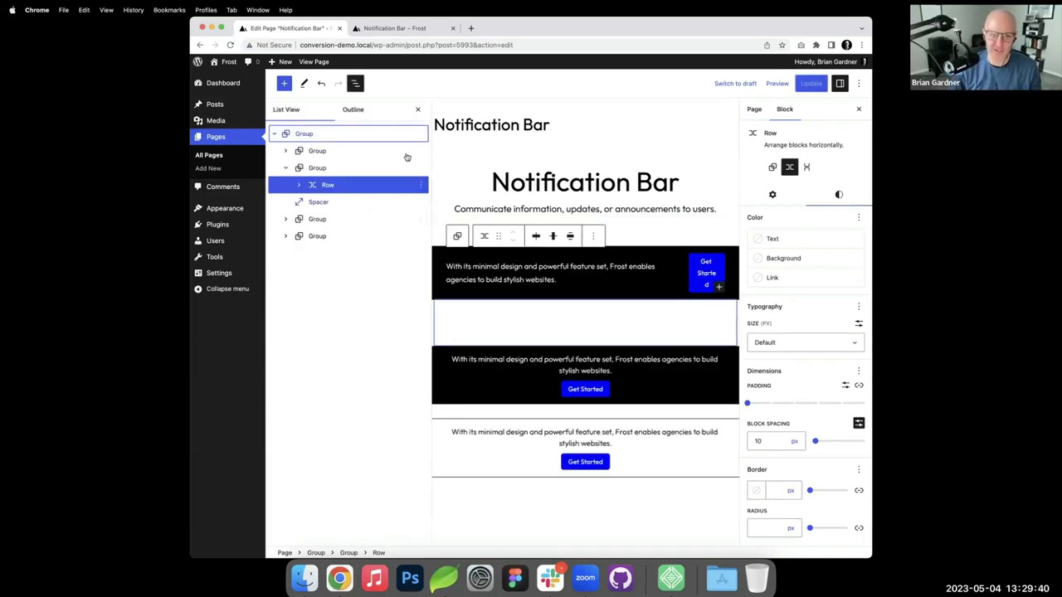
click(562, 188)
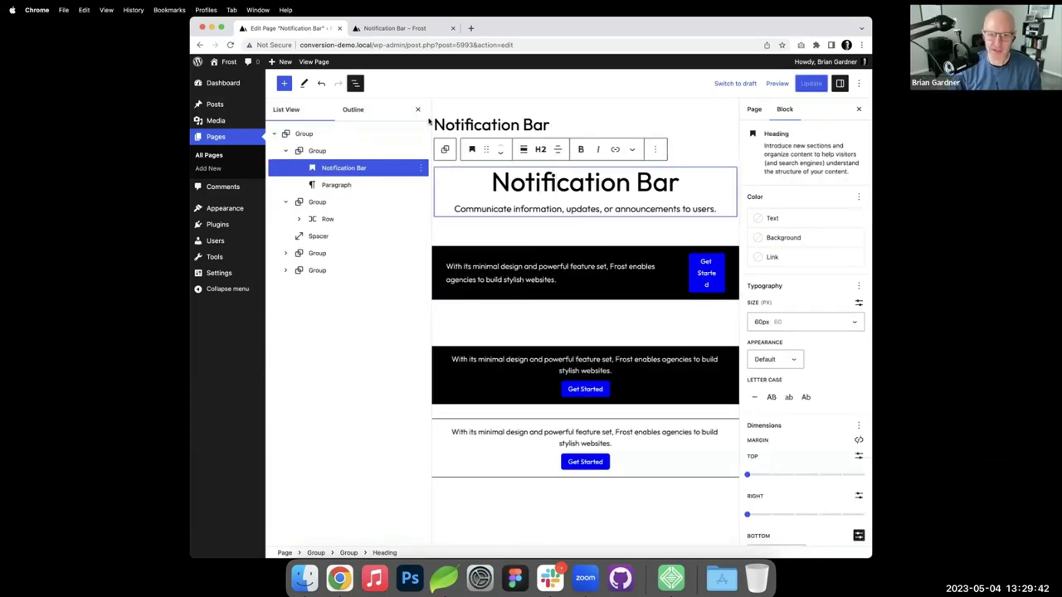
click(417, 109)
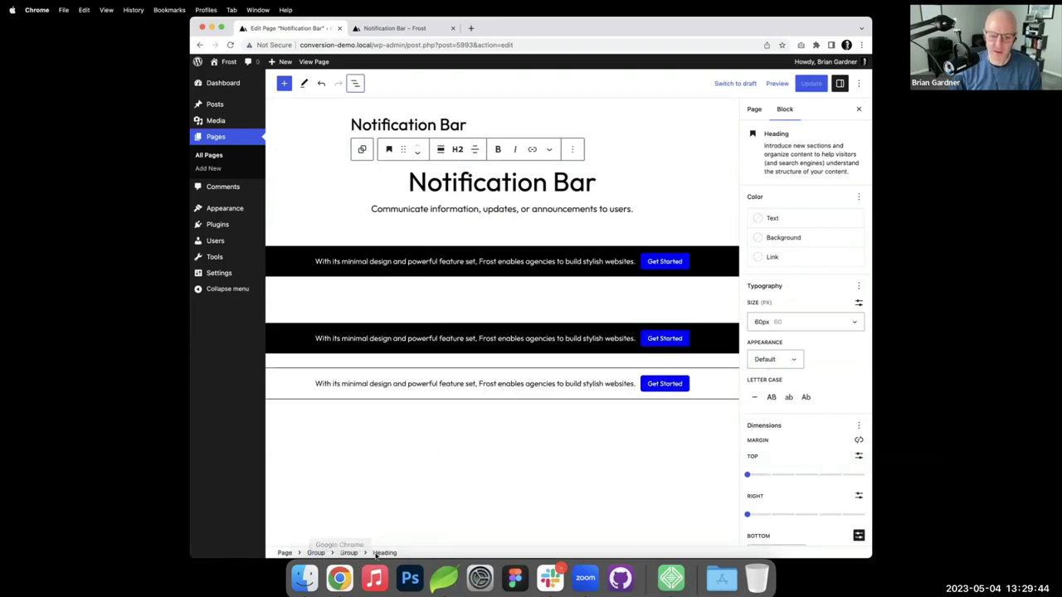
click(316, 553)
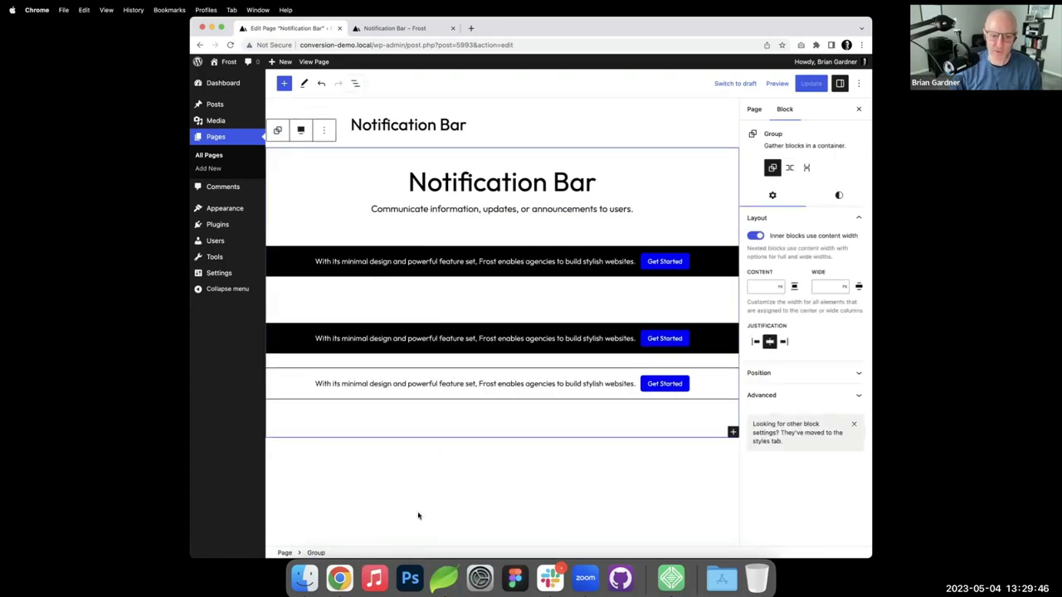
click(506, 260)
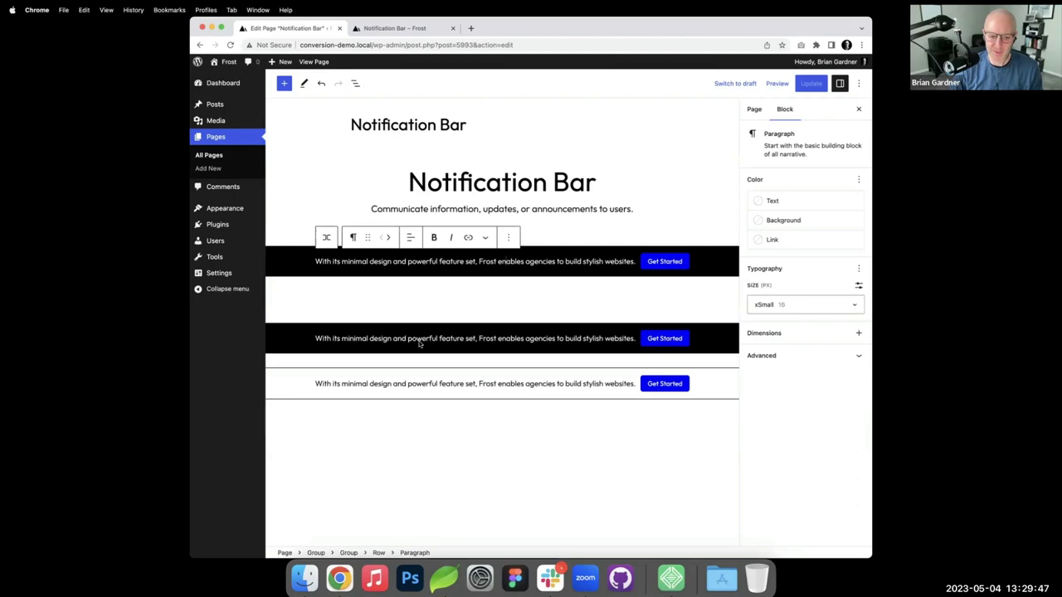
click(379, 553)
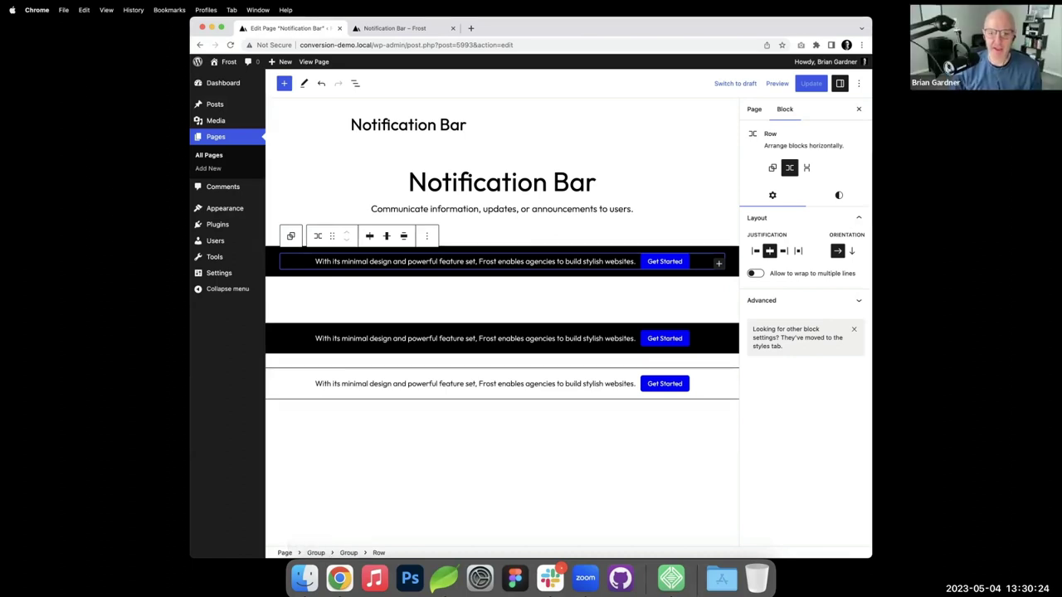
click(504, 261)
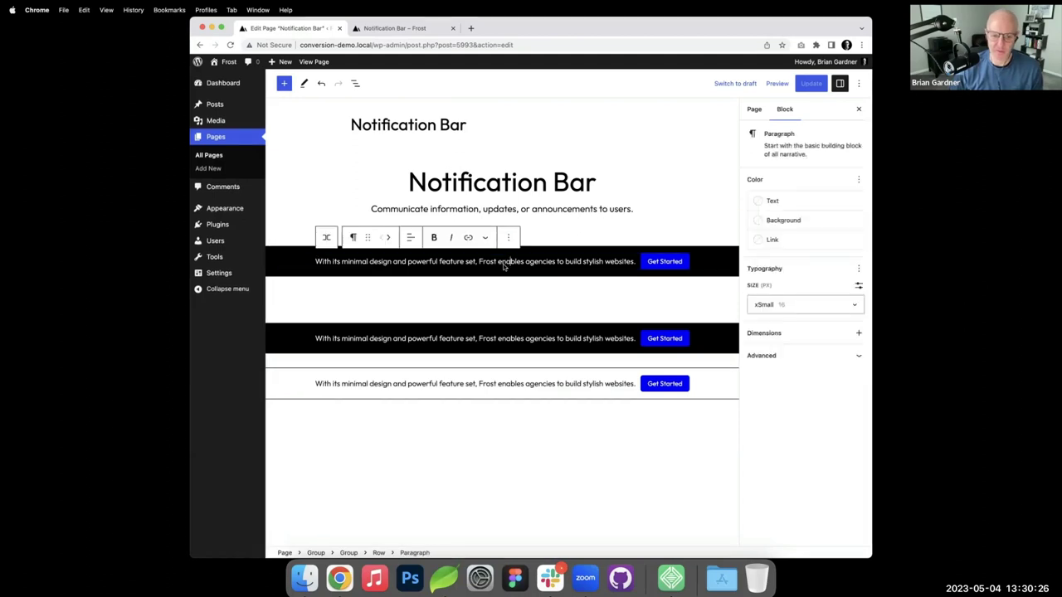
- Try left and right justification on the first black bar's Row and restore it to center
click(378, 553)
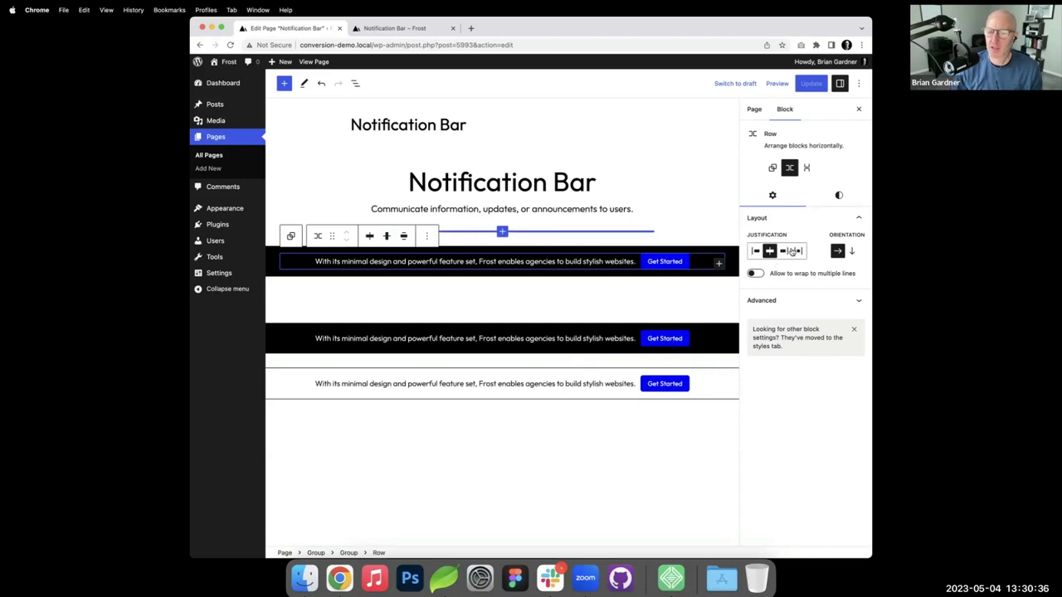
click(755, 251)
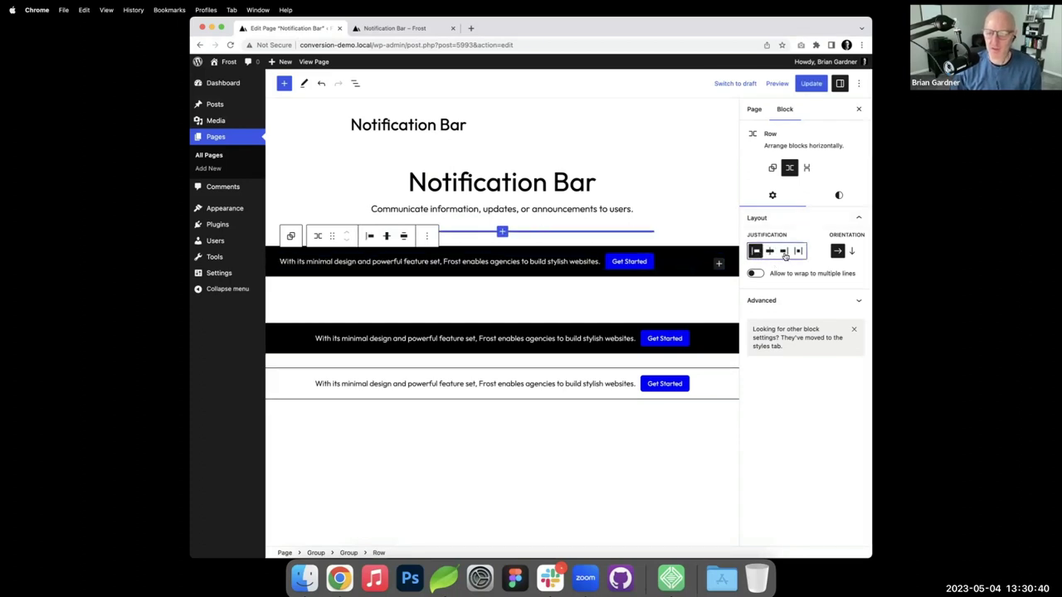
click(783, 252)
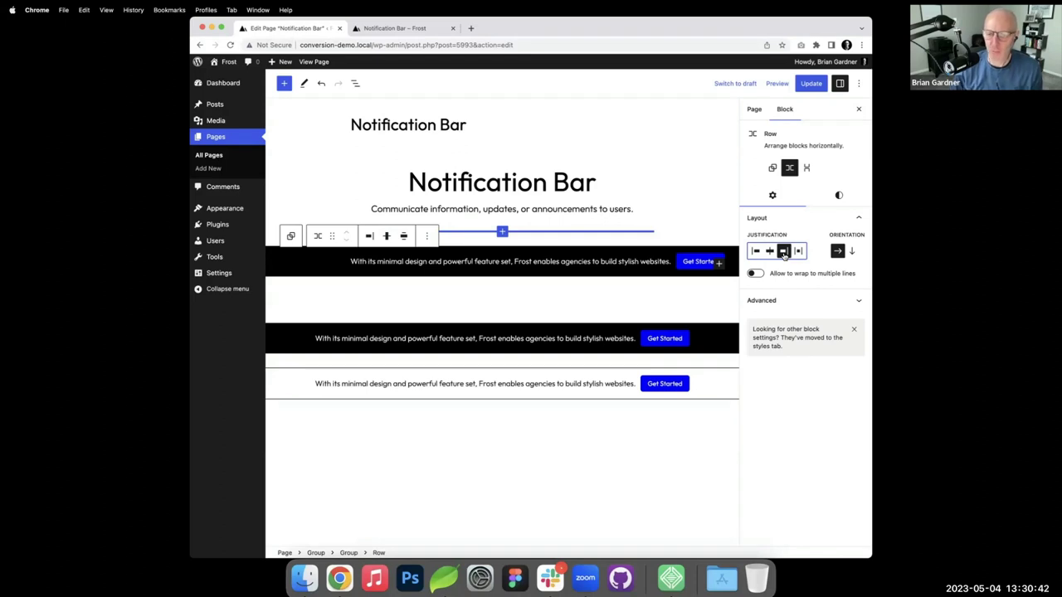
click(769, 252)
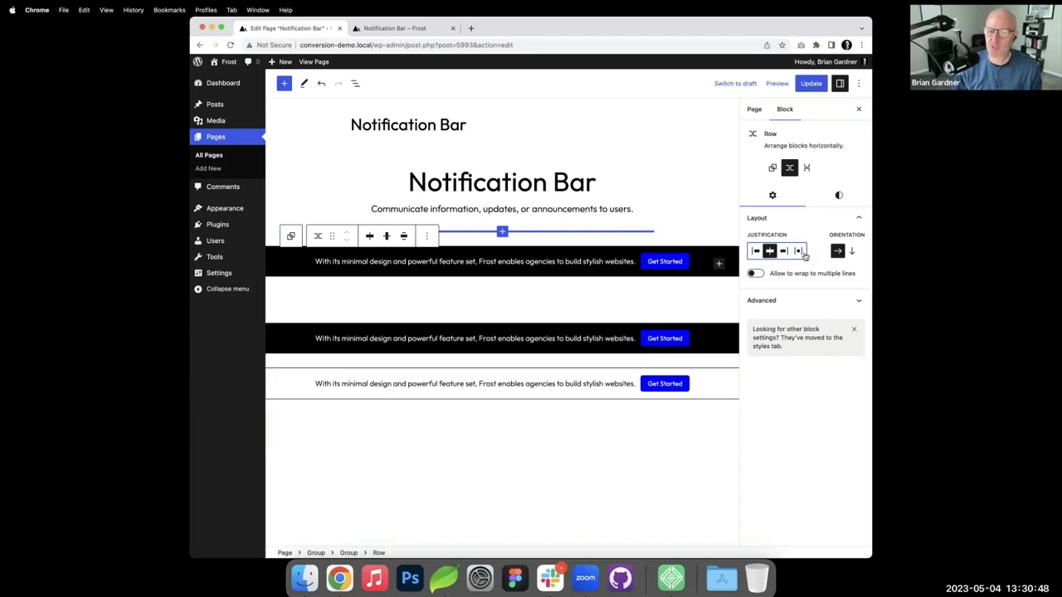
- Set the first notification bar's row justification to space between items, update the page, and reload the live Notification Bar page
click(799, 251)
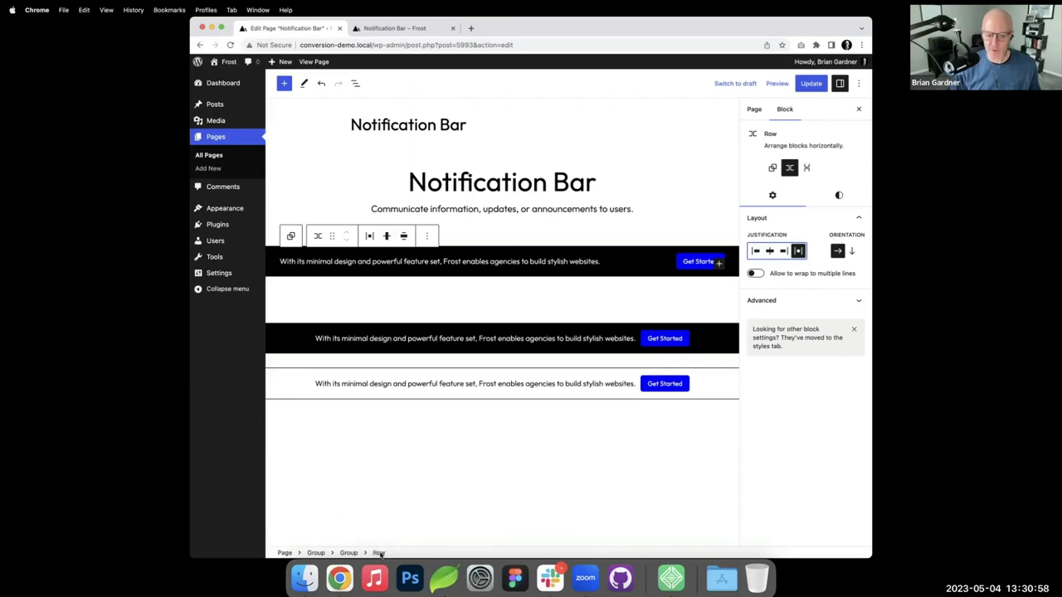
click(403, 236)
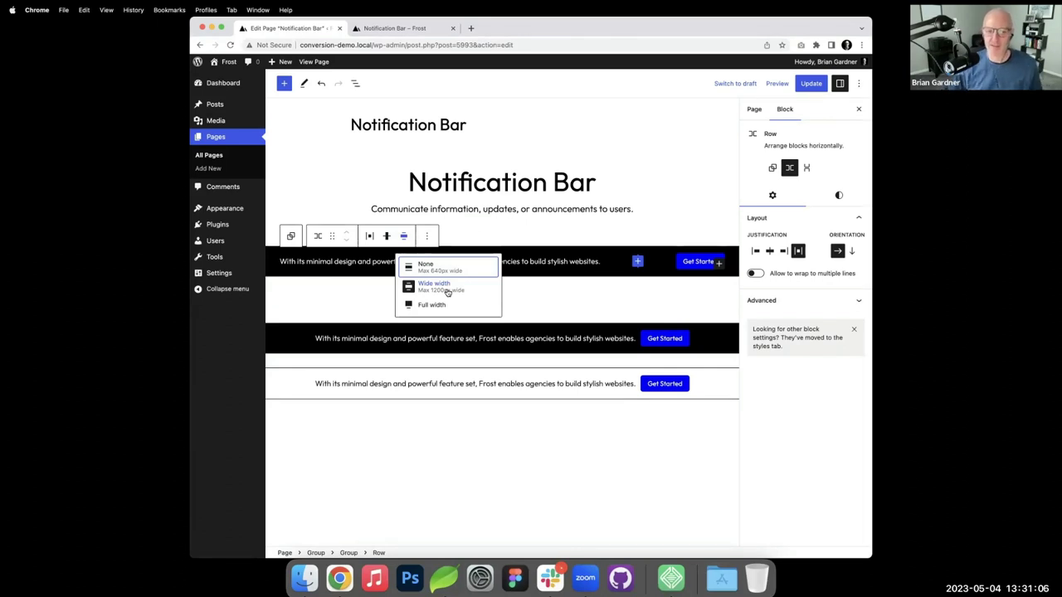
click(810, 82)
click(420, 29)
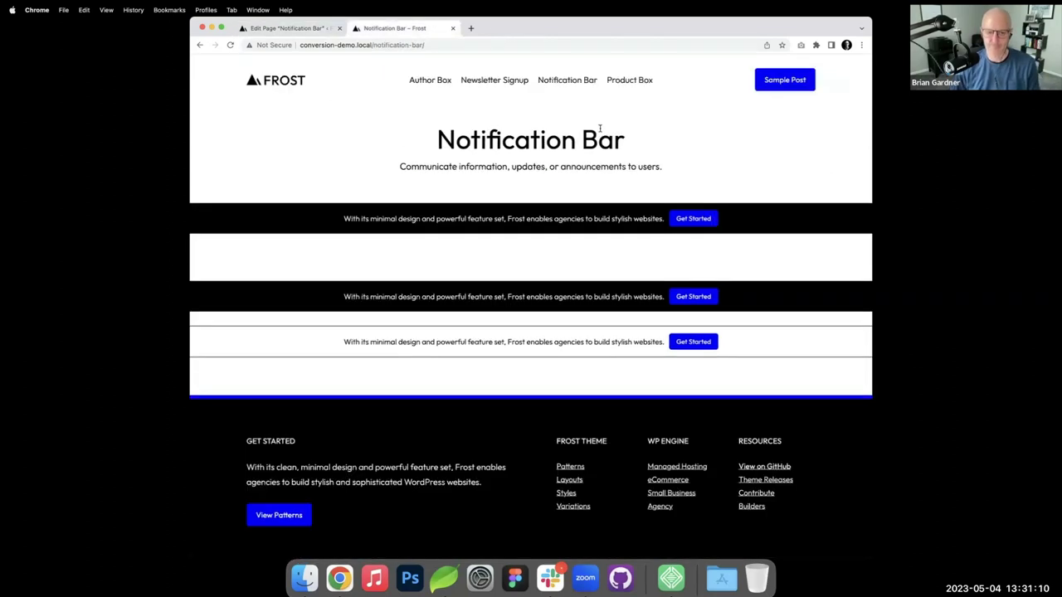
key(super+r)
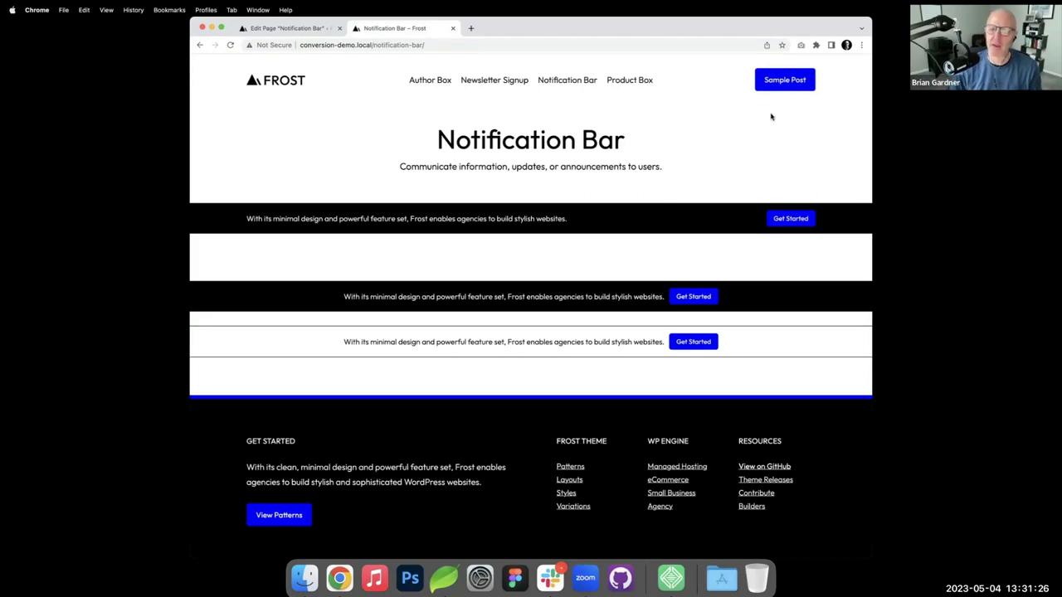
- Duplicate the live Notification Bar page into a separate browser window and narrow it to mobile width to check the bars
right_click(412, 29)
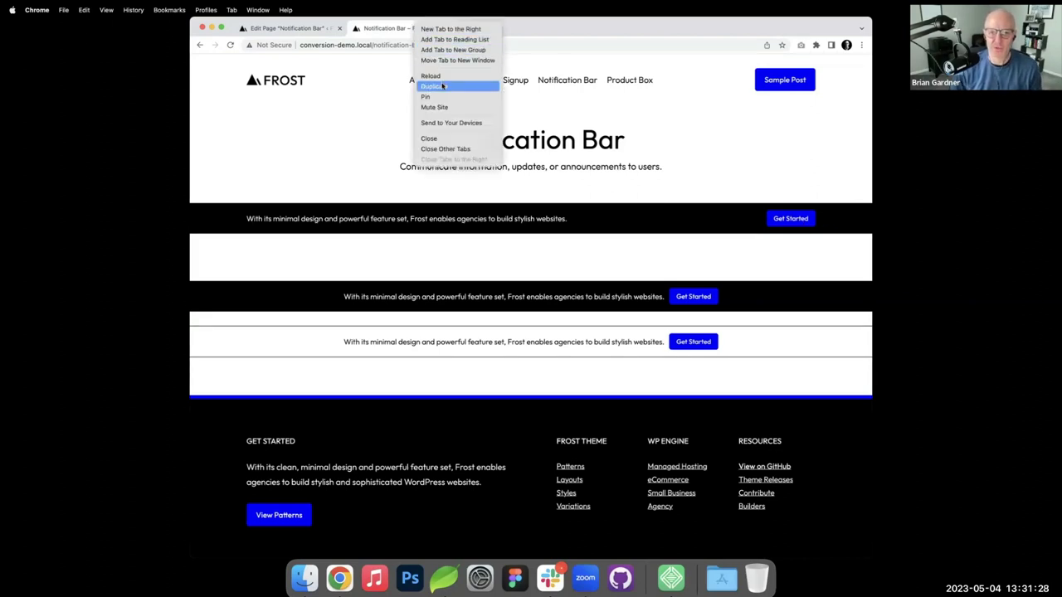
click(478, 83)
drag(518, 30, 590, 60)
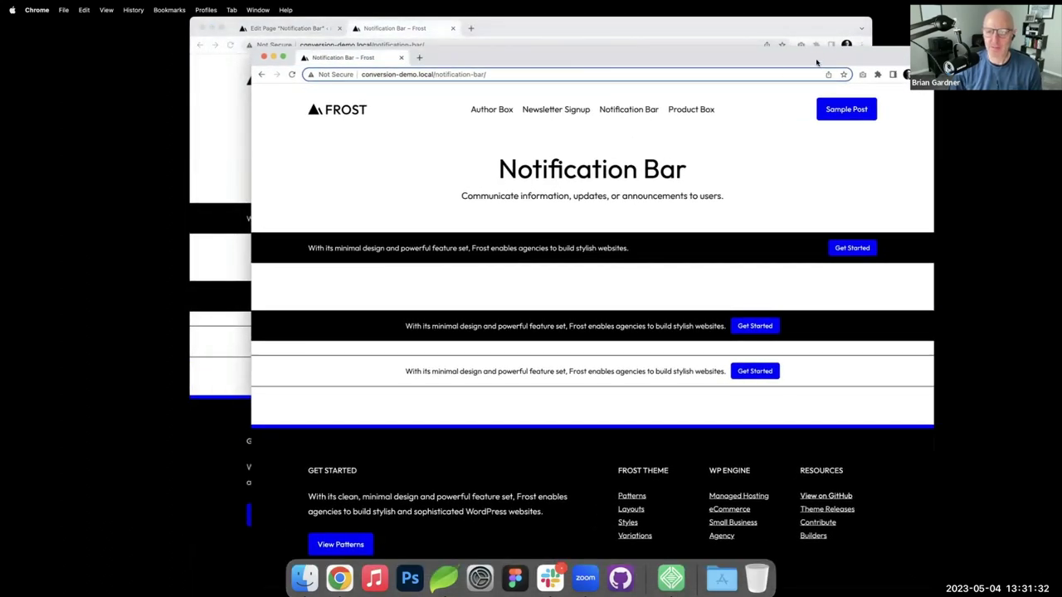
mouse_move(817, 58)
mouse_down()
mouse_move(751, 58)
mouse_move(798, 57)
mouse_up()
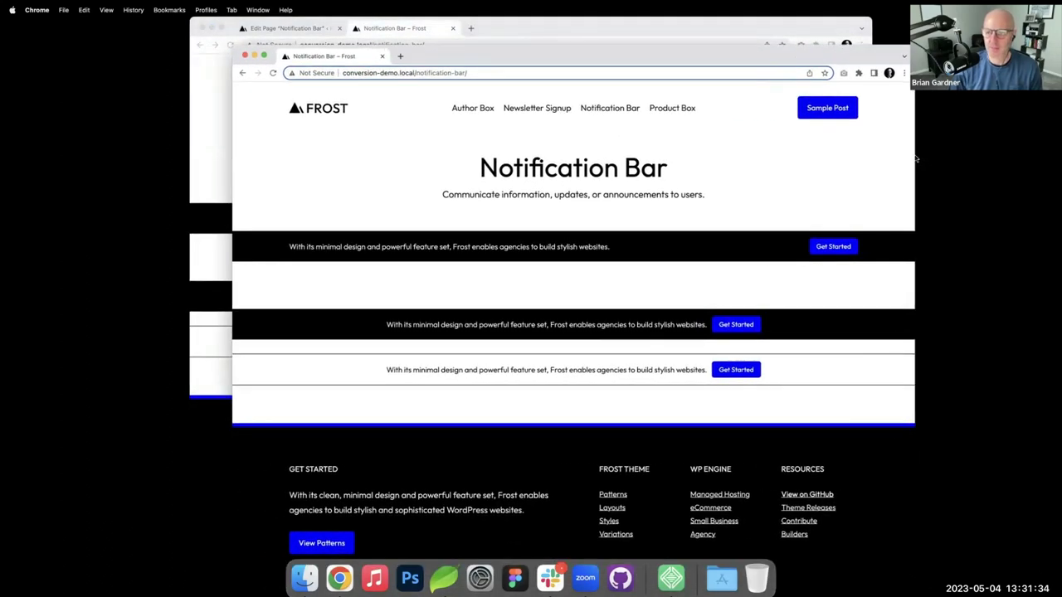
click(917, 151)
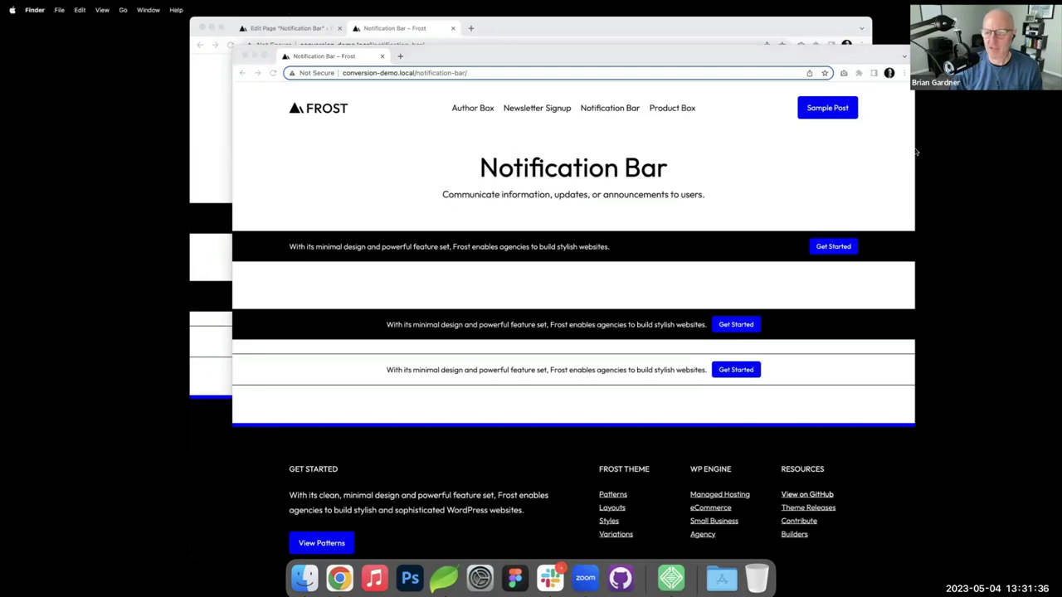
drag(916, 149, 646, 164)
drag(521, 176, 468, 176)
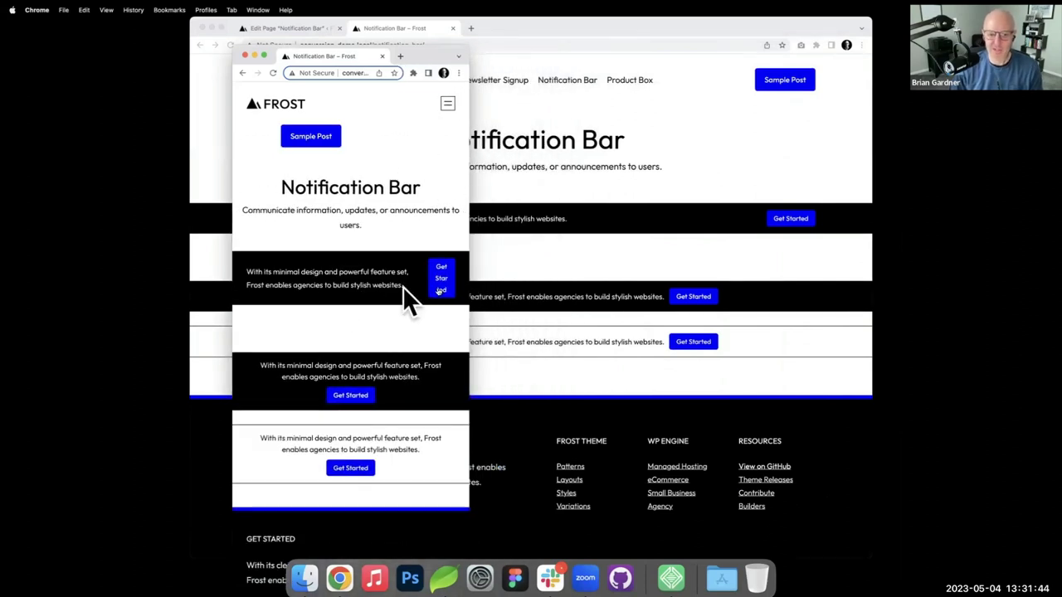
- Allow the first notification bar's row to wrap to multiple lines and update the page
drag(420, 62, 894, 96)
click(313, 31)
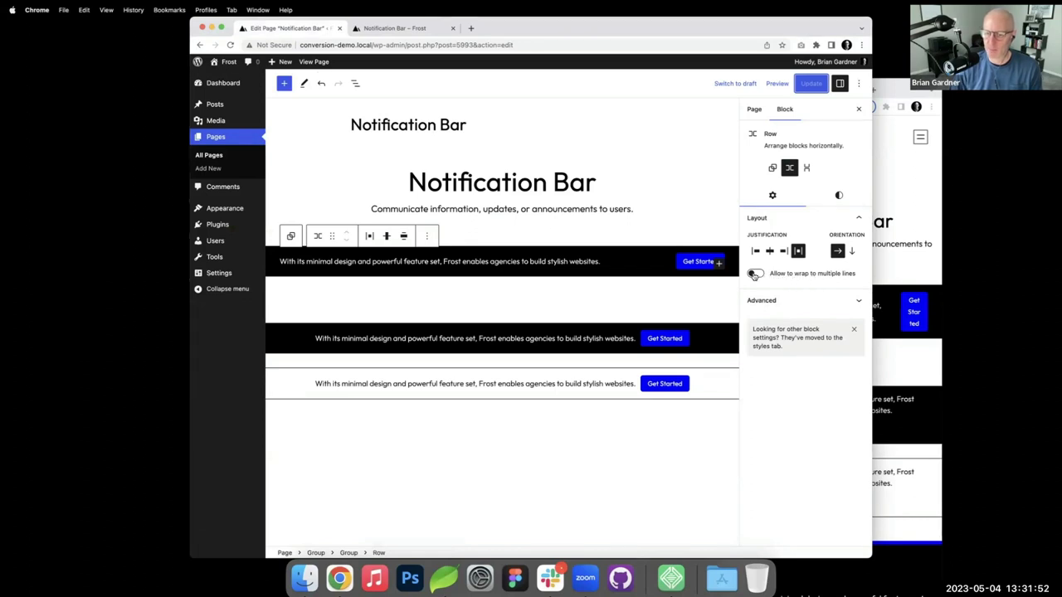
click(752, 275)
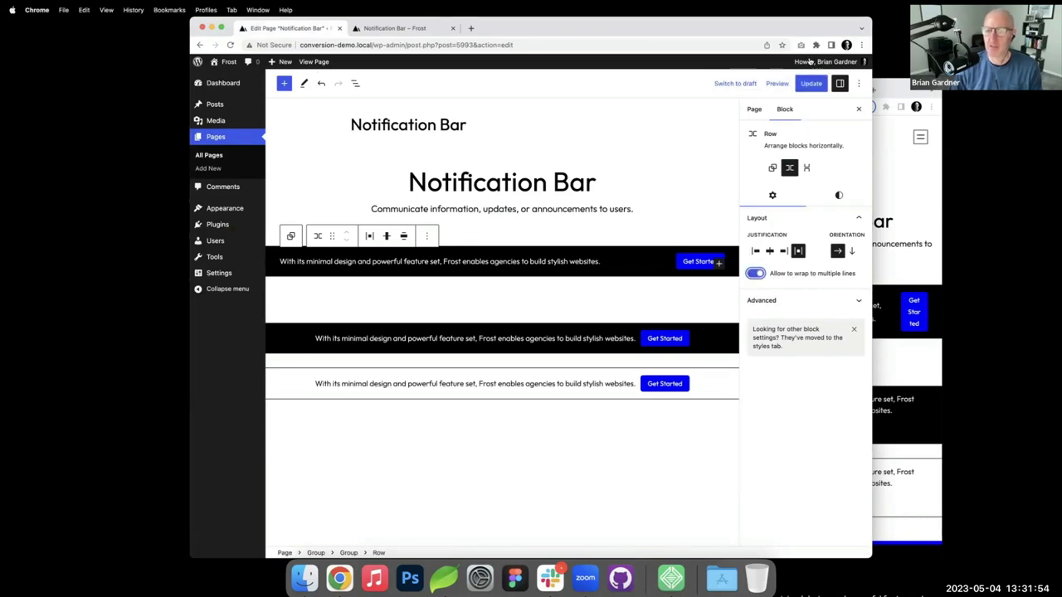
click(809, 84)
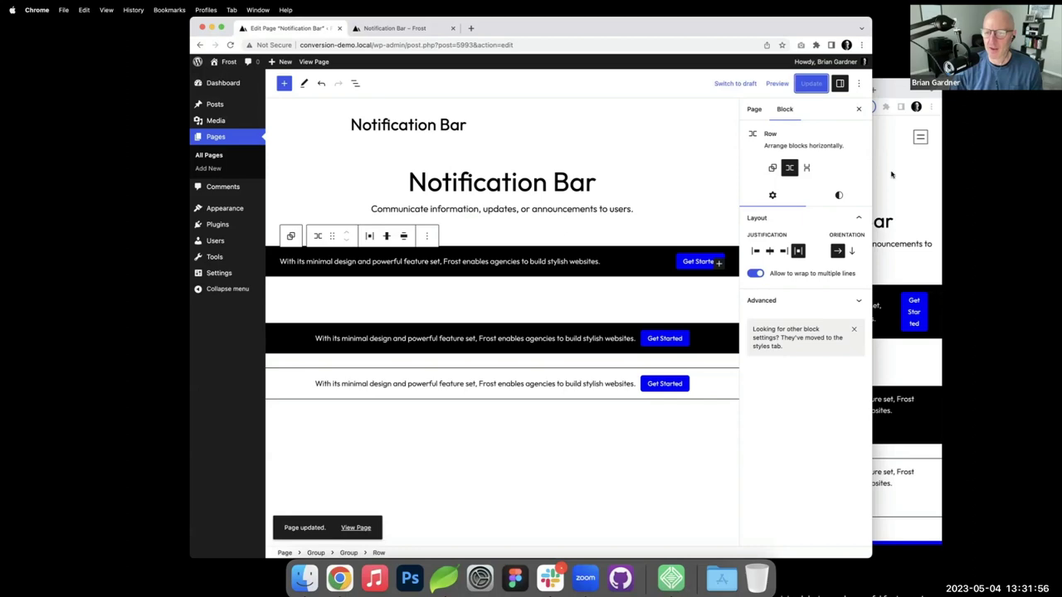
- Check the first bar's wrapped layout in the narrowed live page window, and merge that page back into the main window
key(super+grave)
drag(804, 94, 591, 53)
drag(901, 137, 531, 158)
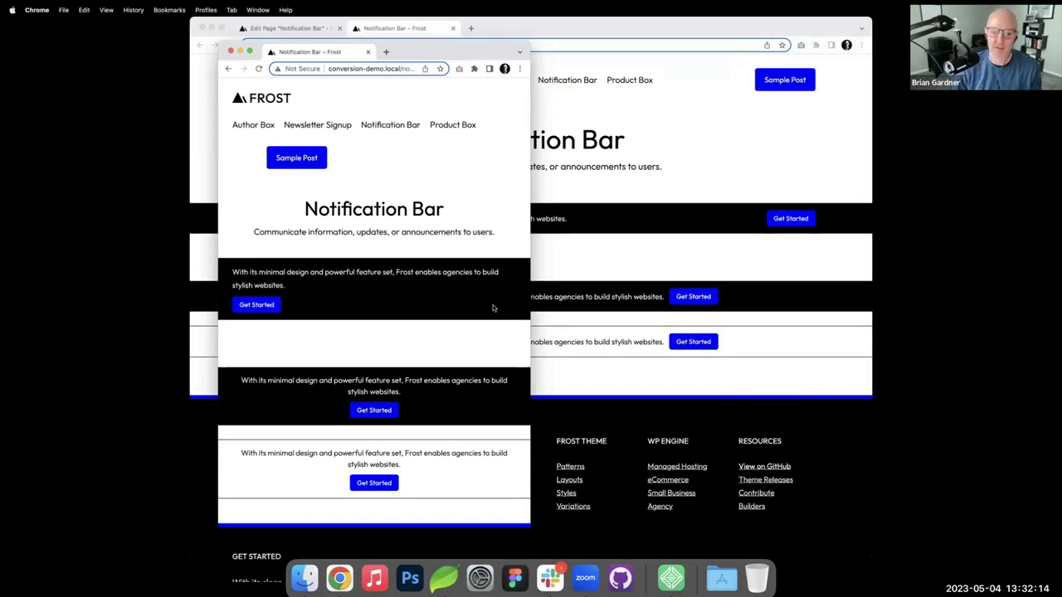
scroll(452, 286, down, 2)
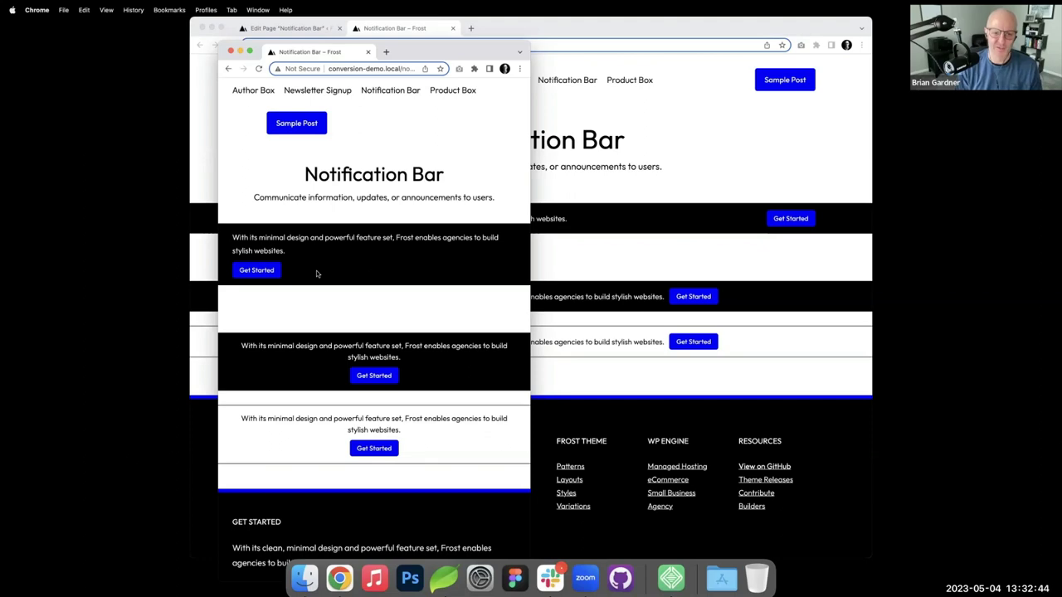
drag(332, 54, 380, 29)
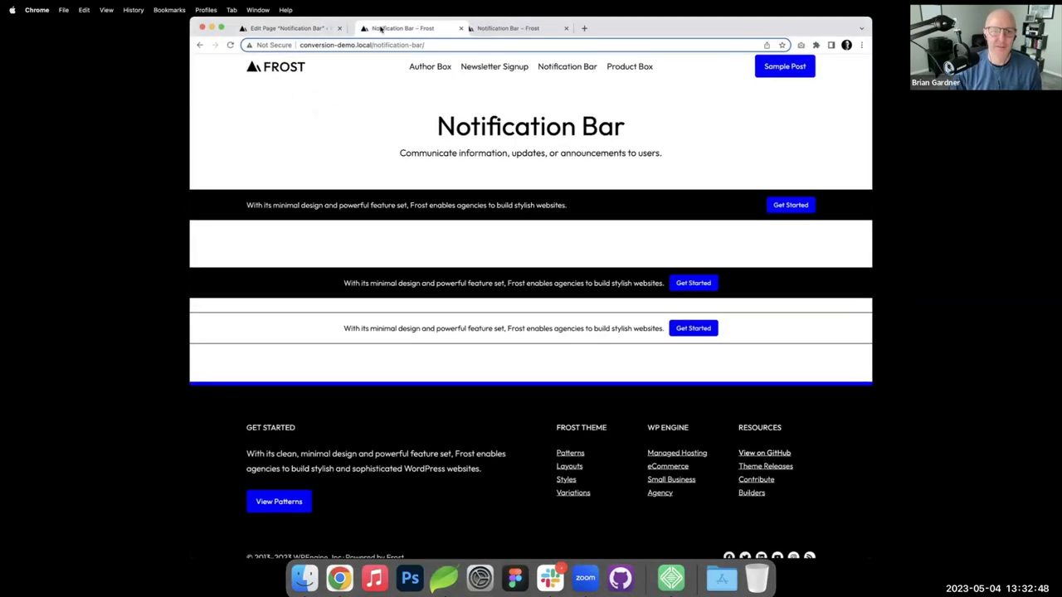
- Add the CSS class has-text-align-center to the paragraph in the first notification bar
click(287, 28)
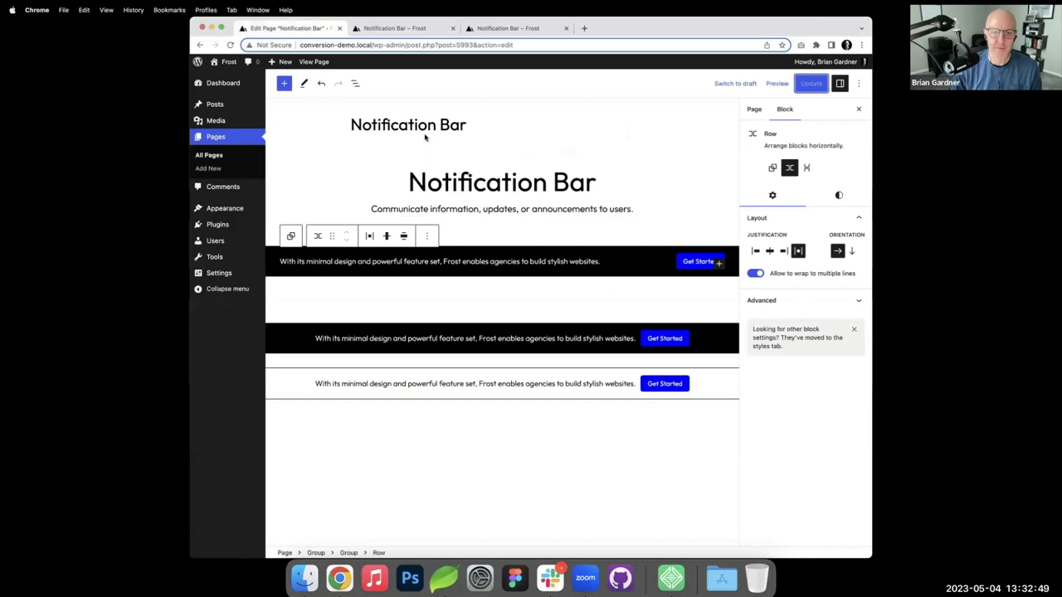
click(527, 263)
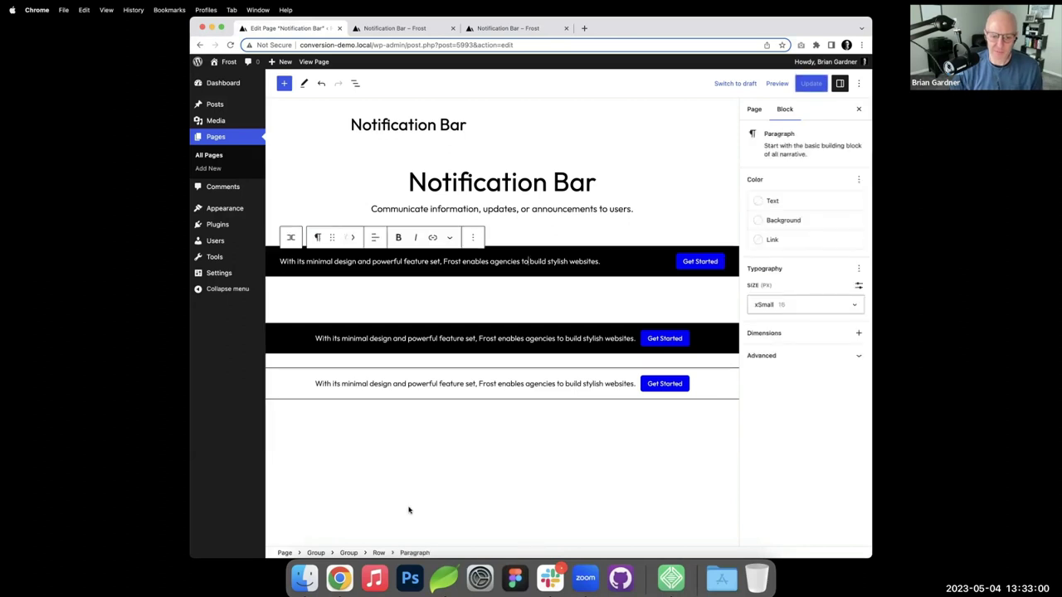
click(784, 361)
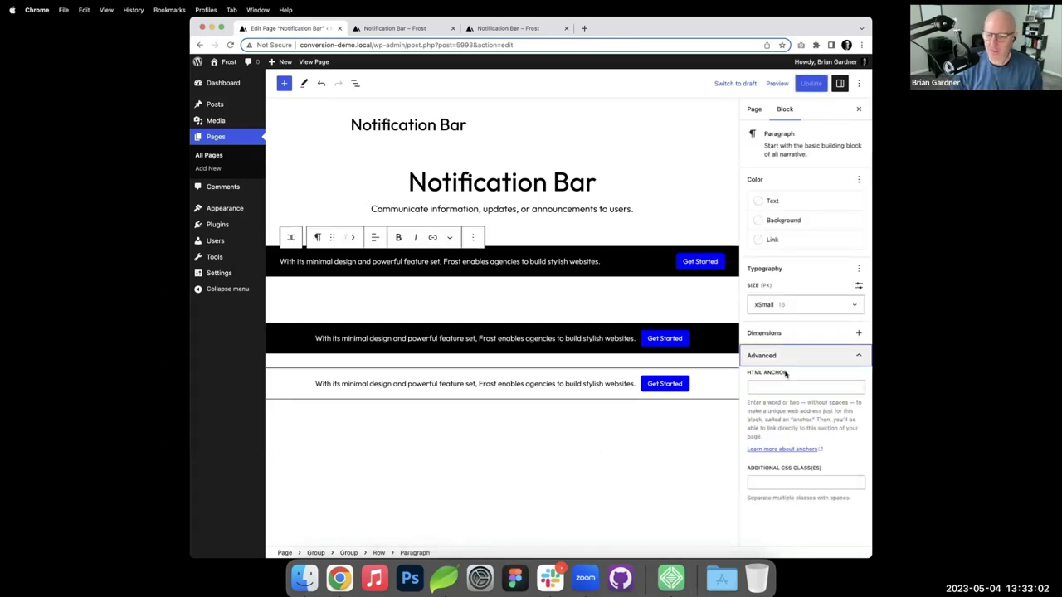
click(766, 479)
text(a)
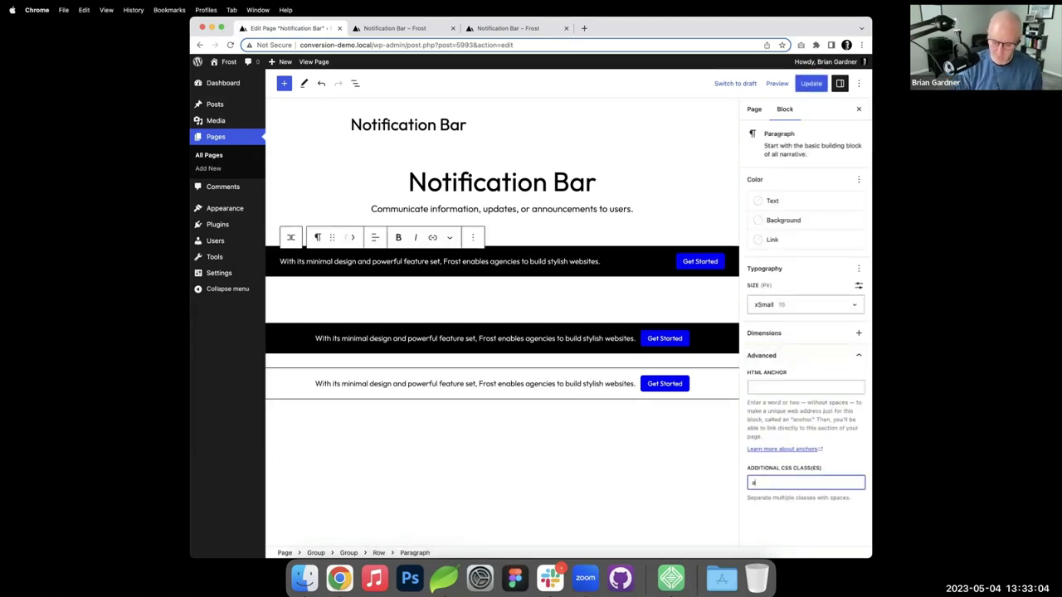
text(s)
key(BackSpace)
key(BackSpace)
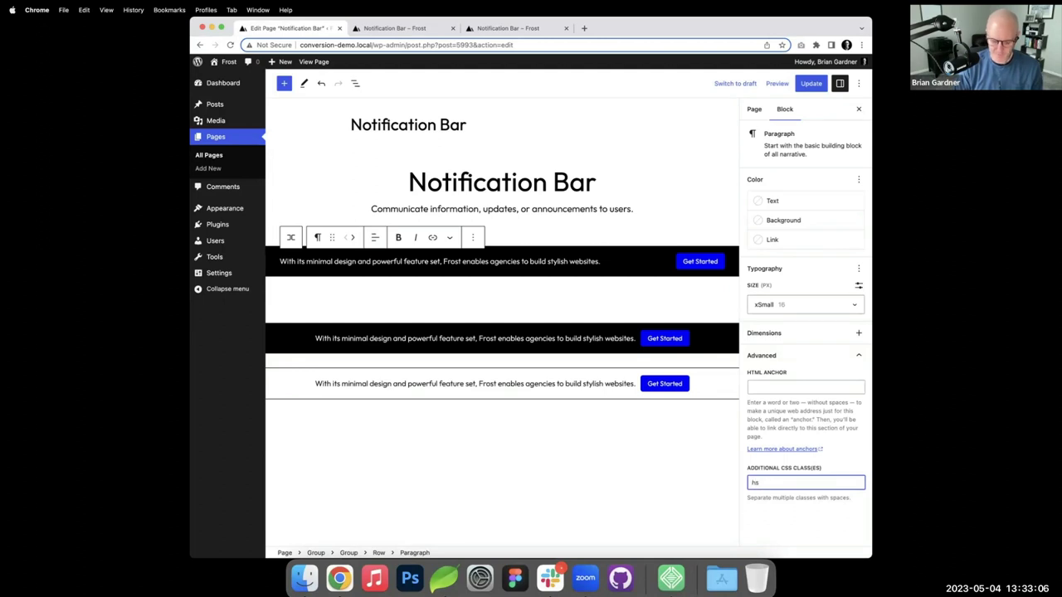
text(has-text-align-center)
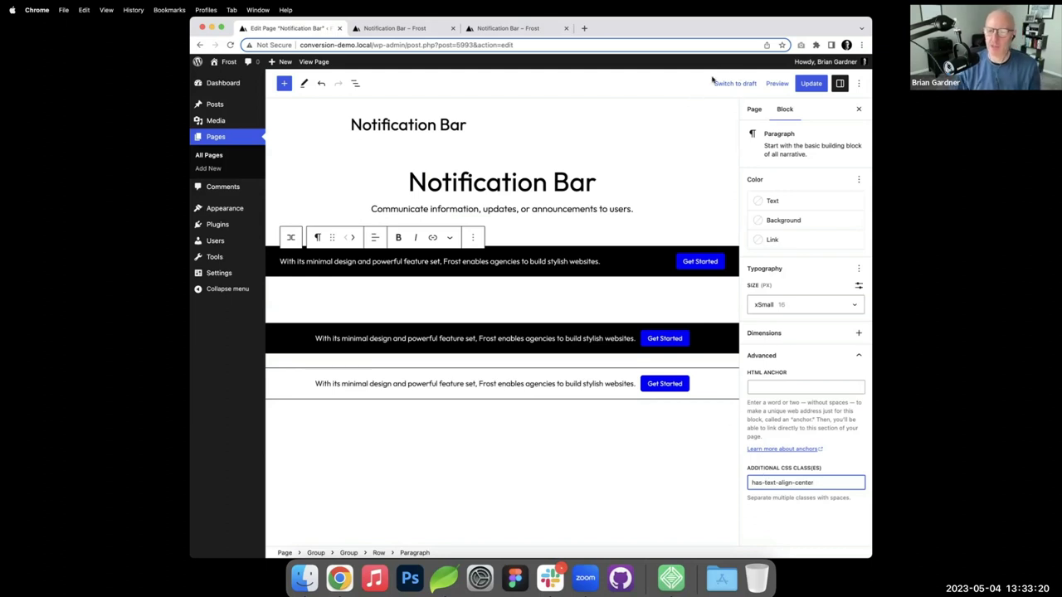
- Close the duplicate Notification Bar page and view the Product Box page on the live site
click(545, 31)
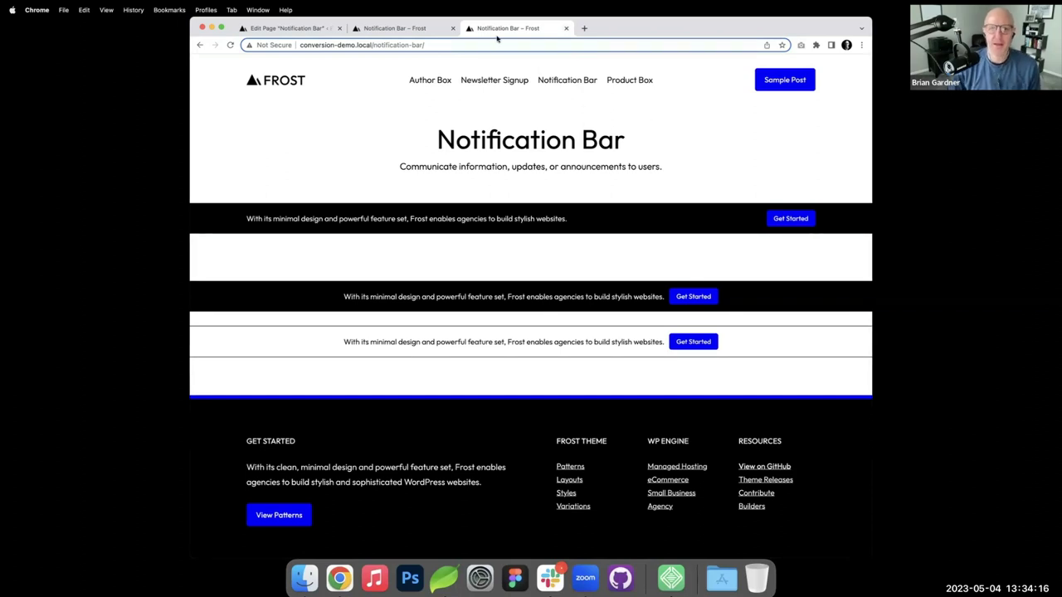
click(567, 30)
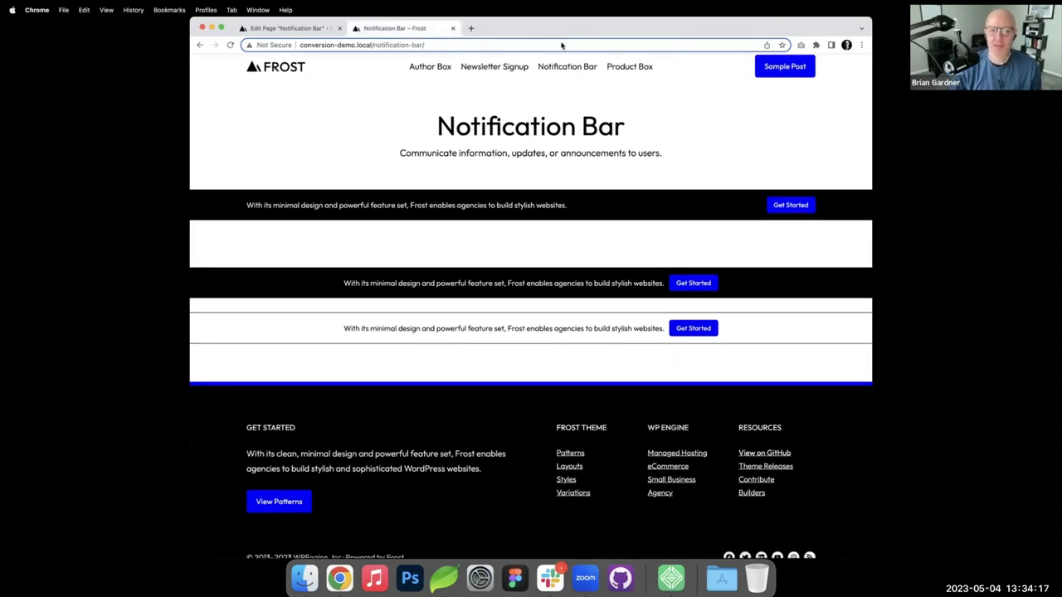
click(635, 83)
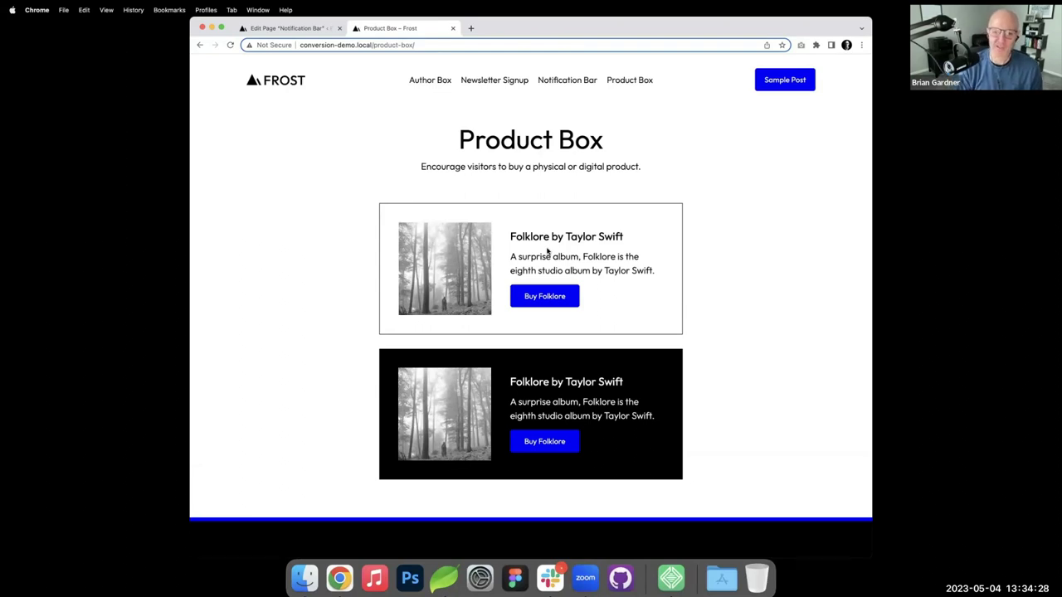
- Open the Product Box page for editing from the list of pages, leaving the Notification Bar edits unsaved
click(282, 28)
click(226, 142)
click(547, 211)
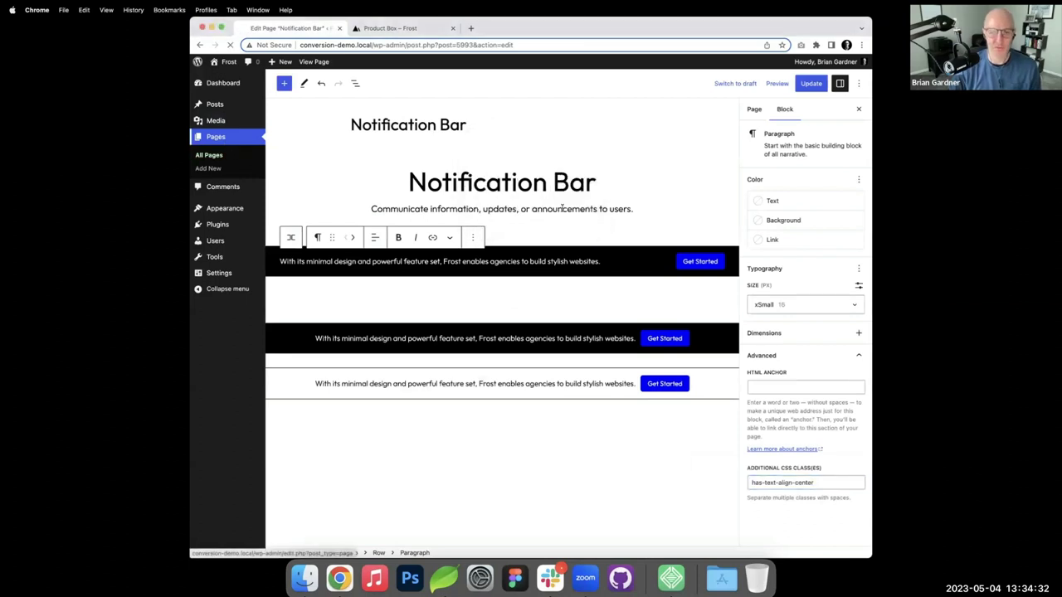
click(322, 241)
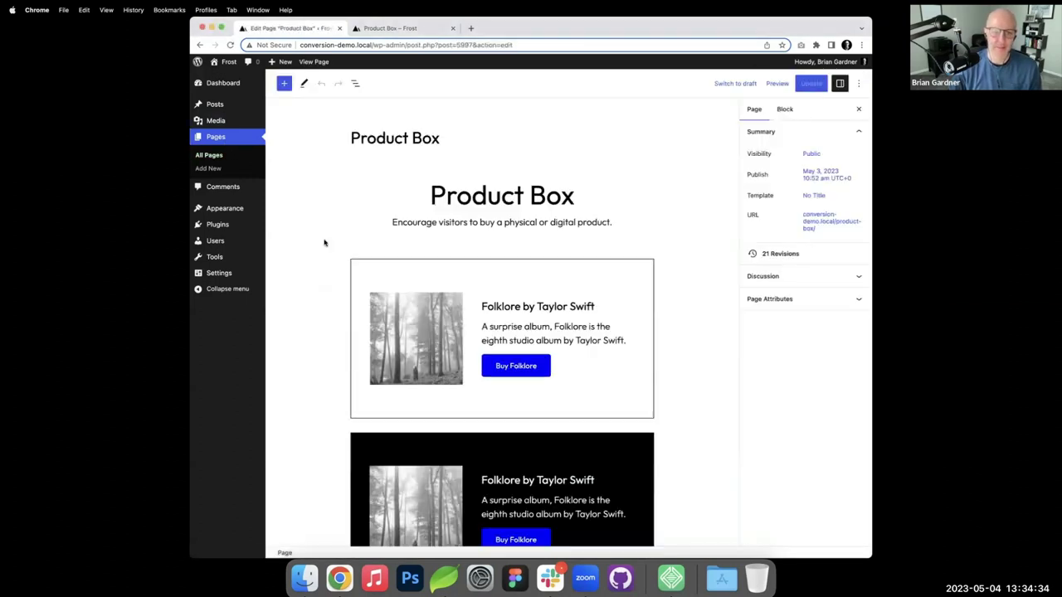
- Examine the first product box's nested block structure, including its group, columns, image, heading, paragraph and buttons
click(592, 265)
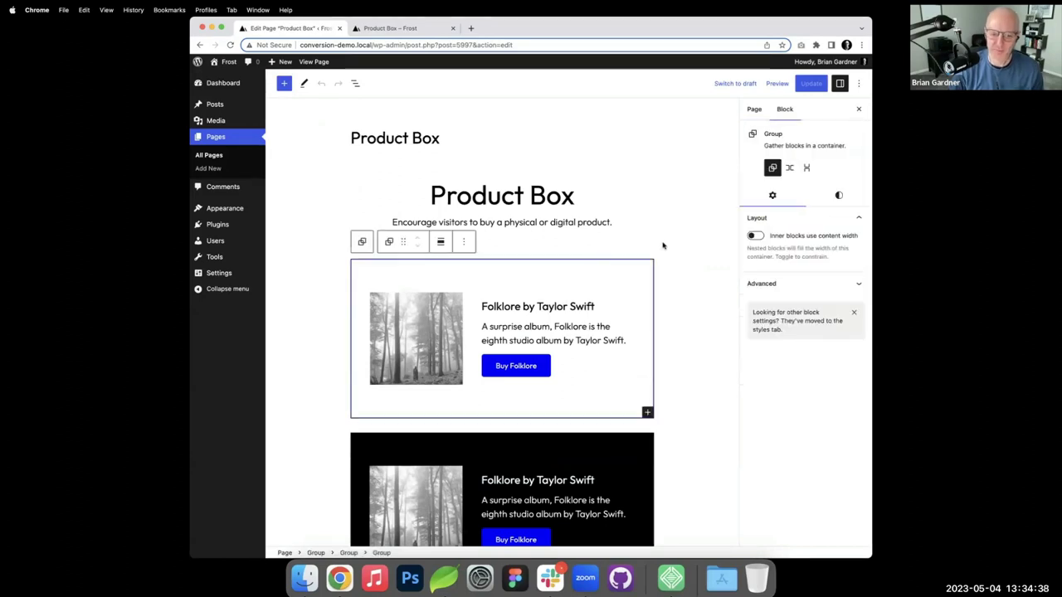
mouse_move(566, 254)
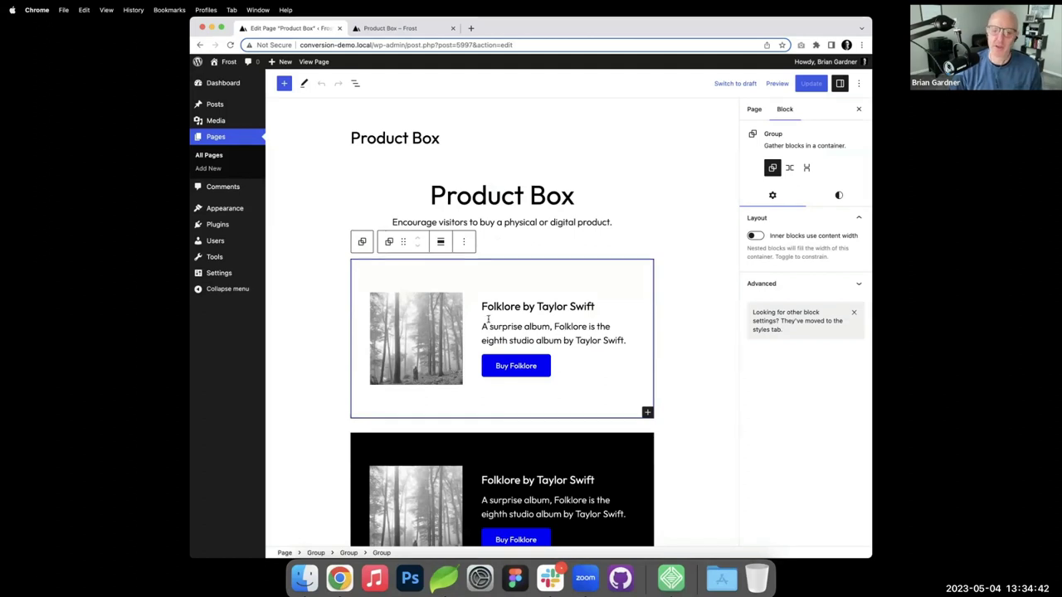
click(355, 83)
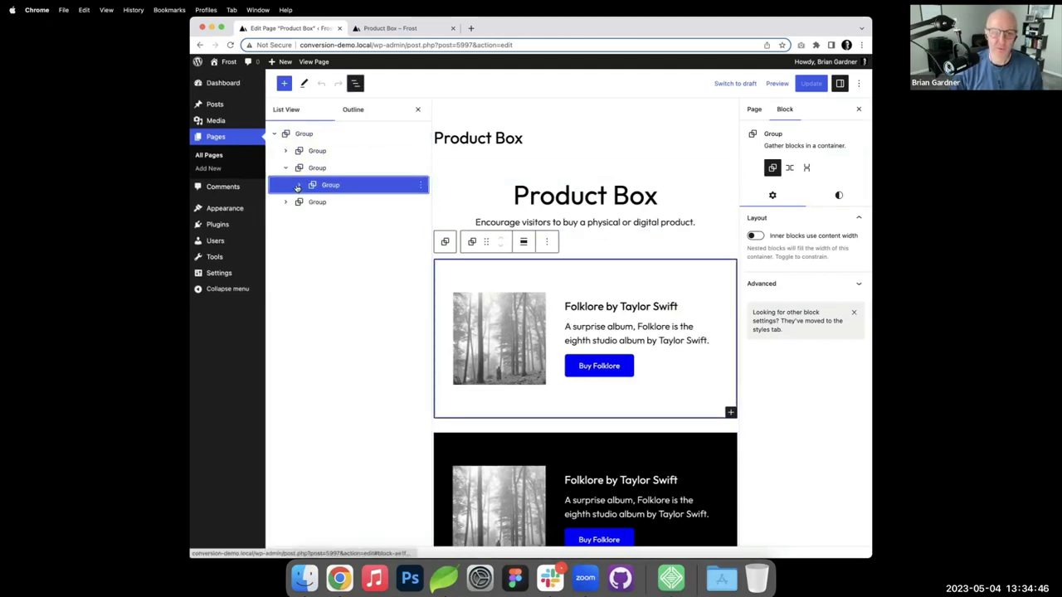
click(300, 185)
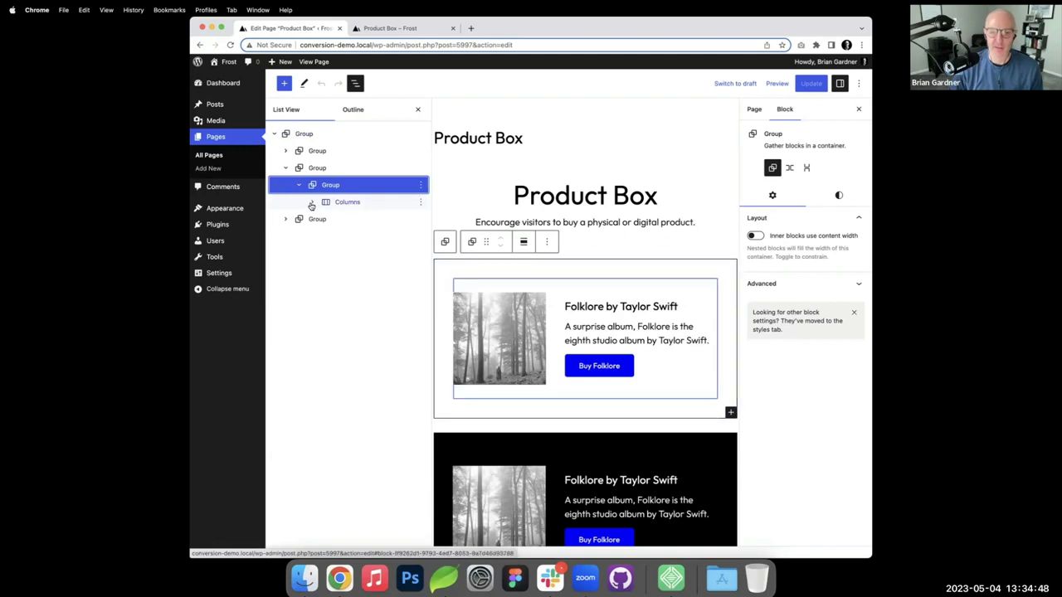
click(313, 202)
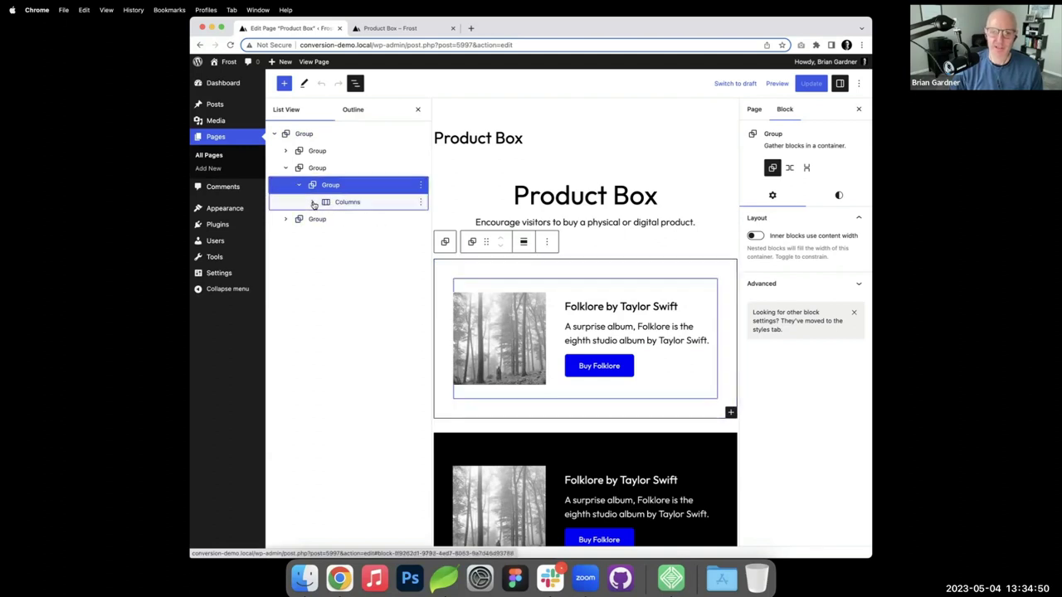
click(325, 219)
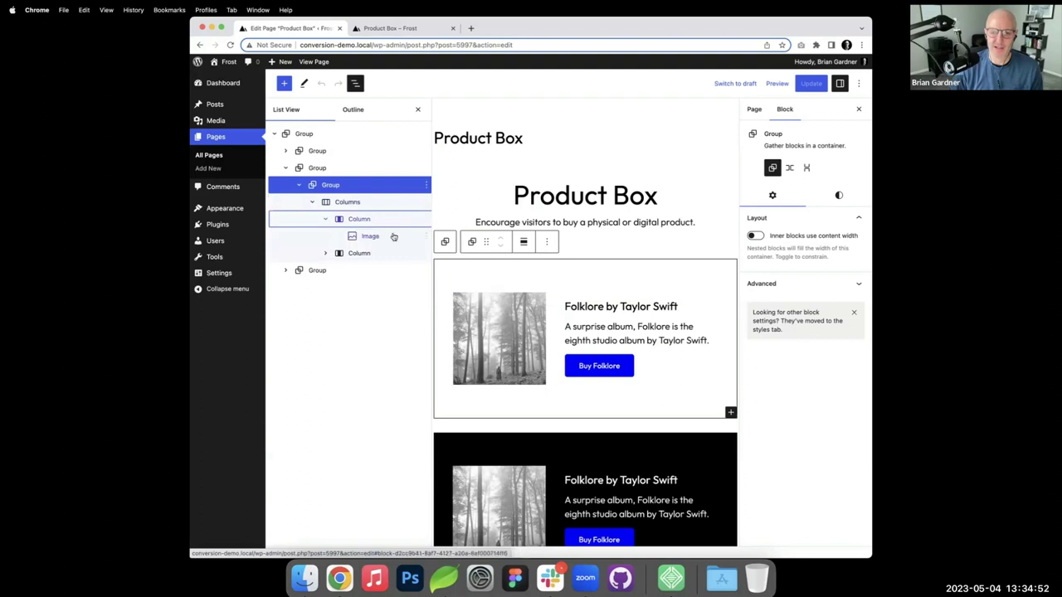
click(325, 253)
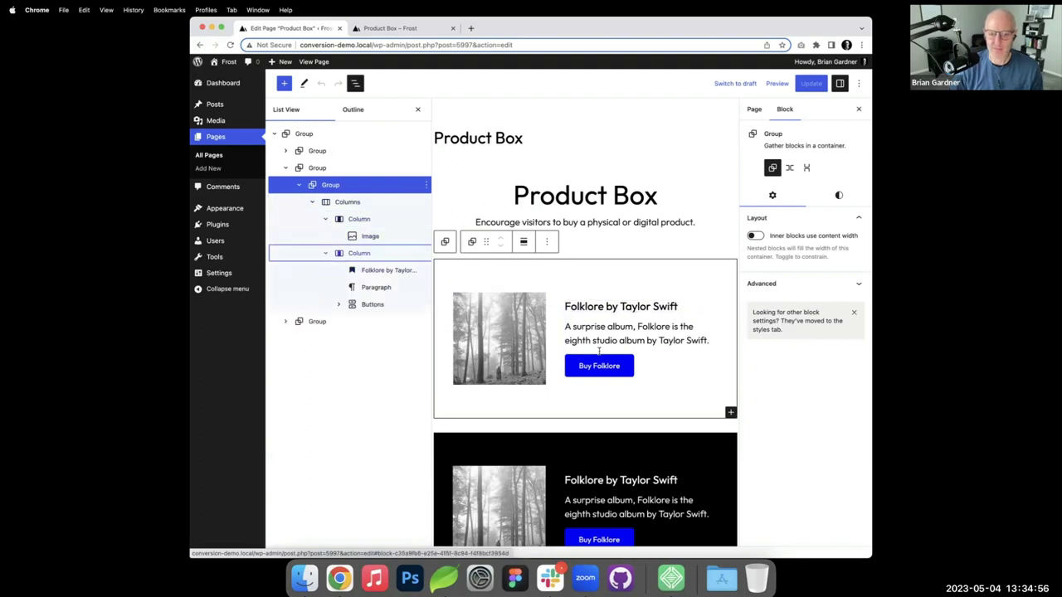
click(417, 109)
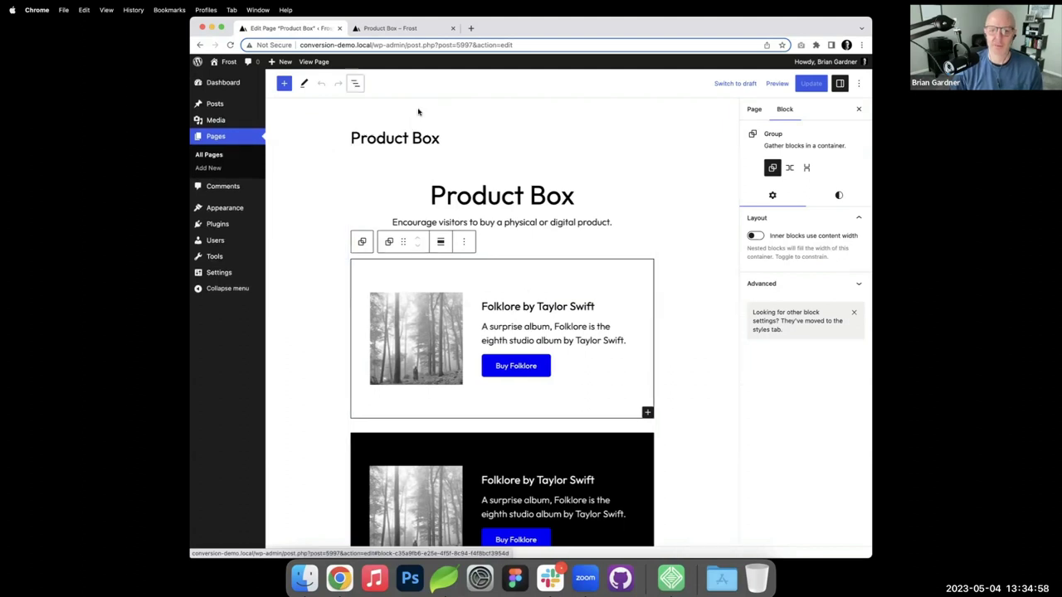
- Insert a Group block with the single-container layout above the first product box
click(491, 248)
click(502, 245)
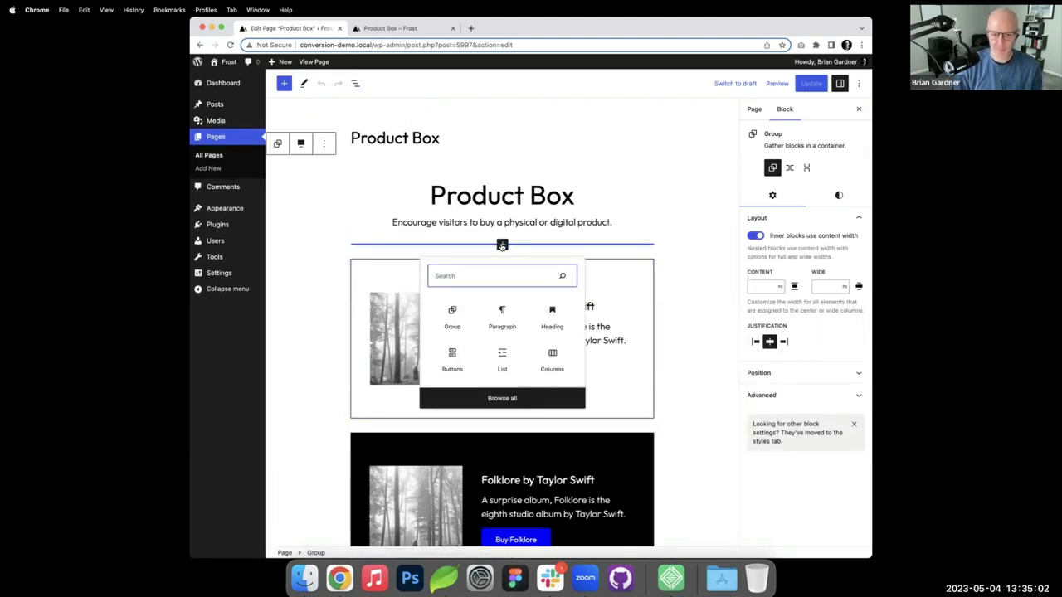
text(gr)
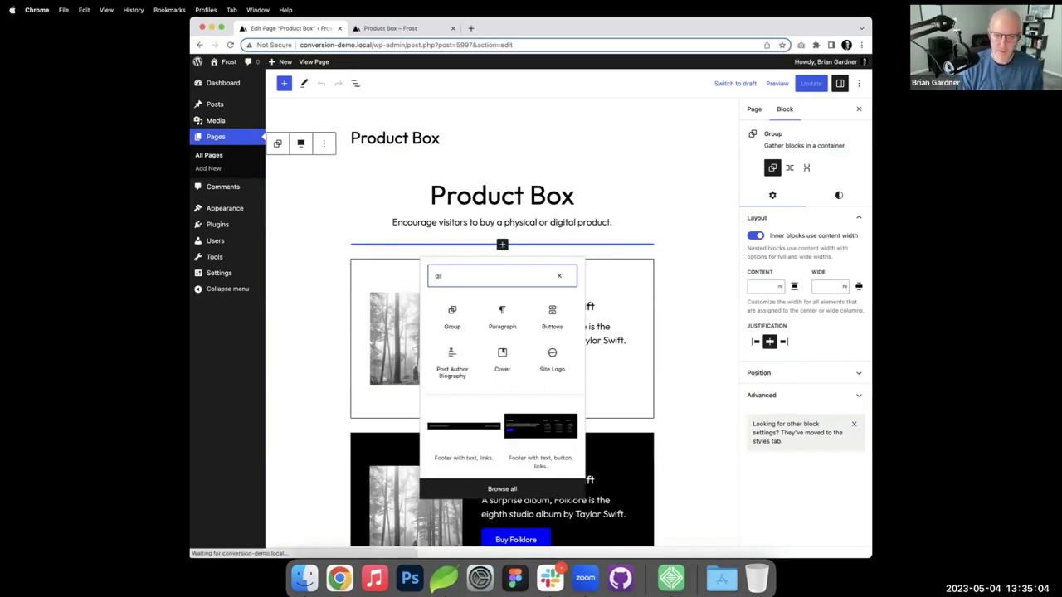
click(455, 314)
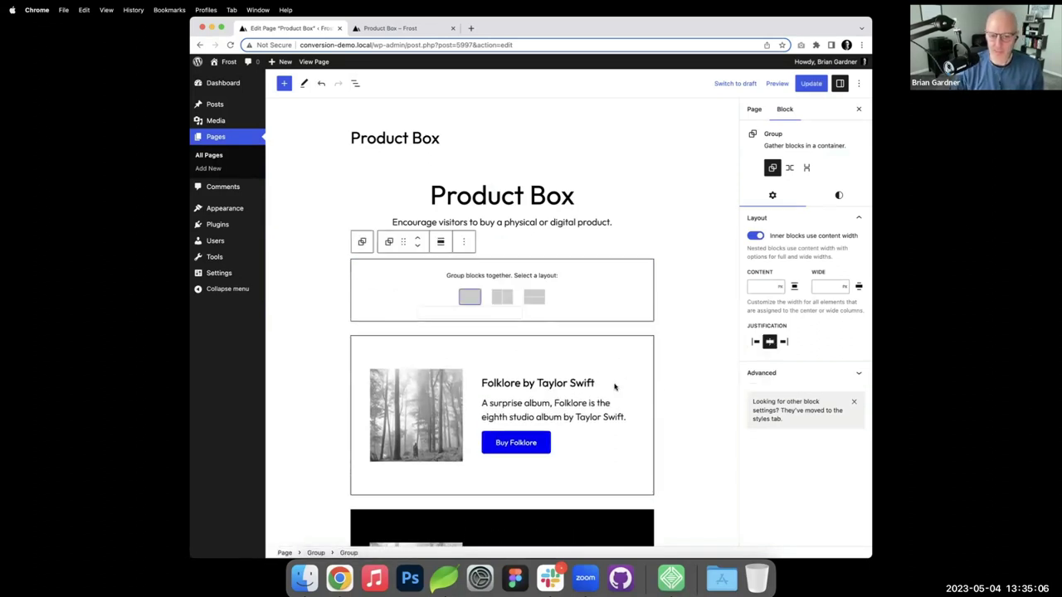
click(470, 296)
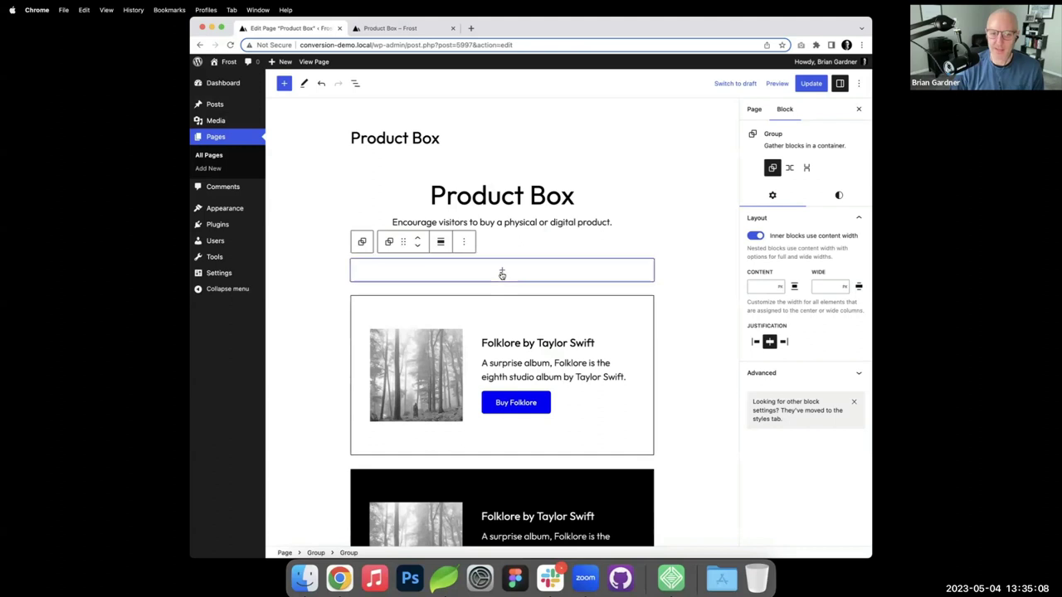
- Add a Columns block with the 50 / 50 layout inside the new group
click(501, 272)
text(col)
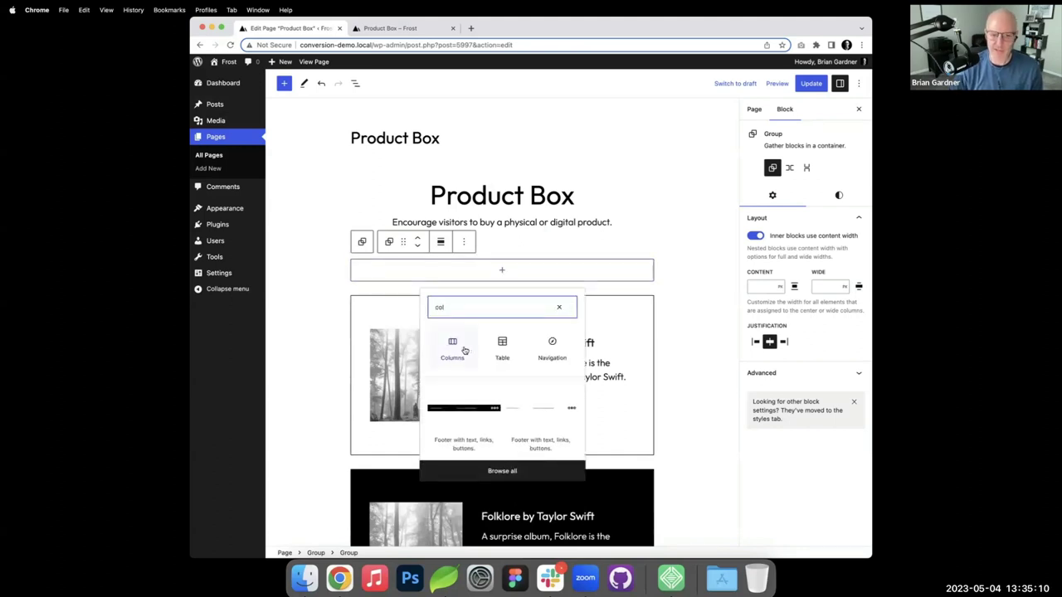
click(454, 346)
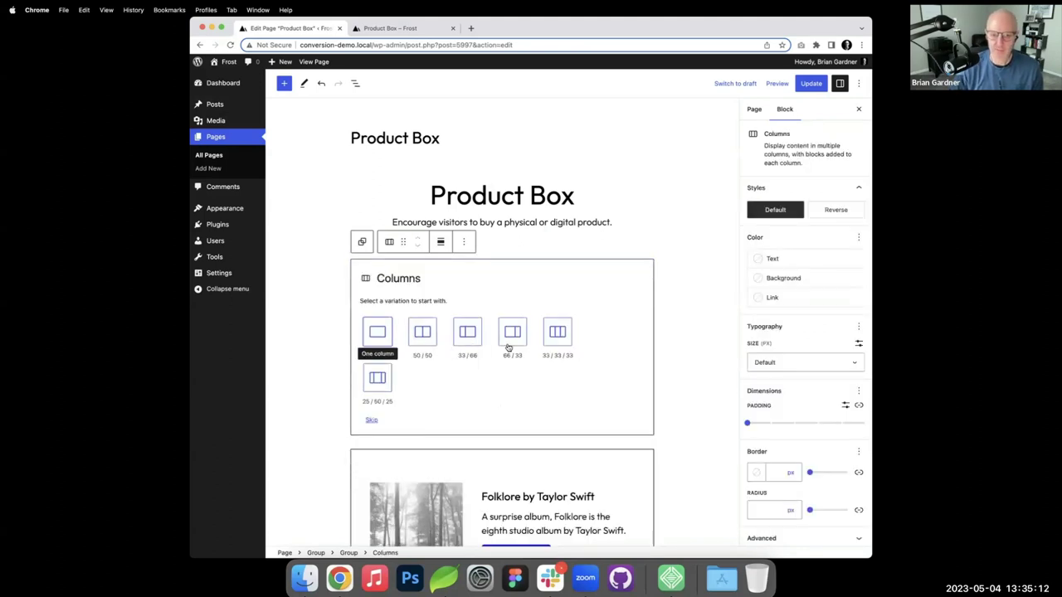
click(430, 336)
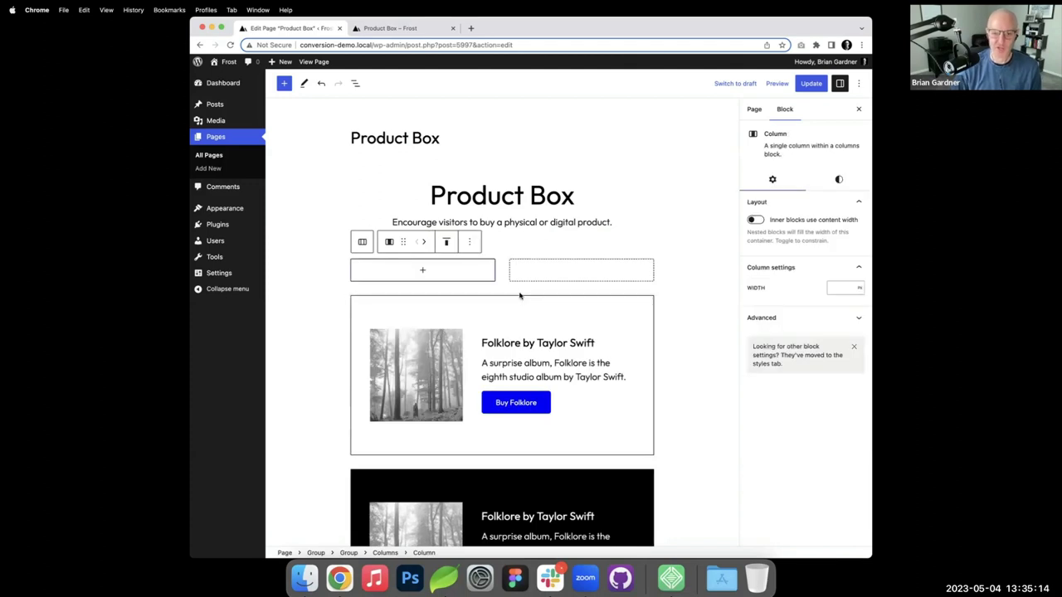
- Add an Image block to the first column using the forest photo from the Media Library
click(423, 272)
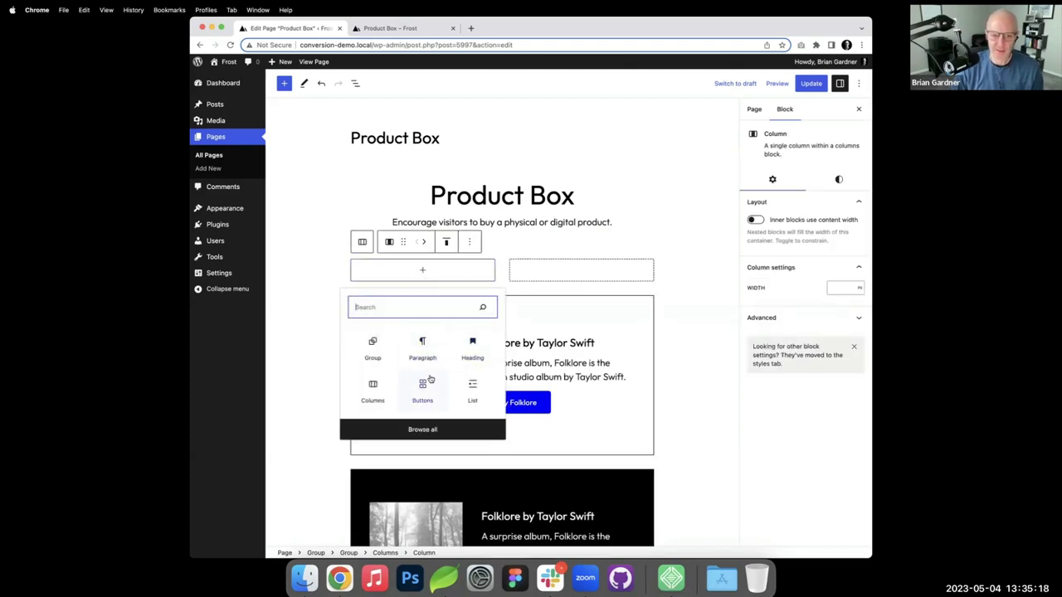
text(ima)
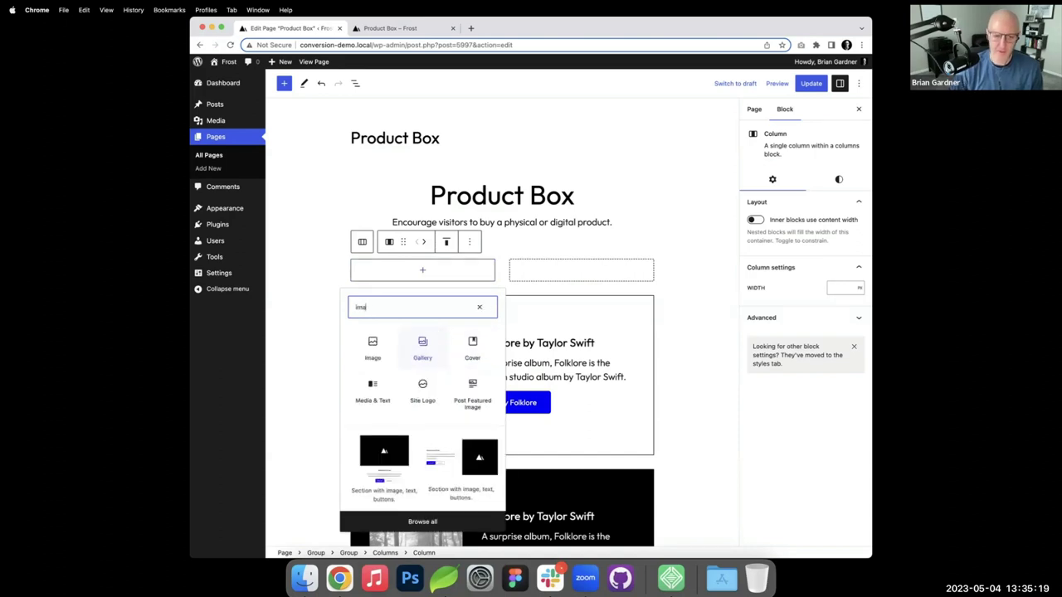
click(382, 353)
click(402, 325)
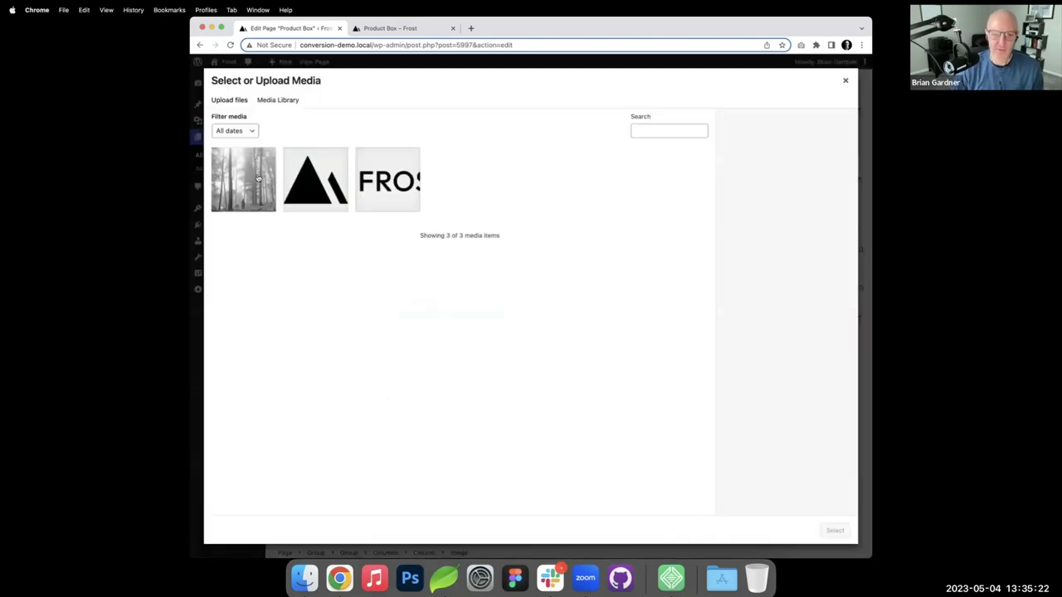
click(258, 178)
click(837, 532)
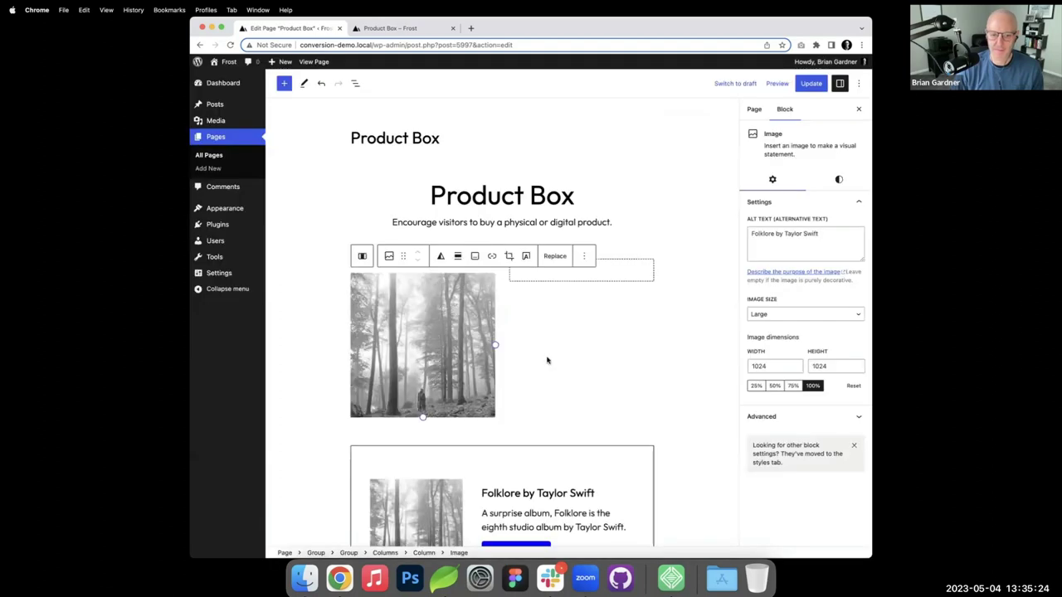
- Copy the existing product box's description, and add the heading "Folklore by Taylor Swift" to the new box's second column
click(618, 282)
scroll(580, 460, down, 2)
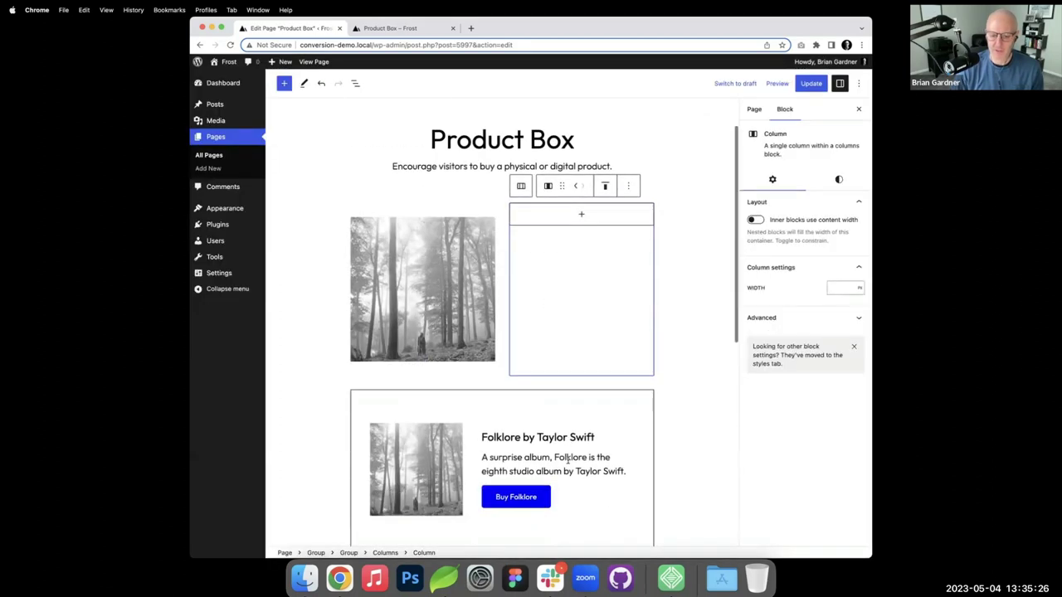
triple_click(570, 441)
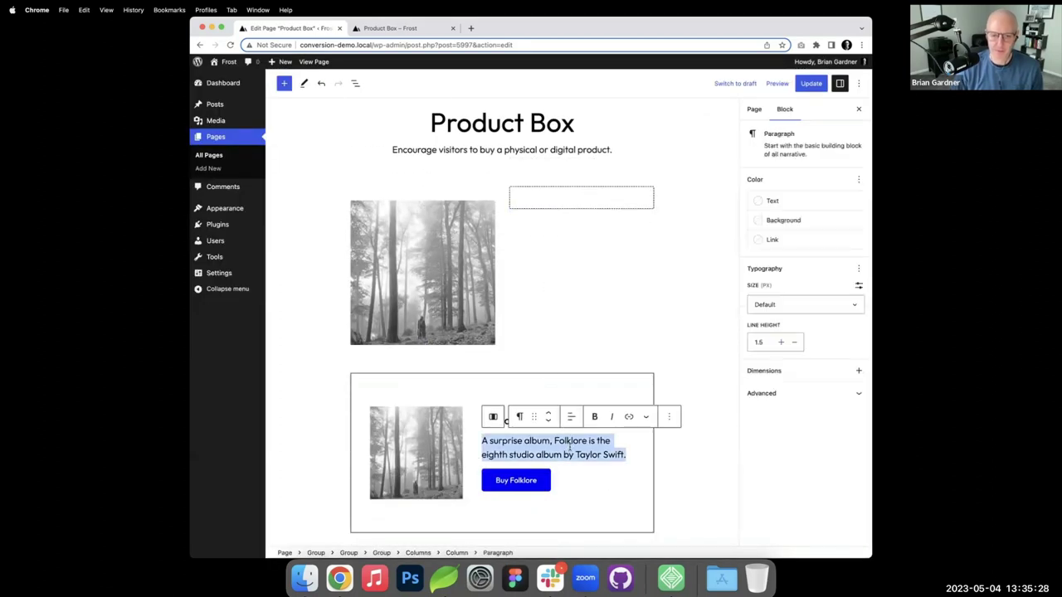
click(583, 201)
click(583, 199)
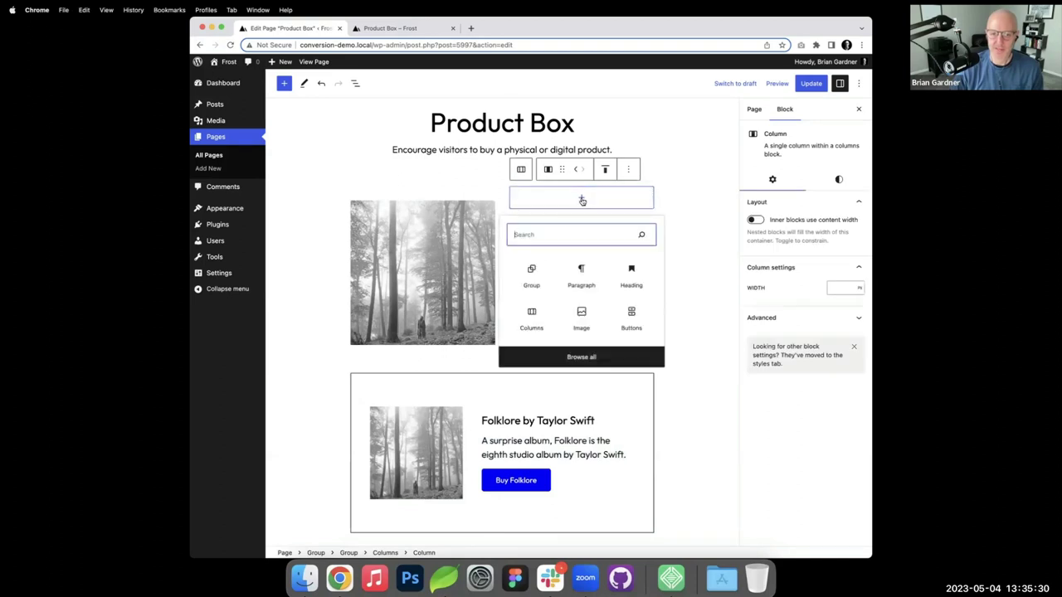
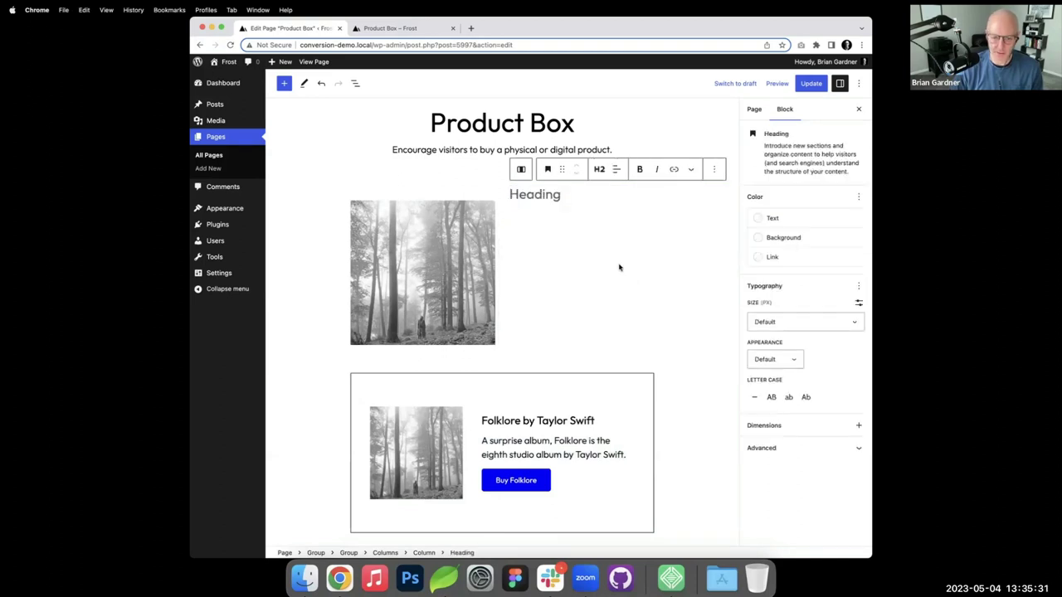
text(by Taylor S)
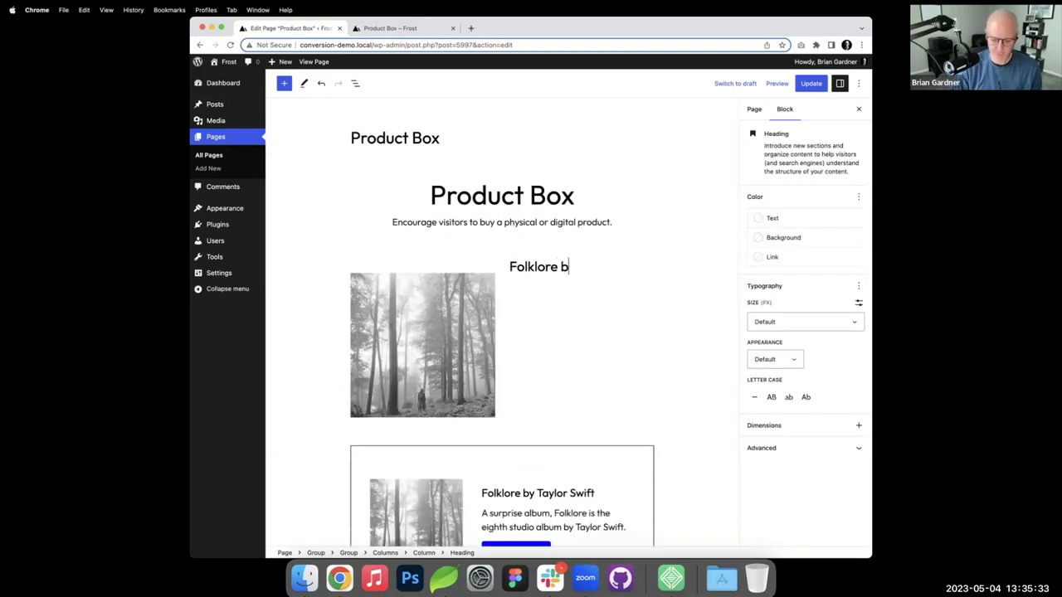
text(iwif)
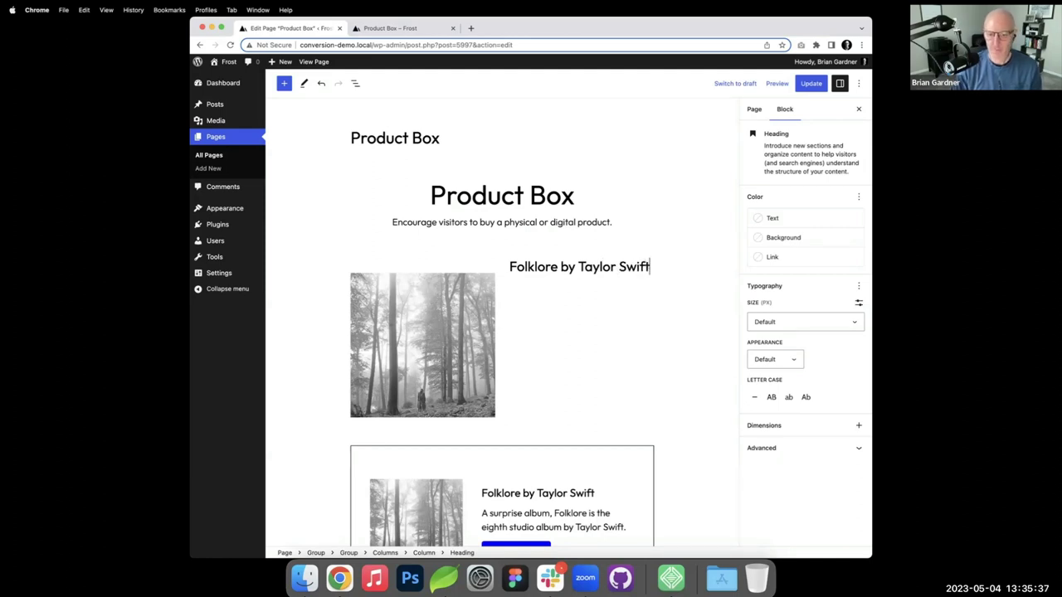
text(t)
- Add the paragraph "A surprise album, Folklore is the eighth studio album by Taylor Swift." below the new heading
key(Return)
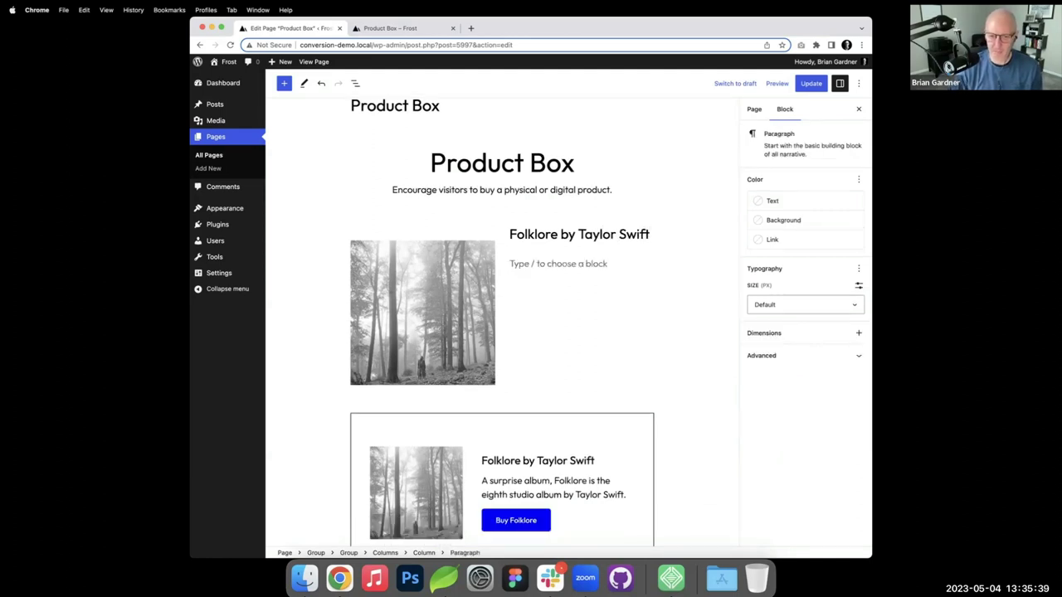
text(A surprise album, Folklore is the eighth studio album by Taylor Swift.)
click(584, 291)
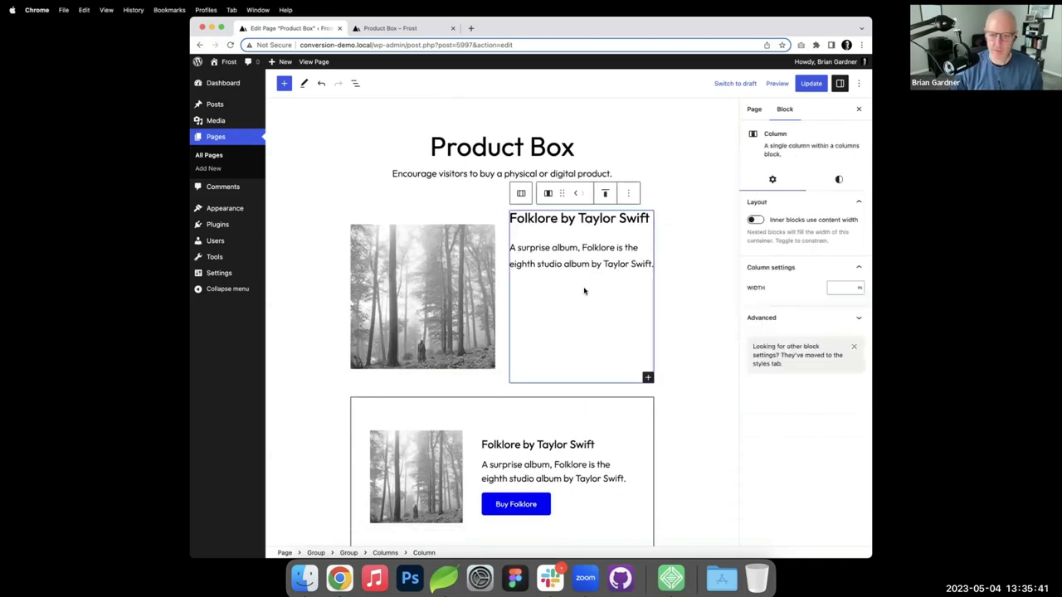
- Add a Buttons block to the second column below the paragraph and label its button "Buy Folklore"
click(647, 377)
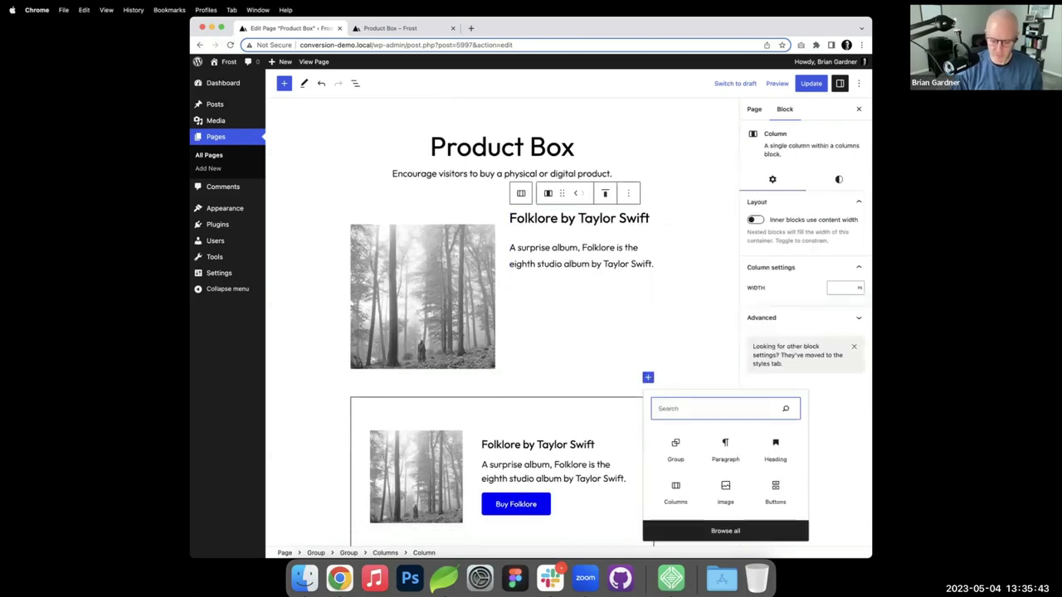
text(bu)
click(675, 234)
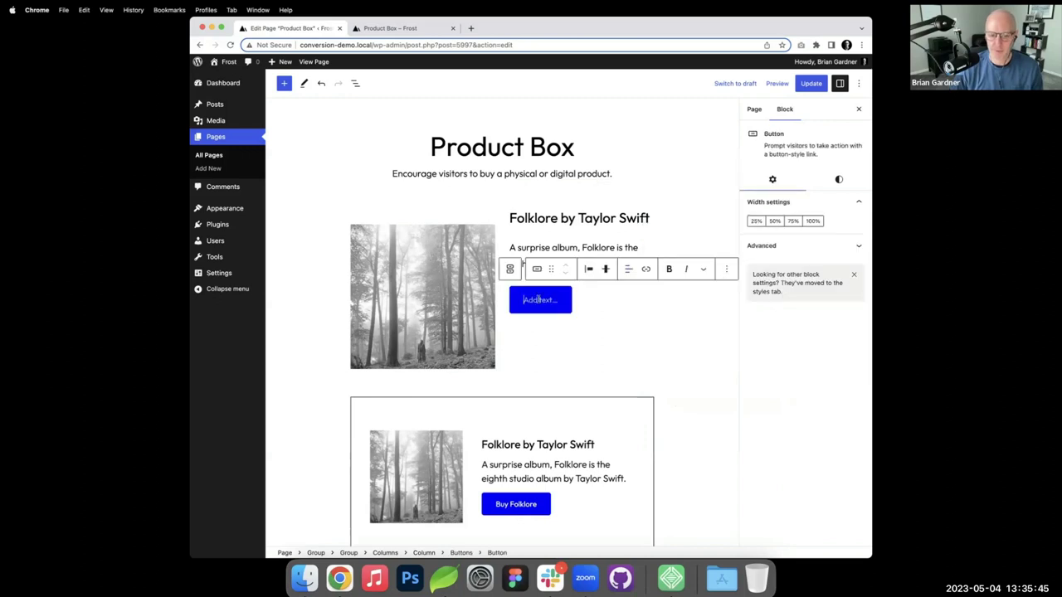
text(Buy Folk)
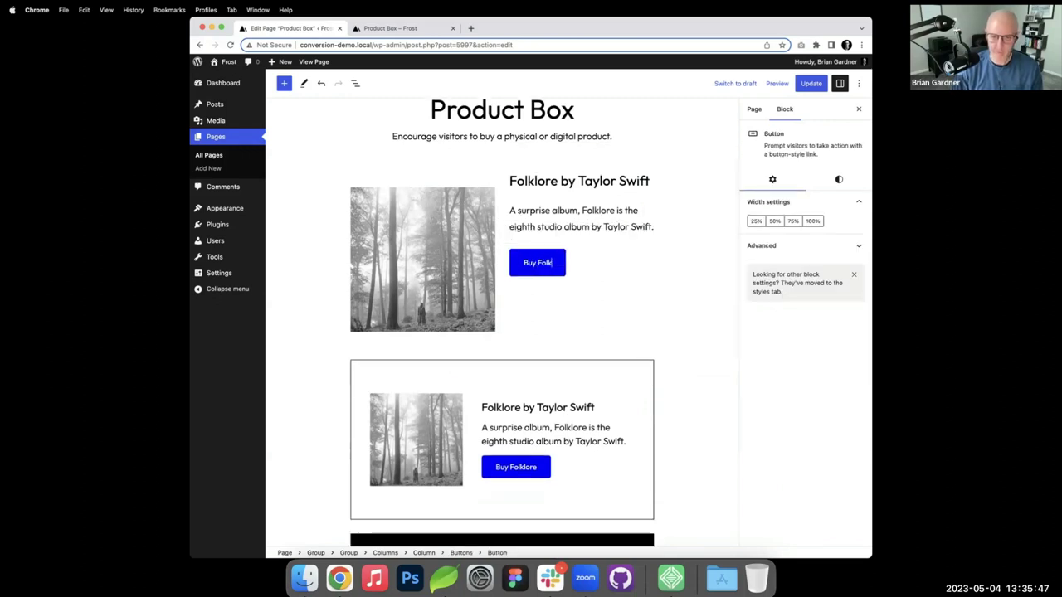
text(lore)
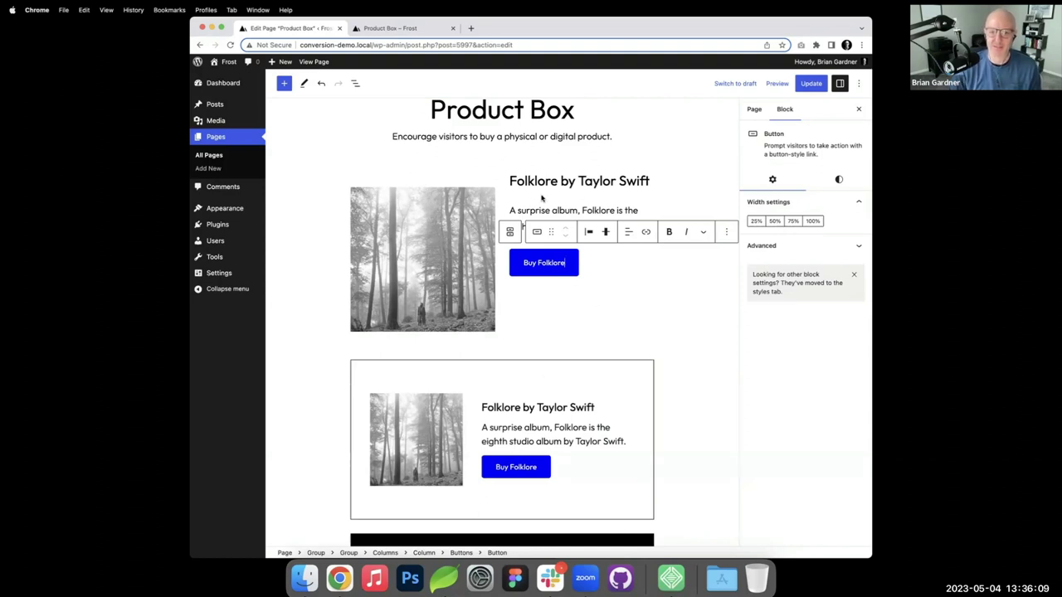
- Give the group around the new columns a 1 px black border and Small padding
click(572, 290)
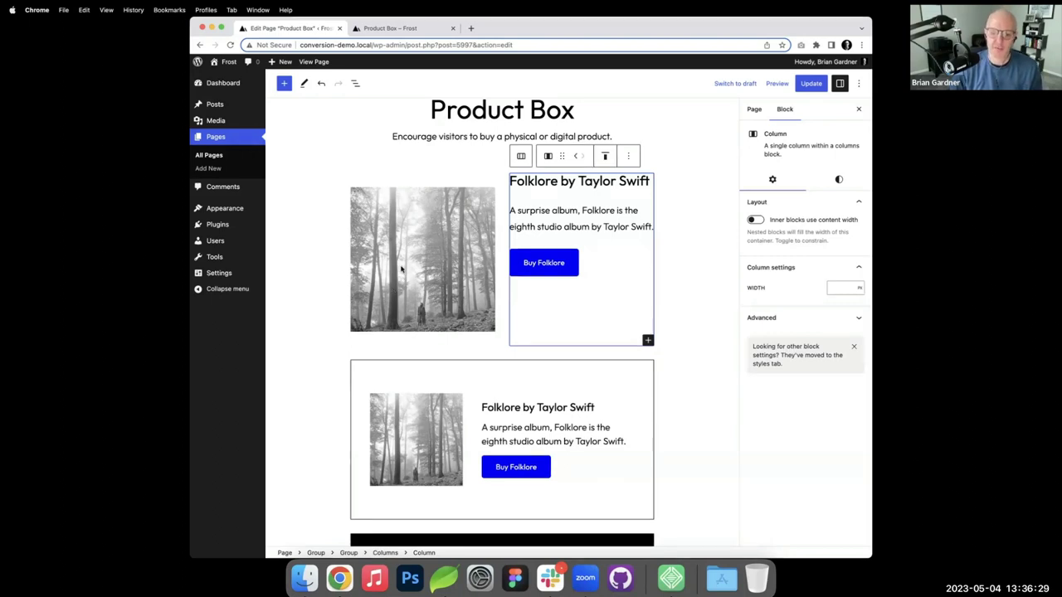
click(348, 552)
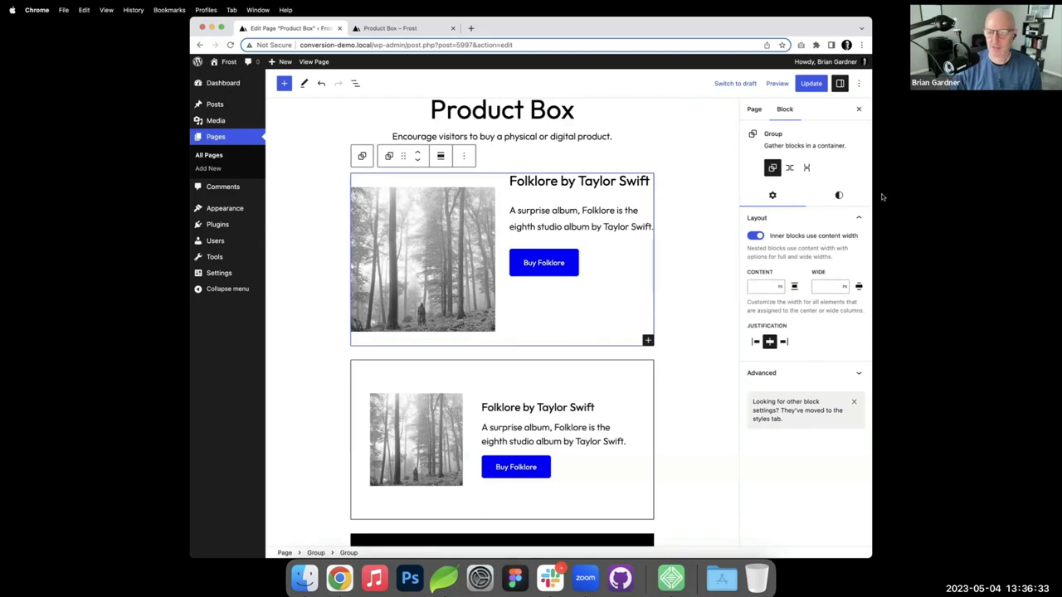
click(837, 196)
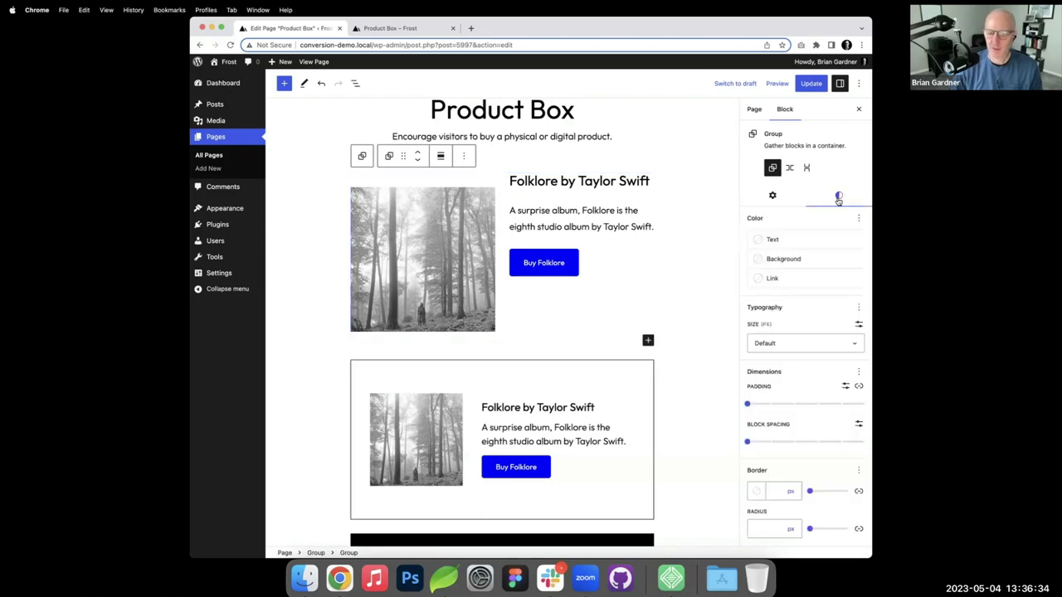
click(757, 491)
click(637, 450)
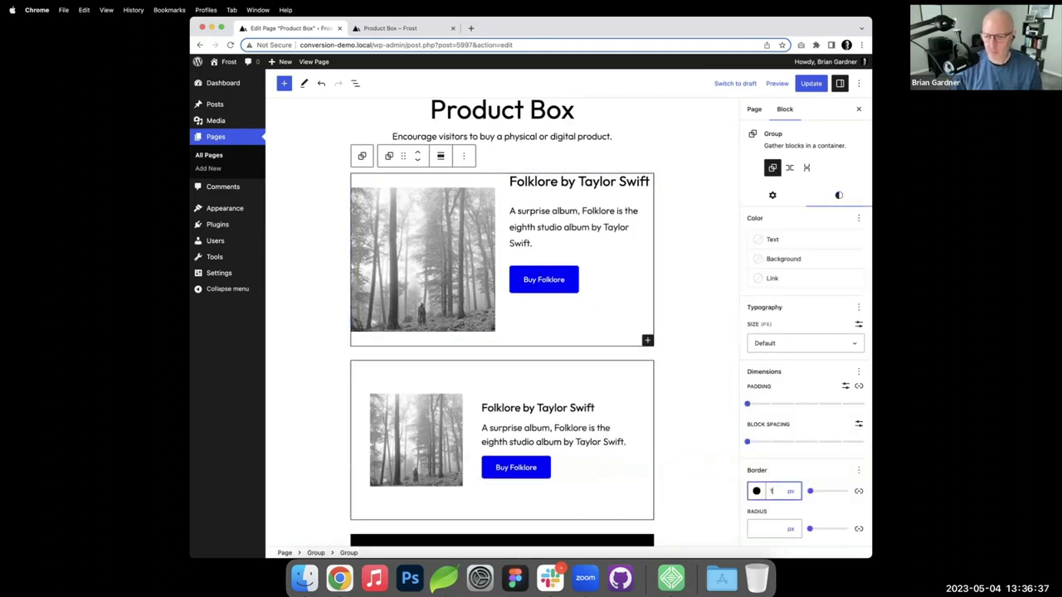
drag(747, 404, 801, 409)
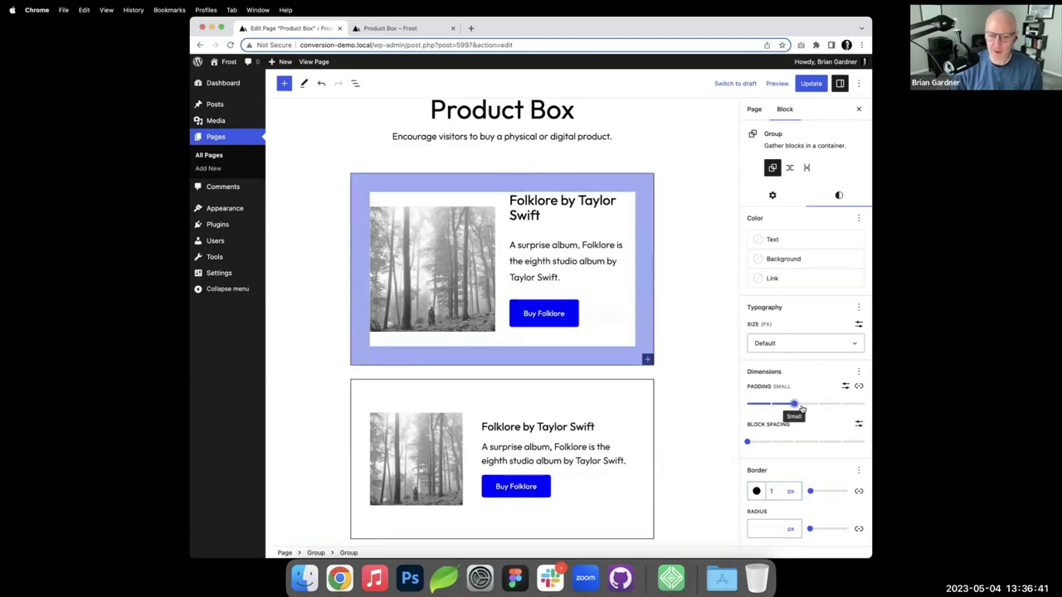
- Update the page and compare the new product box with the existing ones on the reloaded live site
key(super+s)
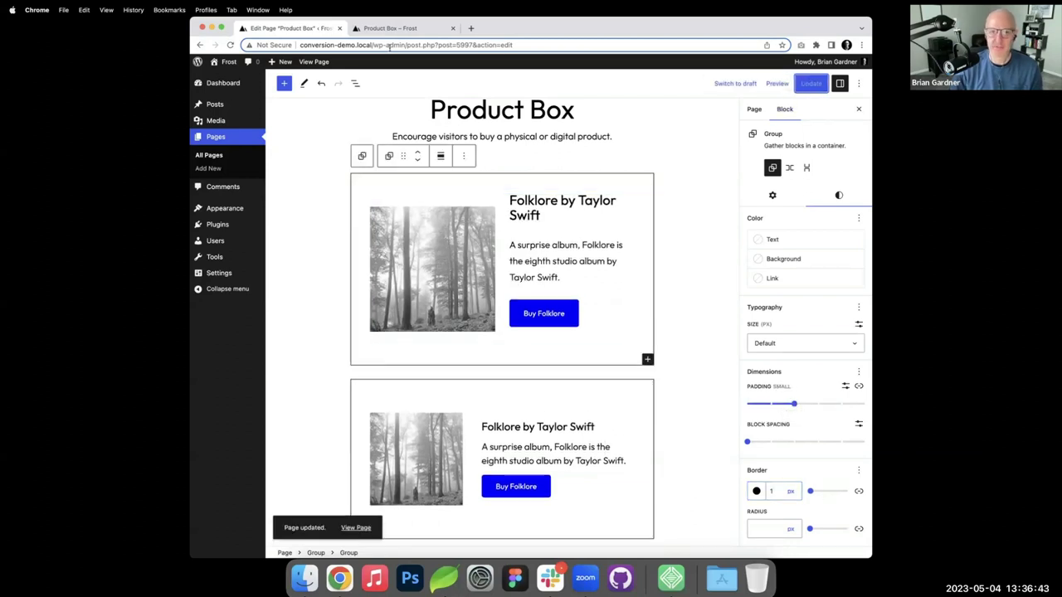
click(406, 28)
key(super+r)
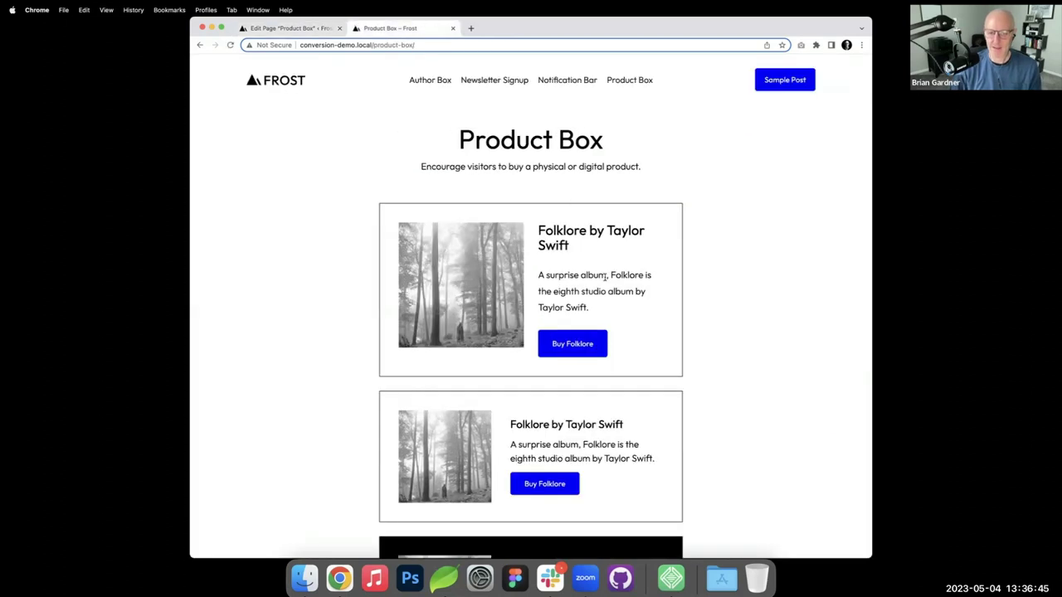
scroll(593, 282, down, 2)
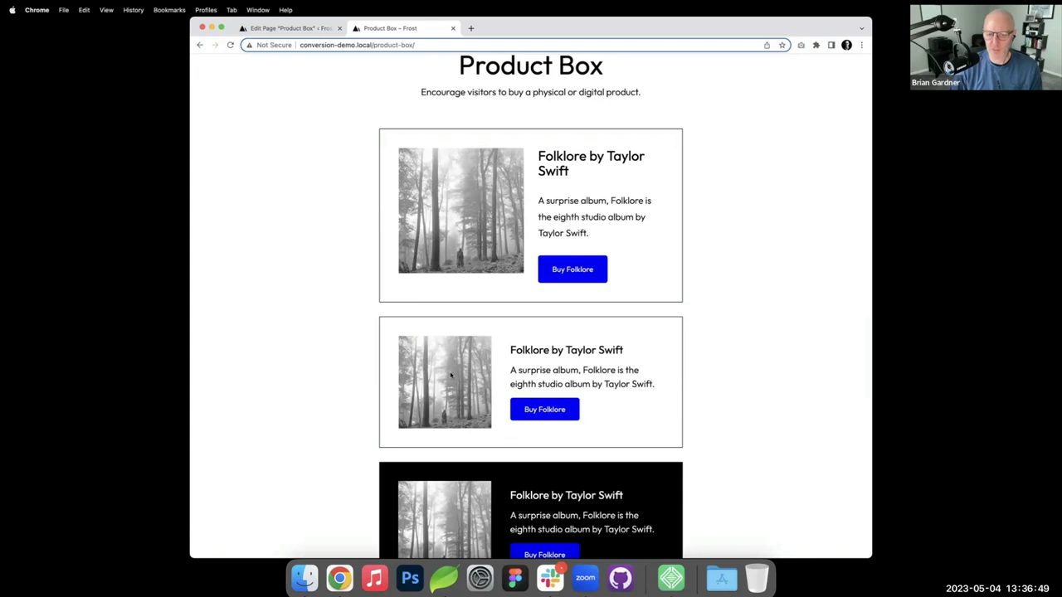
- Check the existing box's image column width and set the new product box's image column to 35%
click(315, 30)
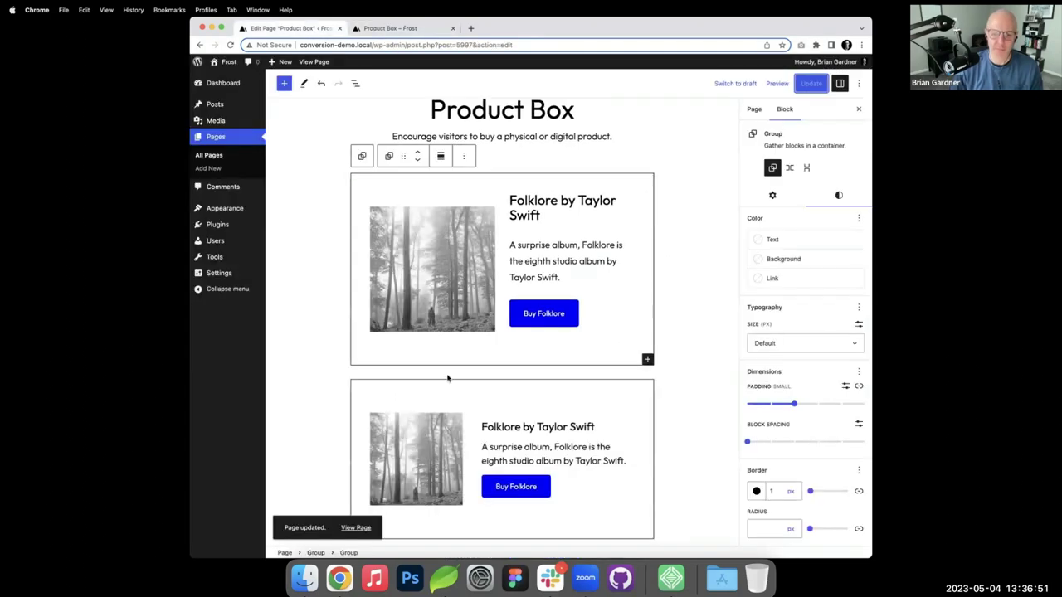
click(439, 454)
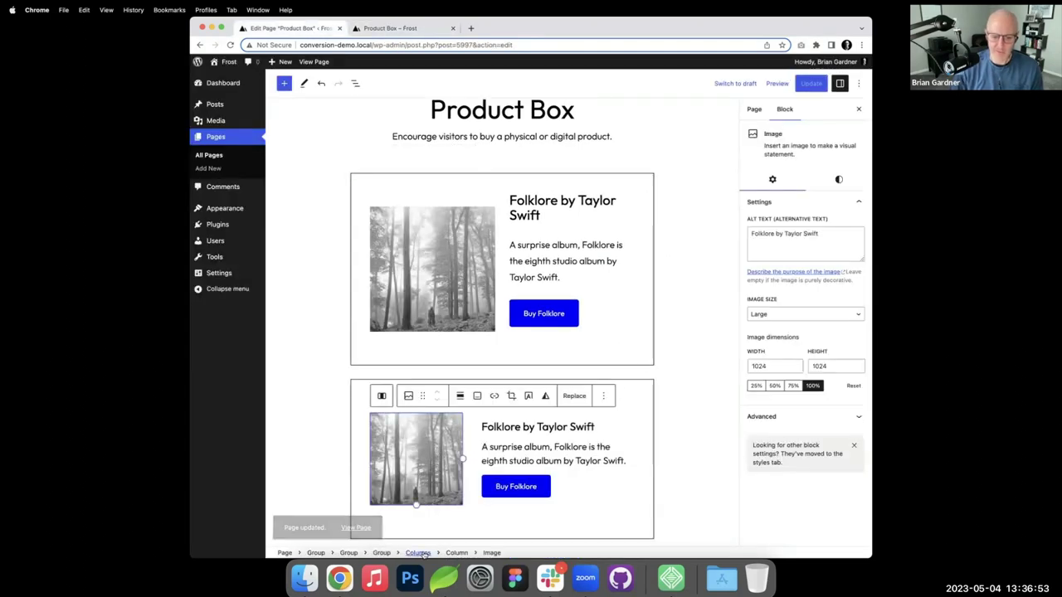
click(456, 553)
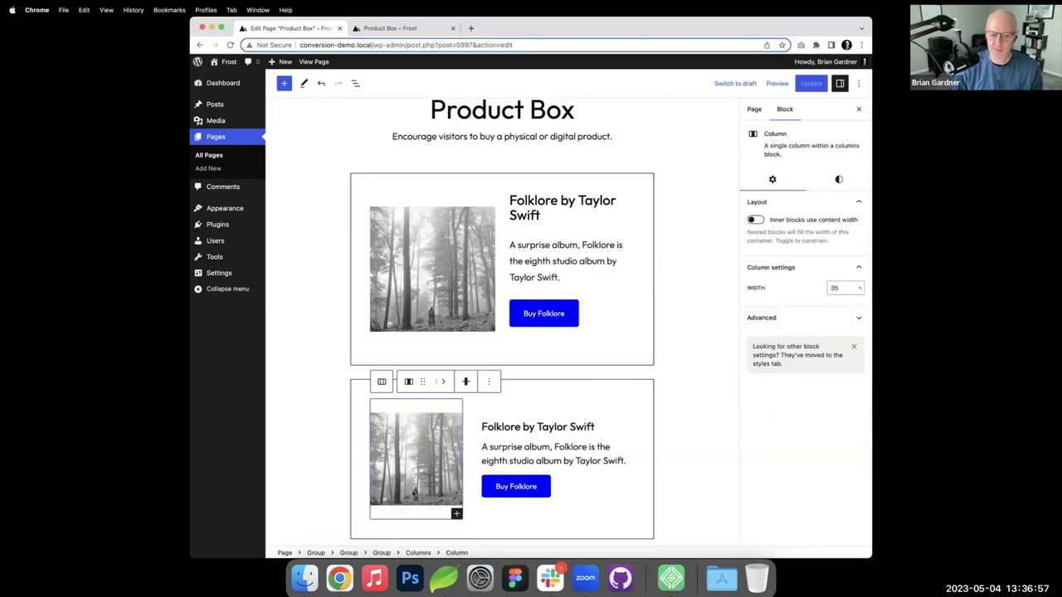
click(455, 280)
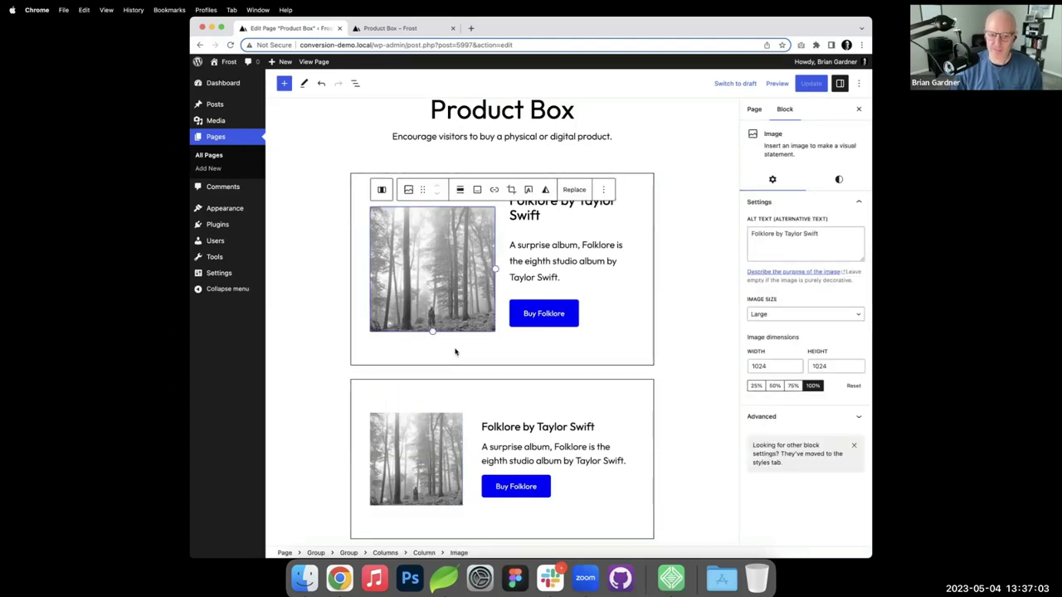
click(423, 554)
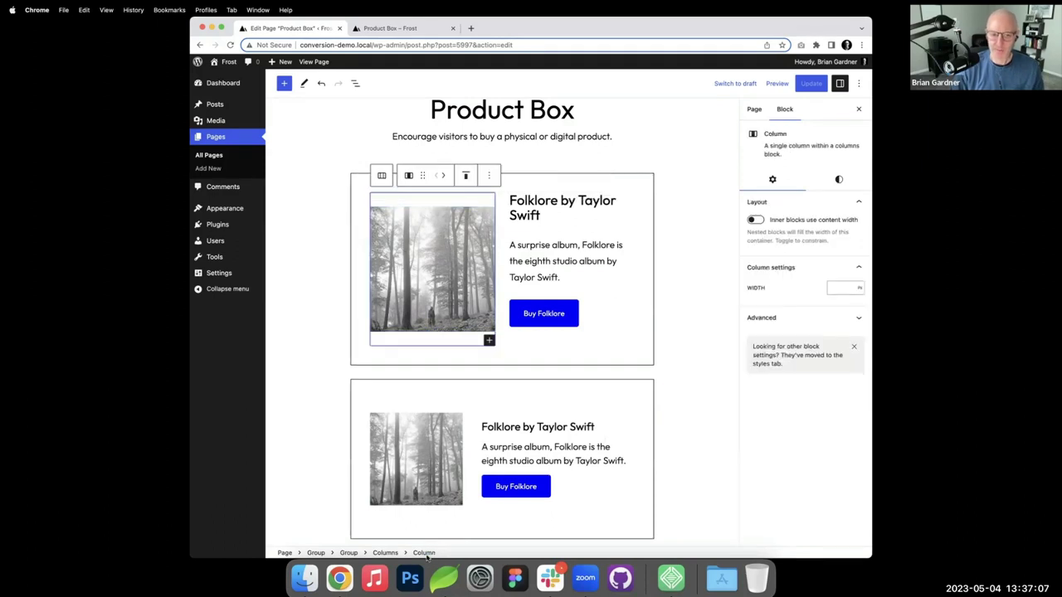
click(836, 288)
text(35)
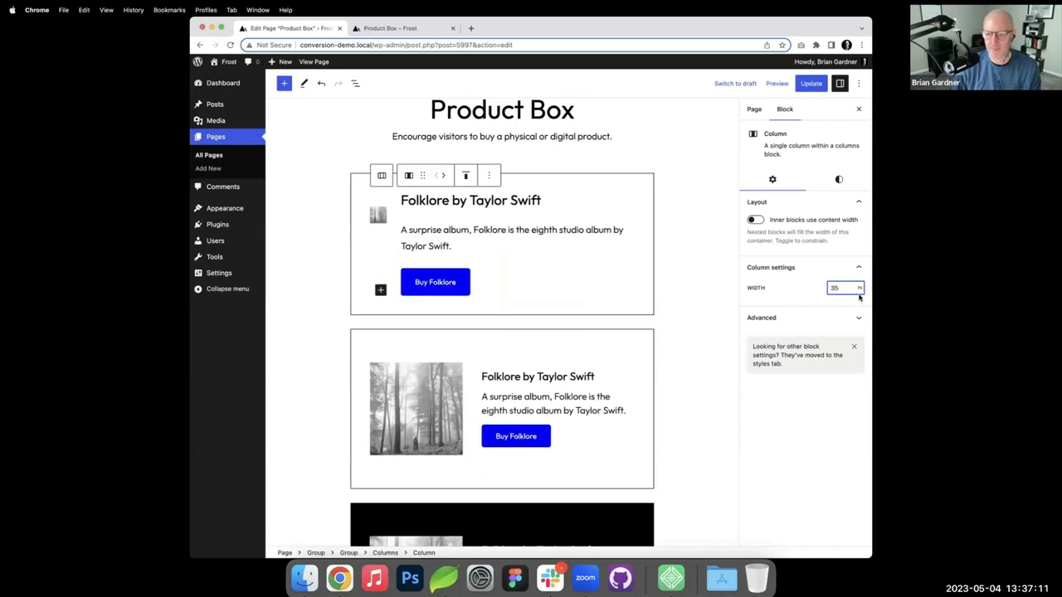
click(859, 290)
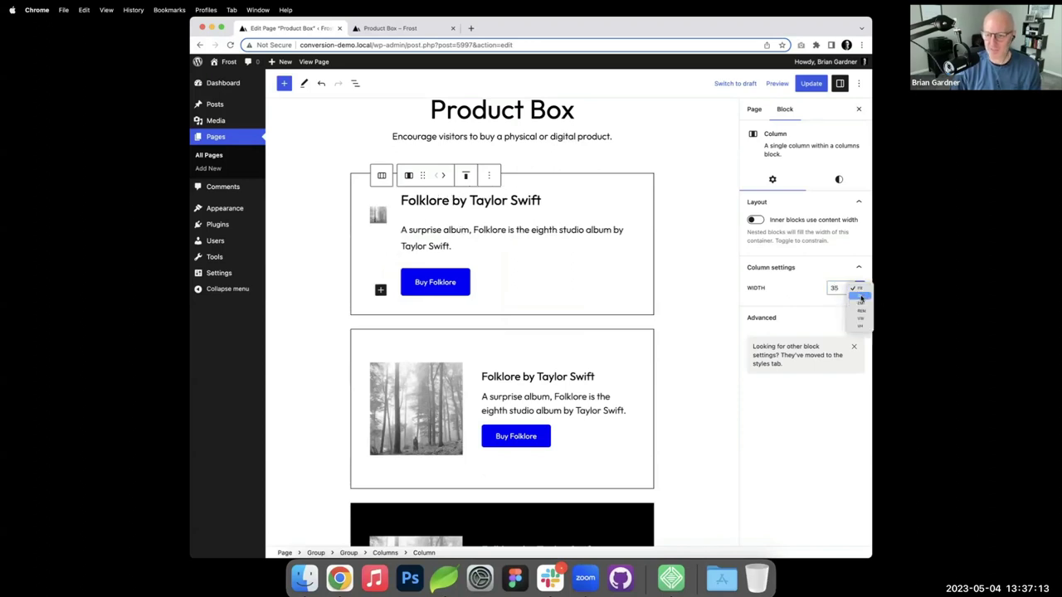
click(860, 297)
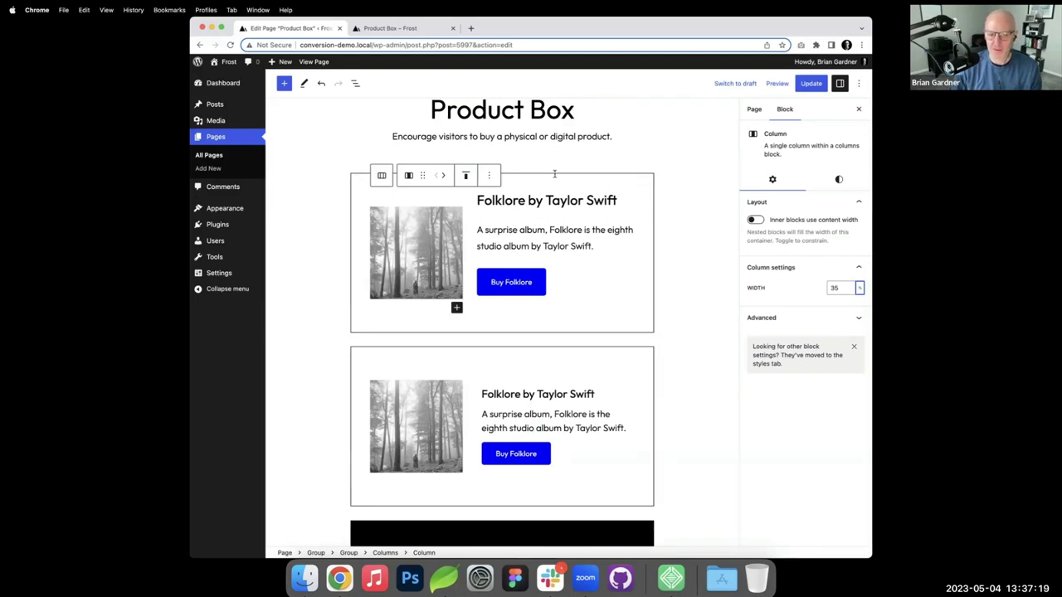
- Enable block spacing on the new product box's text column and set it to 10 px
mouse_move(509, 218)
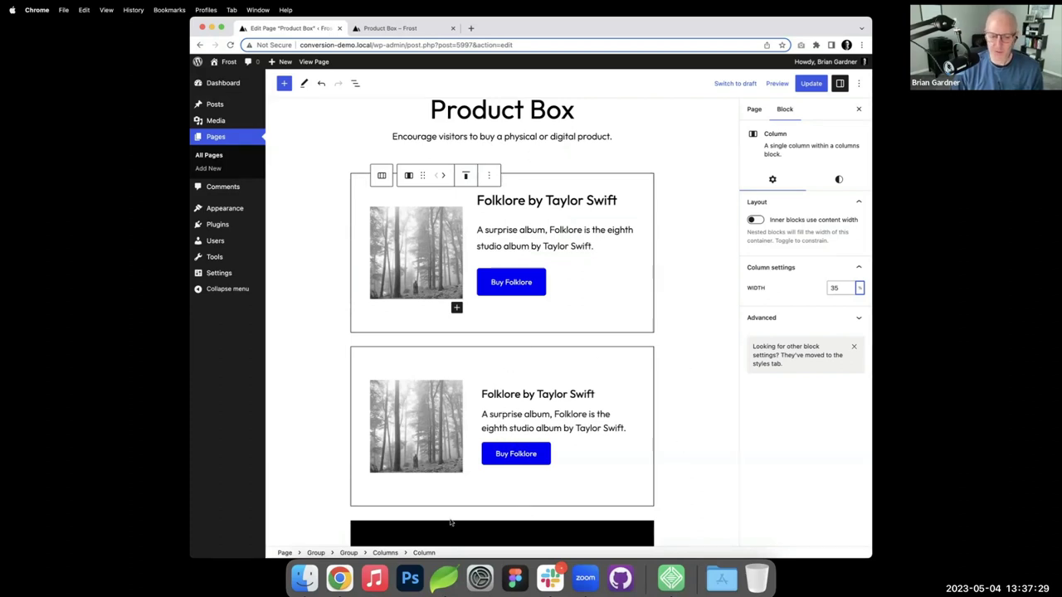
click(565, 247)
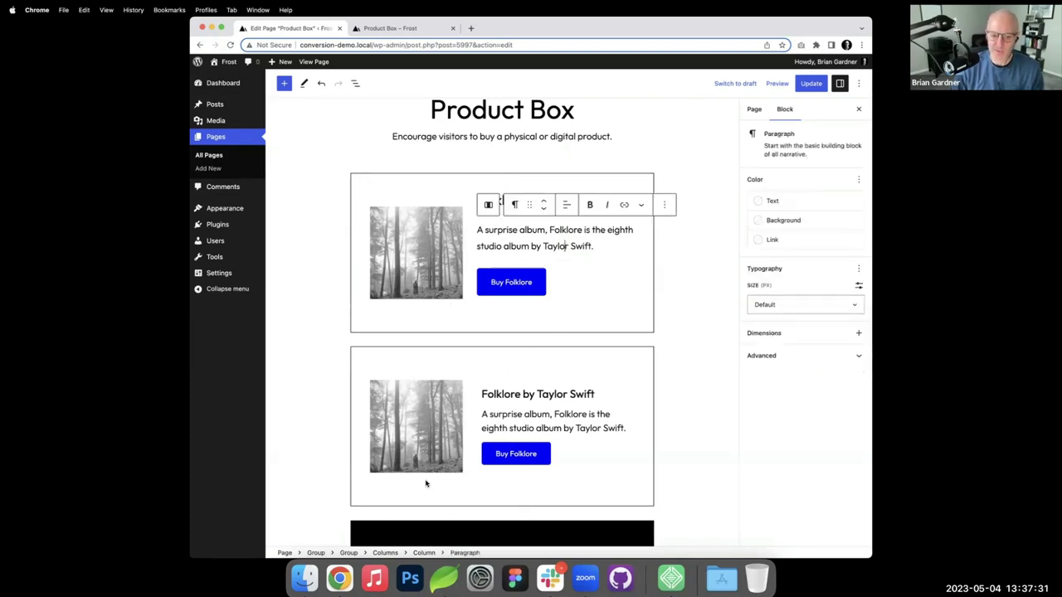
click(424, 552)
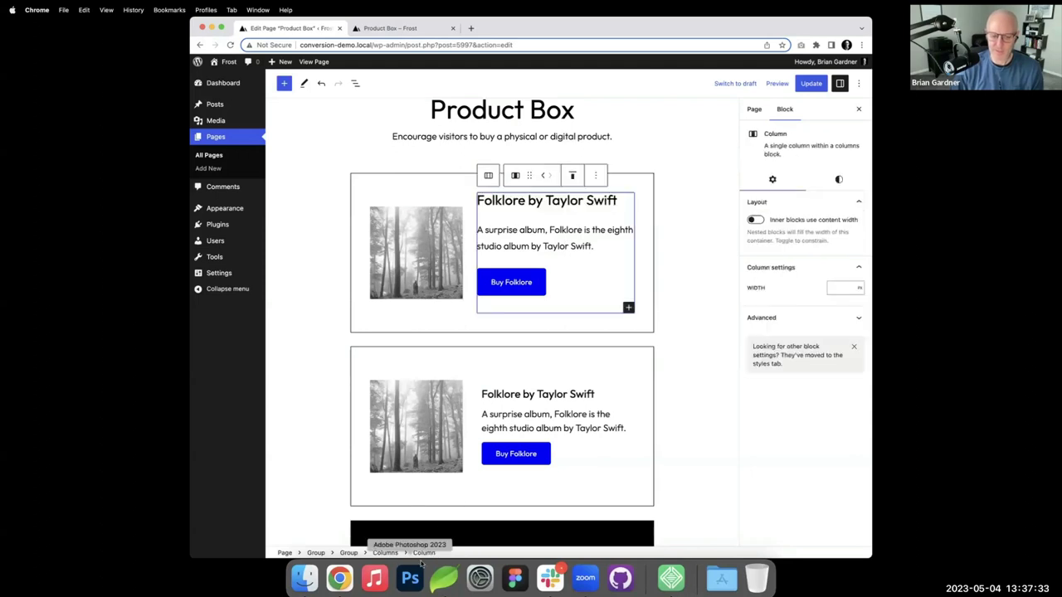
click(839, 180)
click(858, 355)
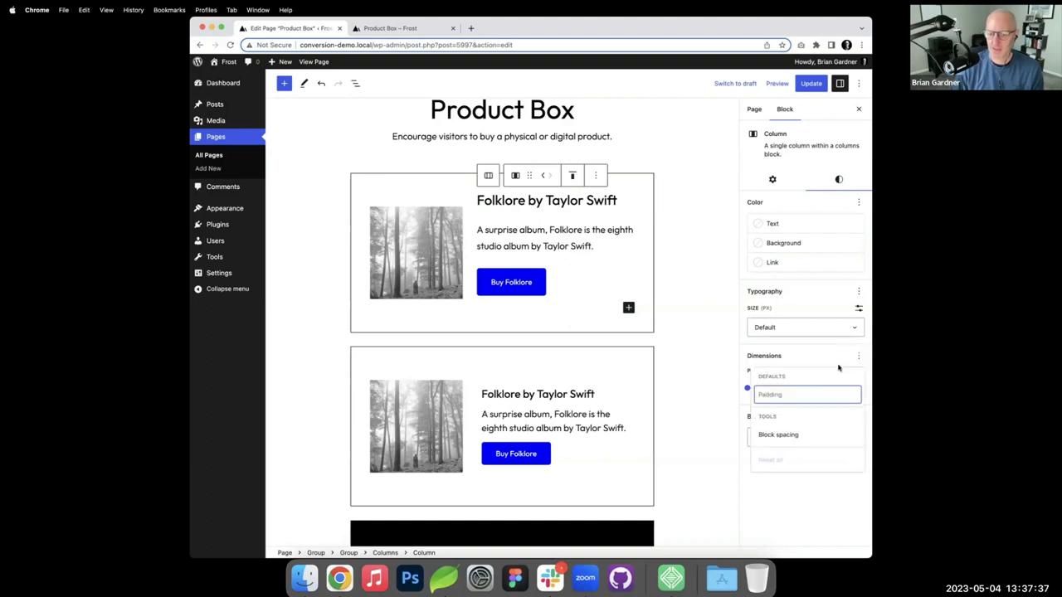
click(784, 436)
click(794, 361)
drag(747, 428, 770, 428)
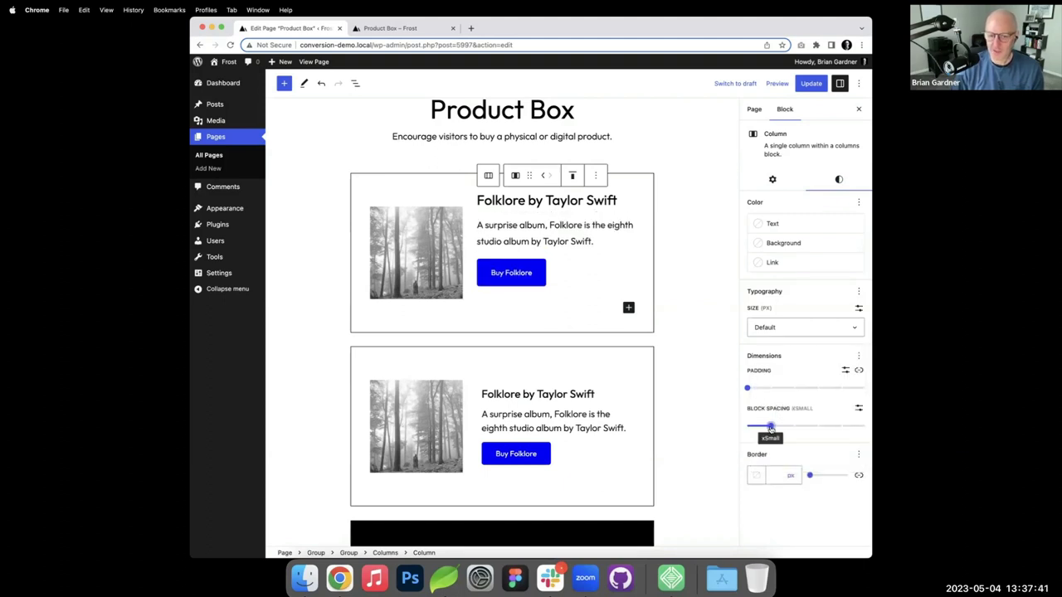
click(858, 407)
double_click(757, 426)
text(10)
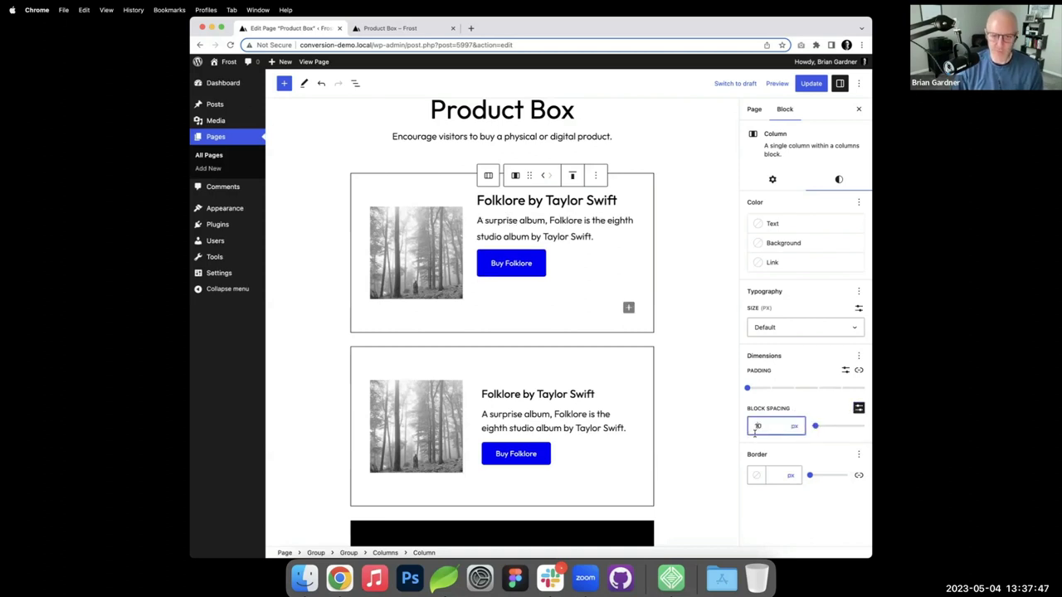
- Add a line height setting to the new product box's paragraph and set it to 1.5
click(571, 238)
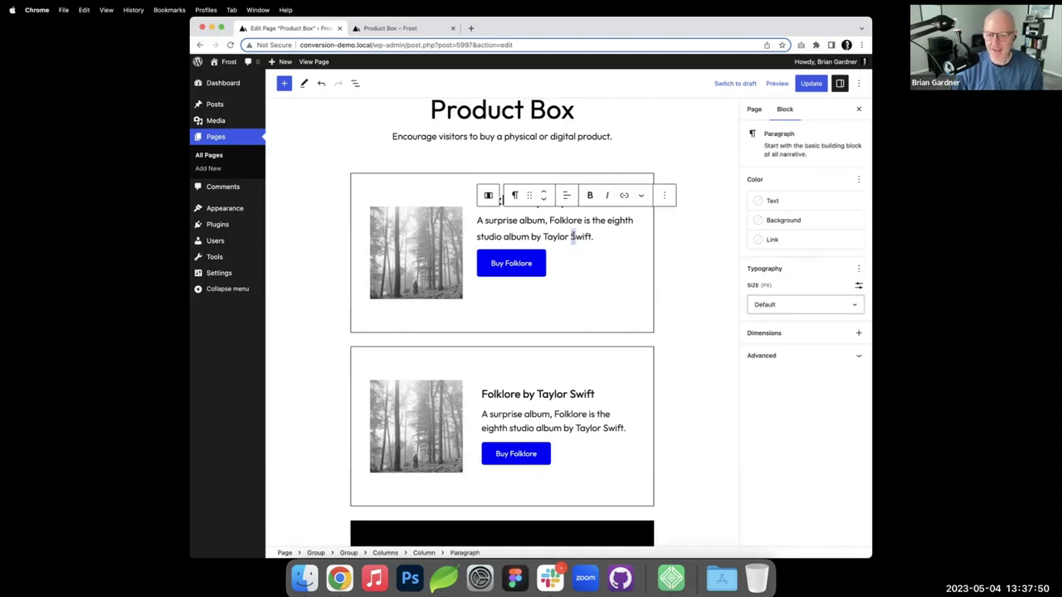
click(857, 271)
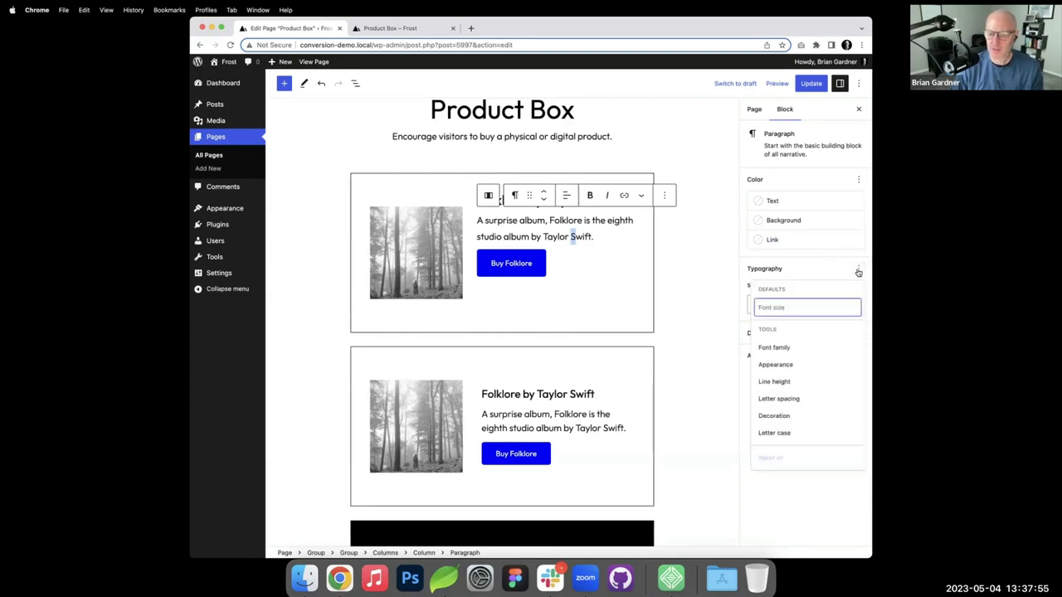
click(782, 384)
click(751, 309)
click(753, 342)
text(1.5)
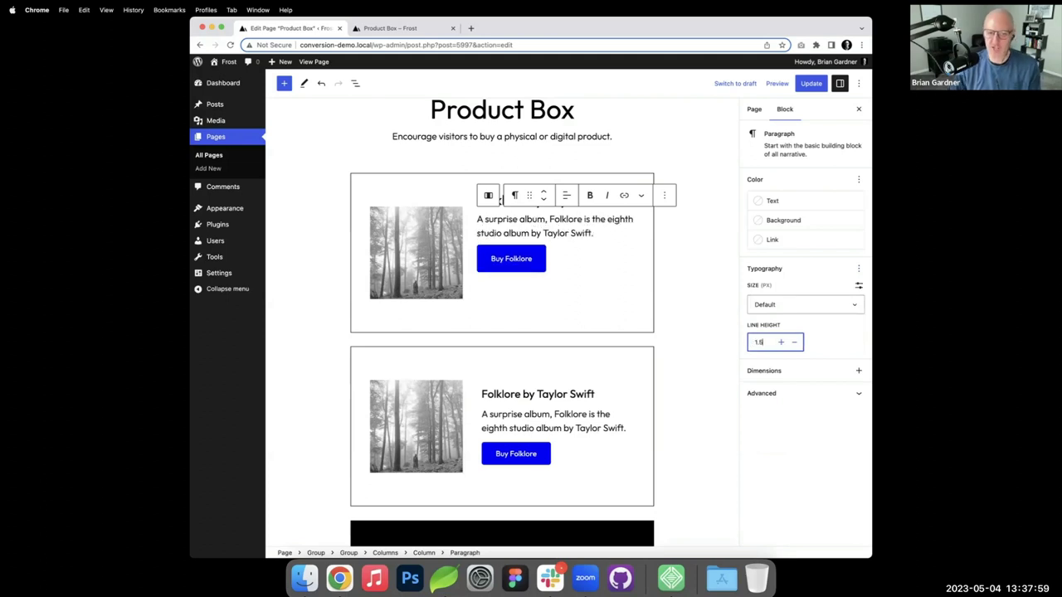
- Update the page and reload the live site to compare the tightened product box with the existing ones
click(810, 83)
click(409, 30)
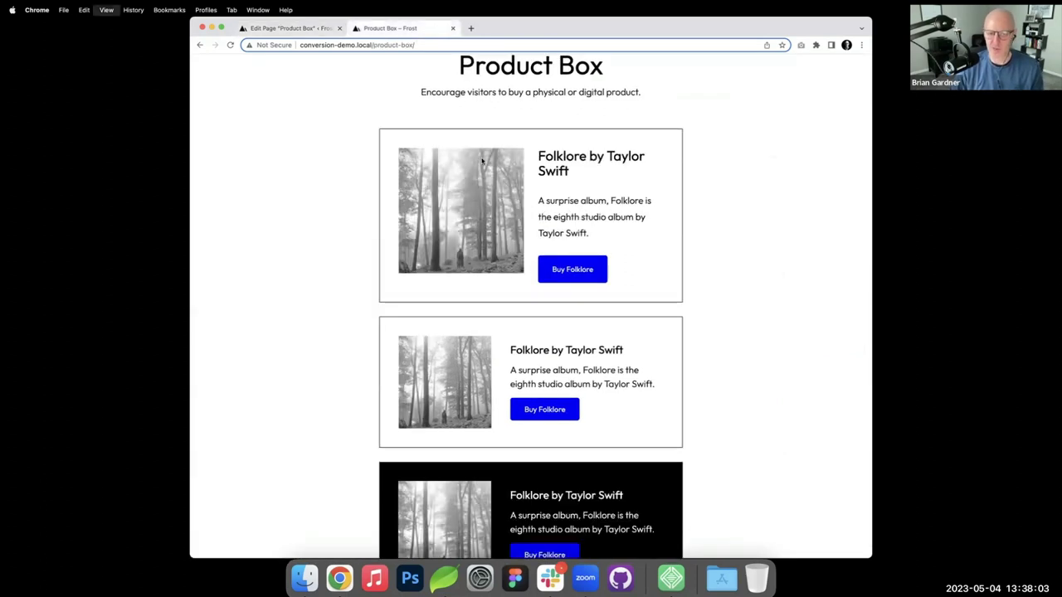
key(super+r)
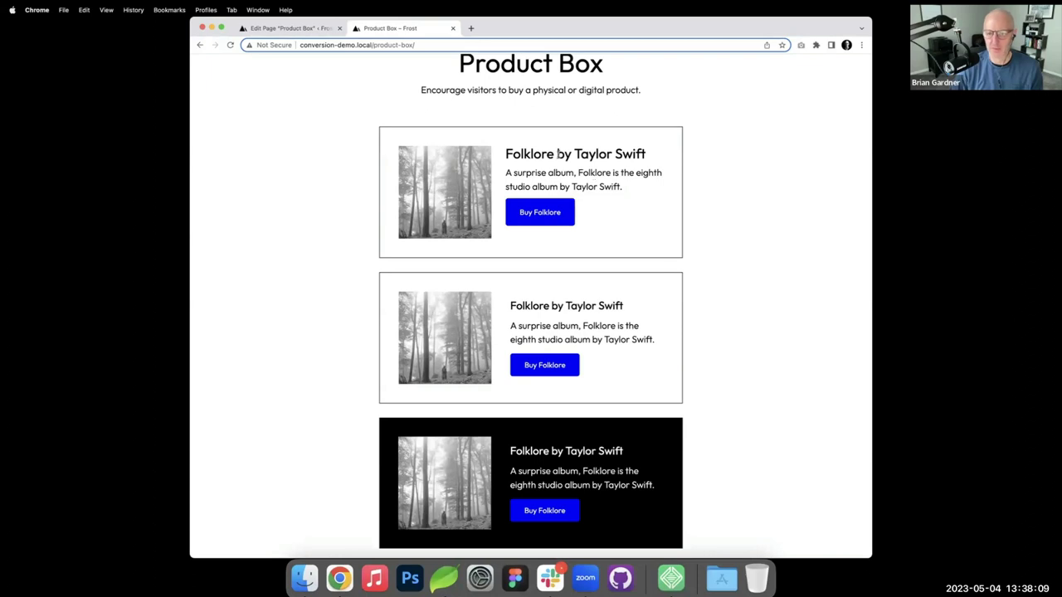
- Match the new Buy Folklore button's padding to the existing box's button, with xSmall vertical and Large horizontal
click(307, 28)
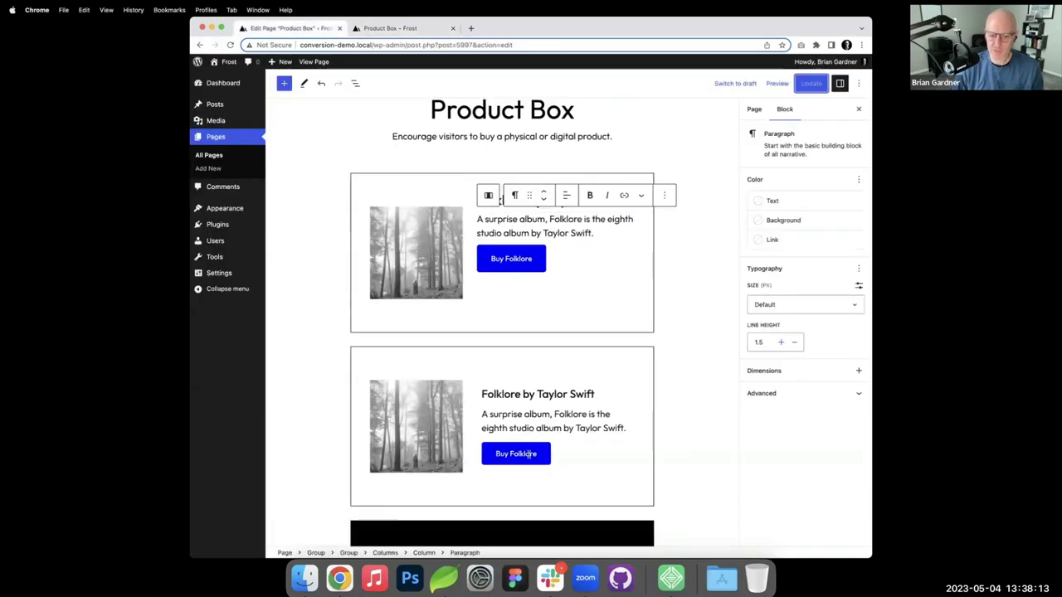
click(527, 453)
click(838, 179)
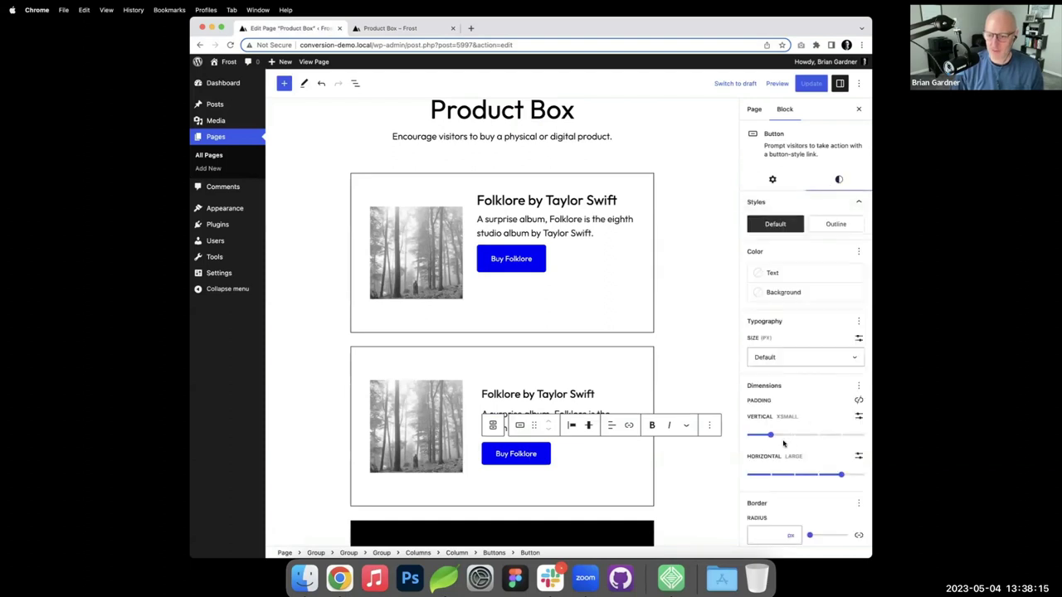
click(508, 260)
click(838, 179)
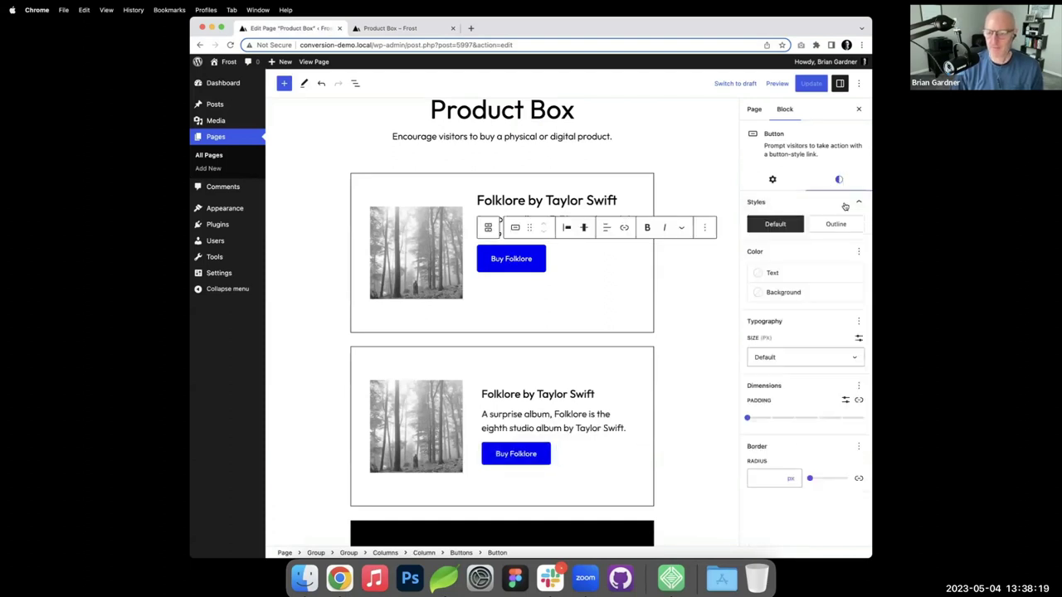
click(858, 400)
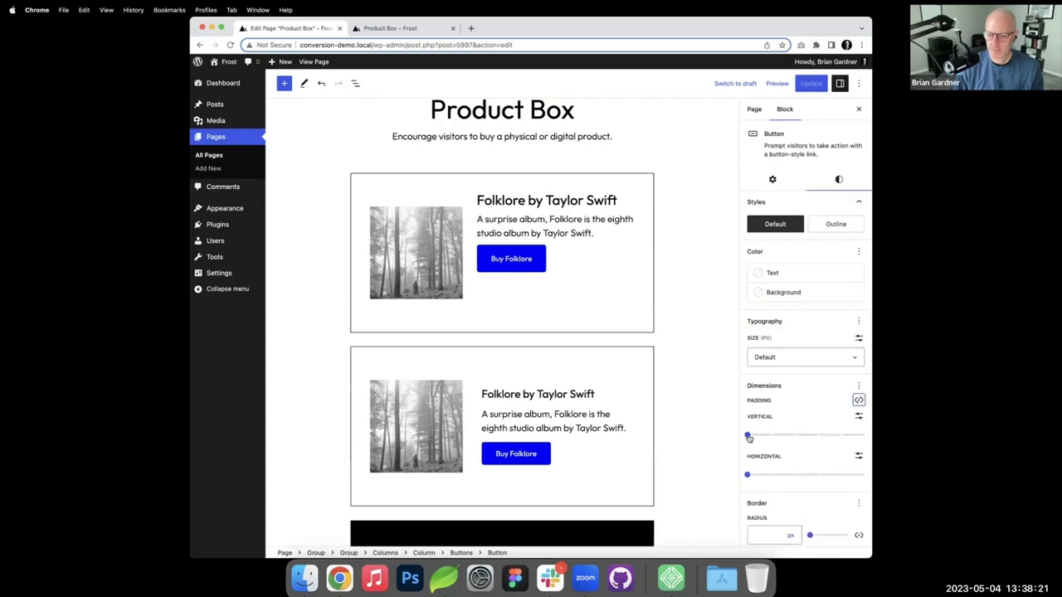
drag(748, 435, 770, 435)
drag(749, 474, 821, 475)
- Set the new product box's heading size to Large like the existing one, and update the page to compare it live
click(578, 394)
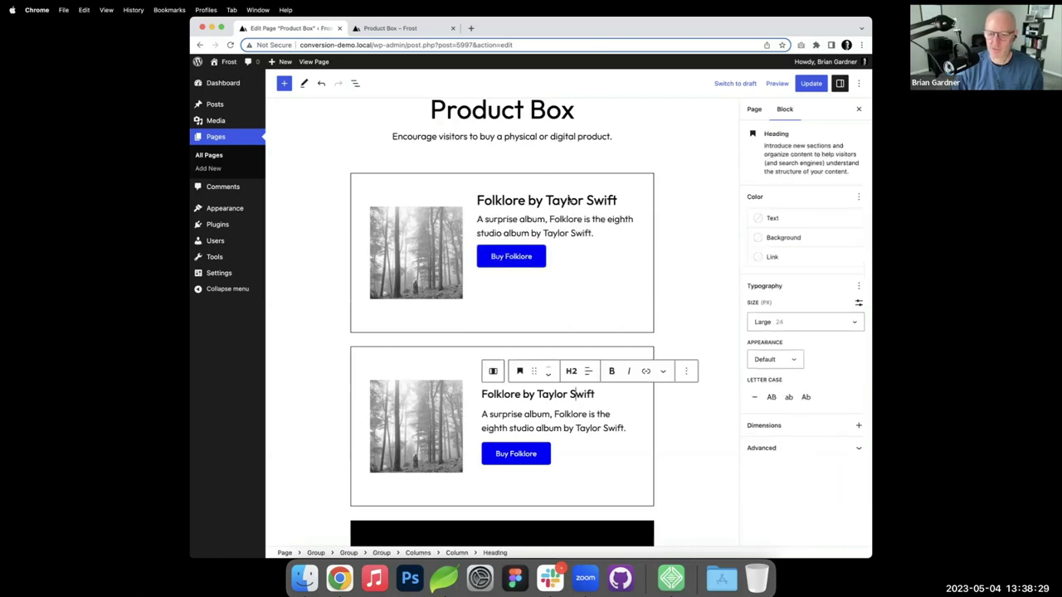
click(585, 200)
click(855, 323)
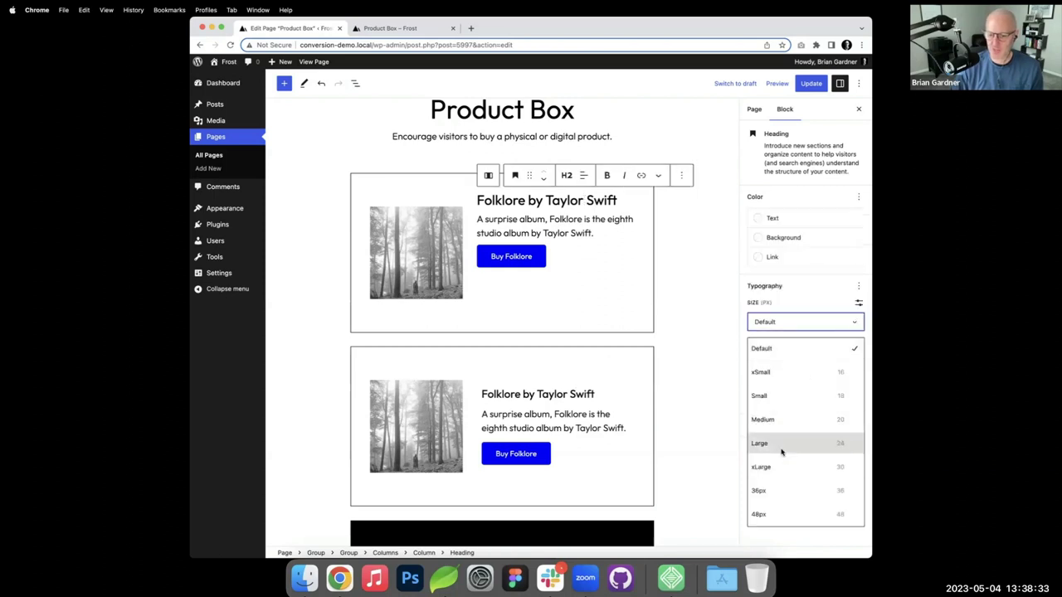
click(780, 451)
click(807, 85)
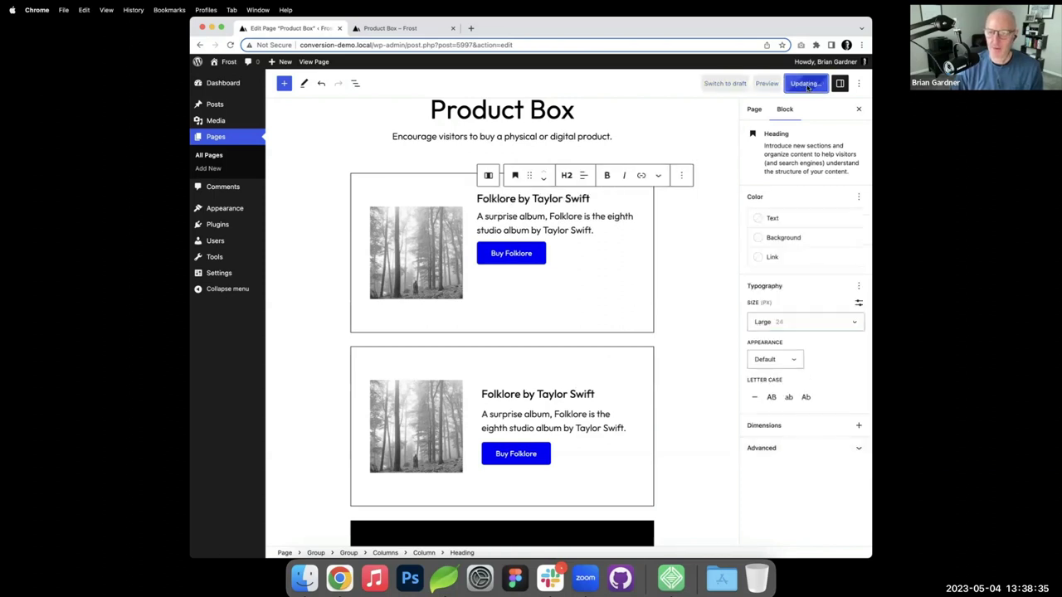
click(394, 30)
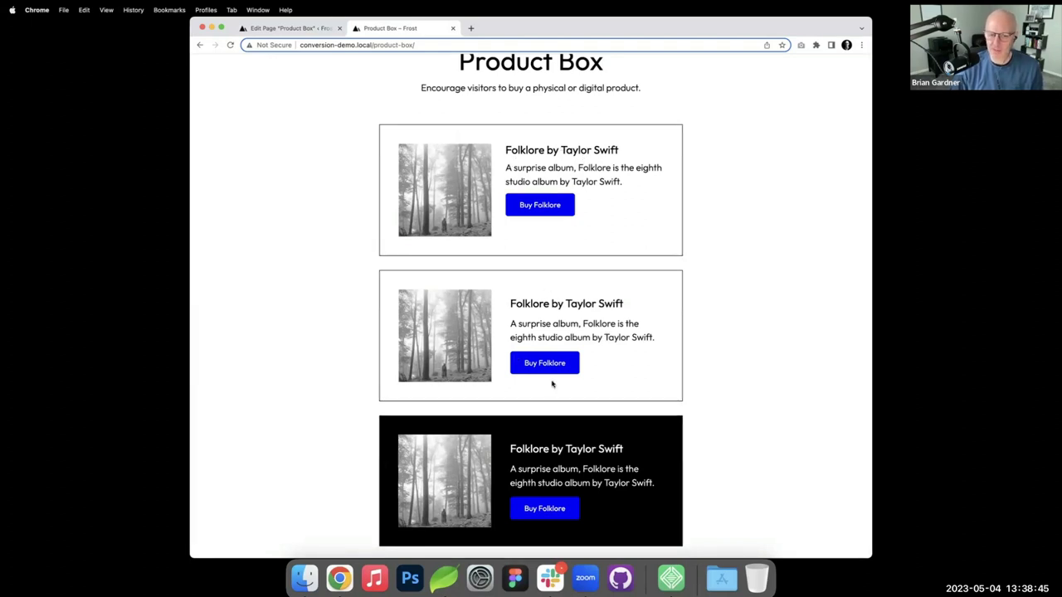
- Return to the page editor and vertically align the new product box's Columns block to the middle
key(ctrl+shift+Tab)
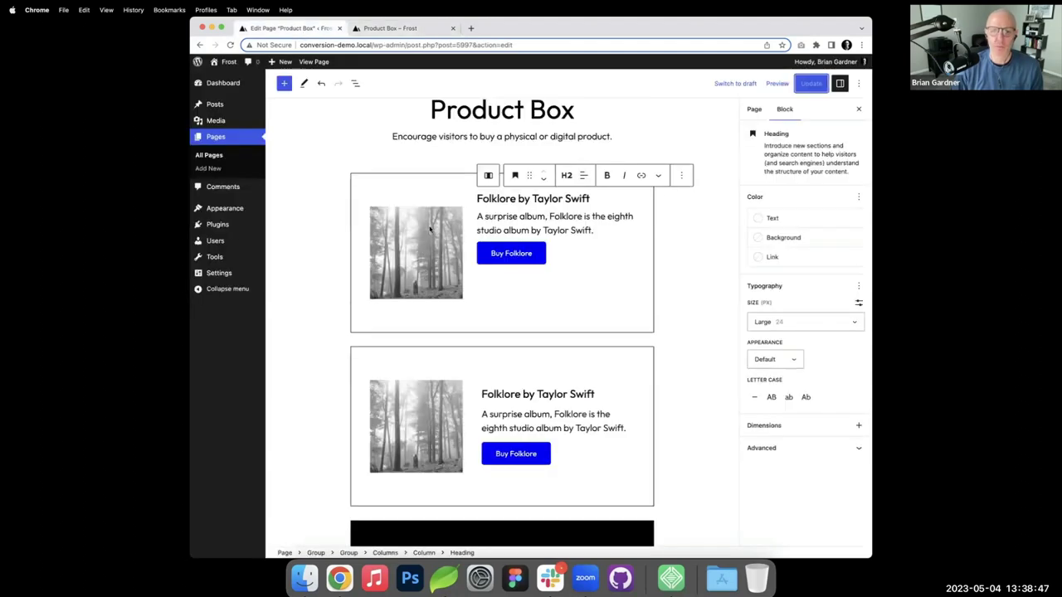
click(384, 552)
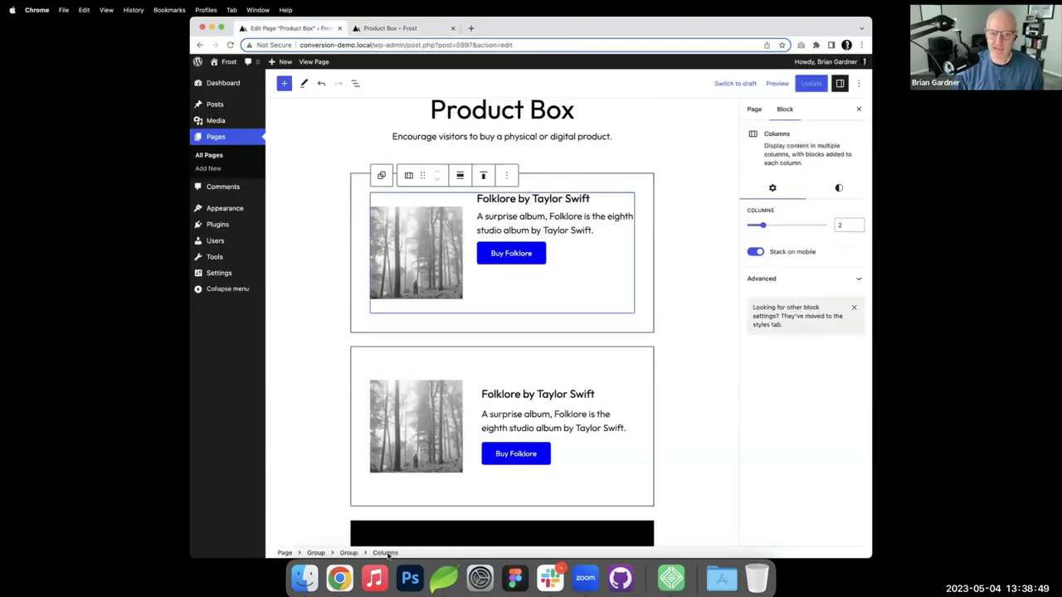
click(483, 178)
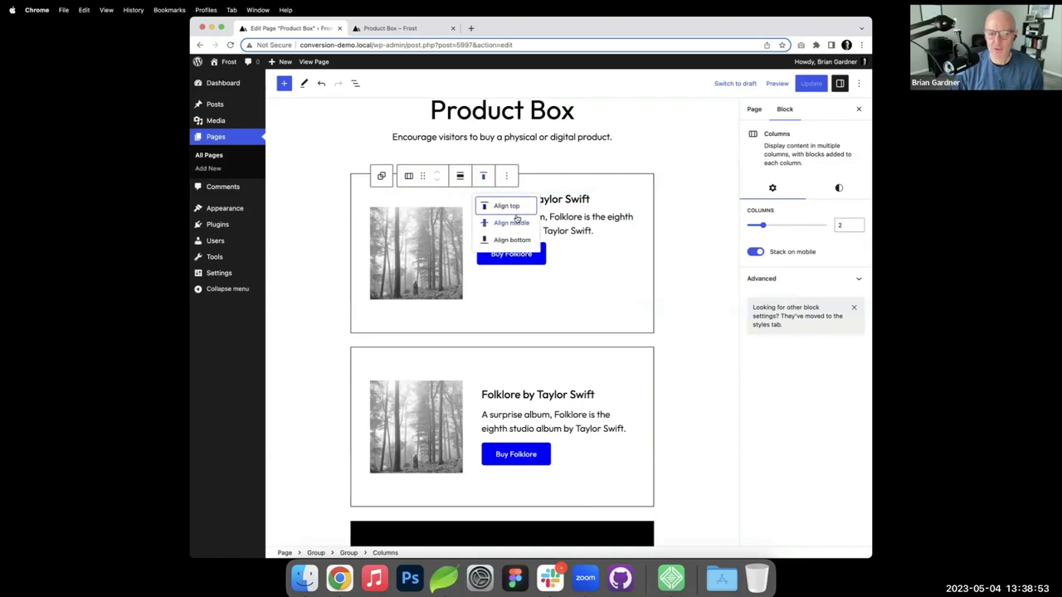
click(512, 224)
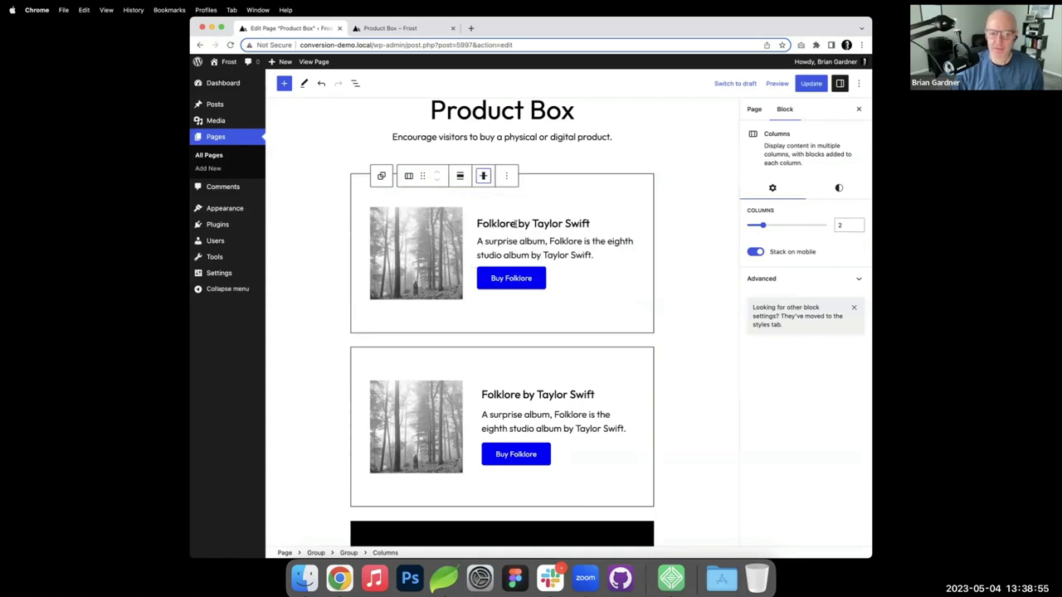
- Try bottom vertical alignment on the new box's Columns block and restore middle alignment
click(483, 175)
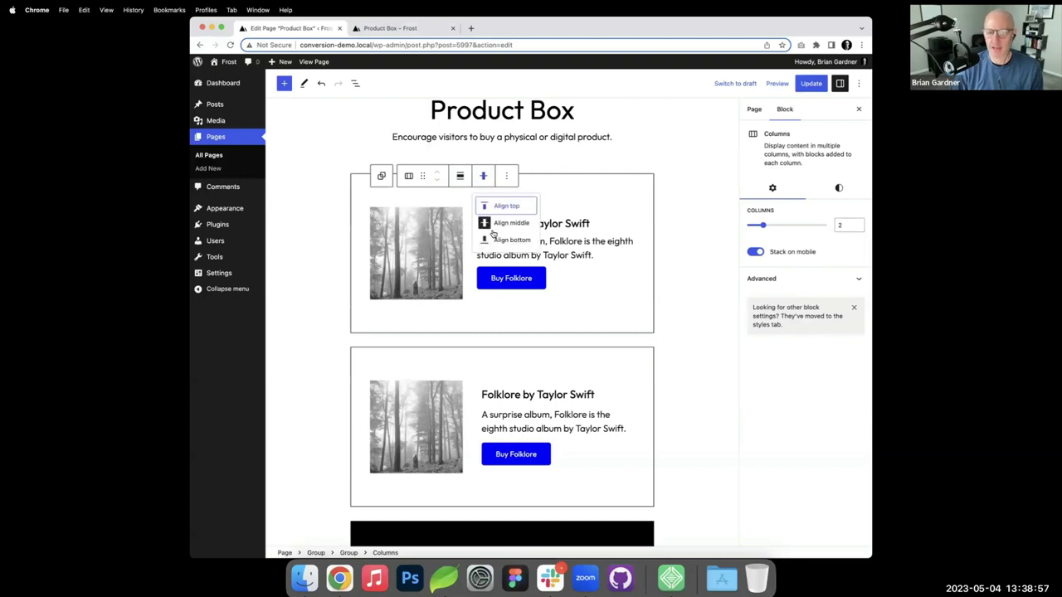
click(502, 241)
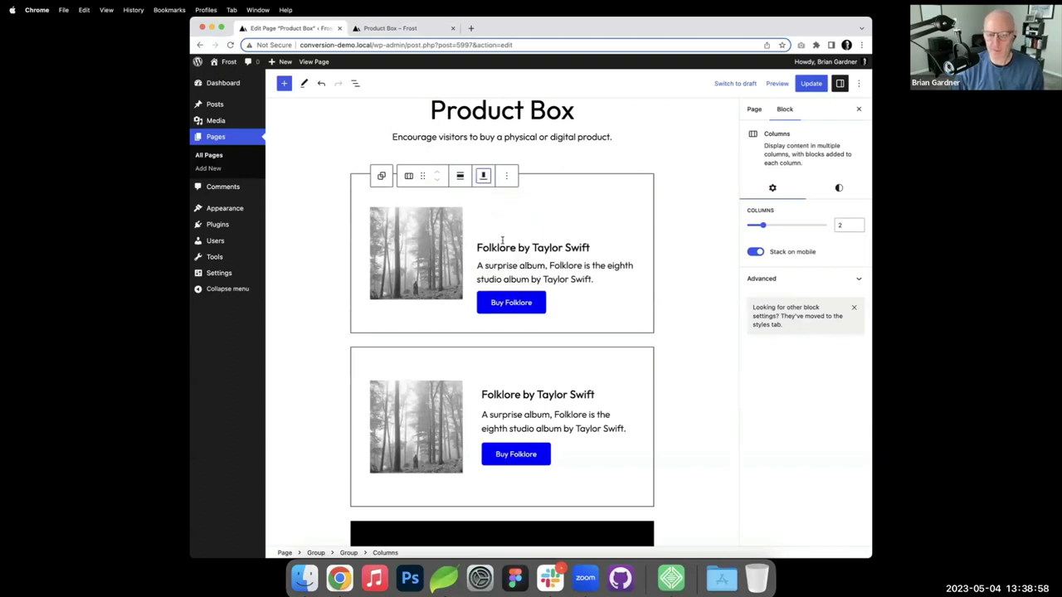
click(485, 177)
click(512, 223)
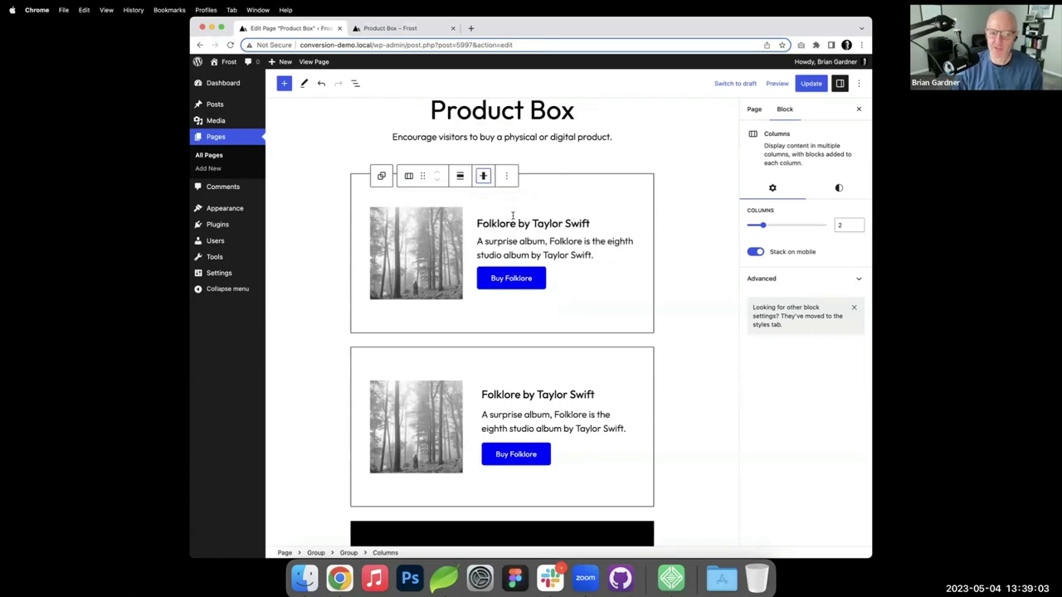
- Update the page and reload the live Product Box page to compare the new box's vertical alignment with the existing boxes
click(810, 84)
click(400, 28)
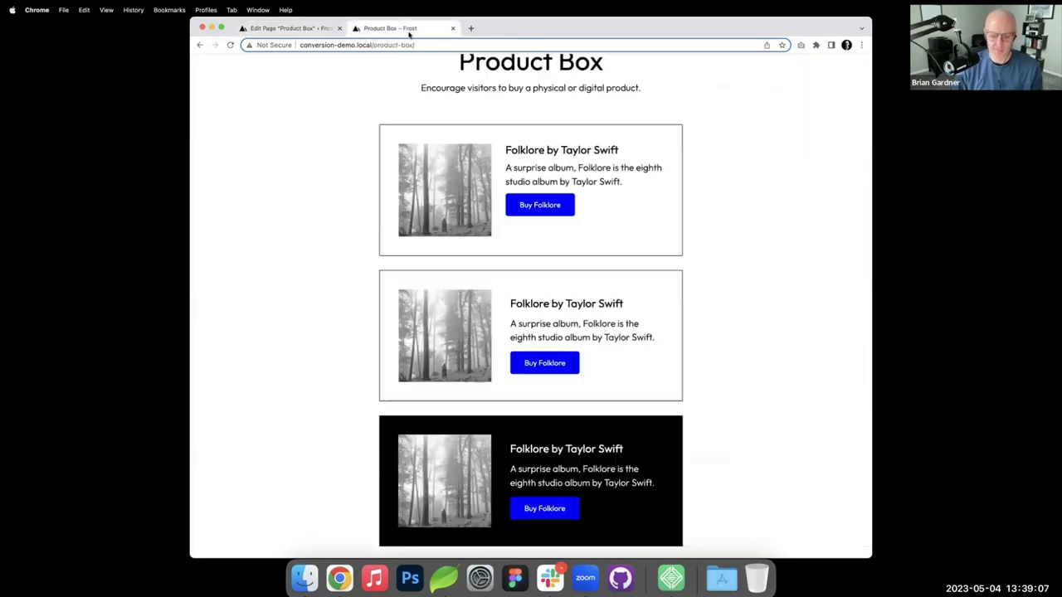
key(super+r)
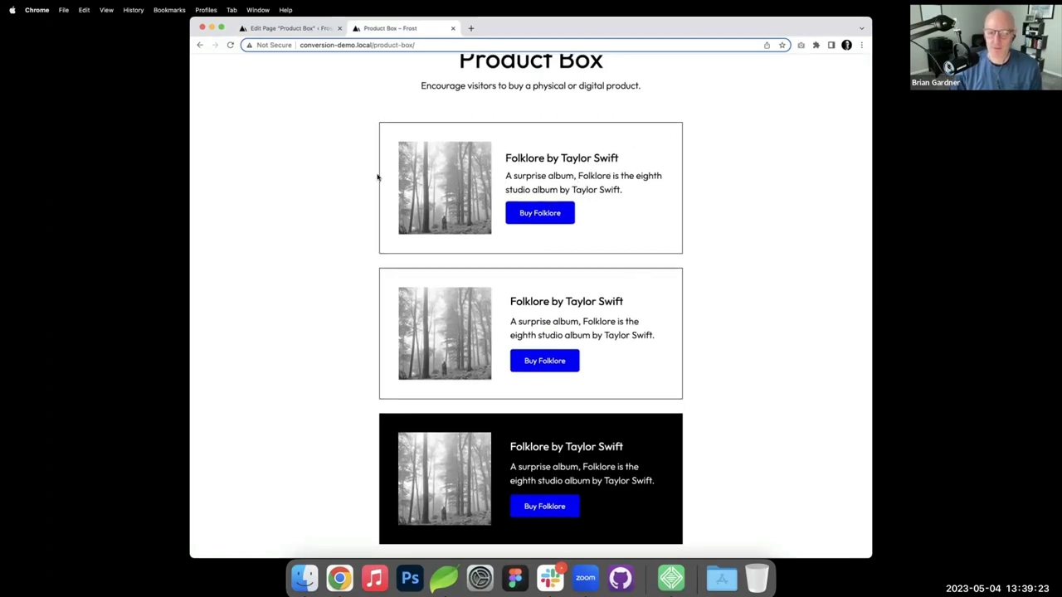
scroll(377, 176, up, 2)
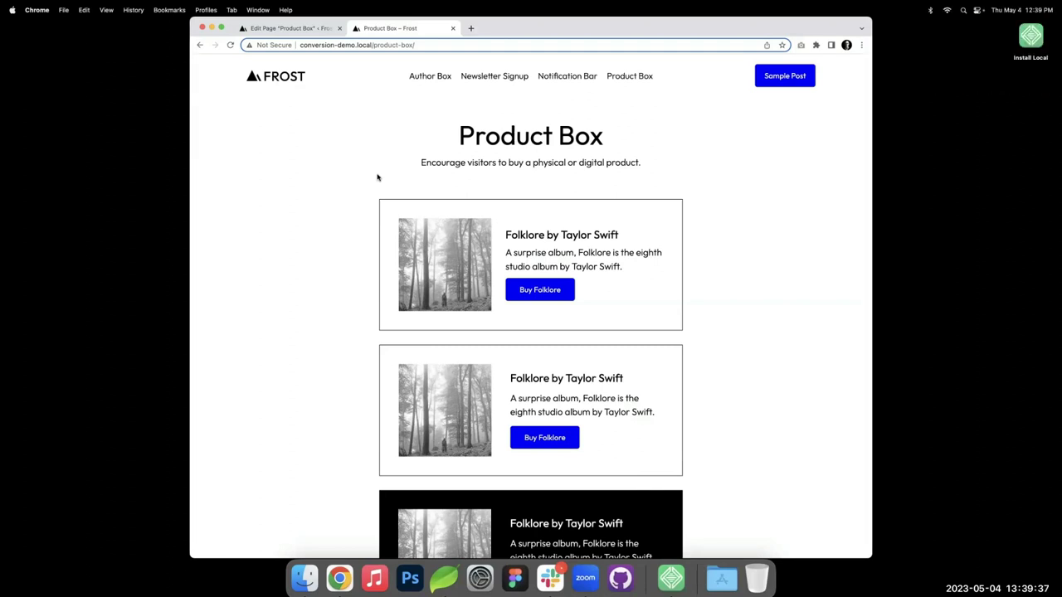
scroll(540, 257, up, 1)
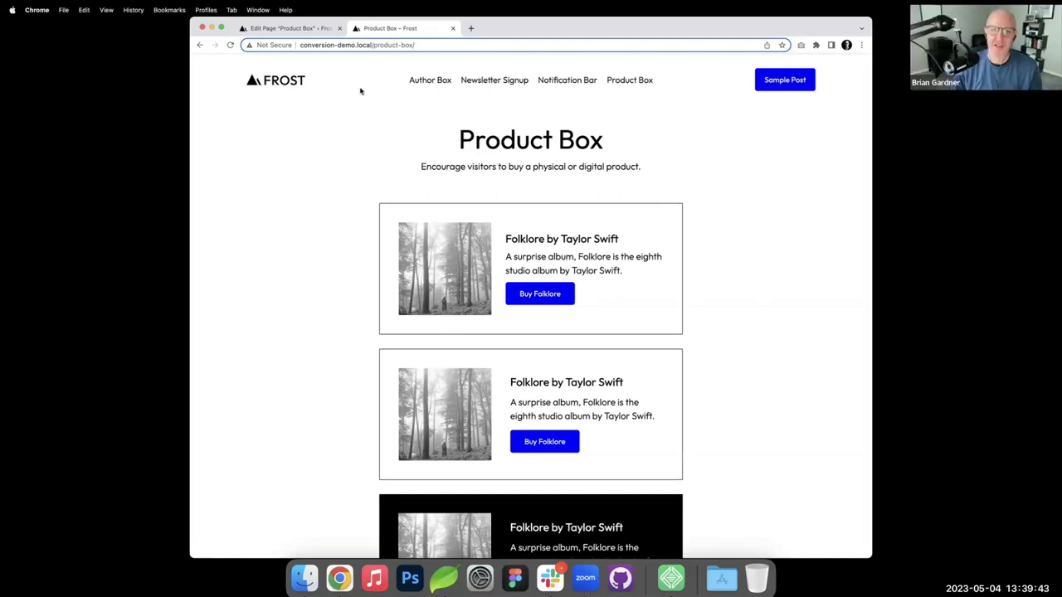
click(290, 28)
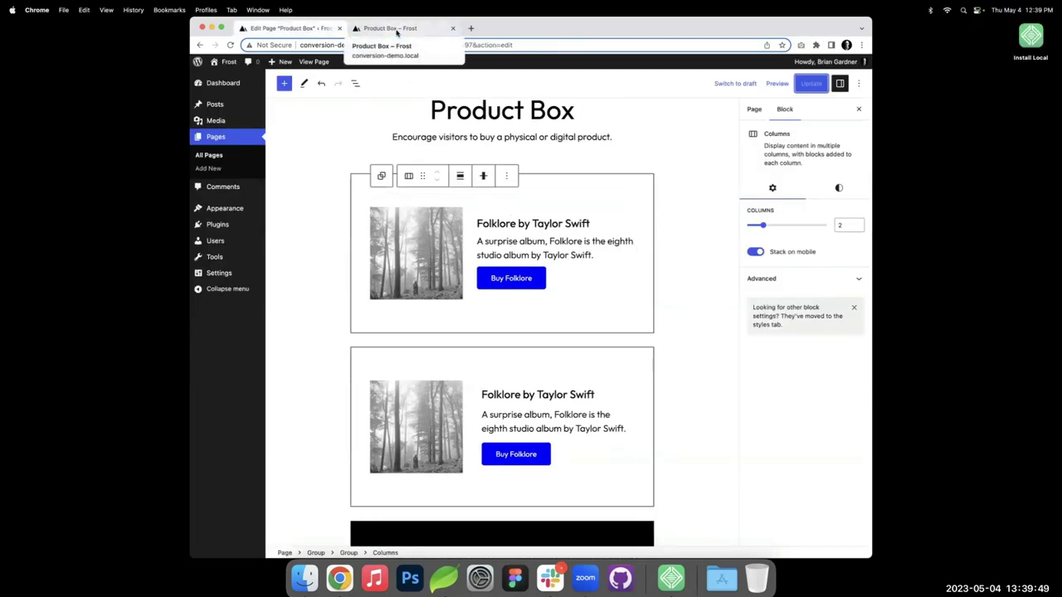
click(396, 30)
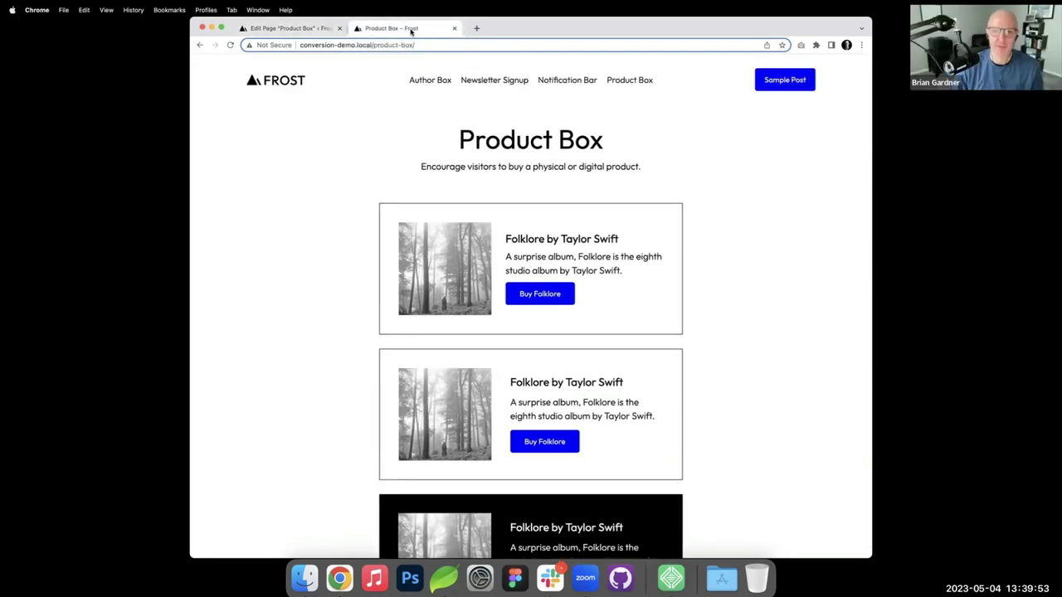
- Duplicate the live Product Box page into a separate window, narrow it to mobile width, and review the stacked product boxes
right_click(406, 29)
click(438, 90)
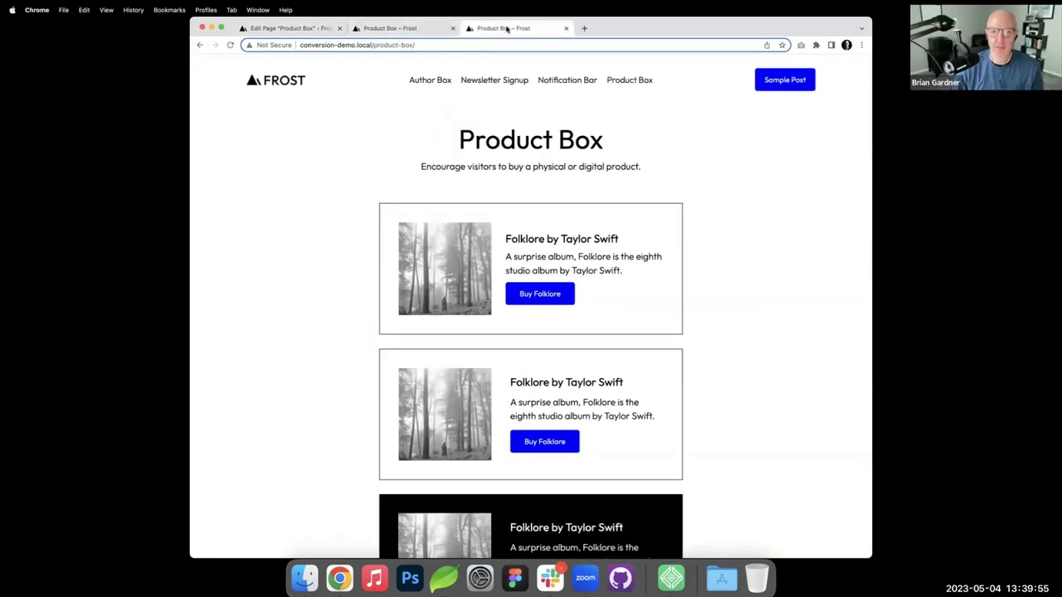
drag(508, 31, 535, 58)
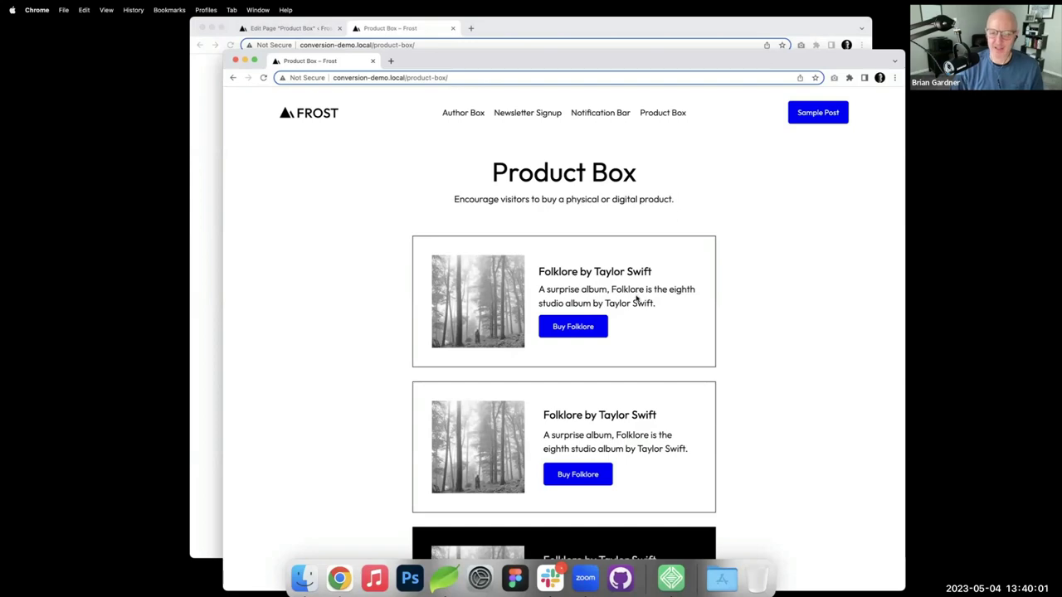
drag(903, 246, 517, 282)
drag(423, 61, 676, 18)
scroll(635, 273, down, 3)
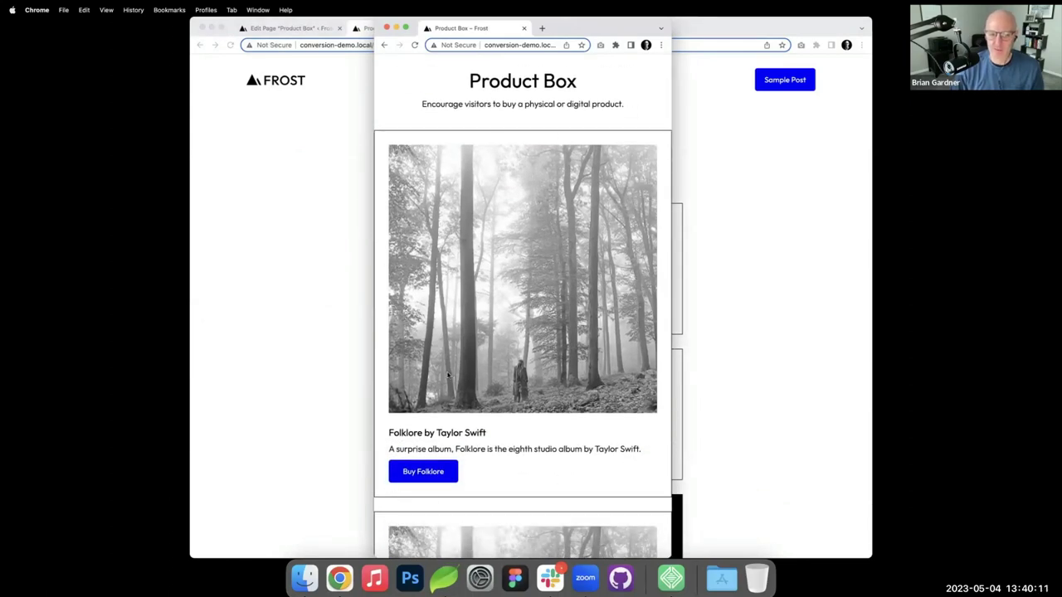
scroll(457, 451, down, 2)
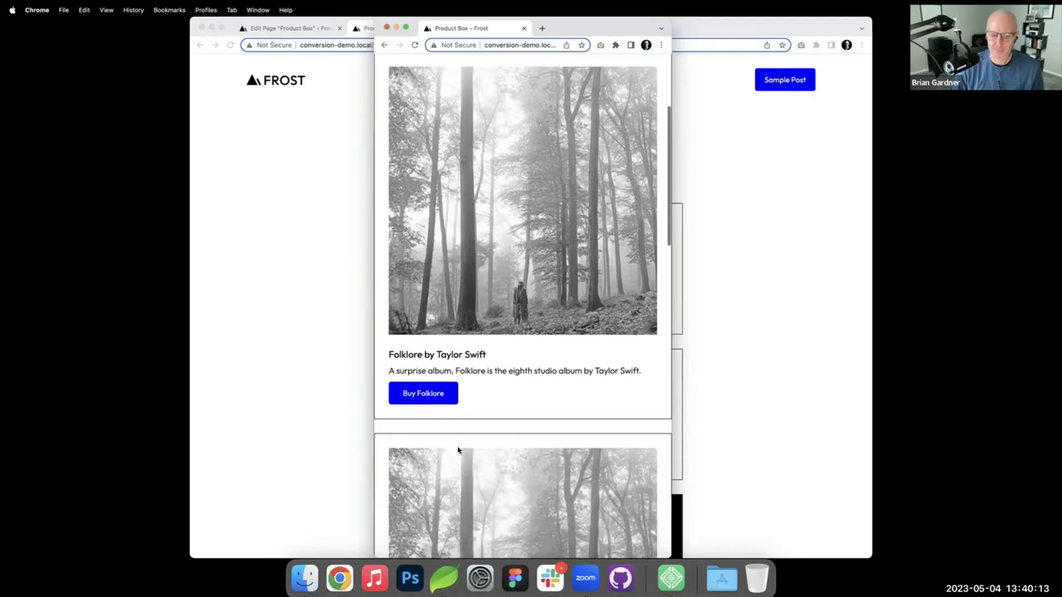
scroll(458, 450, up, 2)
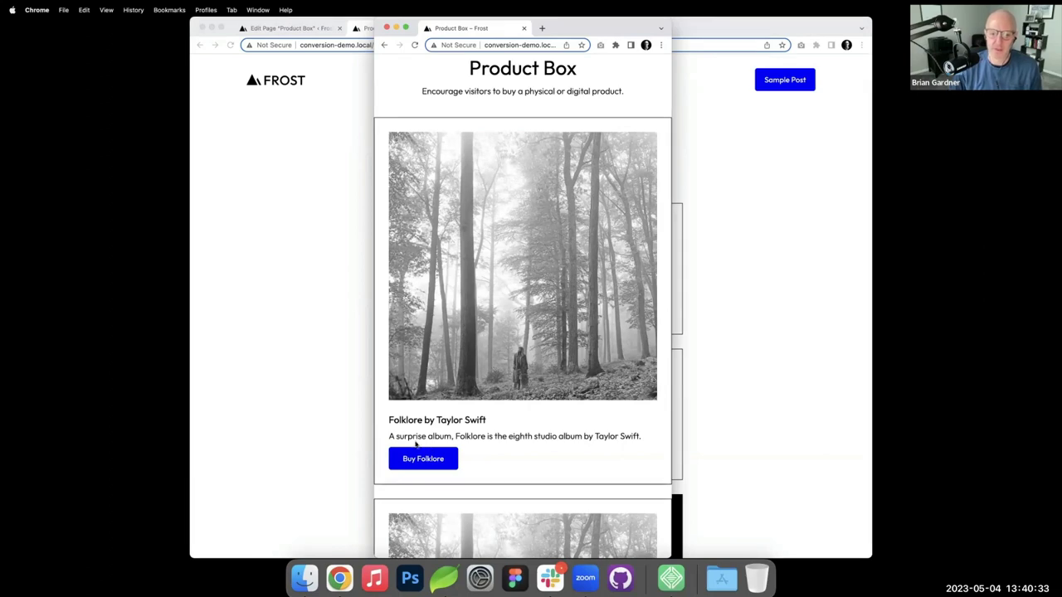
scroll(436, 426, down, 3)
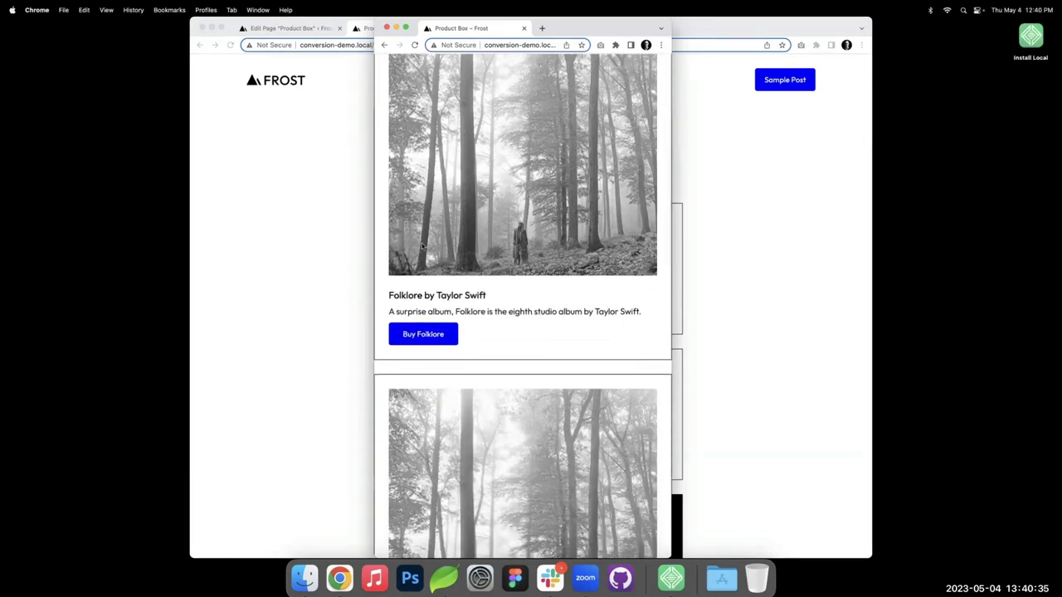
scroll(414, 324, up, 5)
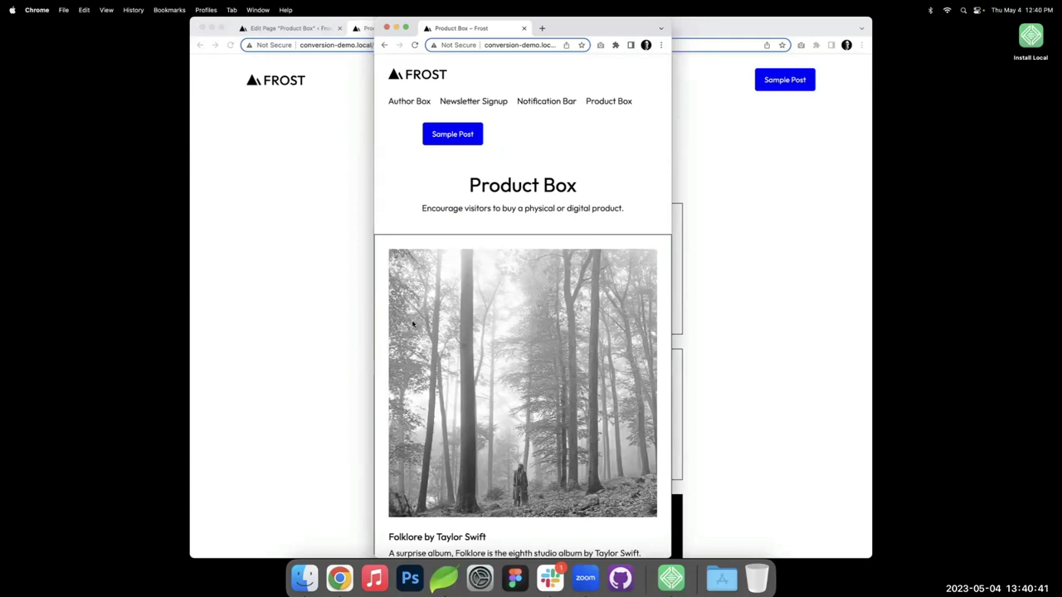
- Inspect the first product box's image in the narrow window and try a max-width of 200px in its element style
right_click(495, 333)
click(510, 404)
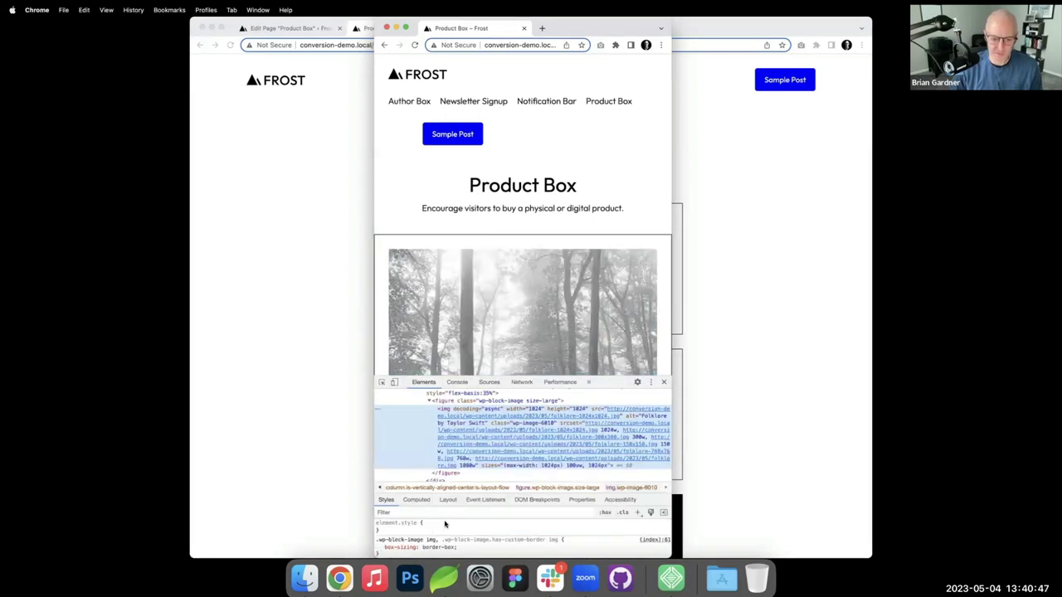
text(max-)
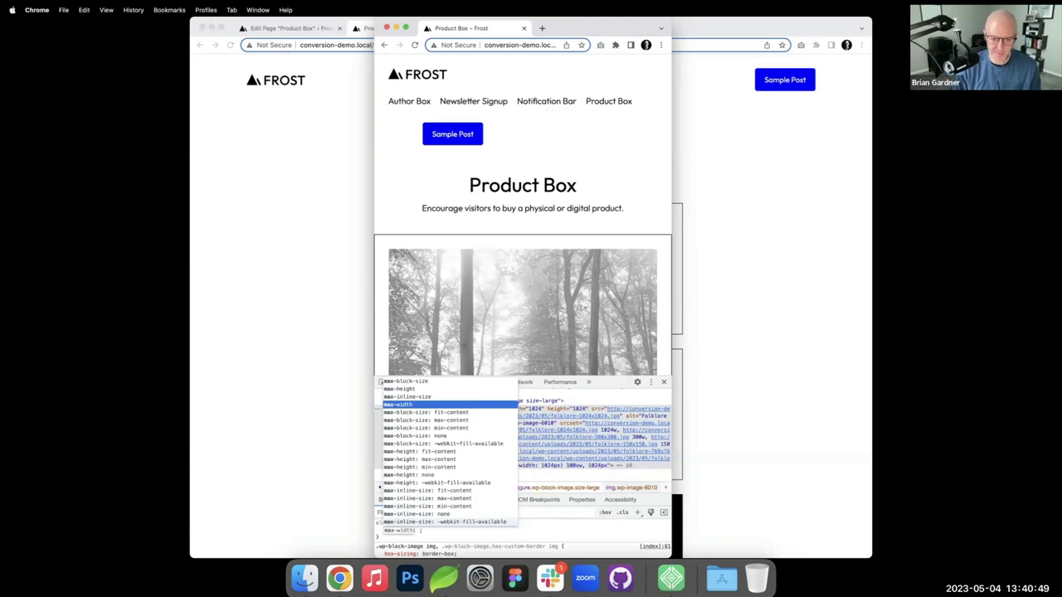
key(Tab)
text(200p)
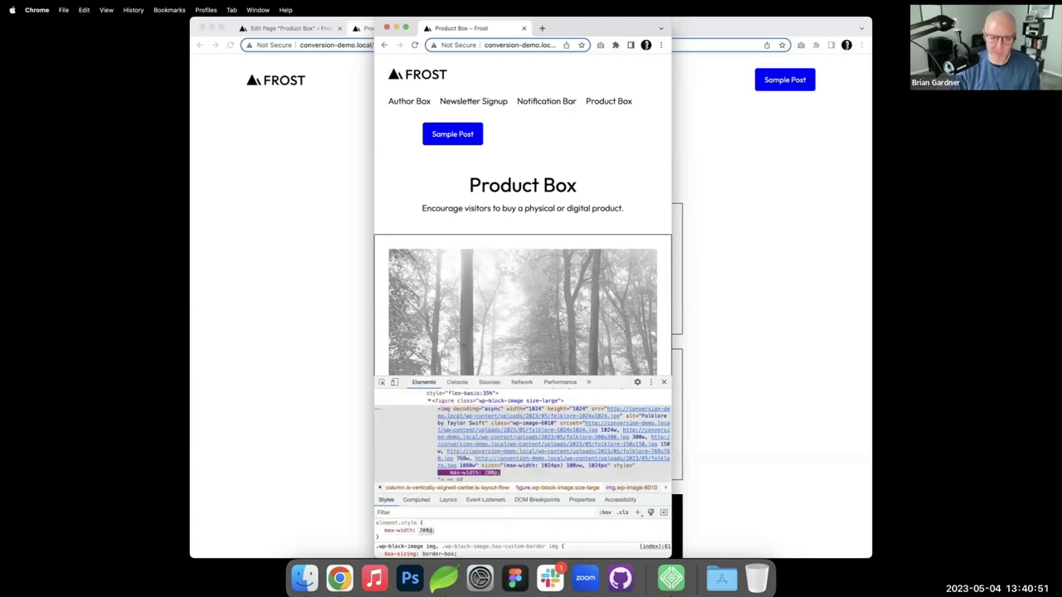
text(x)
scroll(371, 396, down, 1)
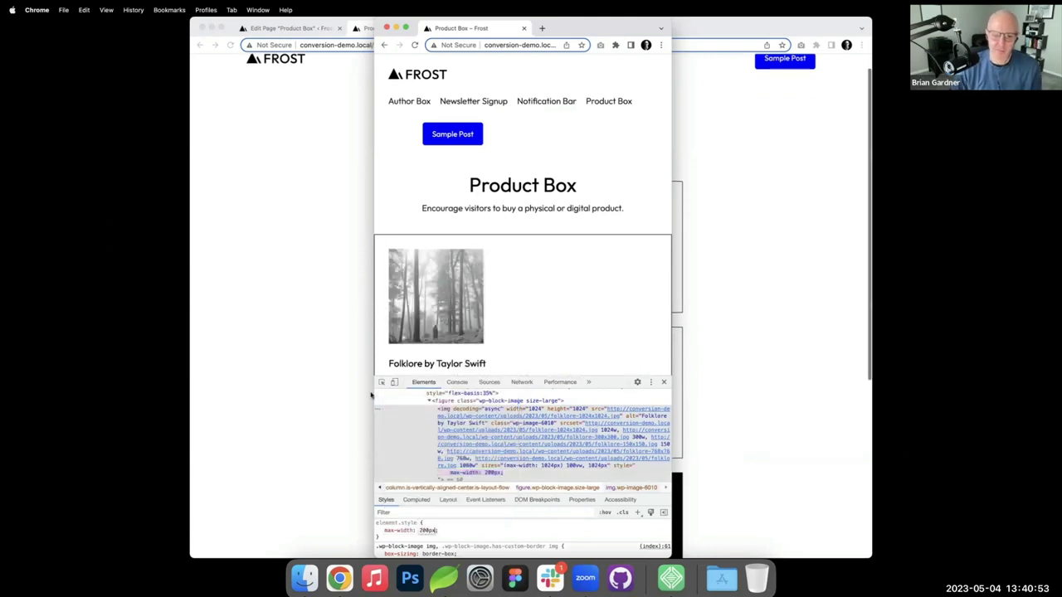
scroll(447, 350, down, 2)
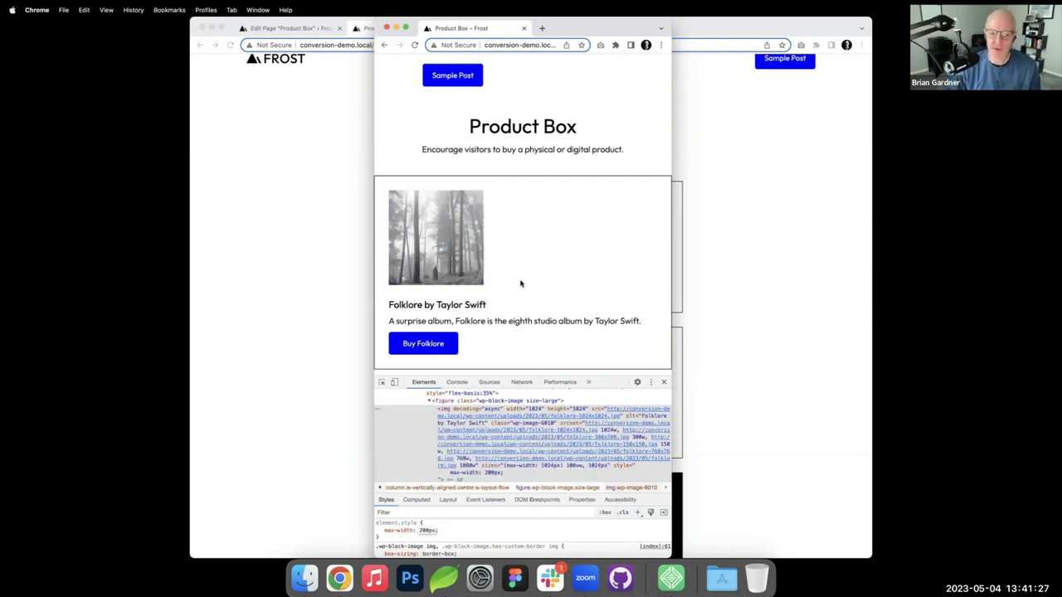
- Examine the image's CSS rules and its enclosing figure and column markup, close the narrow window, and review the full-width page
scroll(399, 540, down, 2)
scroll(398, 543, down, 2)
mouse_move(459, 408)
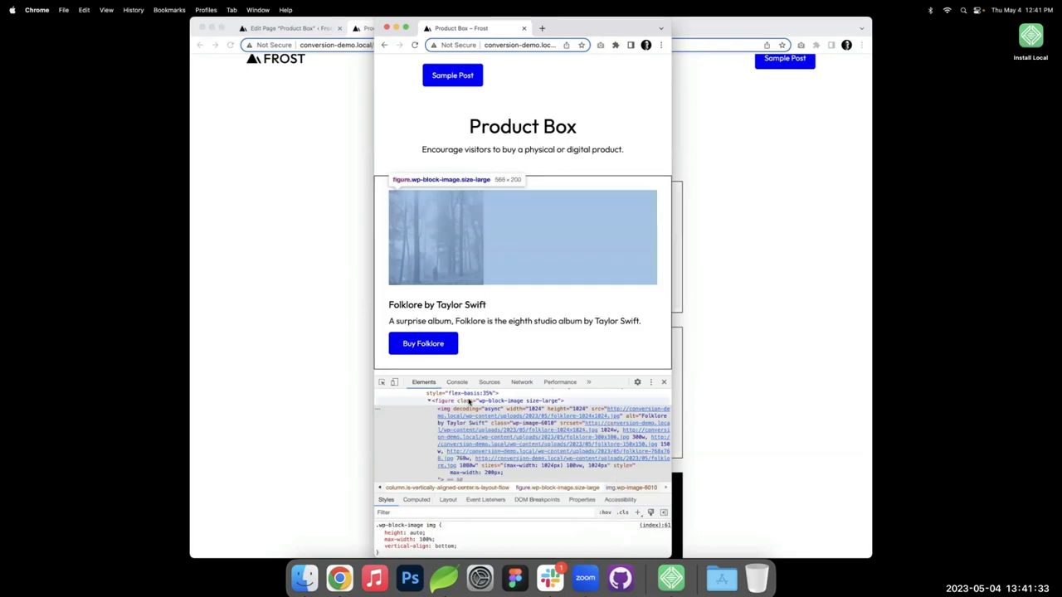
scroll(469, 402, up, 1)
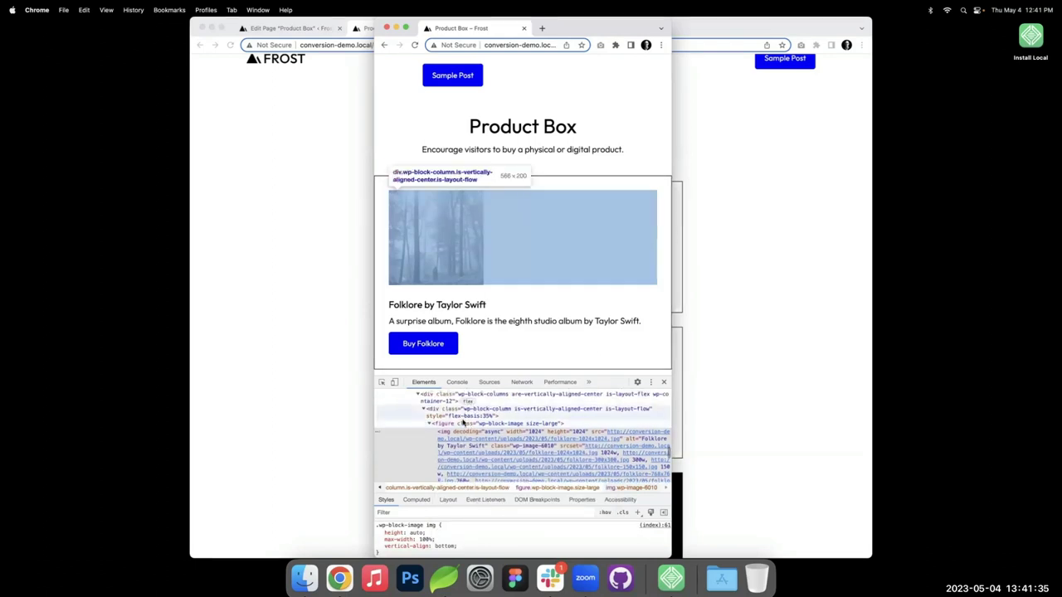
scroll(530, 131, down, 1)
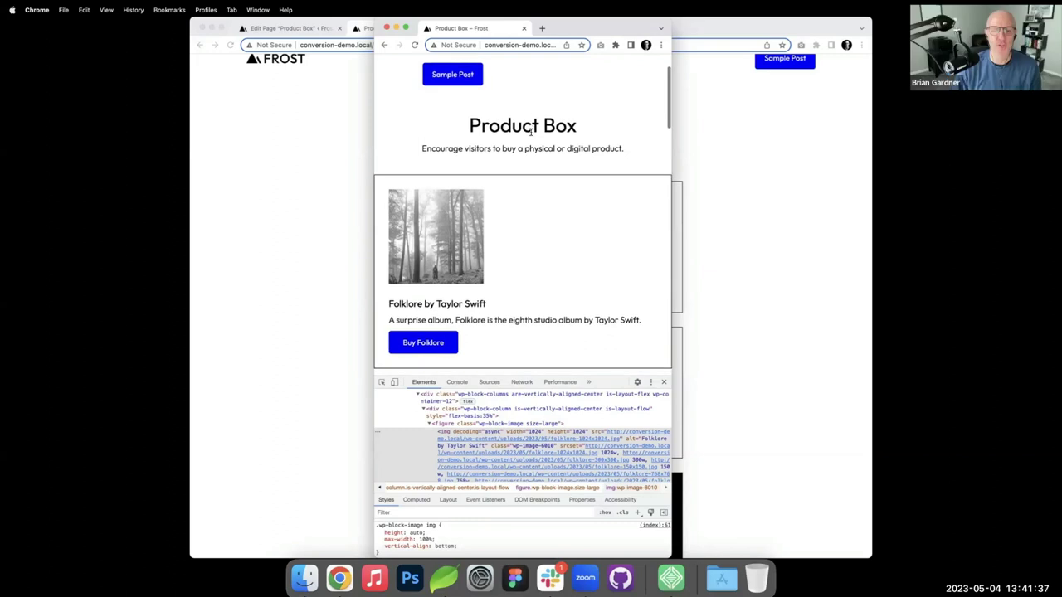
click(523, 29)
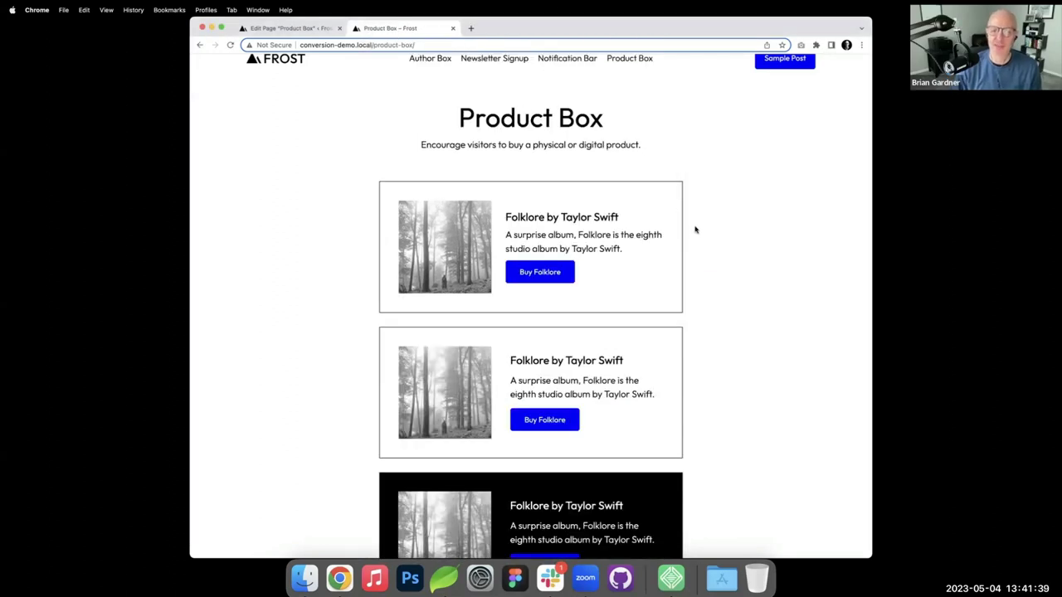
scroll(695, 229, down, 1)
scroll(695, 230, up, 2)
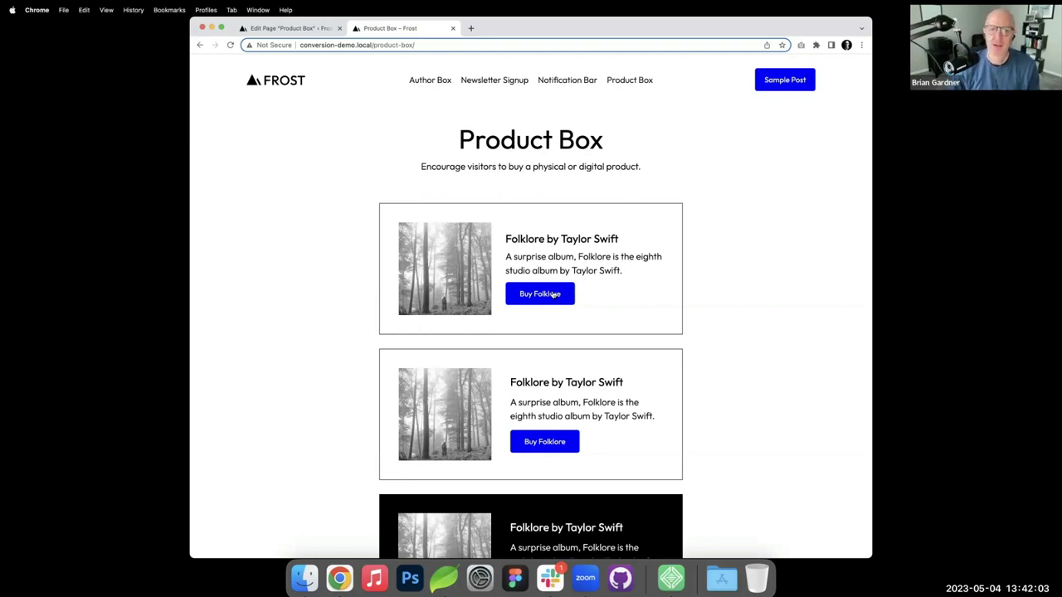
- Return to the page editor and show the style settings of the new product box's Group block
click(311, 30)
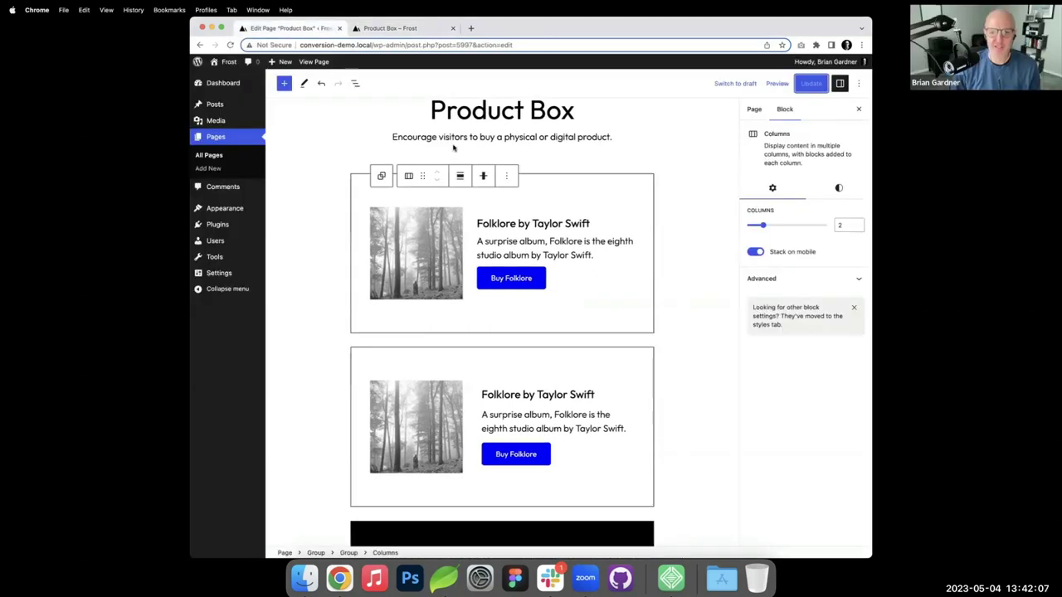
click(604, 176)
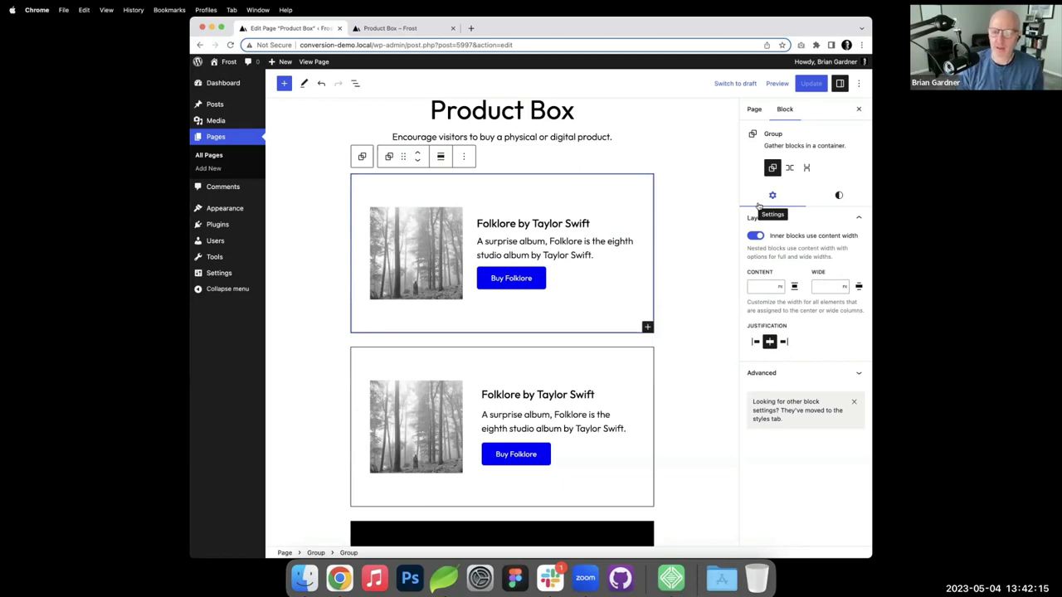
click(838, 195)
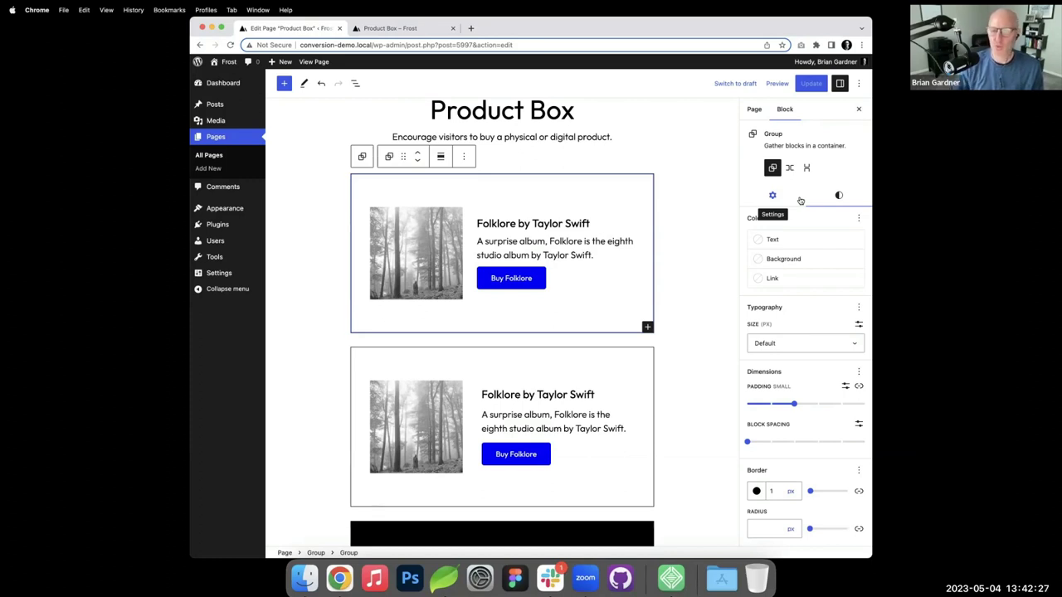
- Try the Rounded style on the new product box's image and restore the Default style
click(415, 290)
click(841, 181)
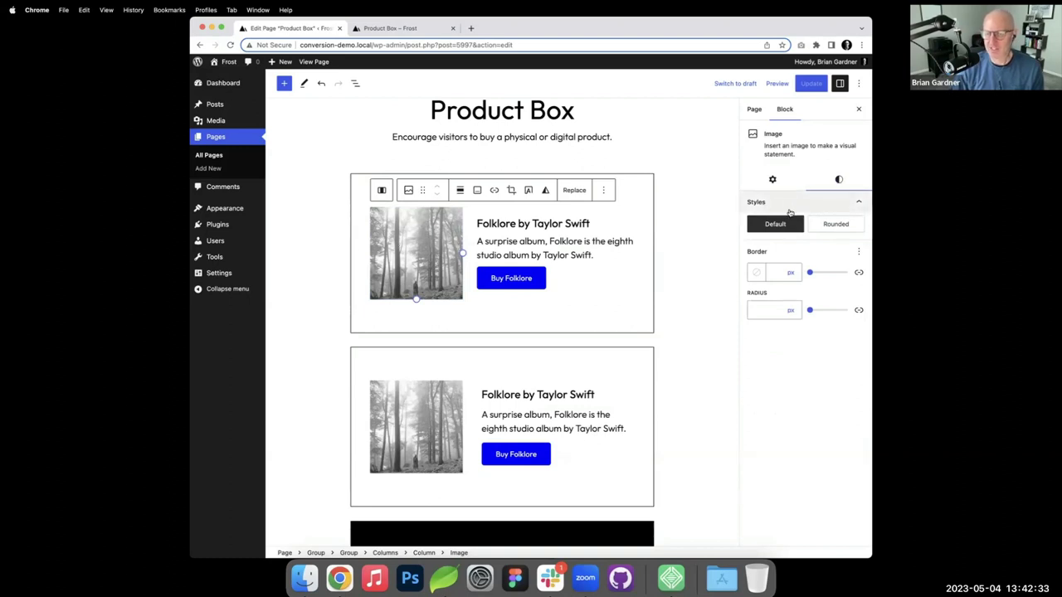
click(840, 225)
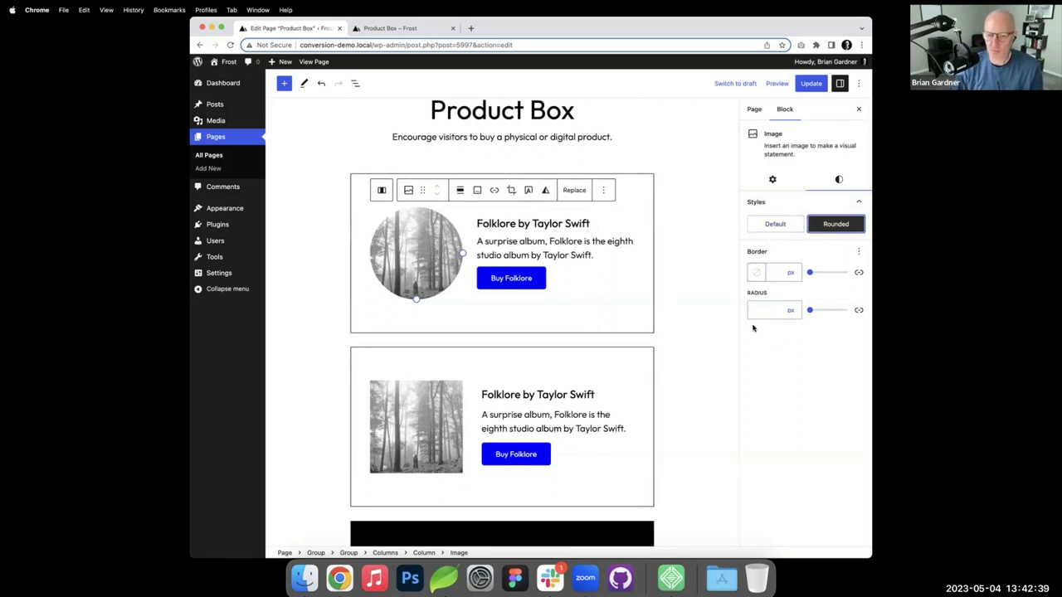
click(774, 227)
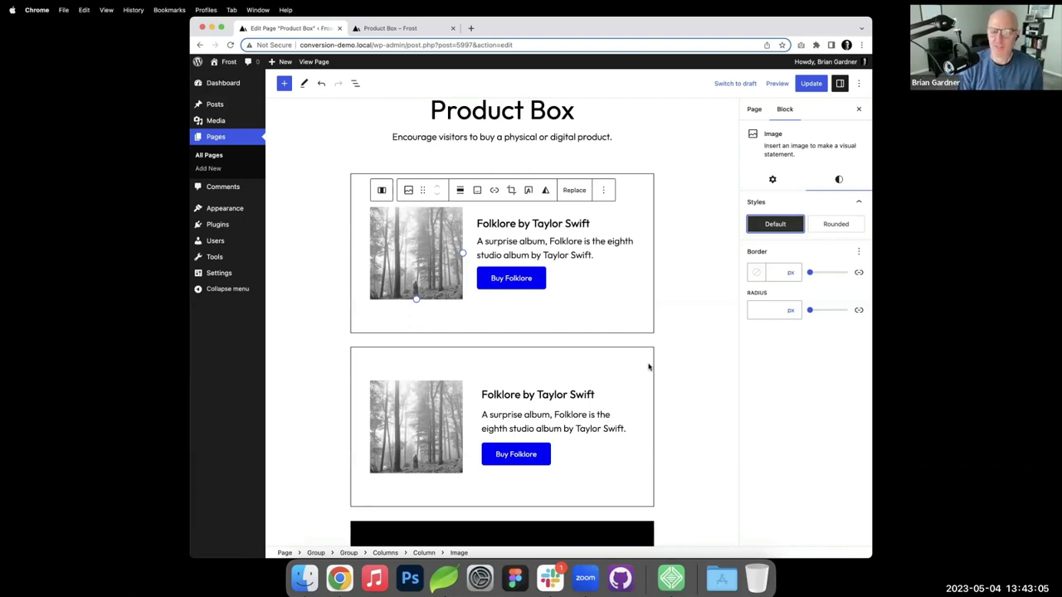
- Give the new box's Buy Folklore button the Outline style and set its text color to Primary blue
click(504, 278)
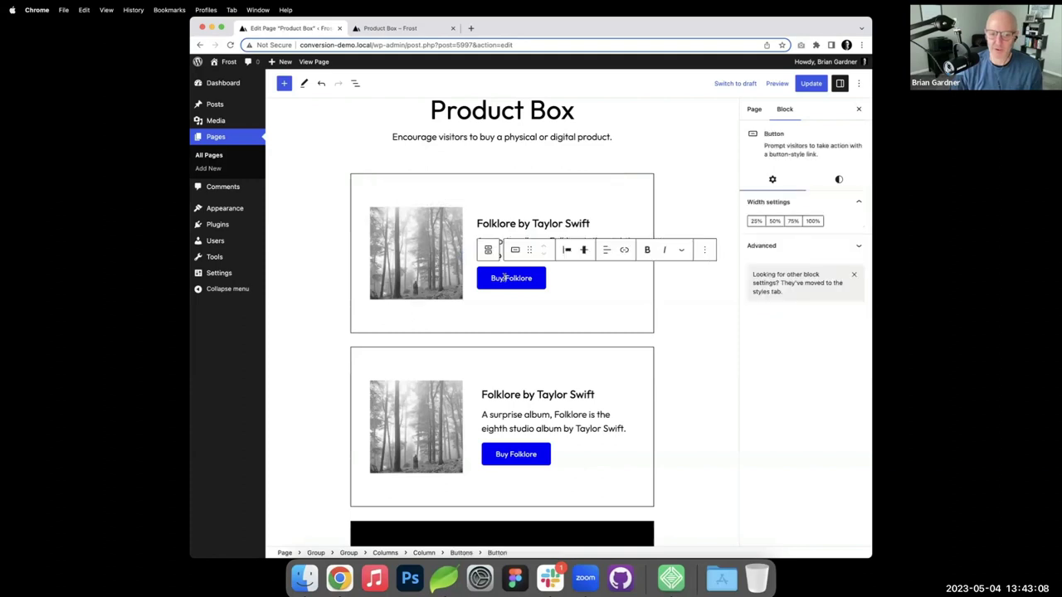
click(839, 179)
click(836, 224)
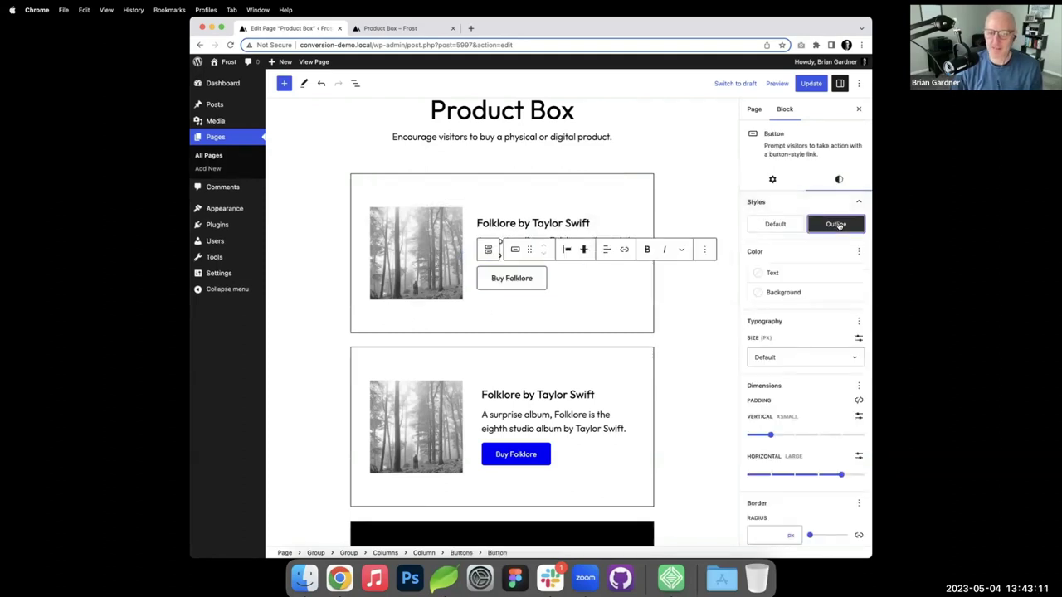
click(802, 294)
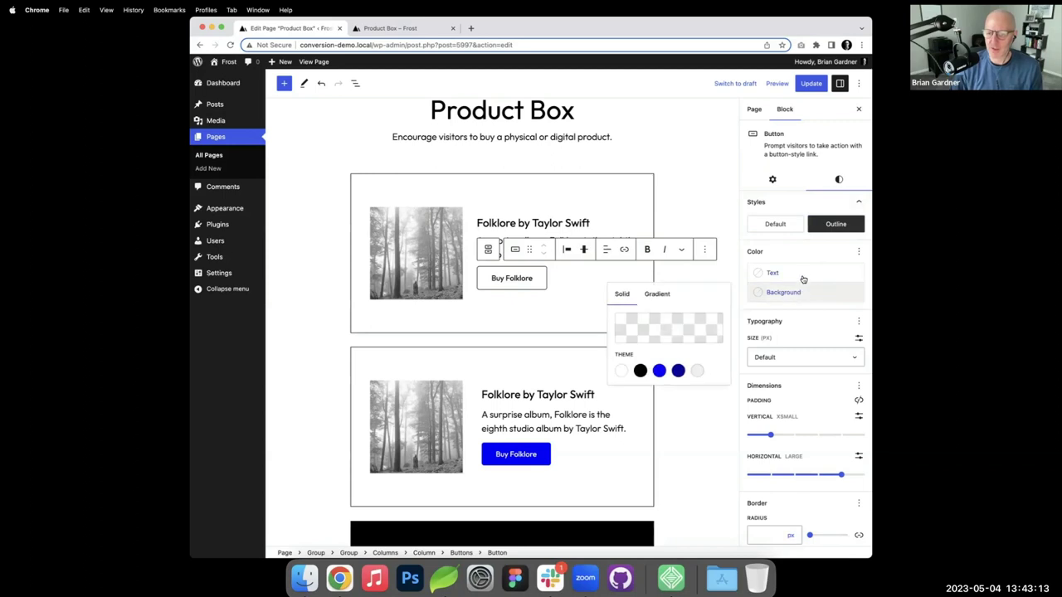
click(801, 275)
click(659, 328)
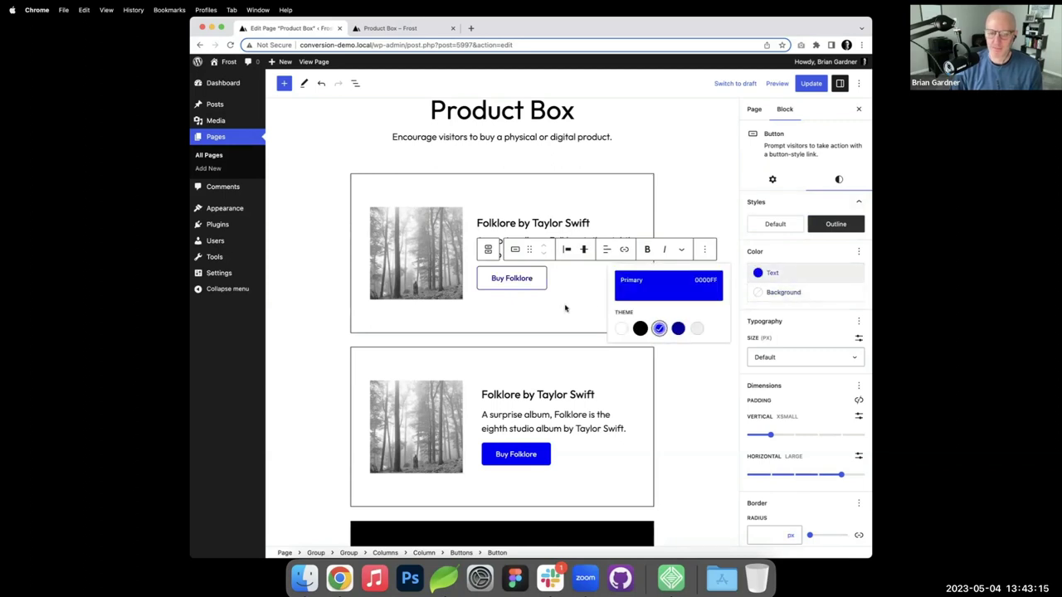
- Select the outer Group block surrounding the product boxes and show its style settings
click(589, 213)
click(718, 339)
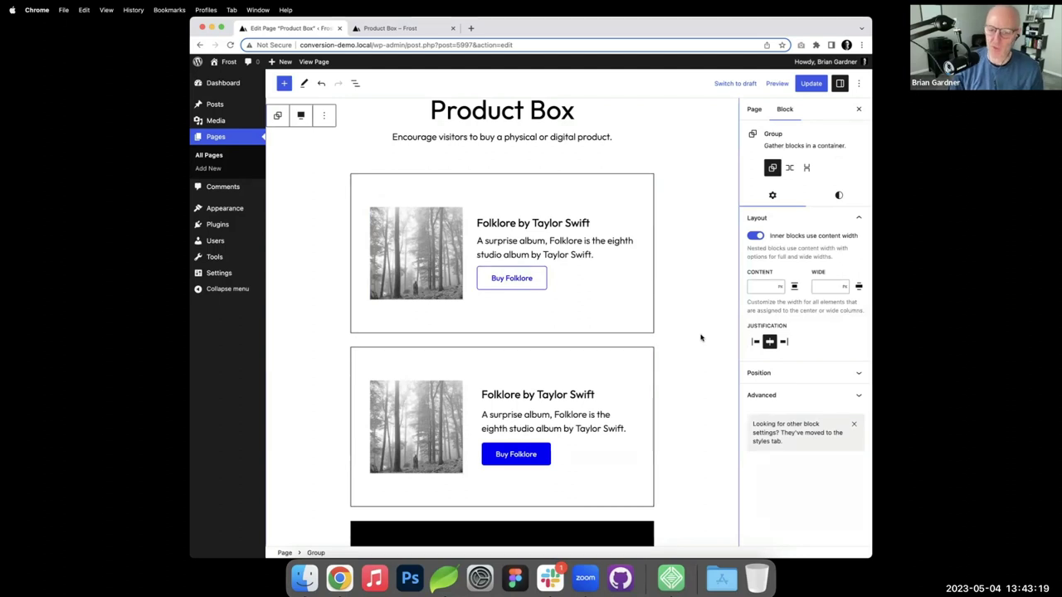
click(839, 196)
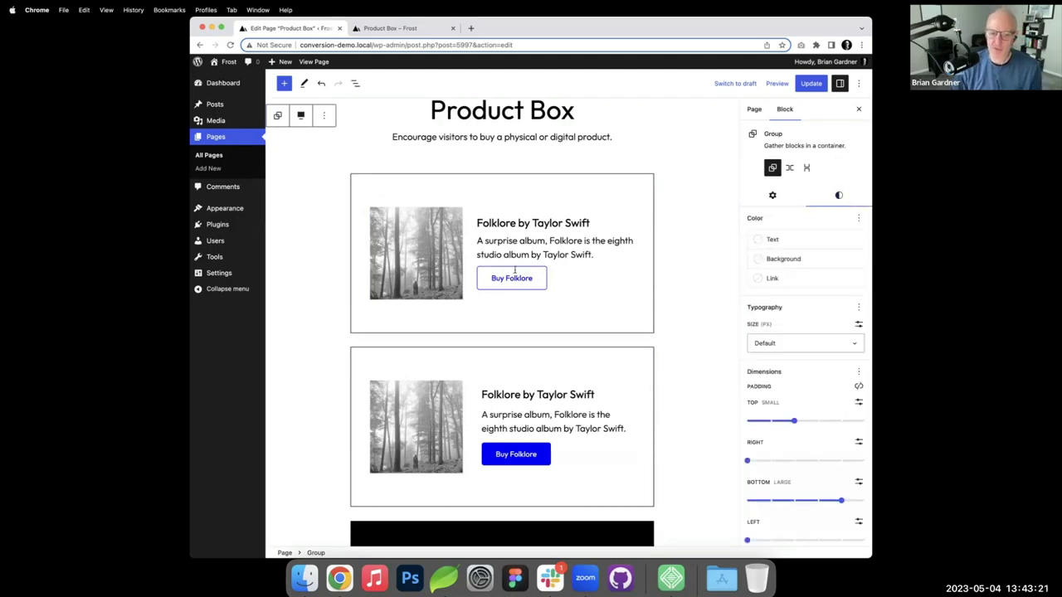
- Show the style settings of the new box's Buy Folklore button and view the live site's Author Box page
click(511, 274)
click(838, 179)
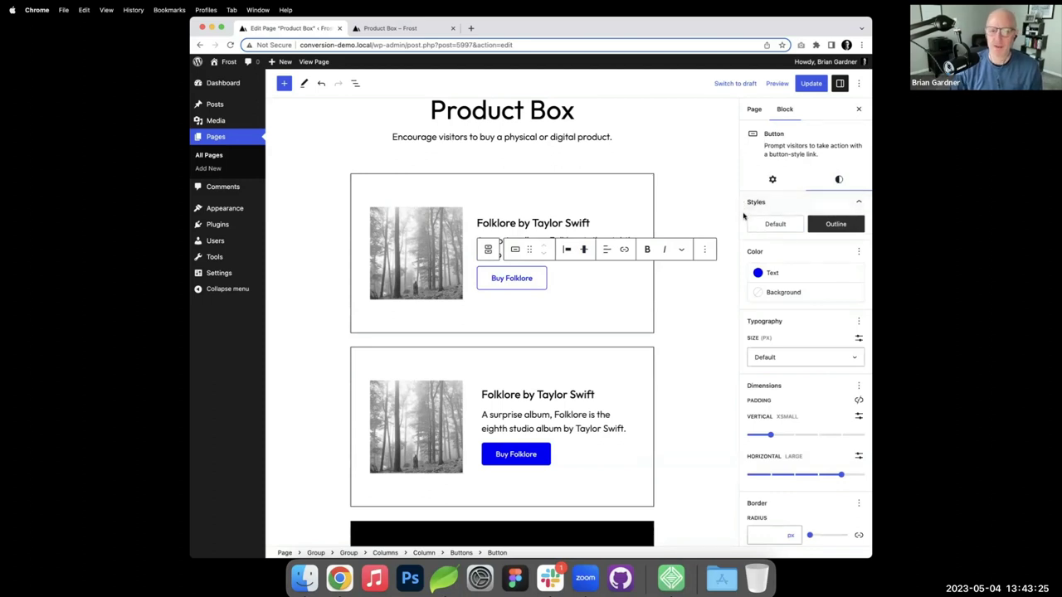
click(408, 29)
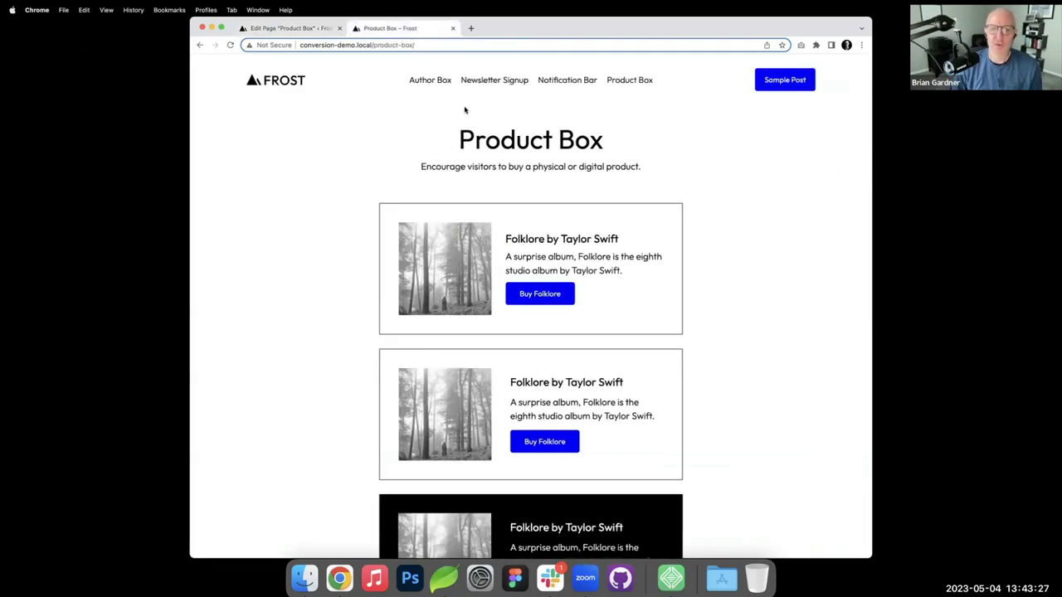
click(420, 85)
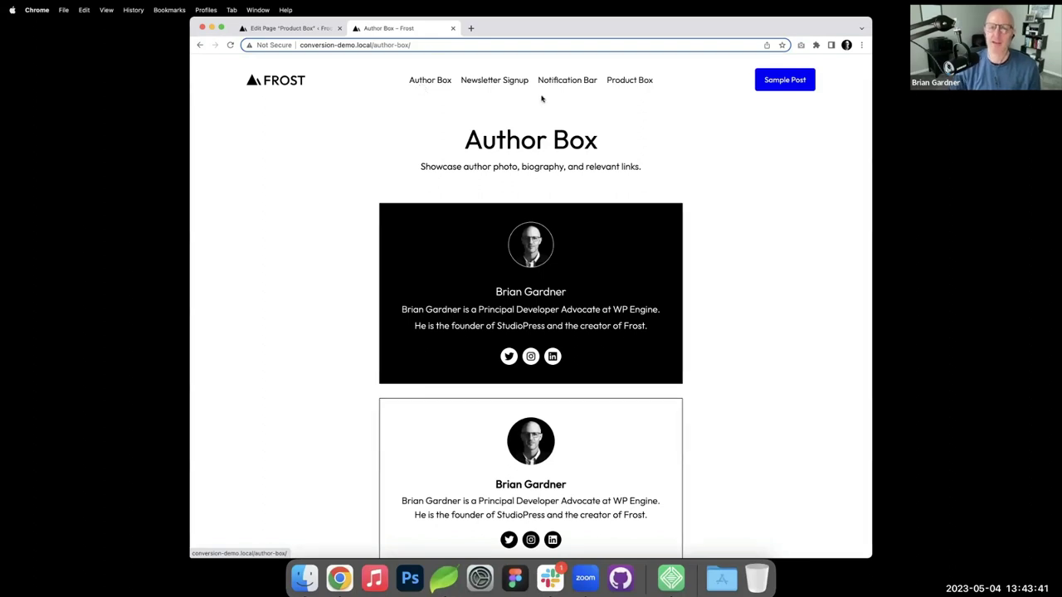
- Leave the Product Box editor without saving the changes and open the Author Box page for editing
click(295, 28)
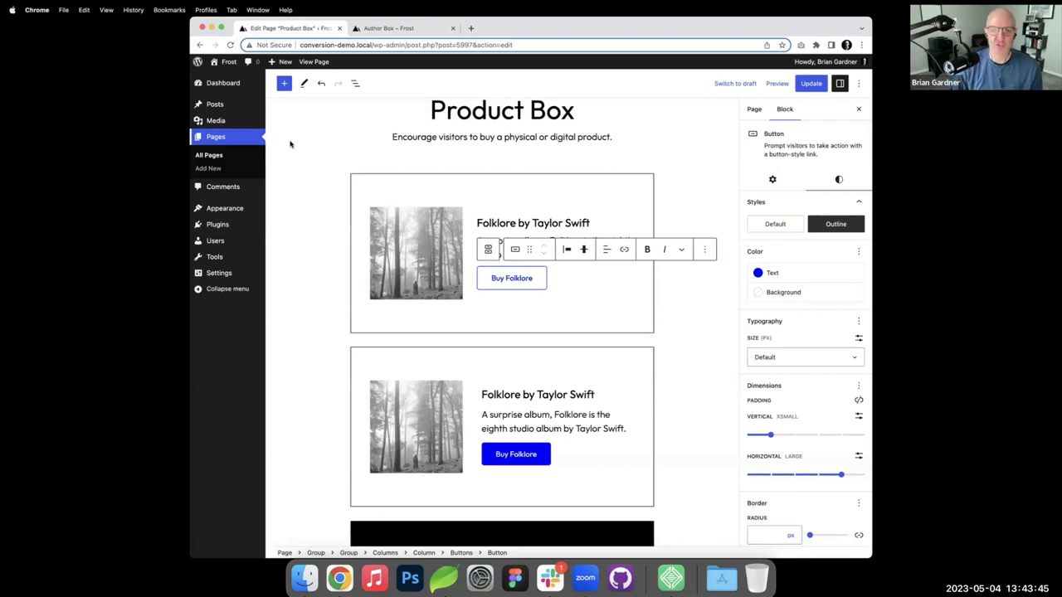
click(209, 155)
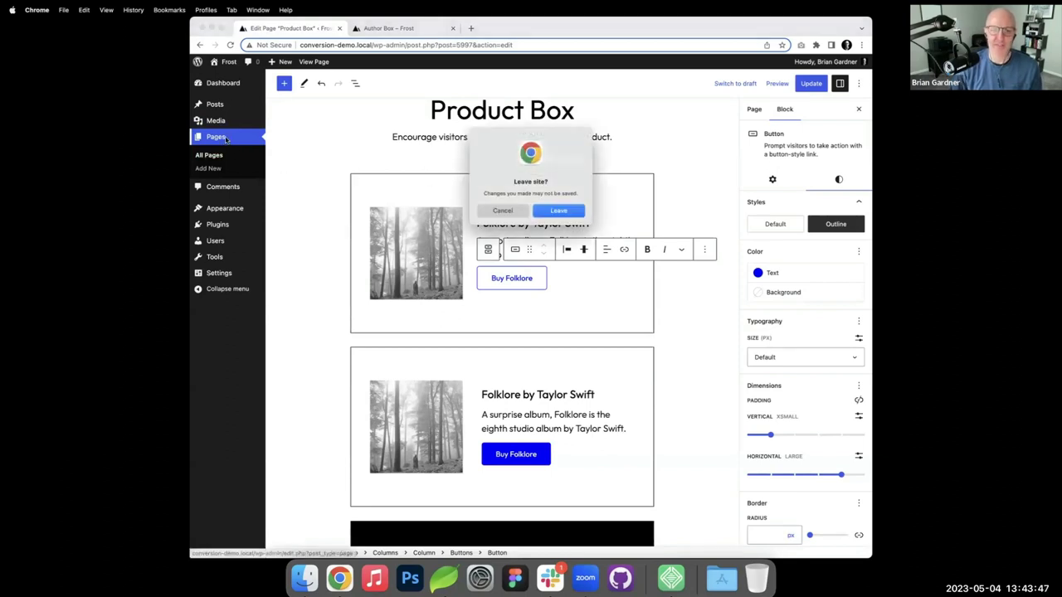
click(549, 208)
click(325, 159)
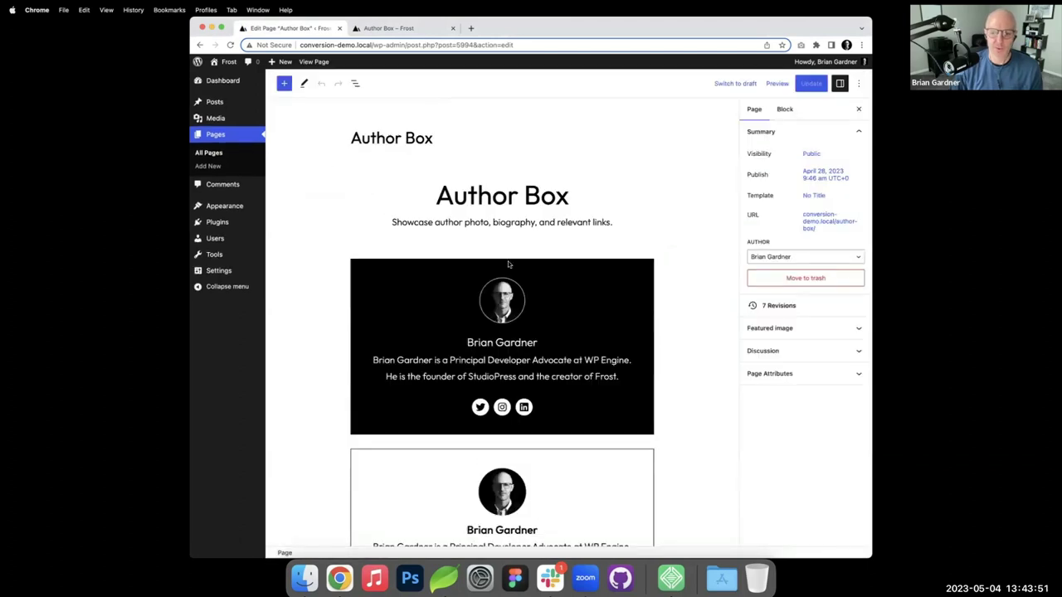
- Copy the Group block of the white bordered author box, the second one on the page
scroll(508, 260, down, 3)
scroll(508, 260, down, 3)
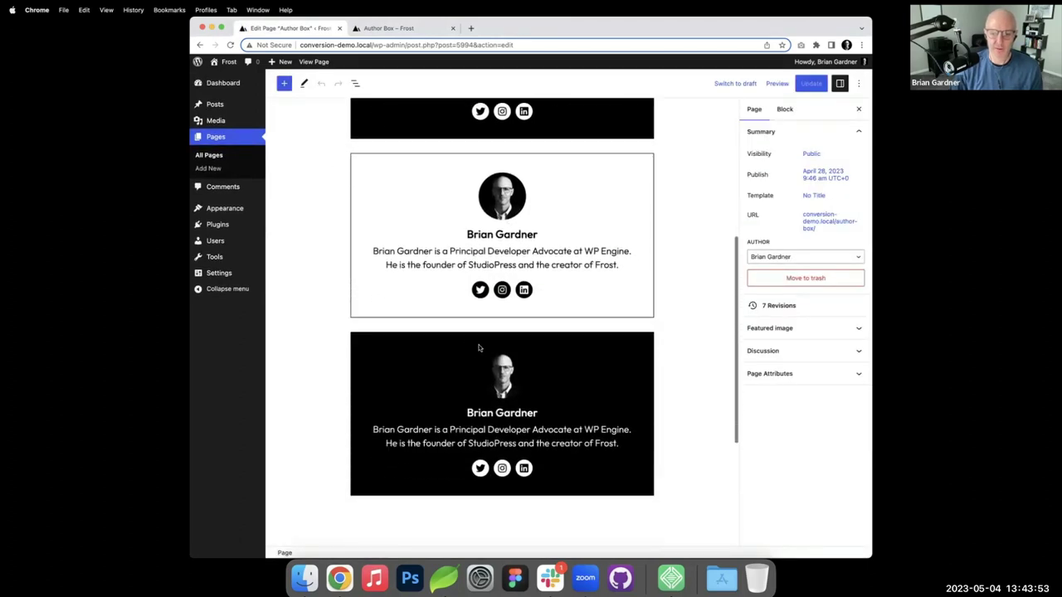
scroll(483, 331, up, 4)
scroll(483, 332, up, 3)
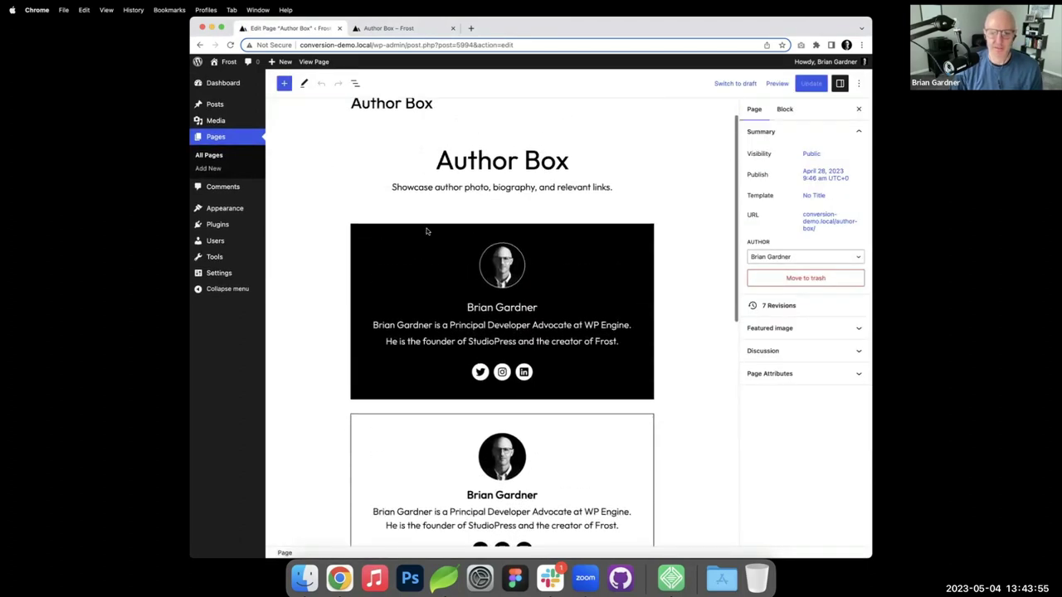
click(426, 417)
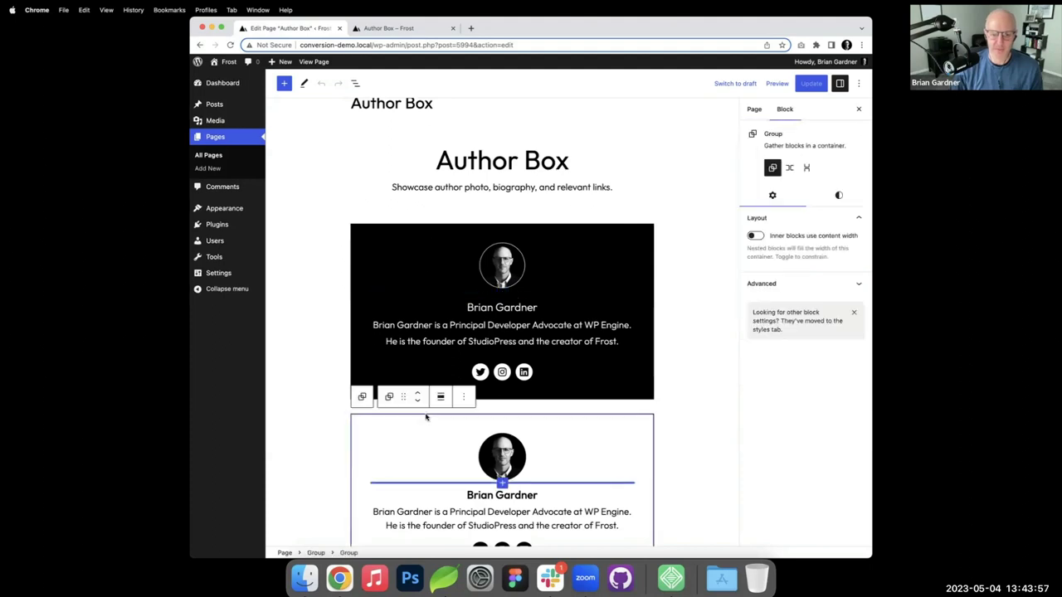
scroll(426, 417, down, 3)
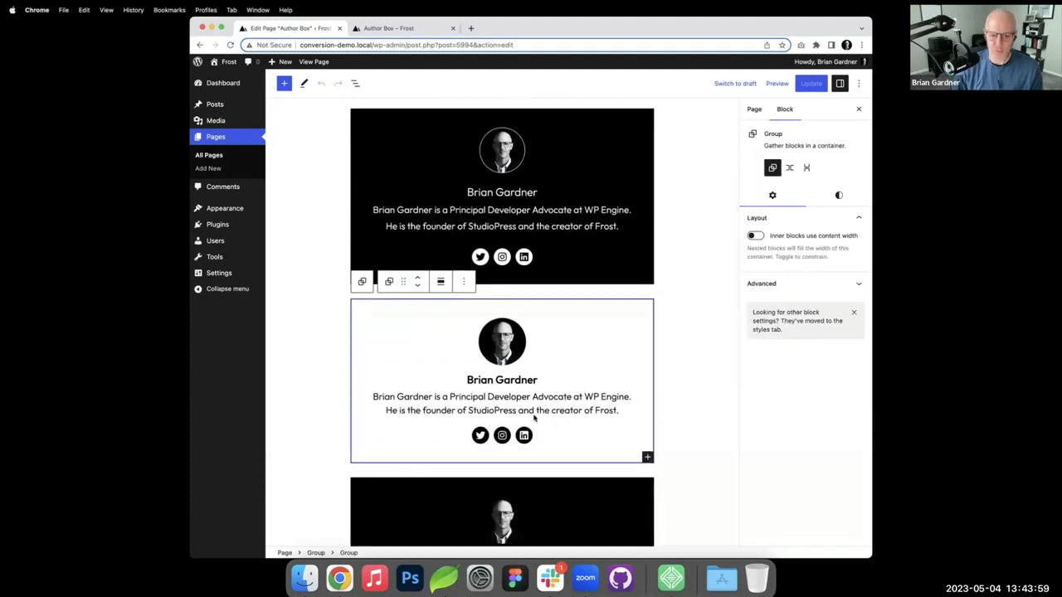
click(464, 281)
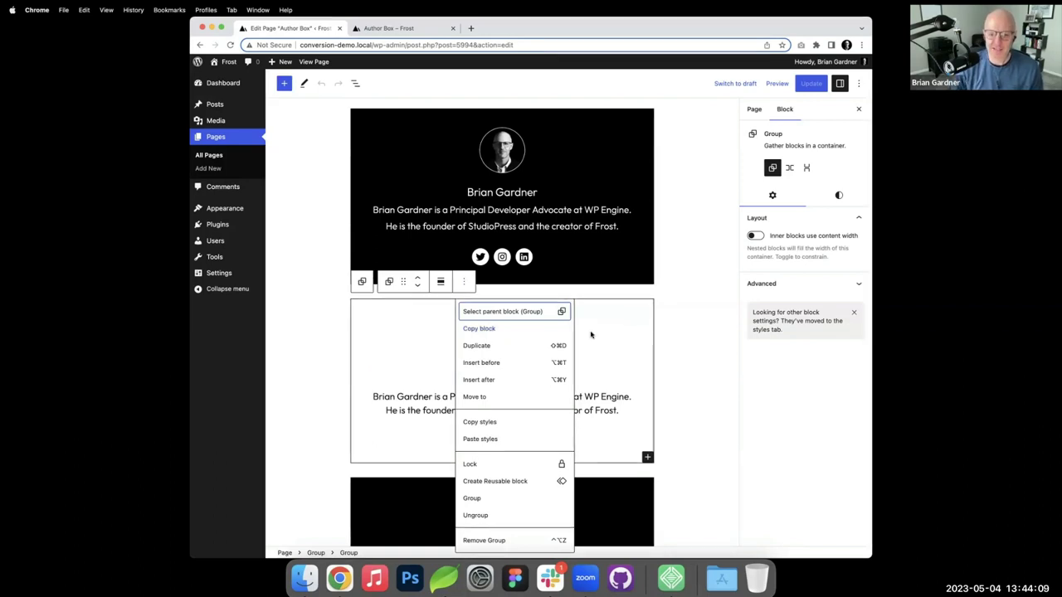
click(489, 330)
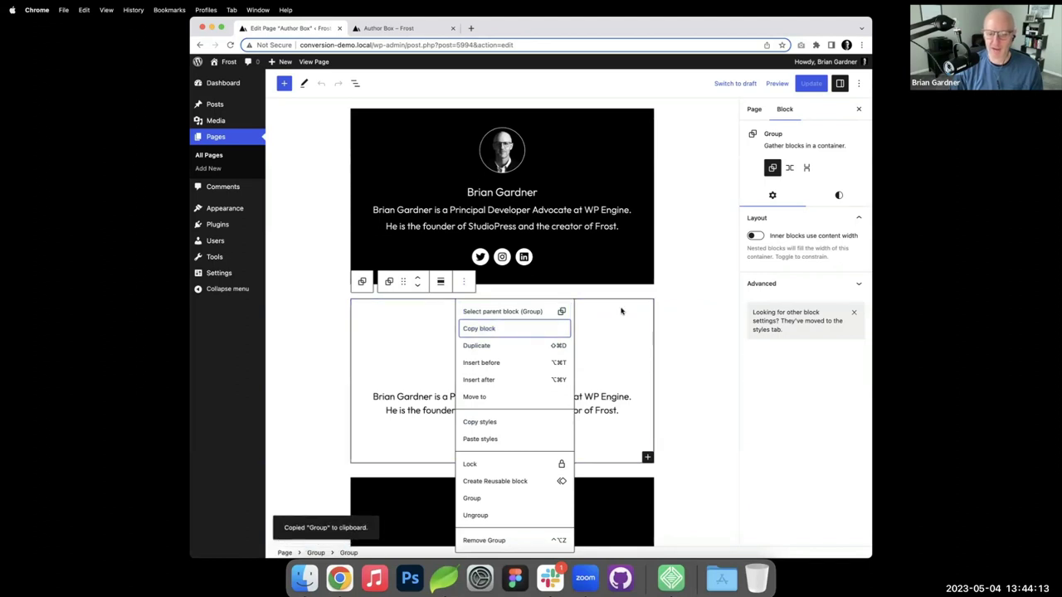
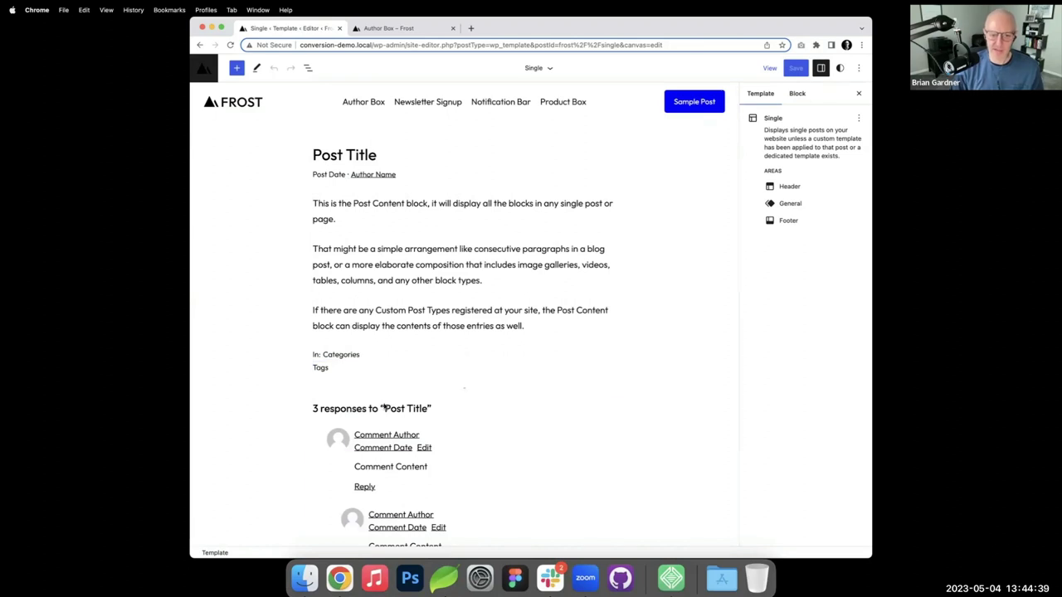
- In the Single template, add a Group block between the tags and comments, paste the copied author box there, and save the template
scroll(386, 403, down, 3)
mouse_move(410, 269)
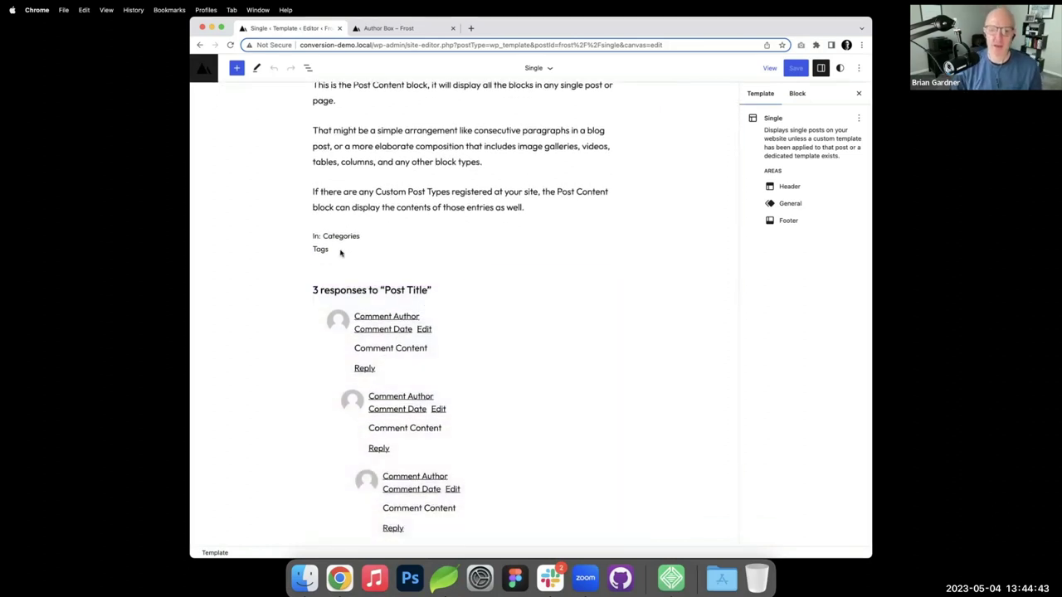
mouse_move(411, 222)
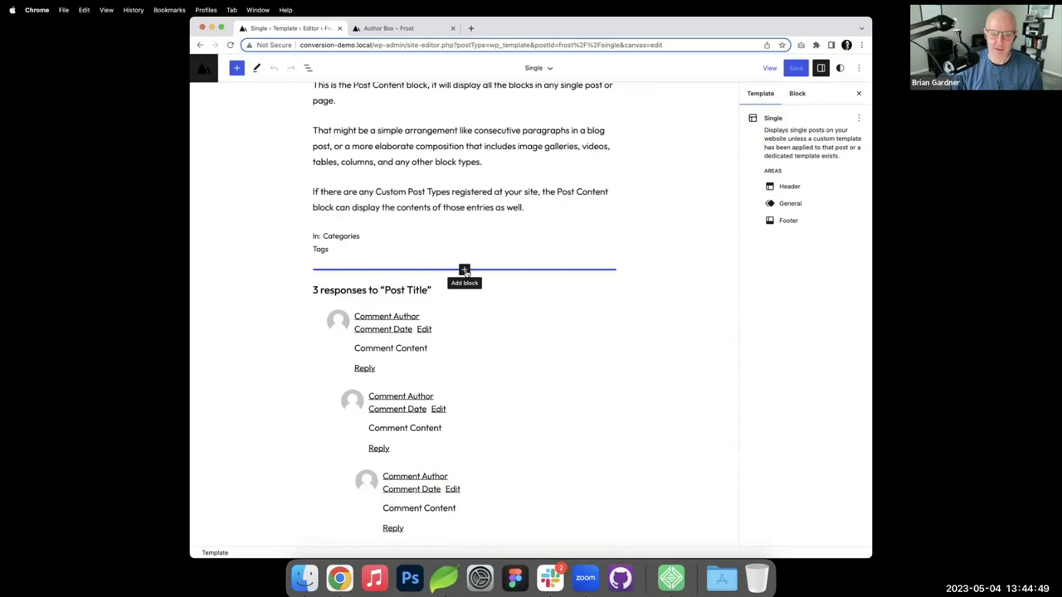
click(465, 270)
click(425, 340)
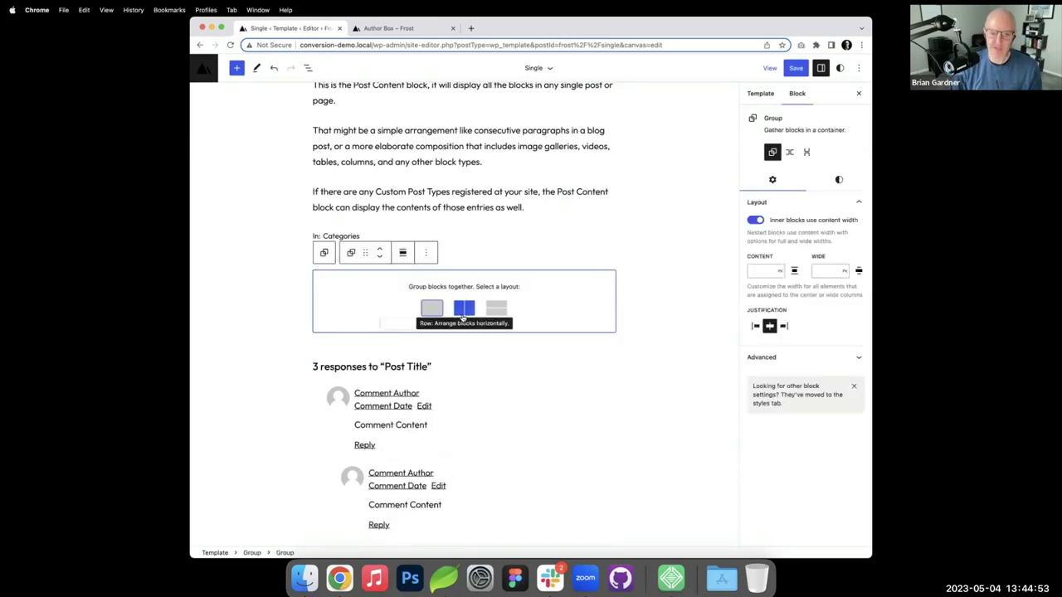
key(super+v)
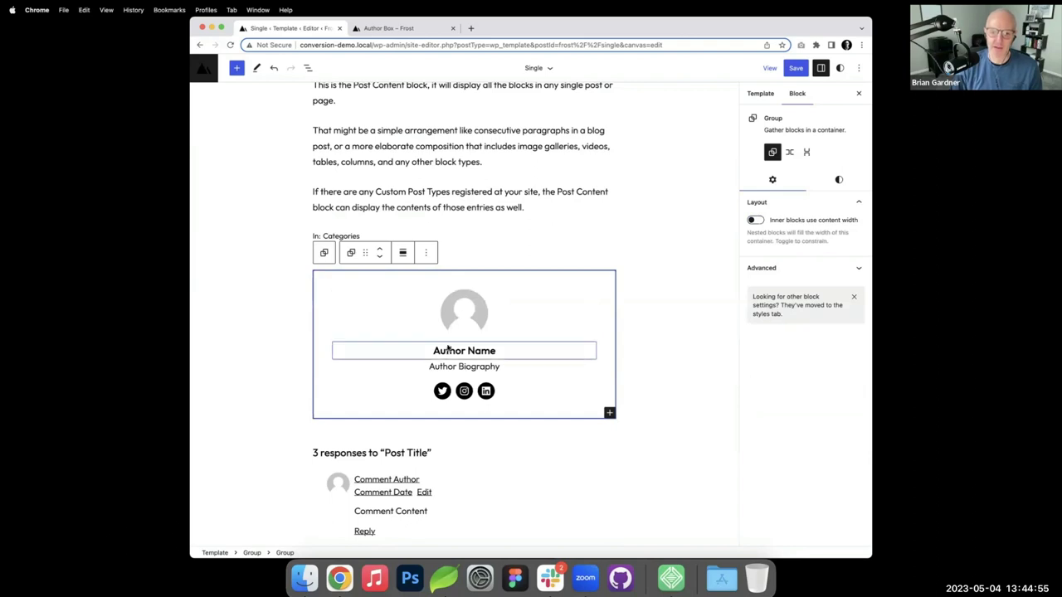
click(796, 70)
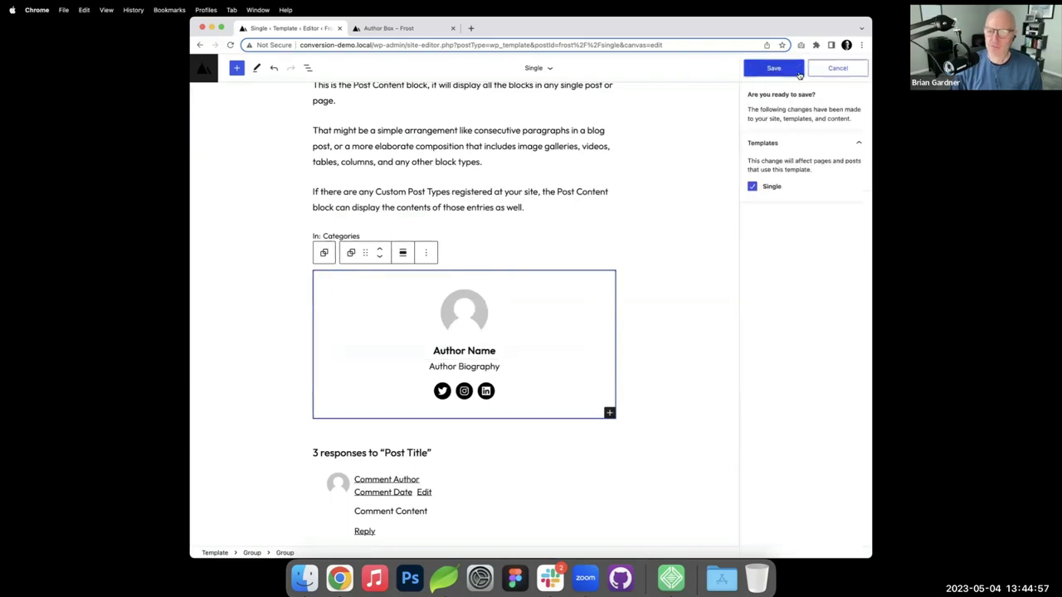
click(792, 70)
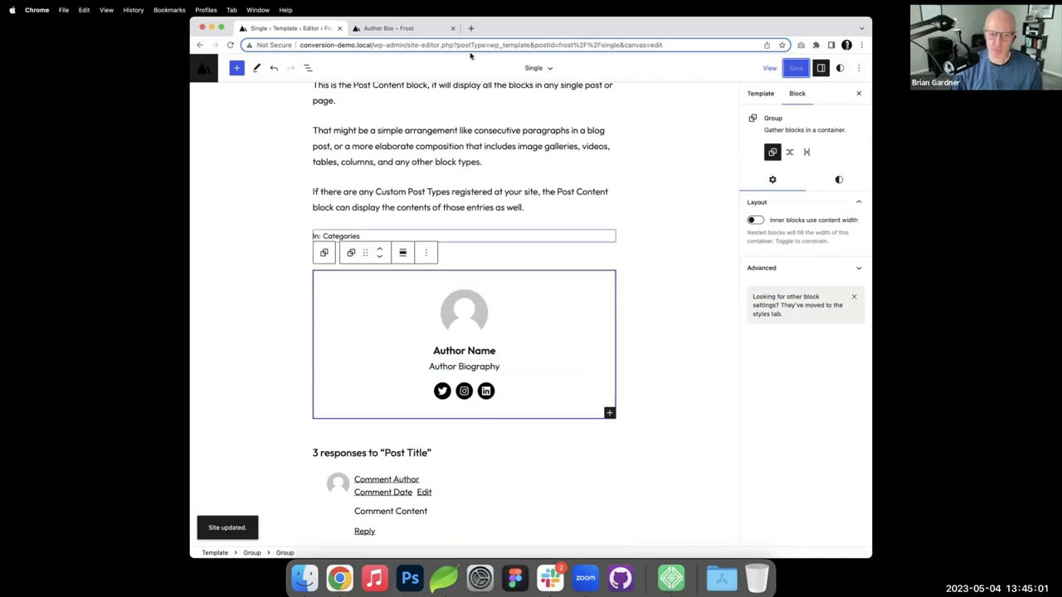
- View the Sample Post on the live site and examine the author box between the post content and comments
click(404, 30)
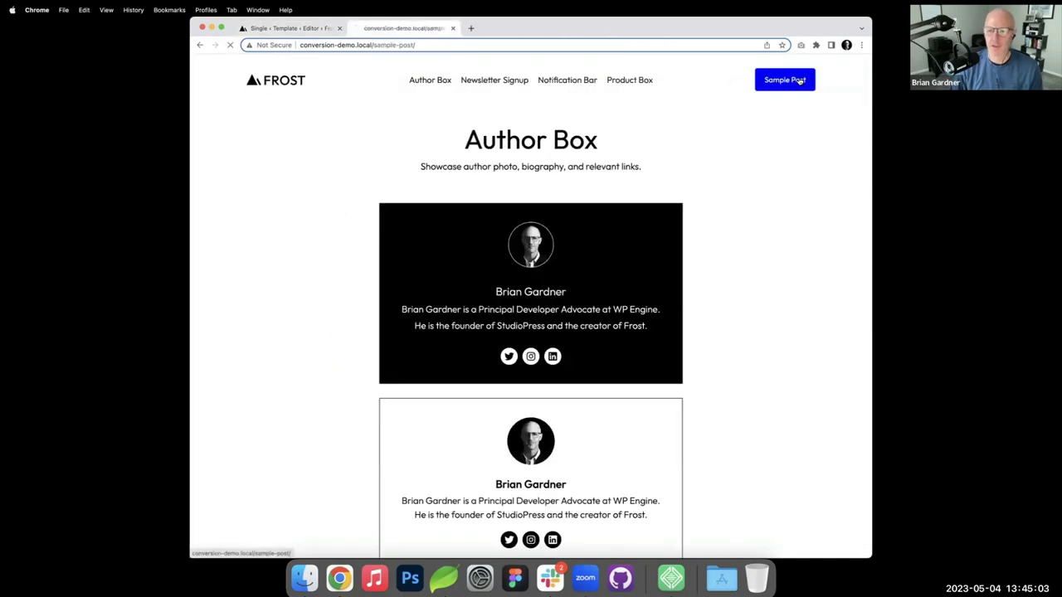
click(801, 81)
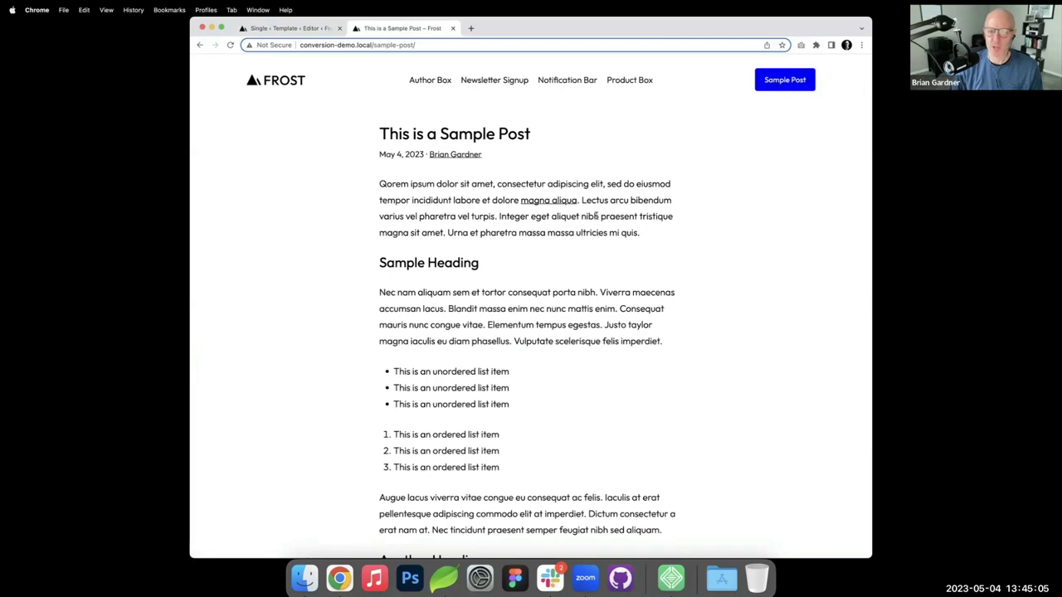
scroll(585, 179, down, 10)
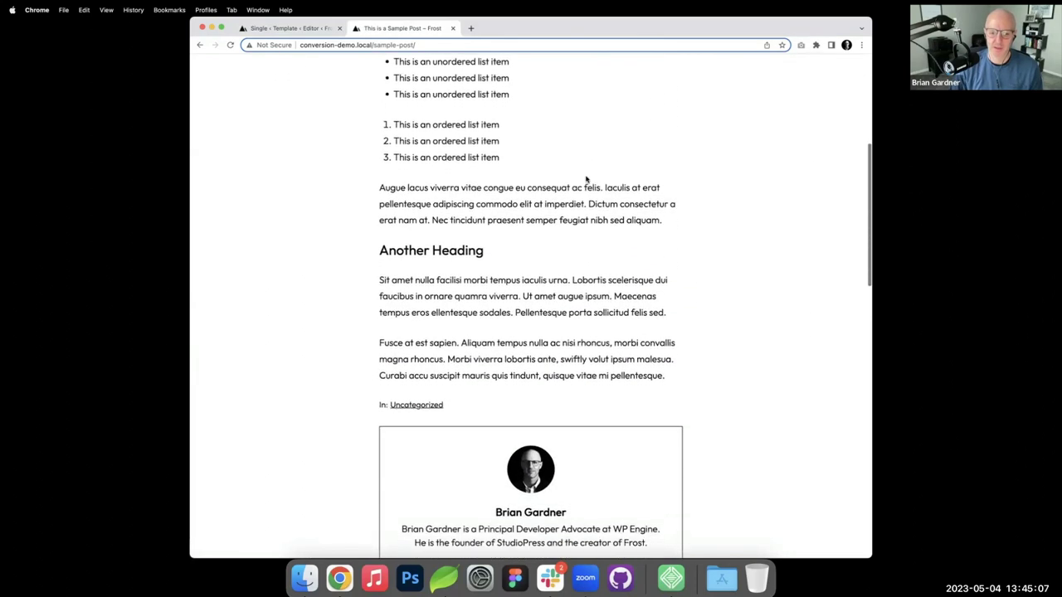
scroll(635, 236, down, 3)
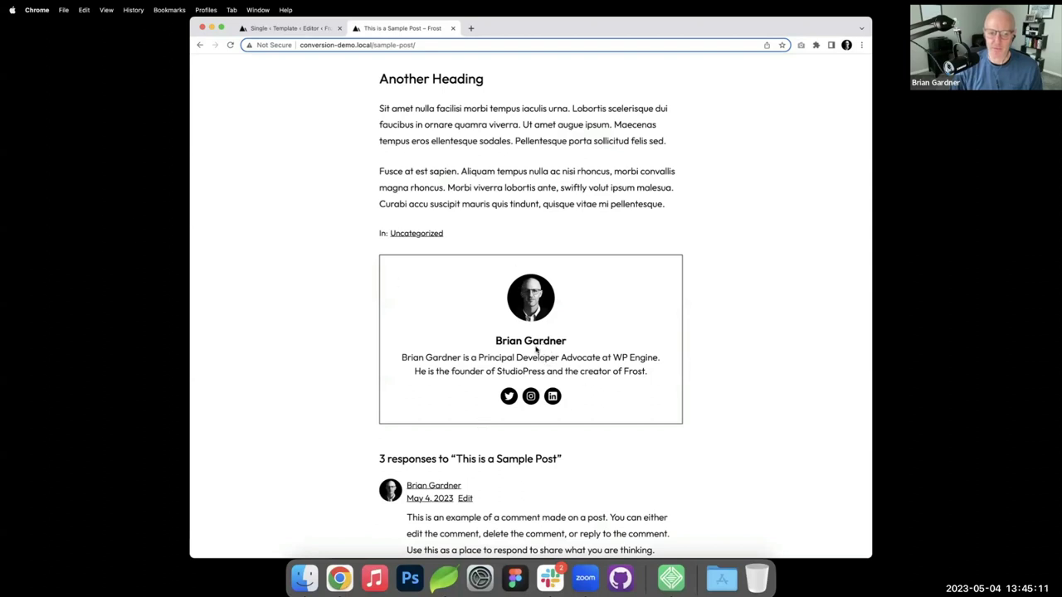
scroll(537, 340, down, 2)
scroll(535, 324, up, 1)
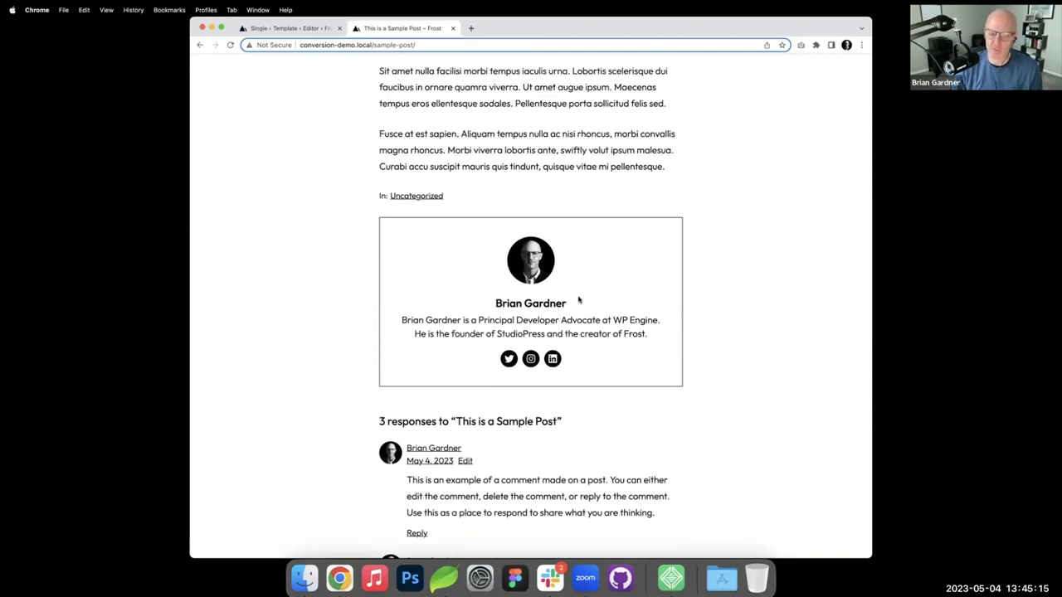
- Compare the author box placeholders in the Single template with the author details displayed on the live Sample Post
click(316, 31)
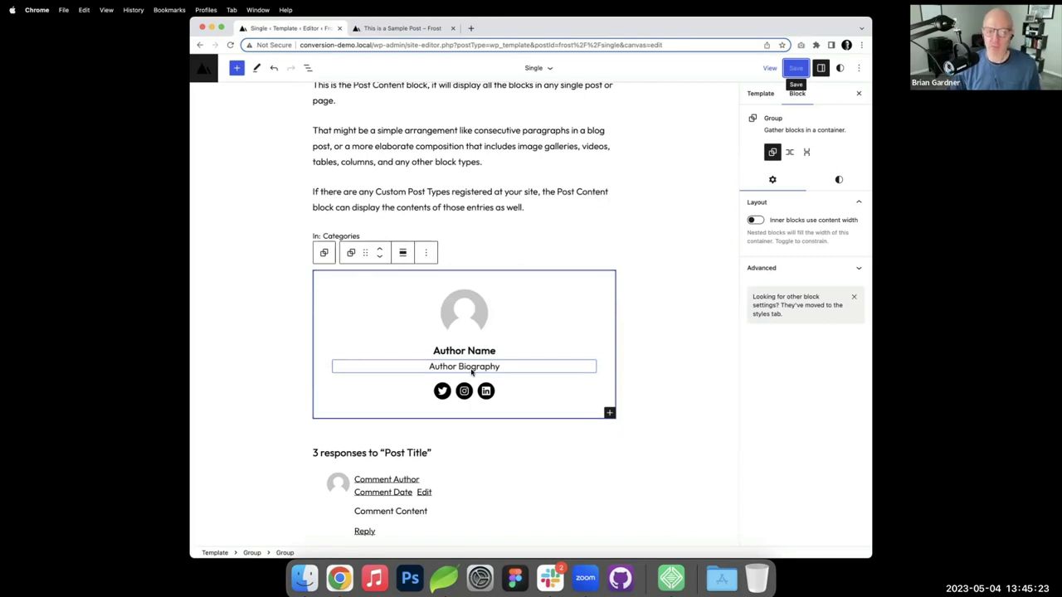
click(419, 29)
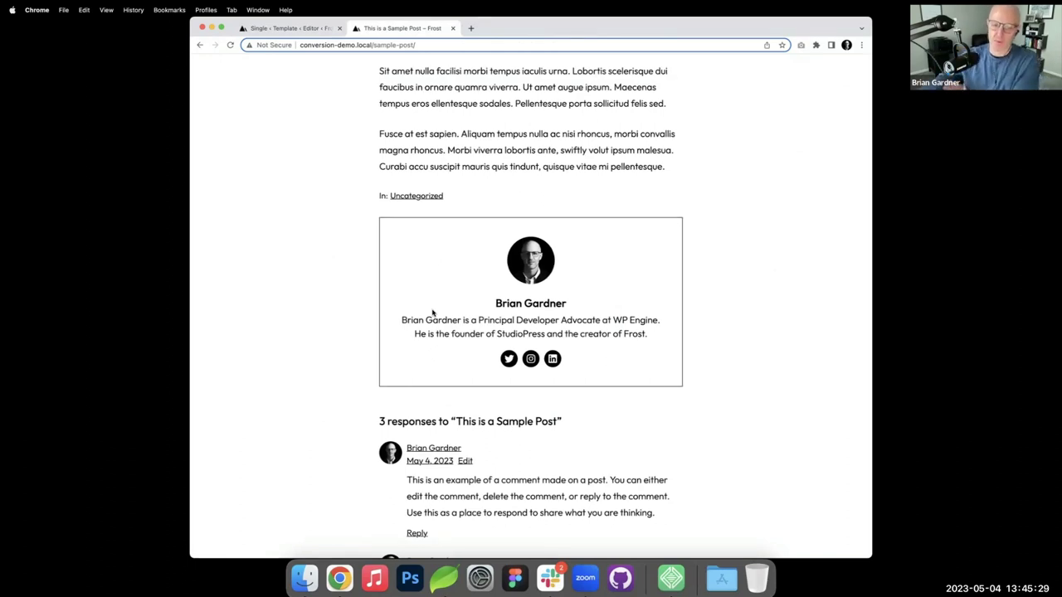
scroll(448, 266, up, 3)
scroll(592, 339, down, 2)
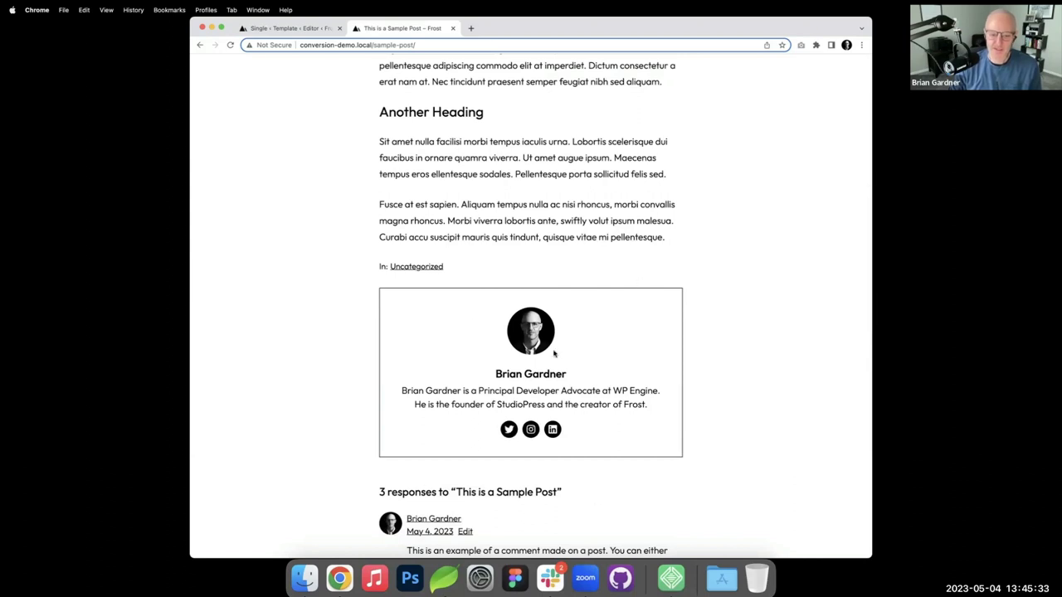
scroll(626, 356, down, 1)
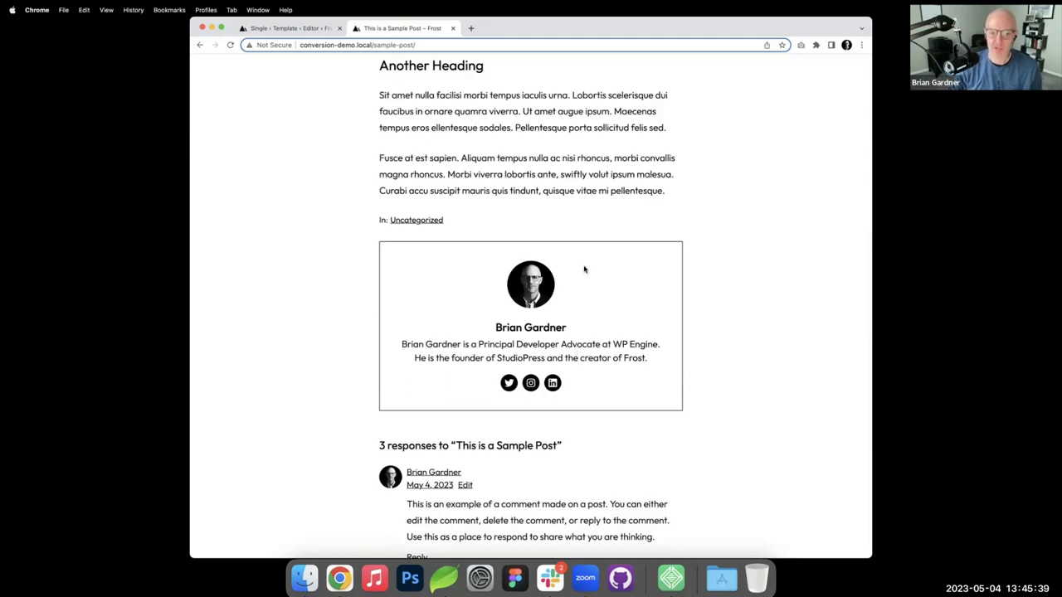
scroll(584, 268, up, 10)
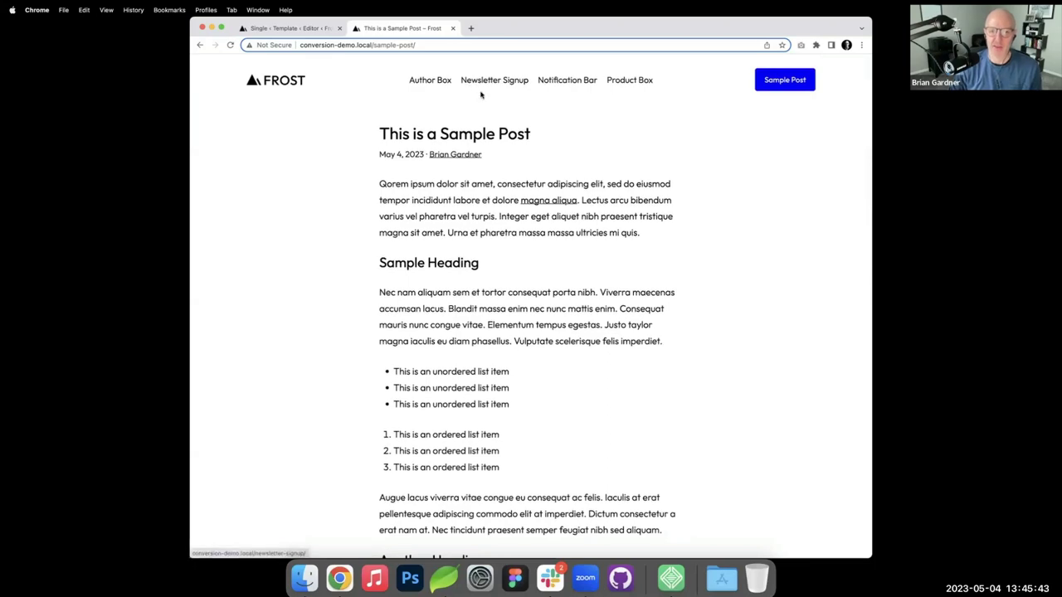
- Exit the site editor and open the Newsletter Signup page for editing at its white and black signup boxes
click(300, 33)
click(205, 71)
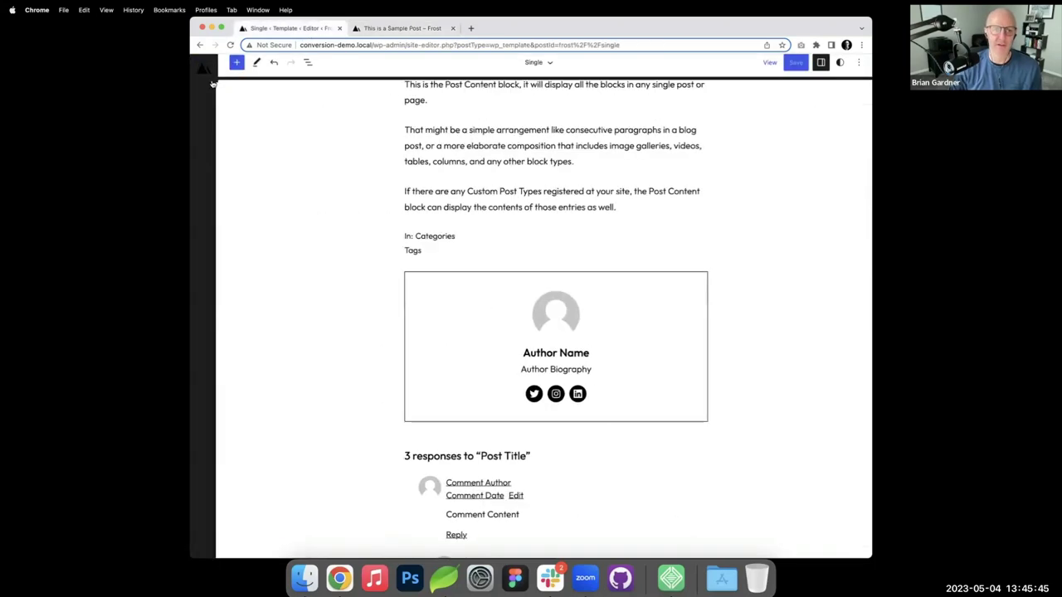
click(202, 114)
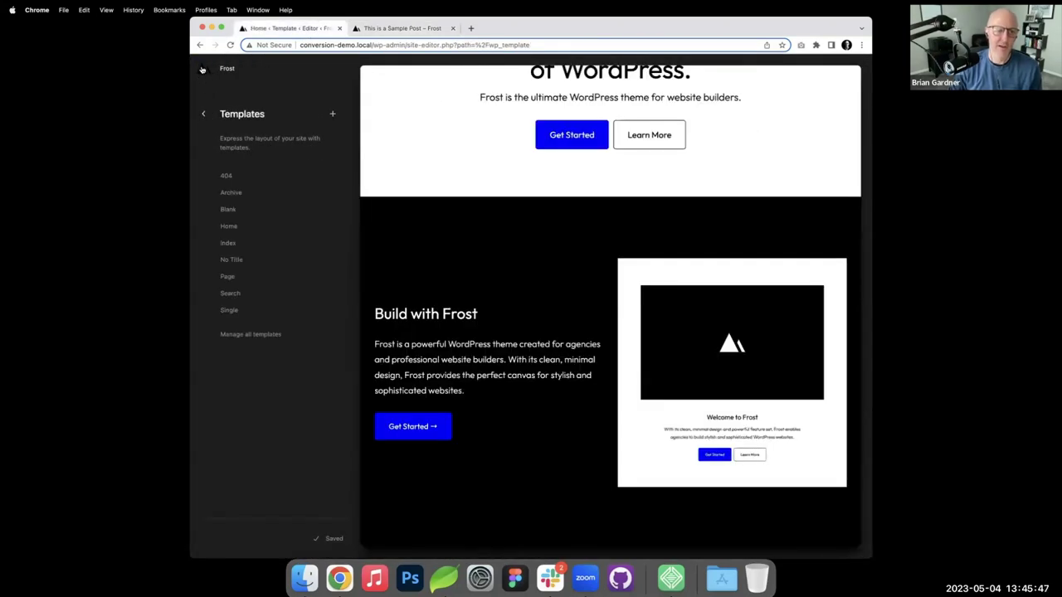
click(202, 69)
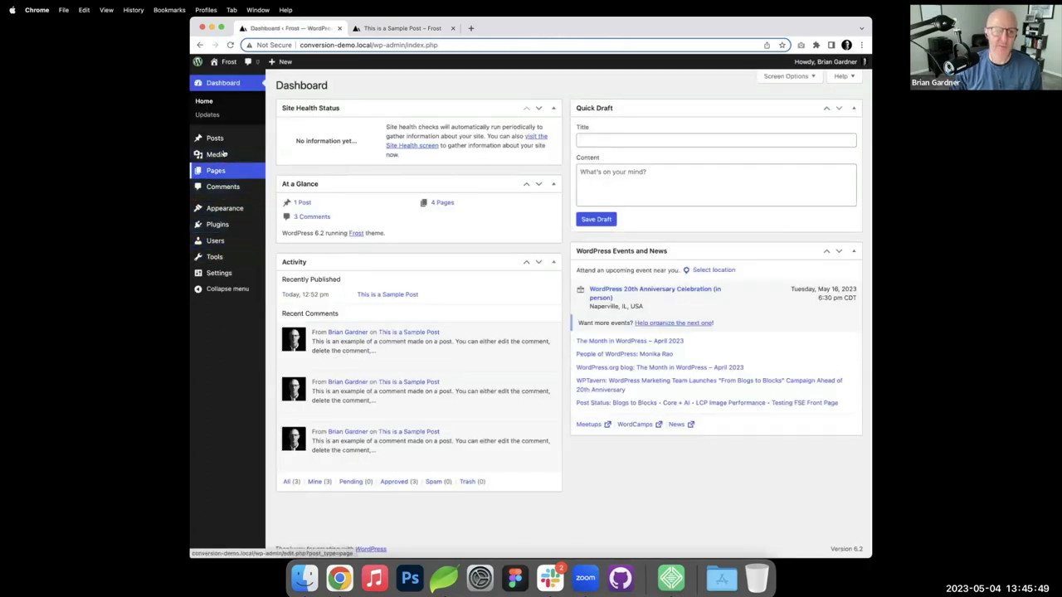
click(214, 171)
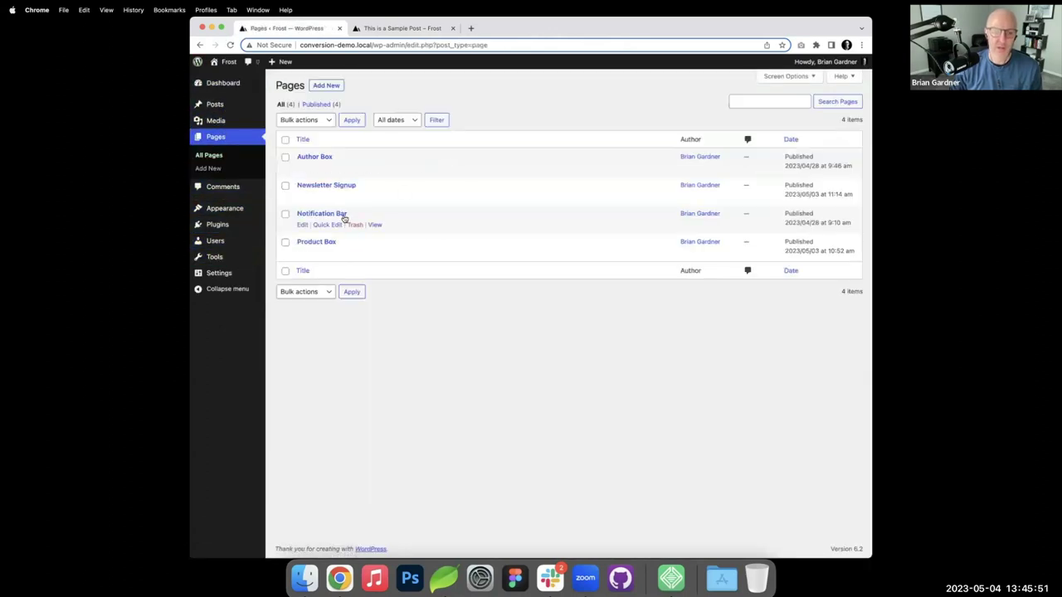
click(335, 186)
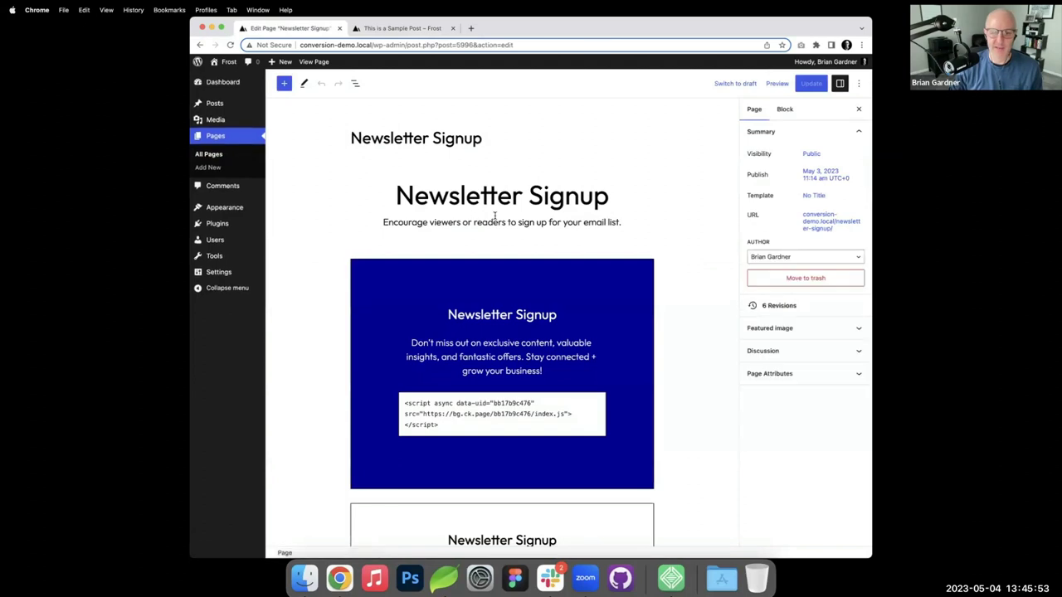
scroll(495, 230, down, 5)
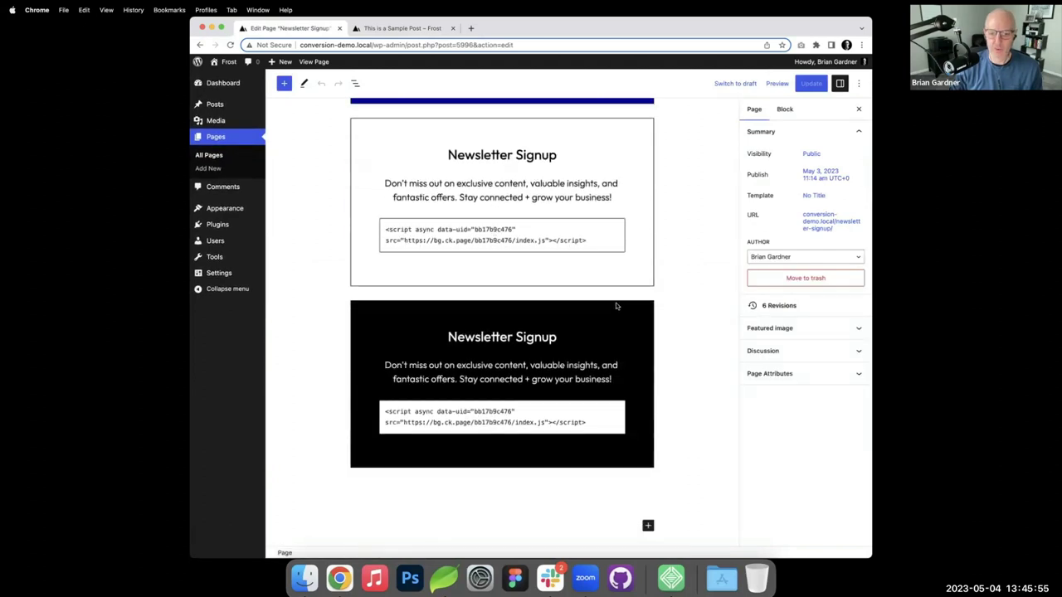
- Copy the black Newsletter Signup group block on the Newsletter Signup page
click(615, 304)
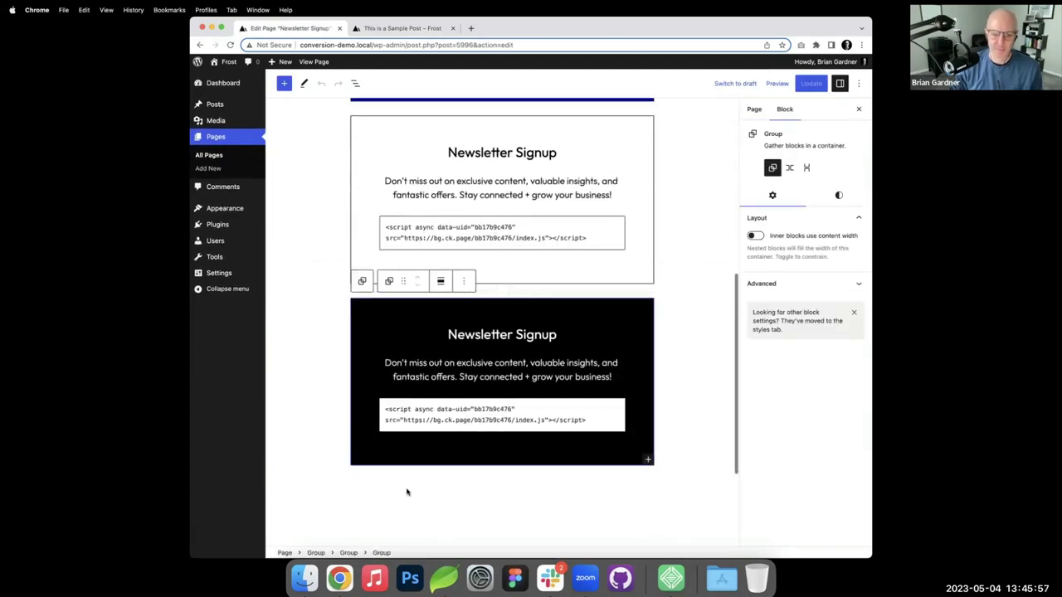
click(465, 282)
click(497, 330)
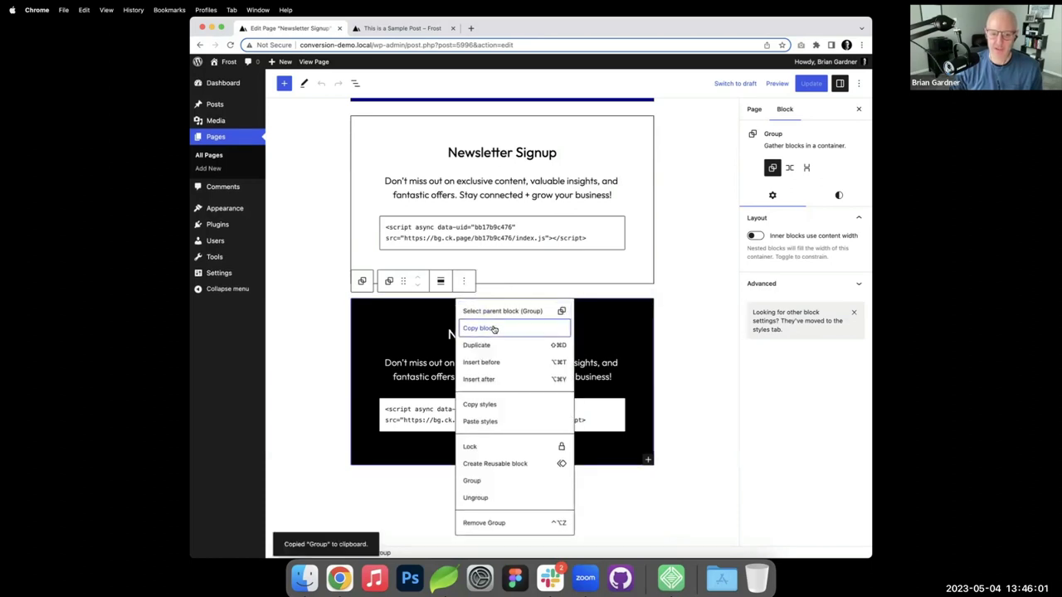
- Open the Single template for editing in the site editor at the area around the author box
mouse_move(241, 209)
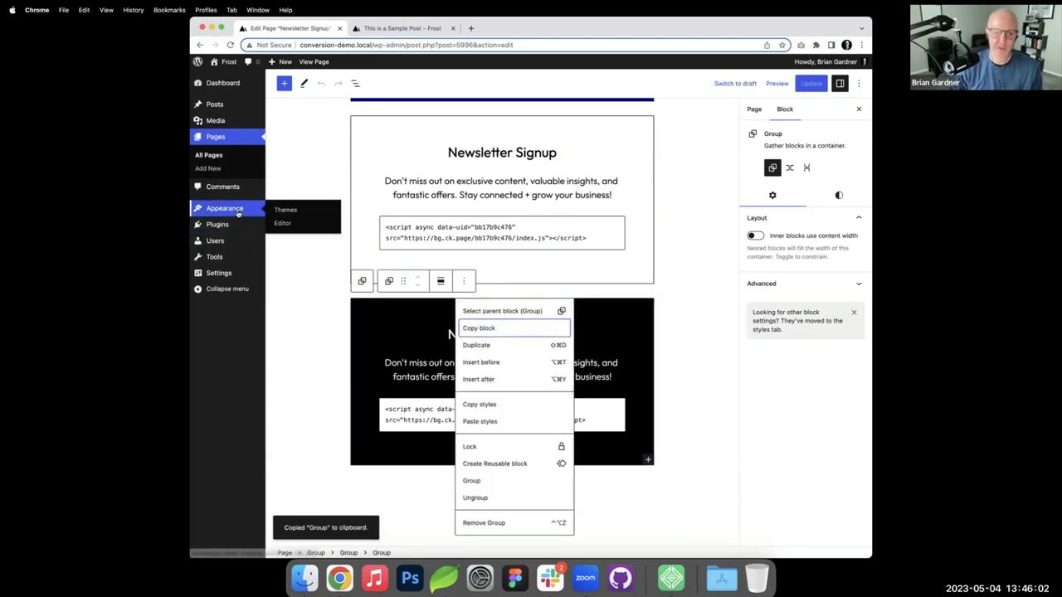
click(284, 224)
click(236, 179)
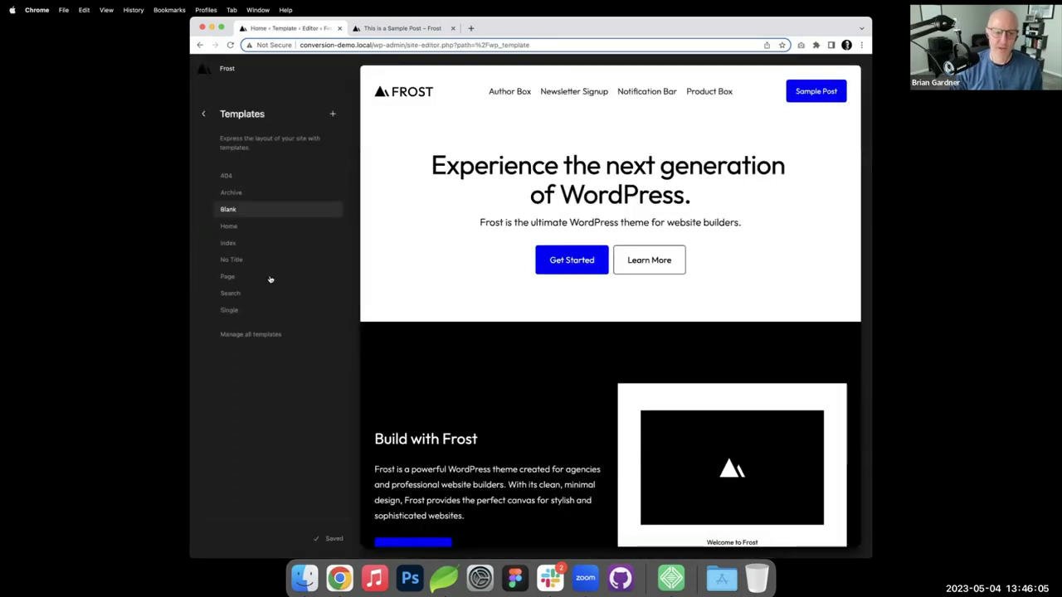
click(245, 308)
scroll(622, 286, down, 5)
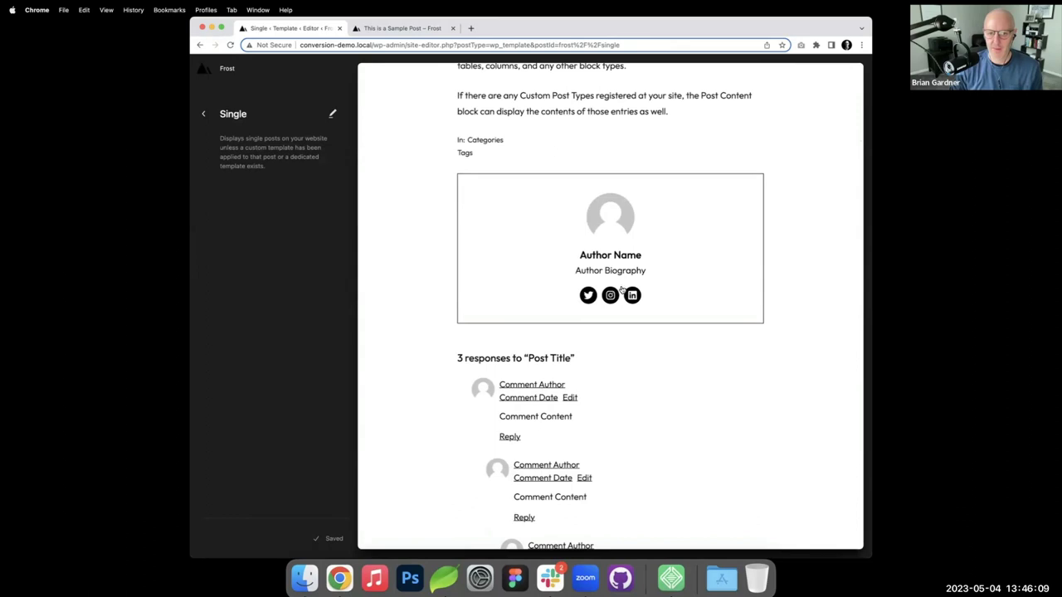
click(570, 165)
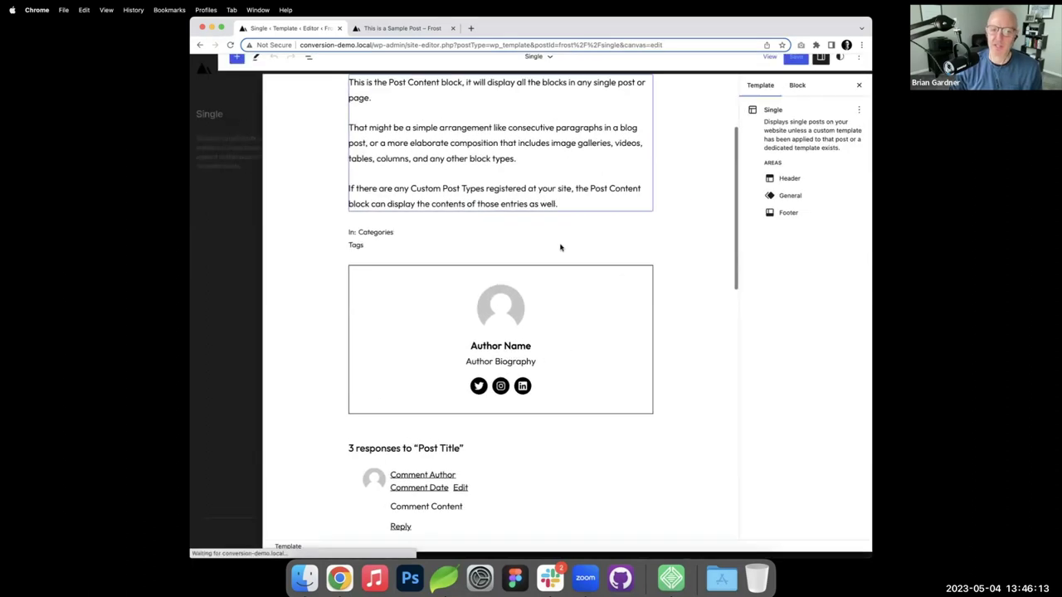
- Add a Group block between the tags and the author box, paste the copied newsletter signup there, and save the template
click(463, 241)
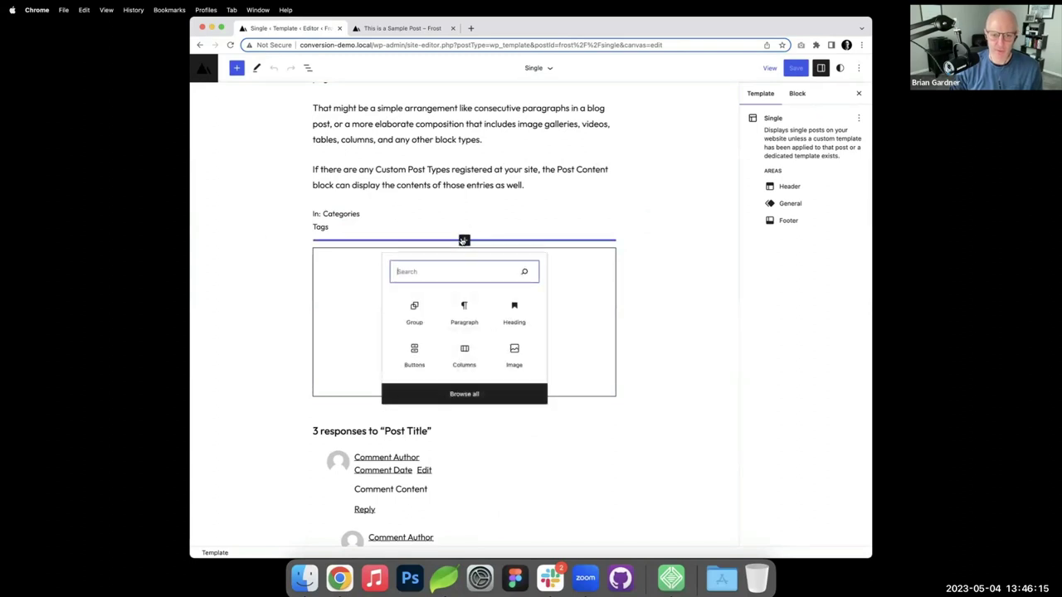
click(415, 308)
key(super+v)
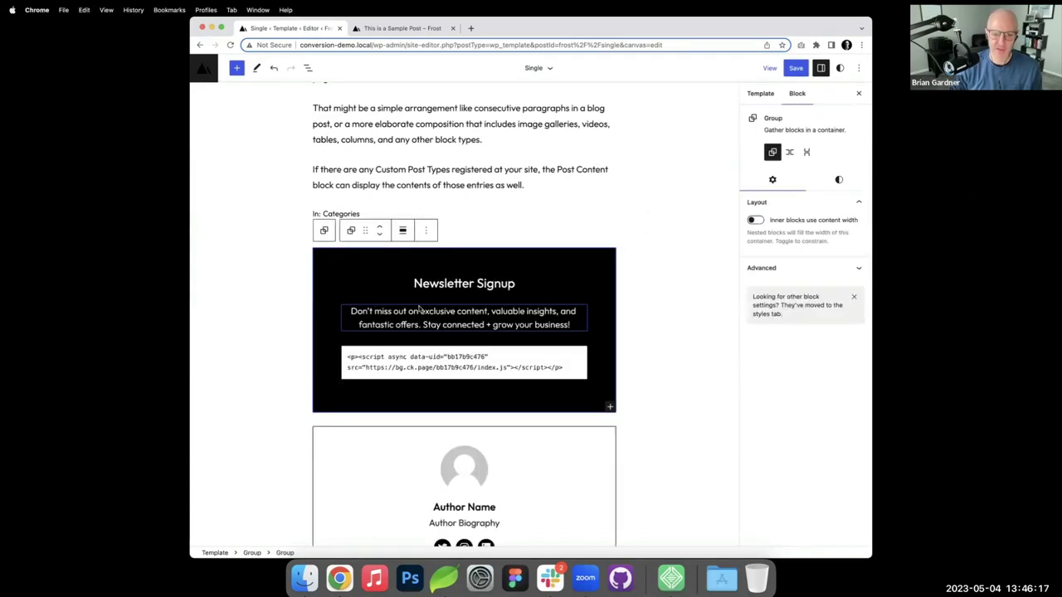
click(794, 69)
click(780, 69)
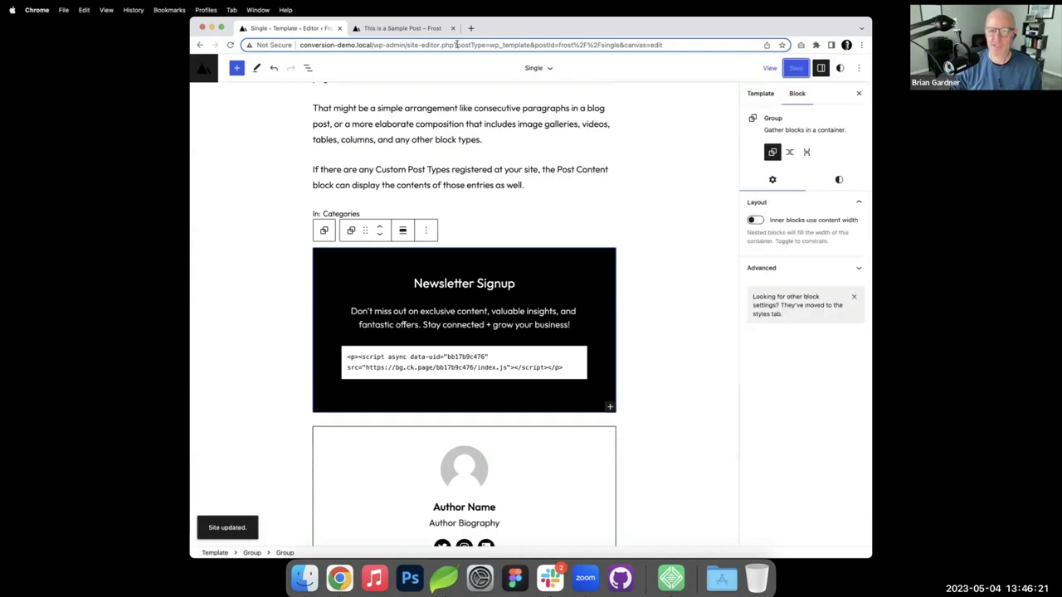
- View the live Sample Post and examine the newsletter signup and author box between the post content and comments
click(398, 29)
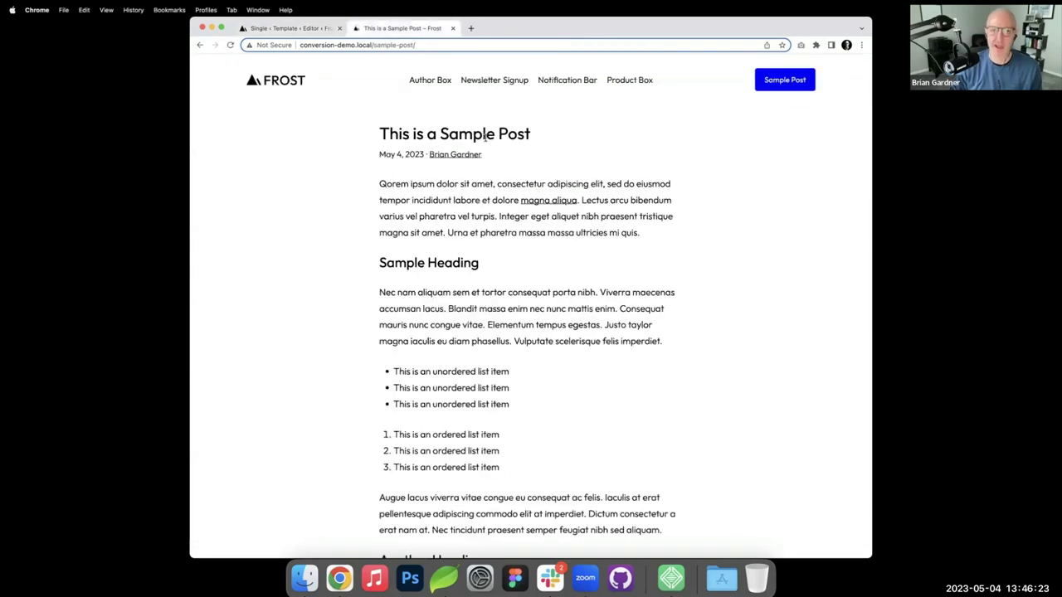
scroll(487, 149, down, 10)
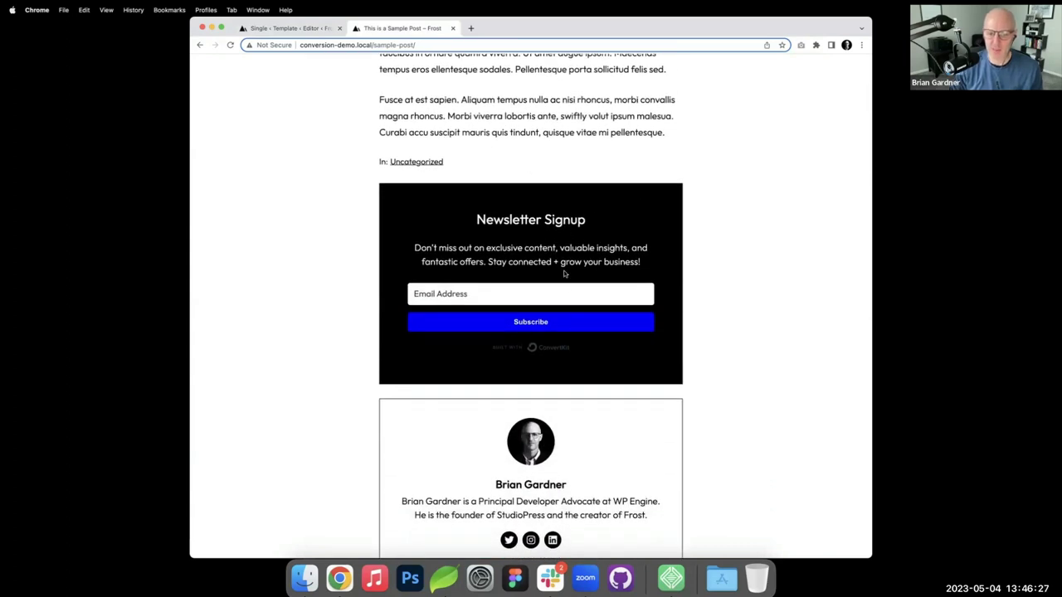
scroll(573, 307, down, 5)
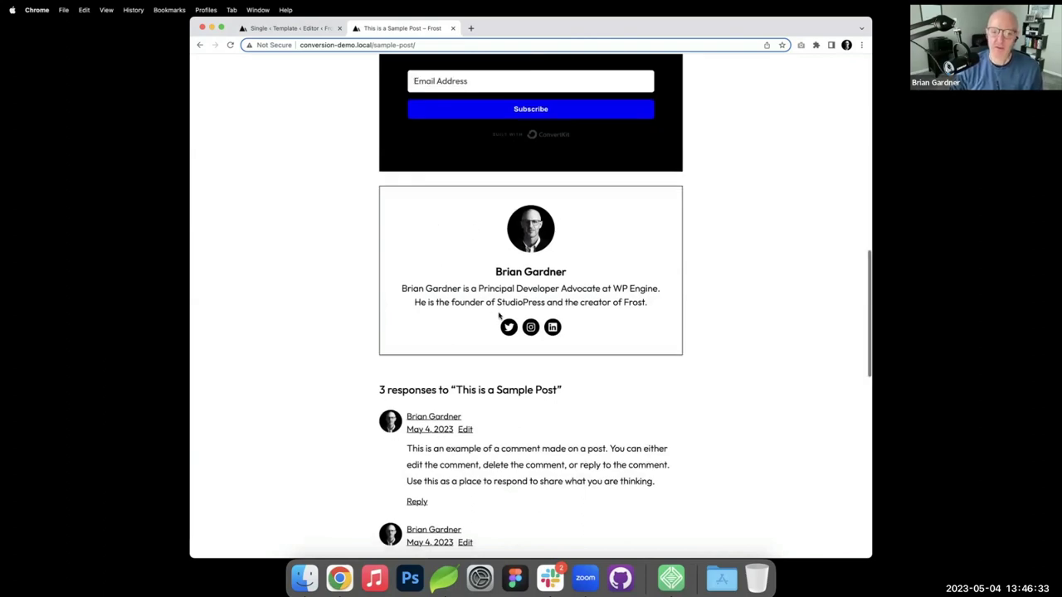
scroll(498, 315, down, 12)
scroll(499, 315, up, 7)
scroll(498, 315, up, 10)
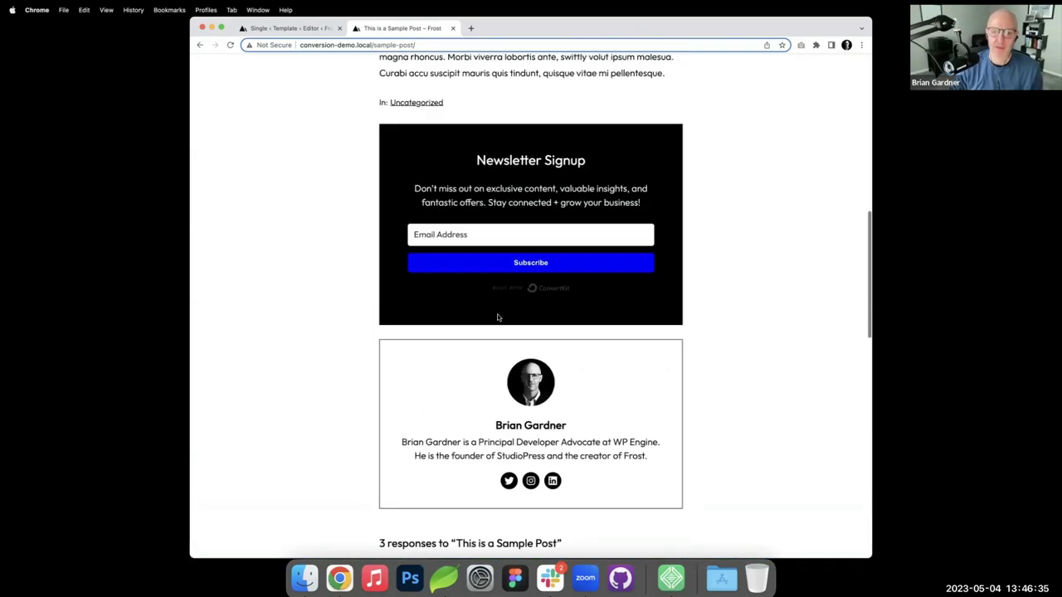
- Return to the Single template and expand the Newsletter Signup group in the block list to examine its inner blocks
click(308, 30)
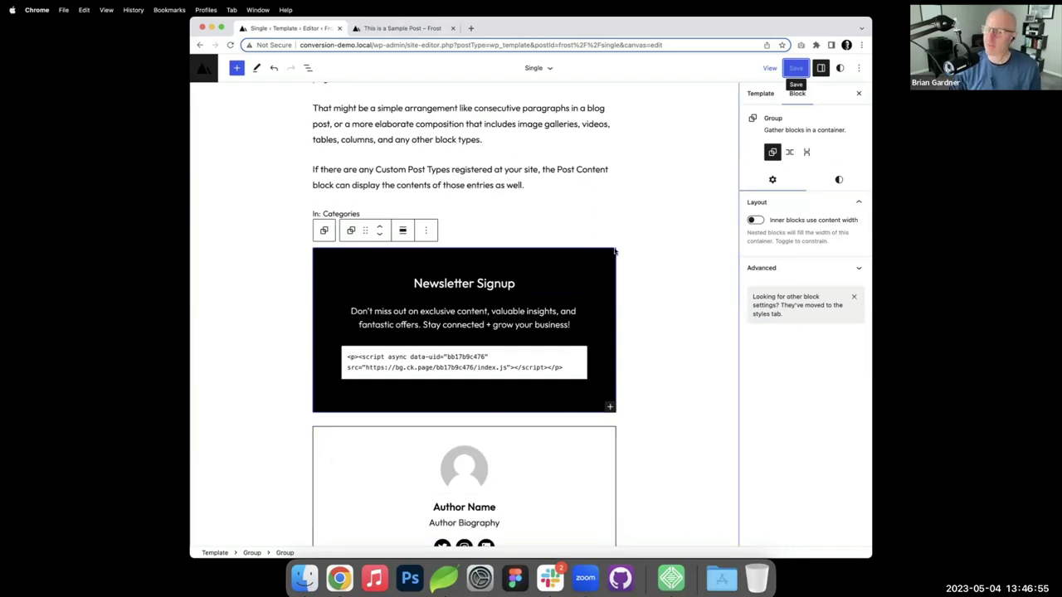
scroll(604, 410, down, 3)
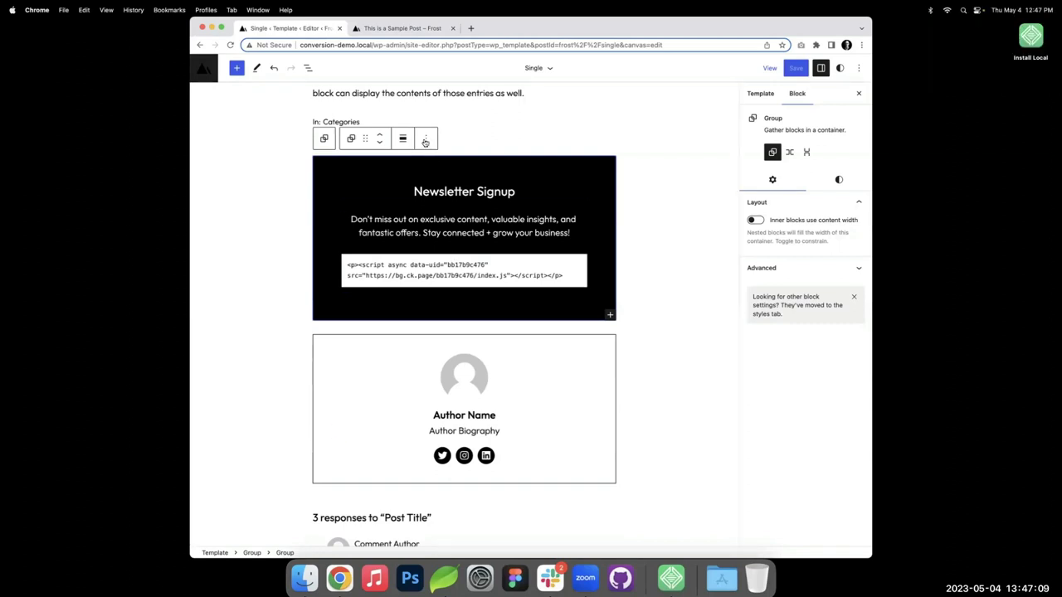
click(308, 70)
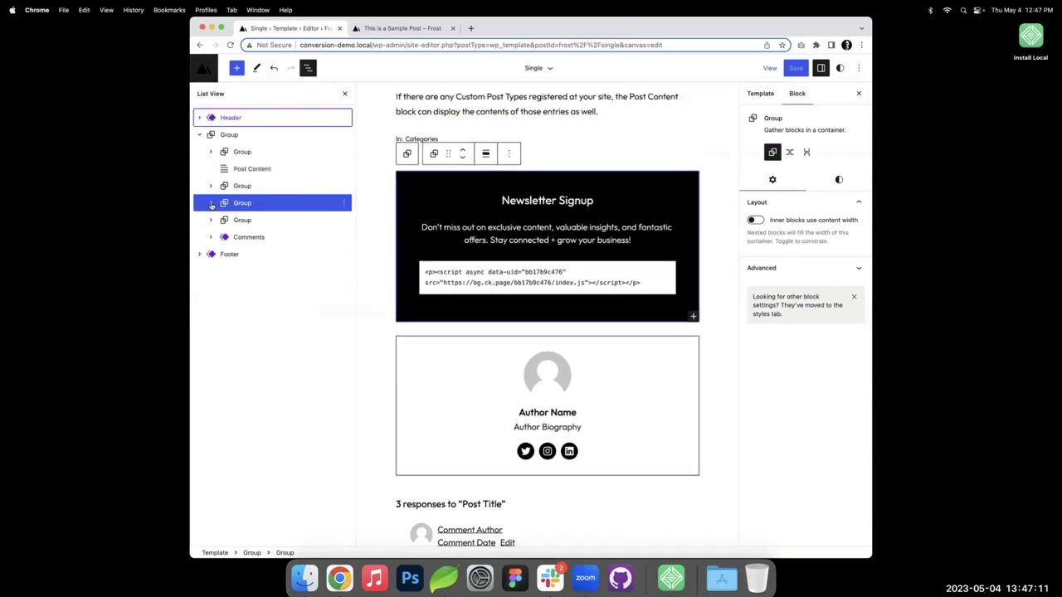
click(212, 203)
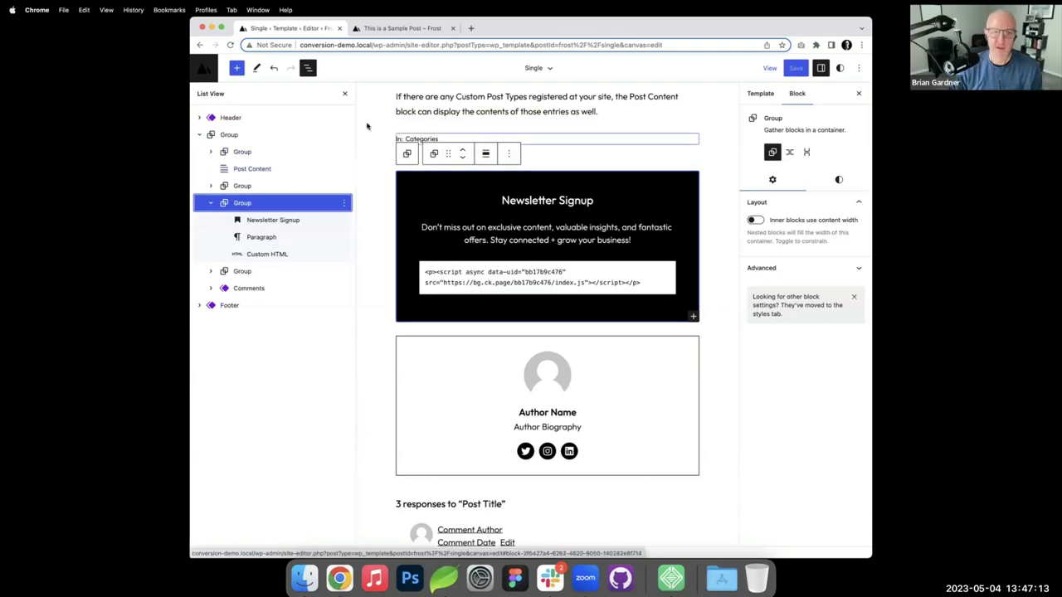
- Move the Newsletter Signup group above the categories and tags, and reposition it below the author box
scroll(554, 151, up, 2)
scroll(554, 151, up, 3)
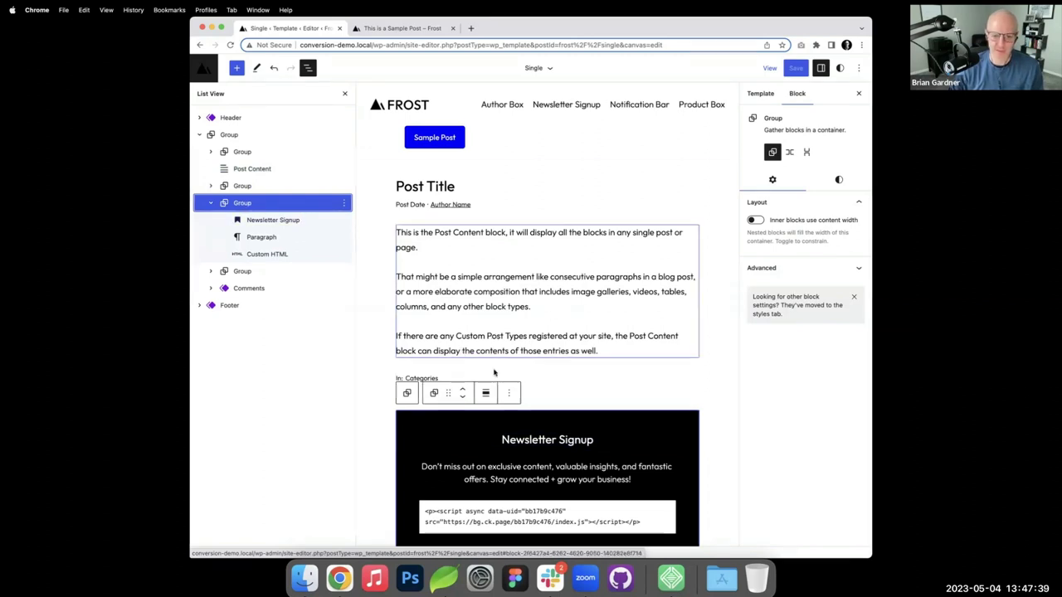
click(464, 388)
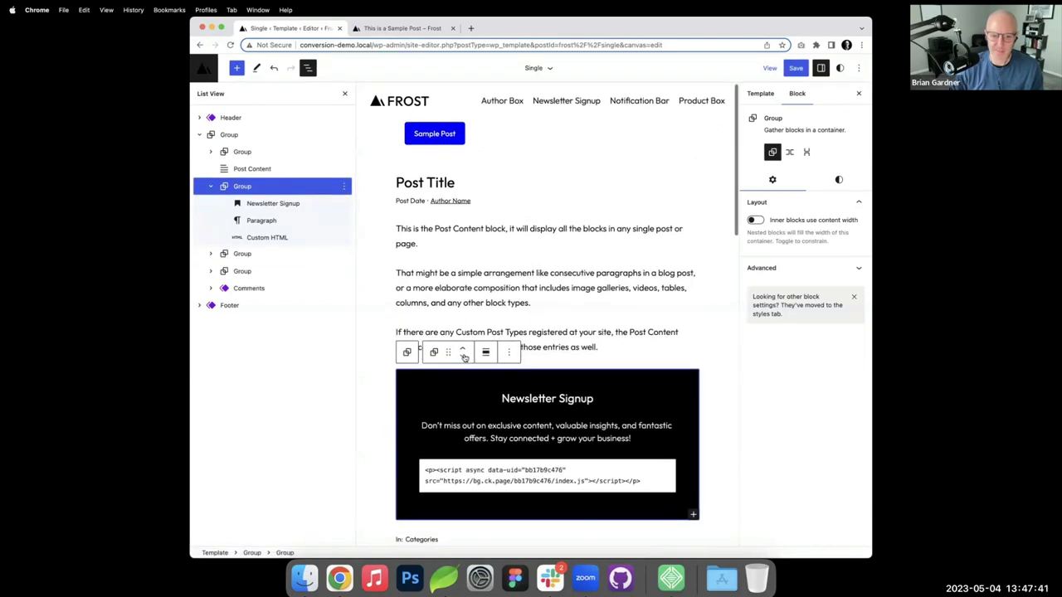
click(463, 358)
click(464, 350)
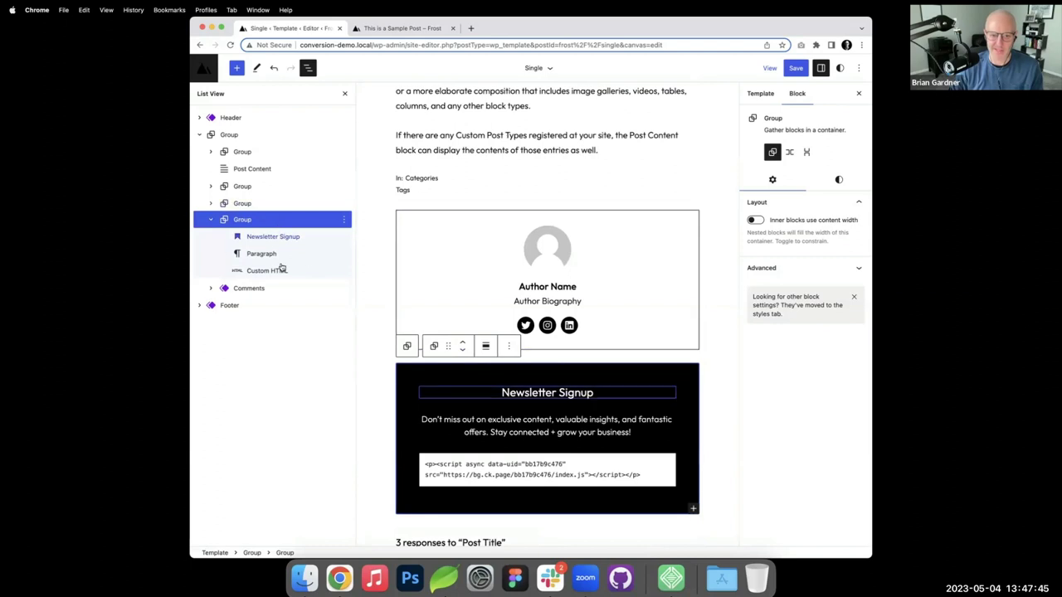
- Ungroup the black Newsletter Signup block below the author box and undo the ungrouping
click(343, 220)
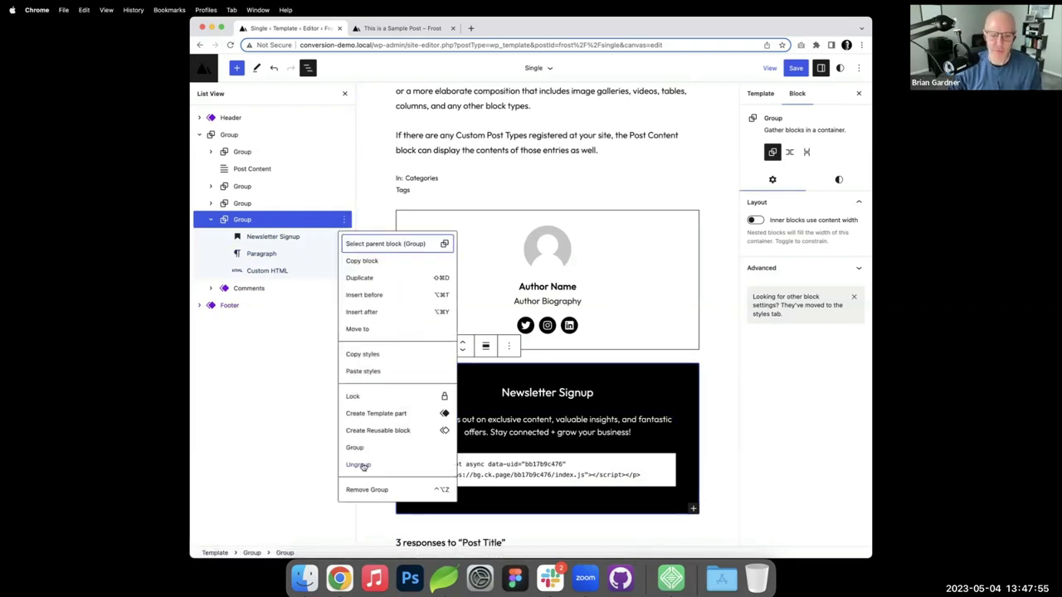
click(360, 465)
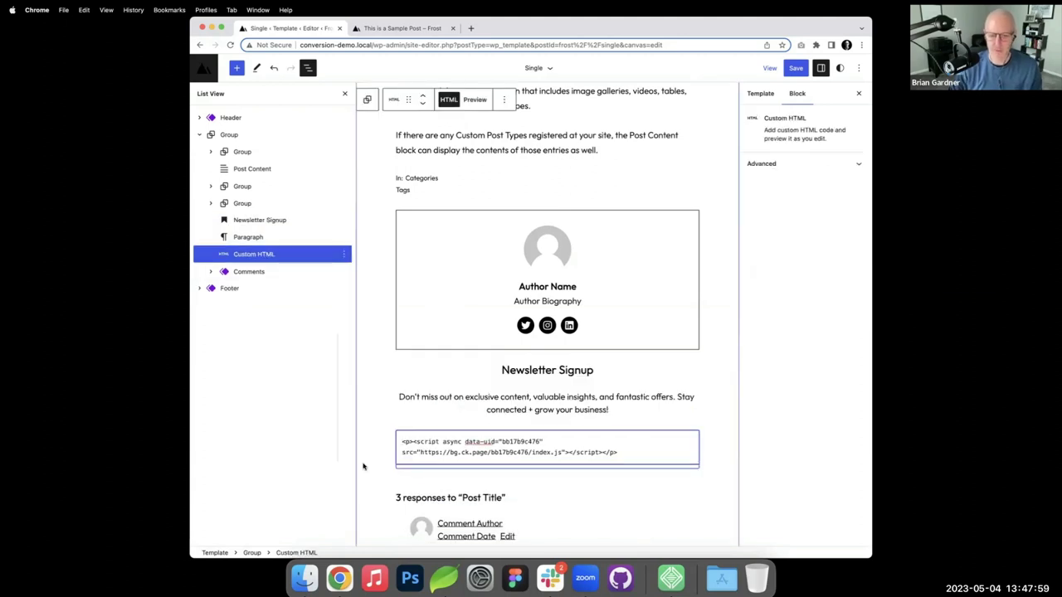
key(super+z)
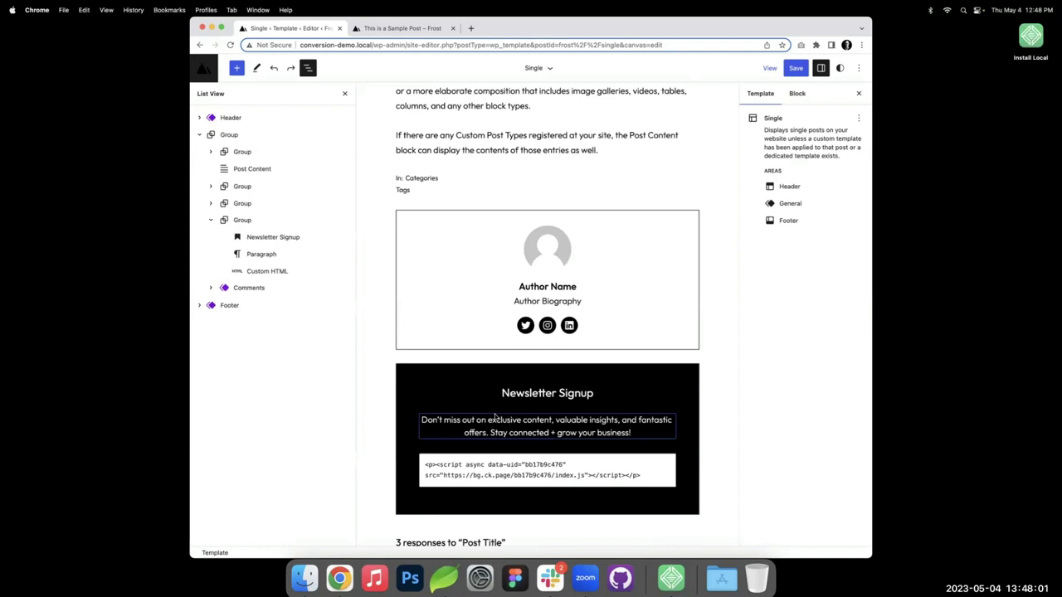
scroll(495, 417, down, 3)
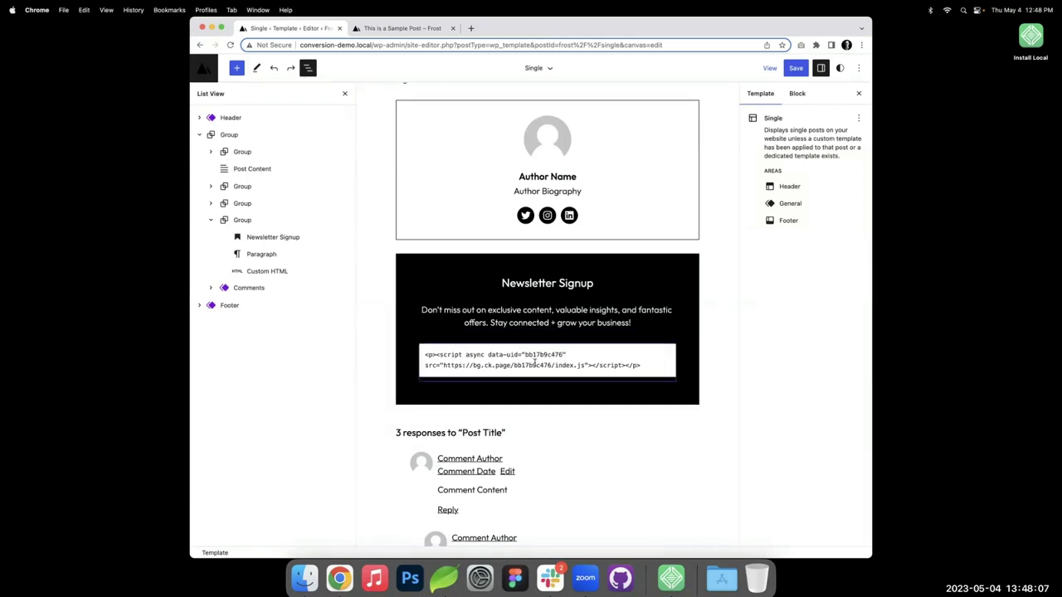
scroll(535, 362, up, 2)
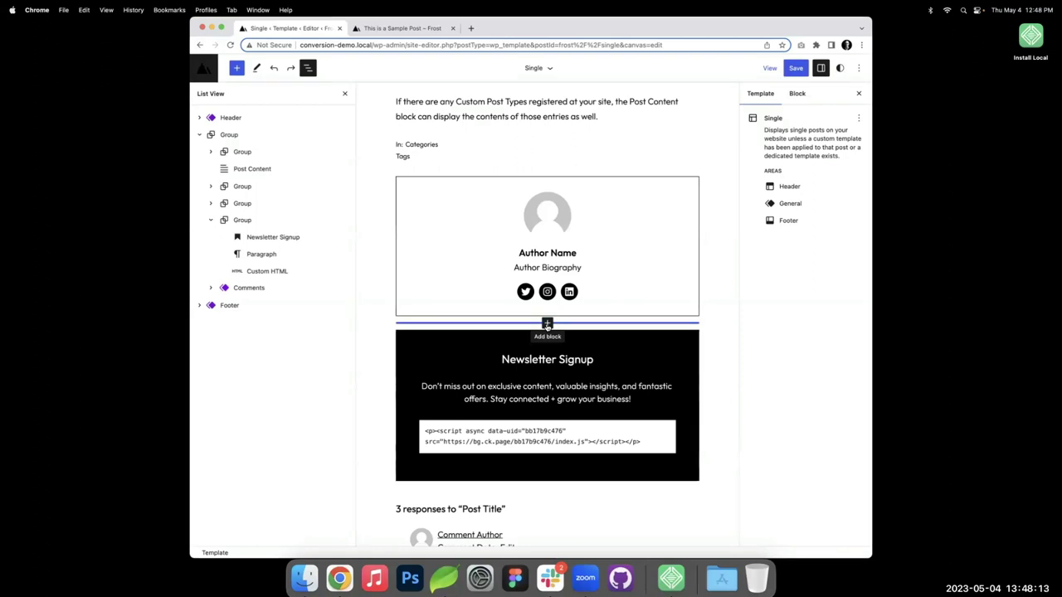
- Leave the site editor without saving the template change and open the Newsletter Signup page for editing
click(205, 75)
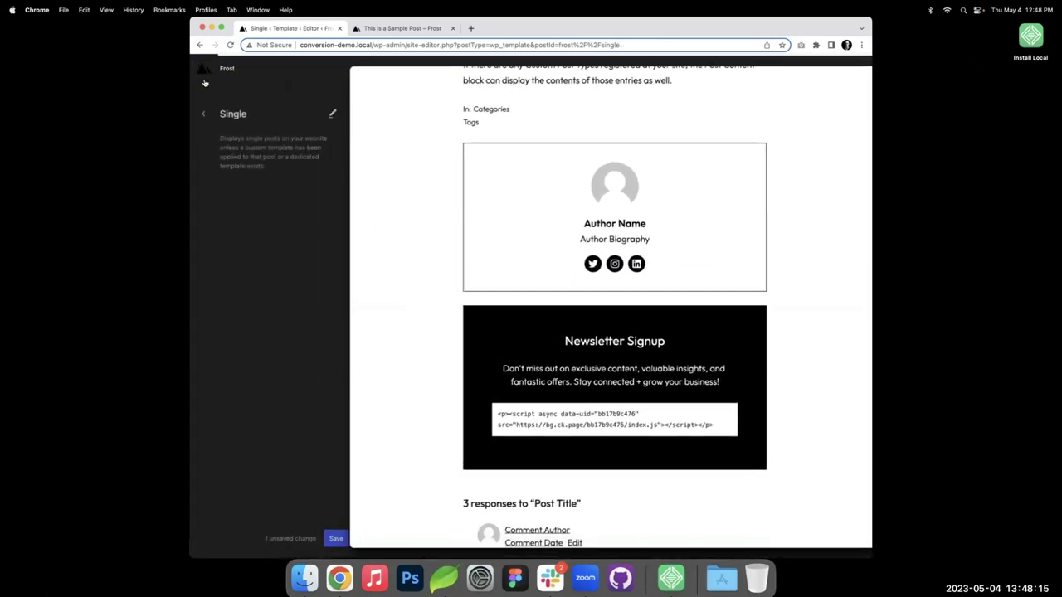
click(203, 72)
click(558, 210)
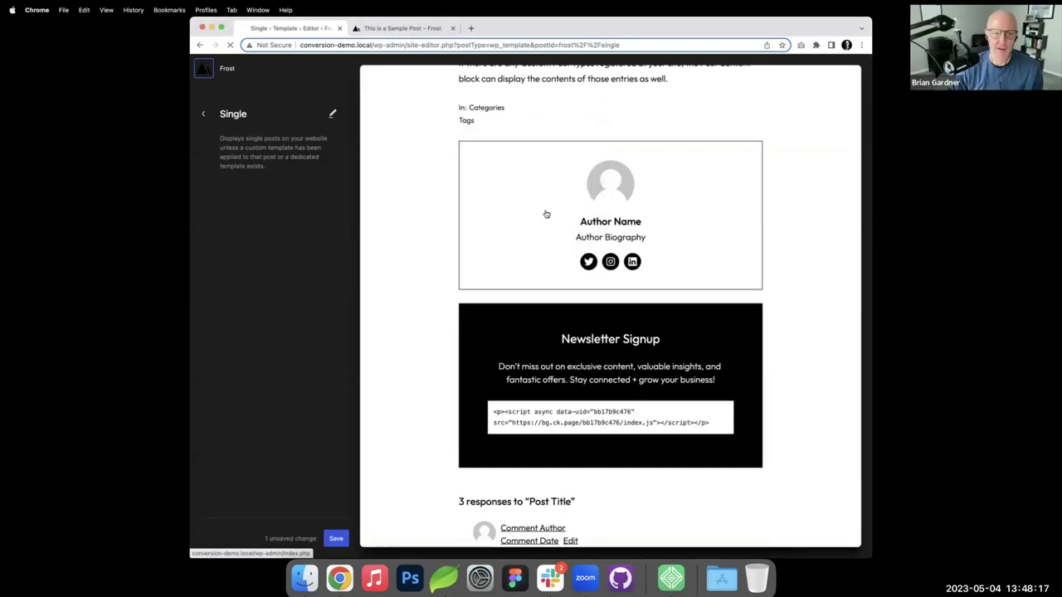
click(329, 174)
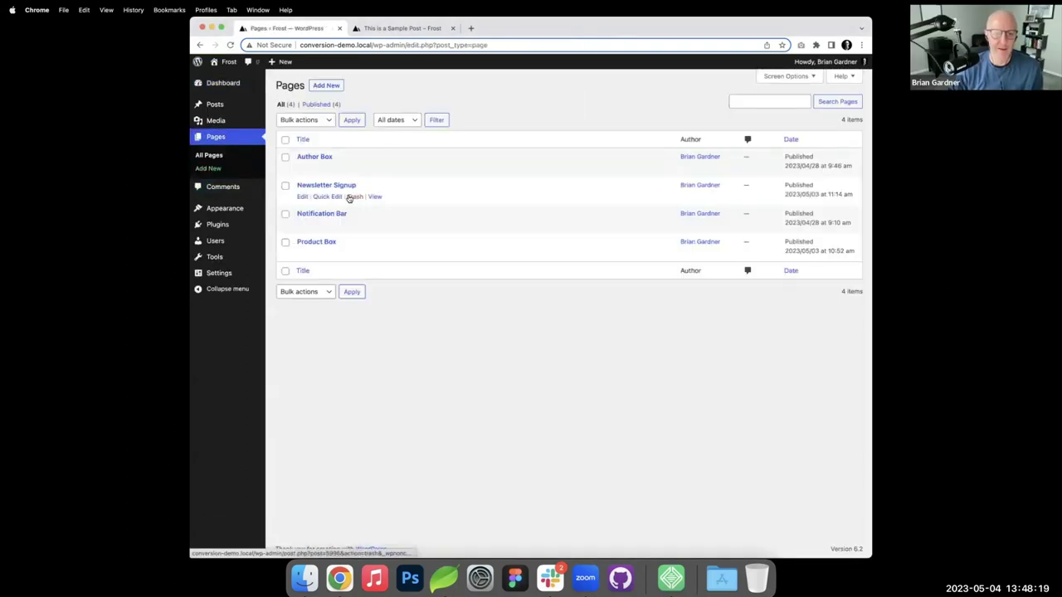
click(336, 186)
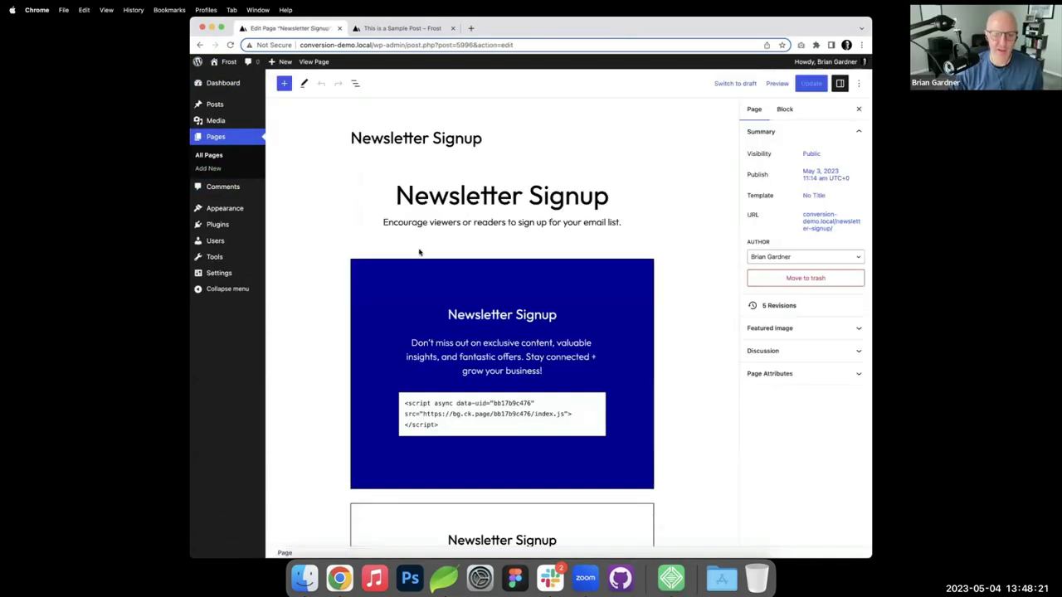
- Examine the nested Group blocks of the black and white signup boxes in the Newsletter Signup page's block structure
scroll(559, 253, down, 5)
click(509, 366)
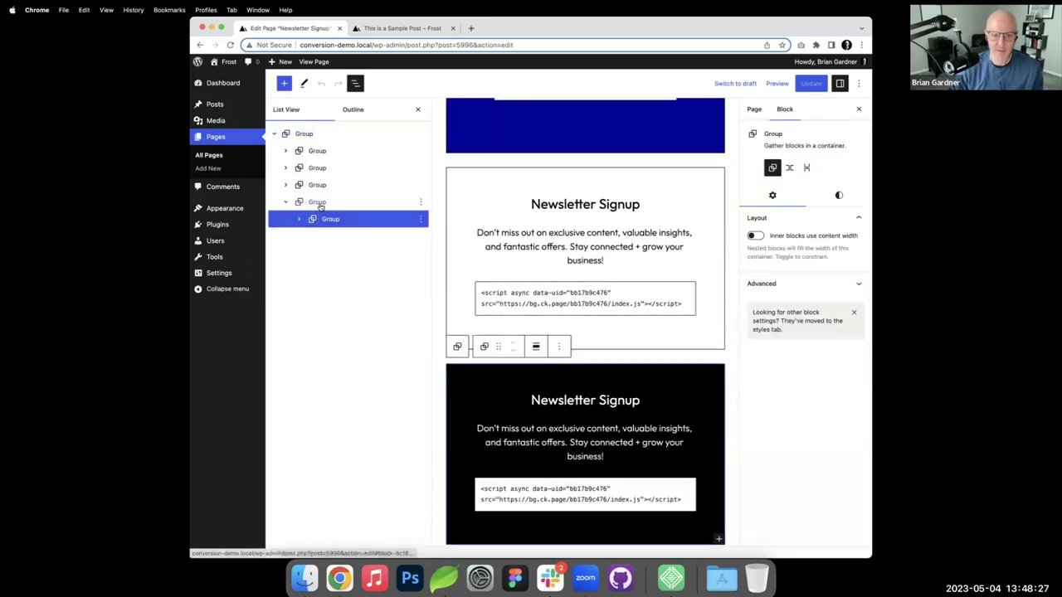
scroll(528, 336, down, 2)
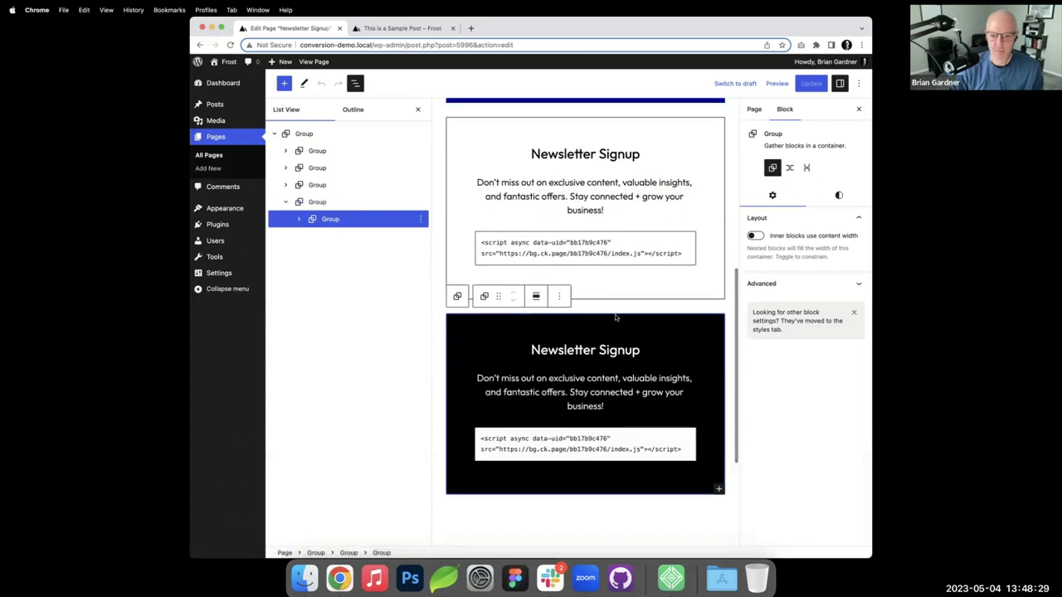
click(320, 204)
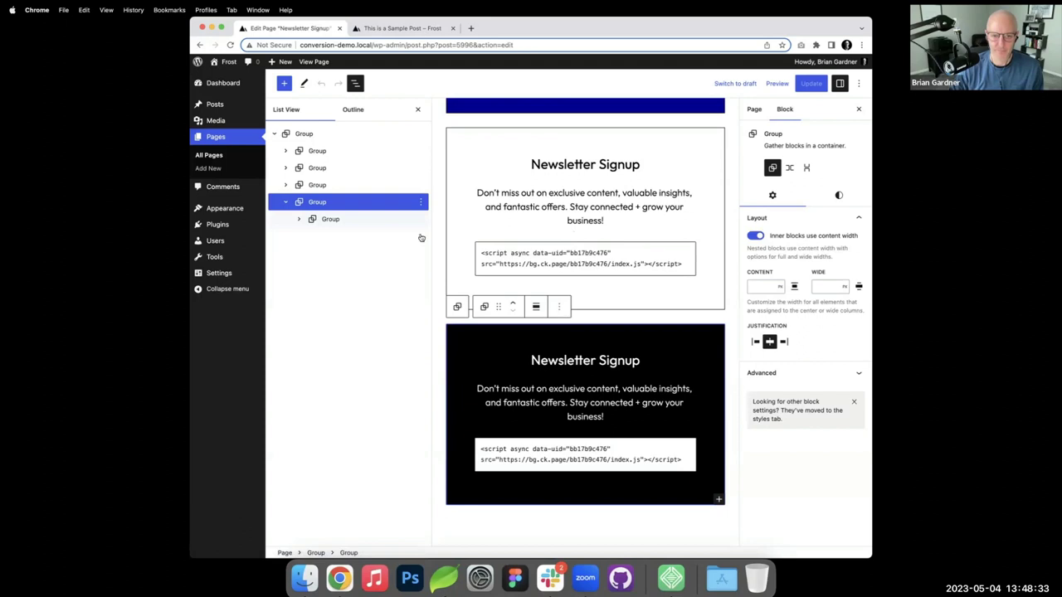
click(336, 221)
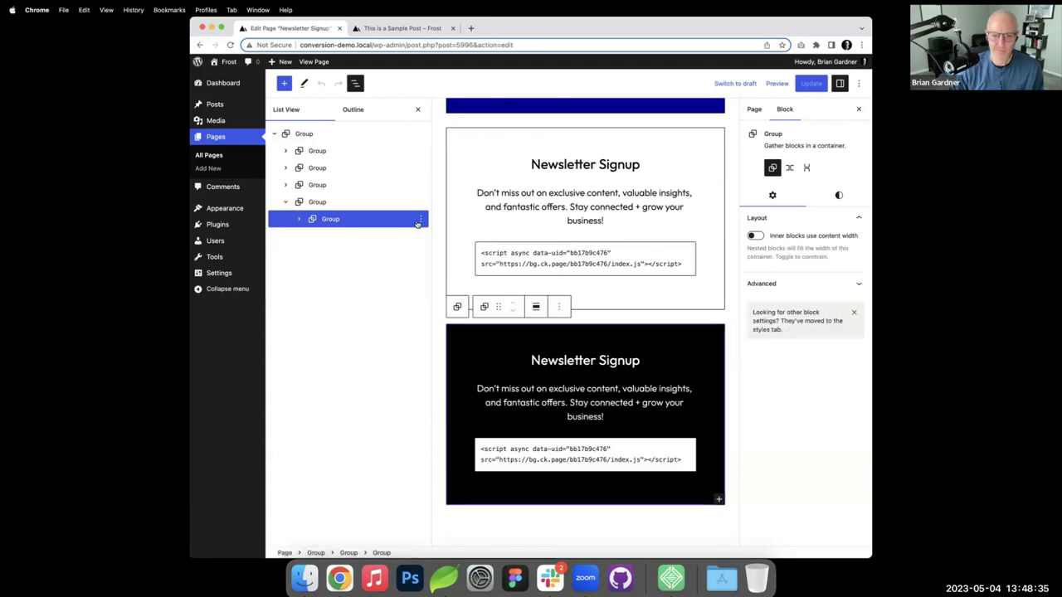
scroll(531, 286, down, 2)
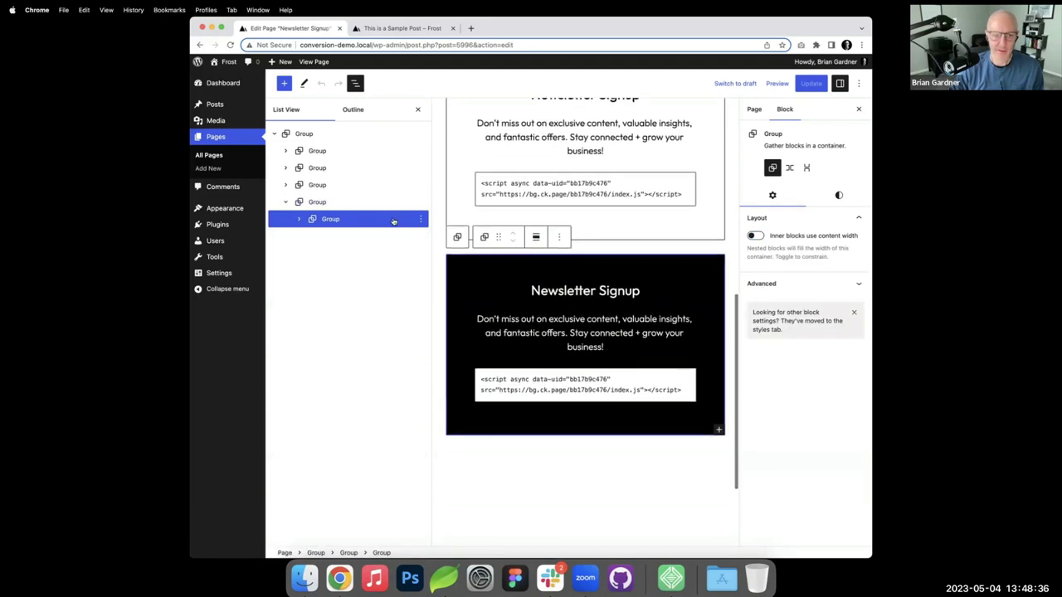
click(286, 185)
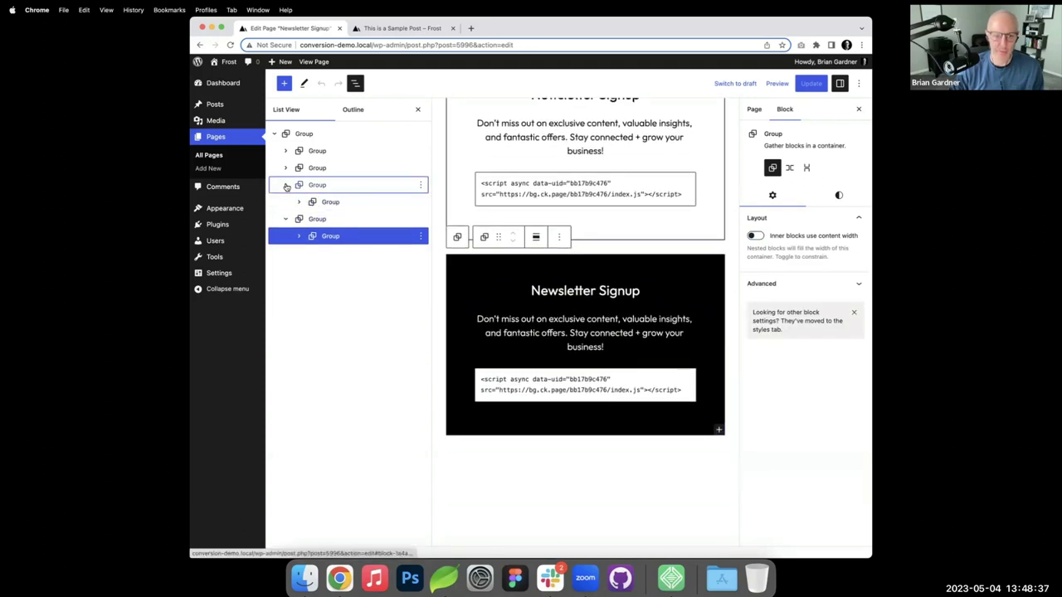
- Copy the inner Group block of the black Newsletter Signup box and paste it at the end of the page
click(558, 237)
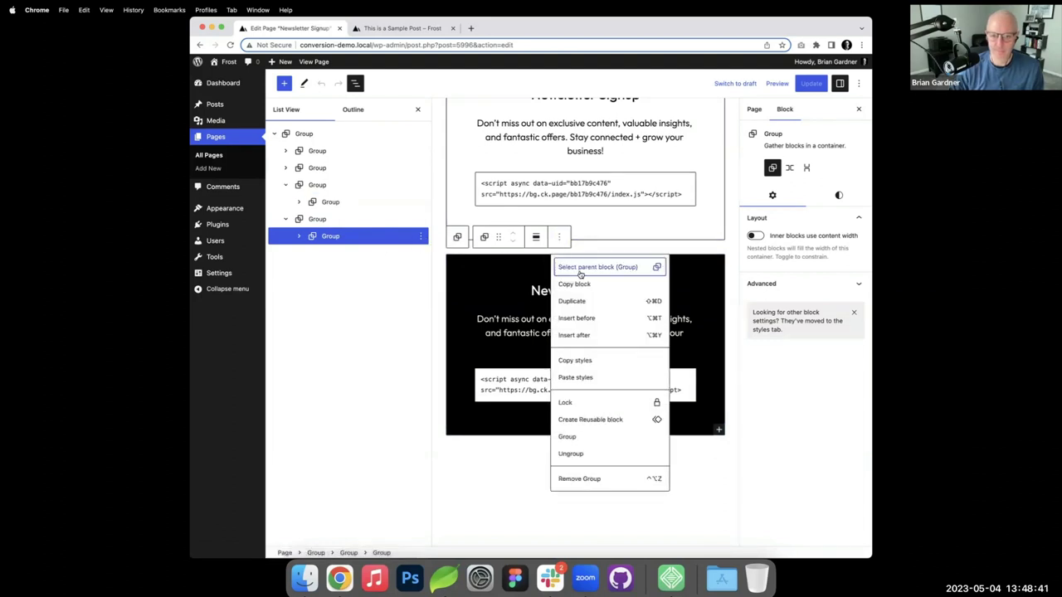
click(572, 285)
click(500, 440)
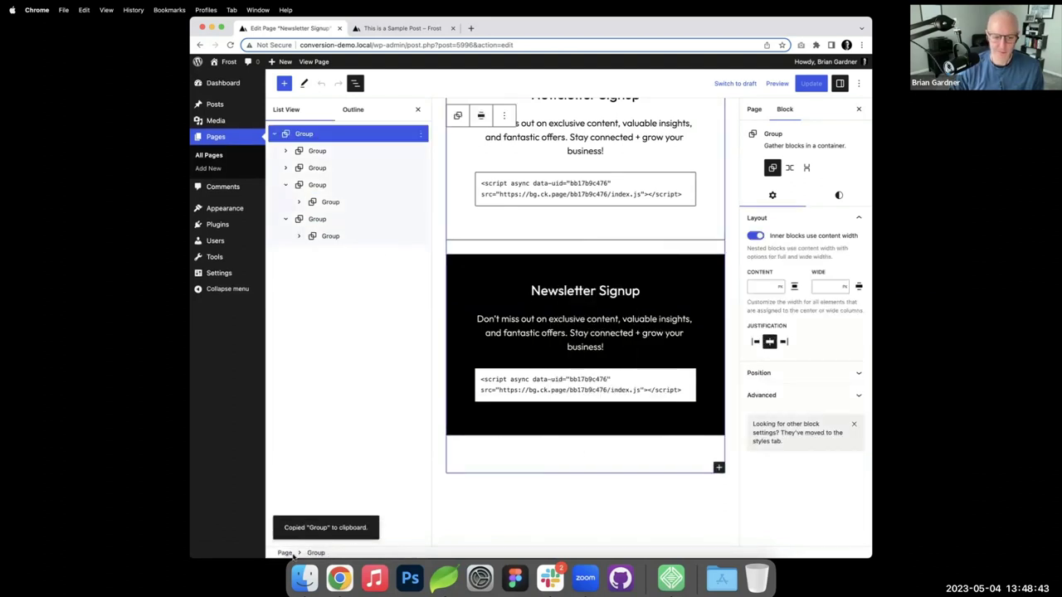
click(287, 553)
click(718, 491)
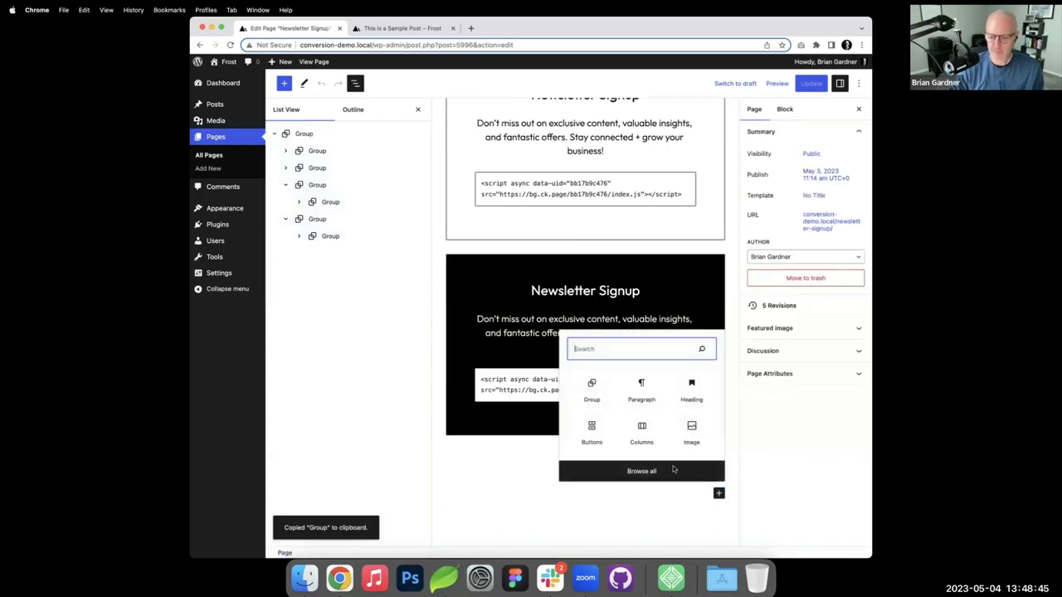
key(super+v)
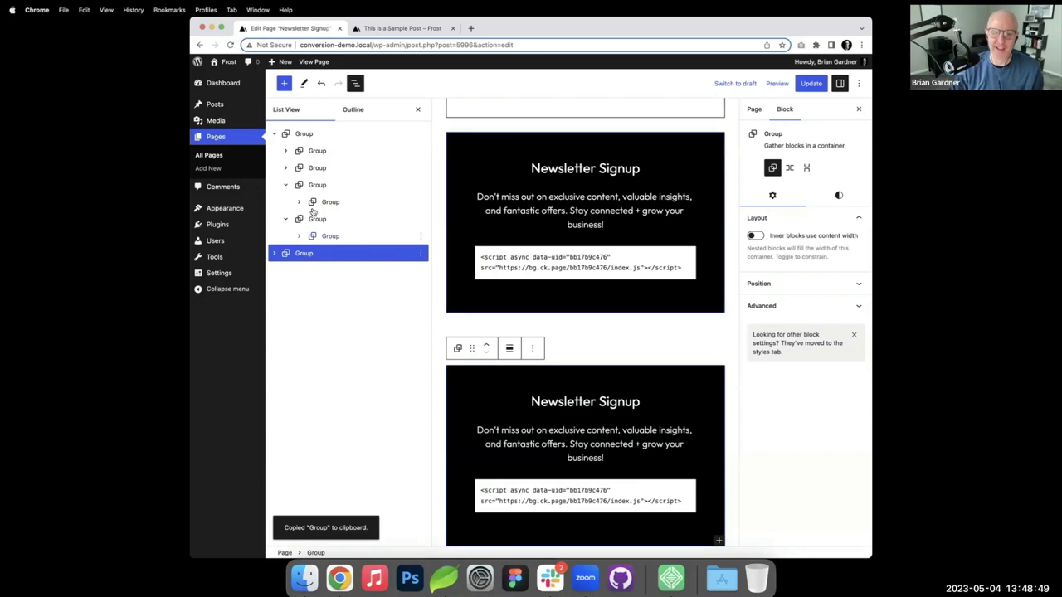
- Copy the black signup box's inner Group block again and expand it in the block structure
click(335, 238)
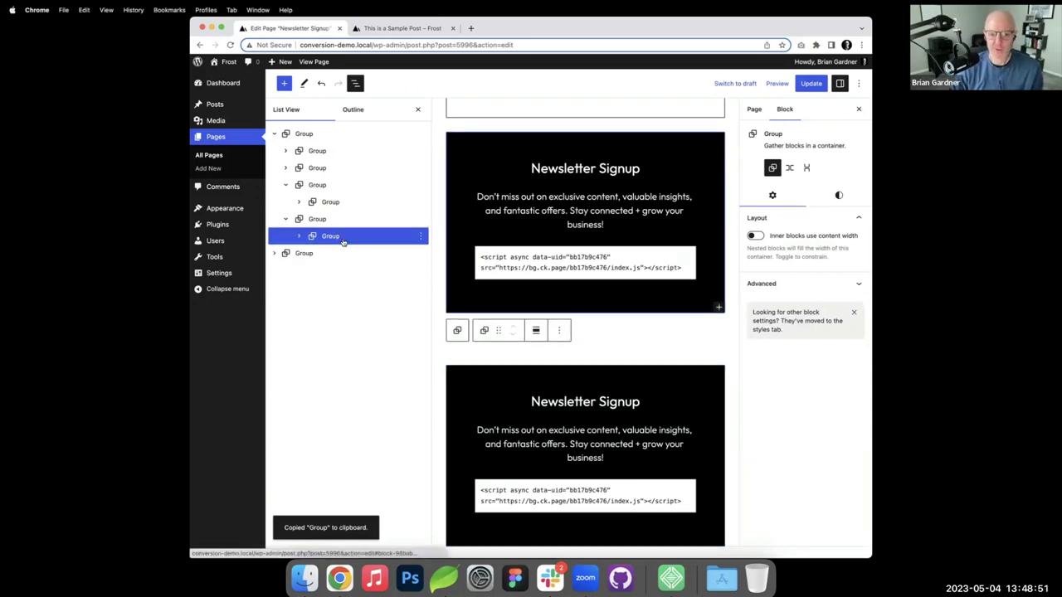
click(421, 236)
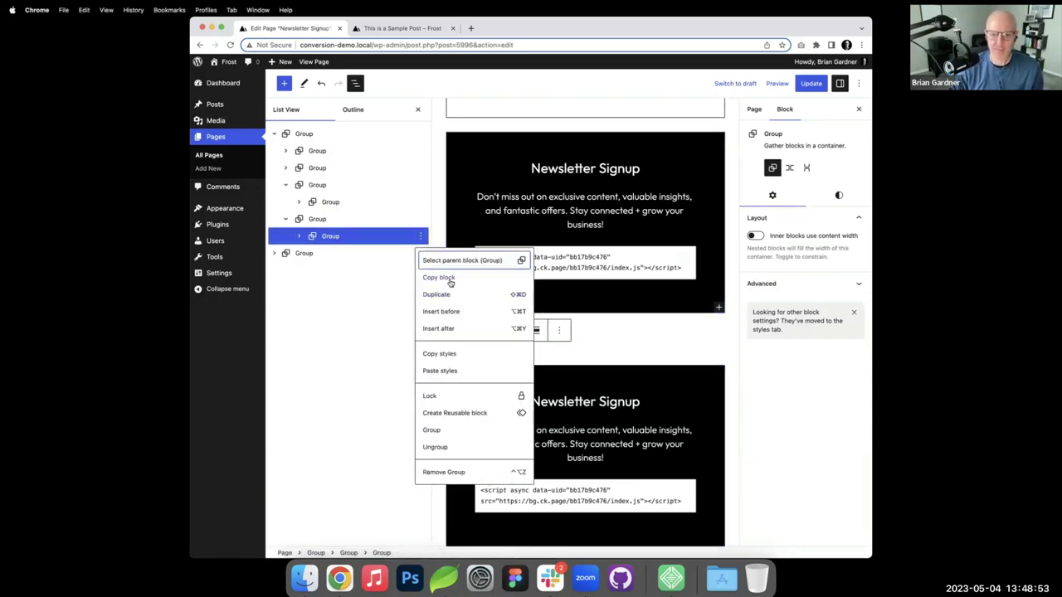
click(449, 281)
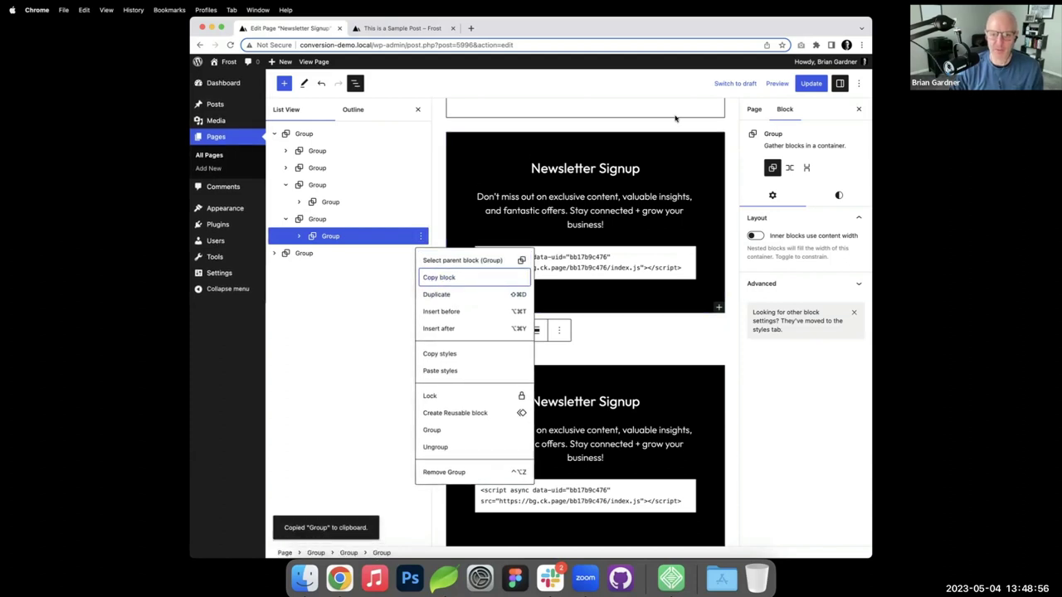
click(298, 239)
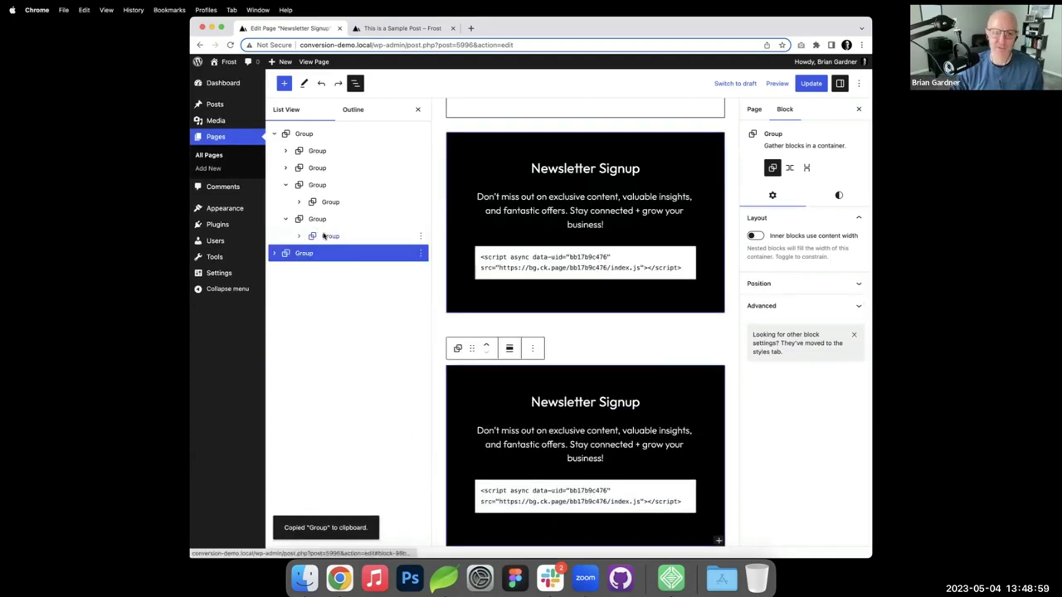
click(302, 237)
click(299, 237)
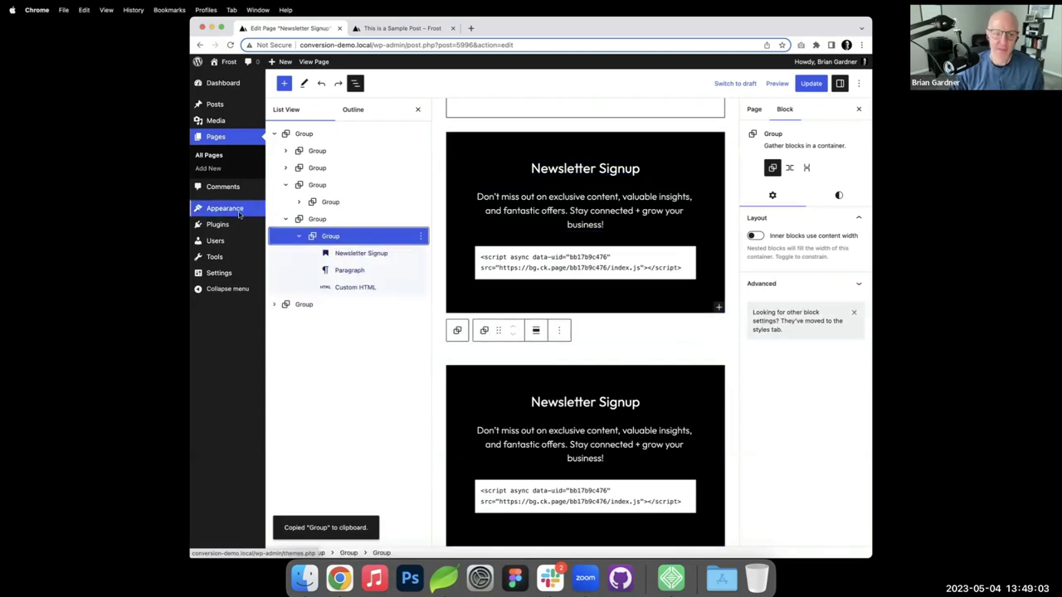
- Leave the Newsletter Signup page without saving and open the Single template in the site editor
mouse_move(248, 209)
click(283, 224)
click(557, 213)
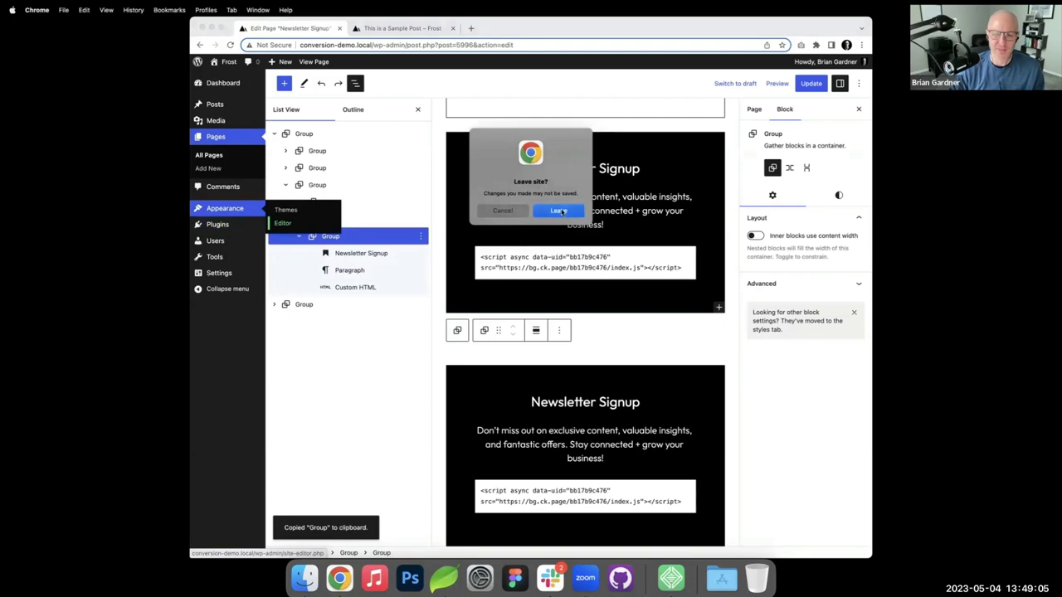
click(274, 178)
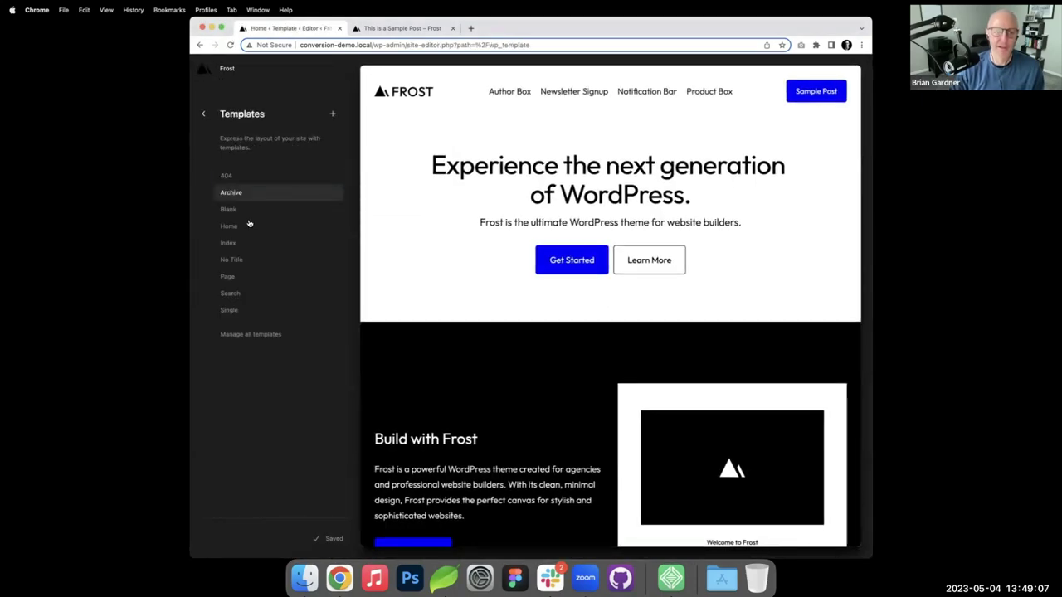
click(239, 309)
scroll(576, 290, down, 5)
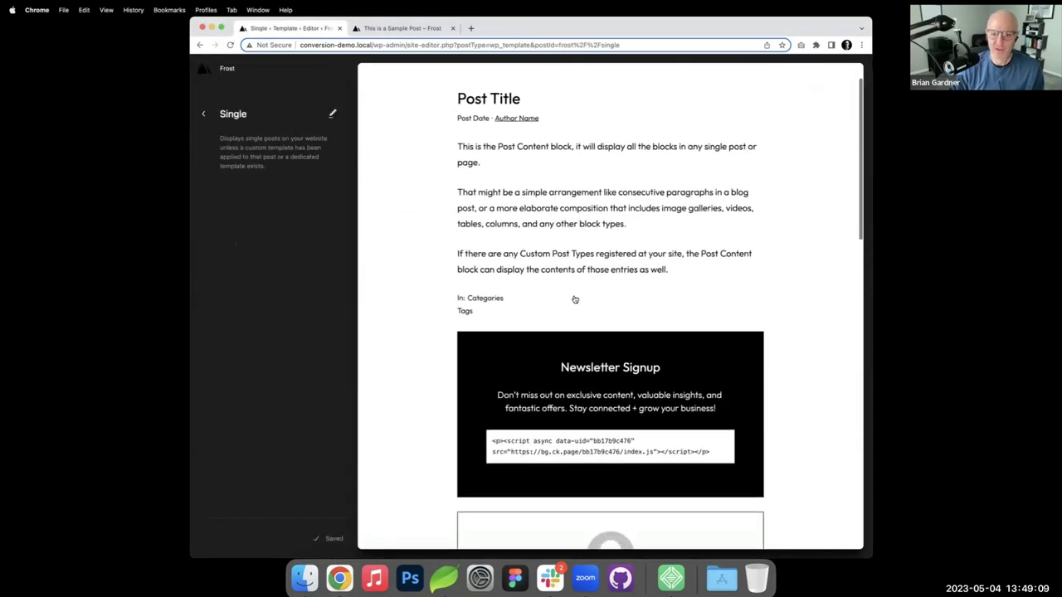
scroll(616, 249, down, 3)
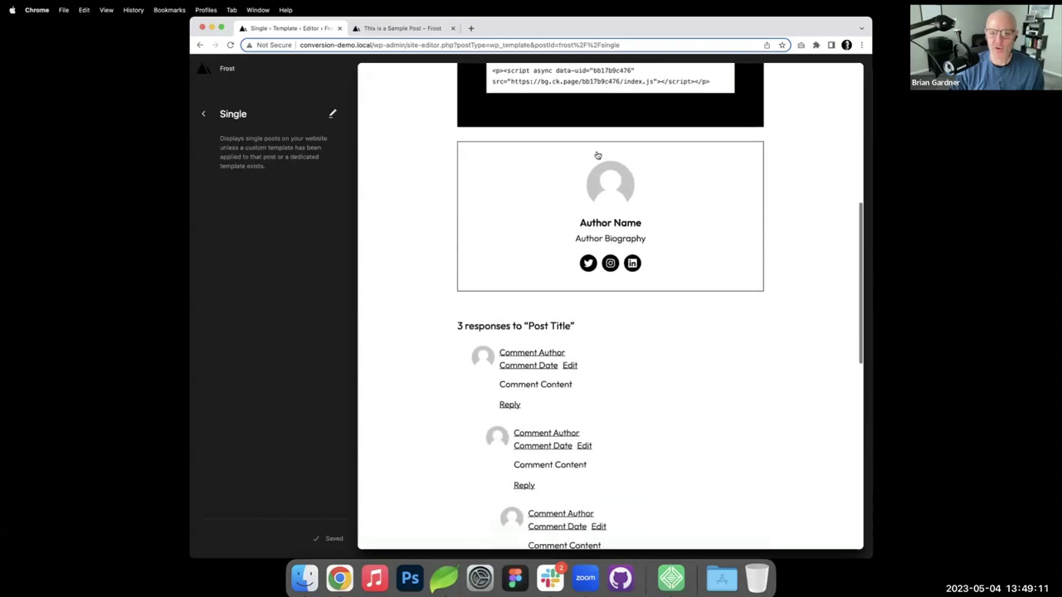
- Paste the copied Newsletter Signup group into a new paragraph between the existing signup box and the author box
click(560, 159)
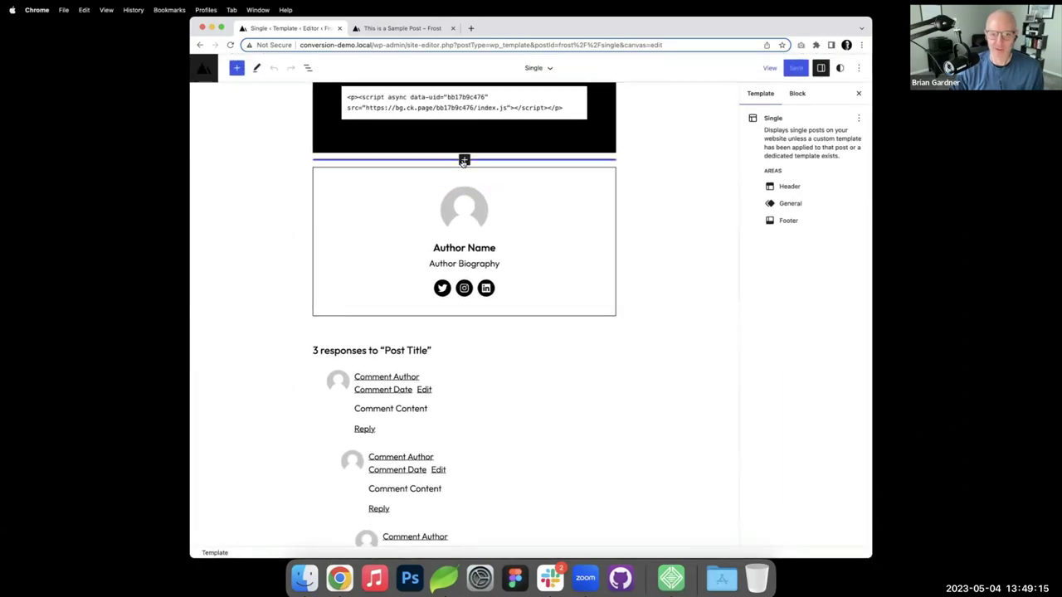
click(463, 160)
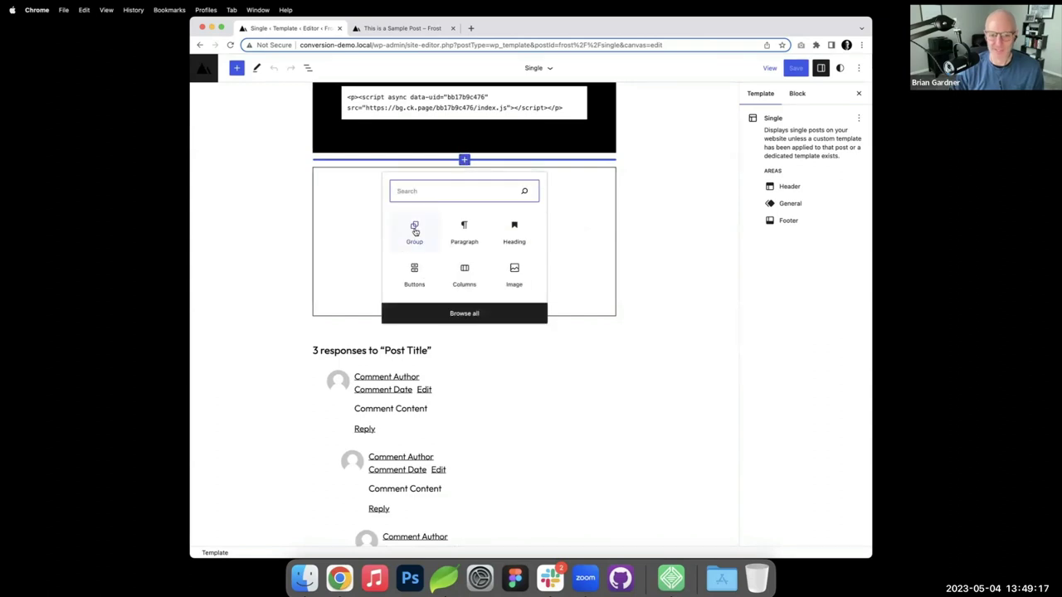
click(464, 232)
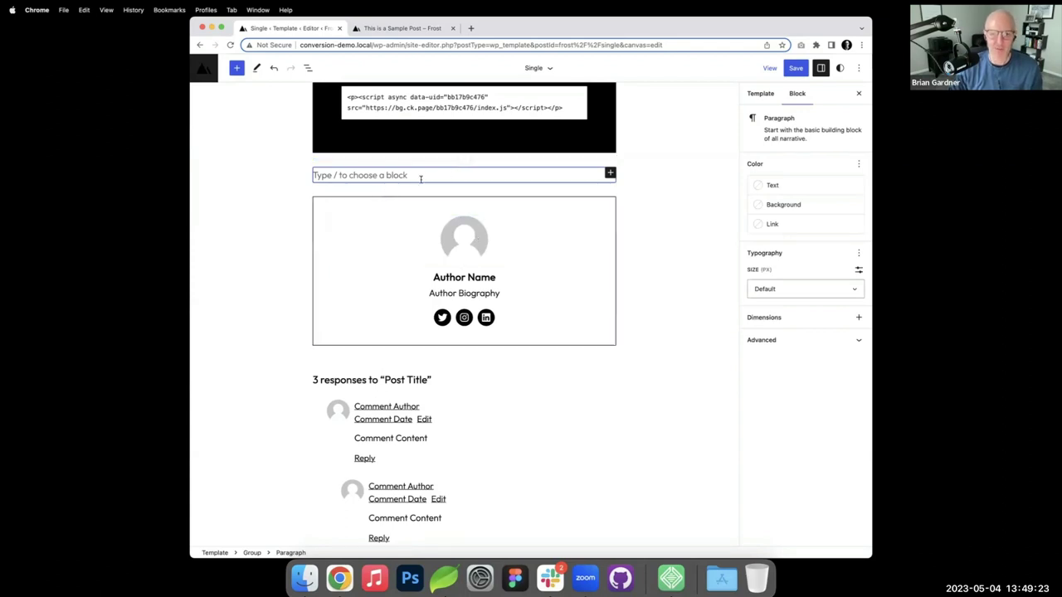
key(super+v)
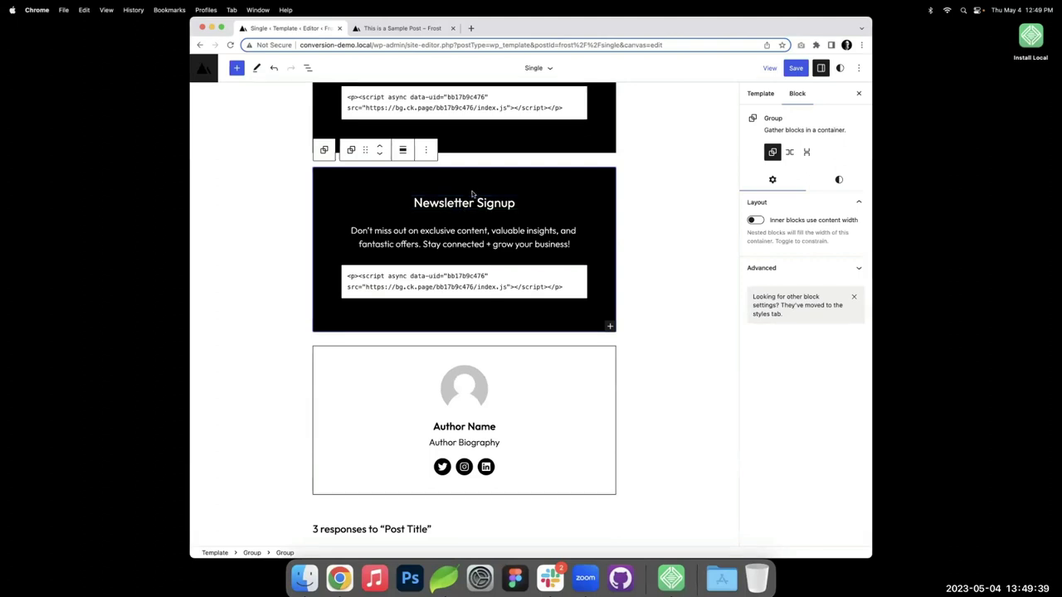
- Remove the pasted Newsletter Signup group above the author box
click(421, 149)
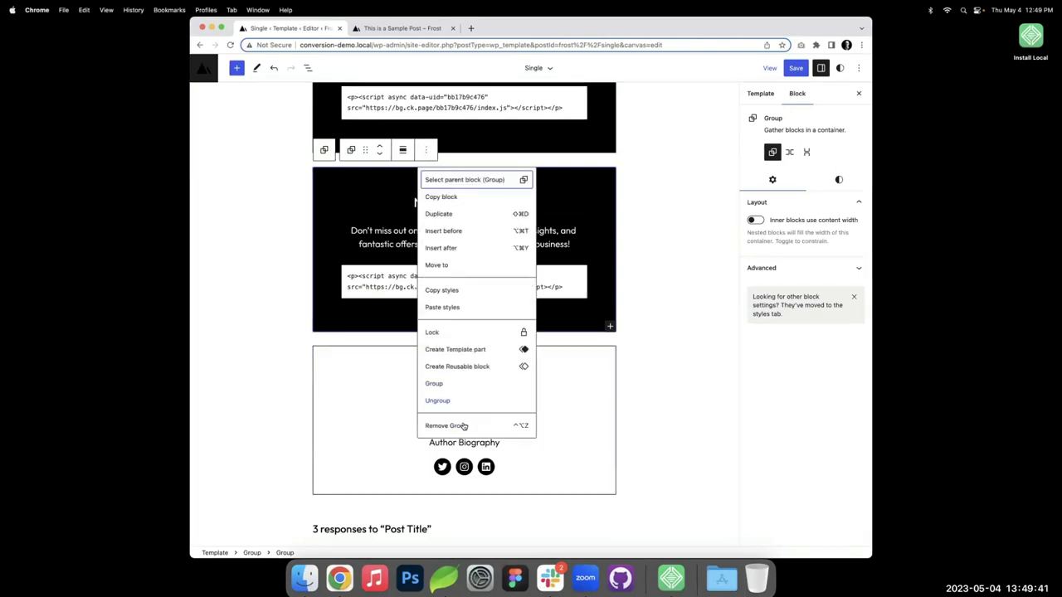
click(463, 425)
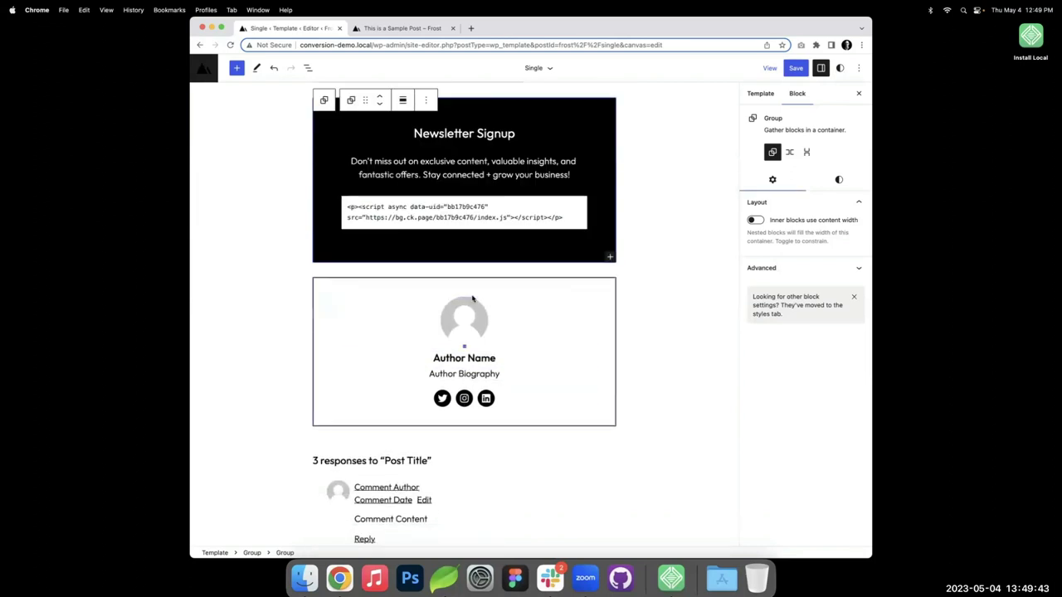
scroll(473, 301, up, 5)
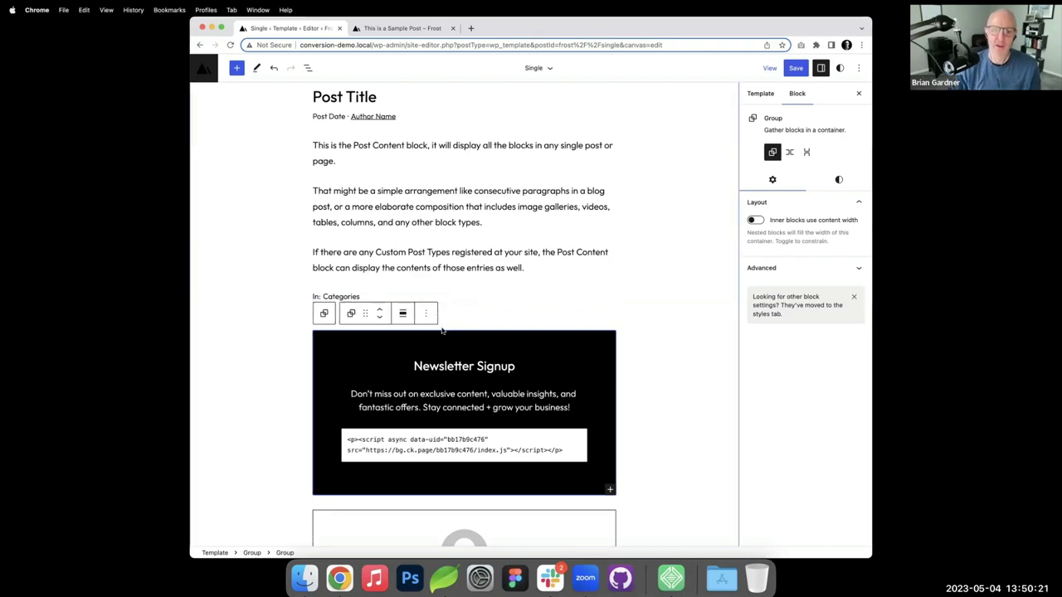
scroll(441, 325, down, 3)
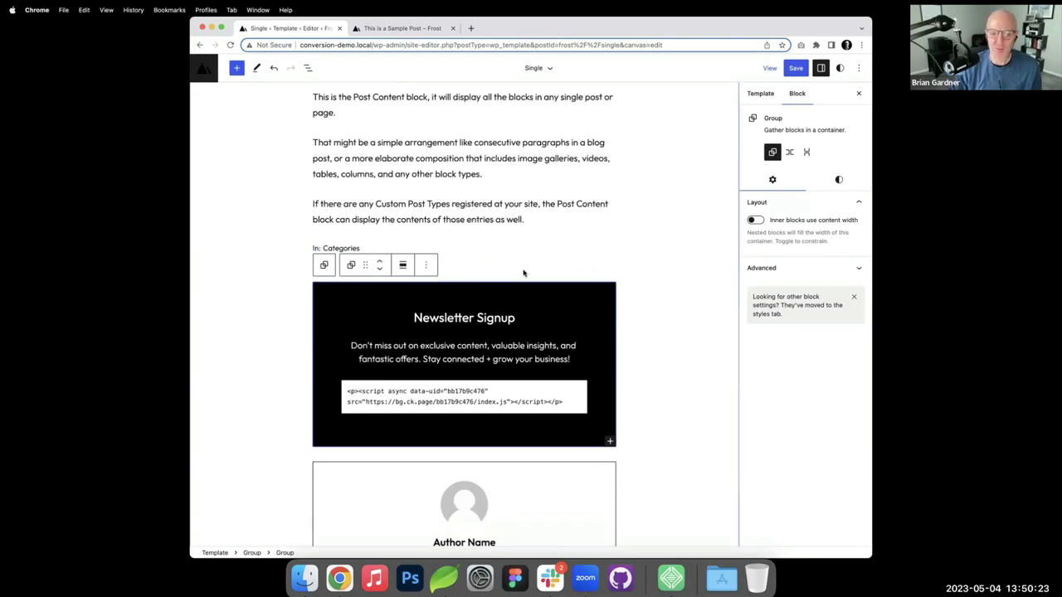
- Examine the available pattern categories and the block options of the remaining Newsletter Signup group
click(523, 274)
click(463, 274)
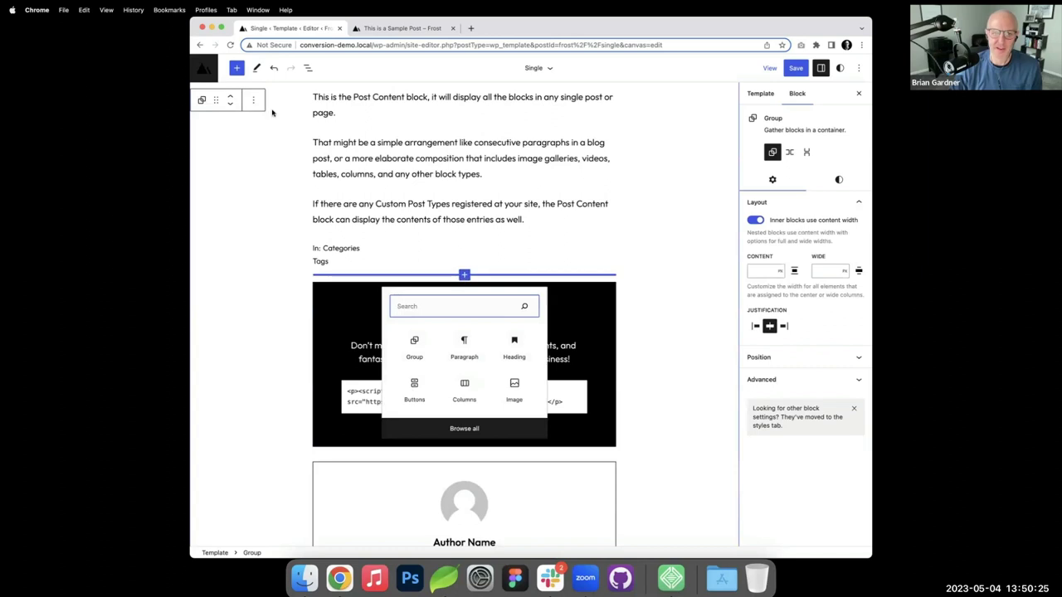
click(236, 68)
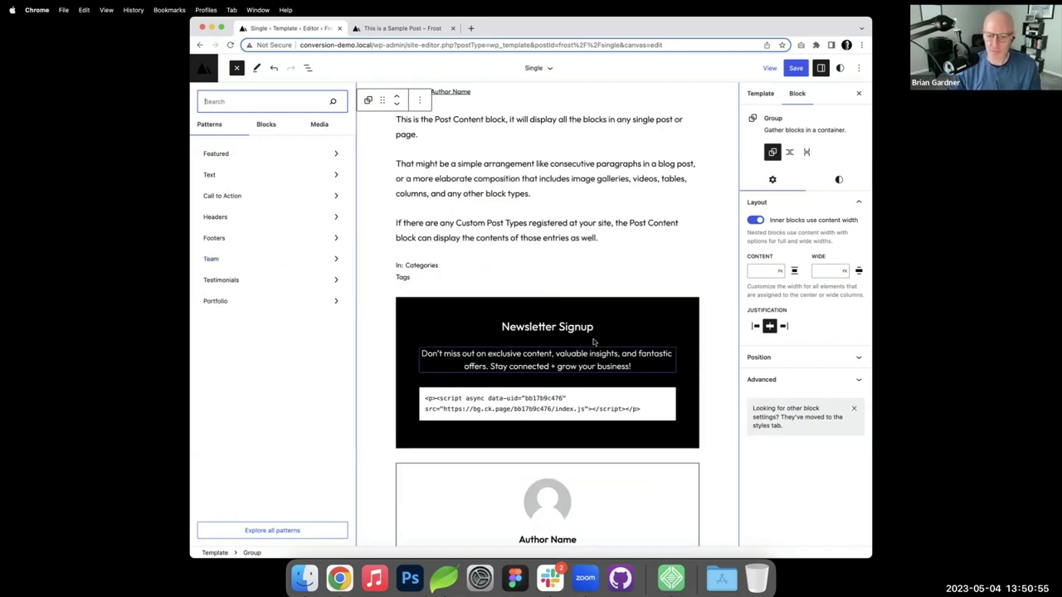
click(594, 302)
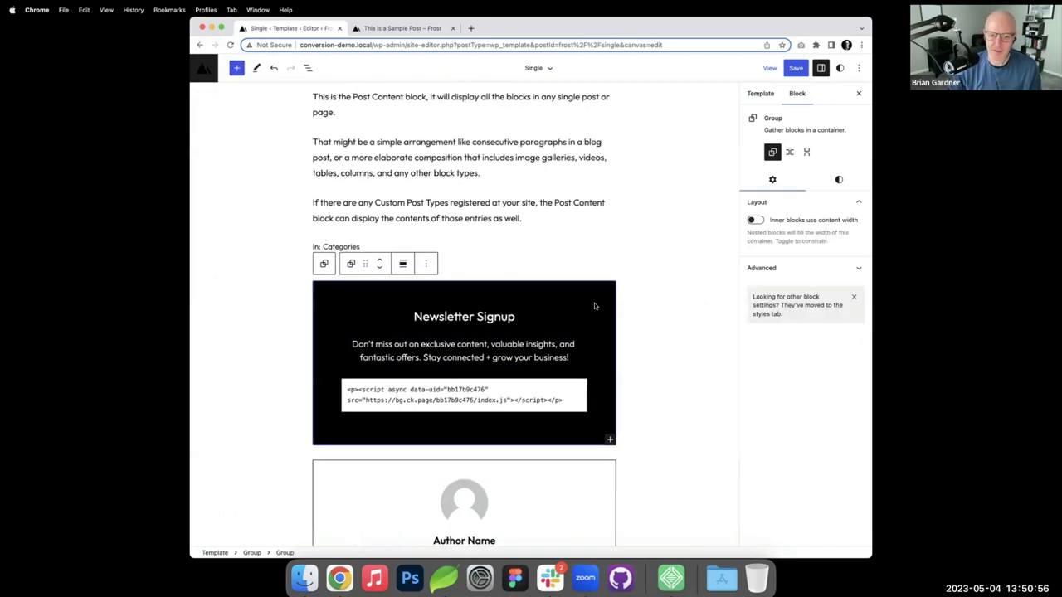
click(426, 269)
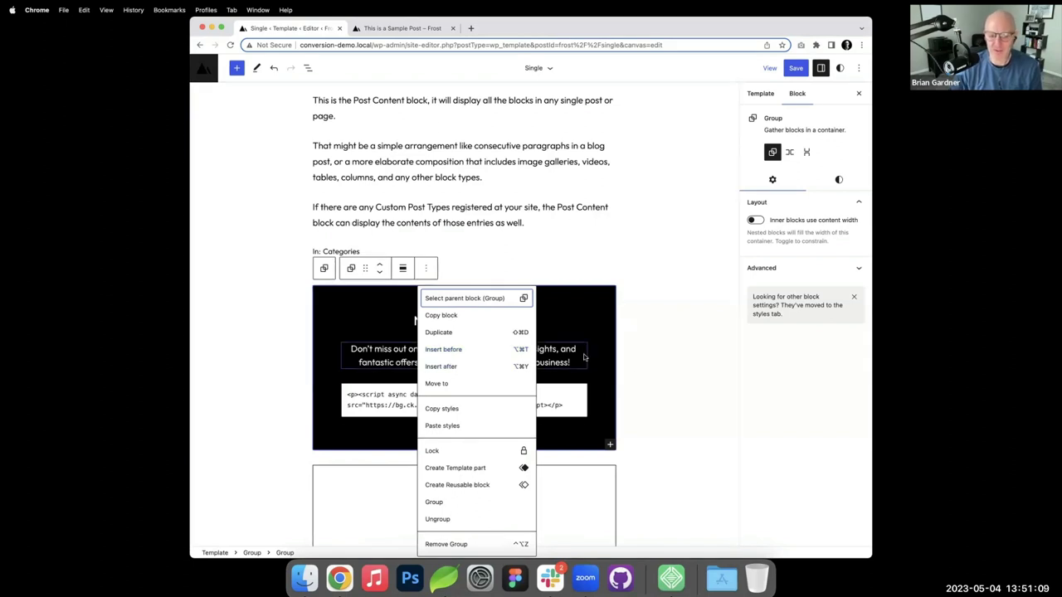
scroll(583, 357, down, 2)
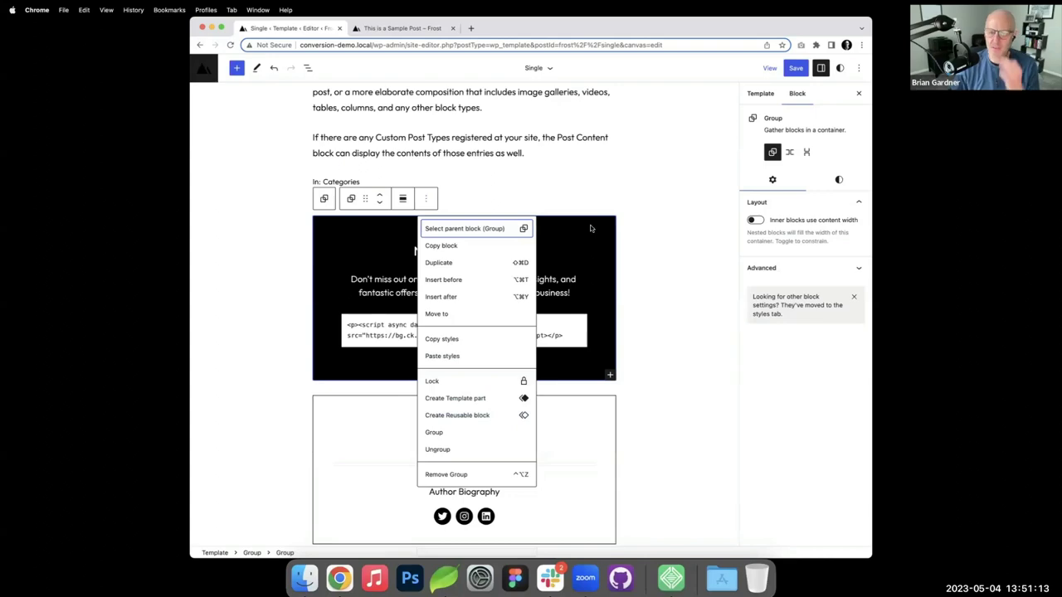
- Leave the site editor without saving the template change and open the Product Box page for editing
click(208, 68)
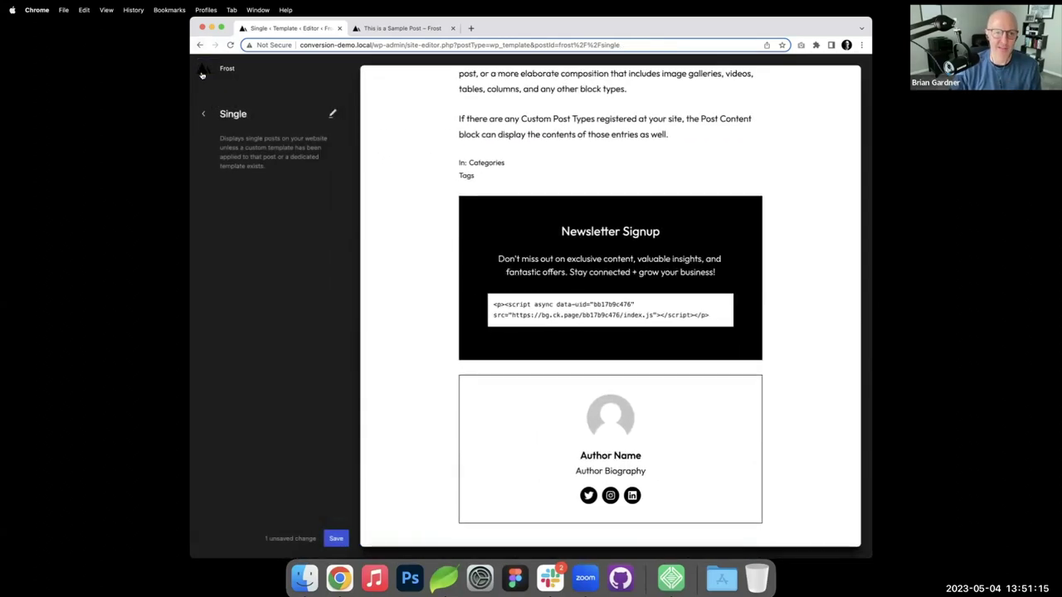
click(207, 70)
click(571, 211)
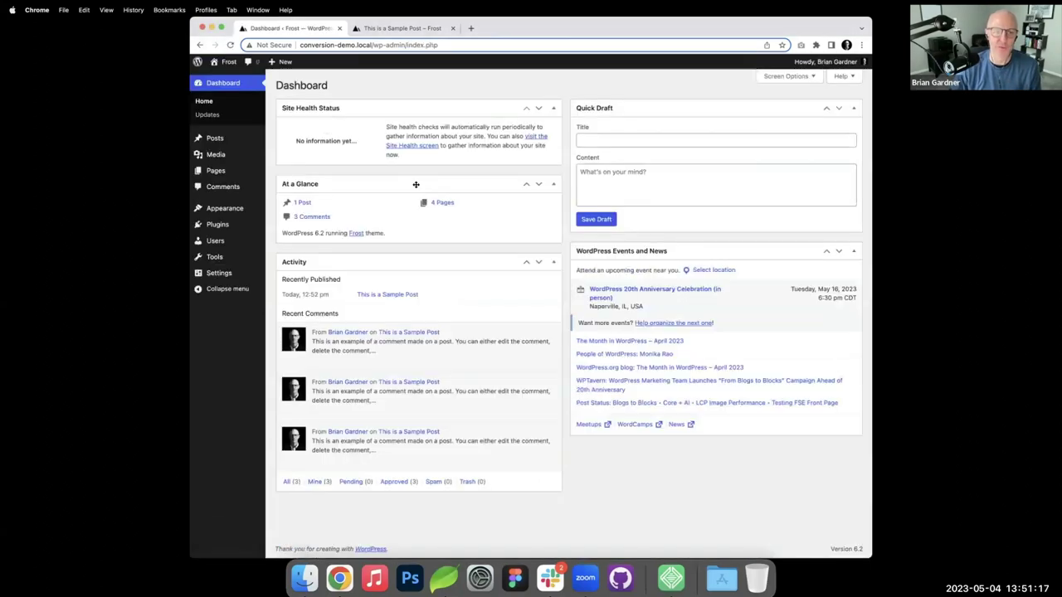
click(236, 173)
click(316, 242)
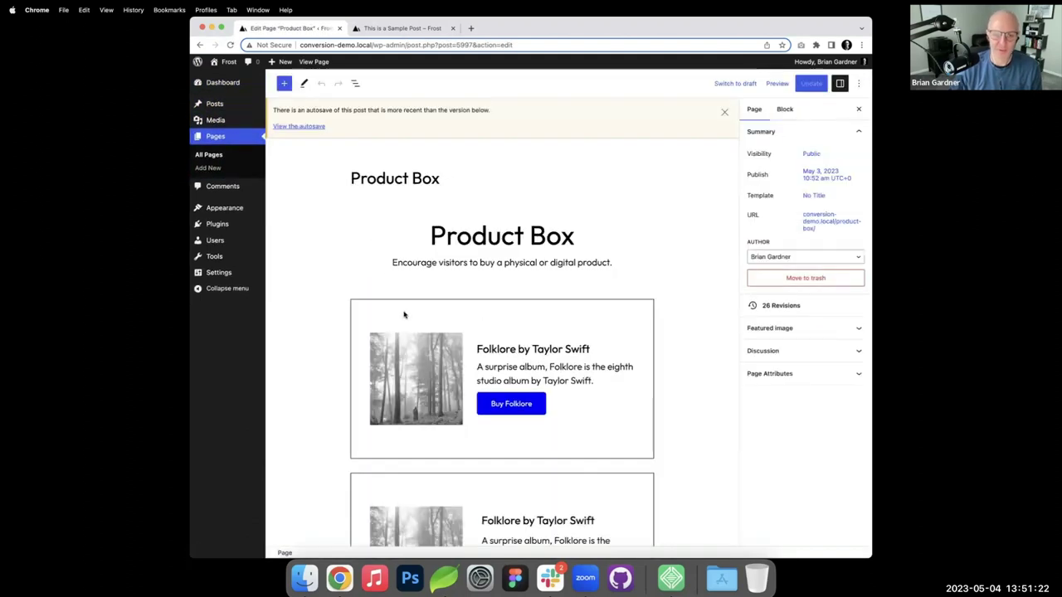
- Copy the first product box group, "Folklore by Taylor Swift", on the Product Box page
click(472, 305)
click(466, 281)
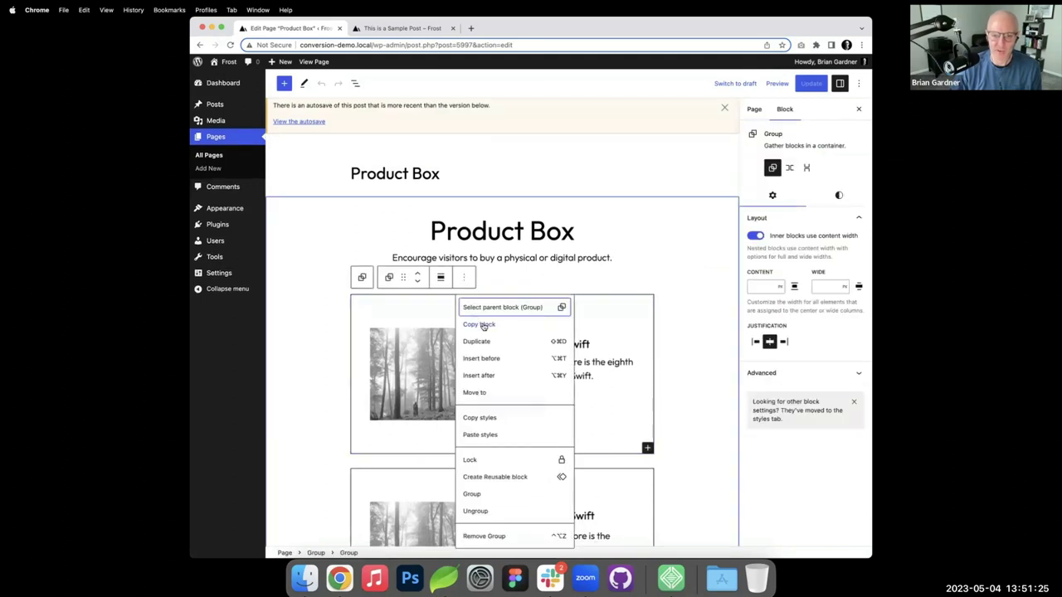
click(485, 325)
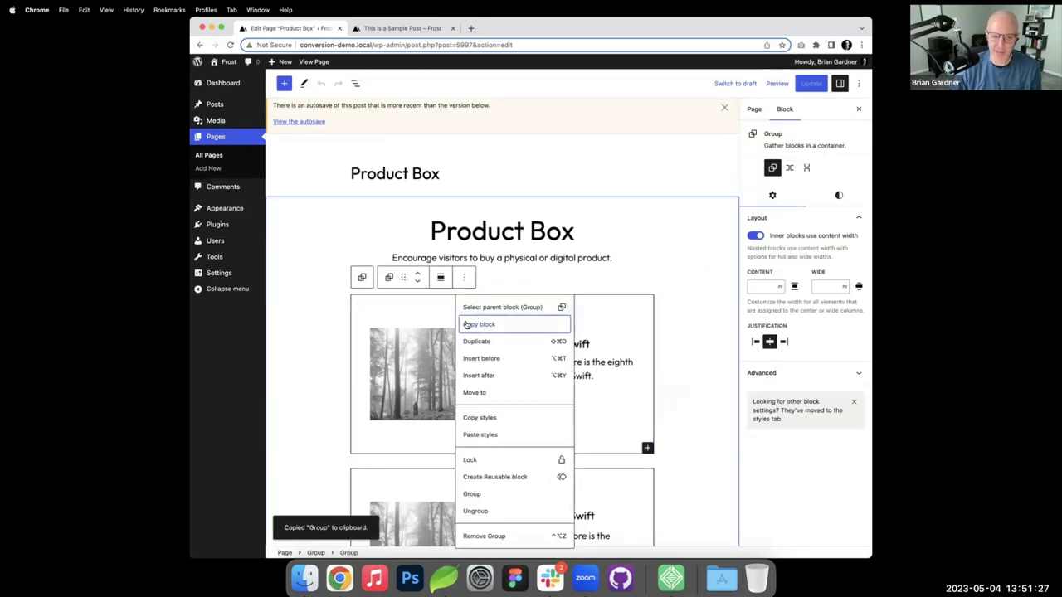
- Paste the product box after the first paragraph under "Another Heading" in "This is a Sample Post" and update the post
click(214, 105)
click(344, 156)
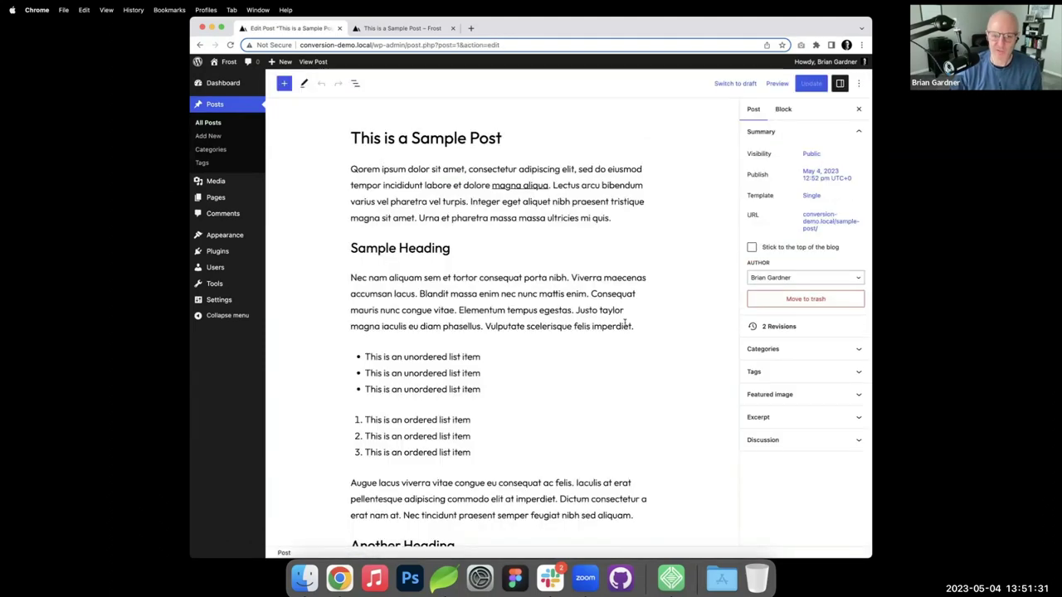
scroll(609, 332, down, 6)
click(646, 357)
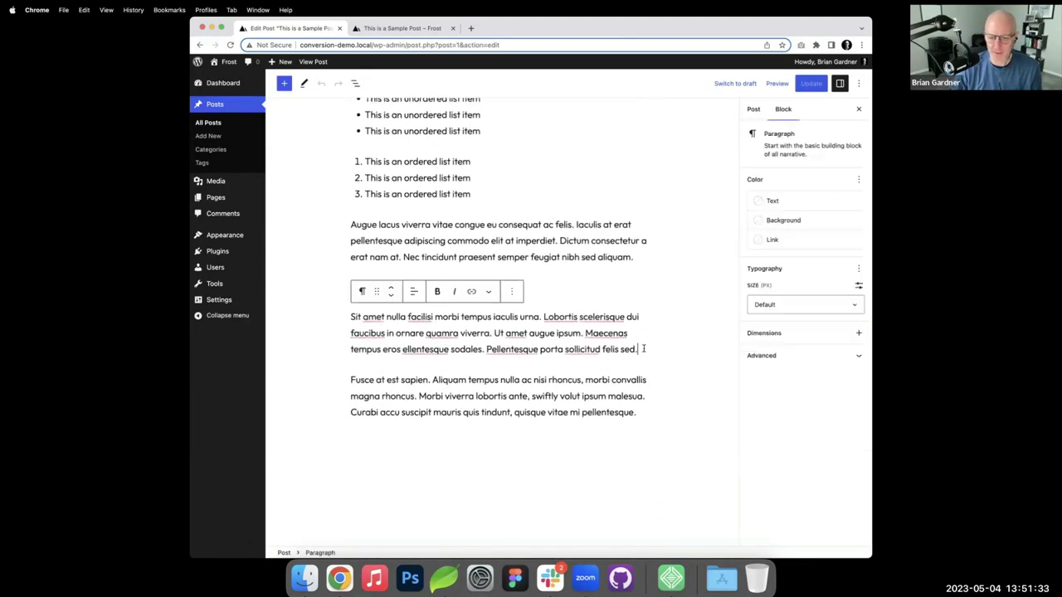
key(ctrl+v)
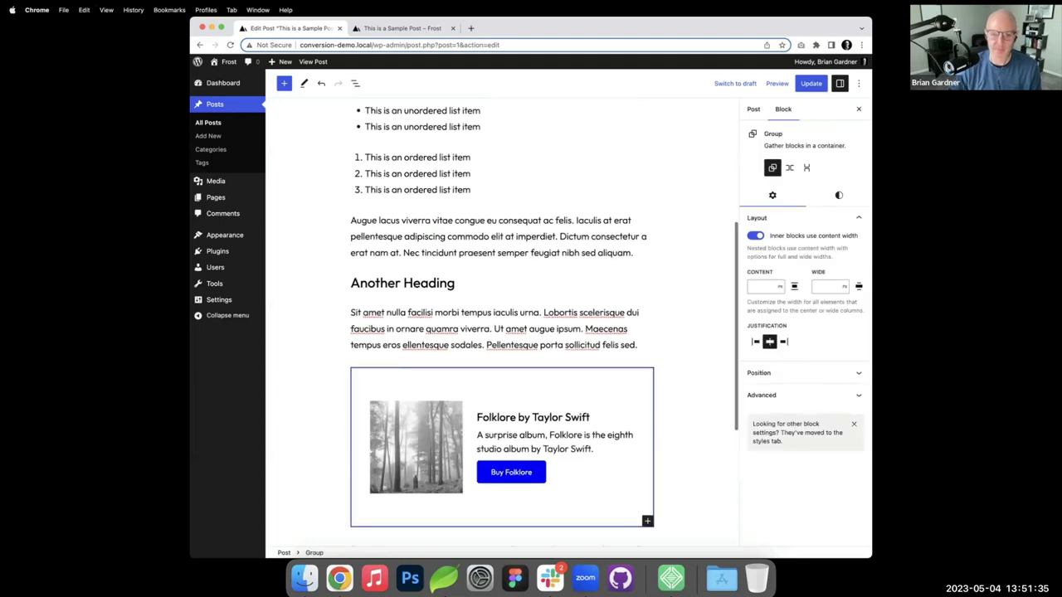
click(811, 86)
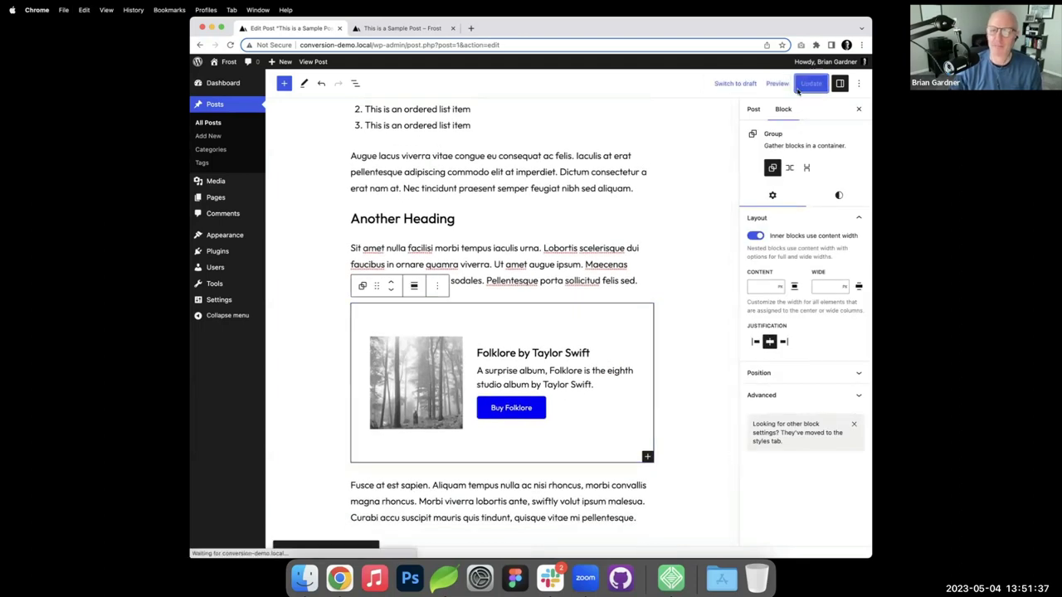
- Check the product box on the reloaded live sample post and view its group's block options in the post editor
click(408, 30)
key(super+r)
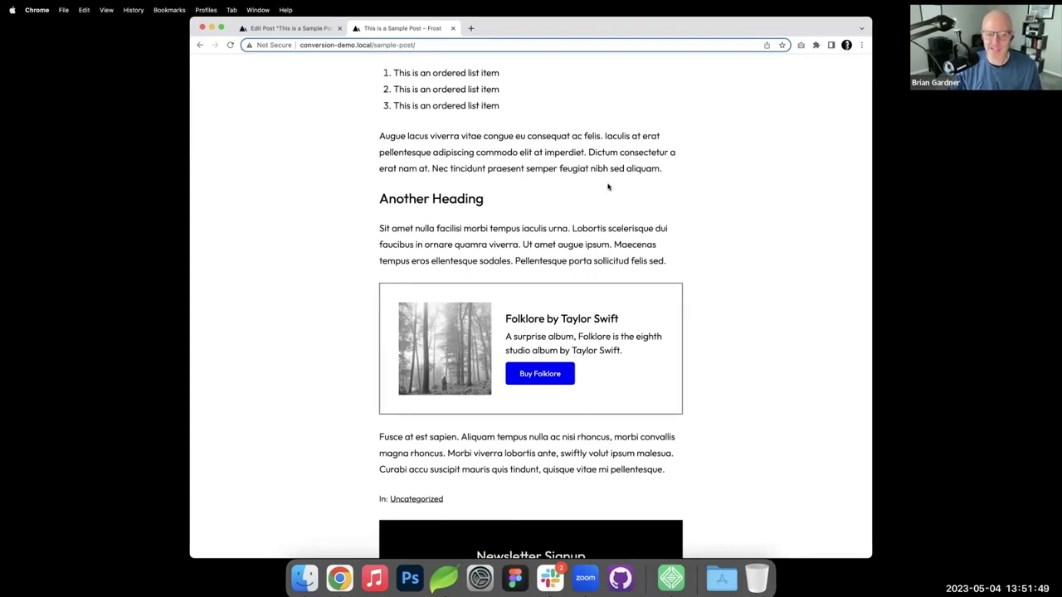
click(324, 29)
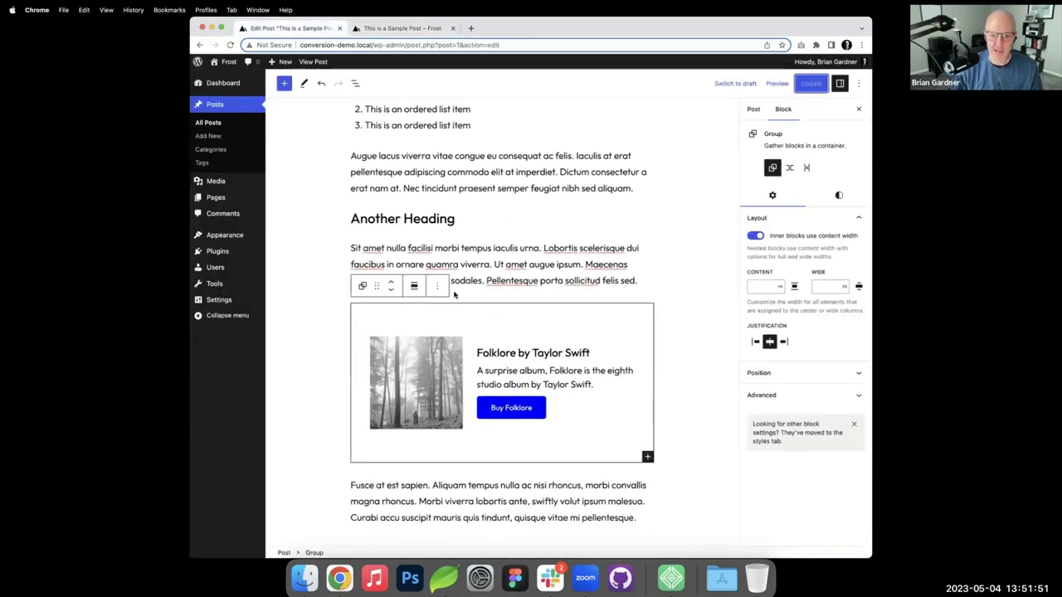
click(437, 286)
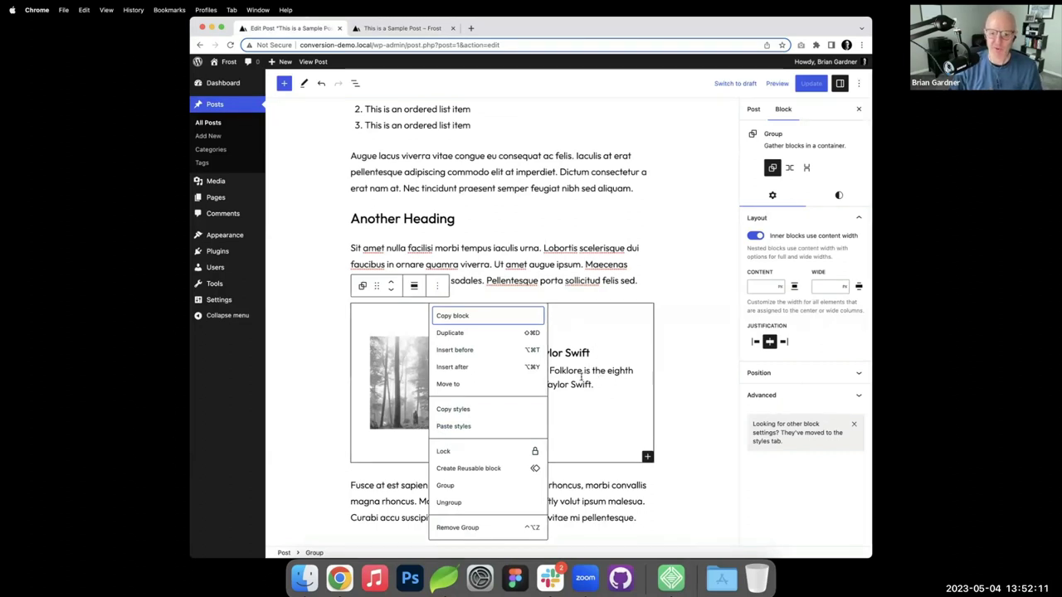
drag(583, 371, 593, 385)
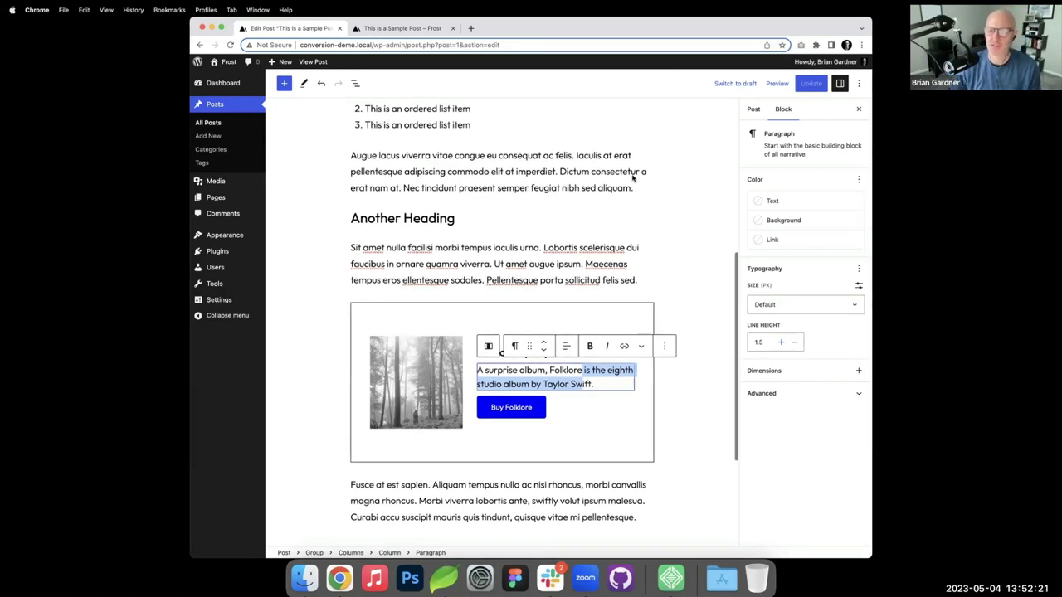
- Leave the sample post and open the Notification Bar page for editing
mouse_move(238, 241)
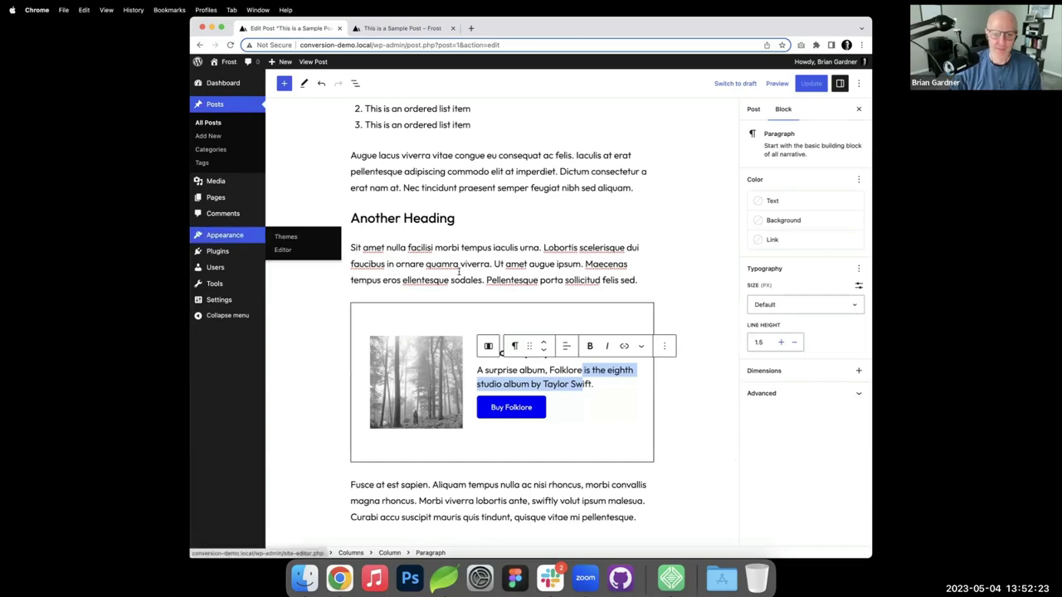
click(353, 249)
scroll(290, 178, up, 5)
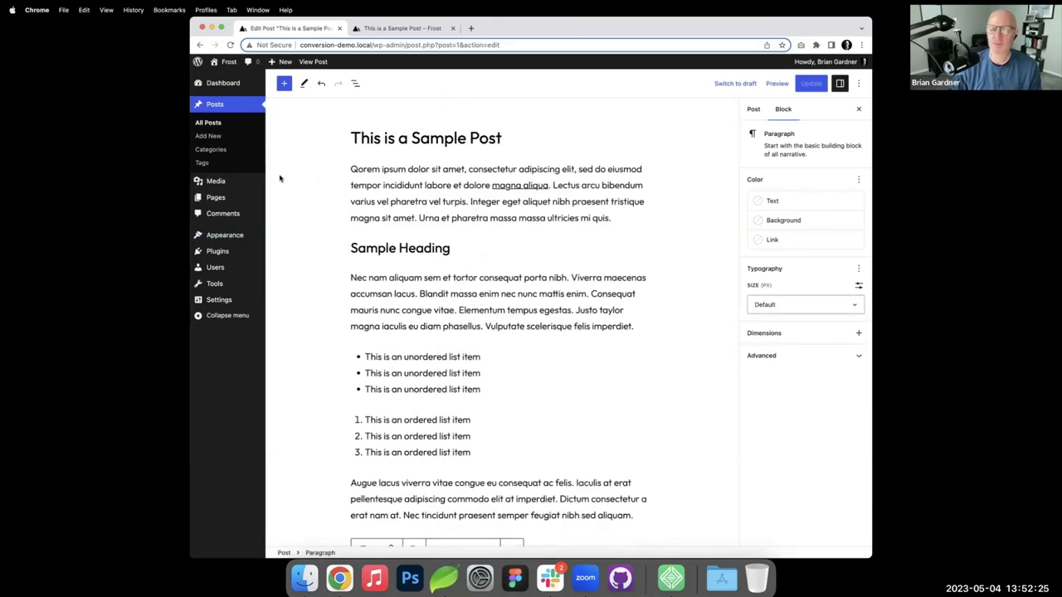
click(232, 200)
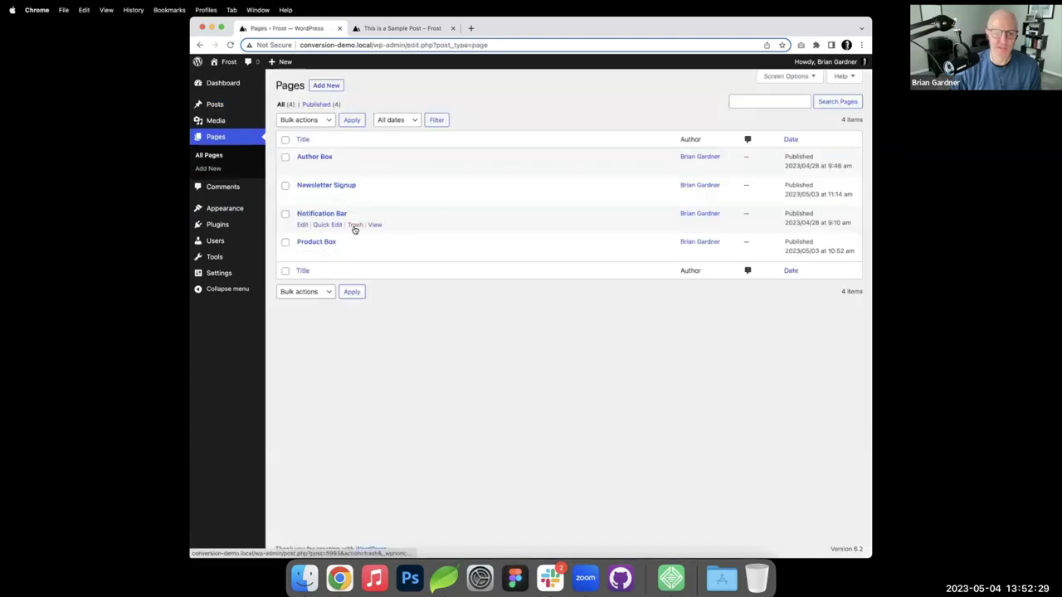
click(340, 213)
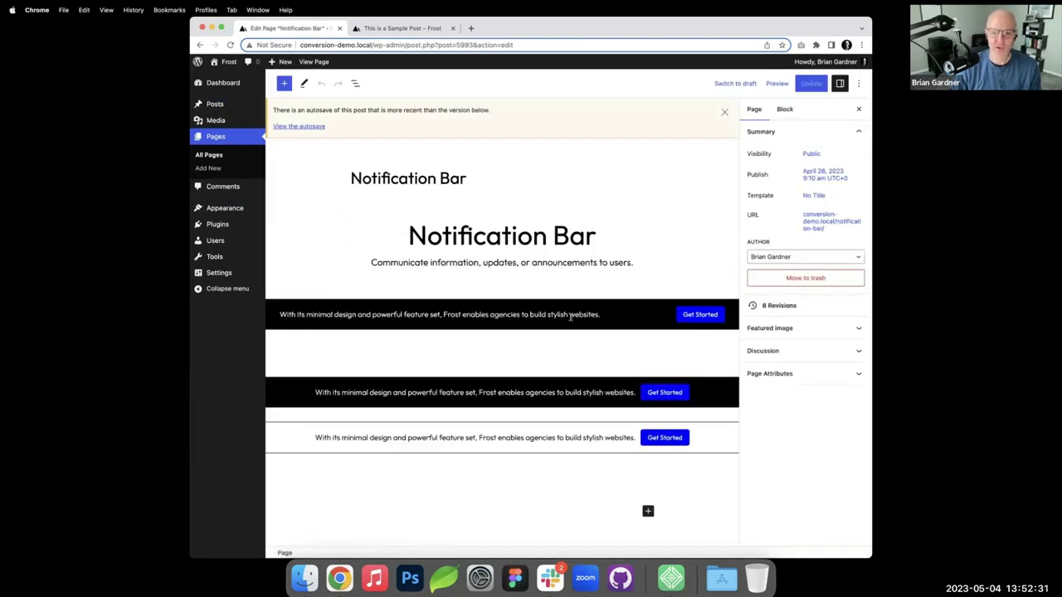
- Copy the inner group holding the first black notification bar on the Notification Bar page
click(587, 308)
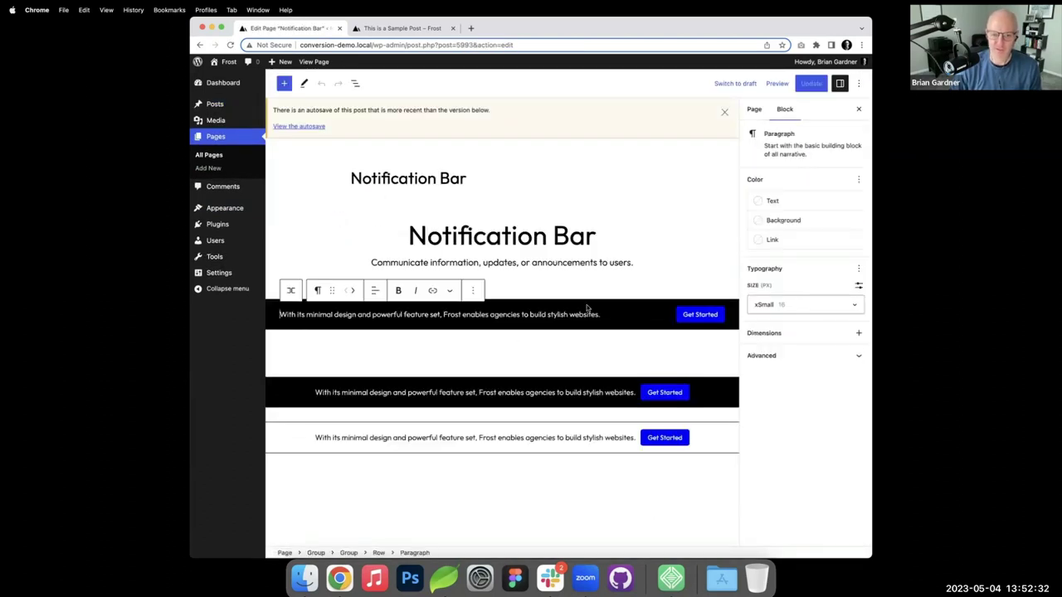
click(348, 552)
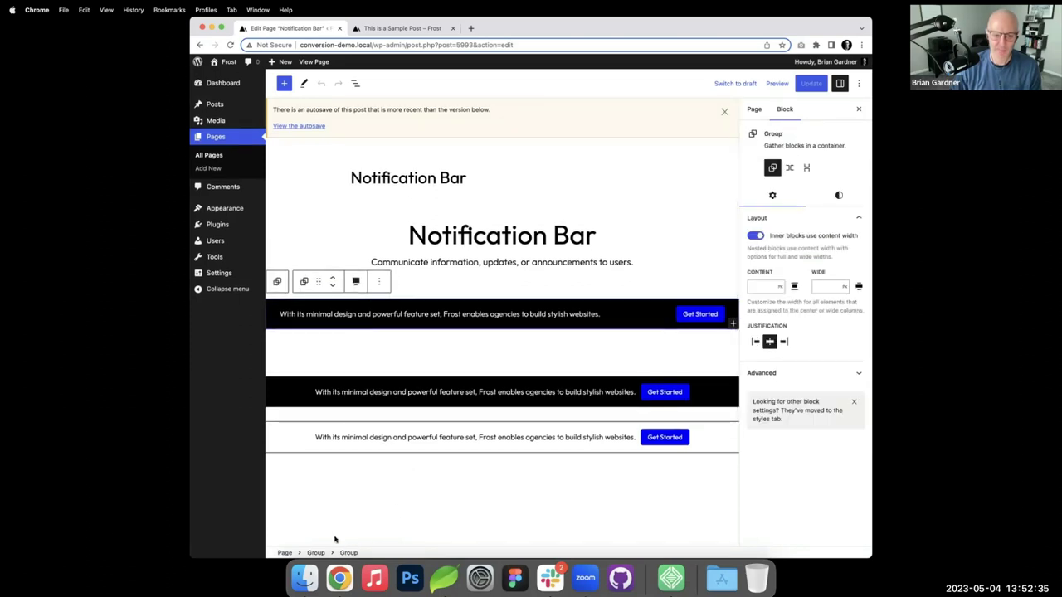
click(316, 552)
click(440, 304)
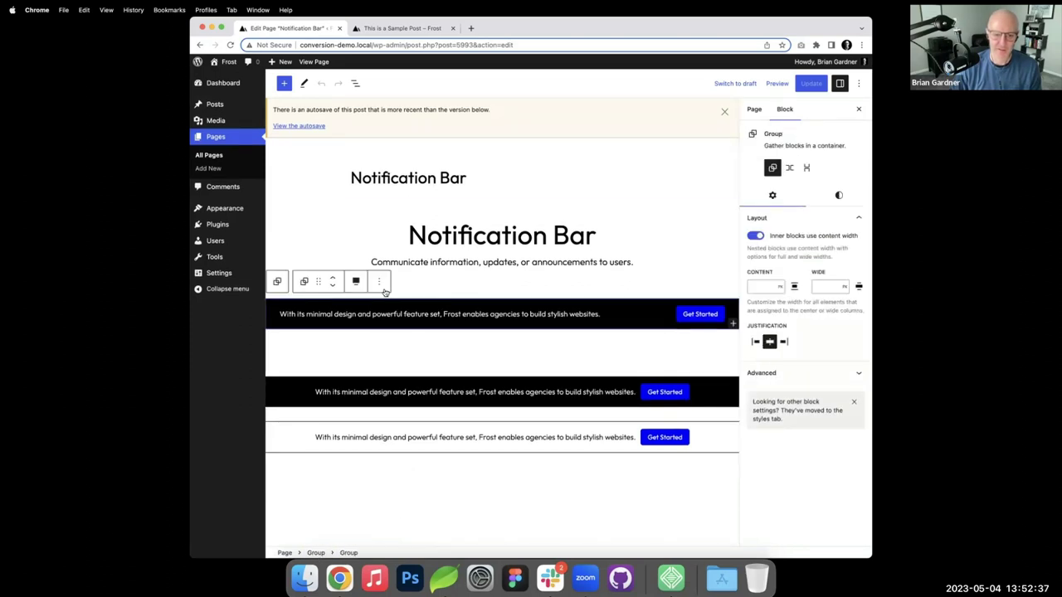
click(379, 282)
click(404, 330)
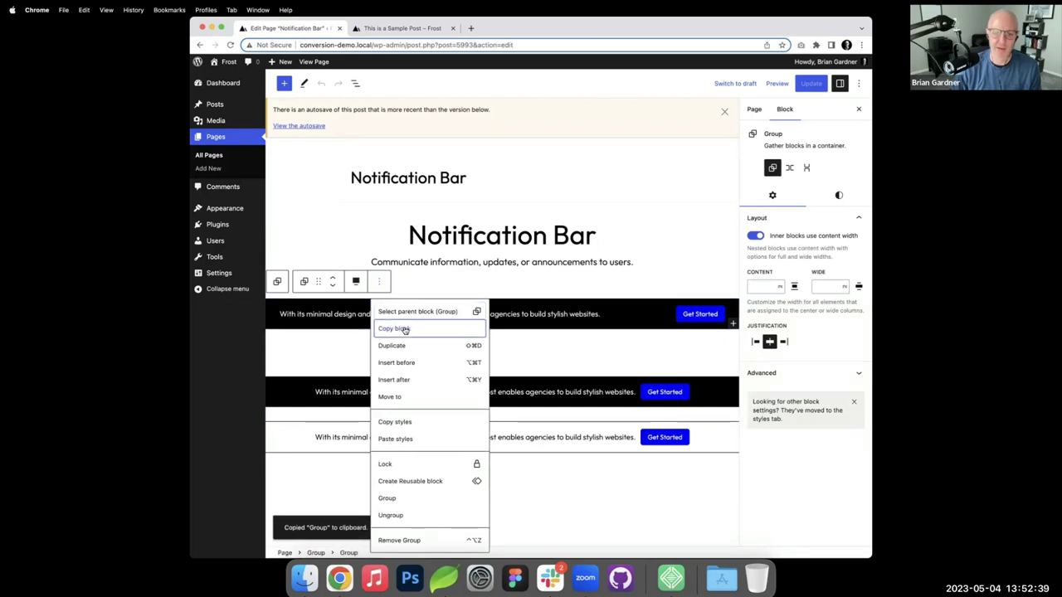
- Open the Header template part for editing in the site editor
mouse_move(241, 211)
click(284, 224)
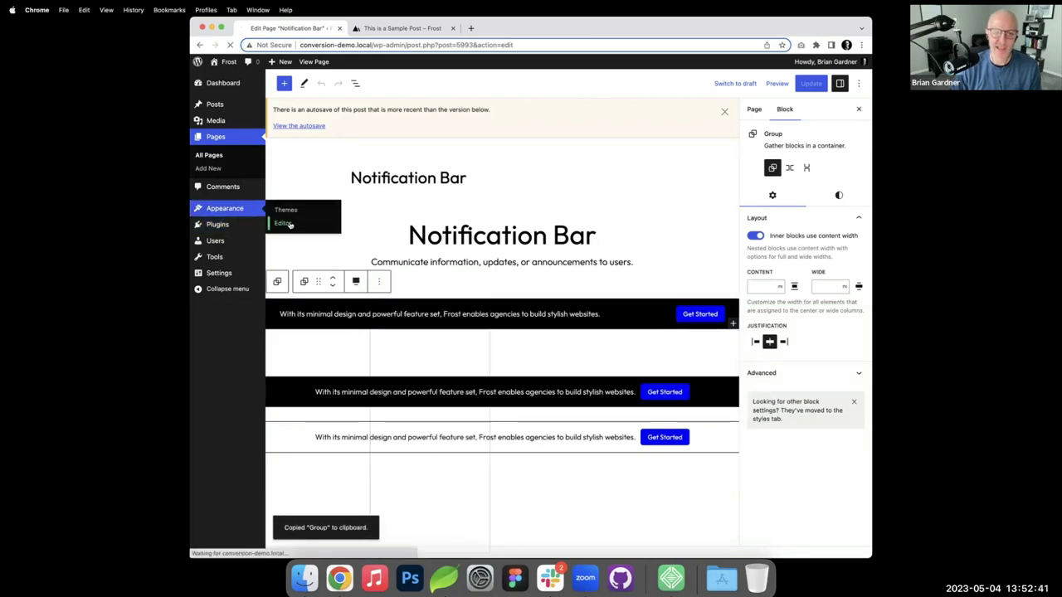
click(281, 204)
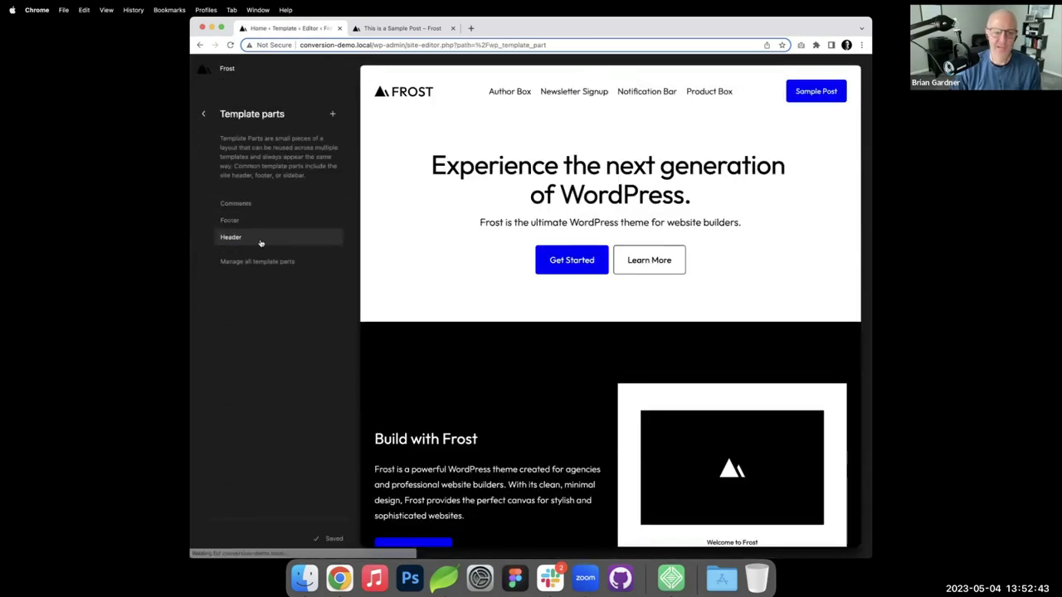
click(252, 239)
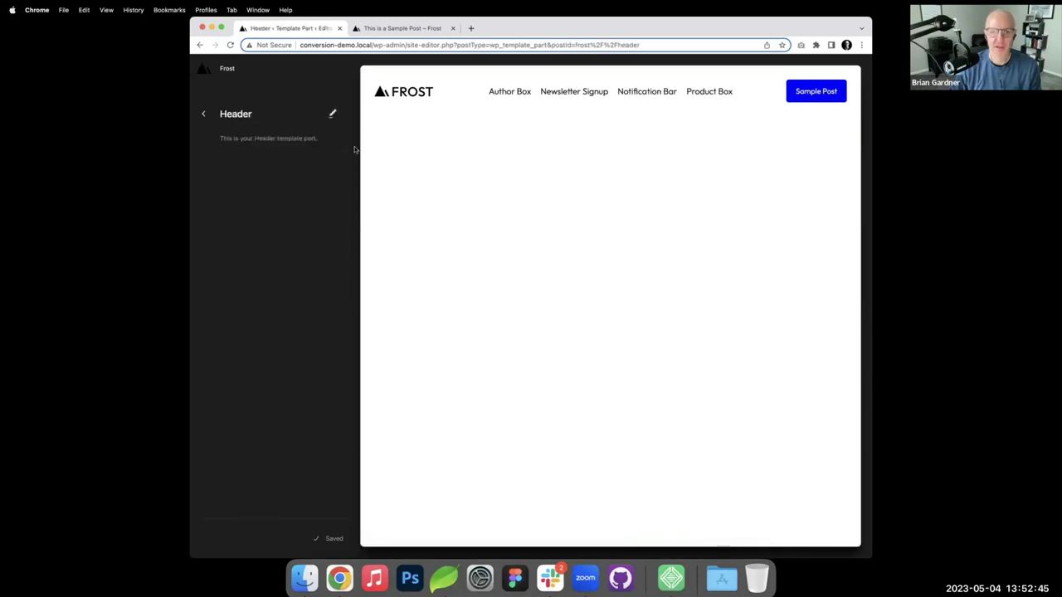
click(455, 97)
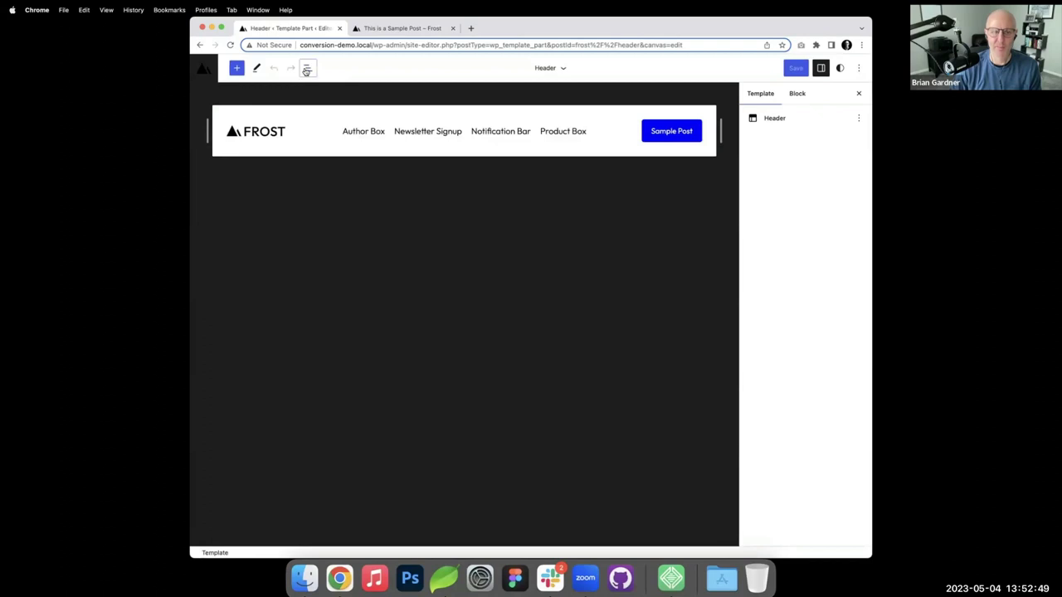
- Paste the notification bar group into the header and move it to the top level above the existing header group
click(306, 70)
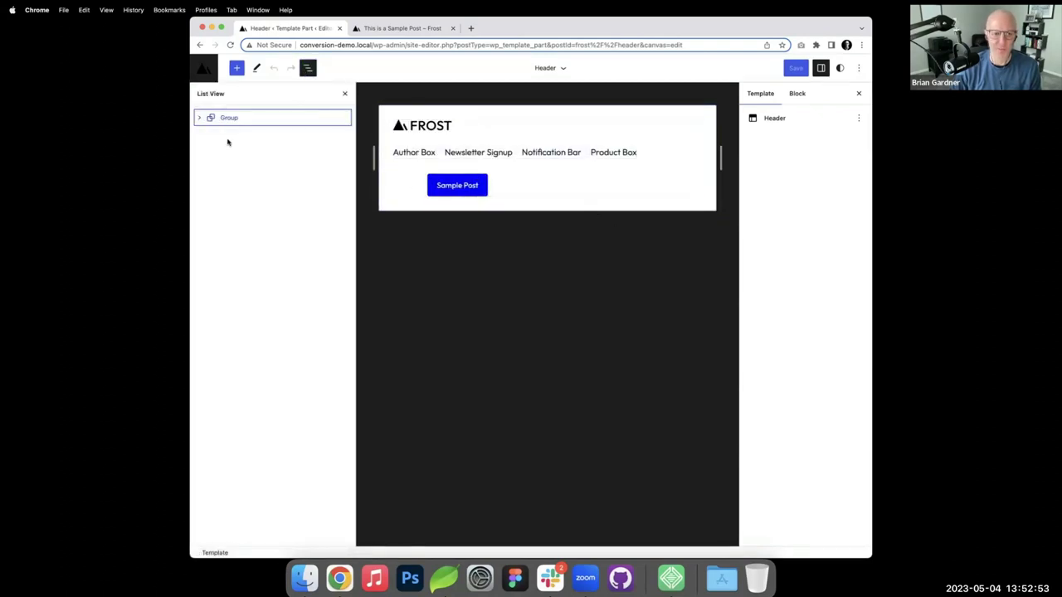
click(199, 118)
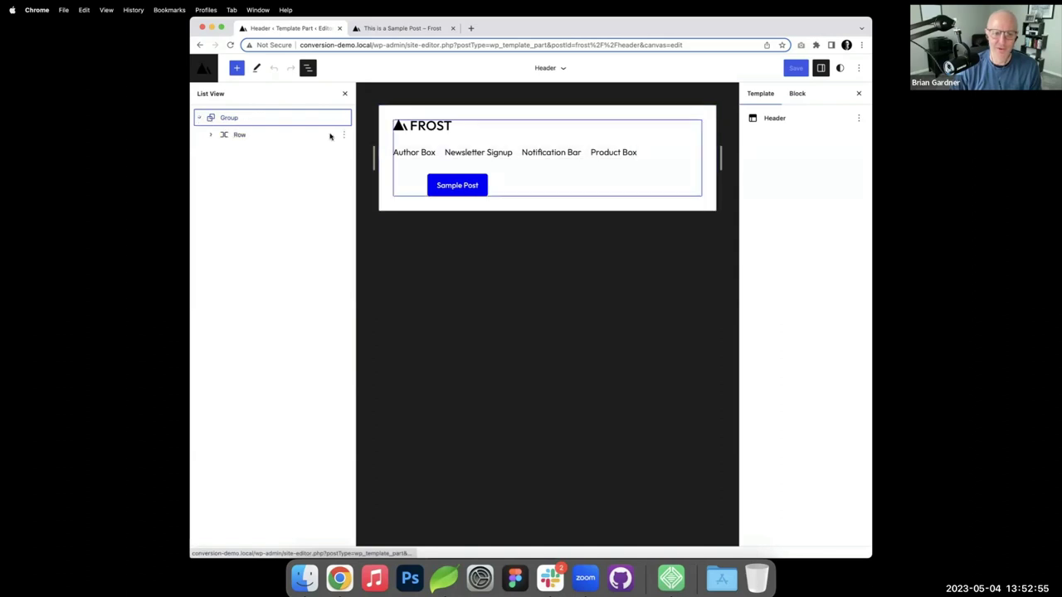
click(672, 192)
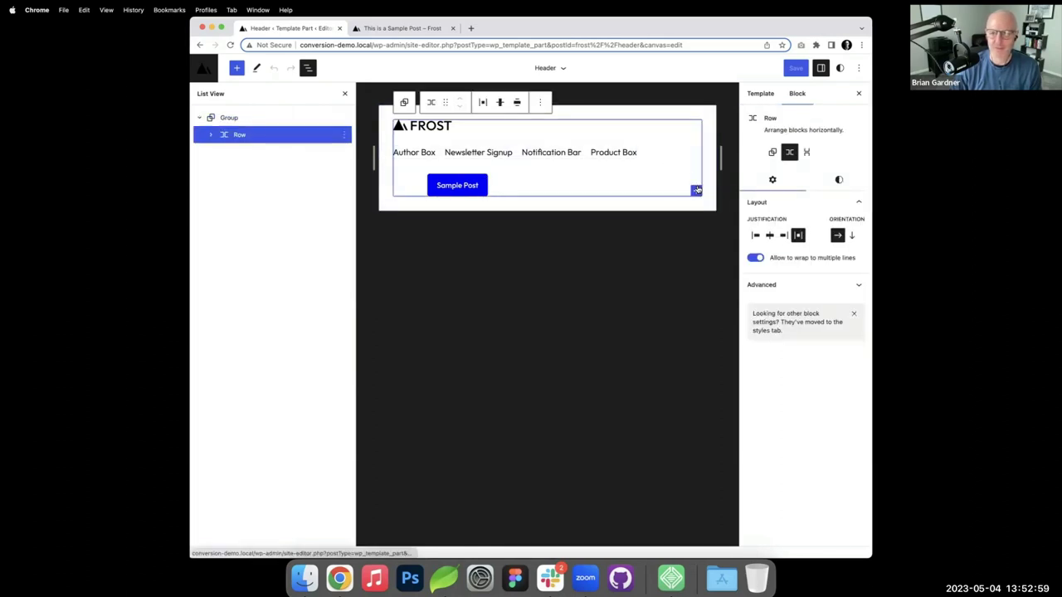
click(696, 190)
click(721, 262)
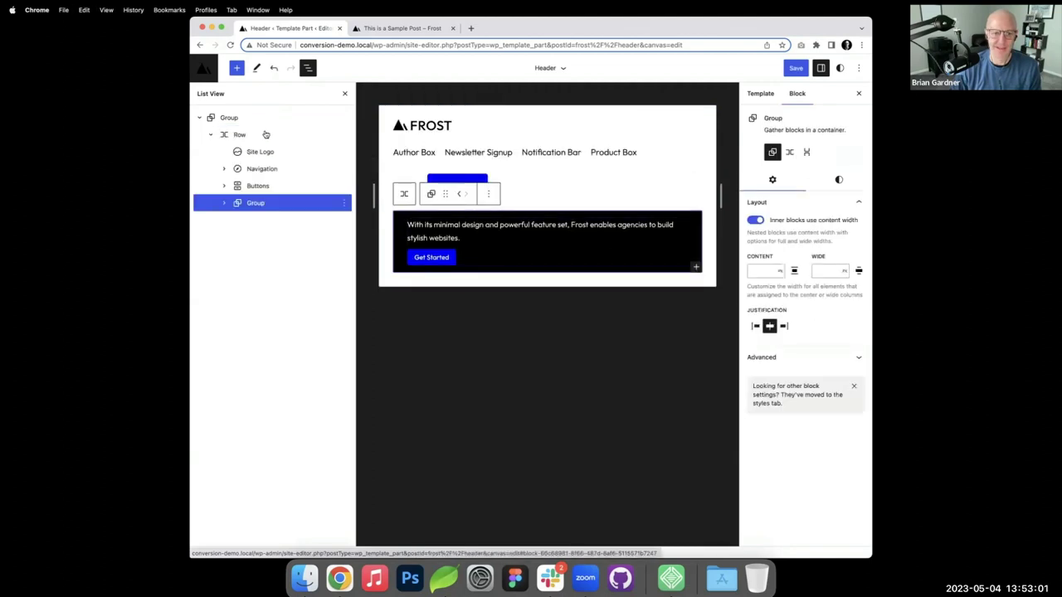
drag(257, 205, 201, 110)
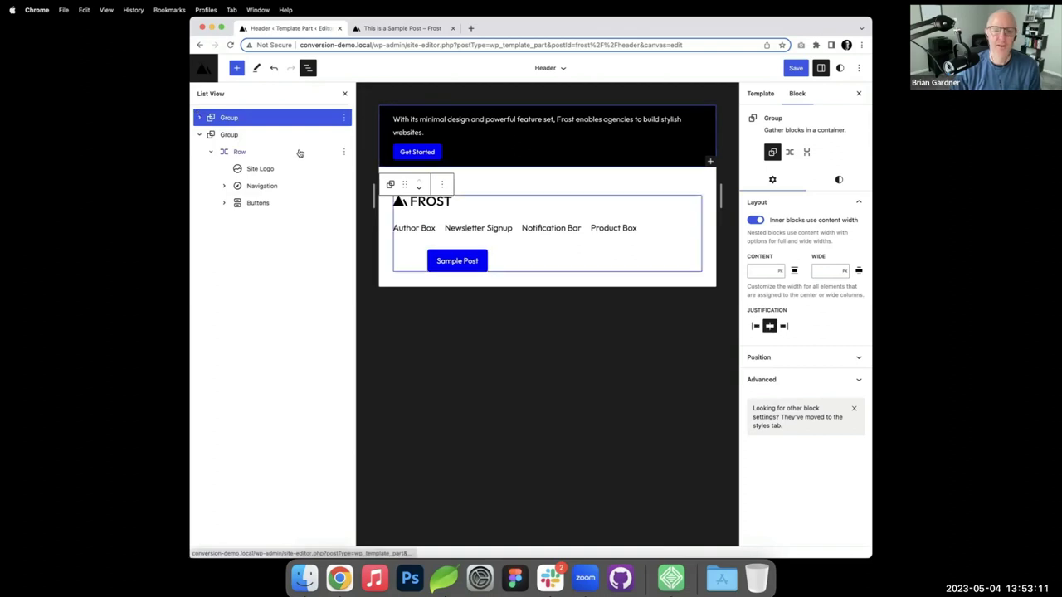
- Save the Header template part and reload the live sample post to check the notification bar
click(214, 135)
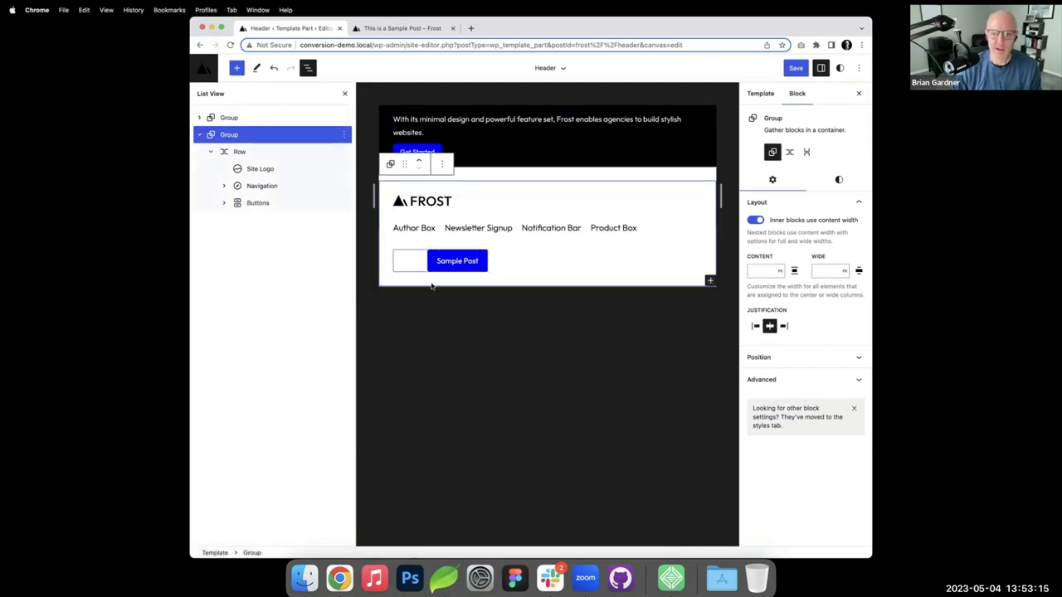
click(230, 118)
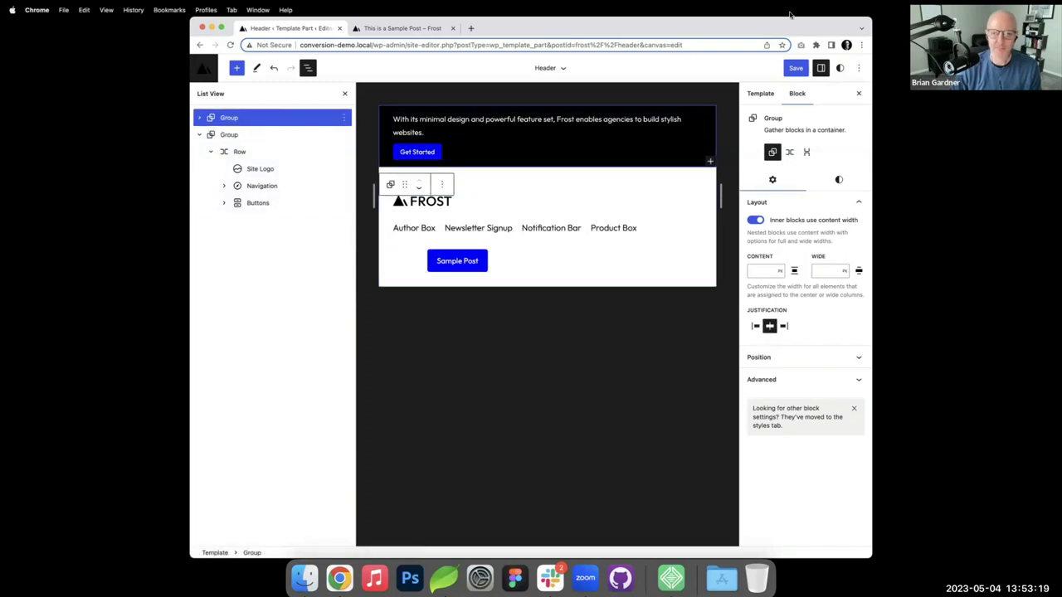
click(797, 69)
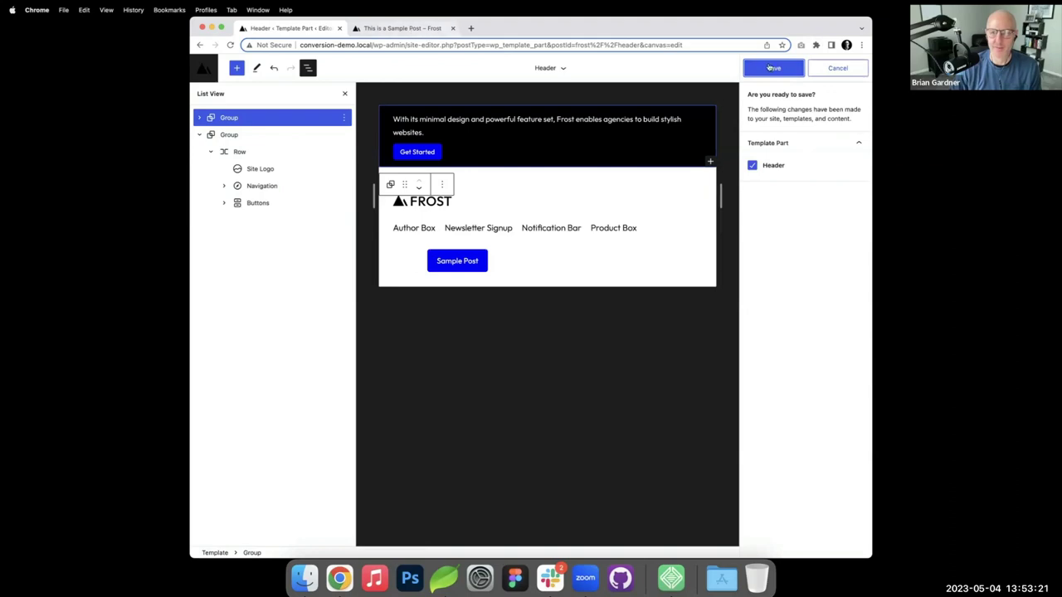
click(775, 69)
click(367, 28)
scroll(521, 103, up, 6)
key(super+r)
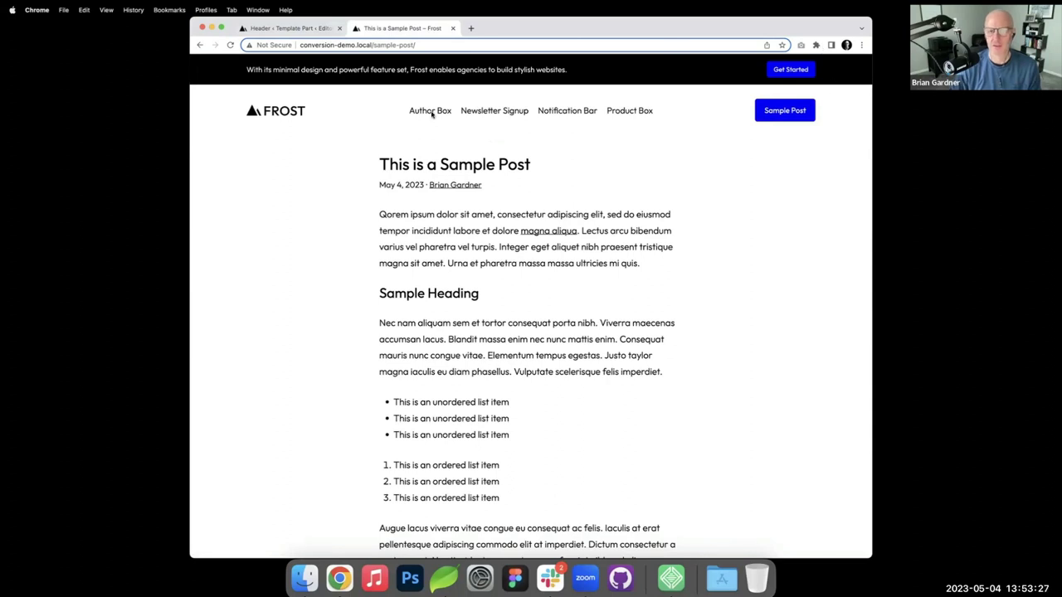
- Center-justify the row inside the header's notification bar group and save the Header template part
click(315, 34)
click(199, 118)
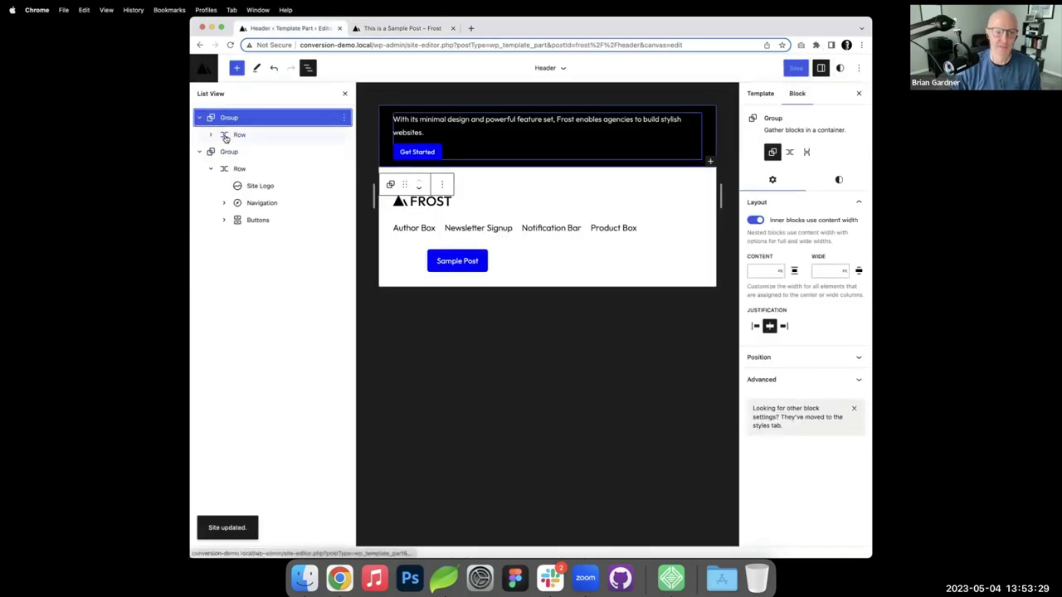
click(236, 135)
click(769, 237)
click(795, 68)
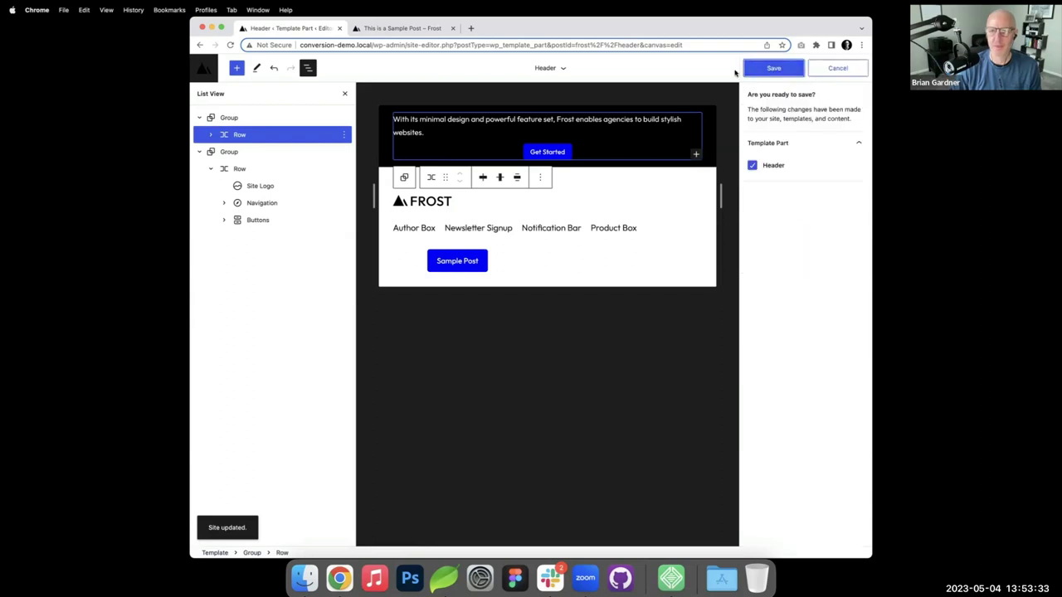
click(769, 69)
- Review the reloaded live sample post from the notification bar down through the product box, newsletter signup and author box
click(415, 29)
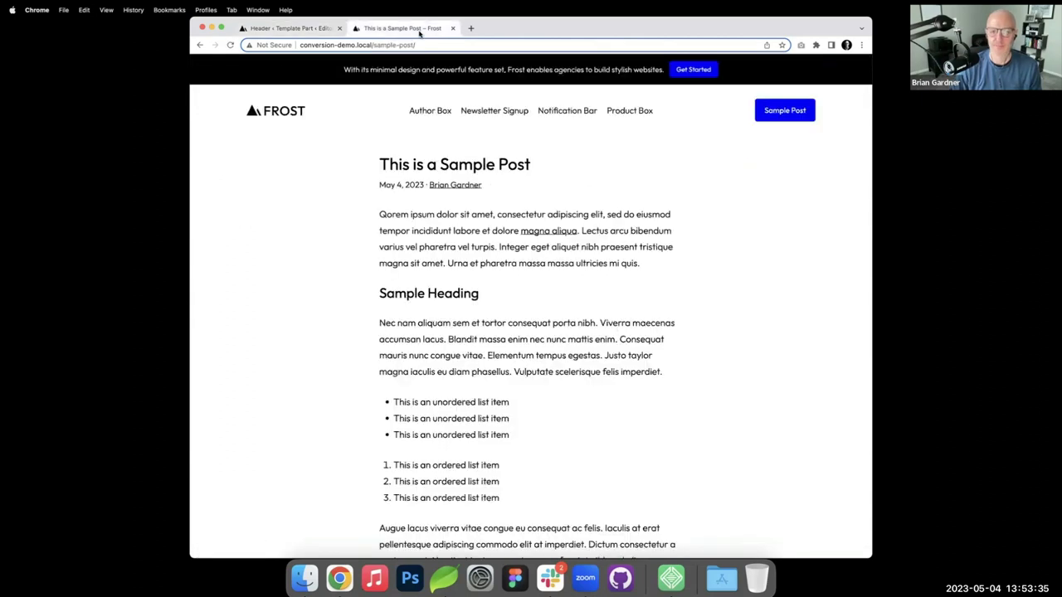
key(super+r)
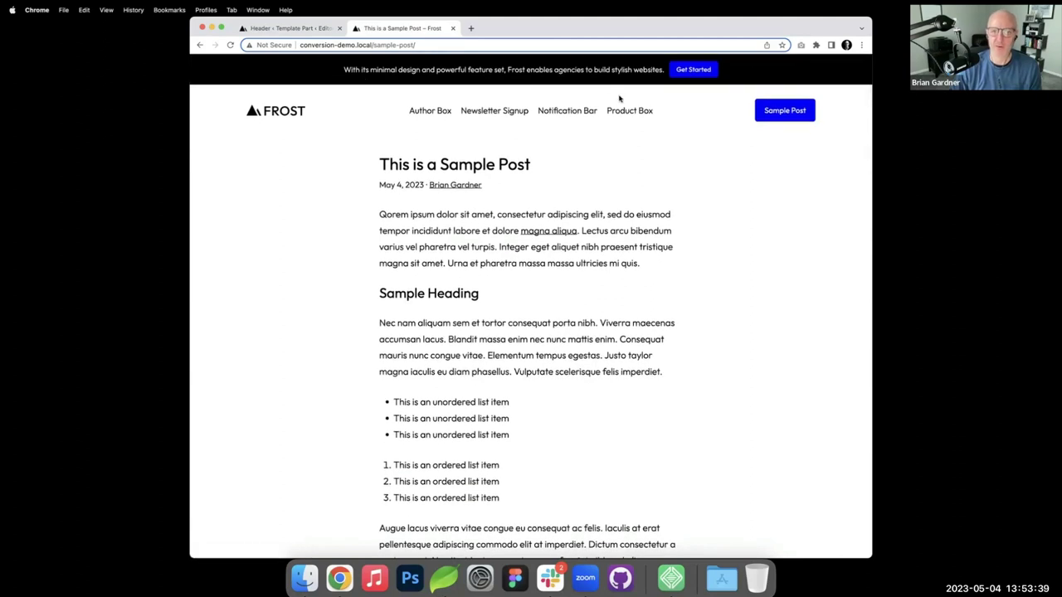
click(445, 115)
click(798, 121)
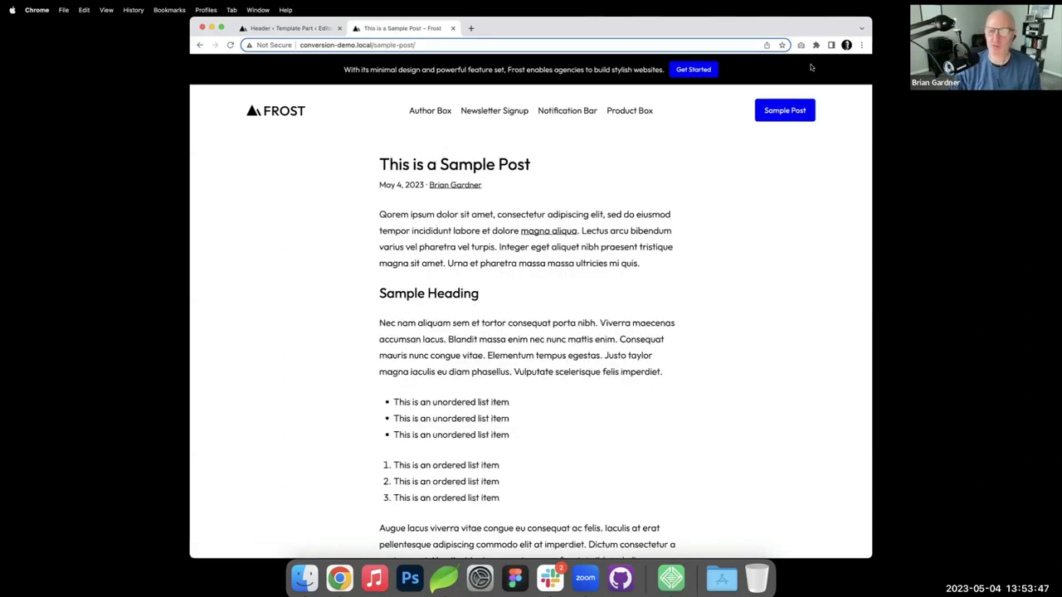
scroll(631, 249, down, 5)
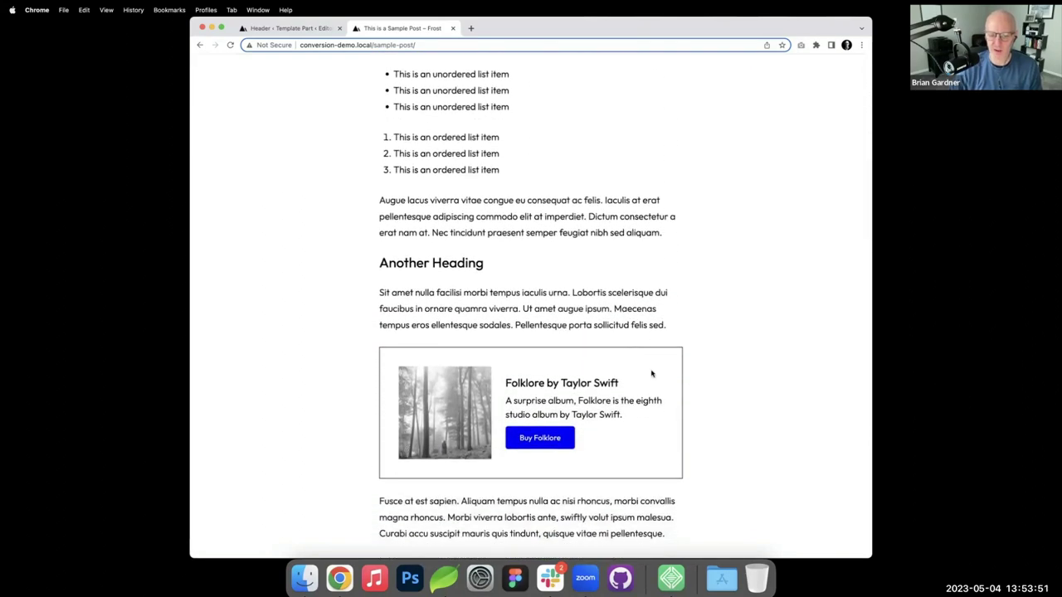
scroll(501, 356, down, 4)
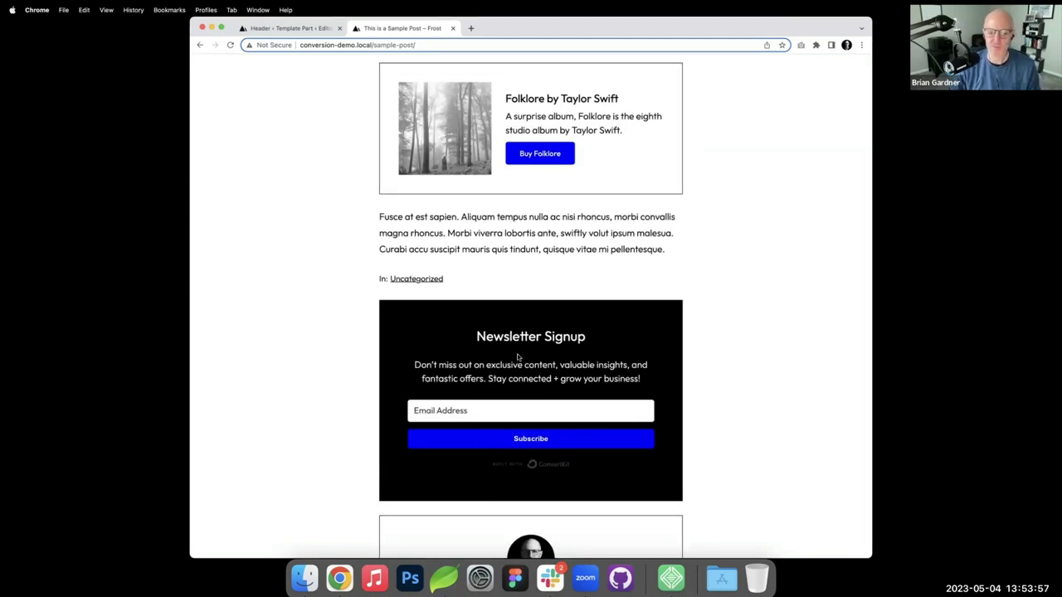
scroll(518, 357, down, 3)
scroll(518, 357, down, 1)
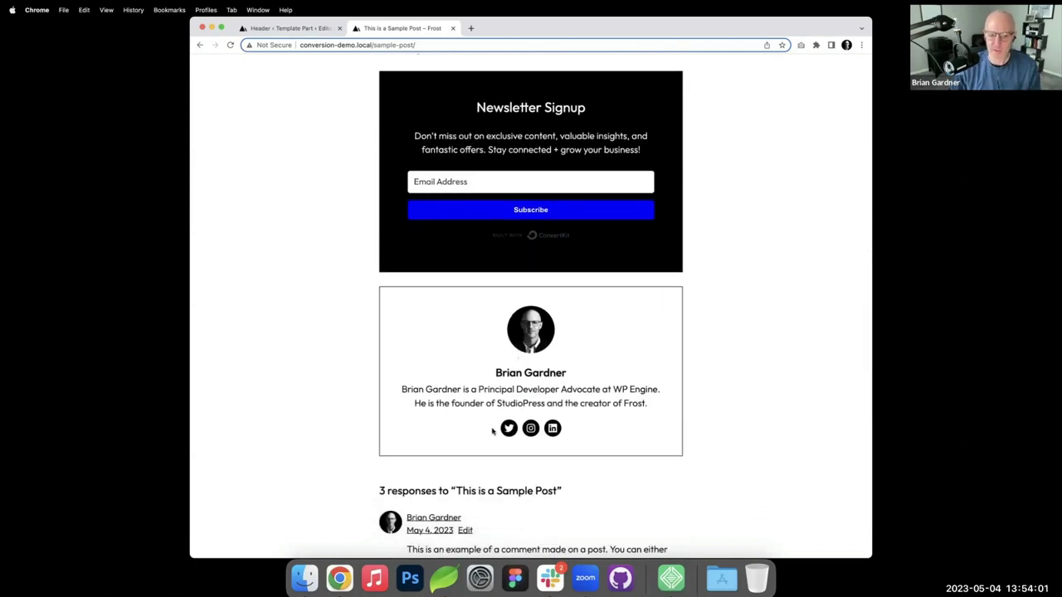
scroll(576, 432, up, 8)
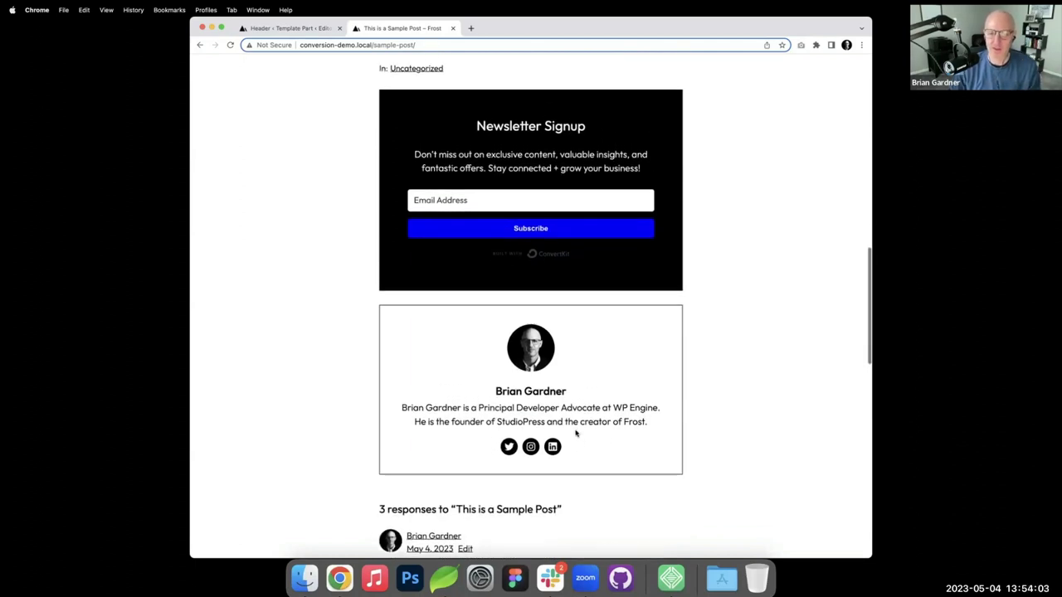
scroll(576, 432, up, 8)
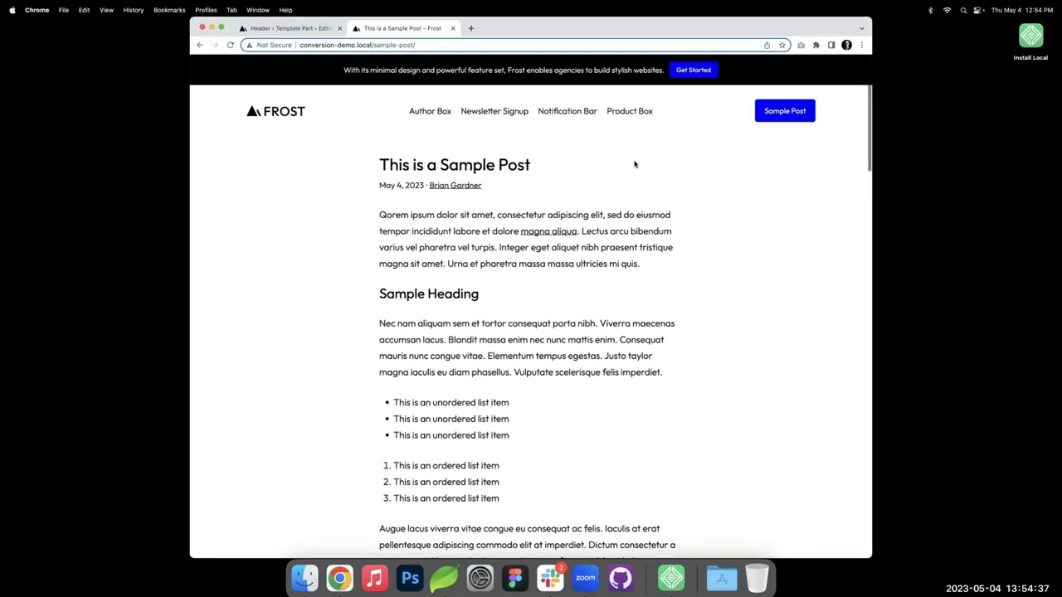
- Set the notification bar group's position to Sticky in the header and save the Header template part
click(313, 29)
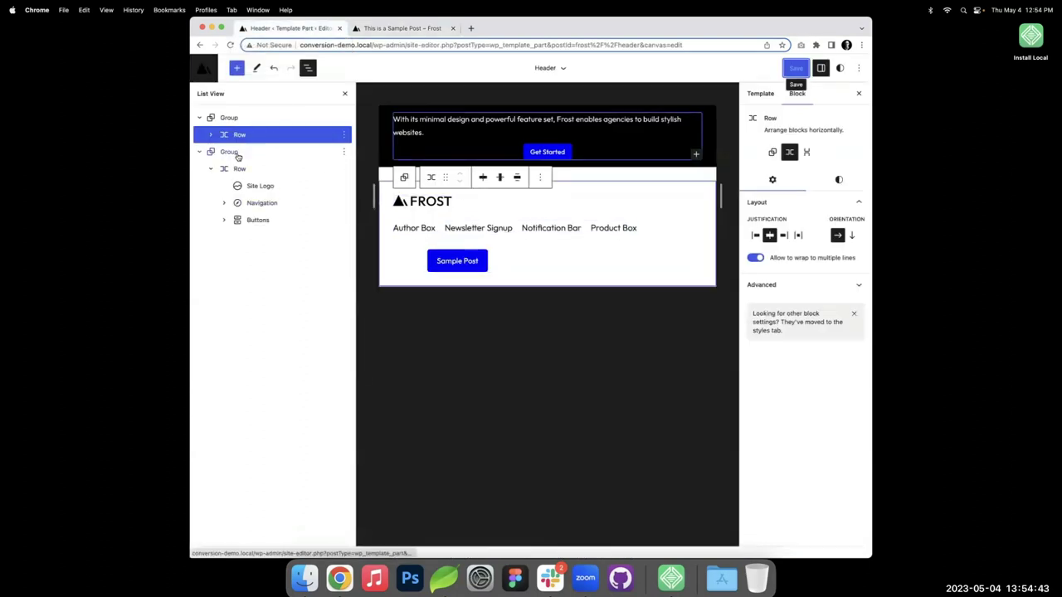
click(252, 151)
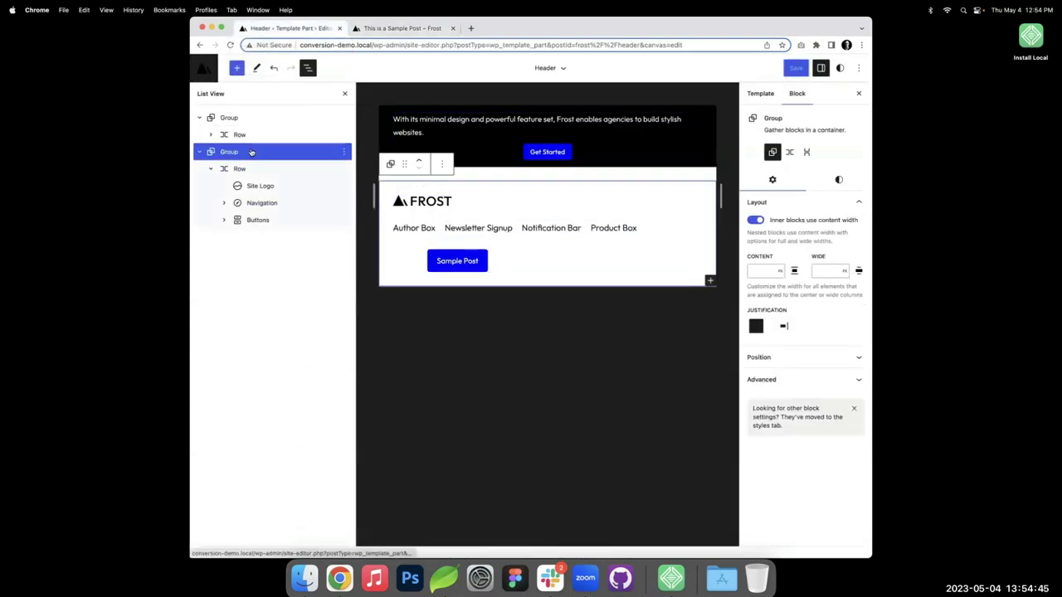
click(232, 118)
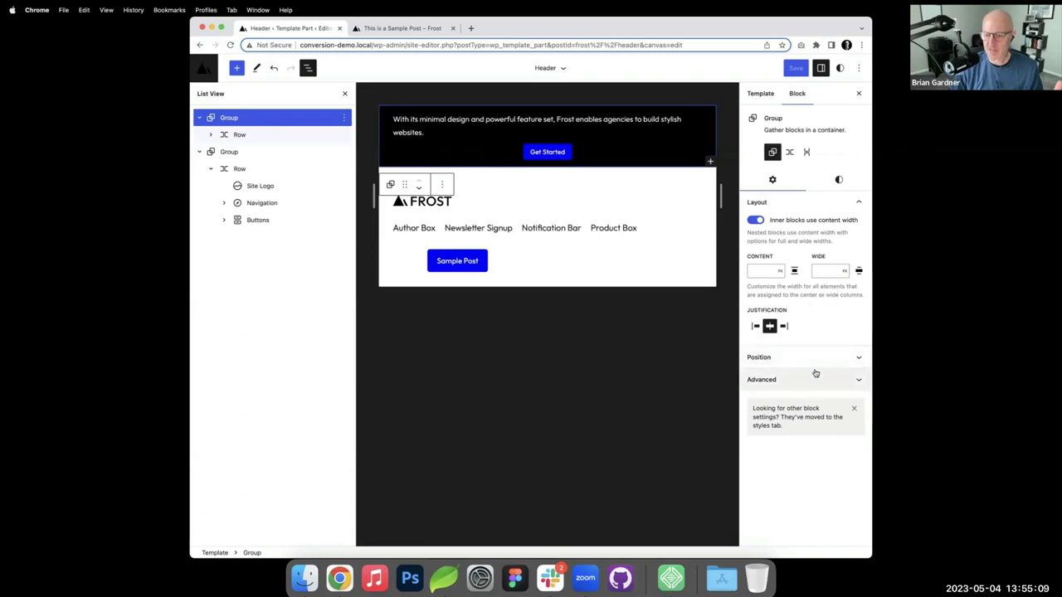
click(854, 362)
click(851, 382)
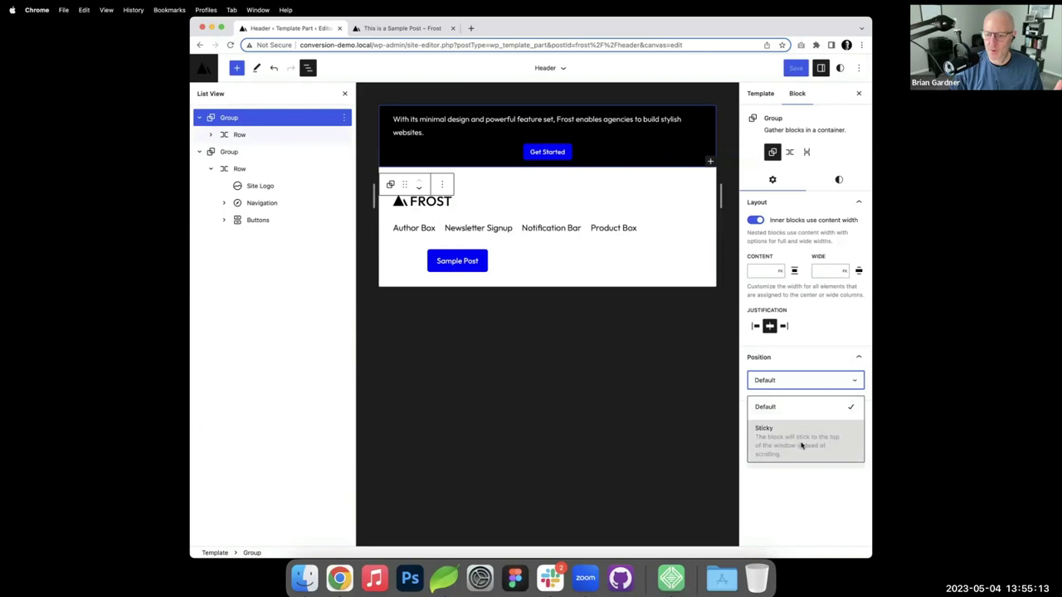
click(788, 442)
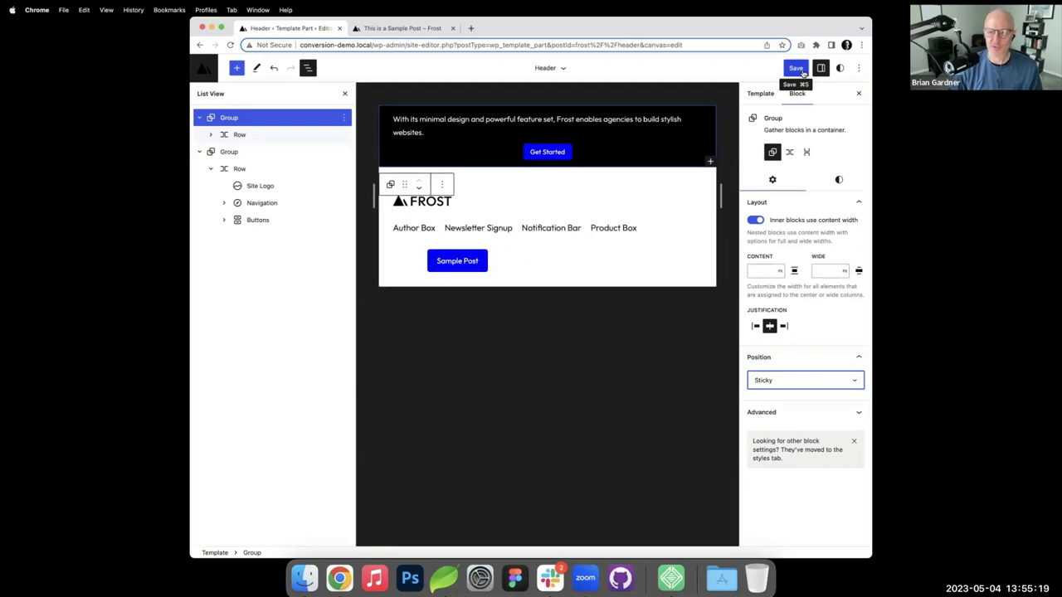
click(802, 73)
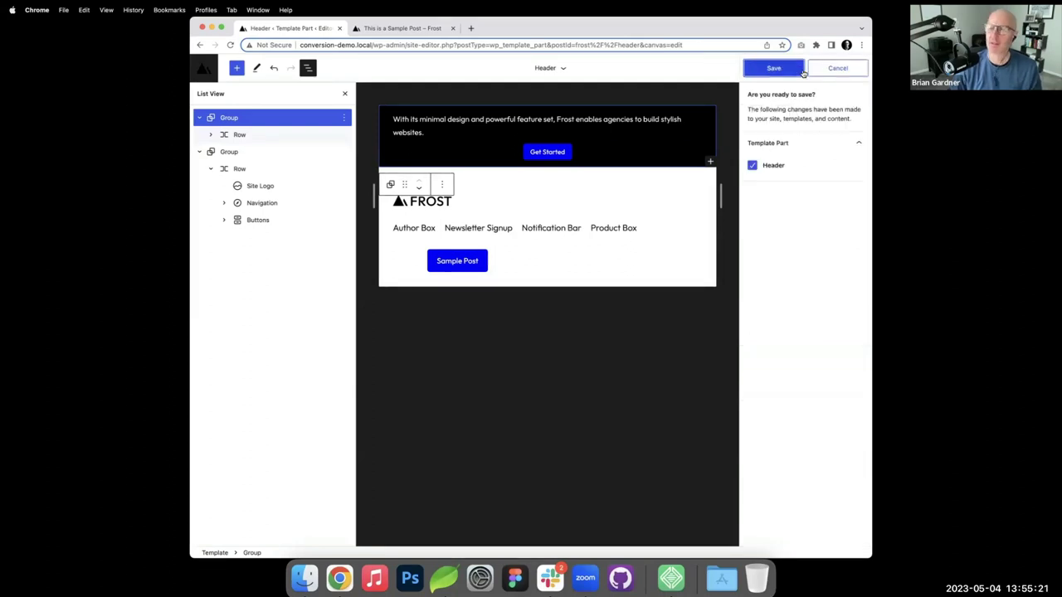
click(765, 72)
- Check on the live sample post how the notification bar behaves while the page scrolls
click(408, 29)
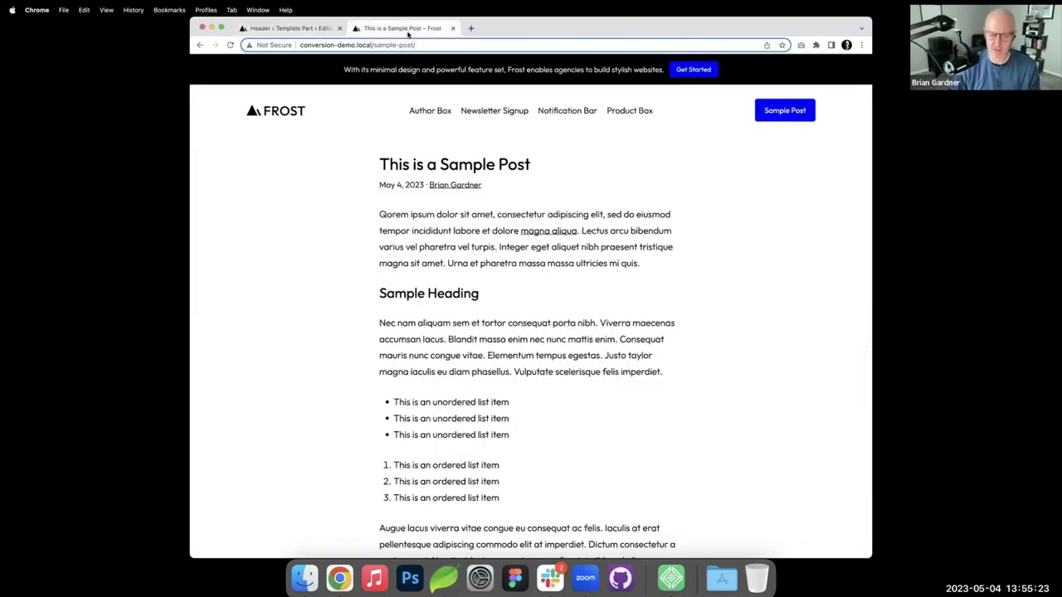
scroll(536, 133, down, 2)
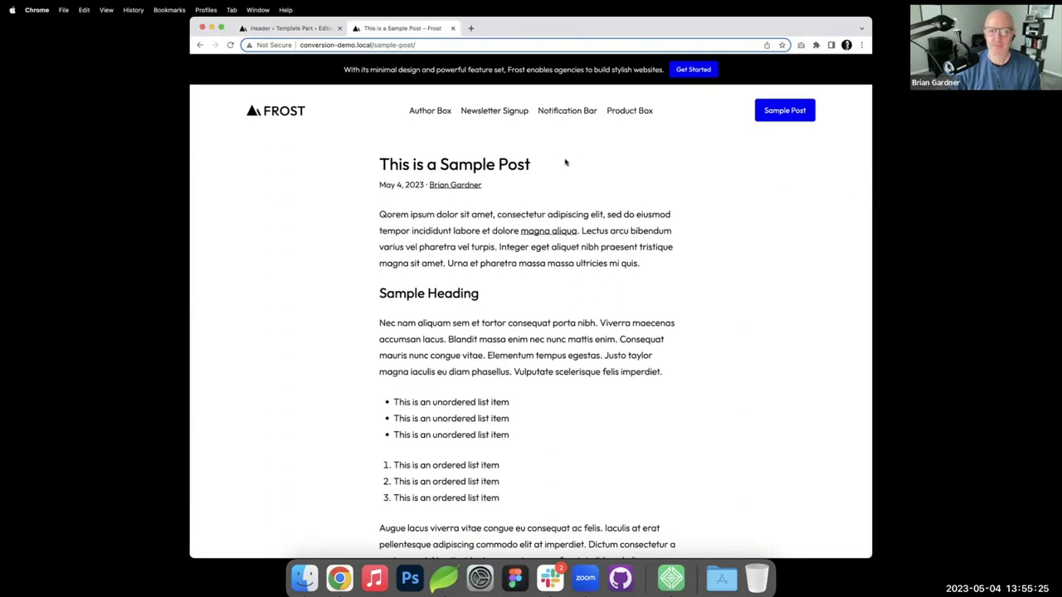
scroll(549, 161, down, 2)
scroll(554, 161, up, 1)
scroll(554, 161, up, 2)
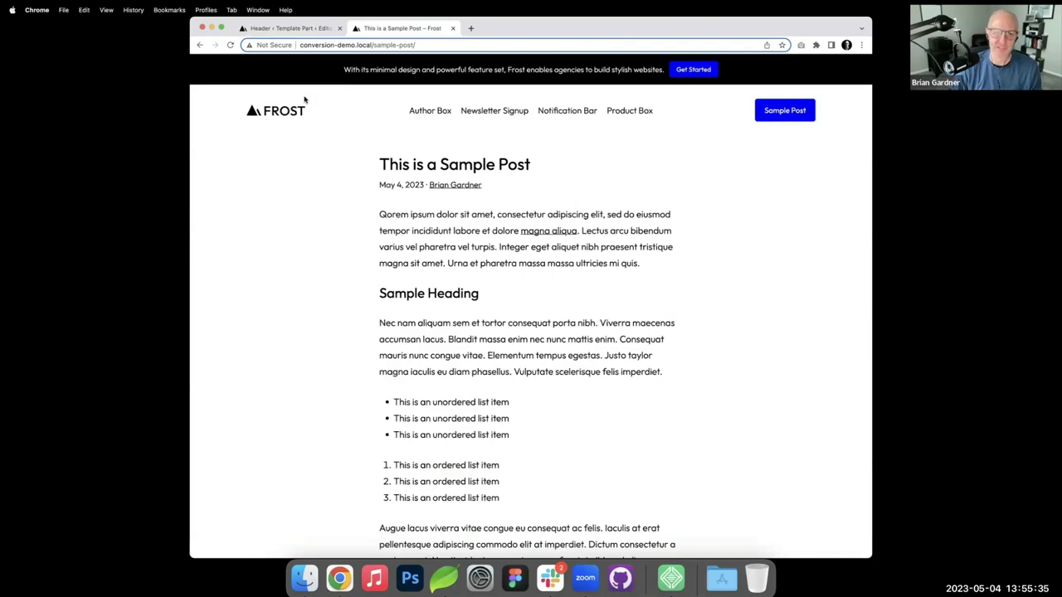
scroll(304, 99, down, 2)
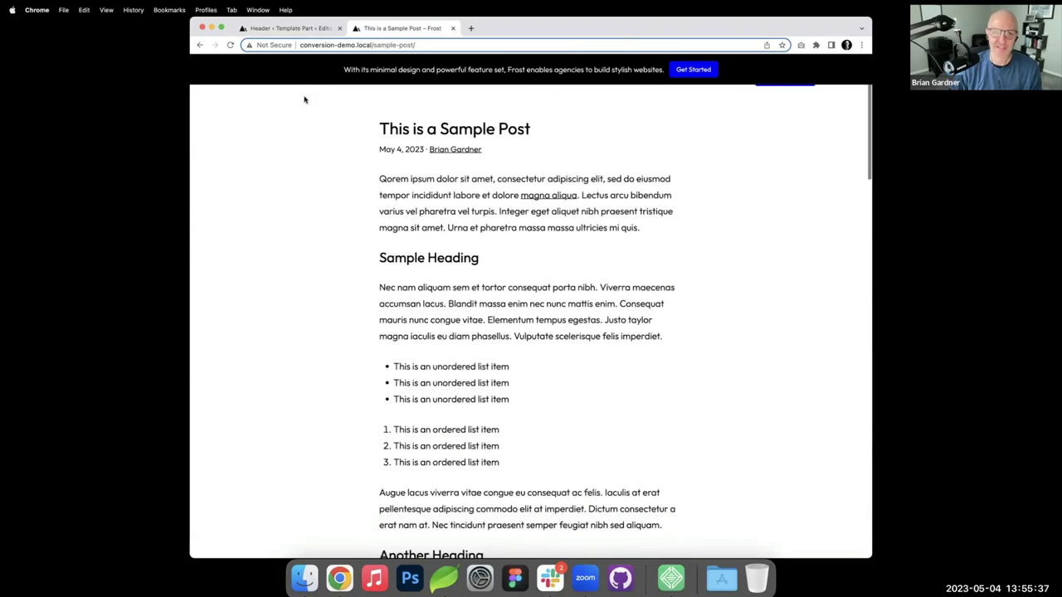
scroll(305, 99, down, 2)
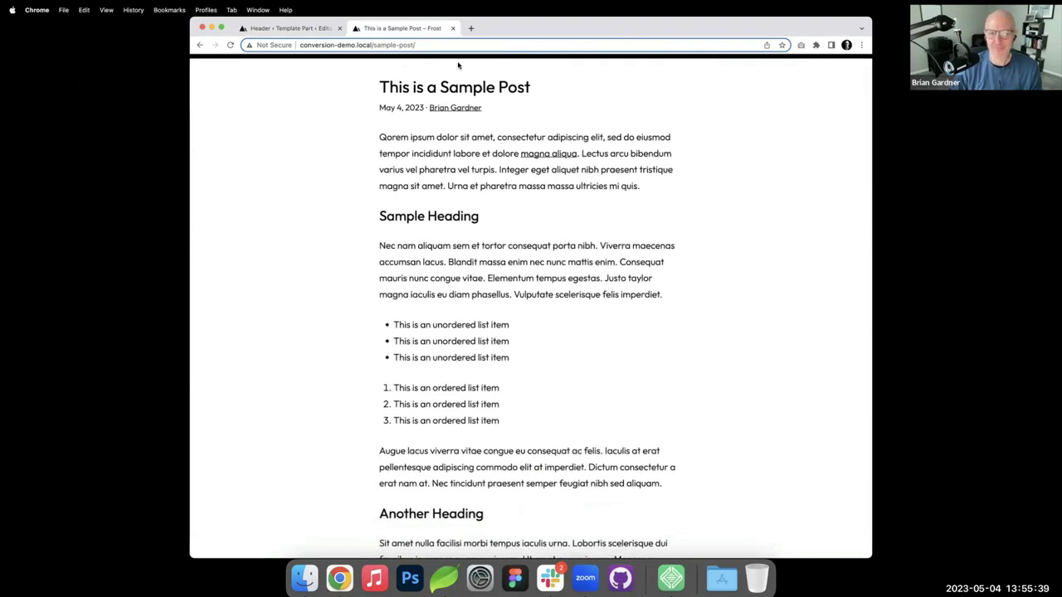
scroll(389, 104, up, 3)
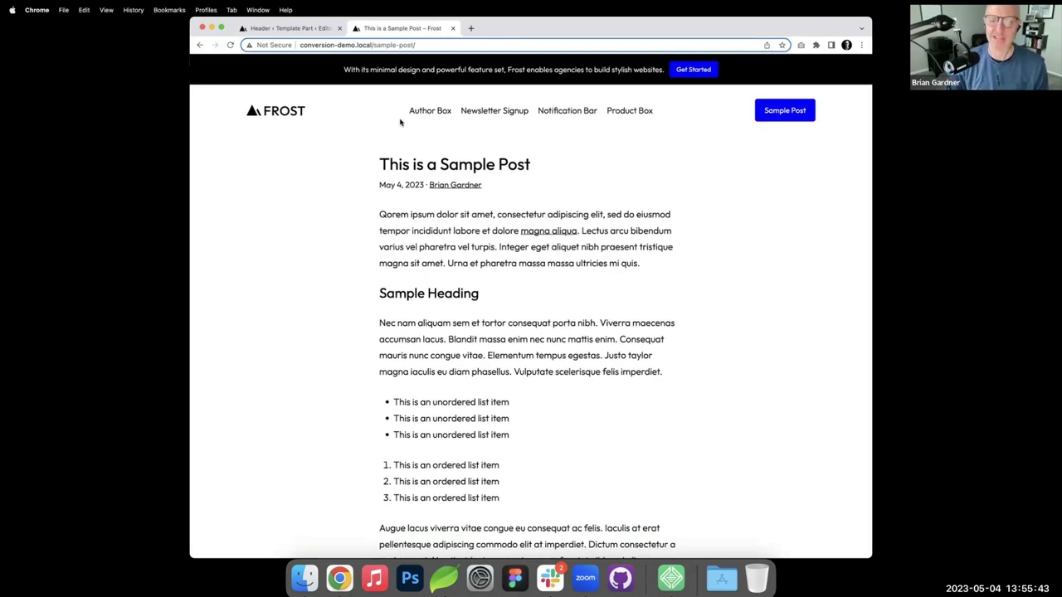
- Reset the notification bar group's position to Default in the Header template part
click(321, 30)
click(844, 390)
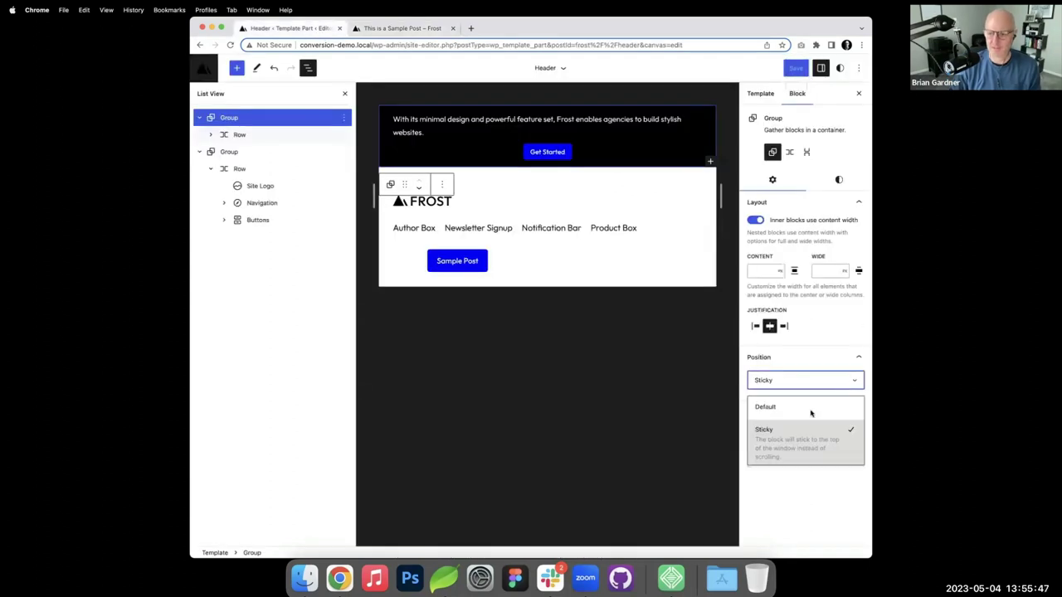
click(800, 407)
- Set the position of the group holding the logo and navigation to Sticky and save the Header template part
click(237, 155)
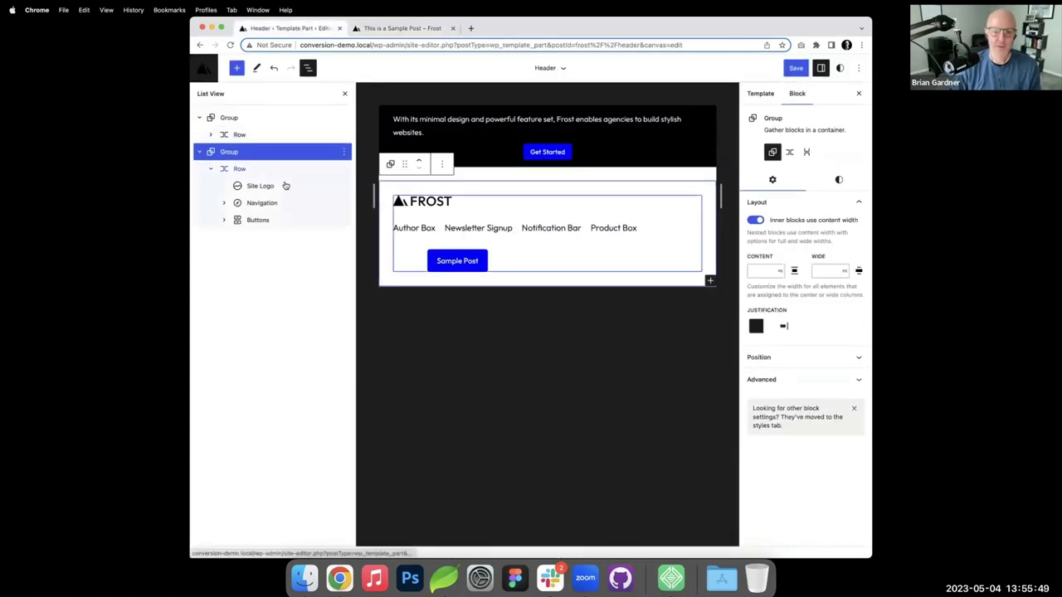
click(821, 380)
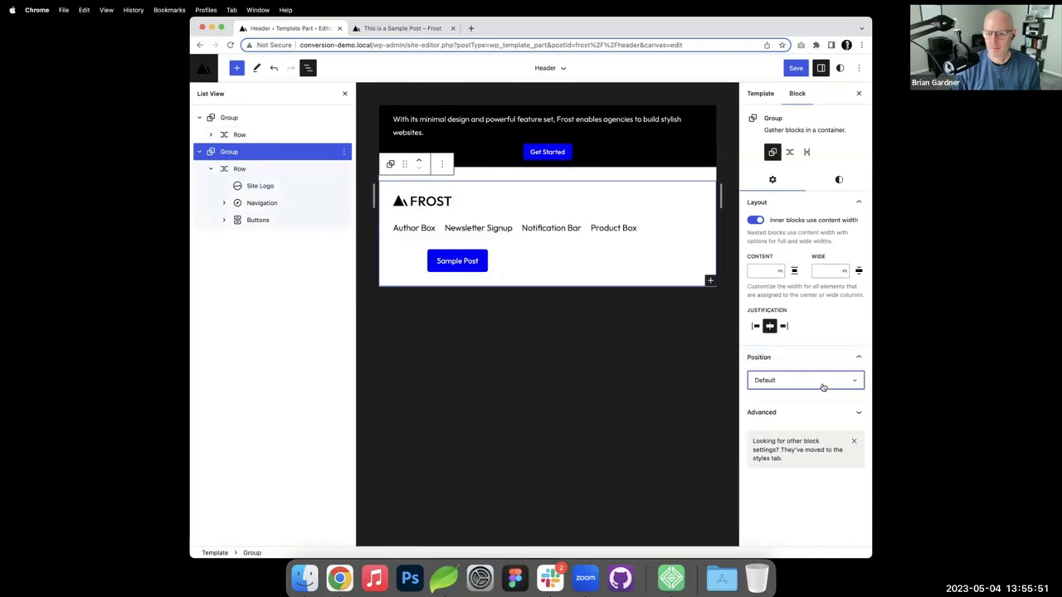
click(818, 426)
click(795, 68)
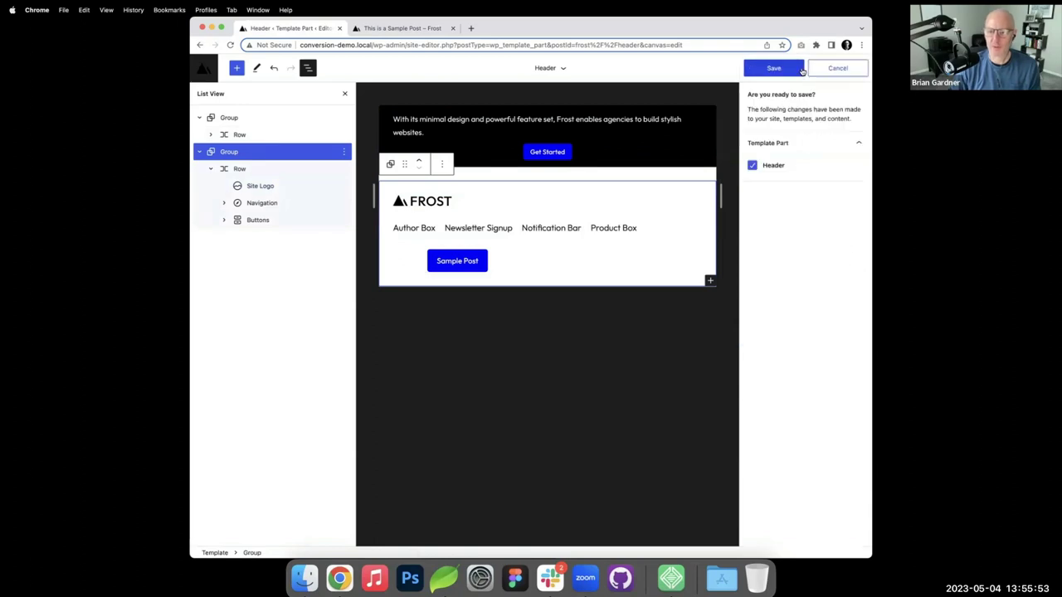
click(785, 68)
- Reload the live sample post and check how the header with logo and navigation behaves while the page scrolls
click(420, 32)
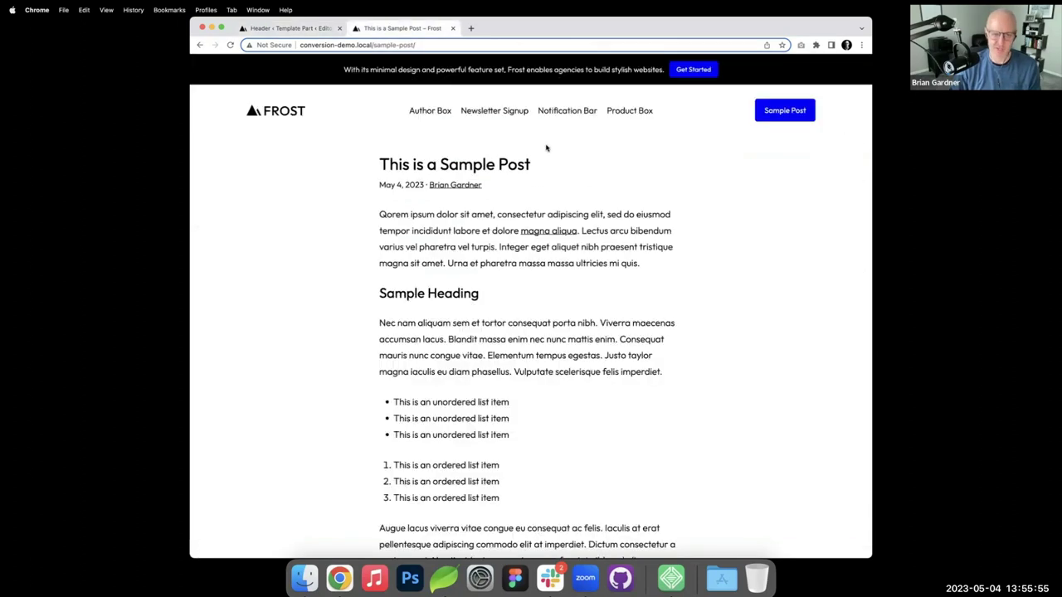
scroll(603, 150, down, 3)
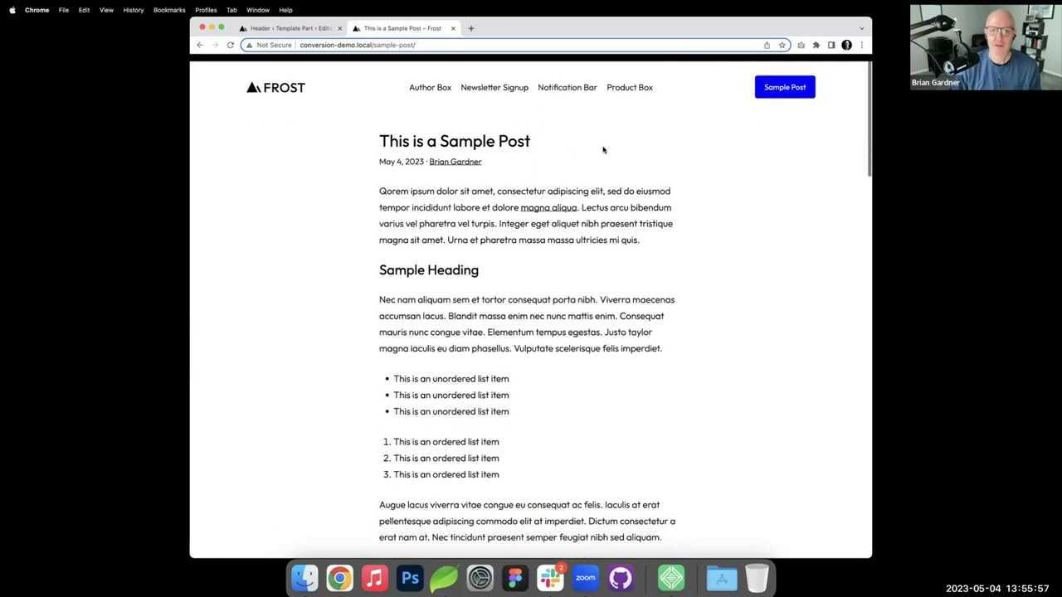
scroll(603, 149, up, 3)
scroll(603, 150, down, 3)
scroll(602, 147, up, 3)
click(307, 25)
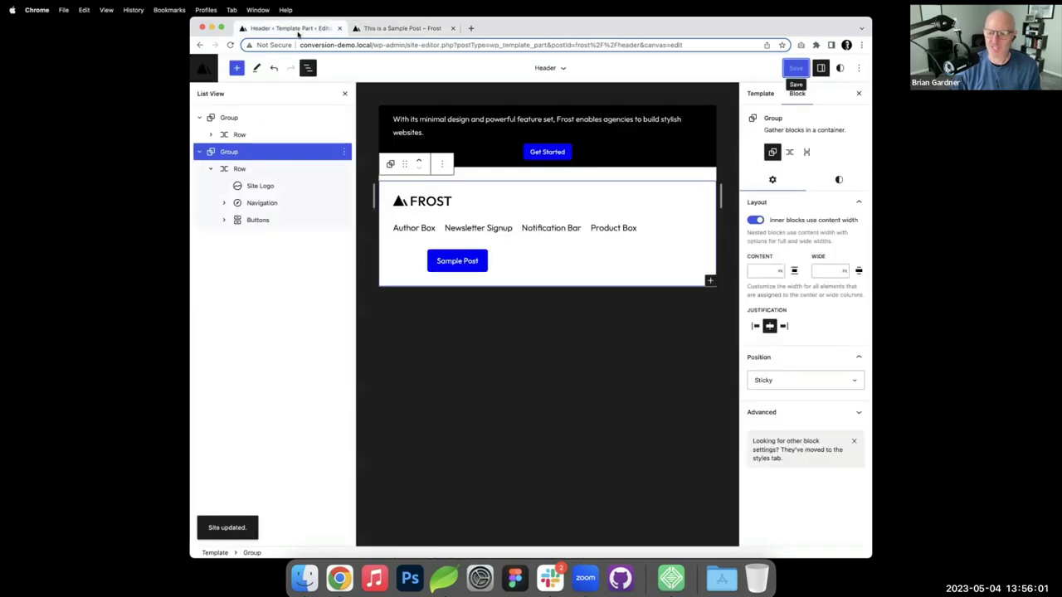
click(408, 28)
key(super+r)
scroll(464, 127, down, 2)
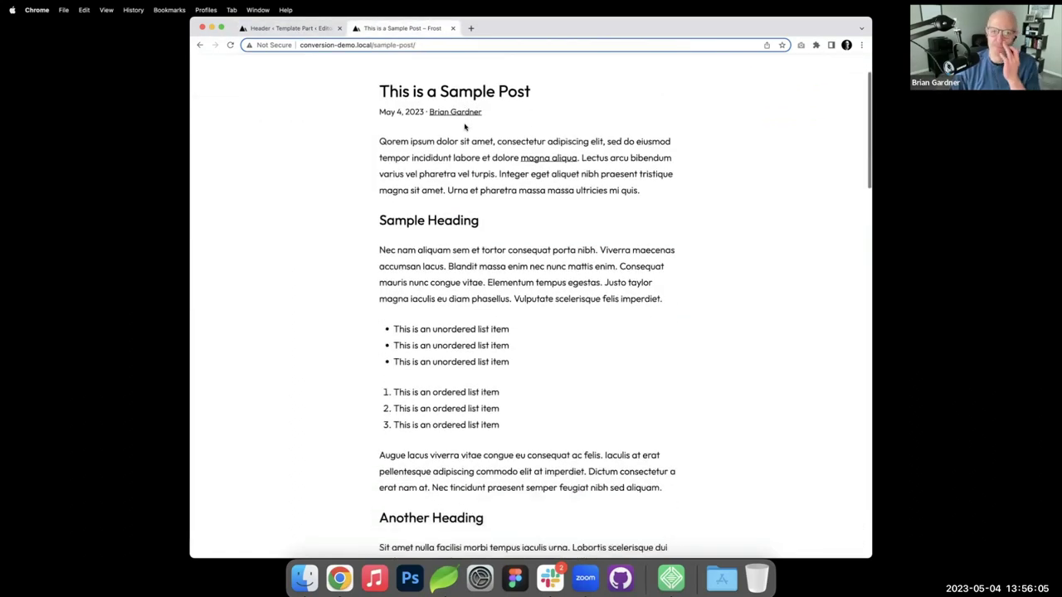
scroll(528, 125, up, 2)
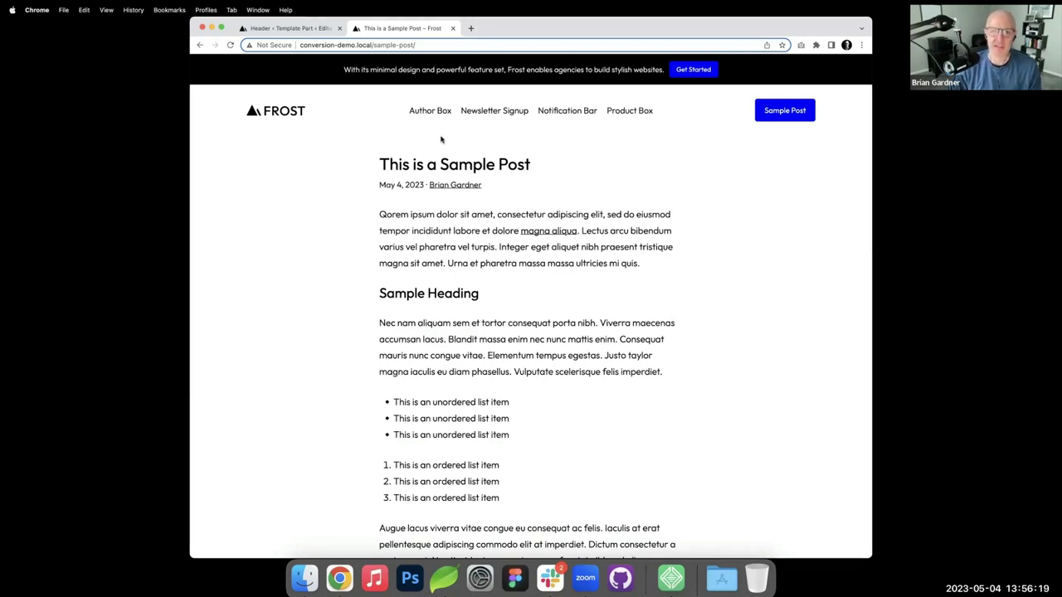
- Delete the notification bar group from the header and save the Header template part
click(298, 28)
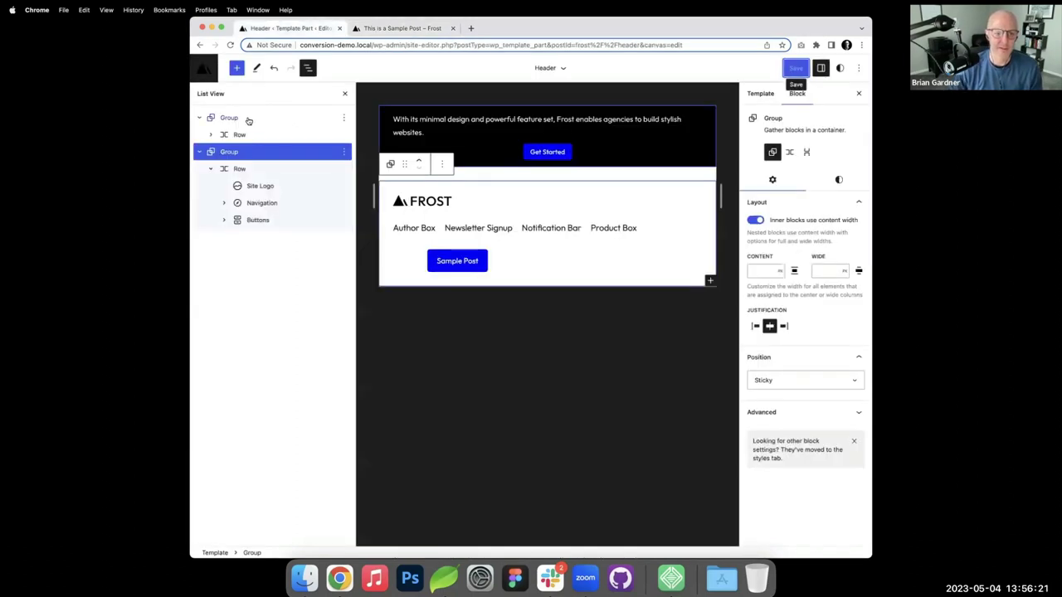
click(248, 119)
key(BackSpace)
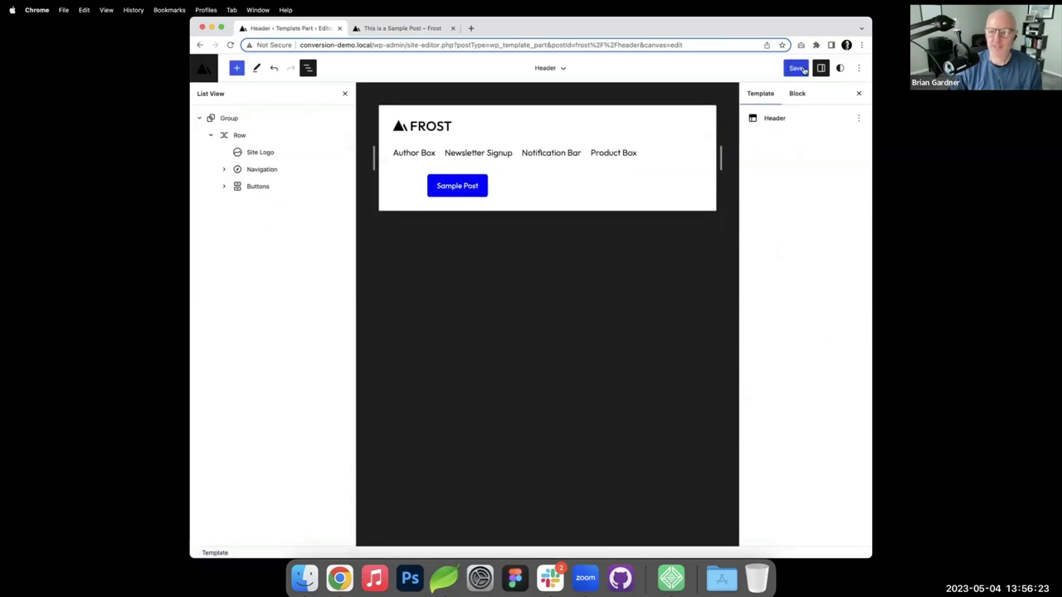
click(795, 67)
click(773, 67)
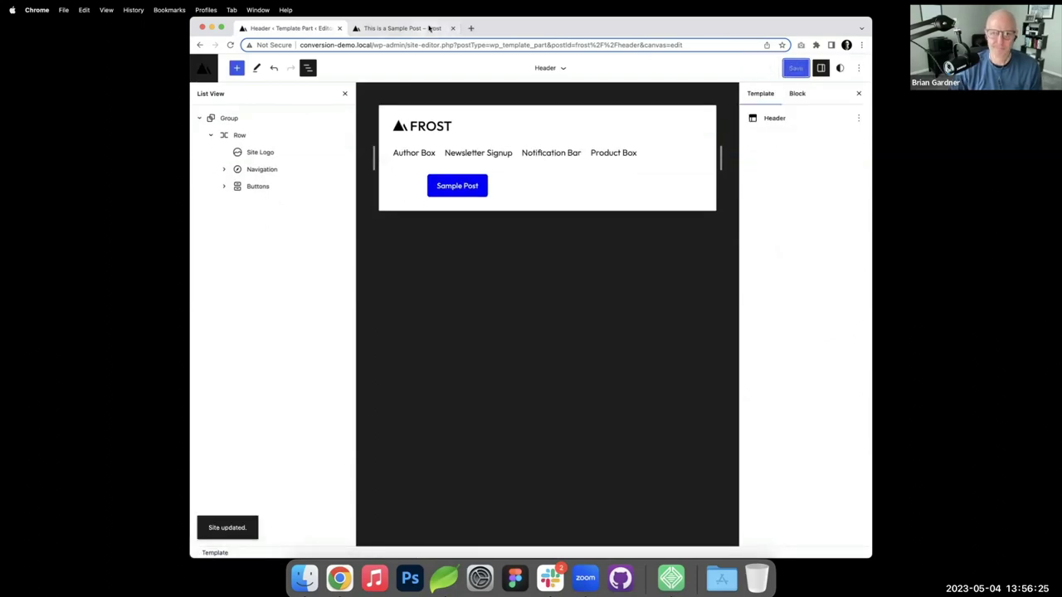
- Reload the live sample post and check the header without the notification bar while the page scrolls
click(402, 28)
key(cmd+r)
scroll(636, 169, down, 5)
scroll(636, 169, up, 5)
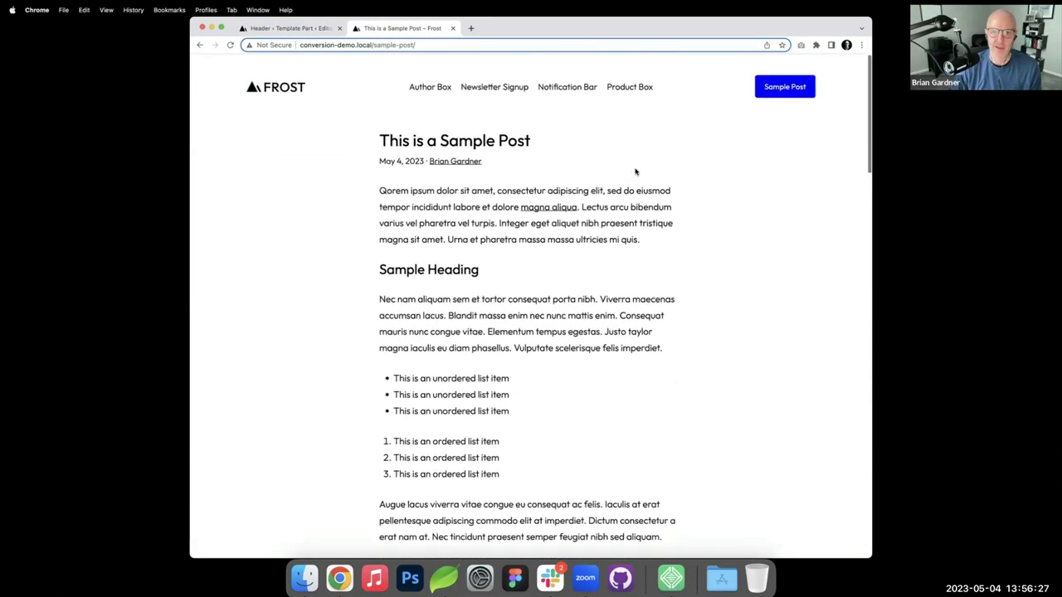
scroll(635, 169, down, 2)
scroll(635, 167, up, 3)
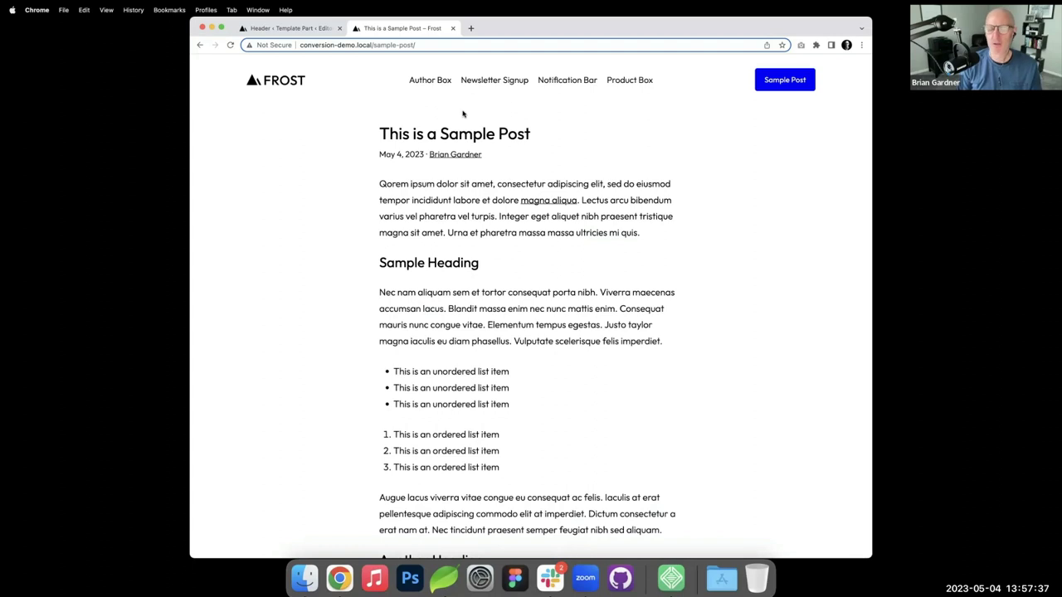
- Duplicate the sample post into a separate browser window narrowed to mobile width and open its mobile navigation menu
right_click(395, 30)
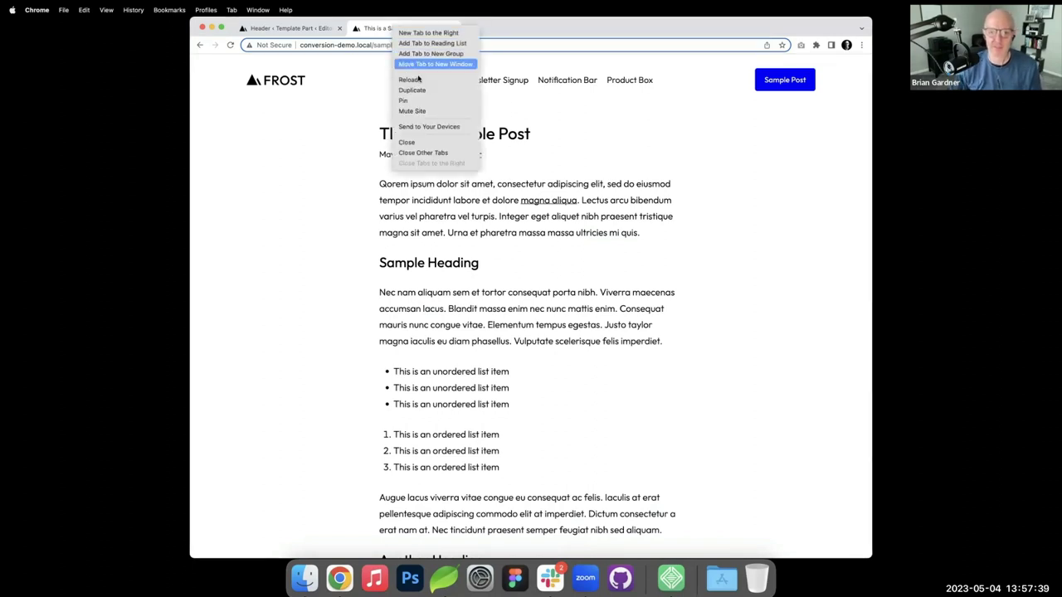
click(423, 89)
drag(514, 29, 331, 75)
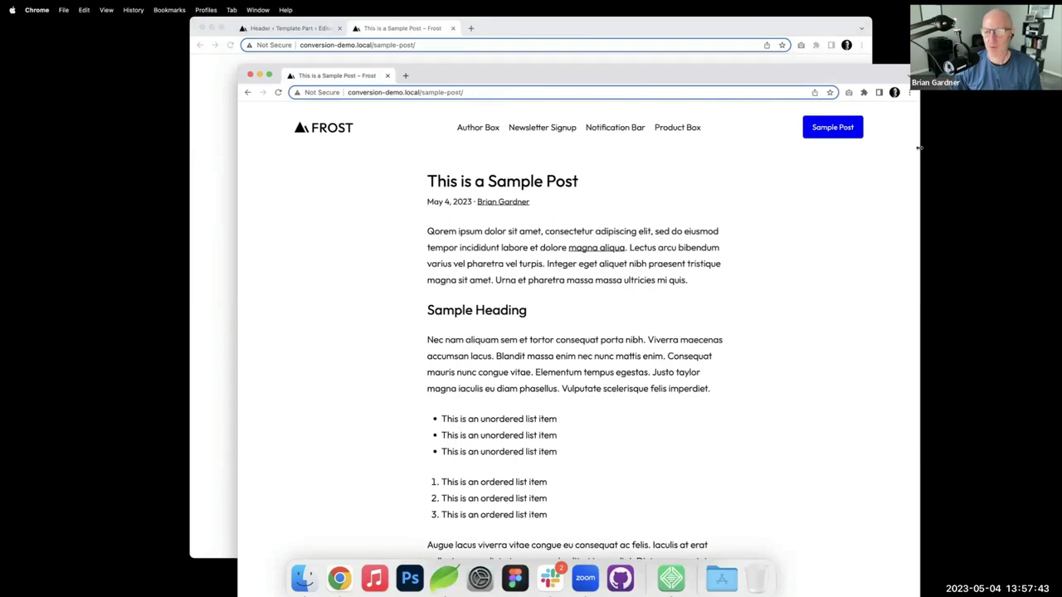
drag(873, 152, 440, 137)
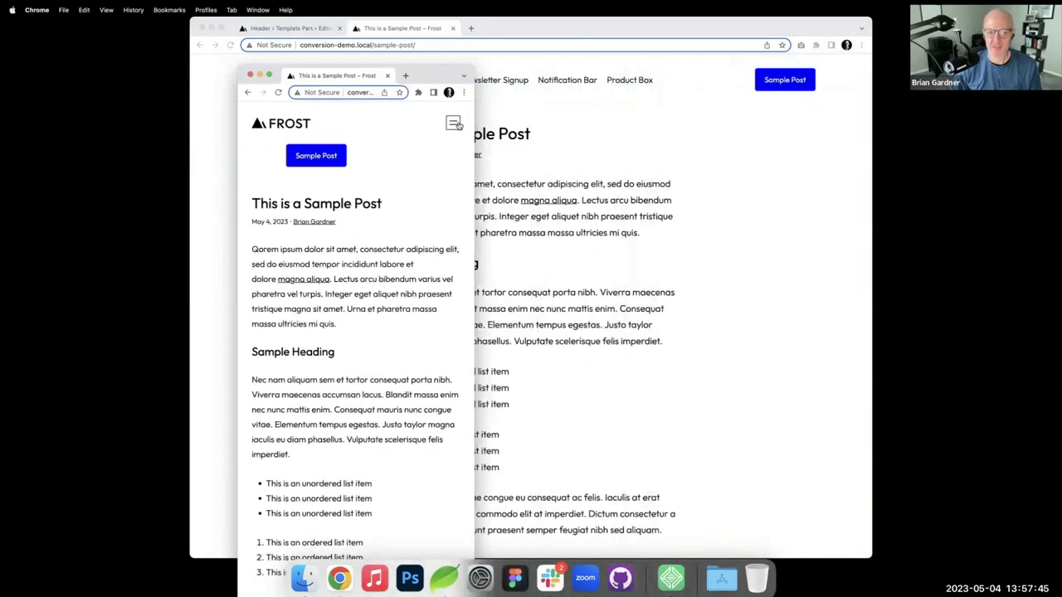
click(454, 123)
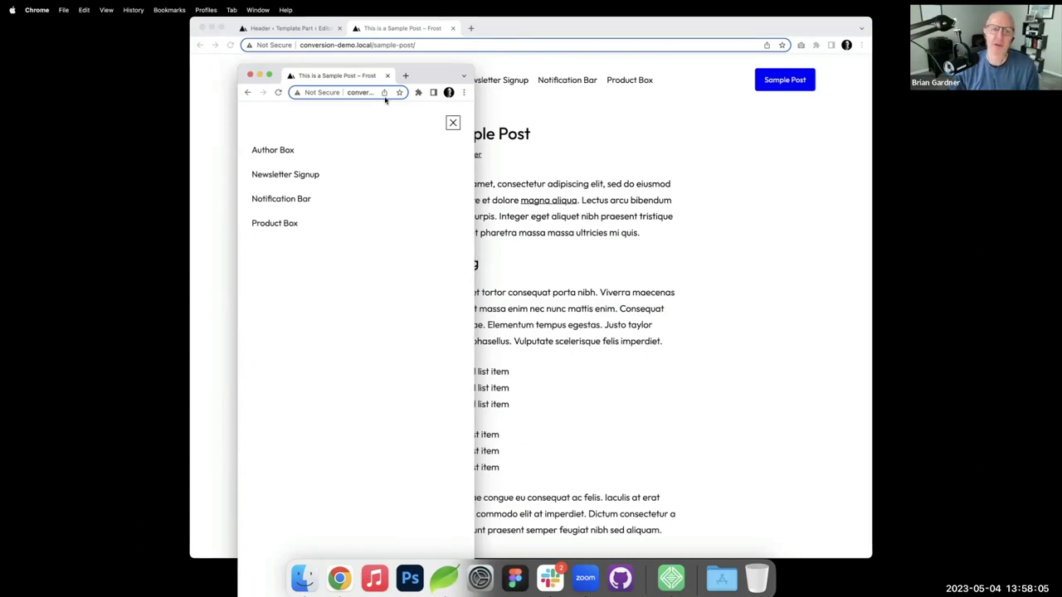
- Move the narrow window's sample post back into the main browser window and close the navigation menu
drag(350, 76, 509, 27)
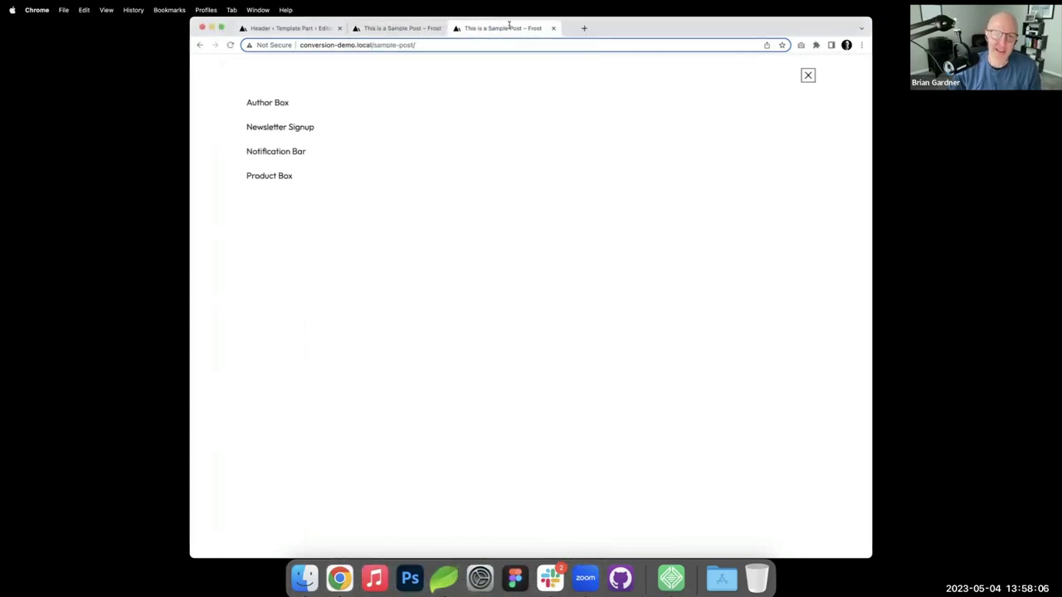
click(806, 75)
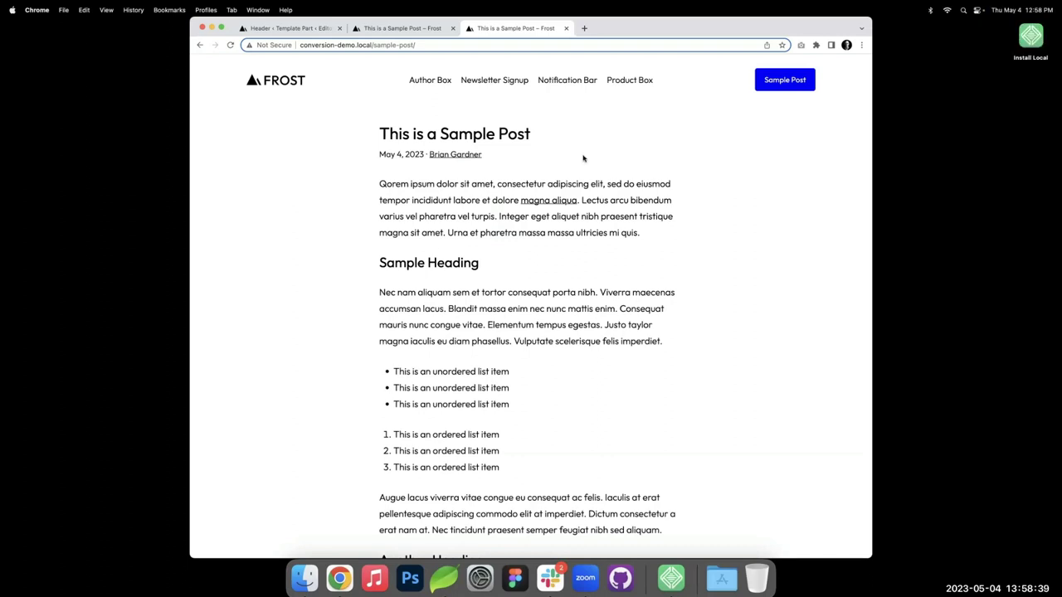
- Review the live sample post from its text through the product box and newsletter signup to the comments
scroll(589, 166, down, 5)
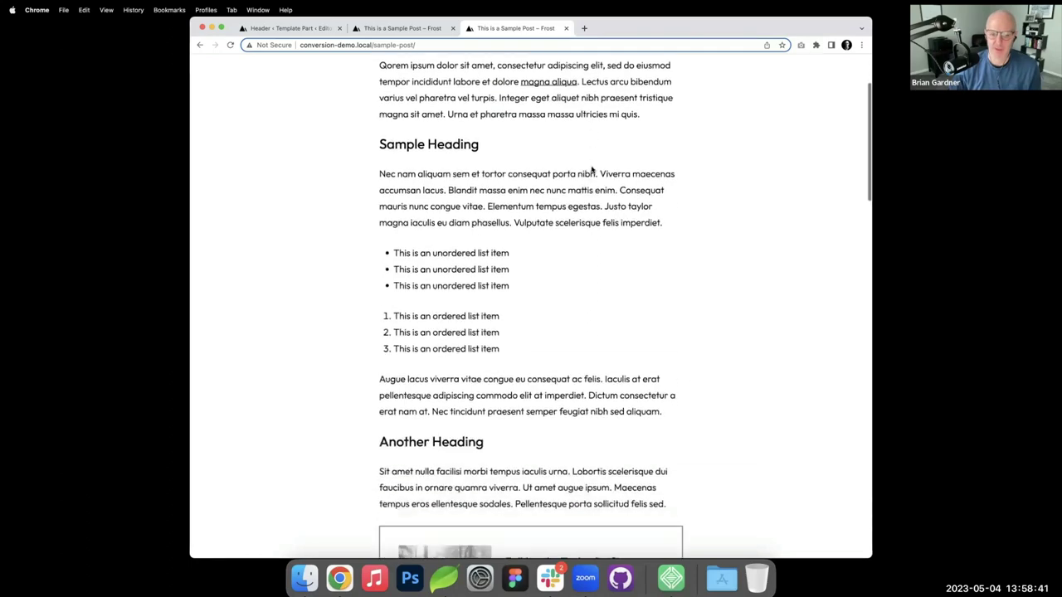
scroll(591, 169, down, 6)
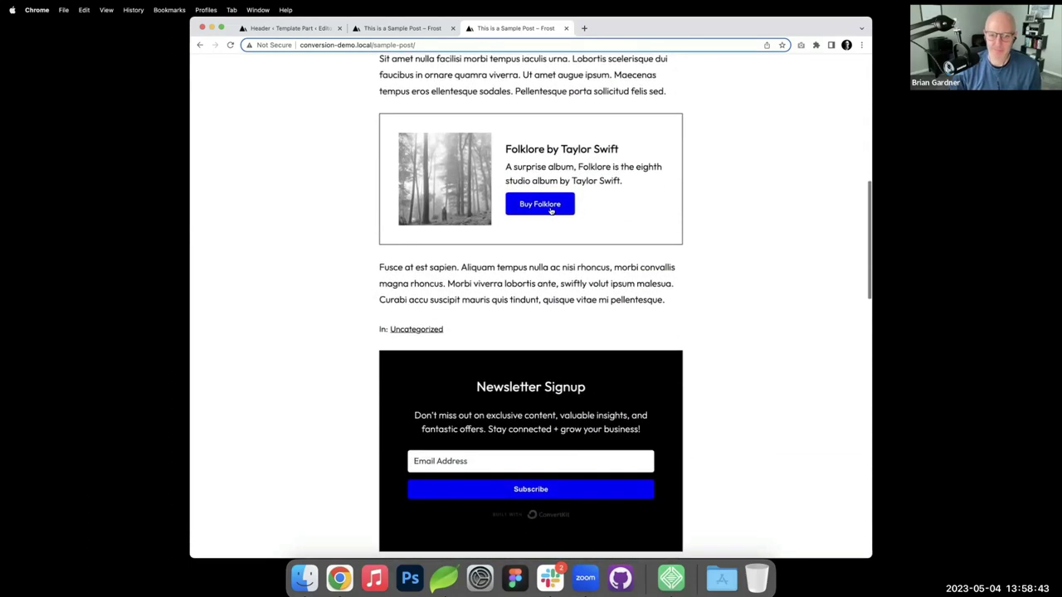
scroll(465, 236, down, 20)
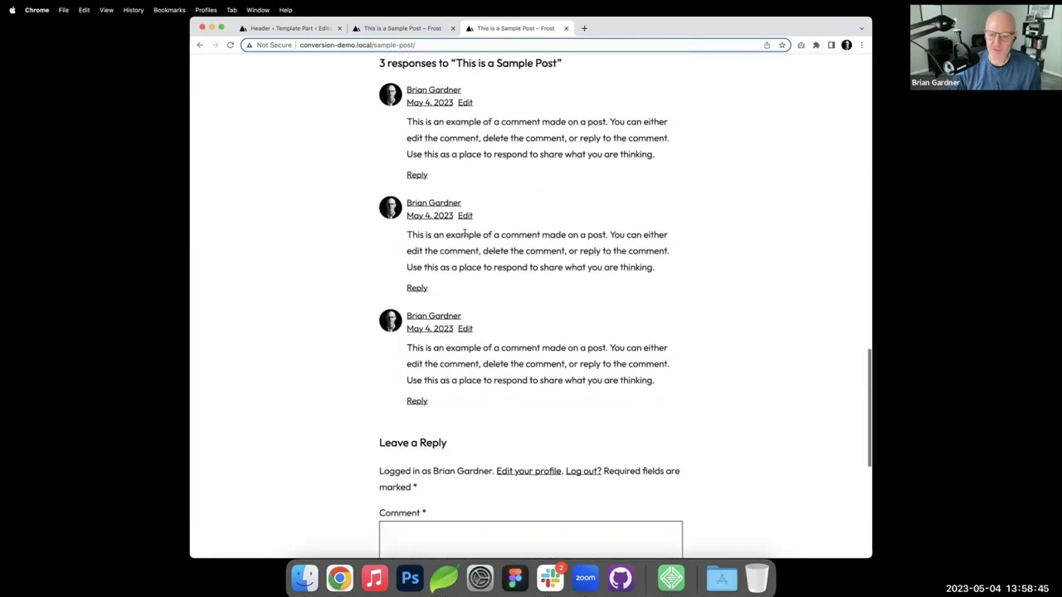
- Check the live sample post's comment form and footer, and review the page again from its header to the product box
scroll(465, 233, down, 2)
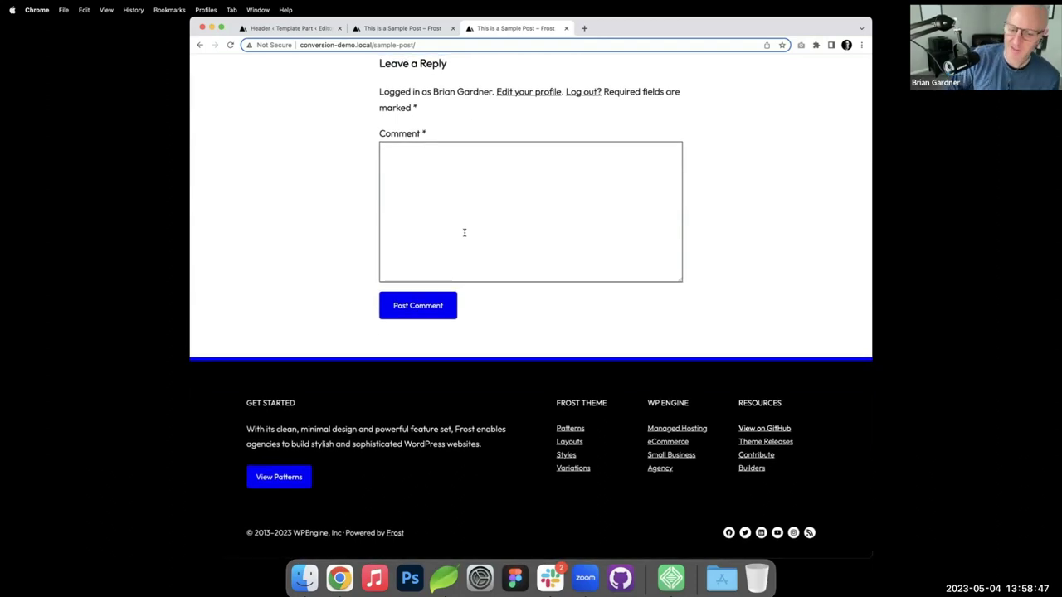
scroll(465, 233, up, 7)
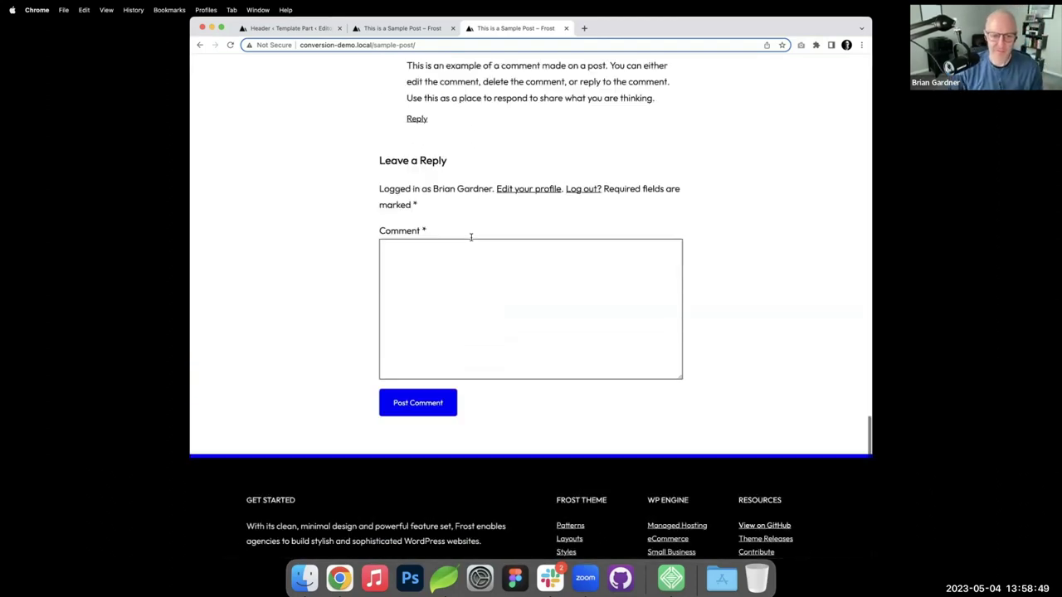
scroll(470, 238, up, 18)
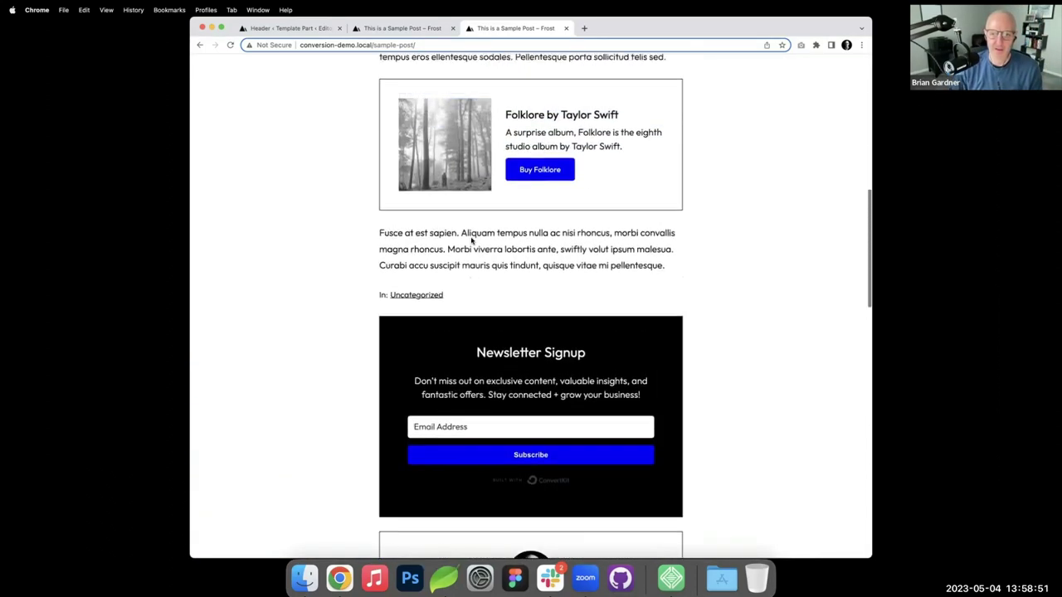
scroll(471, 238, up, 8)
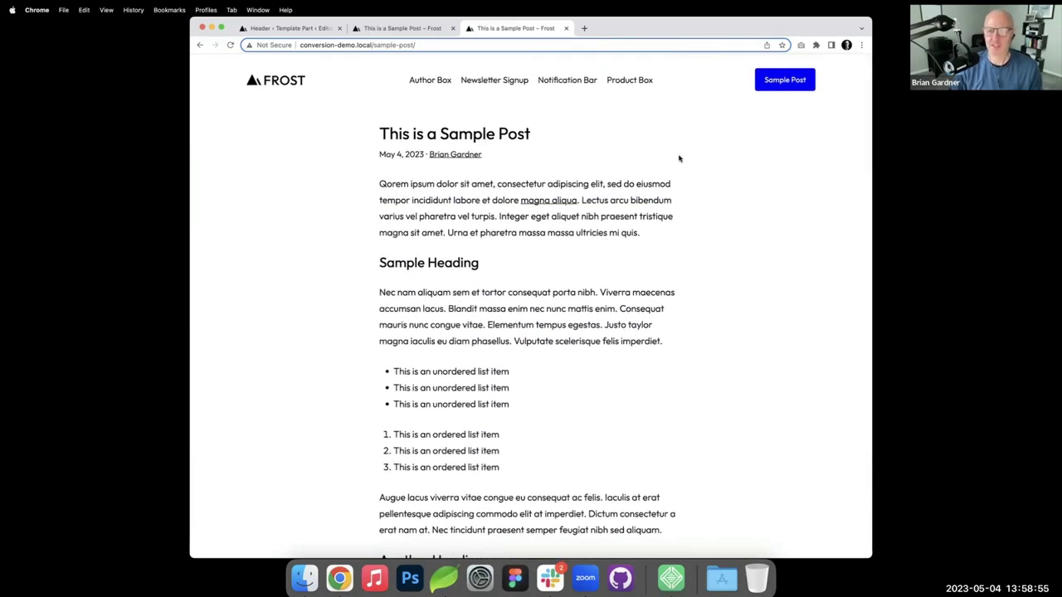
scroll(794, 92, down, 12)
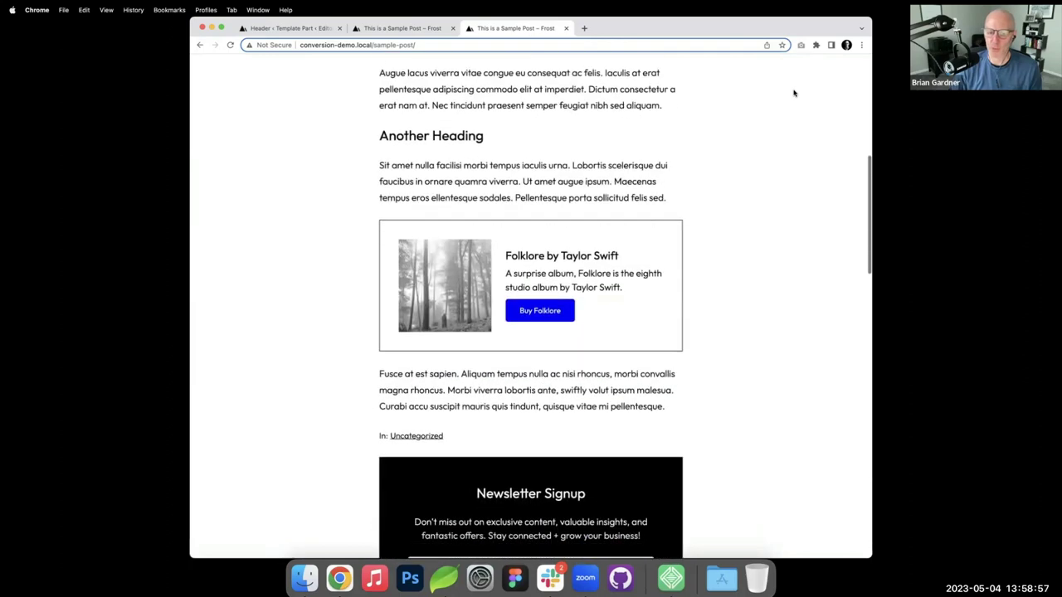
- Change the theme palette's Primary color to a bright magenta in the site styles and save the site
click(290, 29)
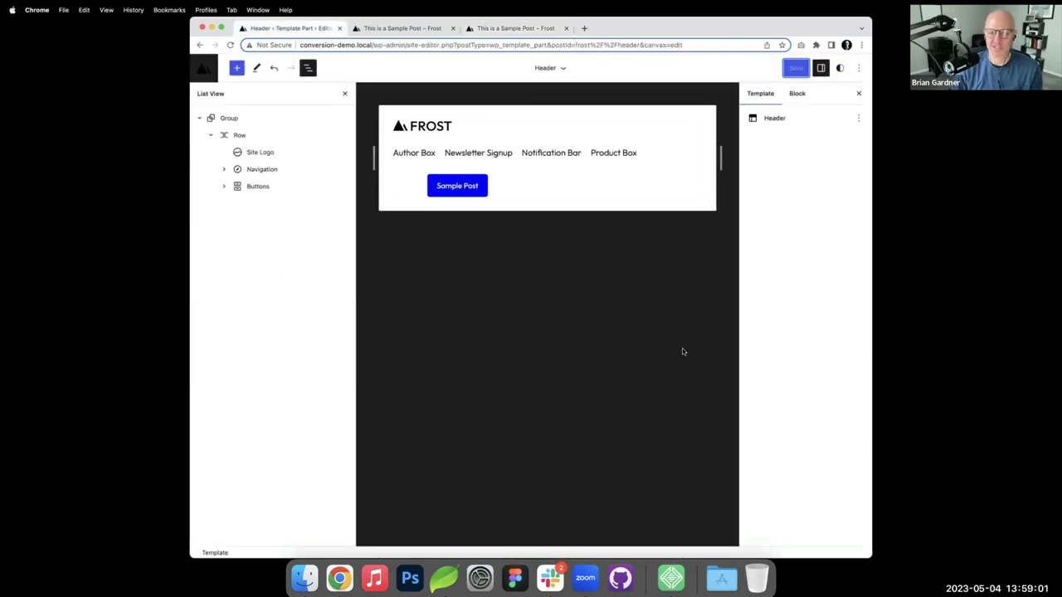
click(839, 72)
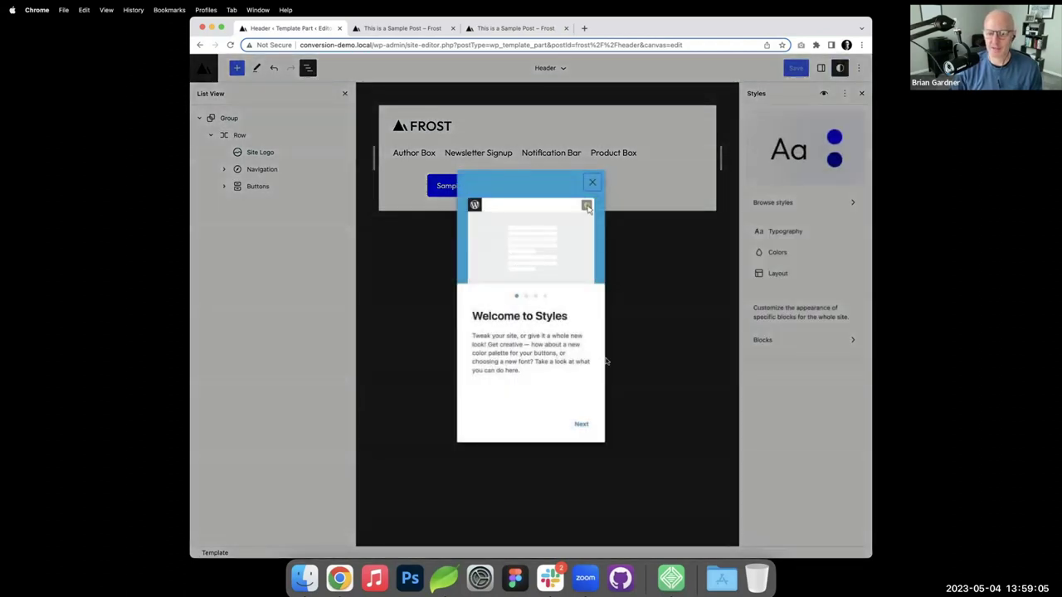
click(593, 183)
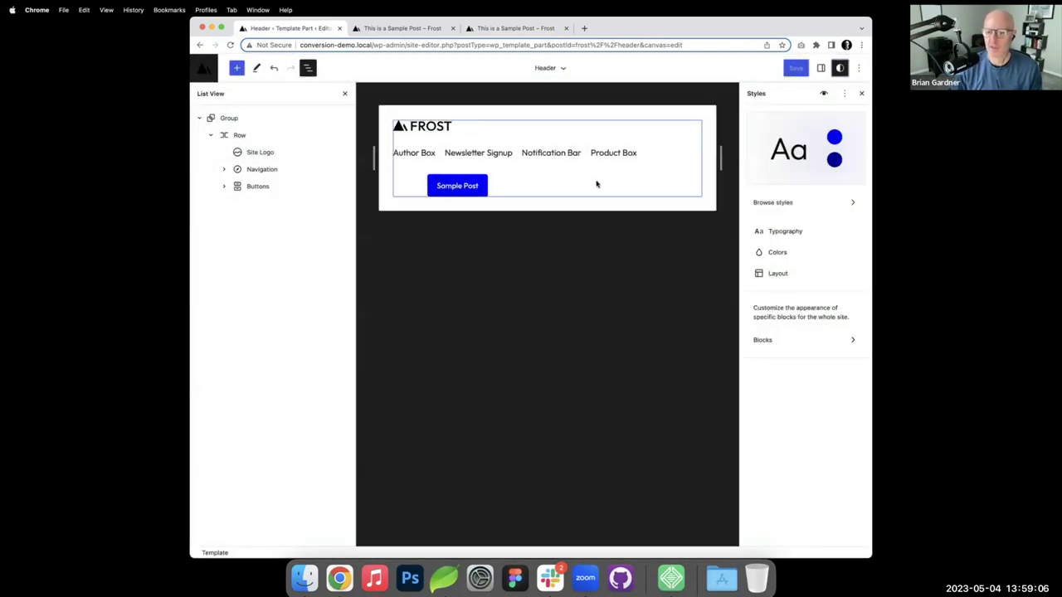
click(797, 256)
click(805, 182)
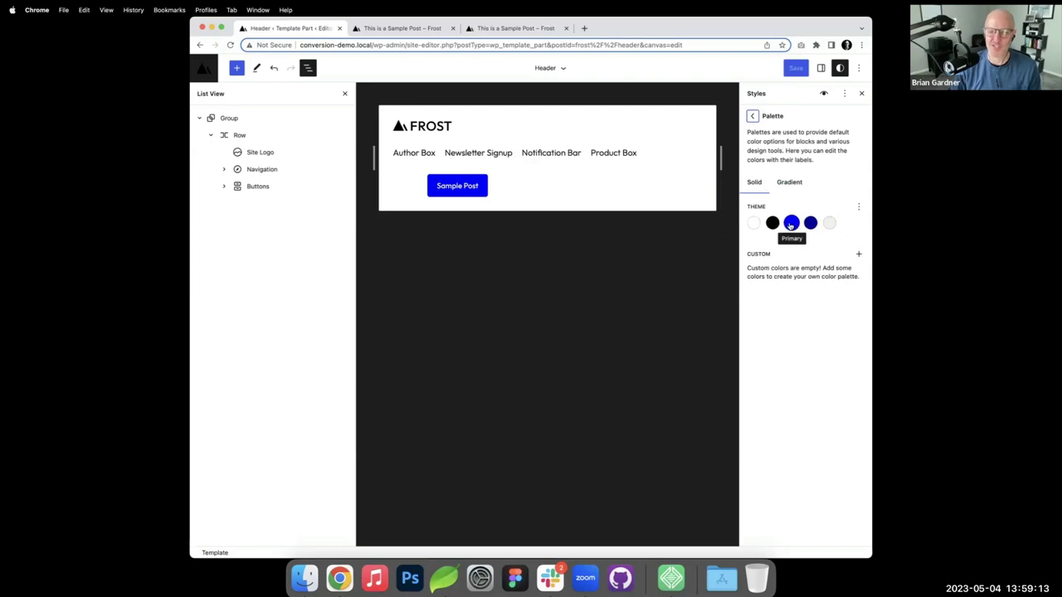
click(791, 224)
drag(706, 317, 713, 316)
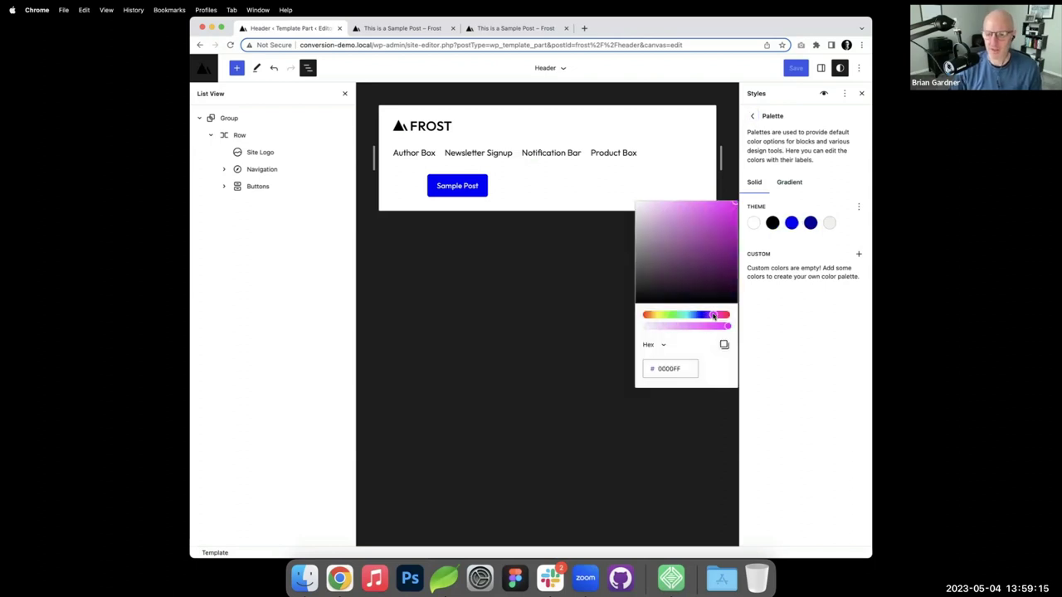
click(797, 68)
click(772, 69)
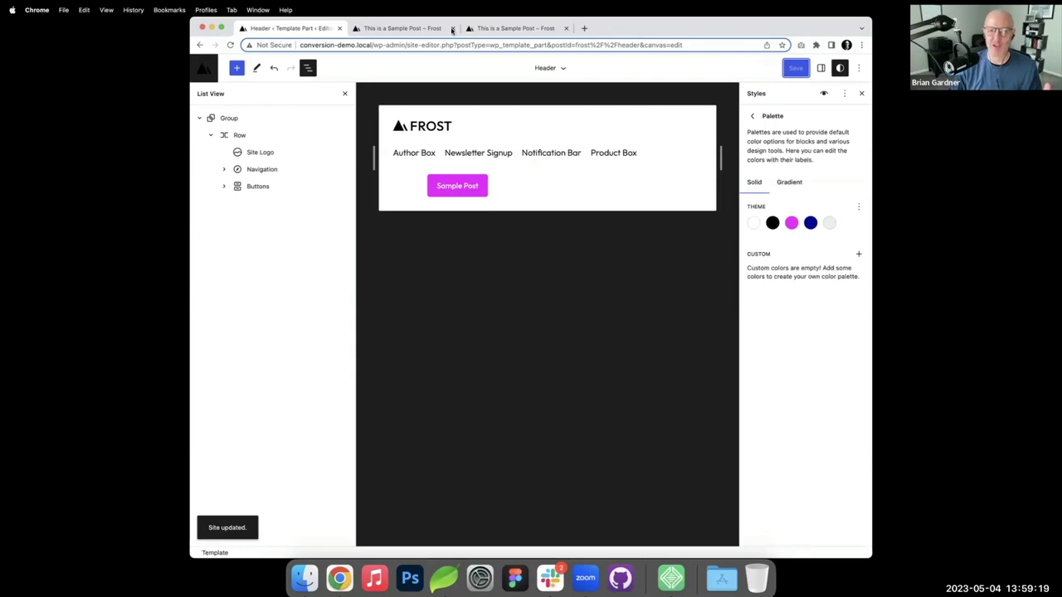
- Check the updated primary color on the live sample post, from the newsletter signup and author box down to the footer
click(432, 30)
scroll(512, 137, down, 10)
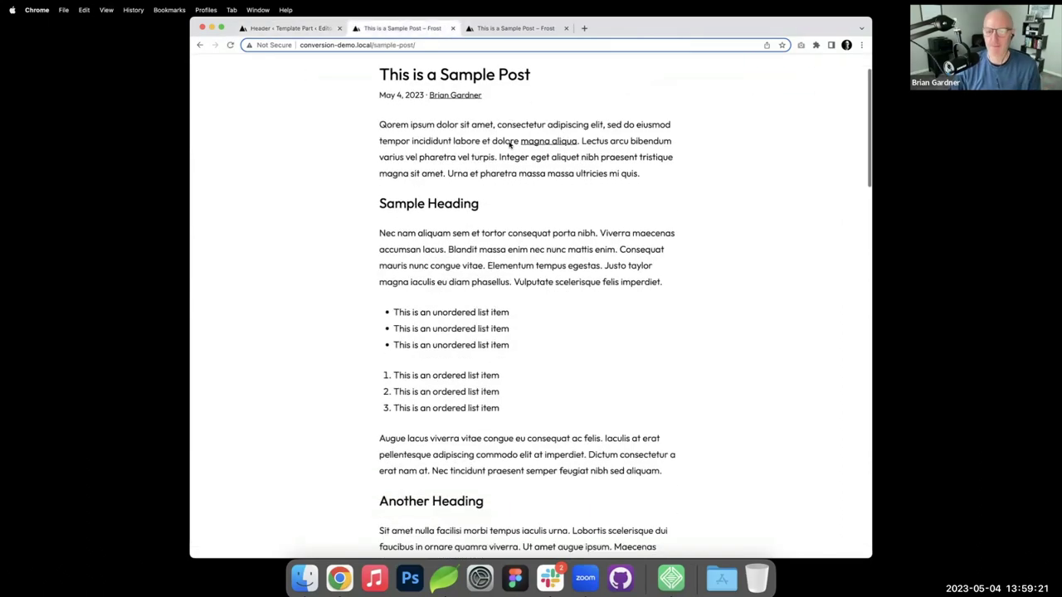
scroll(508, 149, down, 3)
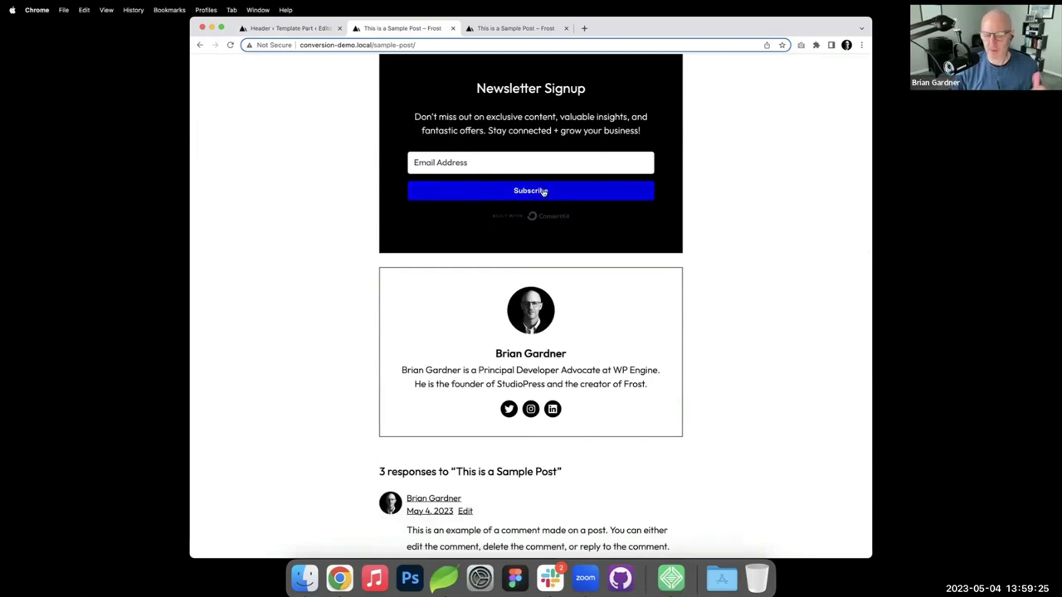
scroll(533, 199, down, 3)
scroll(531, 195, down, 10)
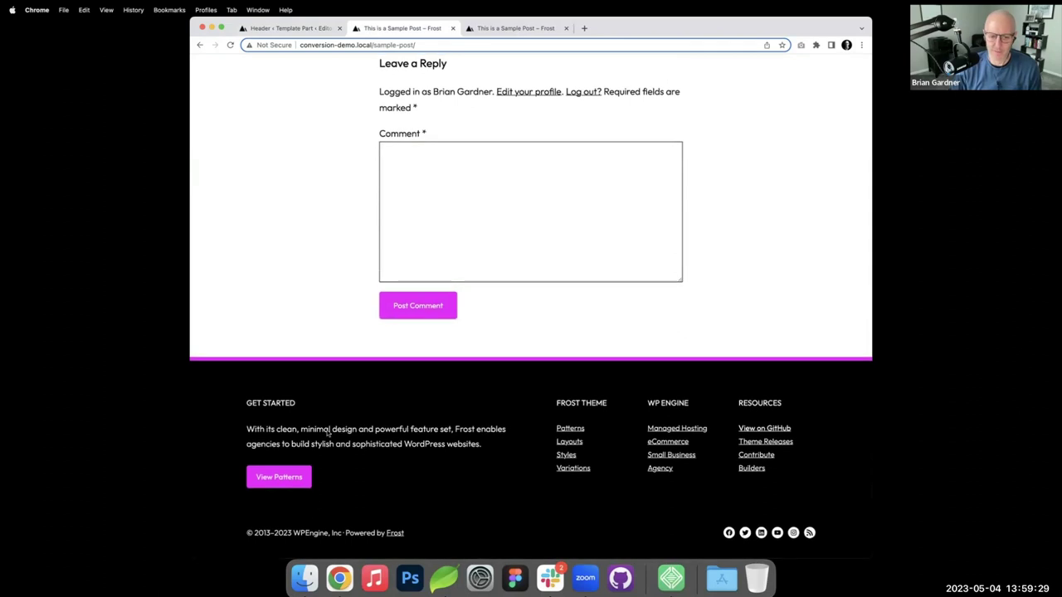
- Reset the theme palette colors in the site styles to their defaults
click(295, 28)
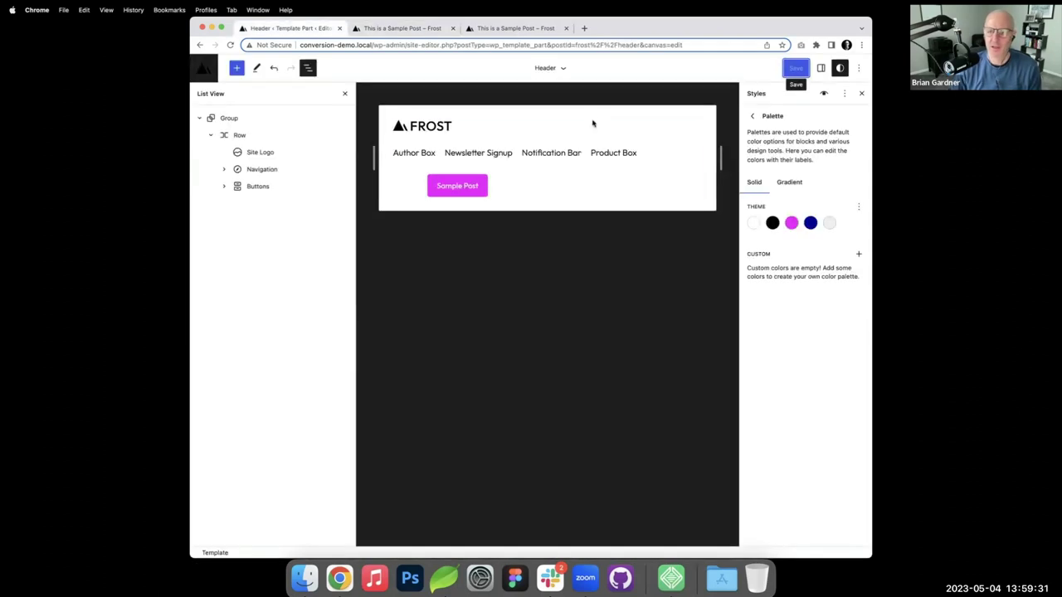
click(859, 207)
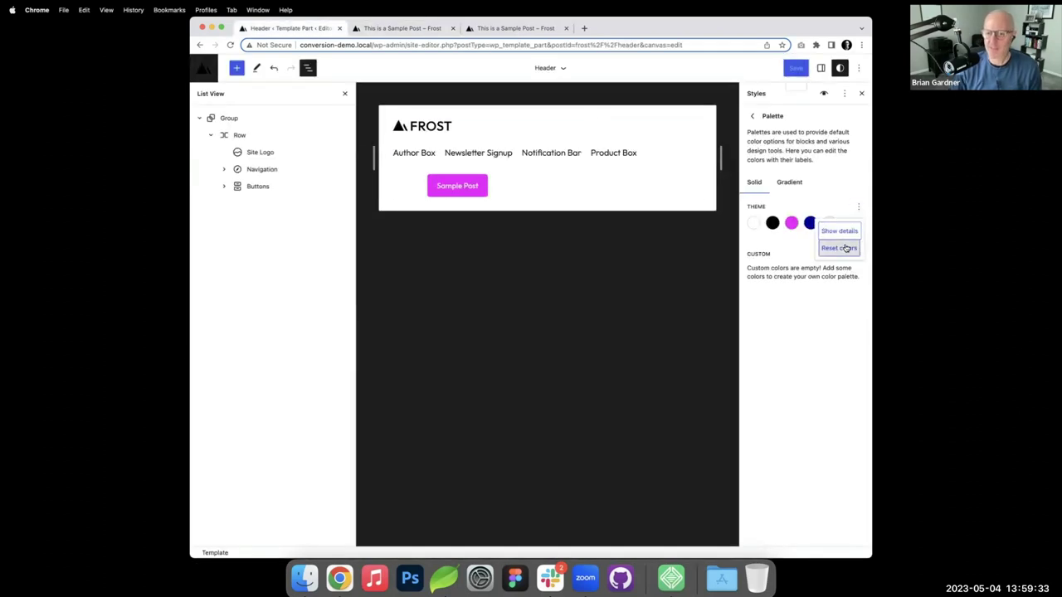
click(846, 248)
click(751, 116)
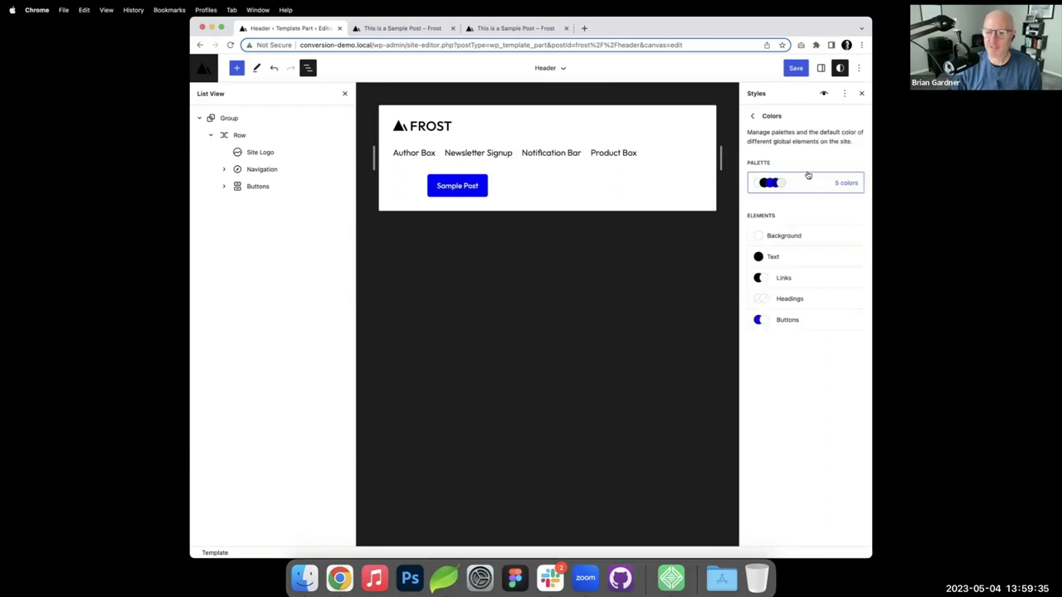
click(752, 117)
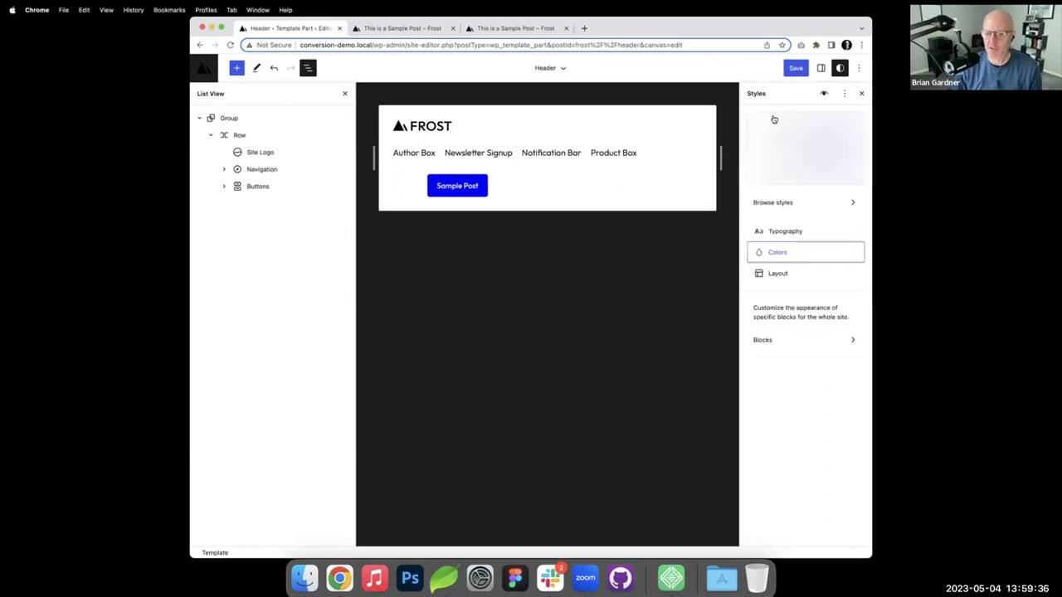
- Open the Home template in the site editor and display the available style variations
click(805, 204)
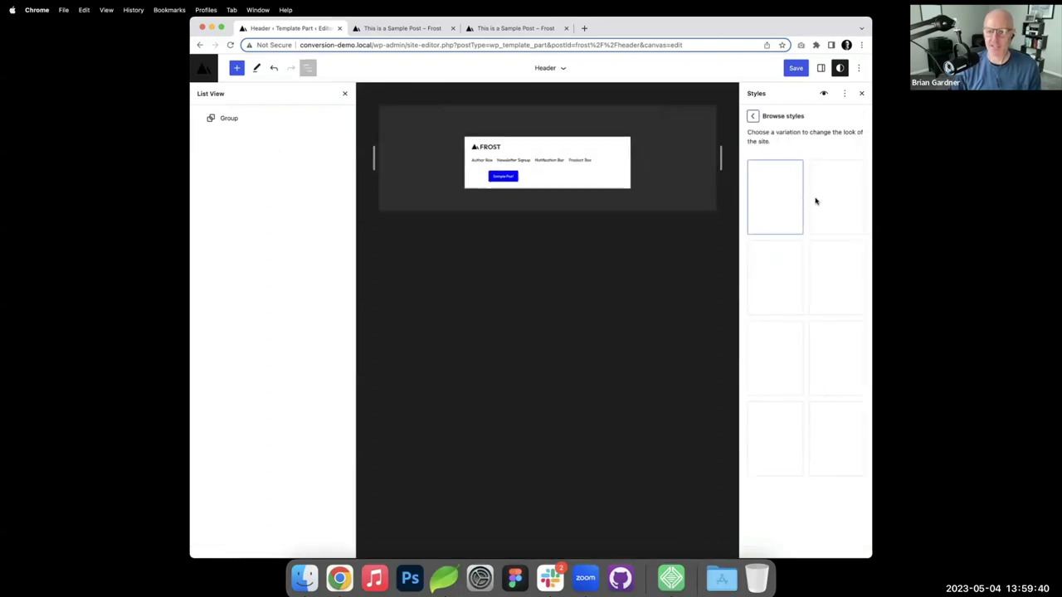
click(204, 68)
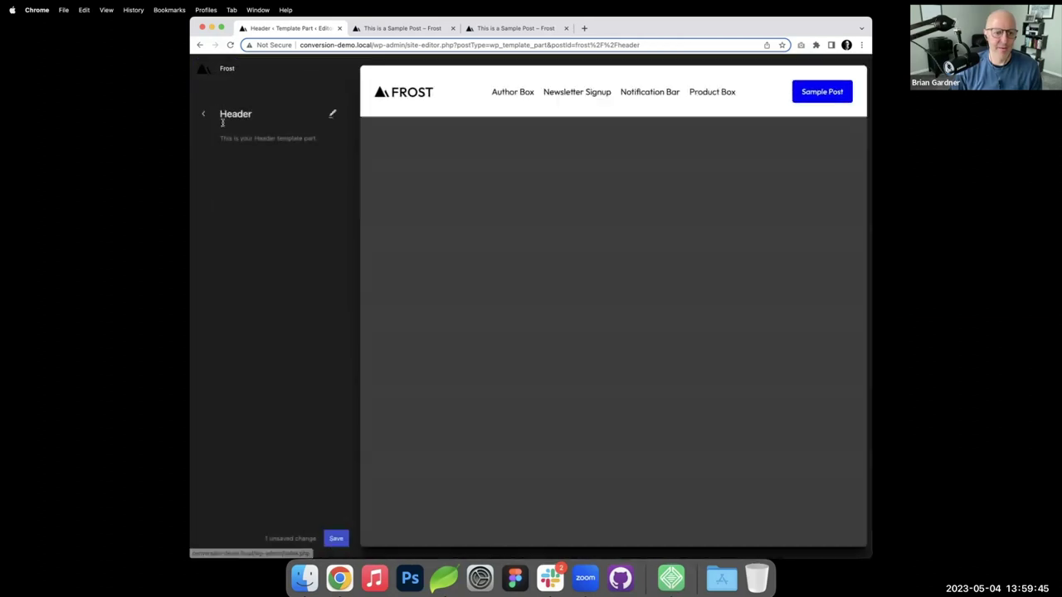
click(205, 114)
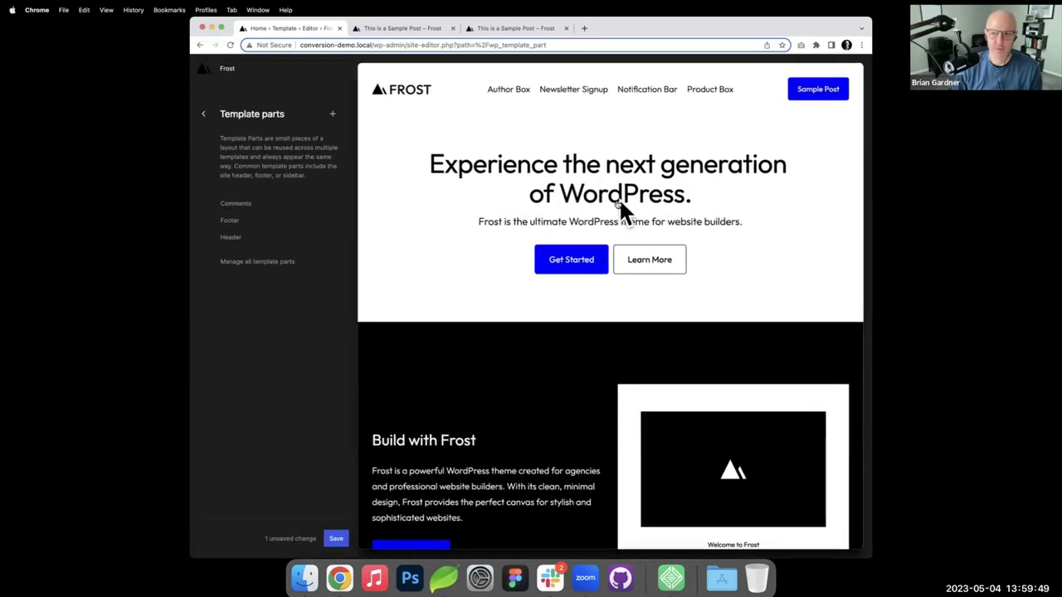
click(808, 147)
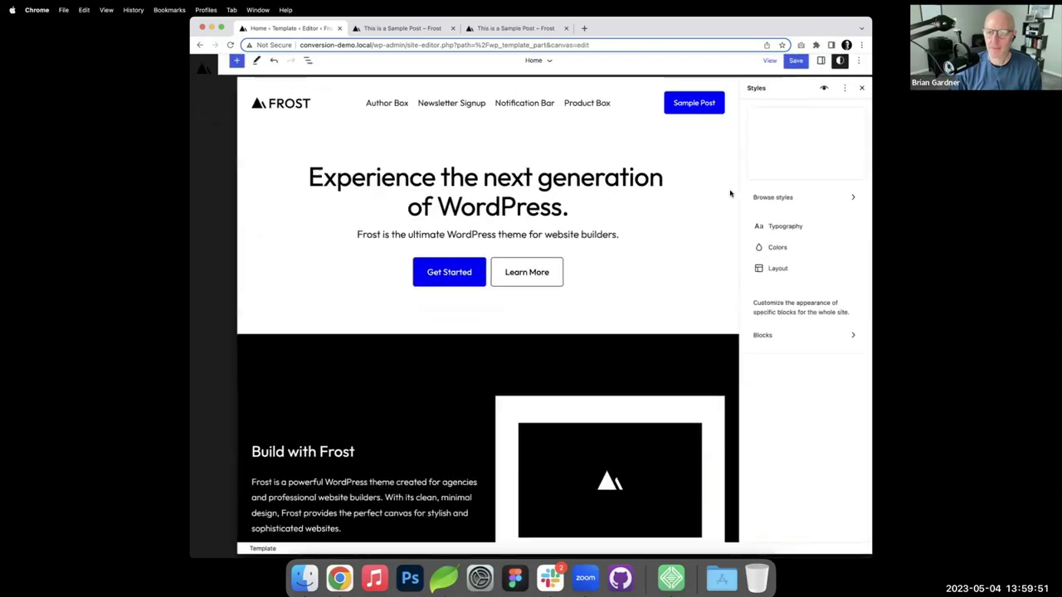
click(814, 204)
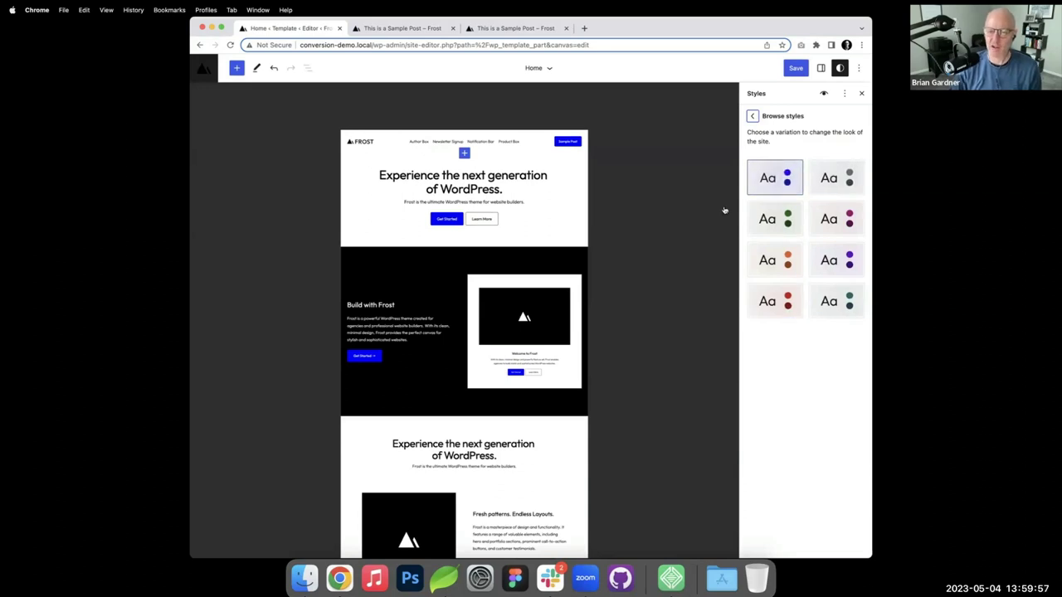
- Try the Green, orange, red, Teal and purple style variations on the Home template, and review it in Magenta down to the footer
click(768, 216)
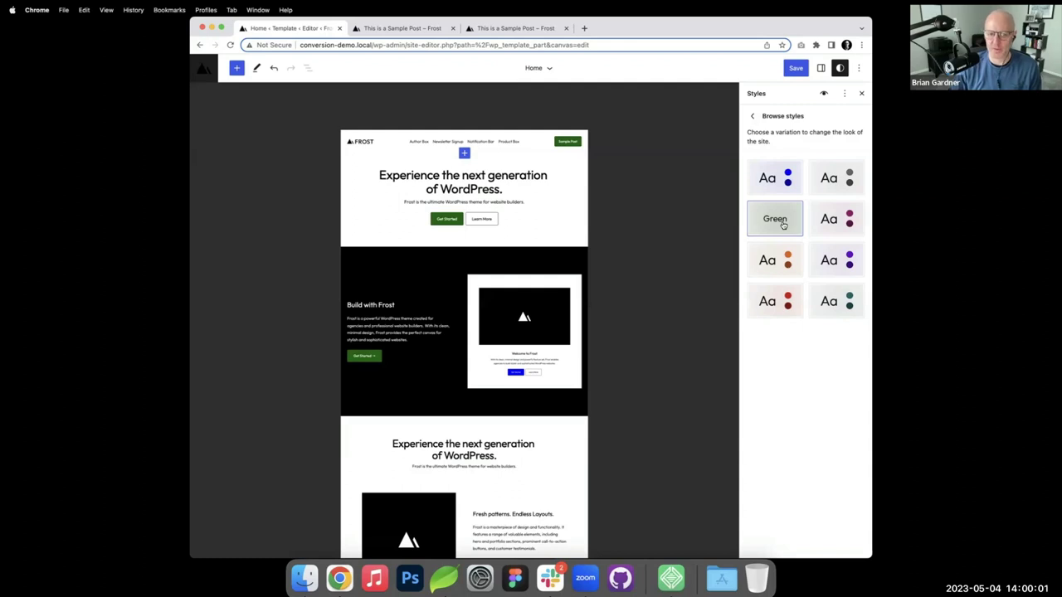
click(776, 263)
click(776, 294)
click(835, 290)
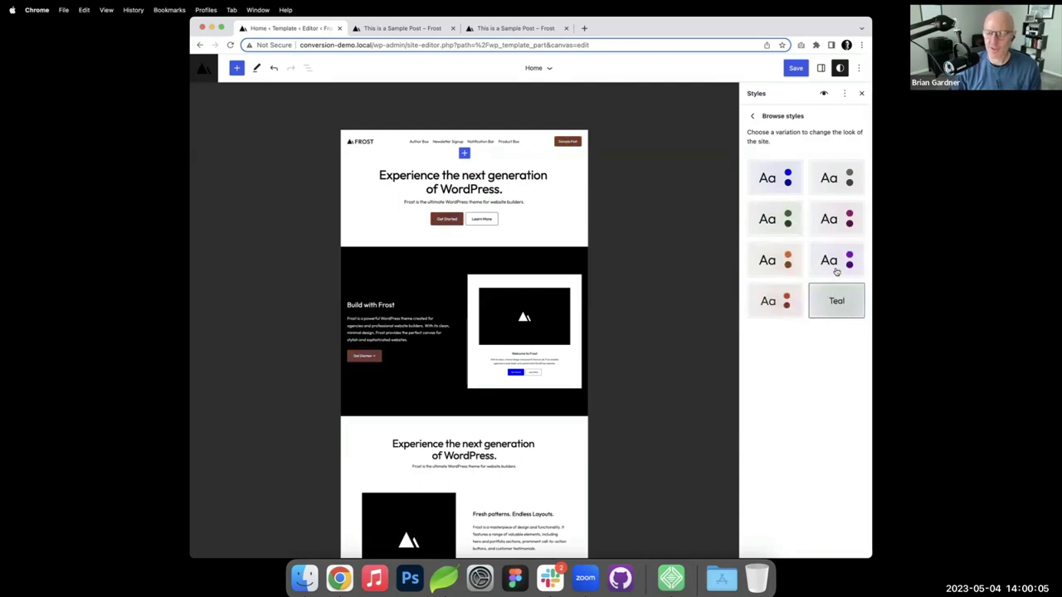
click(836, 264)
click(832, 219)
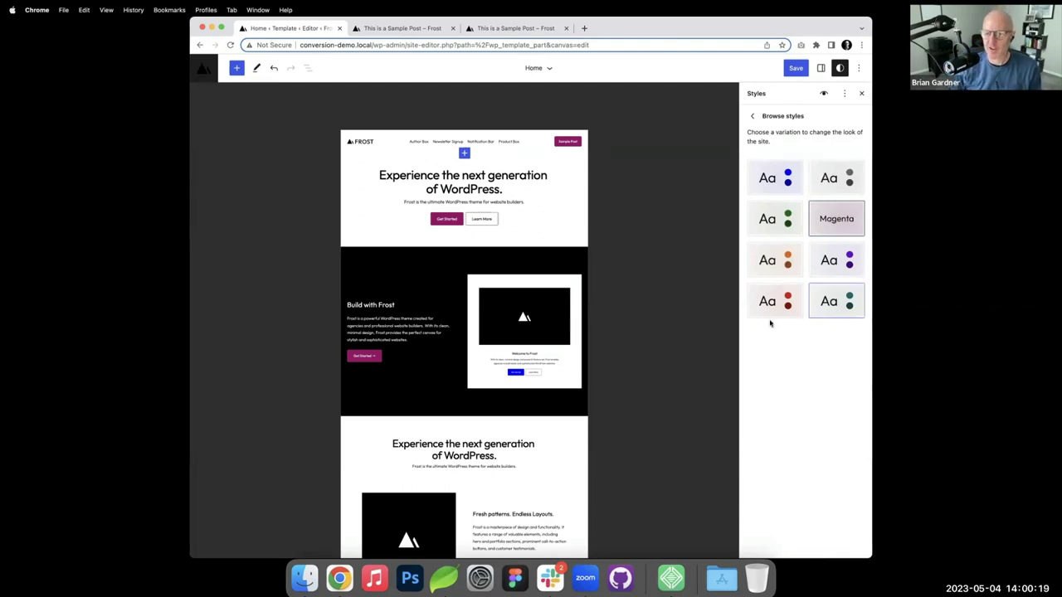
scroll(423, 341, down, 10)
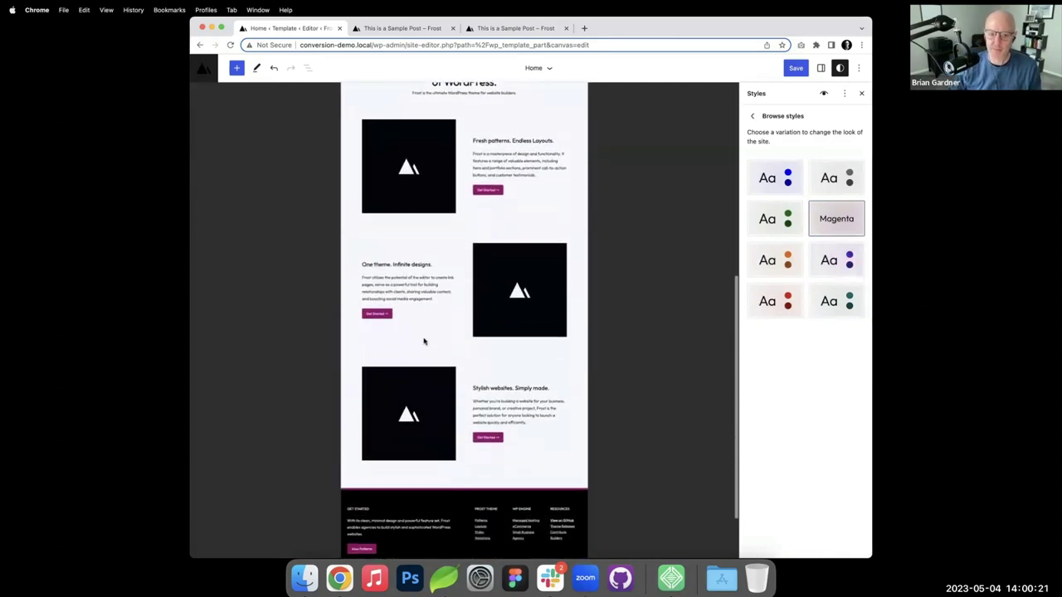
scroll(423, 341, down, 1)
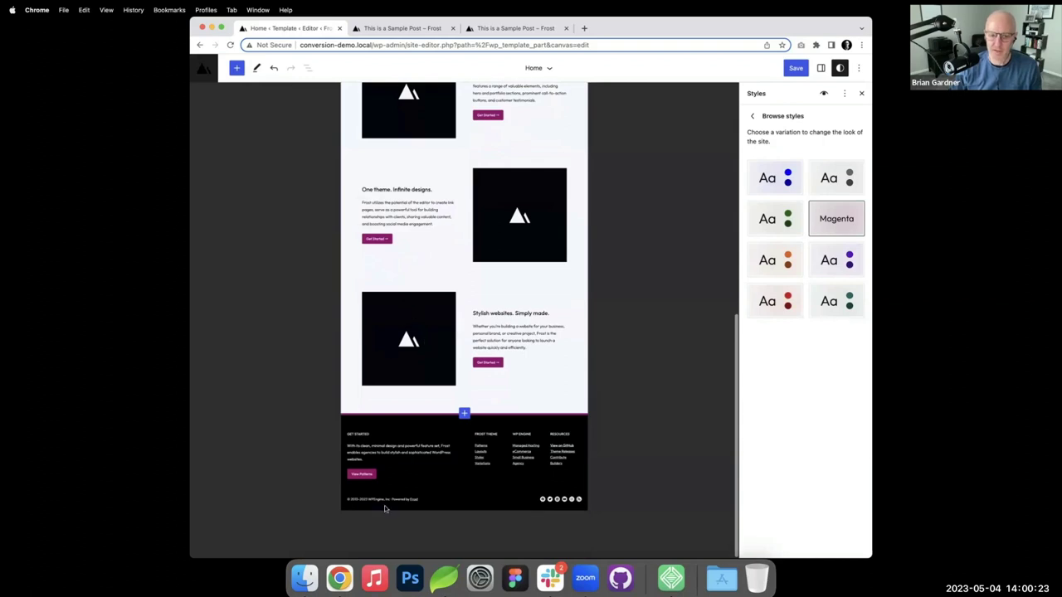
scroll(569, 275, up, 12)
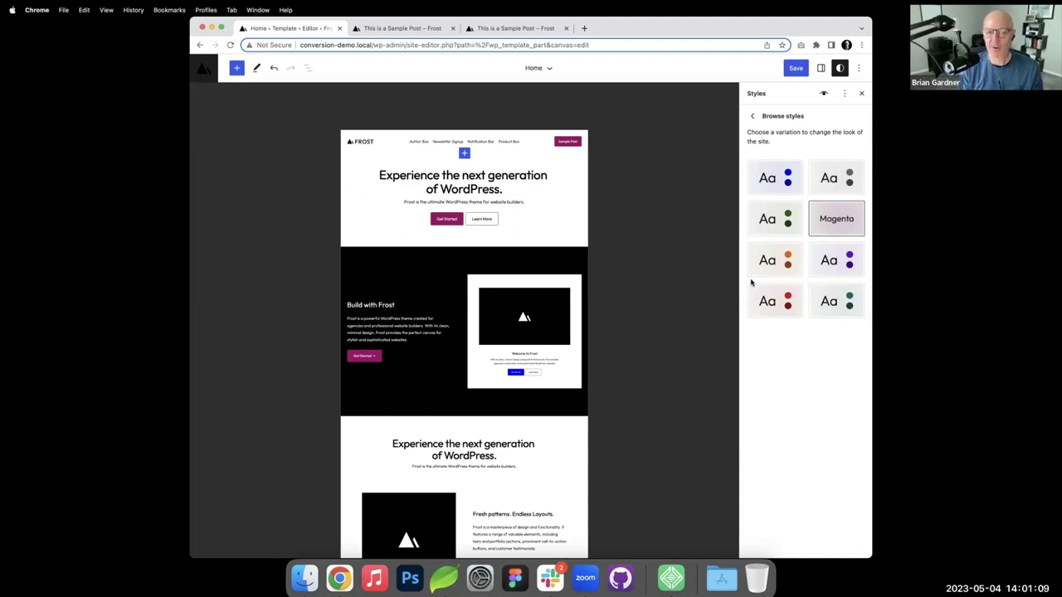
- Leave the site editor without saving the style change and open the Author Box page for editing
click(194, 75)
click(208, 70)
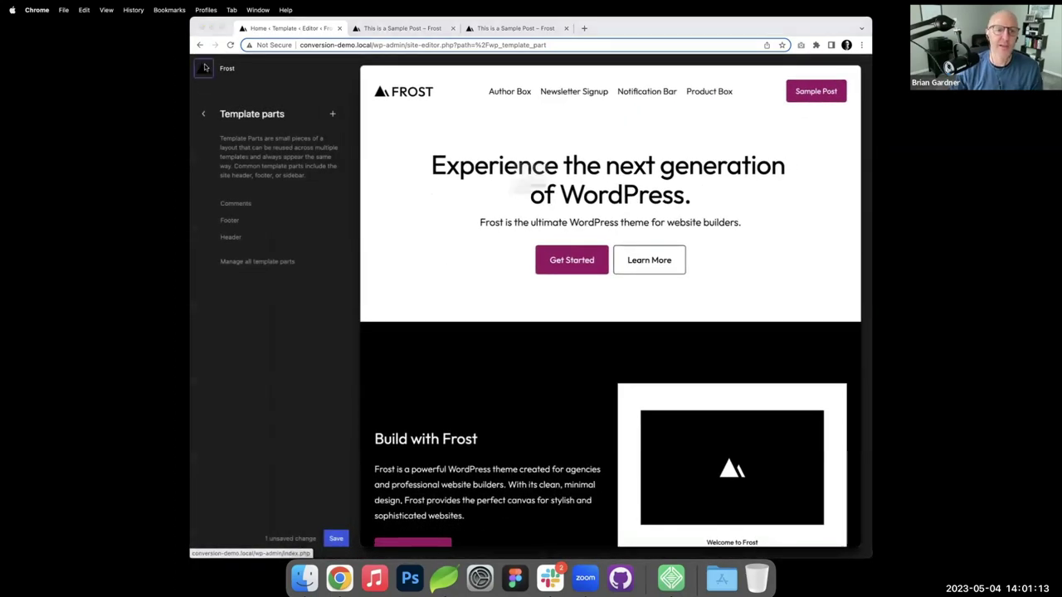
click(557, 210)
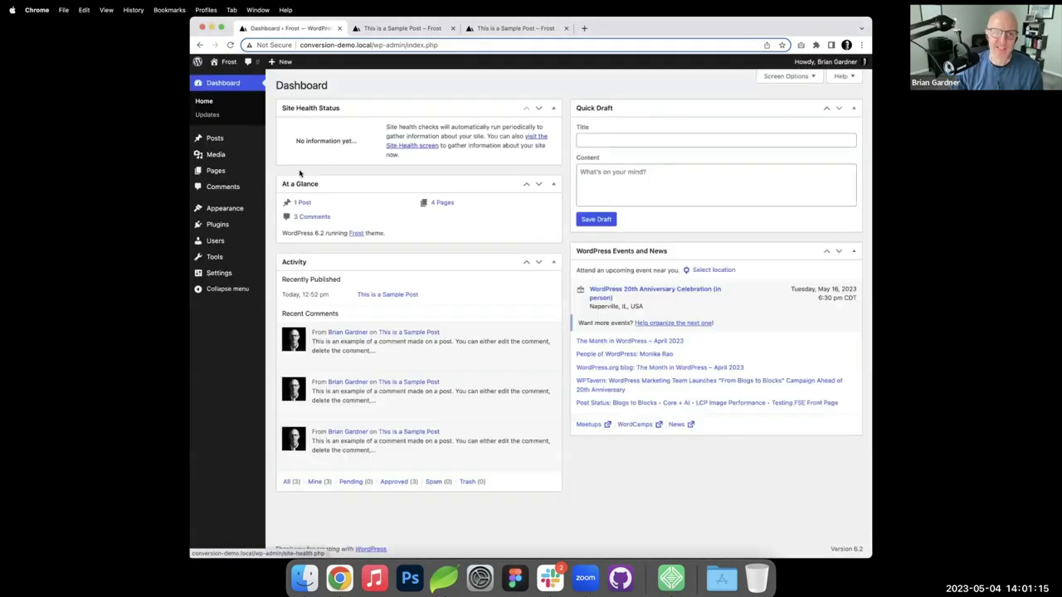
click(259, 167)
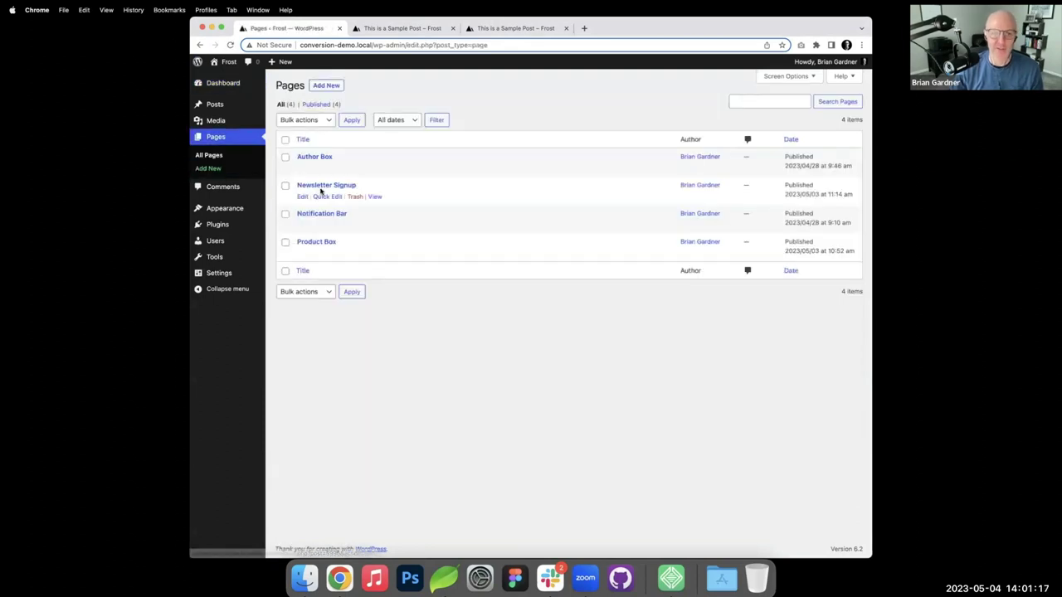
click(317, 157)
- Copy the white, bordered author box group block on the Author Box page
scroll(437, 203, down, 3)
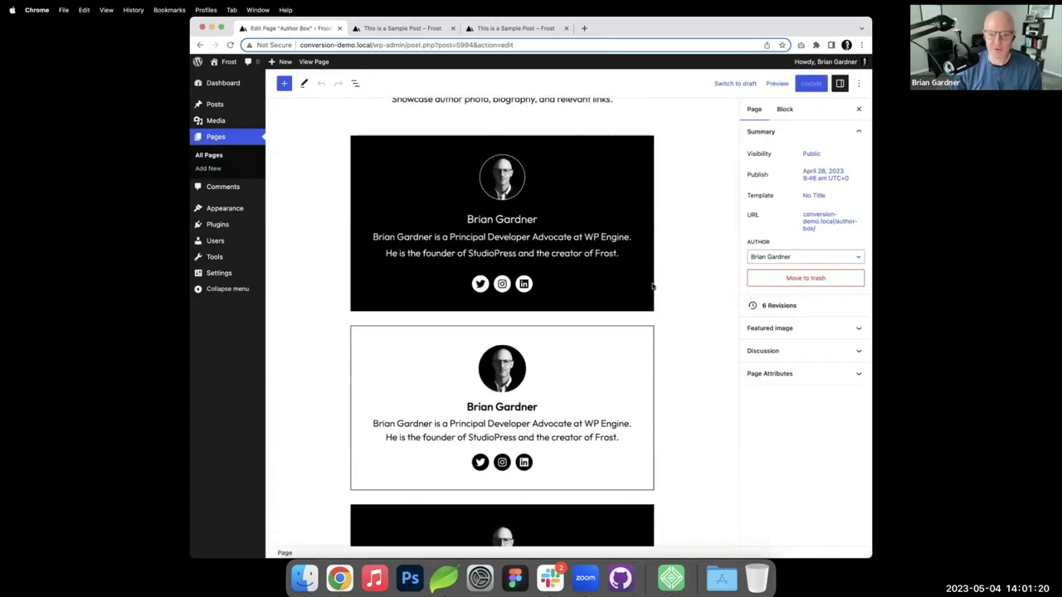
click(411, 330)
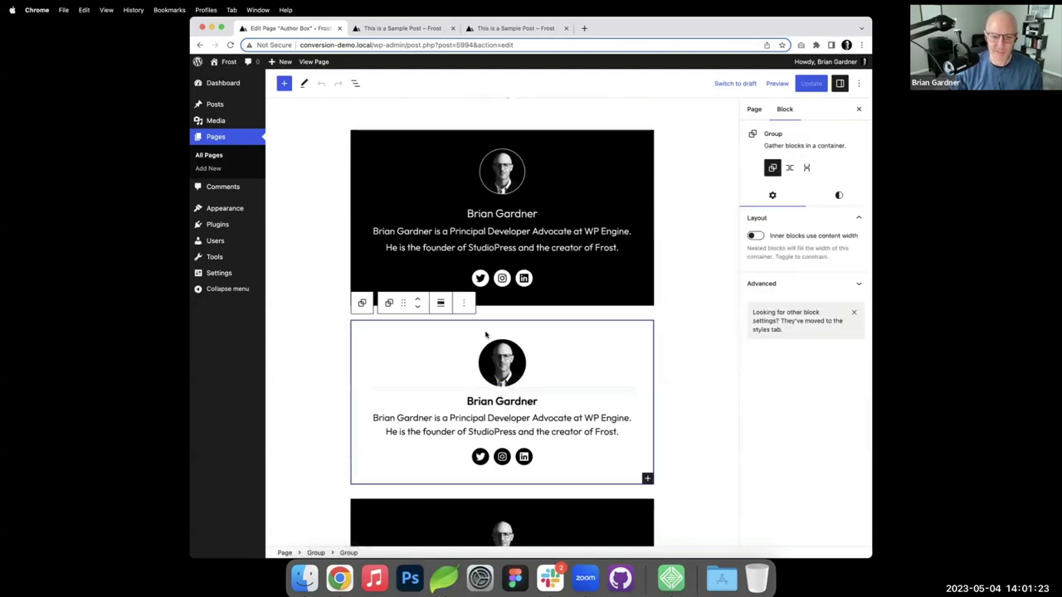
click(463, 303)
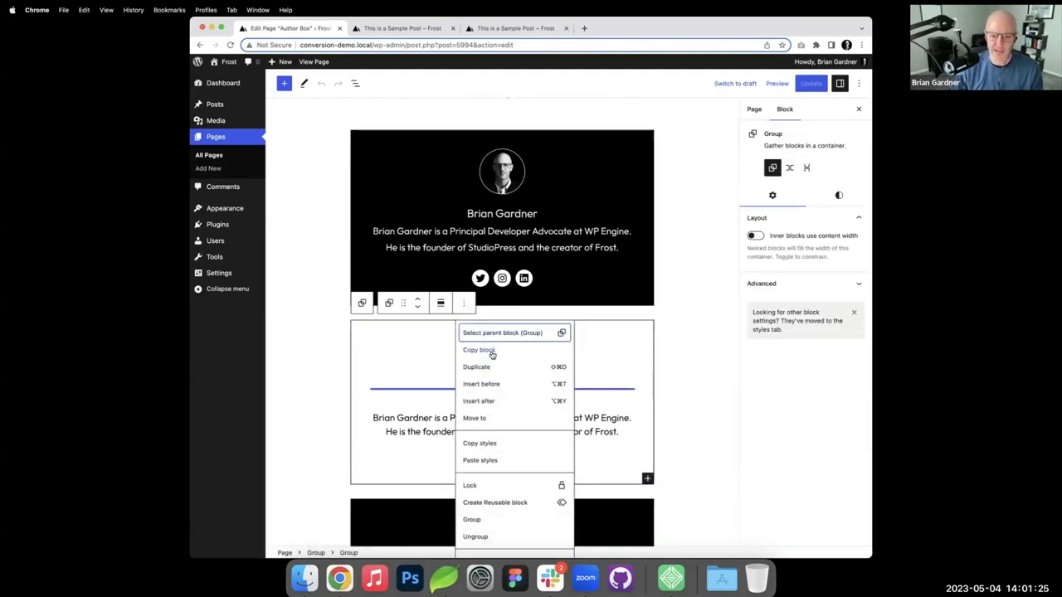
click(490, 351)
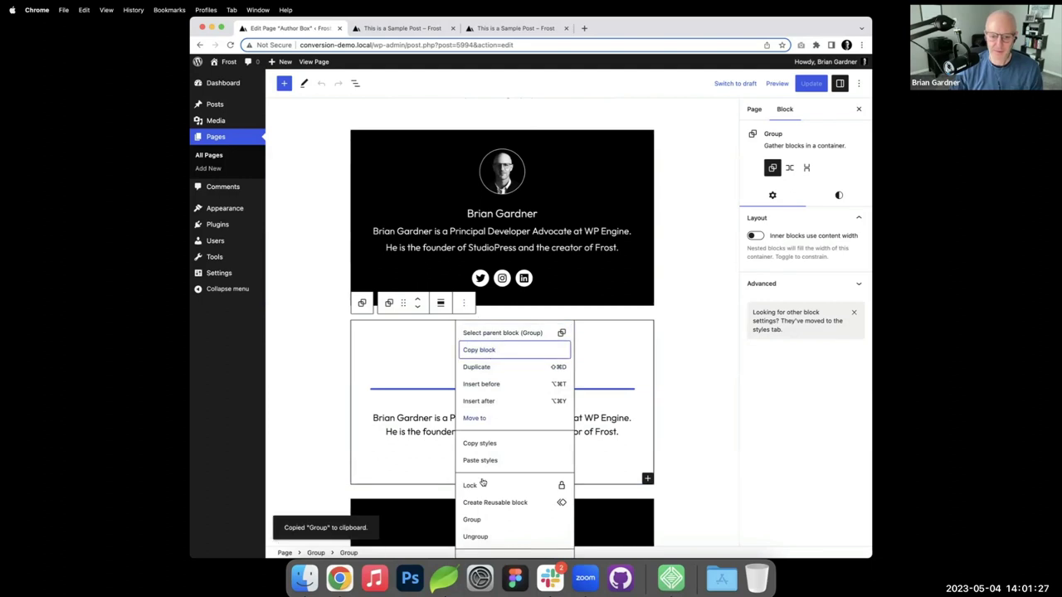
- Switch to Coda and paste the copied block's markup into a new document
click(444, 578)
key(super+n)
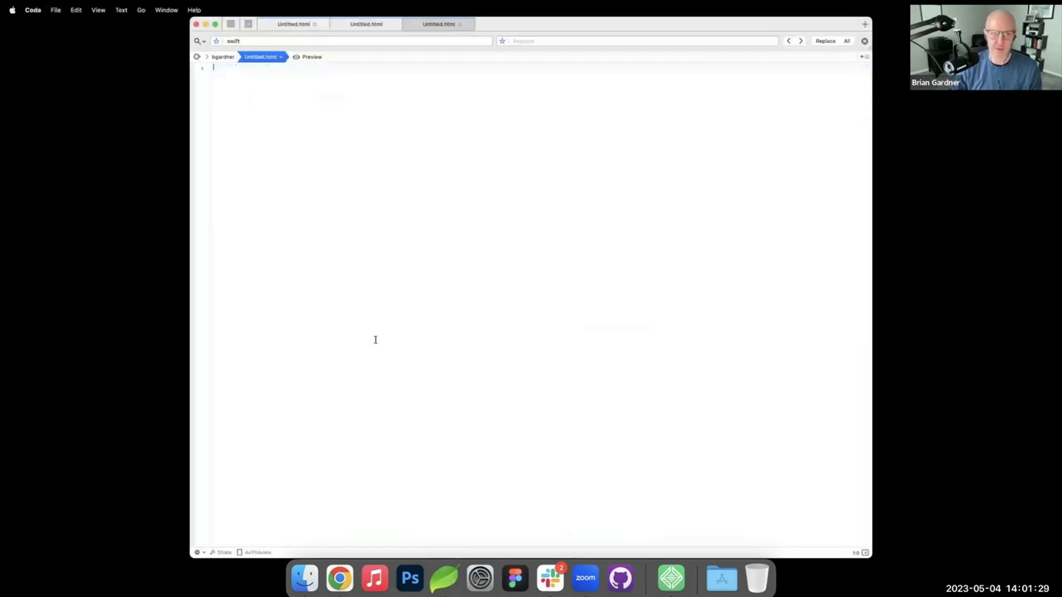
key(super+v)
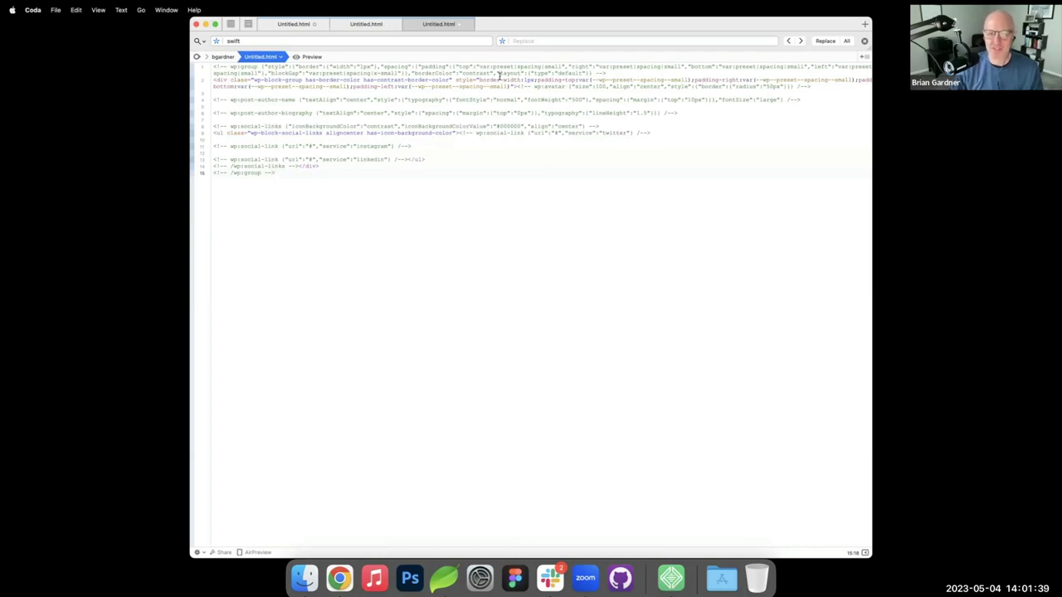
- Set the inline border-width of the author box's wrapper div to 3px in the pasted markup
click(523, 80)
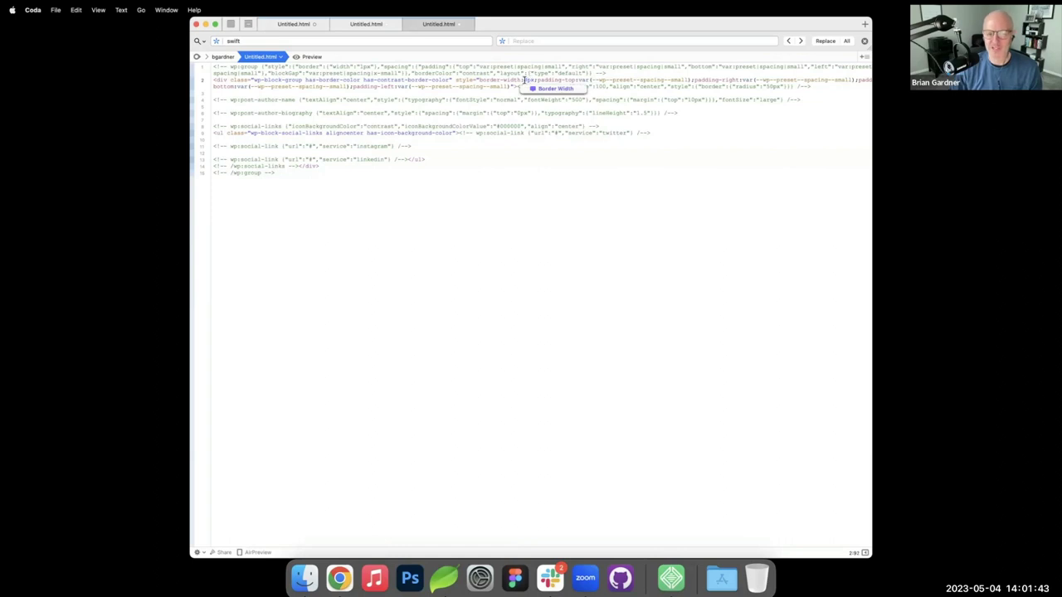
key(BackSpace)
text(3)
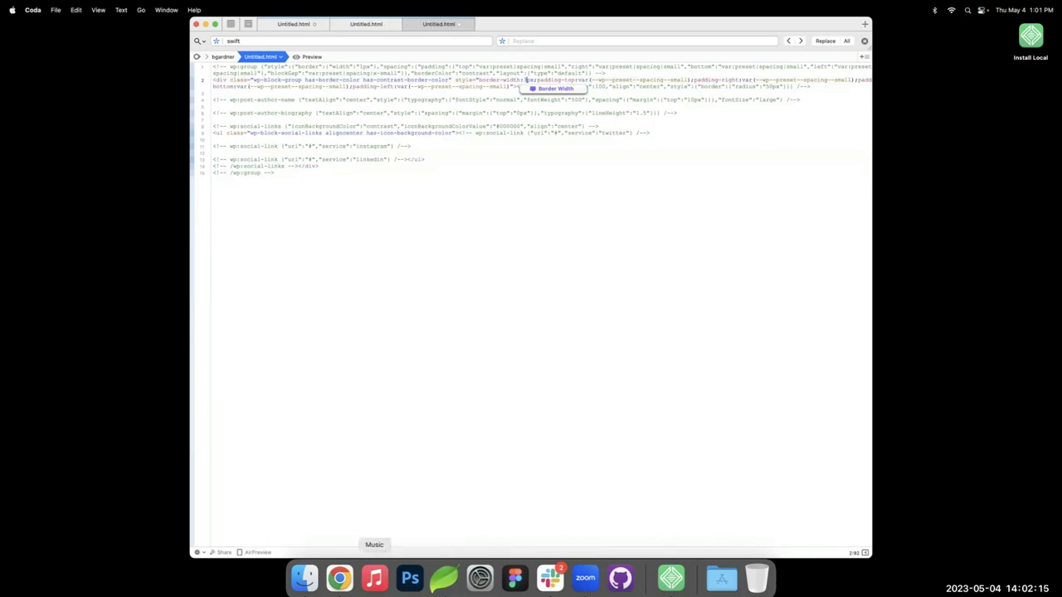
- Switch to Chrome, return to the live sample post, and open the Frost site's home page from its header
click(339, 574)
click(514, 28)
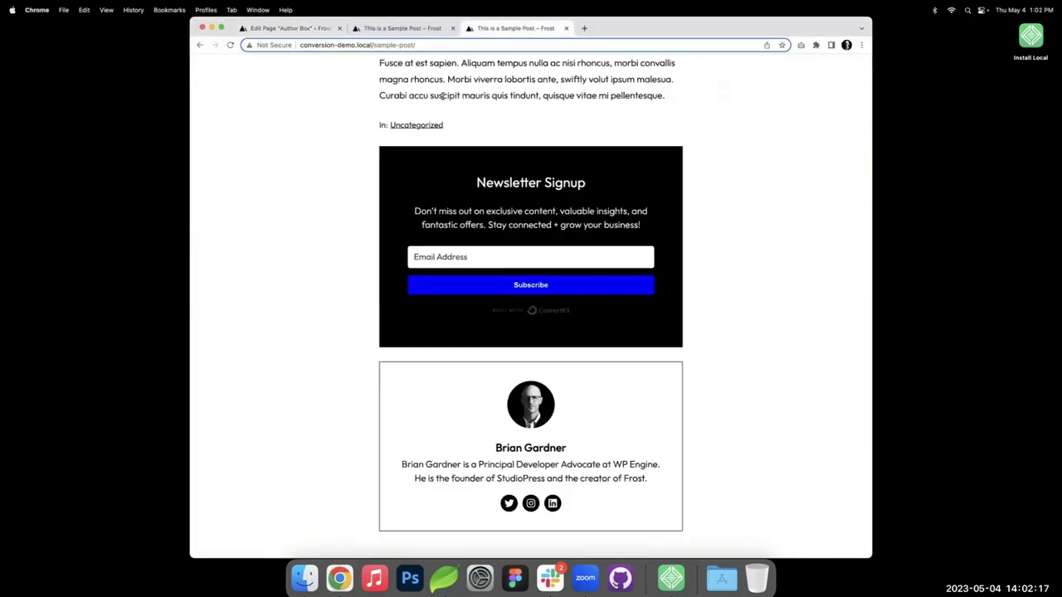
scroll(442, 97, up, 3)
scroll(442, 96, up, 10)
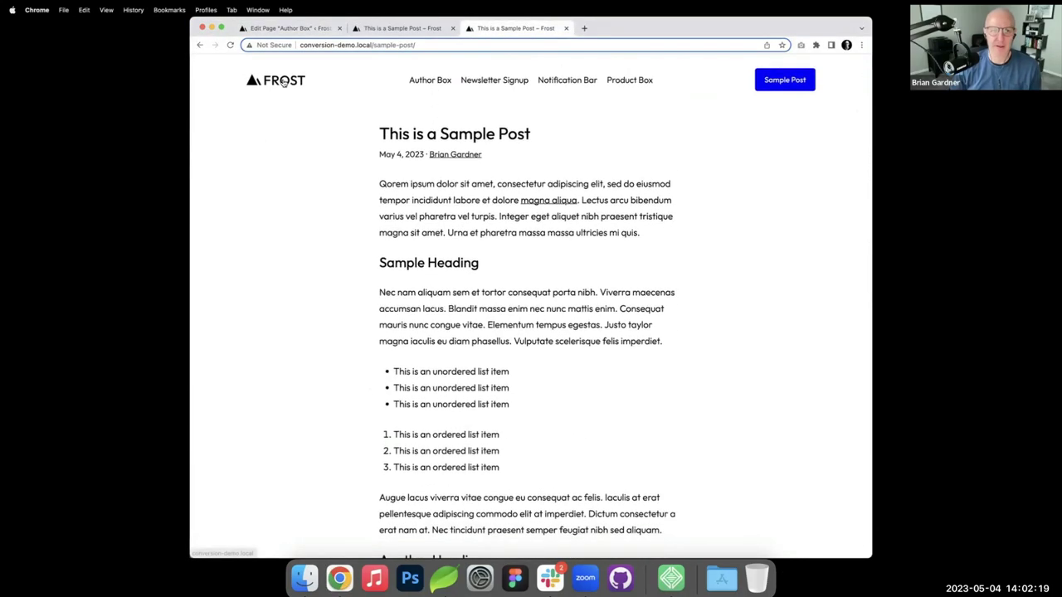
click(282, 82)
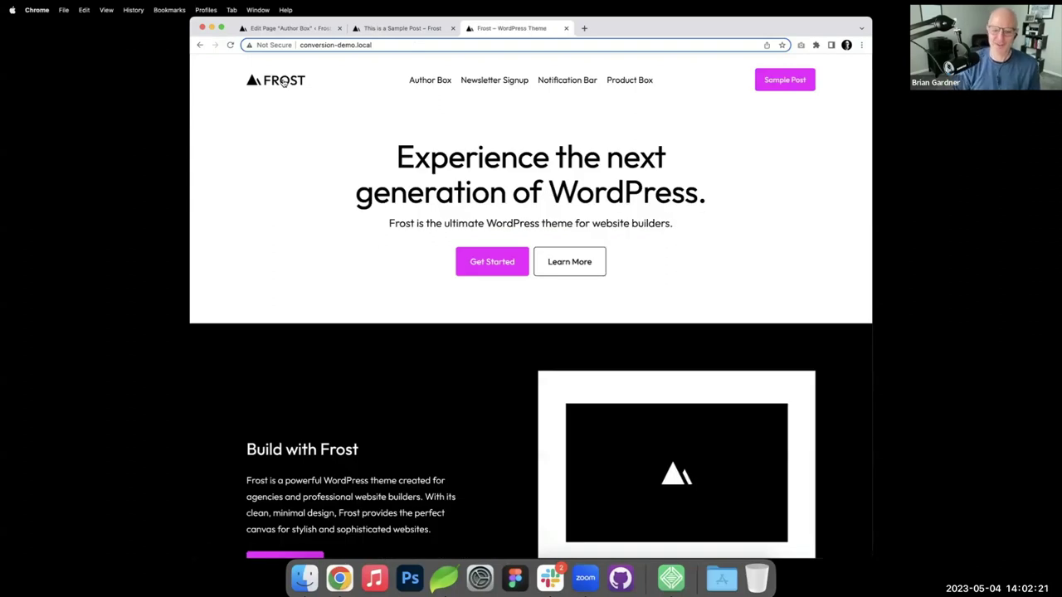